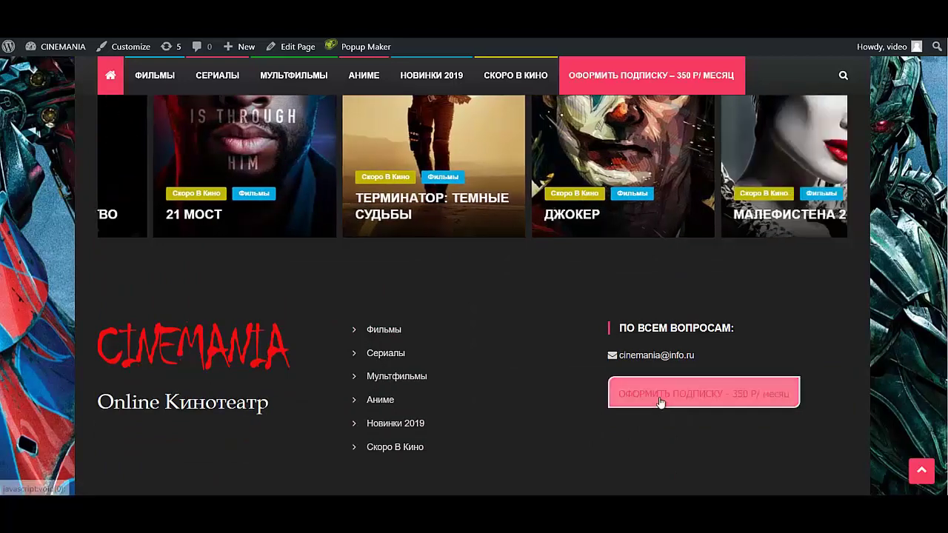
- Test the subscription button twice, from the page and the top menu, closing its popup each time
click(660, 395)
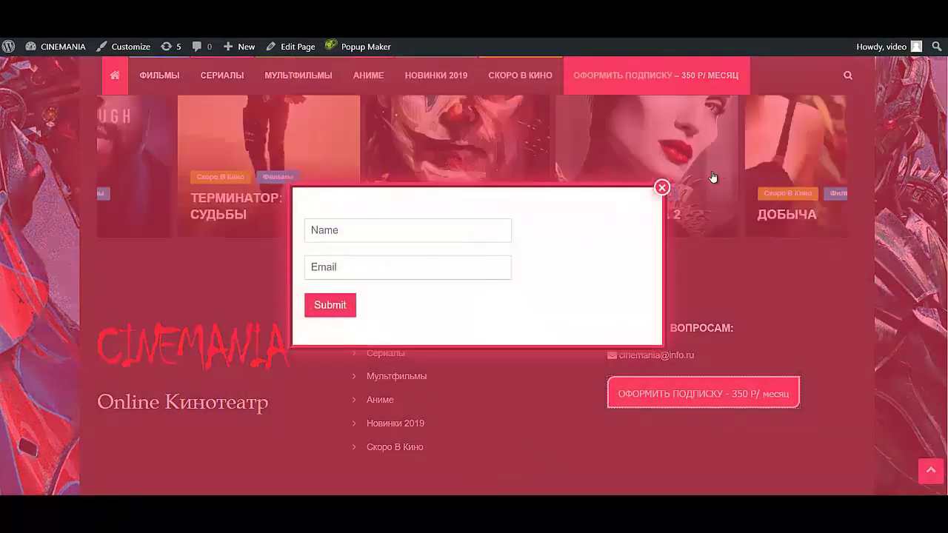
click(659, 185)
click(667, 87)
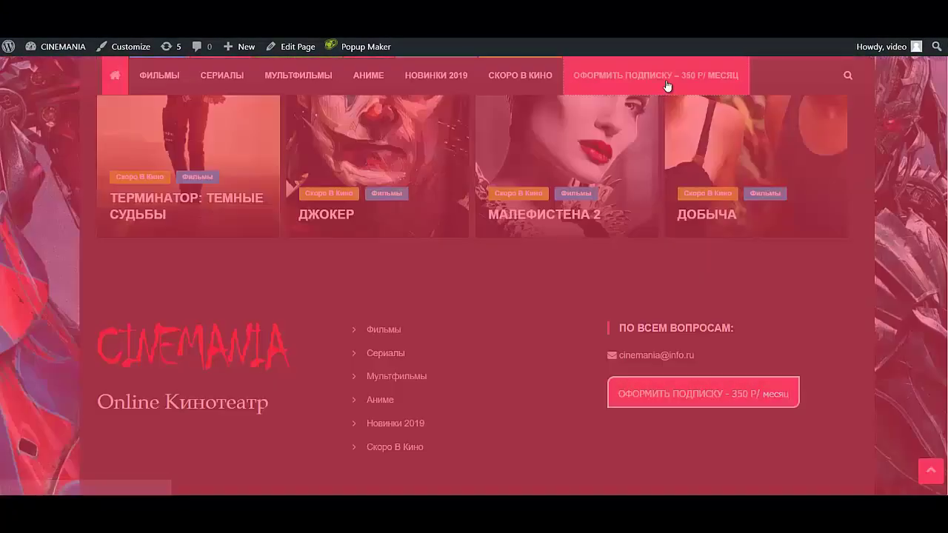
click(661, 188)
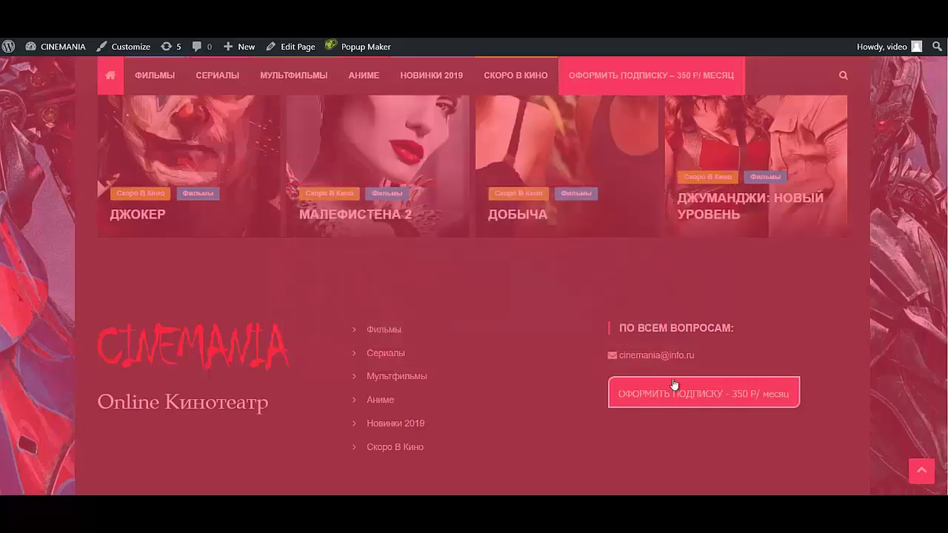
scroll(451, 330, up, 15)
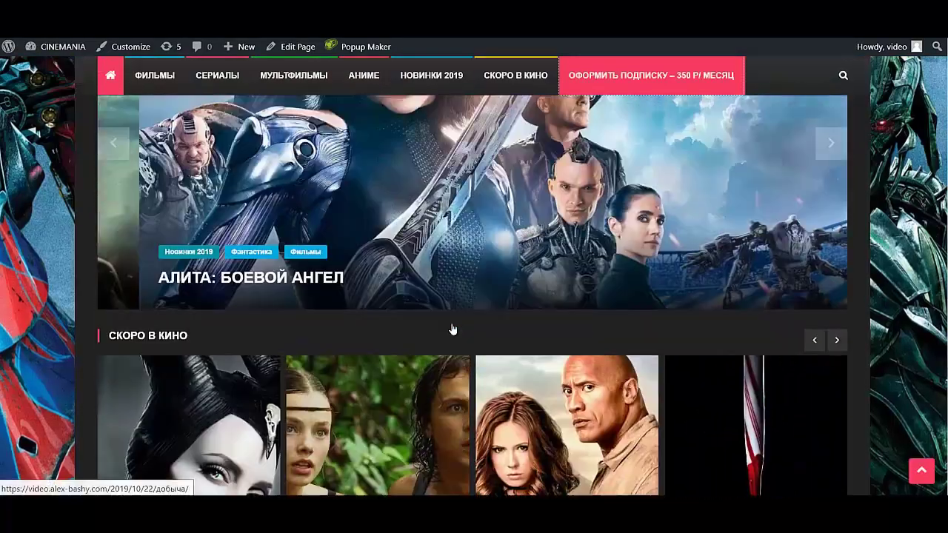
scroll(451, 329, up, 1)
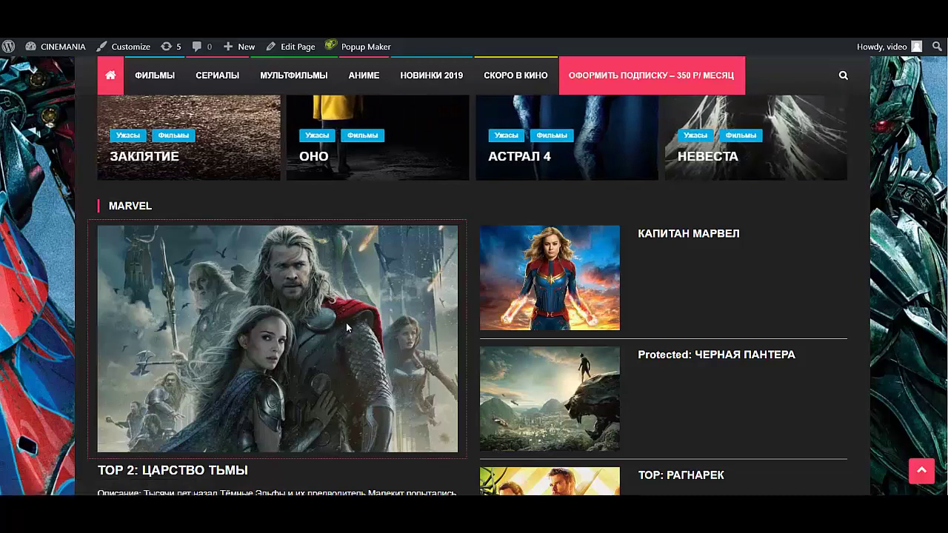
- Open the ТОР 2: ЦАРСТВО ТЬМЫ post and step through its enlarged stills up to Thor and Jane
click(346, 322)
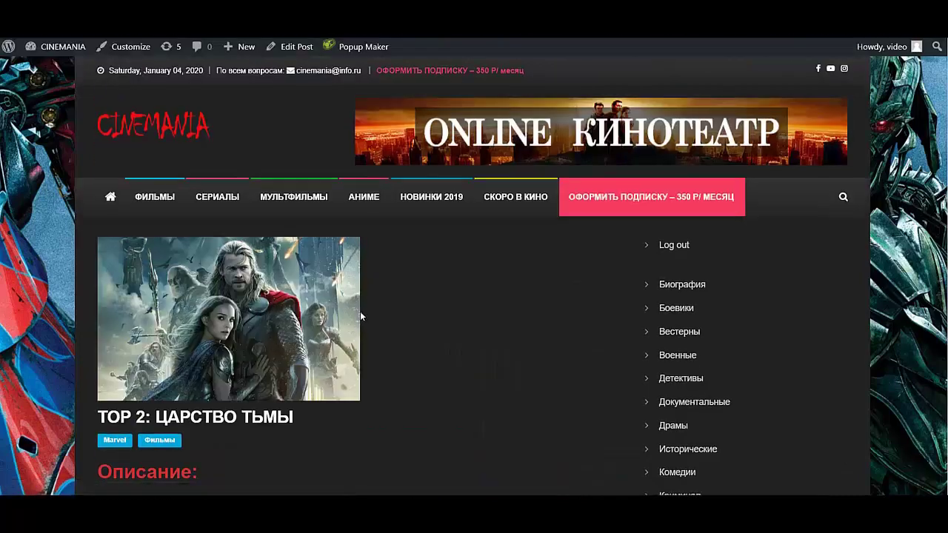
scroll(362, 316, down, 3)
scroll(335, 320, down, 1)
scroll(334, 320, down, 8)
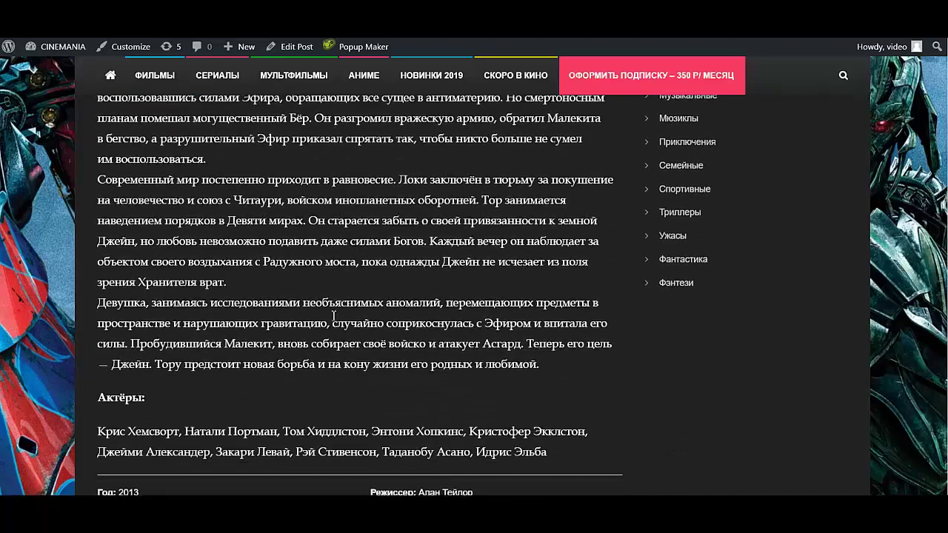
scroll(331, 314, down, 1)
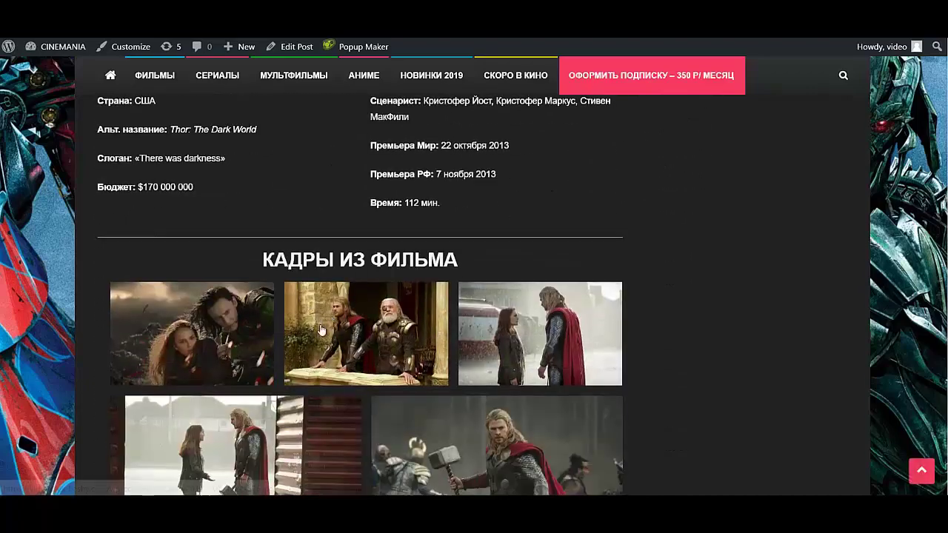
click(252, 322)
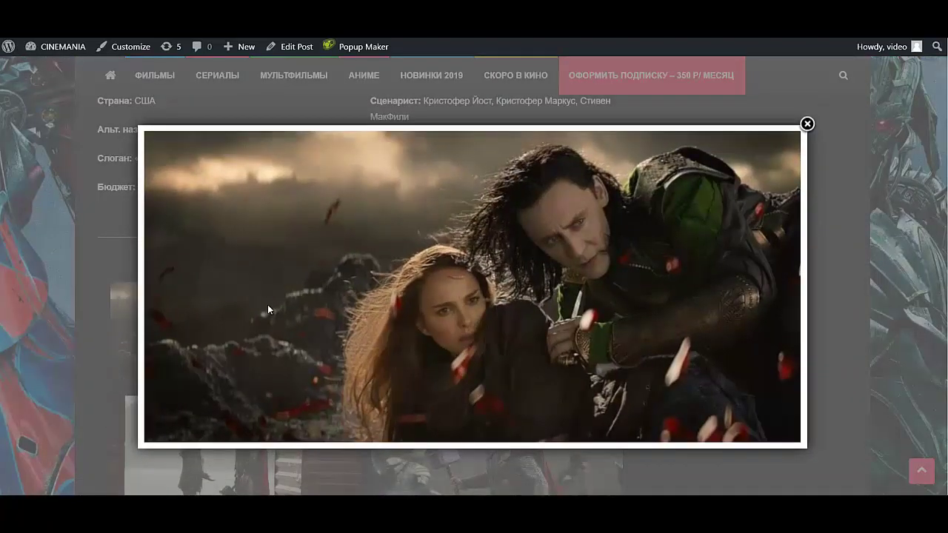
click(268, 310)
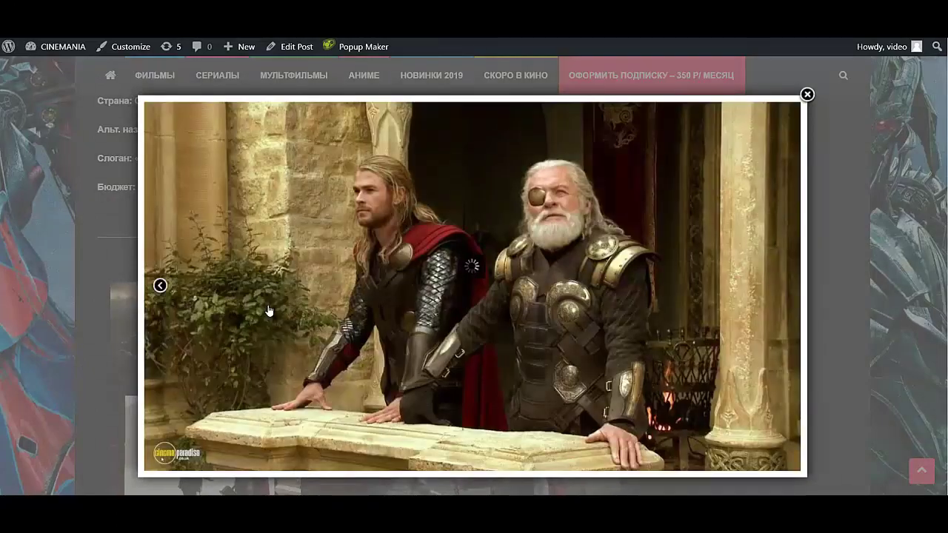
click(268, 308)
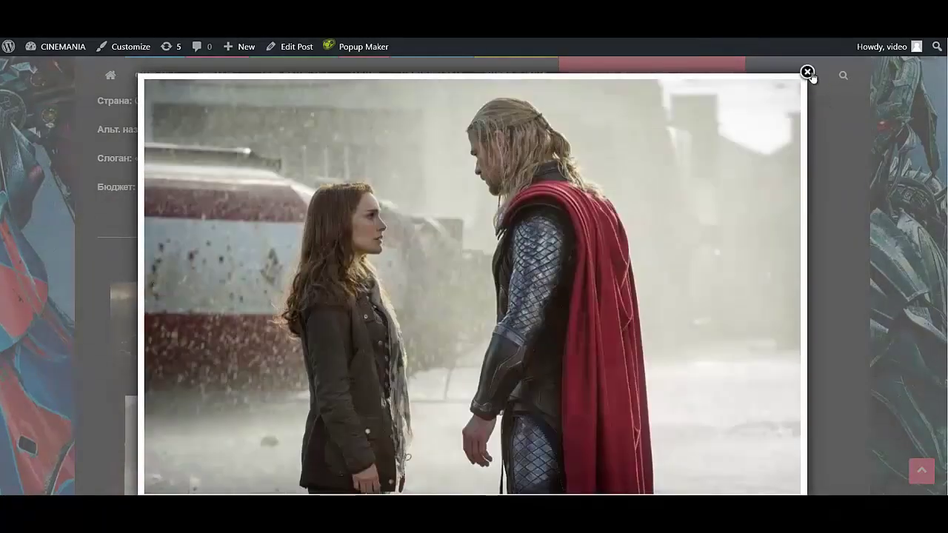
click(807, 72)
- Scroll through the rest of the Thor film post
scroll(462, 414, down, 3)
scroll(462, 413, down, 1)
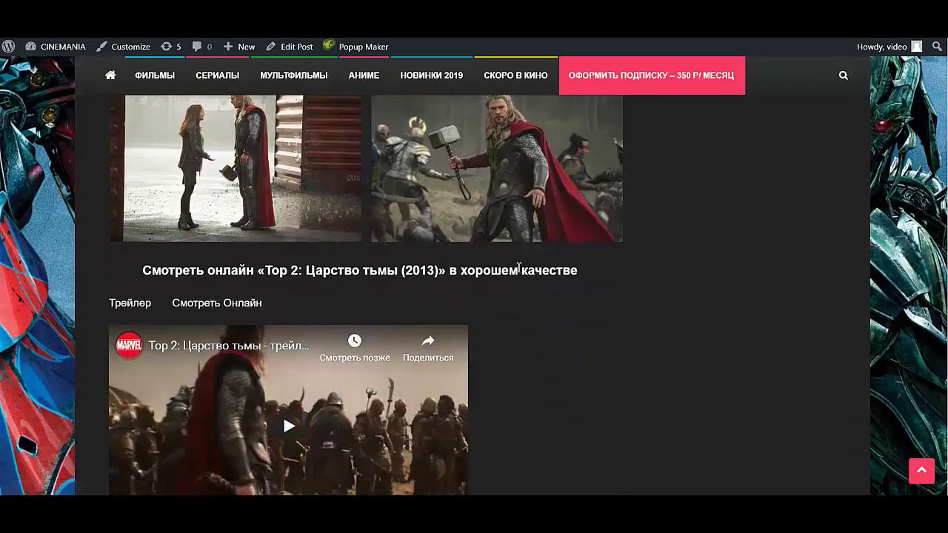
scroll(374, 466, down, 2)
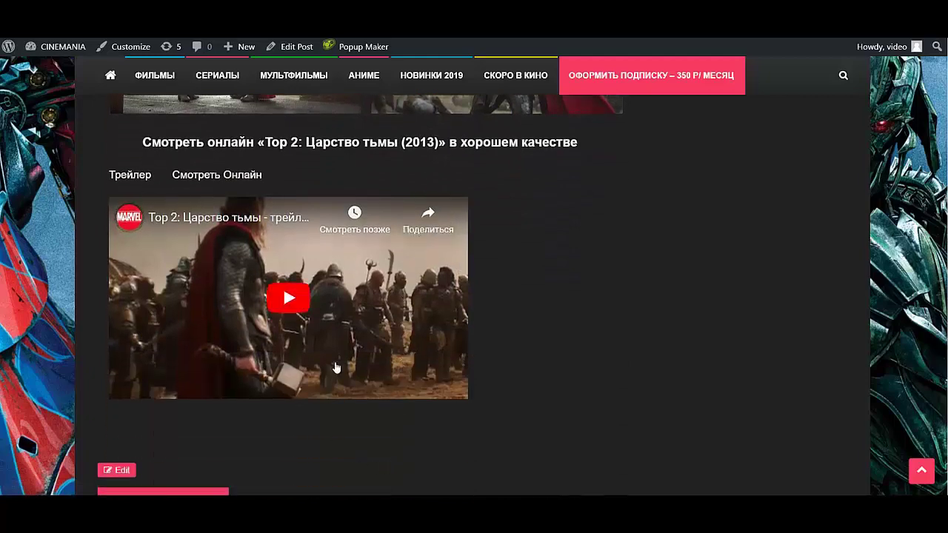
scroll(338, 393, down, 4)
scroll(334, 388, down, 2)
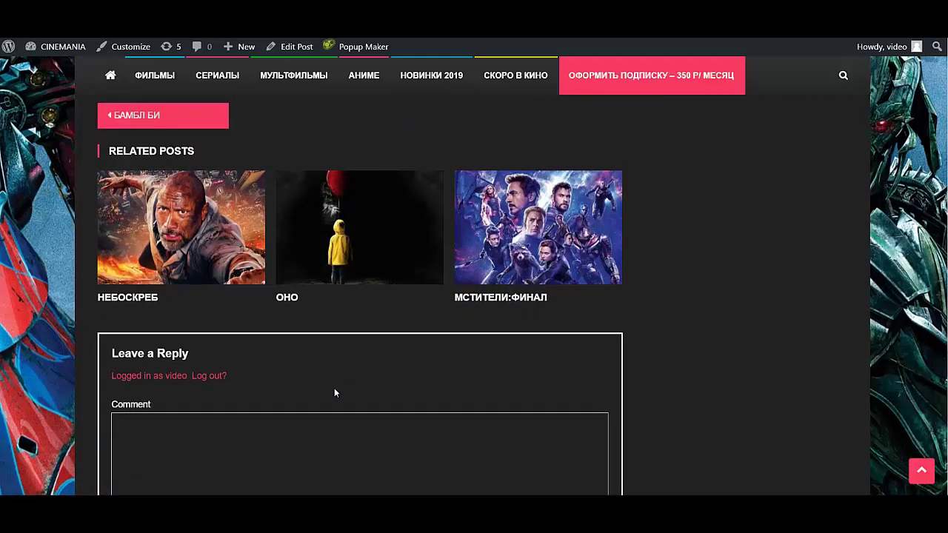
scroll(334, 388, down, 3)
scroll(334, 374, down, 2)
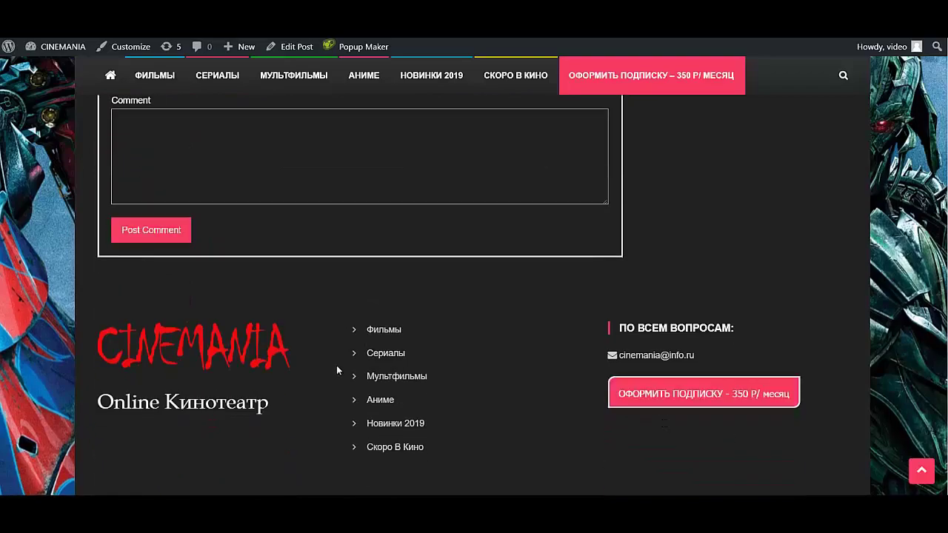
scroll(348, 356, up, 15)
scroll(366, 341, up, 3)
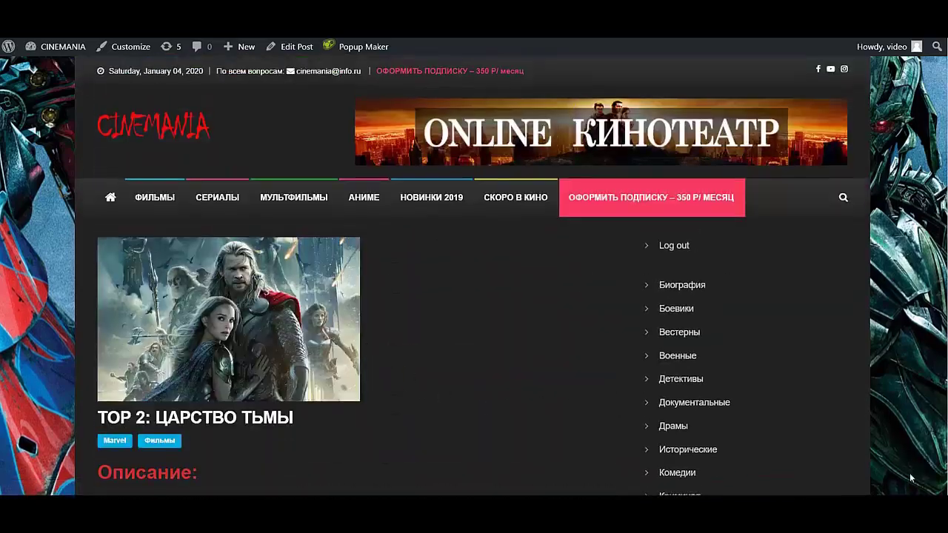
scroll(679, 437, down, 10)
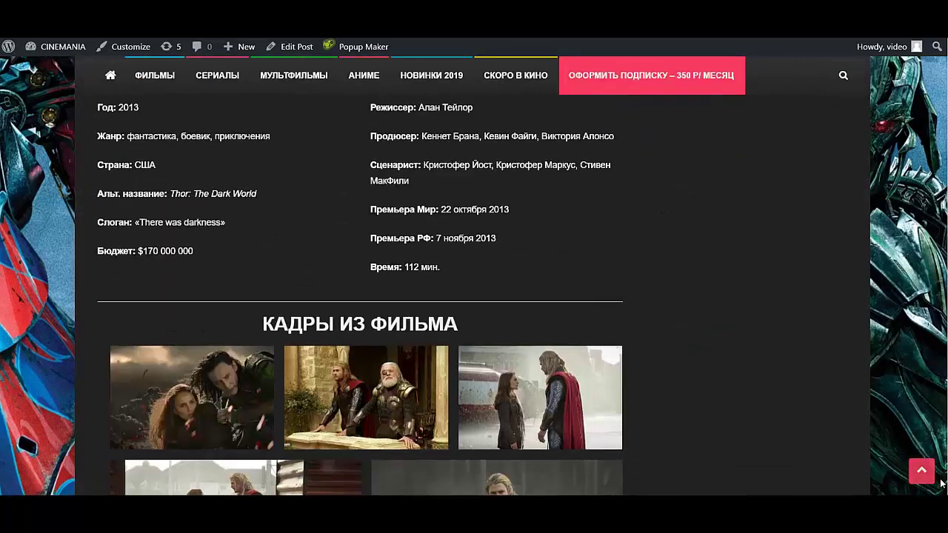
click(920, 469)
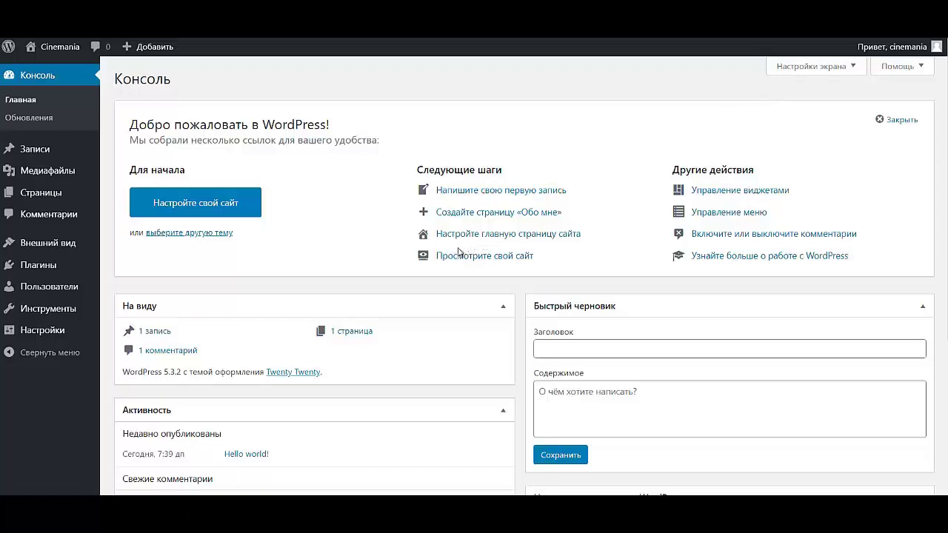
- Bring up the Внешний вид submenu on the Cinemania admin Консоль
mouse_move(87, 305)
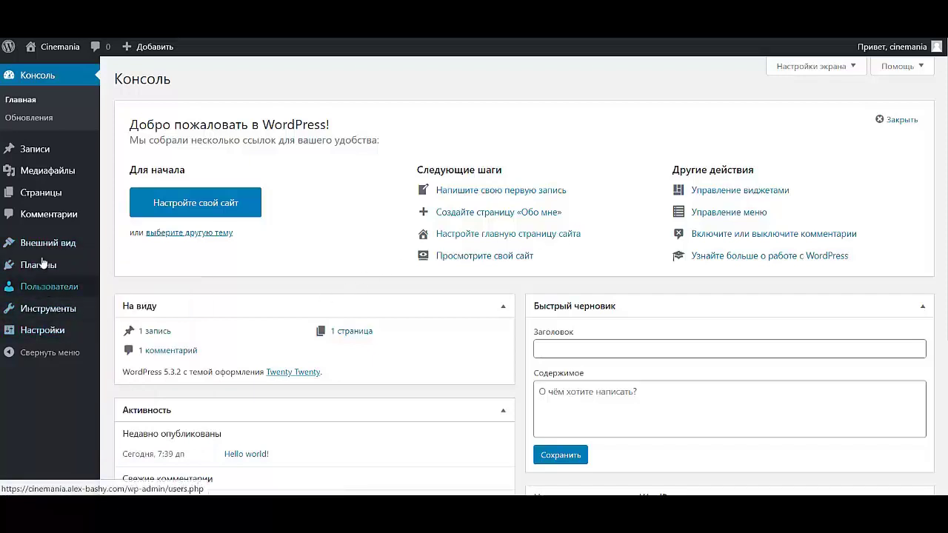
- Search the theme directory under Темы > Добавить новую for 'gaming mag'
mouse_move(59, 246)
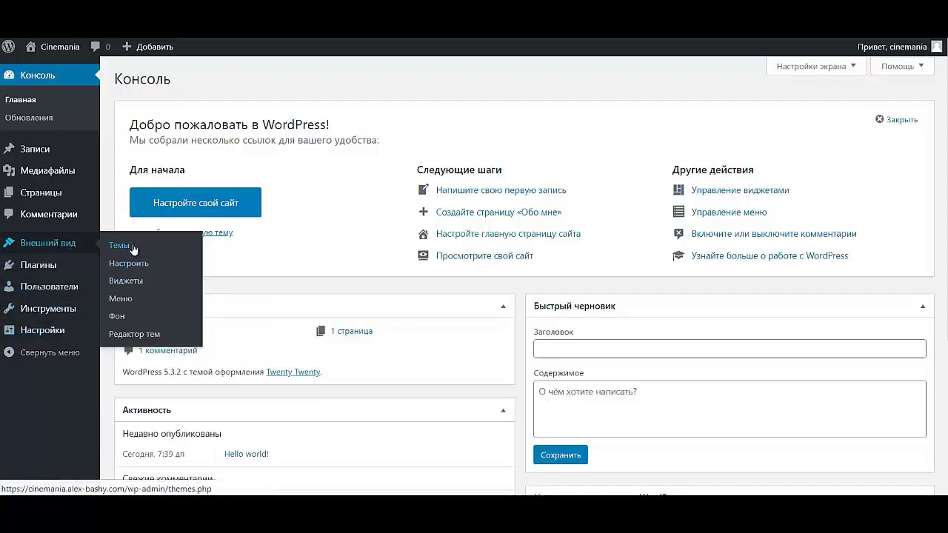
click(132, 247)
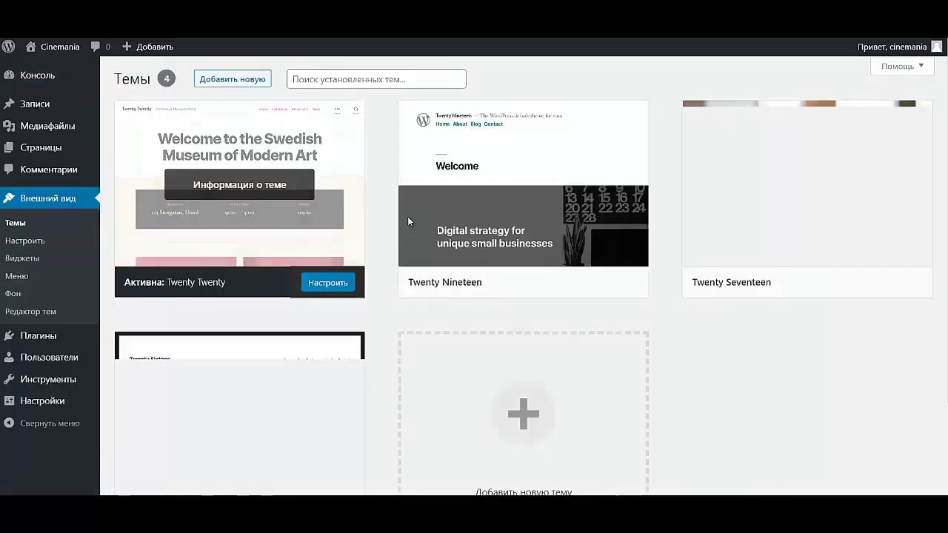
click(237, 80)
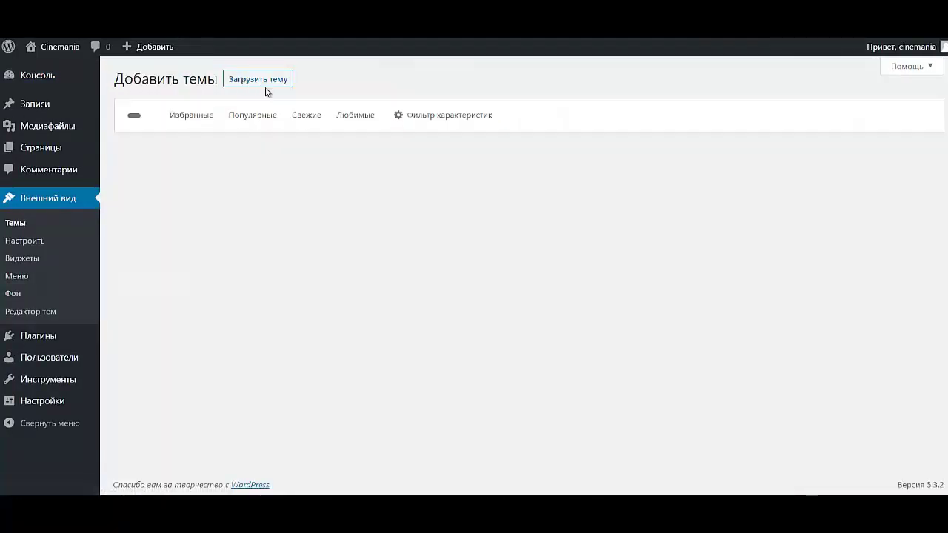
click(820, 113)
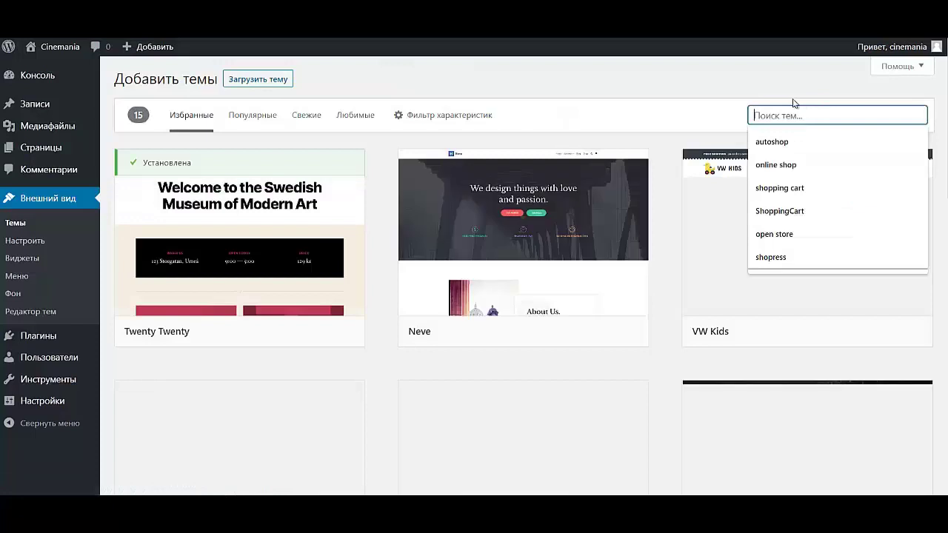
text(пфышт)
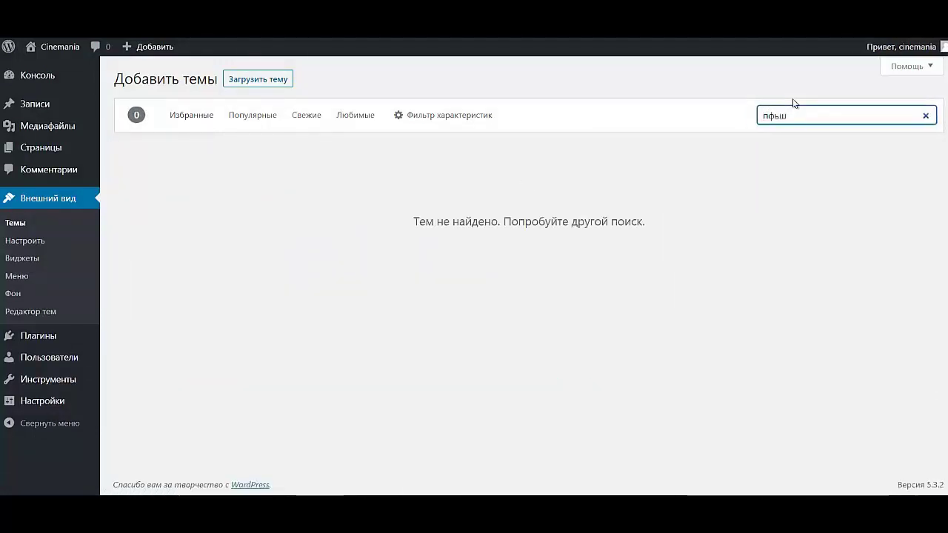
key(BackSpace)
key(BackSpace)
key(BackSpace)
key(BackSpace)
key(BackSpace)
text(gam)
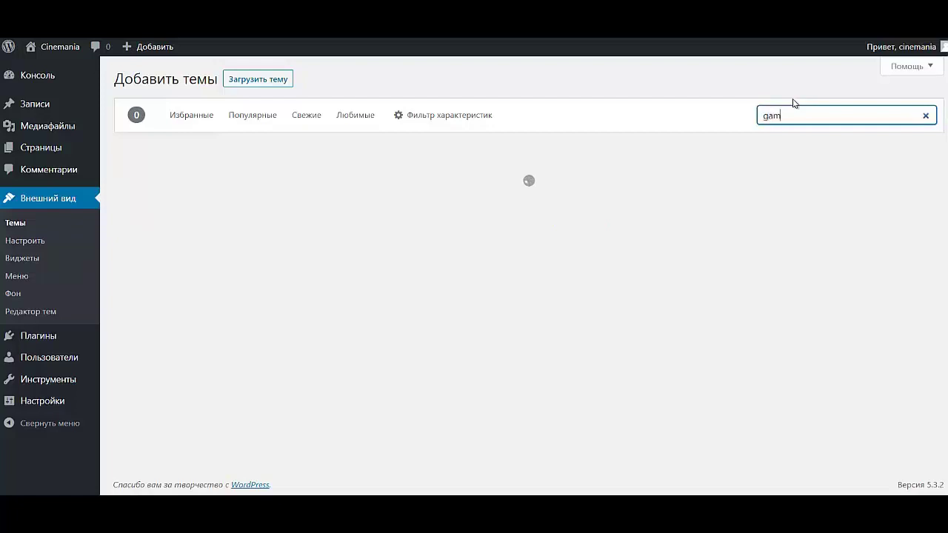
text(ing mag)
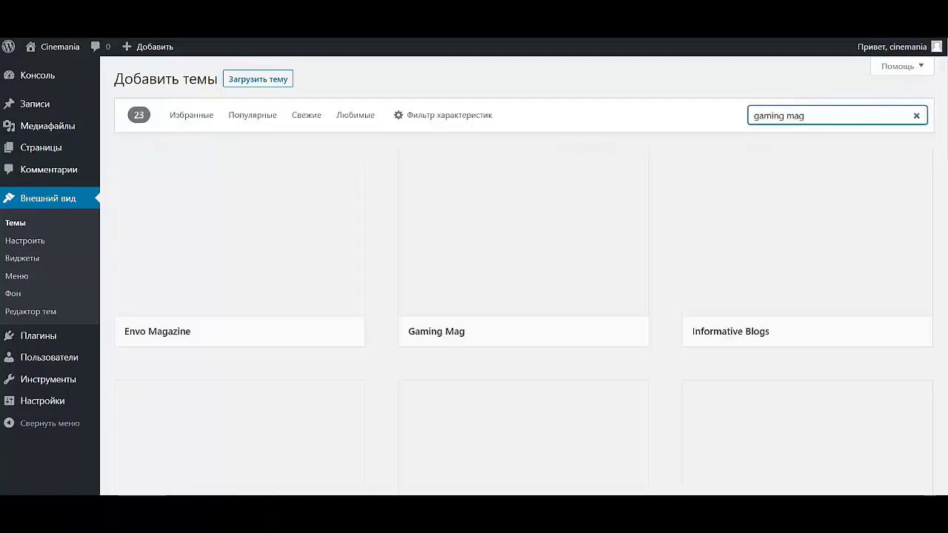
- Install and activate the Gaming Mag theme
mouse_move(542, 274)
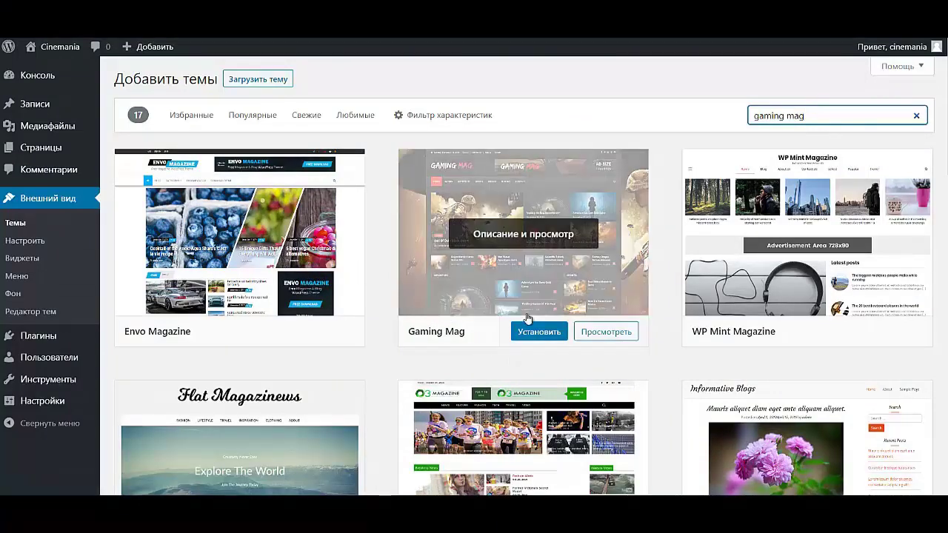
click(527, 332)
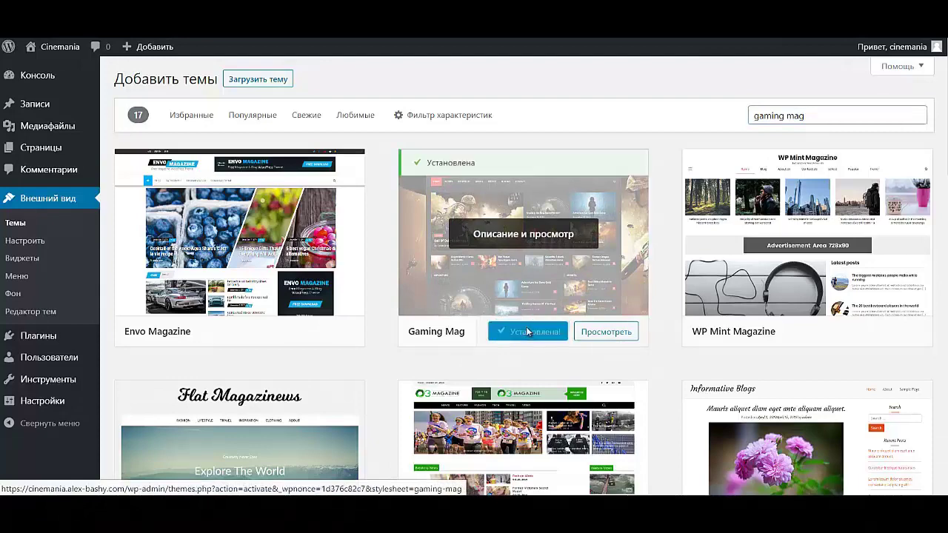
click(533, 335)
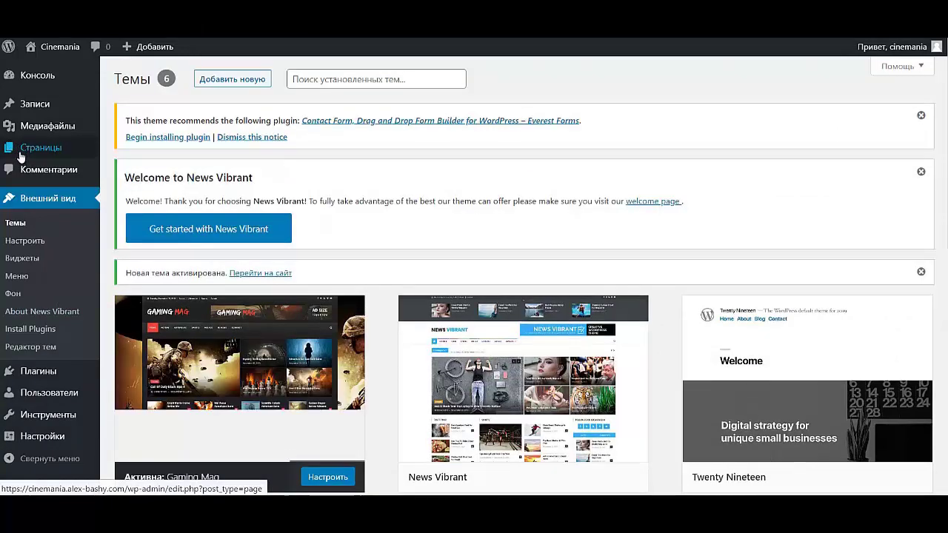
- Open Sample Page, choose the Home Page template under Page Attributes, and click Обновить
click(20, 148)
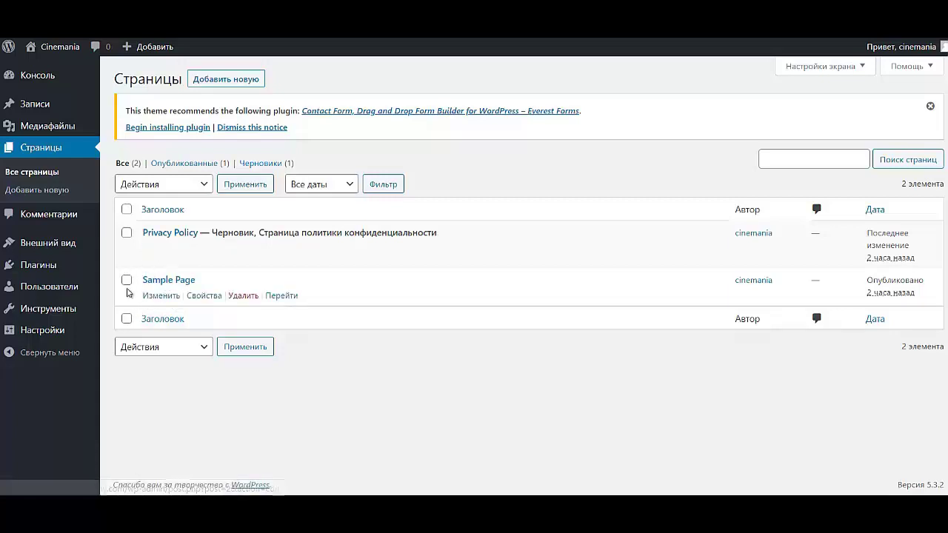
click(162, 297)
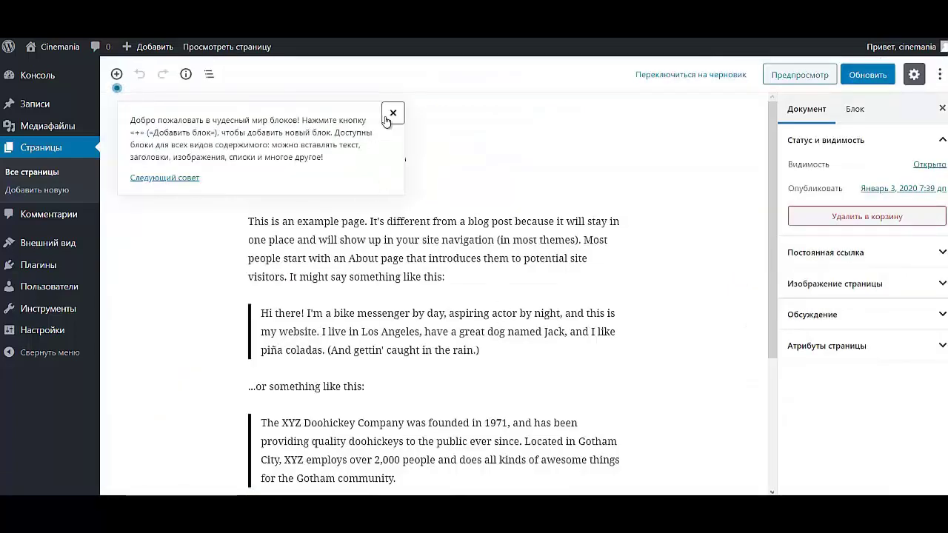
click(393, 113)
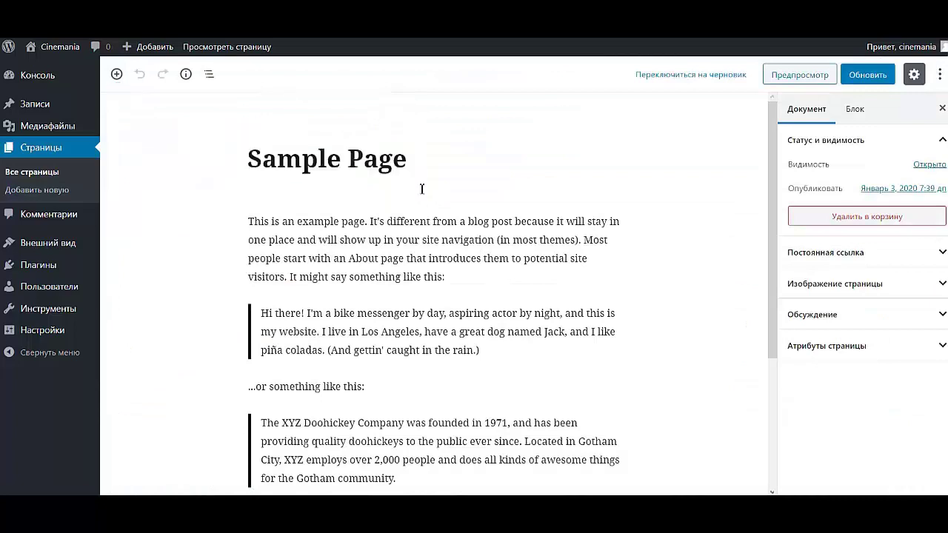
click(859, 343)
click(859, 388)
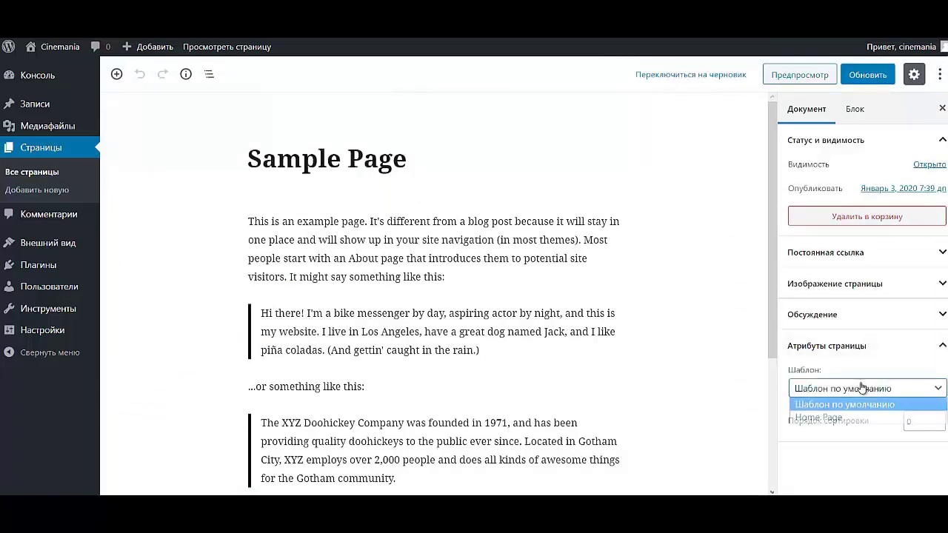
click(818, 418)
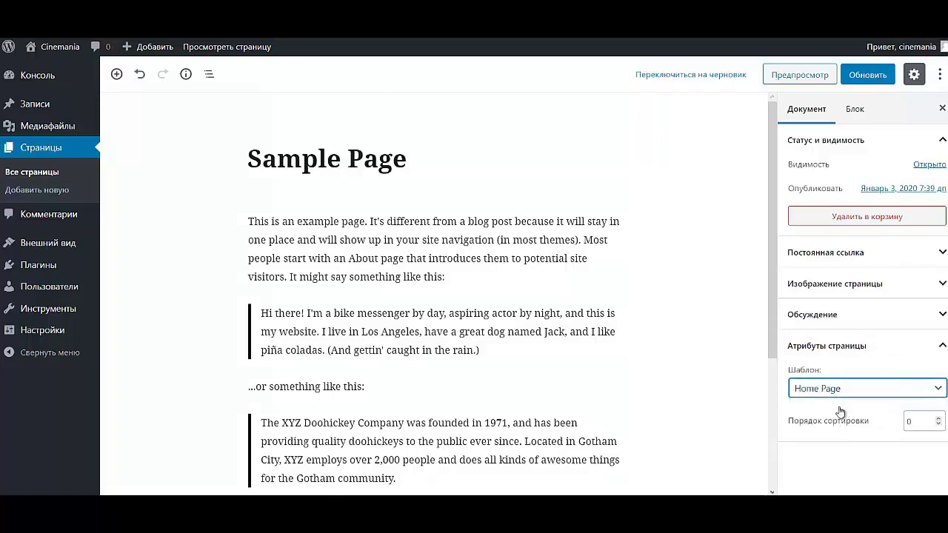
click(857, 77)
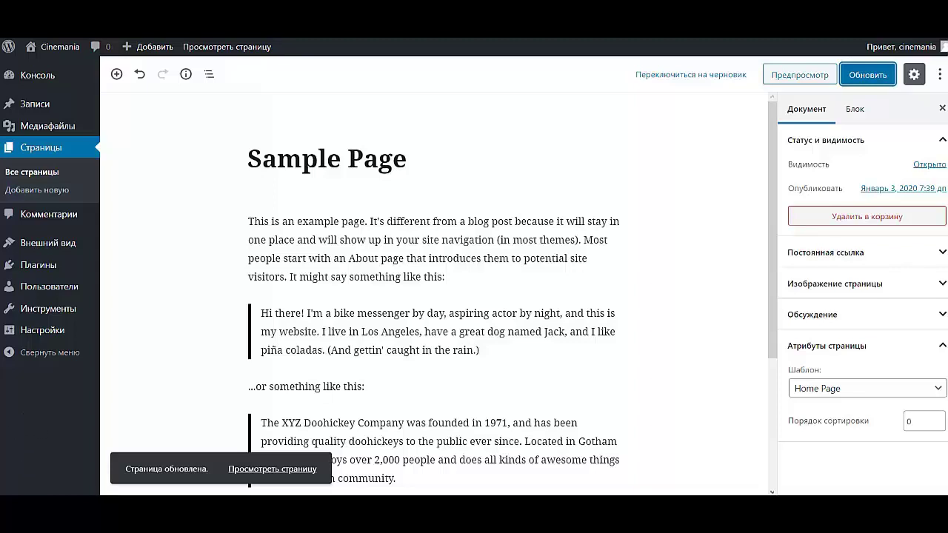
- Bulk-delete Akismet Anti-Spam and Hello Dolly from the installed plugins list
mouse_move(64, 268)
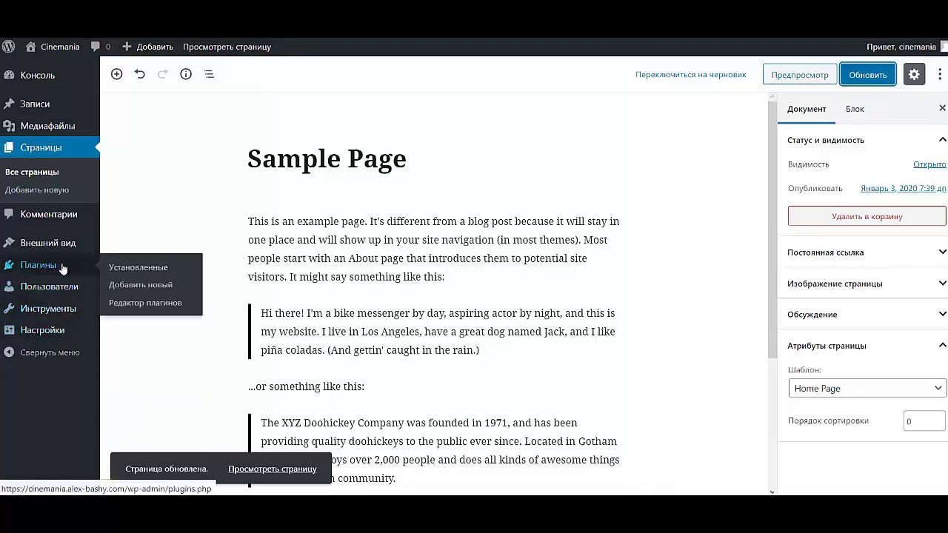
click(116, 268)
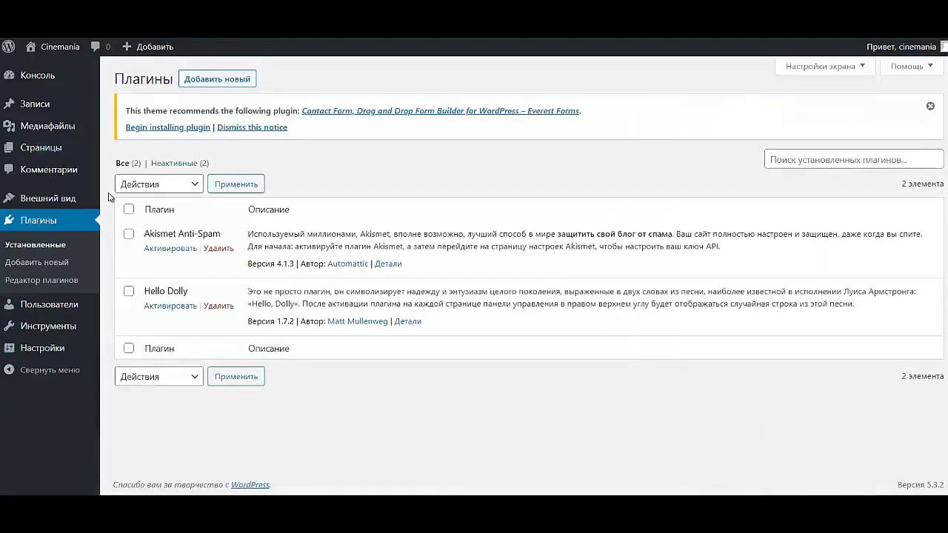
click(128, 210)
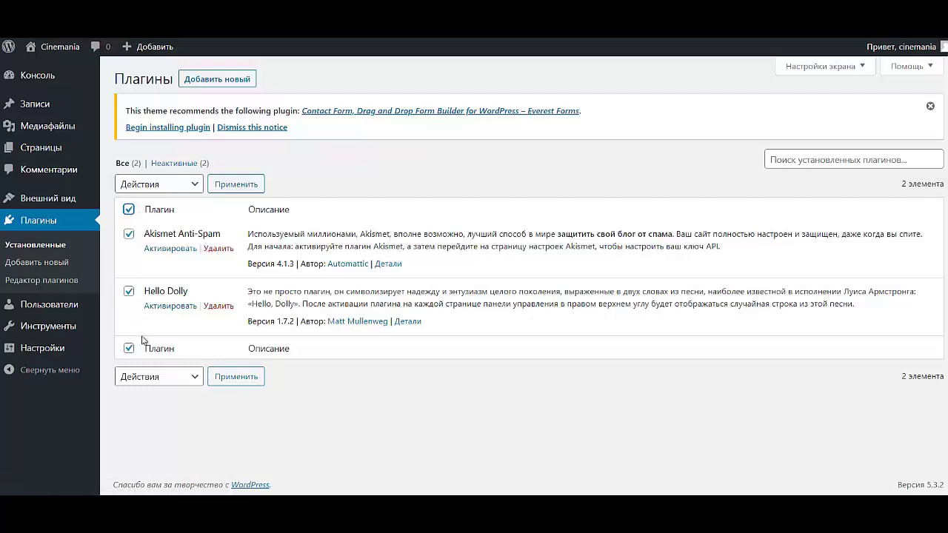
click(153, 377)
click(155, 446)
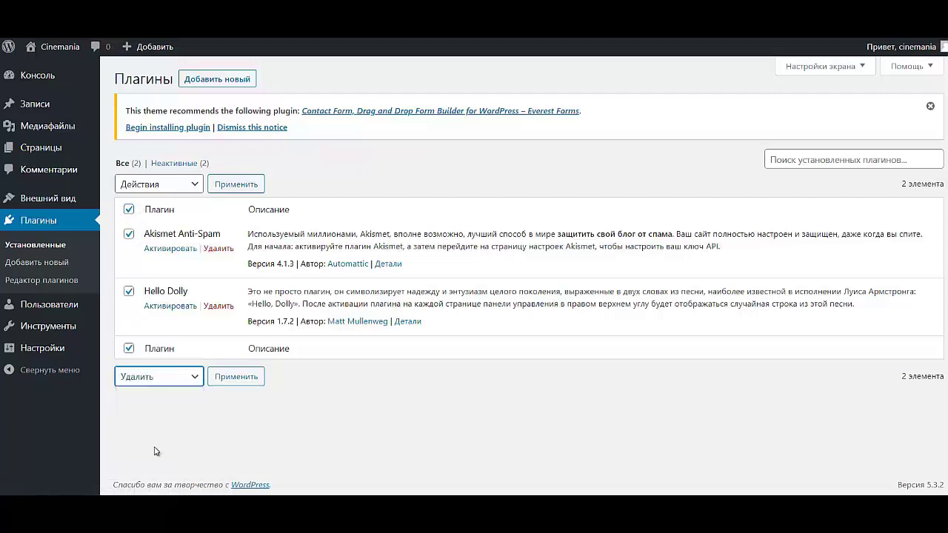
click(236, 377)
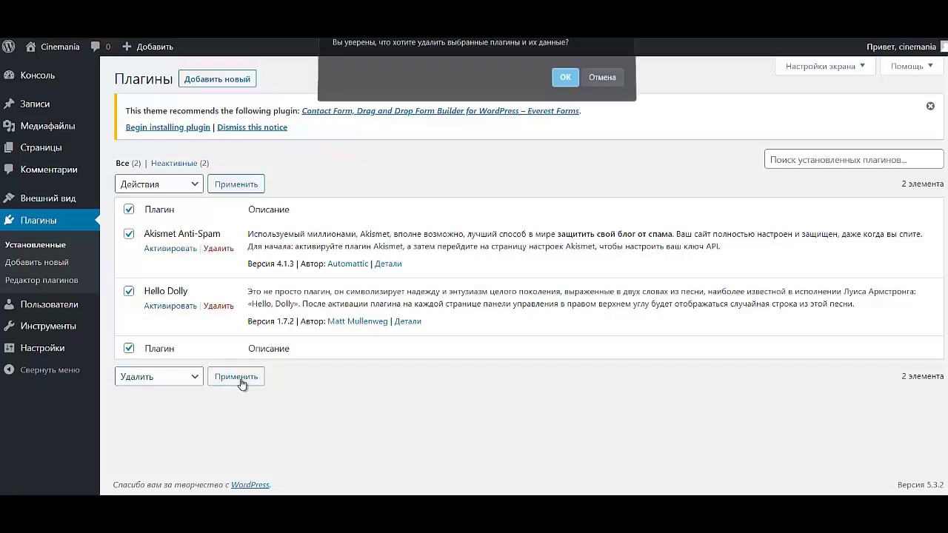
click(565, 82)
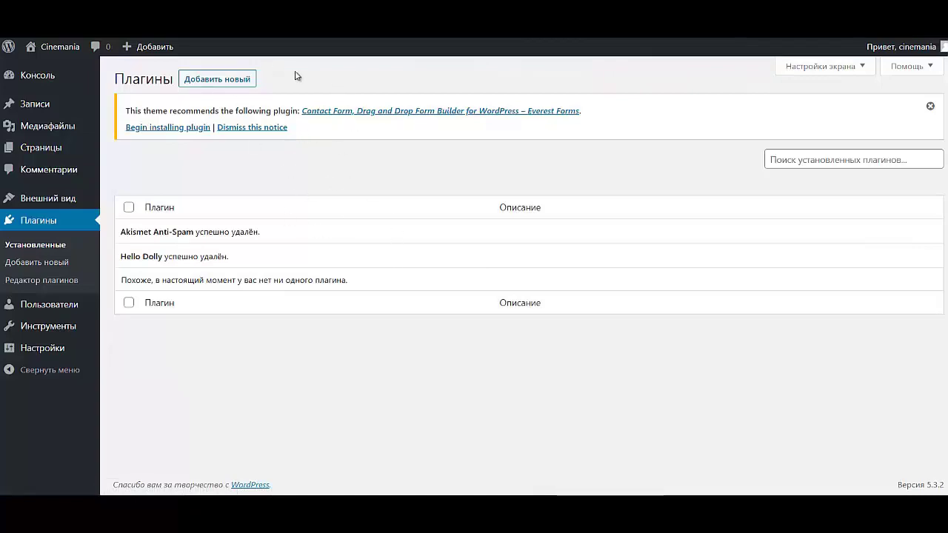
click(236, 82)
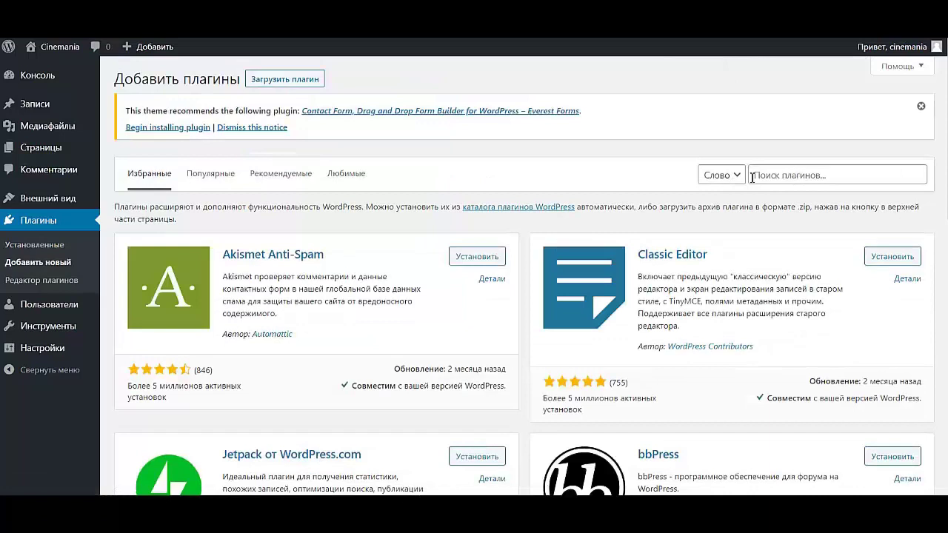
- Install Easy FancyBox from a 'fancybox' search, then search the directory for 'maxbutton'
click(794, 179)
text(fancy)
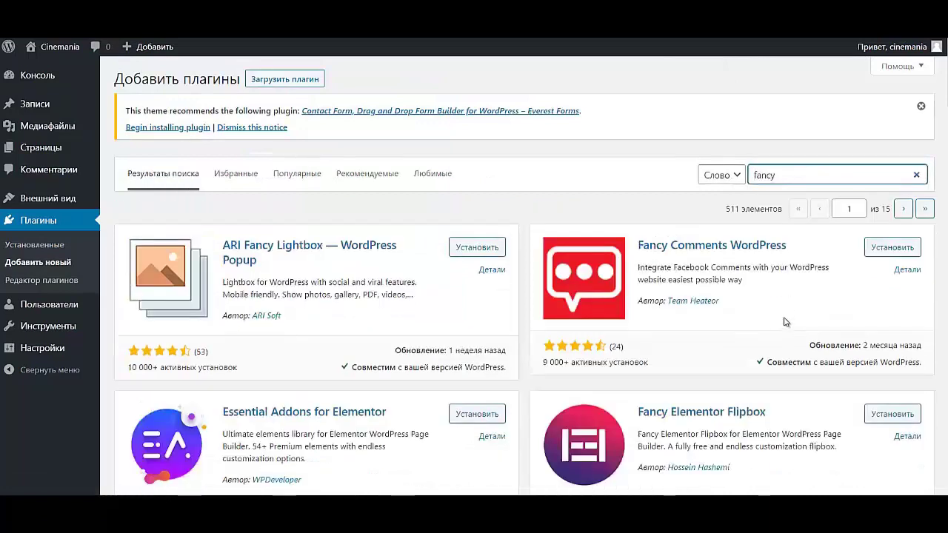
text(b)
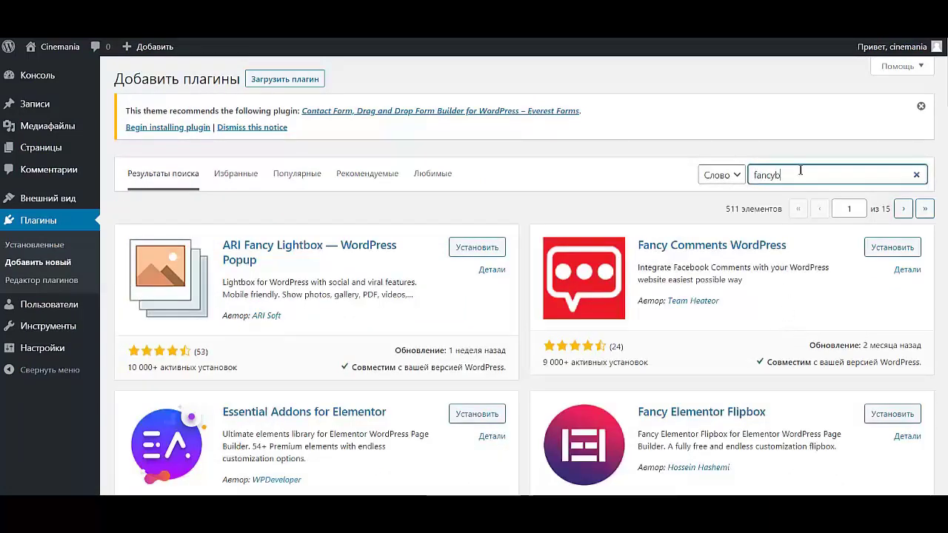
text(ox)
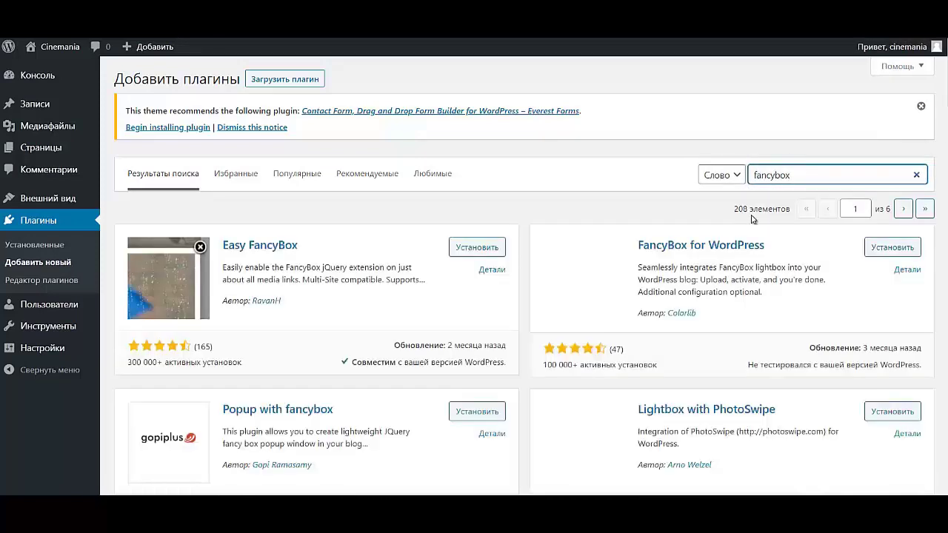
click(471, 247)
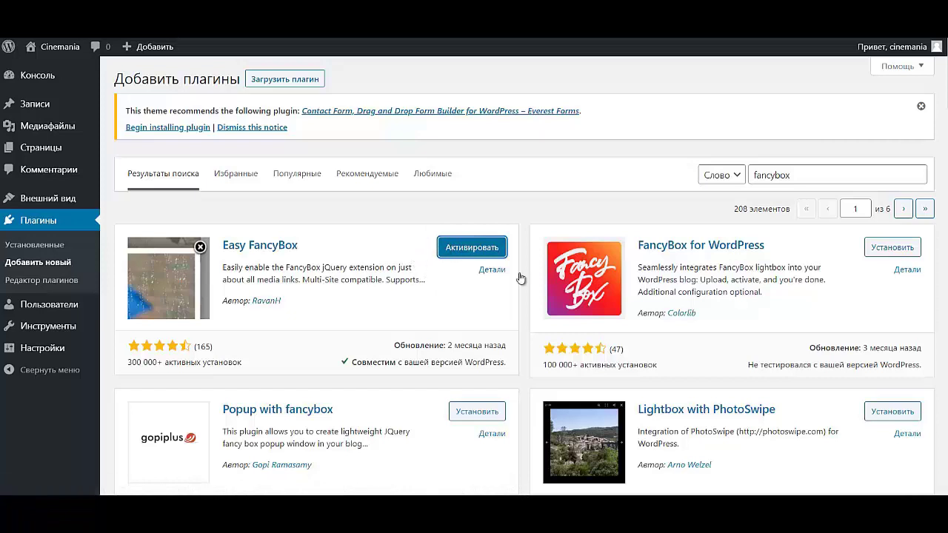
drag(802, 175, 718, 179)
text(maxbutton)
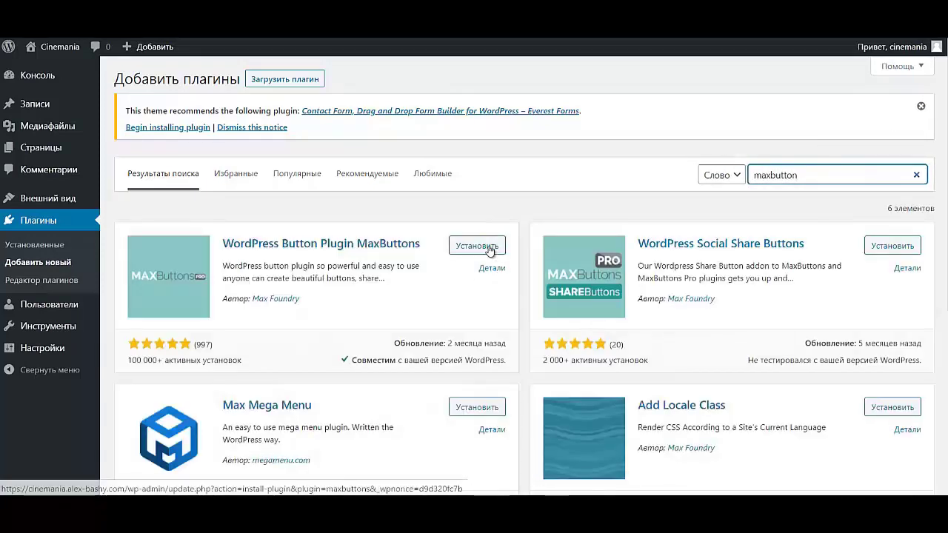
- Install MaxButtons, then install Popup Maker found via a 'popup maker' search
click(468, 245)
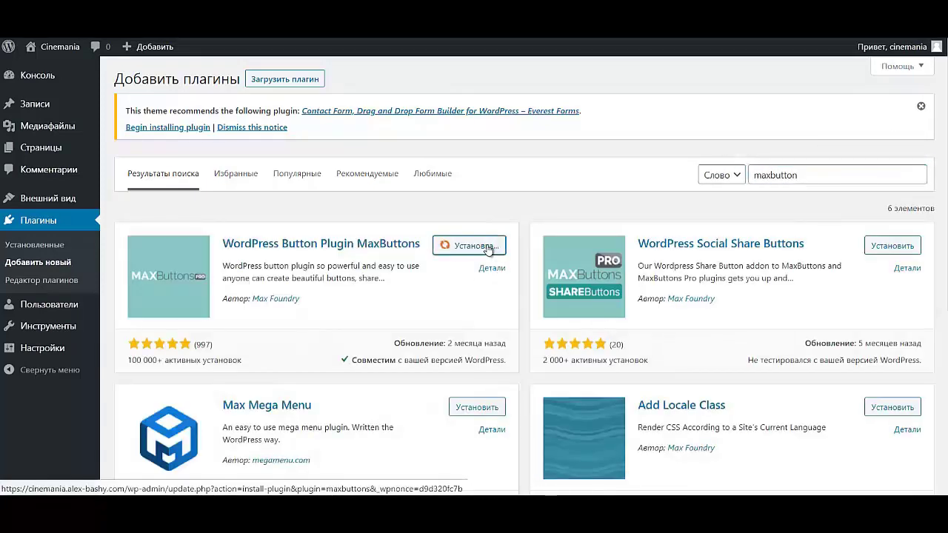
double_click(801, 172)
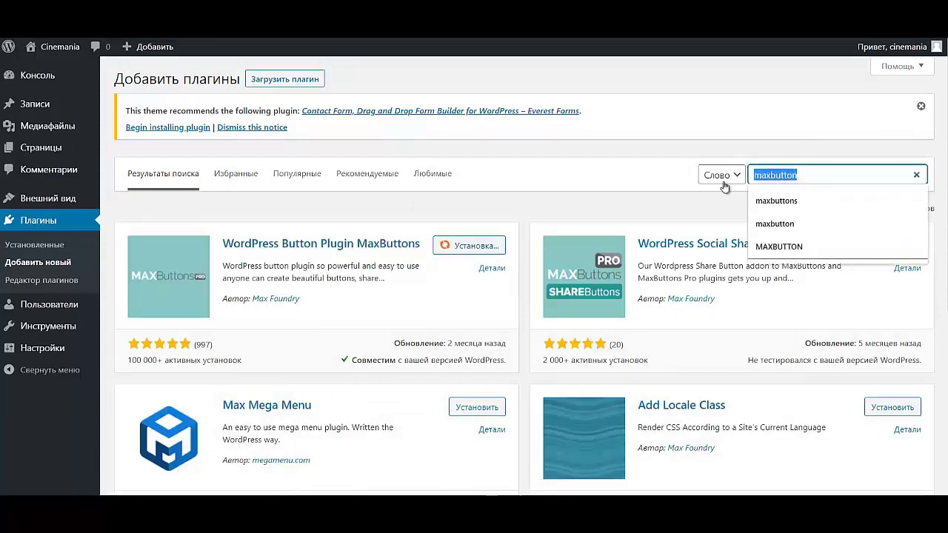
text(pop)
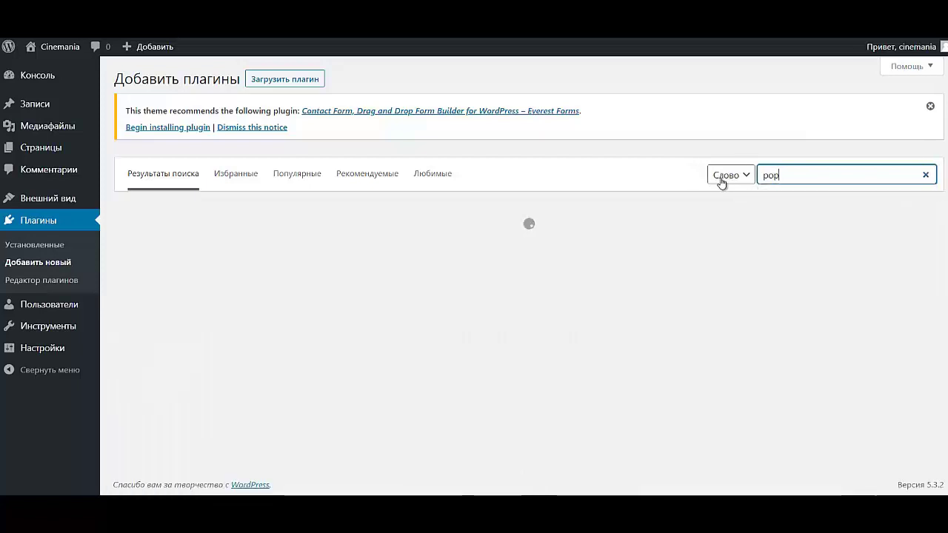
text(up maker)
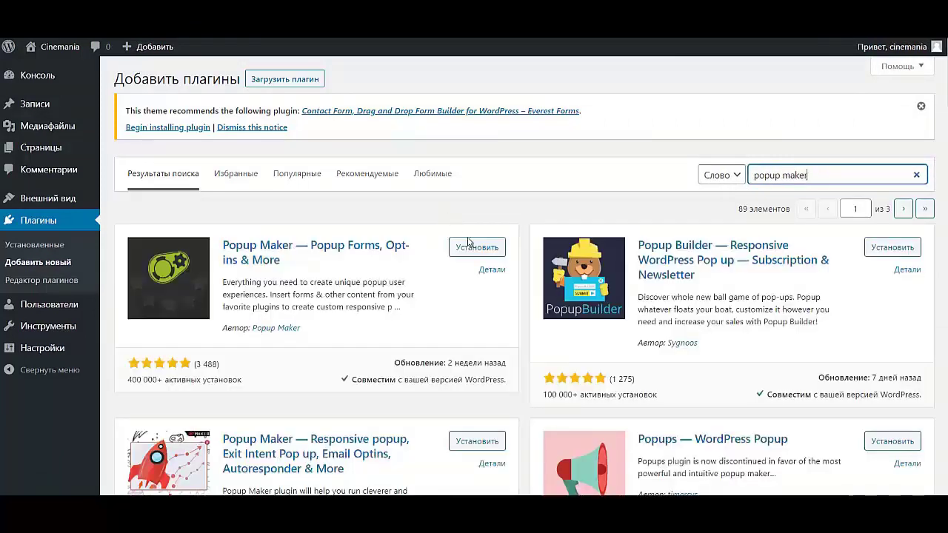
click(471, 247)
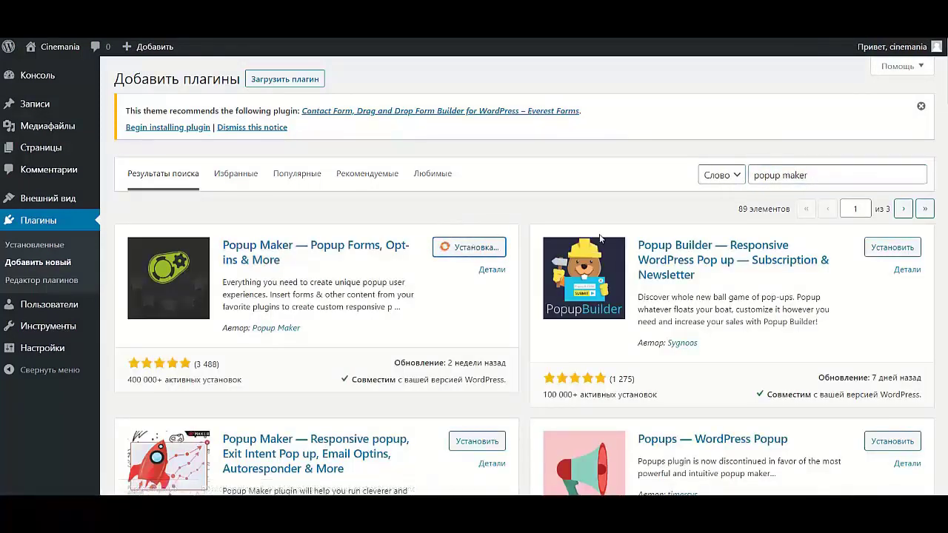
- Replace the plugin search with 'wpforms'
click(821, 178)
key(ctrl+a)
text(w)
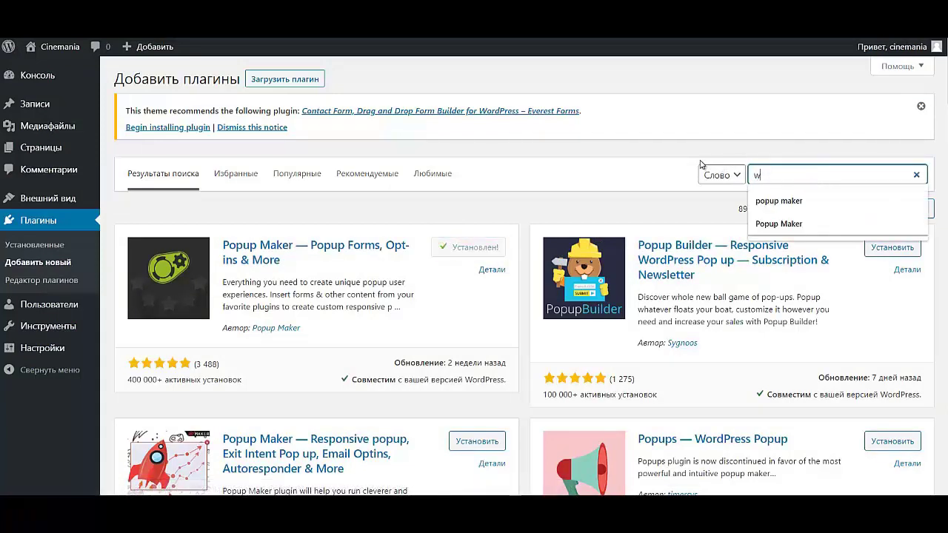
text(pforms)
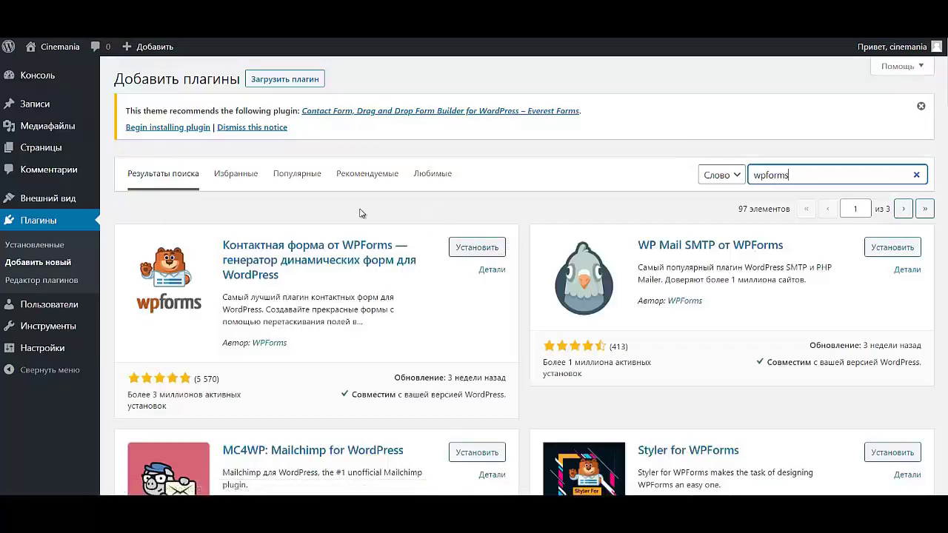
- Install the WPForms contact form plugin and search the directory for 'advanced'
click(453, 250)
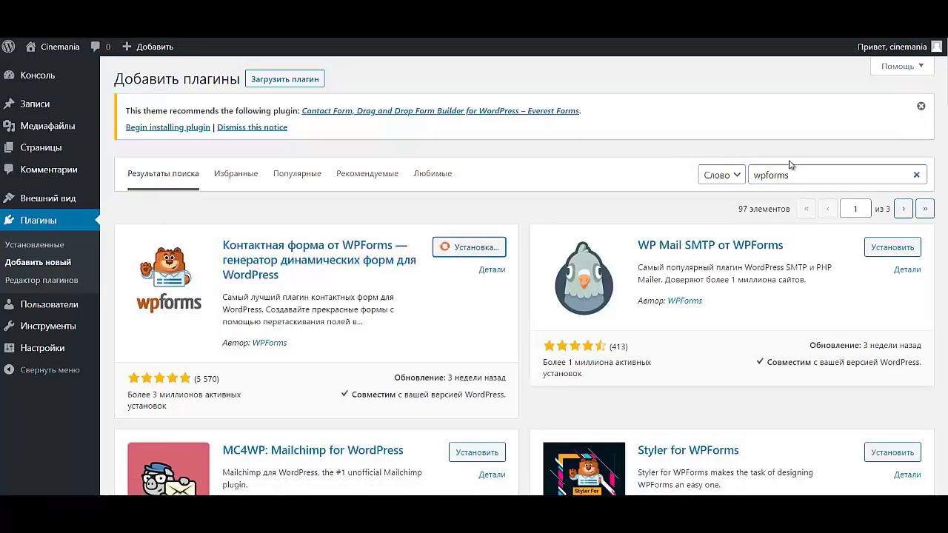
drag(798, 176, 733, 178)
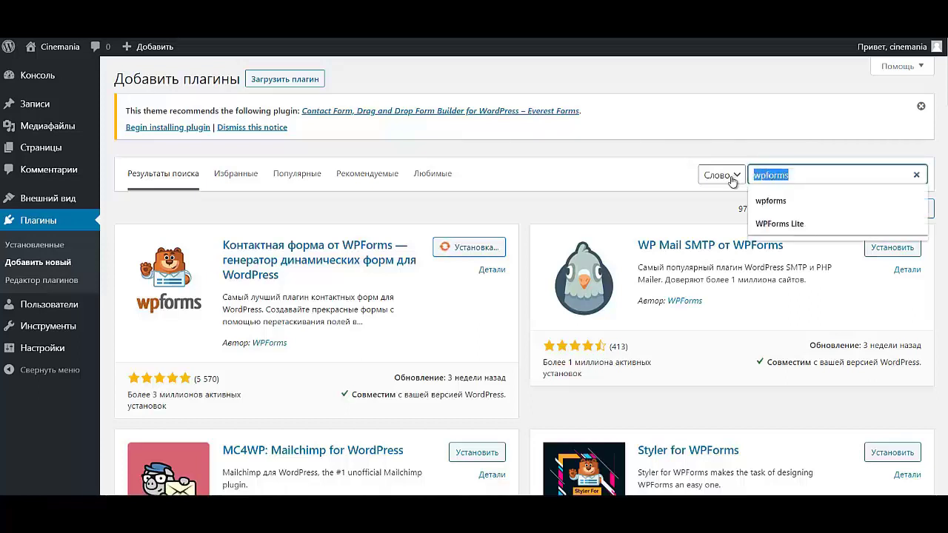
text(adv)
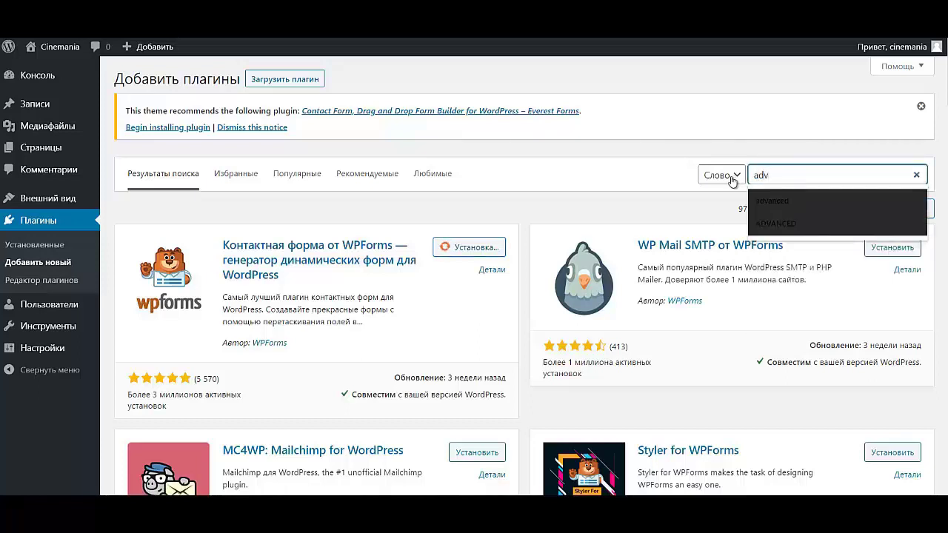
text(anse)
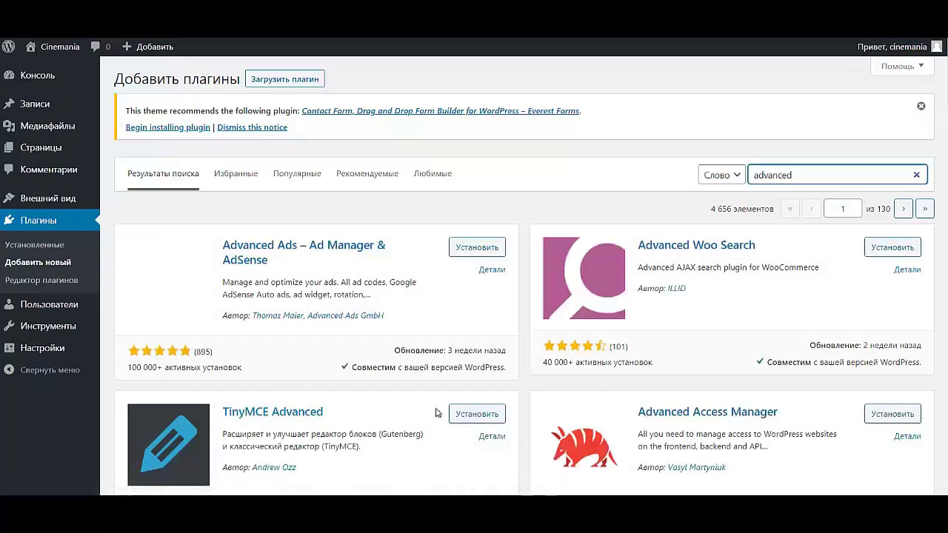
- Install TinyMCE Advanced, then search 'shortcodes ultimate', install Shortcodes Ultimate and activate it
click(477, 413)
double_click(833, 178)
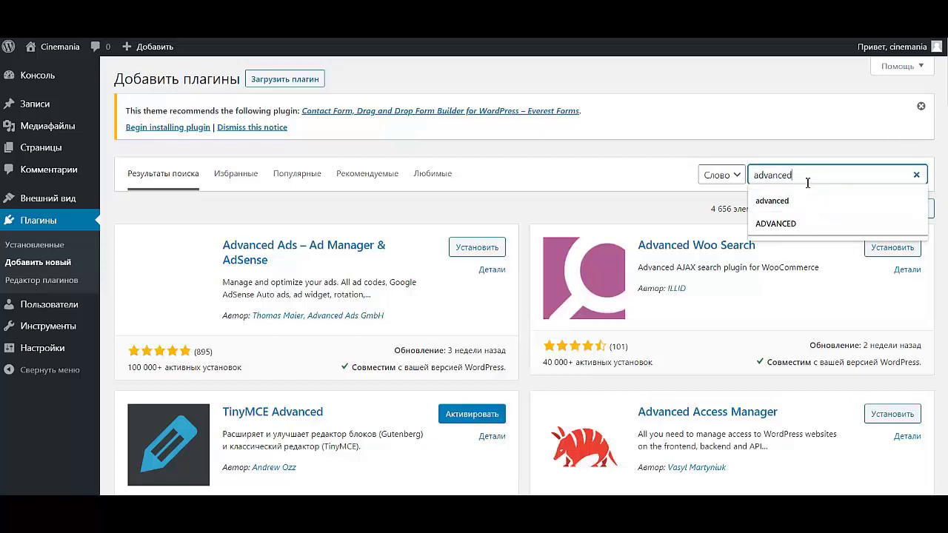
drag(811, 176, 752, 176)
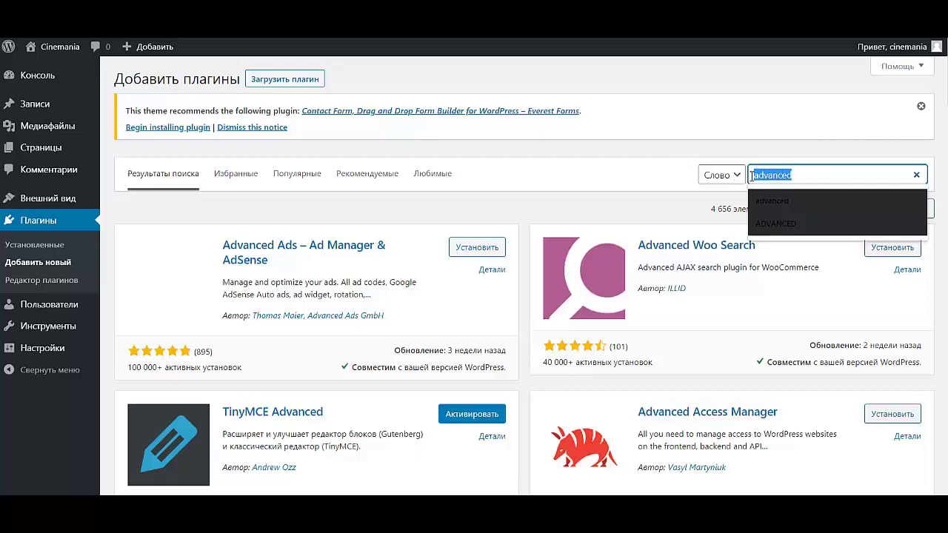
text(shortcodes u)
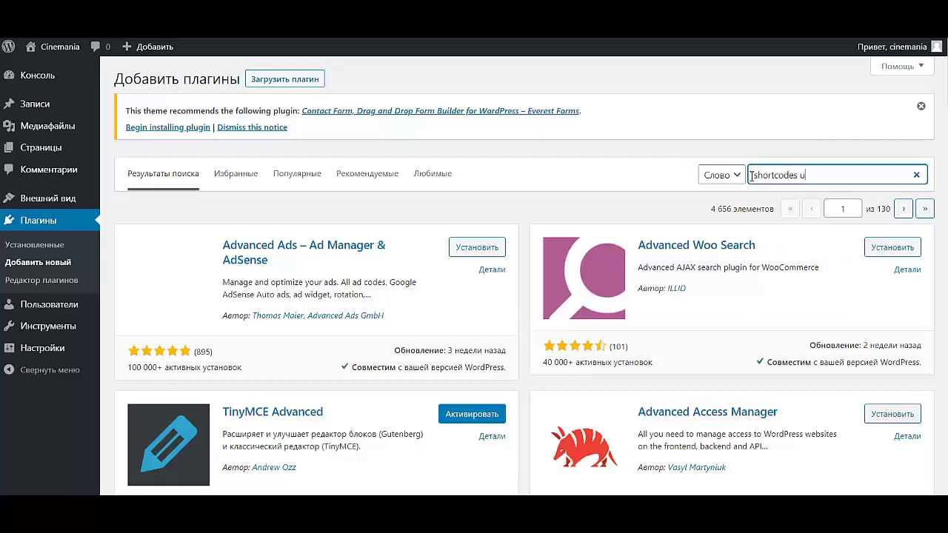
text(ltimate)
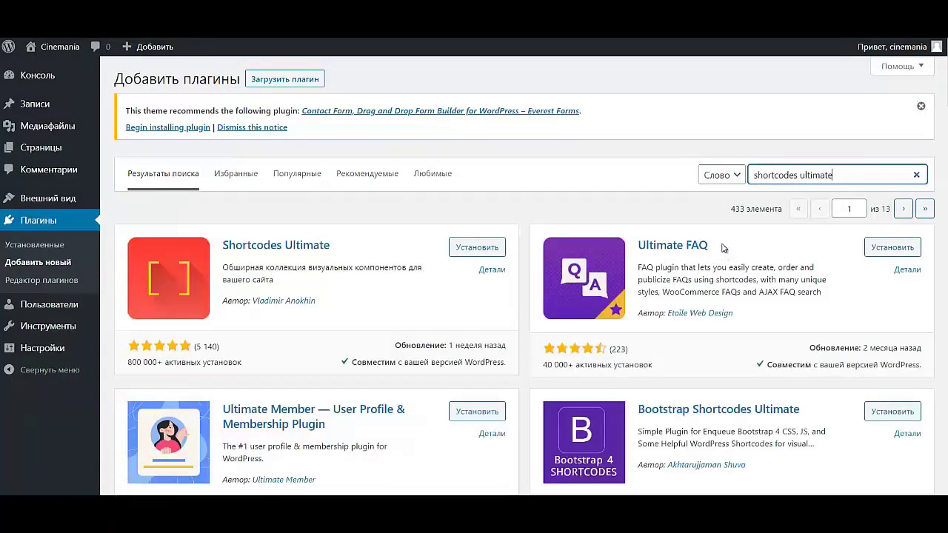
click(466, 251)
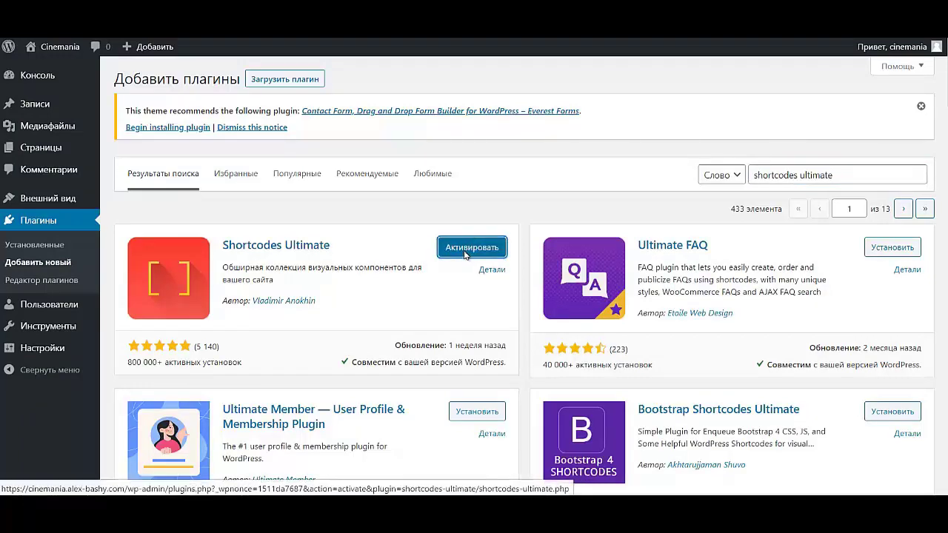
click(465, 253)
- Select every plugin except the already active Шорткоды and bulk-activate them with Активировать
scroll(133, 303, down, 3)
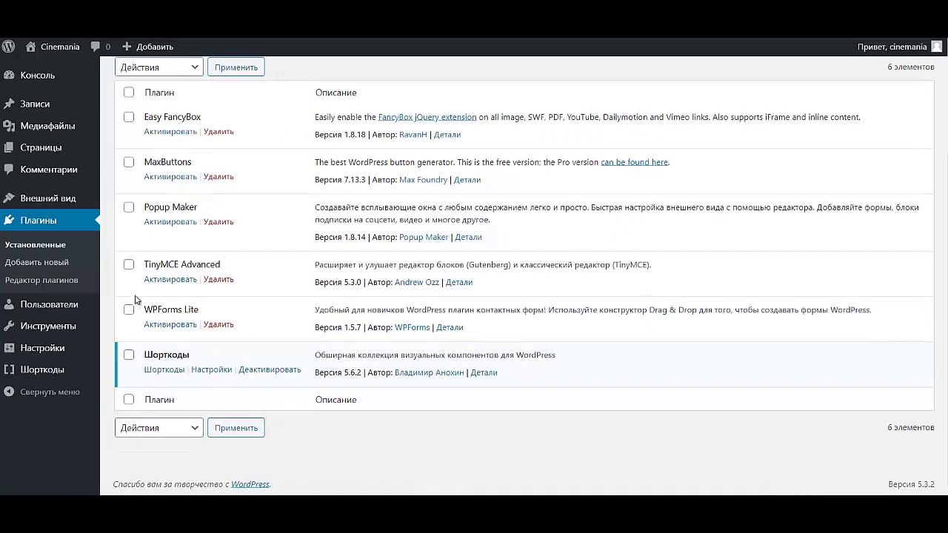
scroll(189, 254, up, 2)
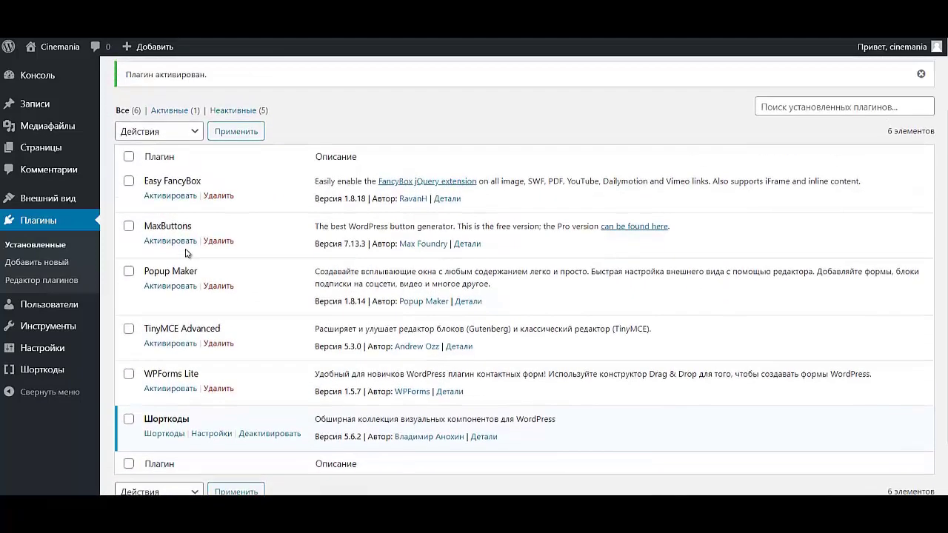
click(129, 157)
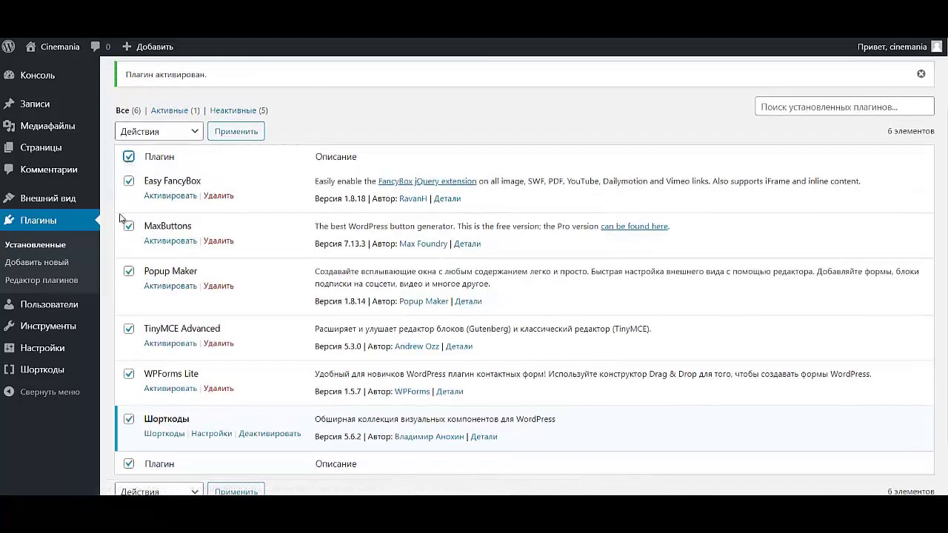
click(129, 419)
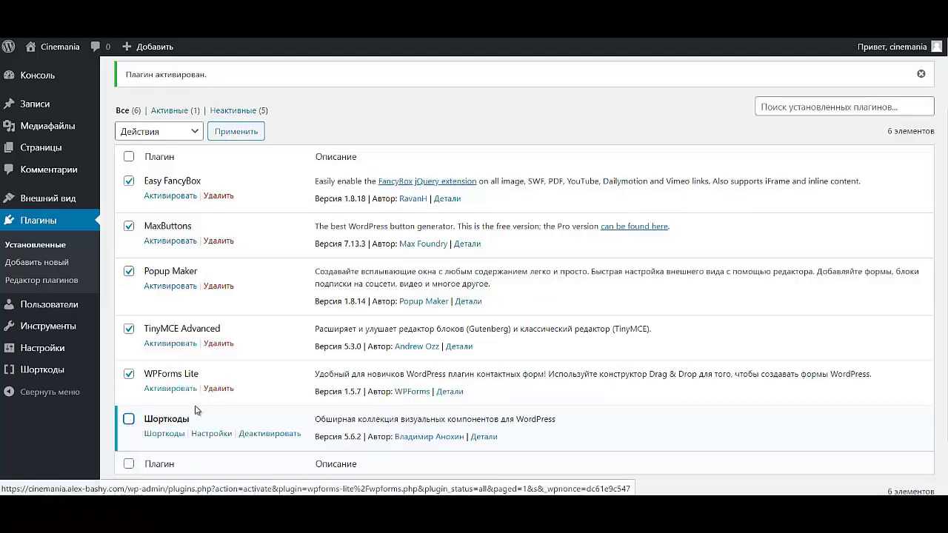
scroll(224, 397, down, 2)
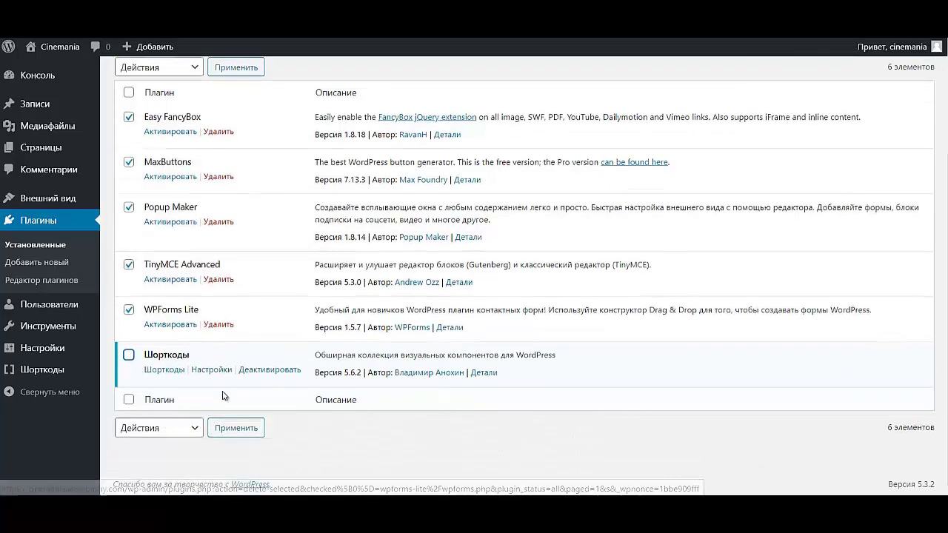
click(190, 430)
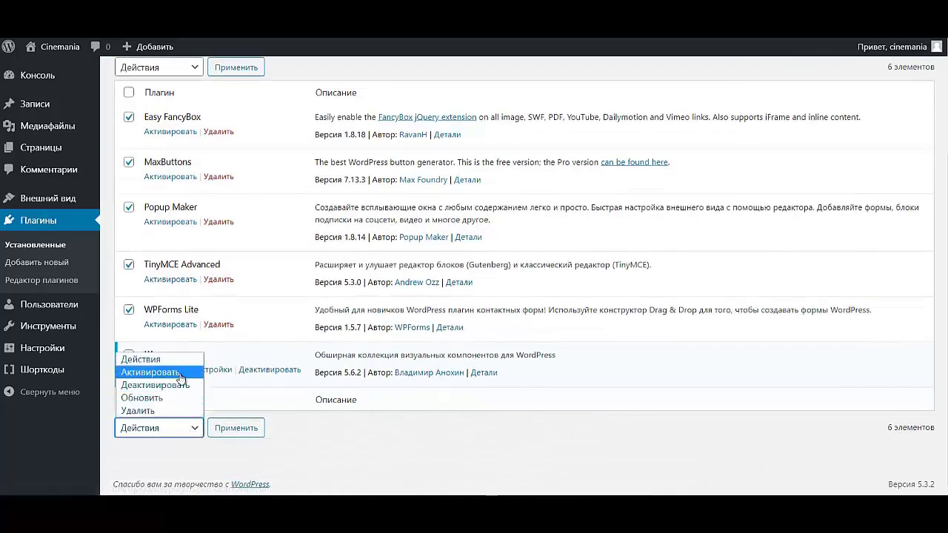
click(155, 373)
click(235, 429)
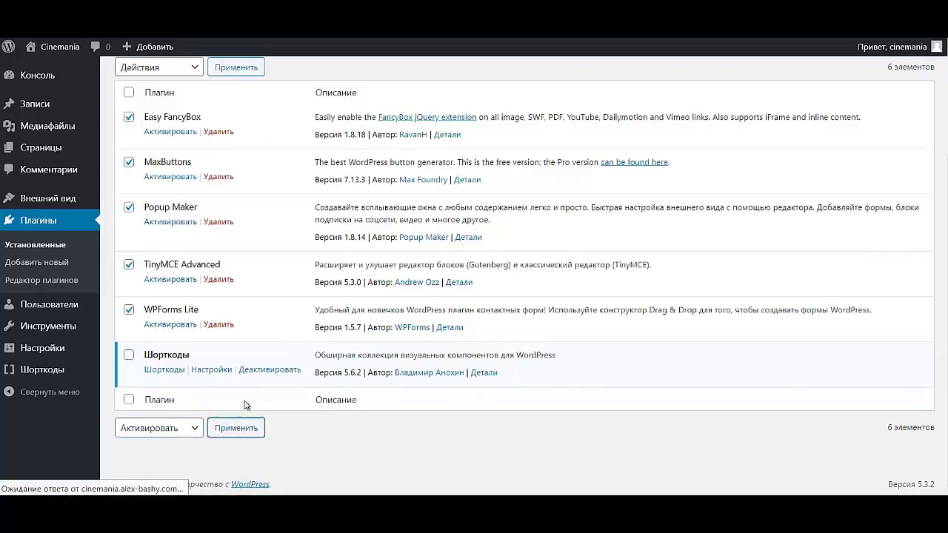
scroll(187, 300, down, 3)
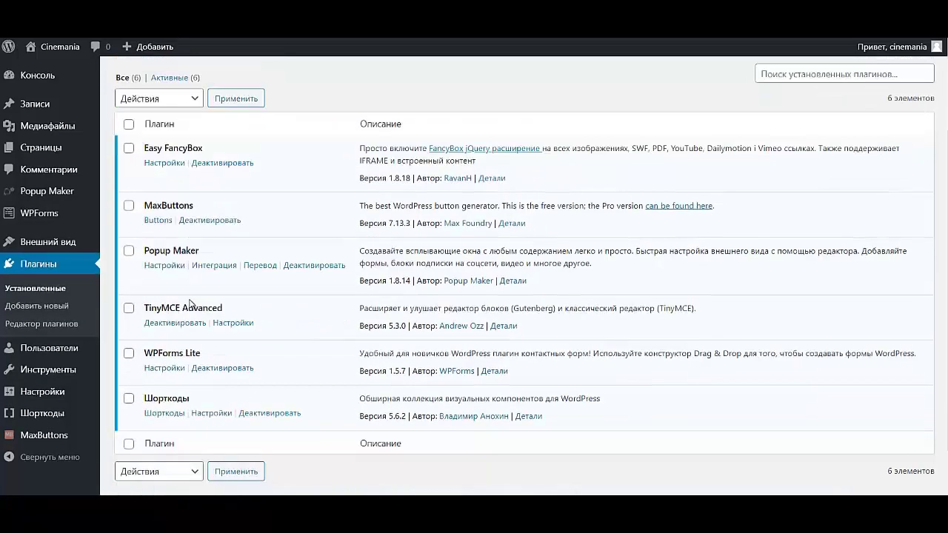
scroll(203, 296, up, 2)
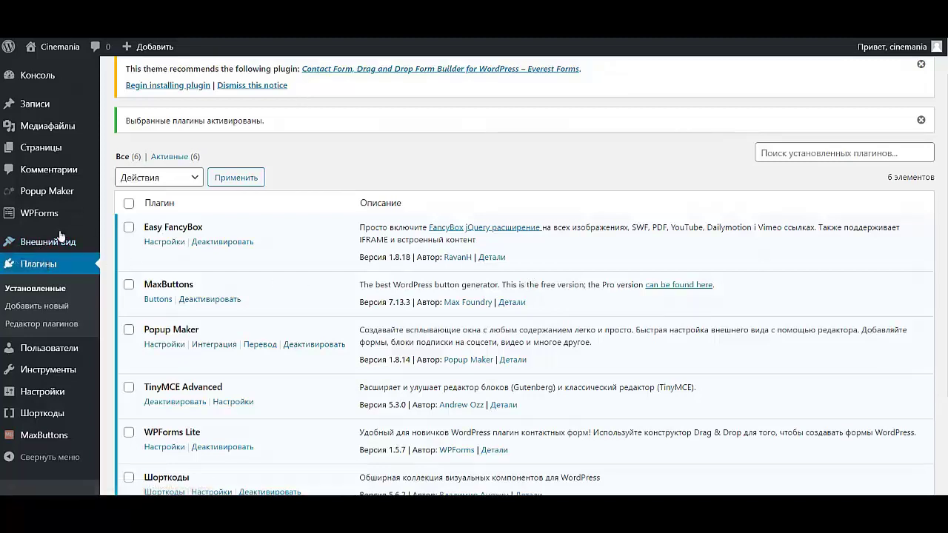
- From the WPForms overview, begin a new form and enter the name ПОДПИСКА
mouse_move(46, 243)
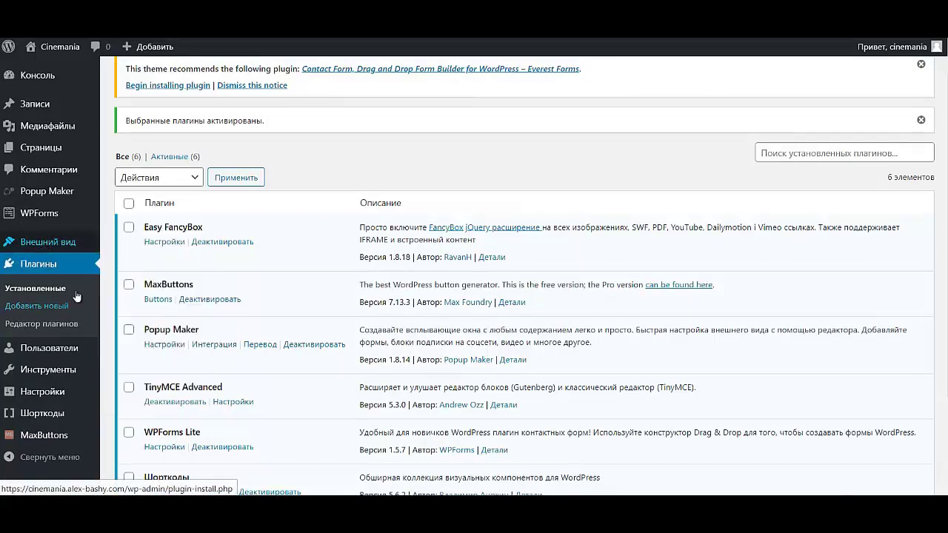
click(32, 215)
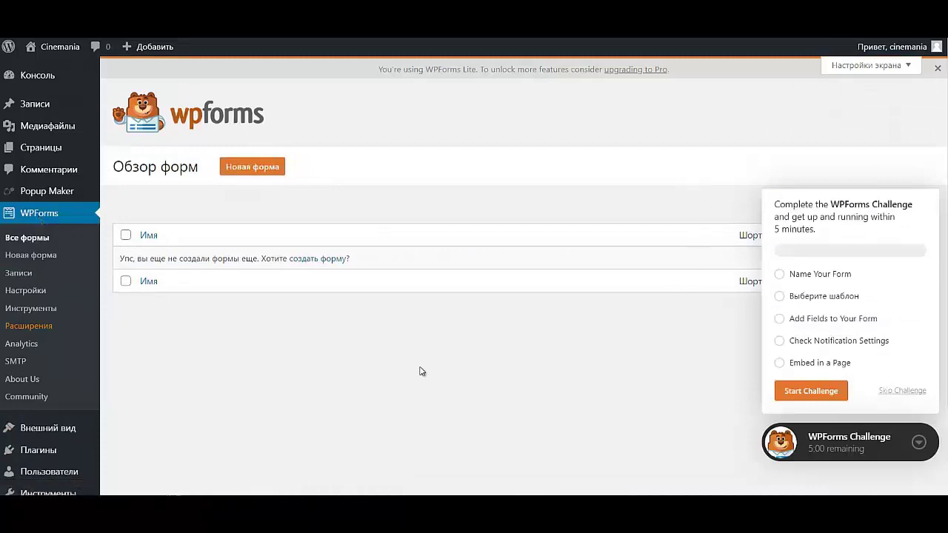
click(258, 167)
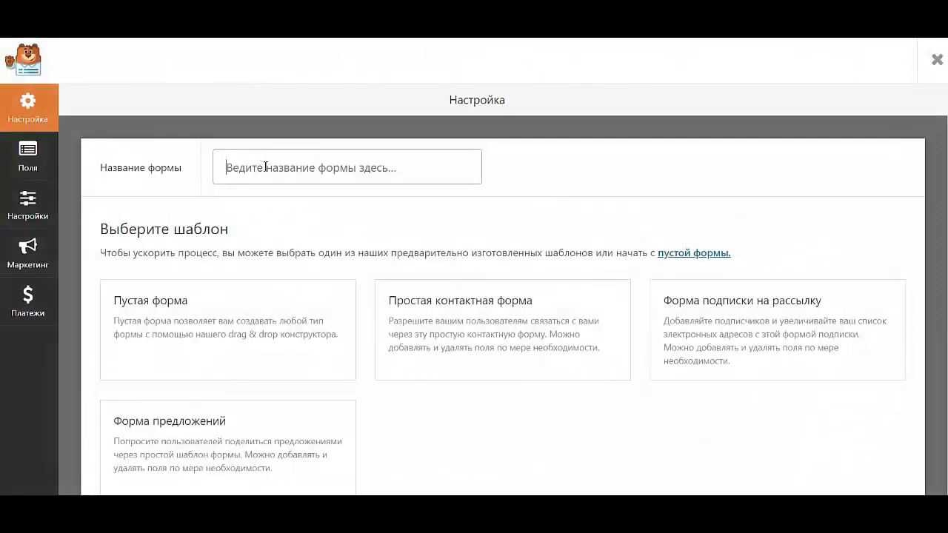
click(271, 168)
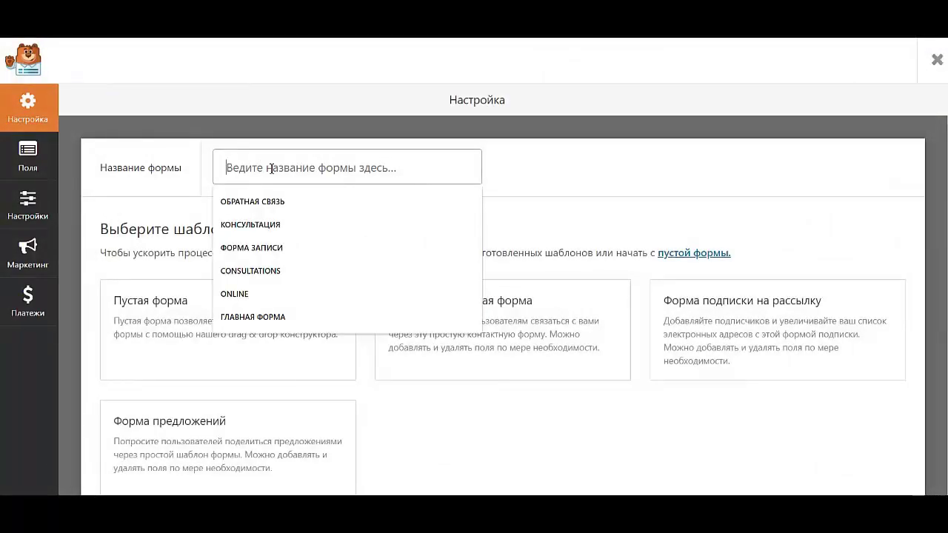
key(Caps_Lock)
text(ПОДПИ)
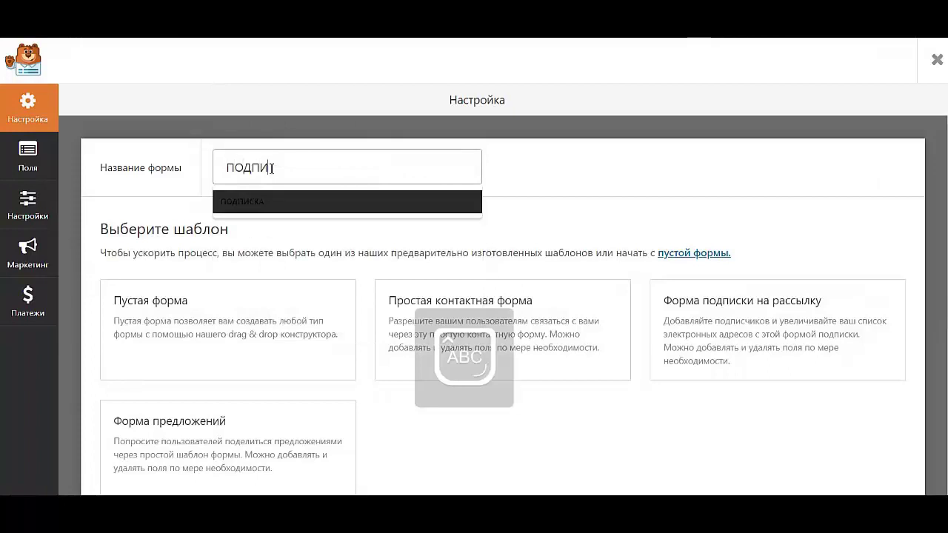
text(СКА)
mouse_move(275, 292)
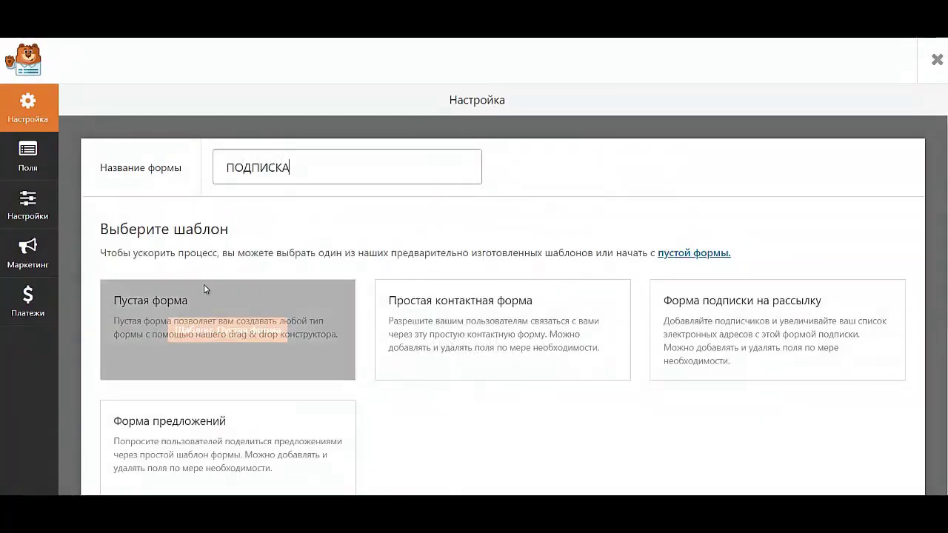
- Start from the Пустая форма template, add Имя and Email fields, and select the Имя field
click(223, 335)
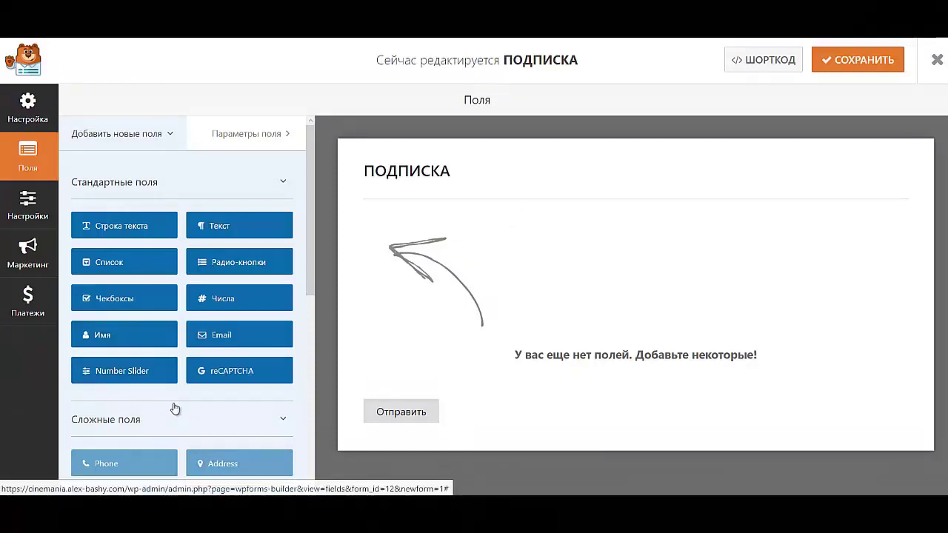
click(118, 335)
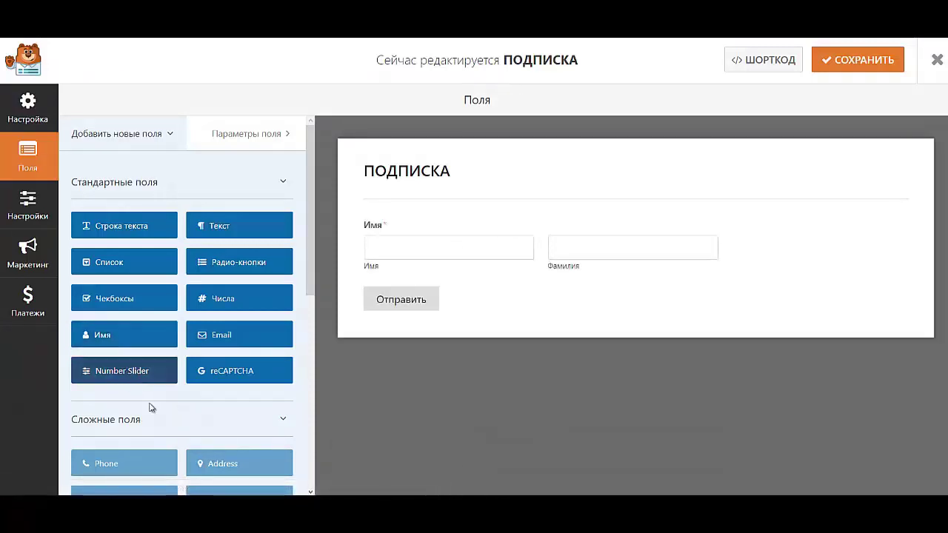
click(241, 344)
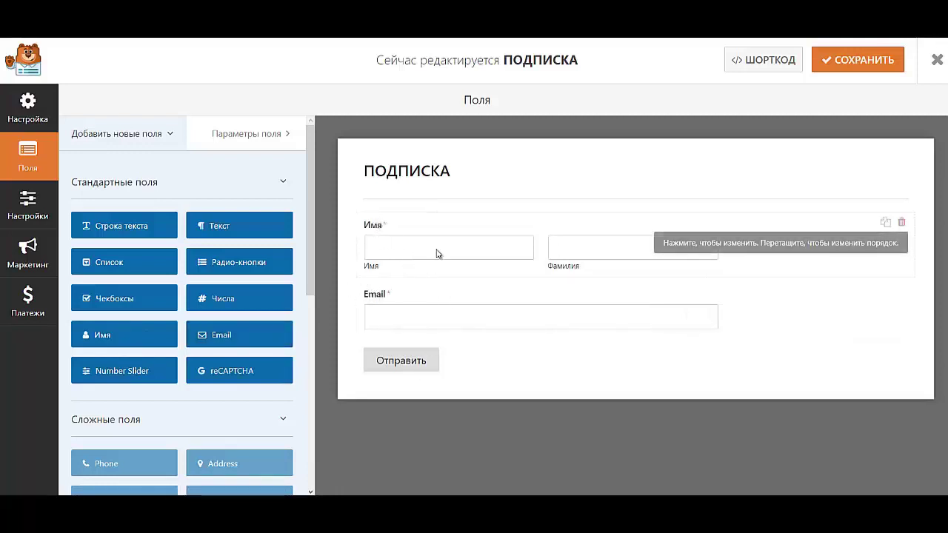
click(395, 230)
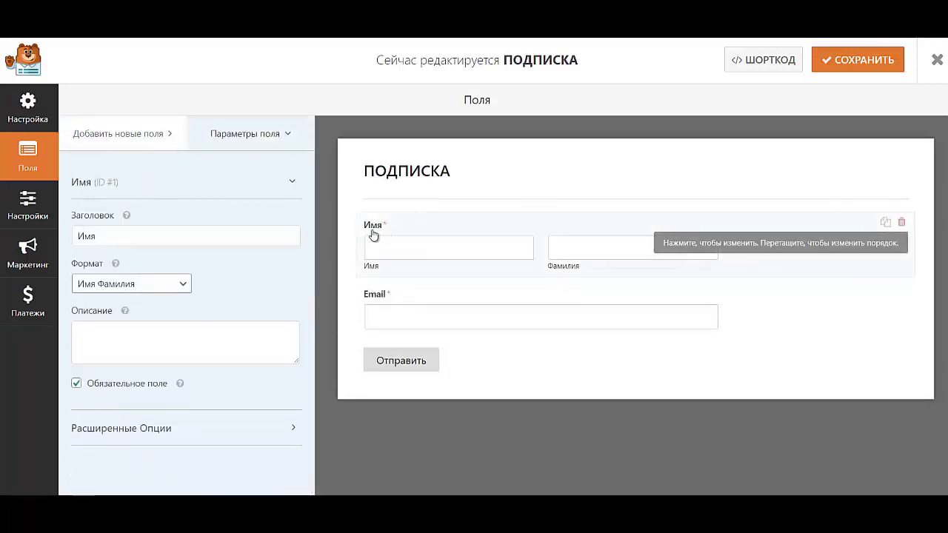
- Make the Имя field a single input, size Средний, placeholder Имя, label hidden
click(164, 288)
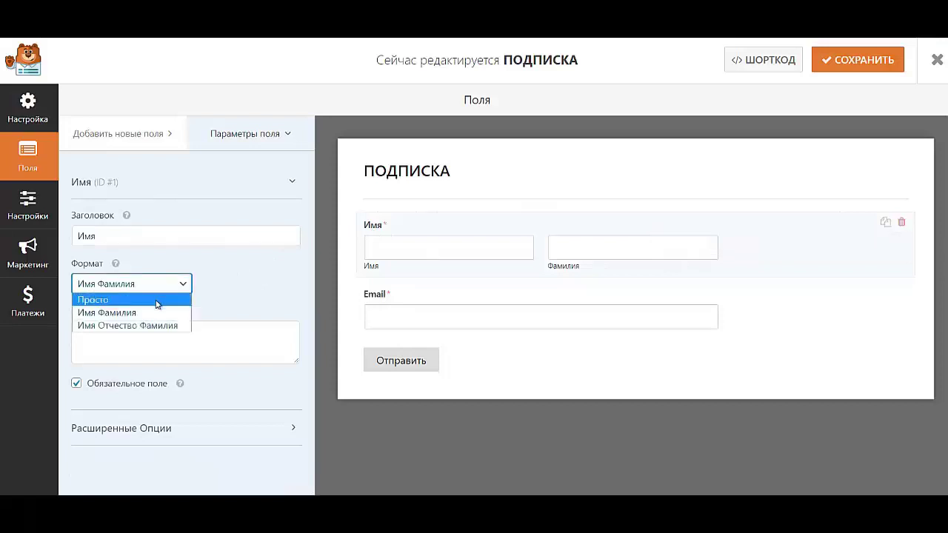
click(158, 300)
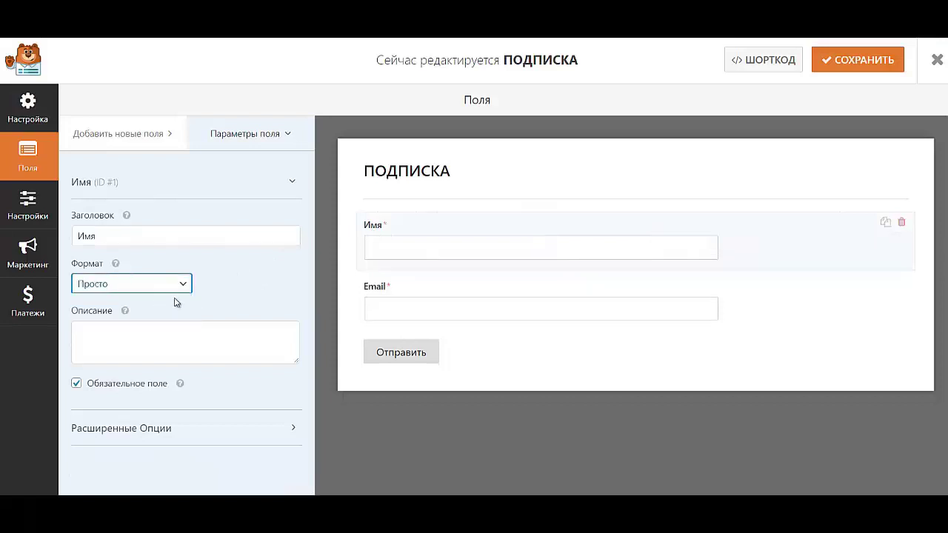
click(121, 429)
scroll(123, 400, down, 3)
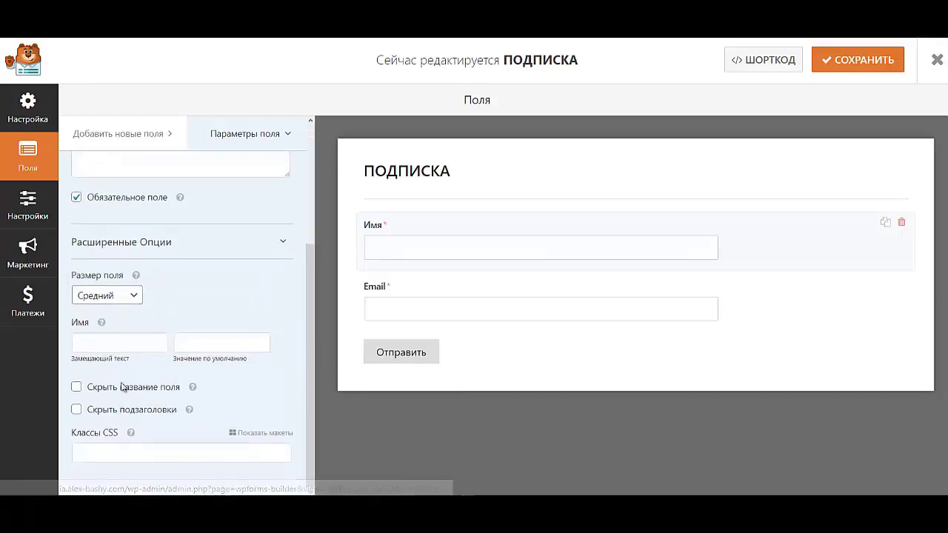
click(101, 297)
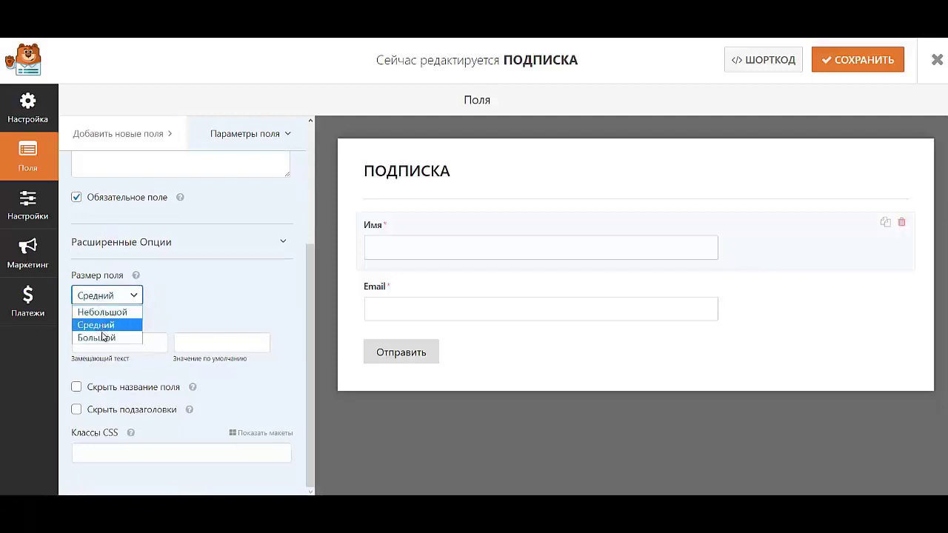
click(96, 321)
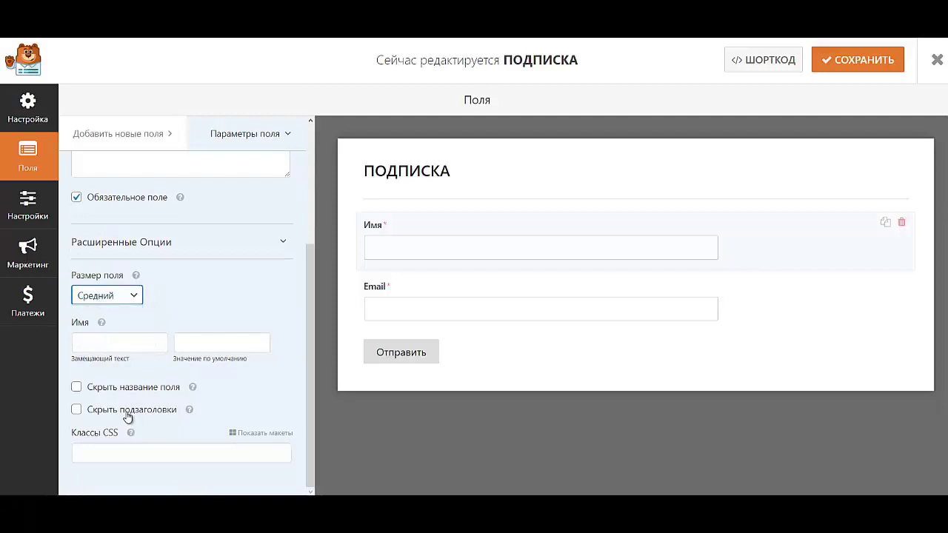
click(108, 345)
click(110, 368)
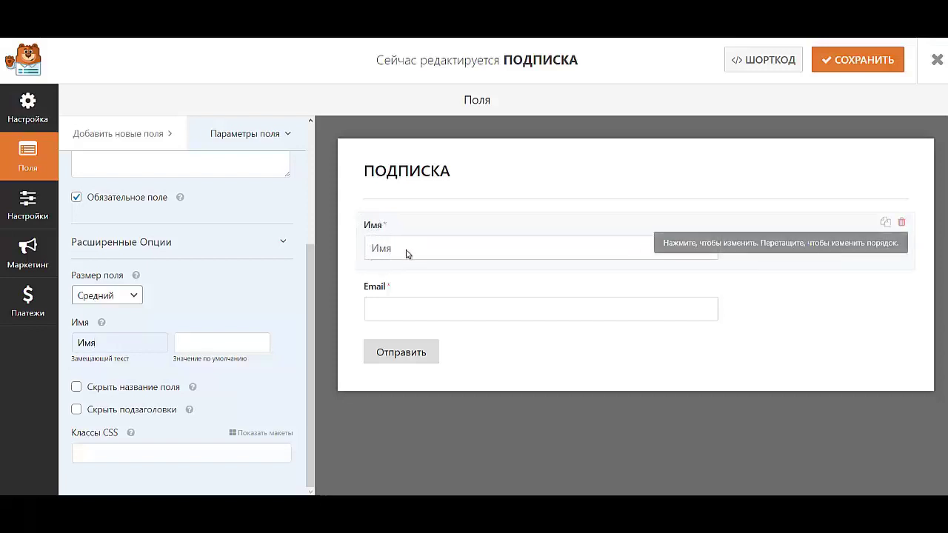
click(117, 343)
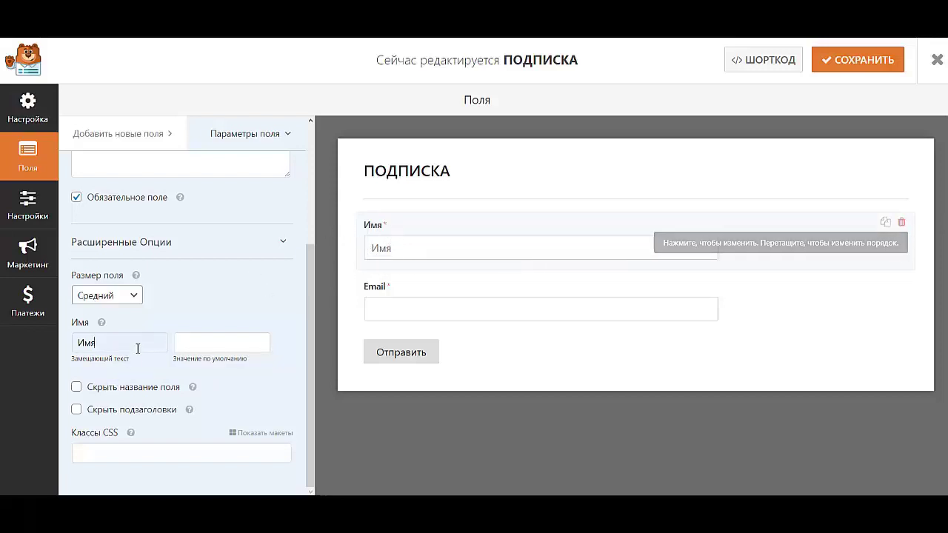
click(116, 389)
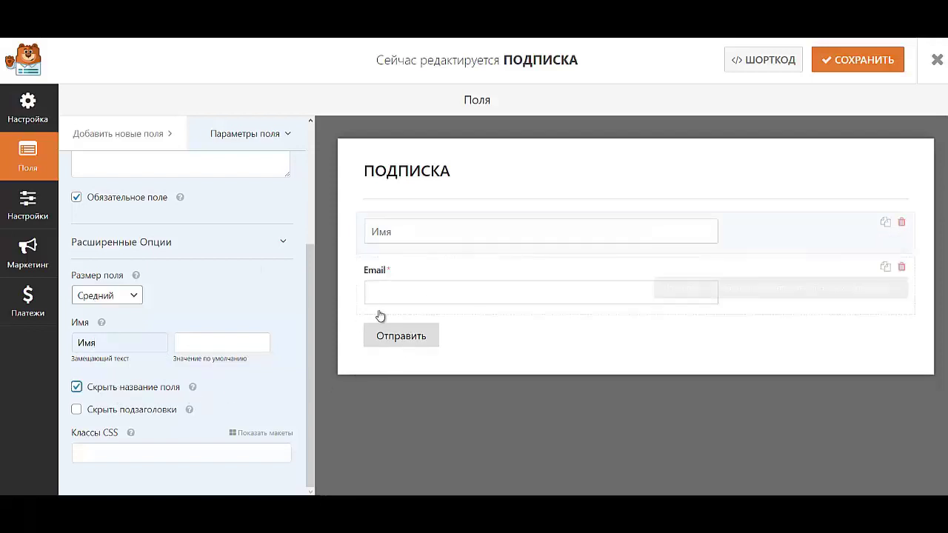
- Give the Email field the placeholder Email and hide its label
click(409, 272)
right_click(407, 269)
click(400, 277)
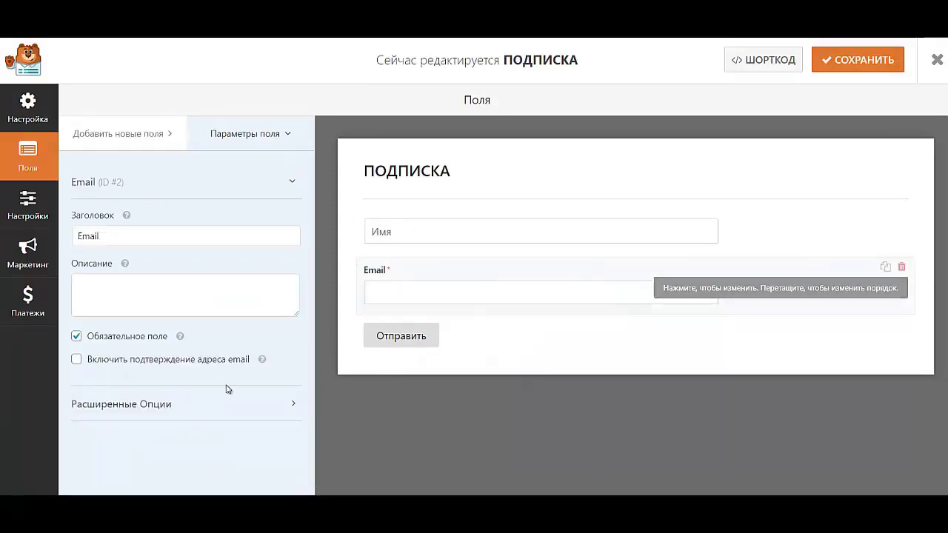
click(107, 407)
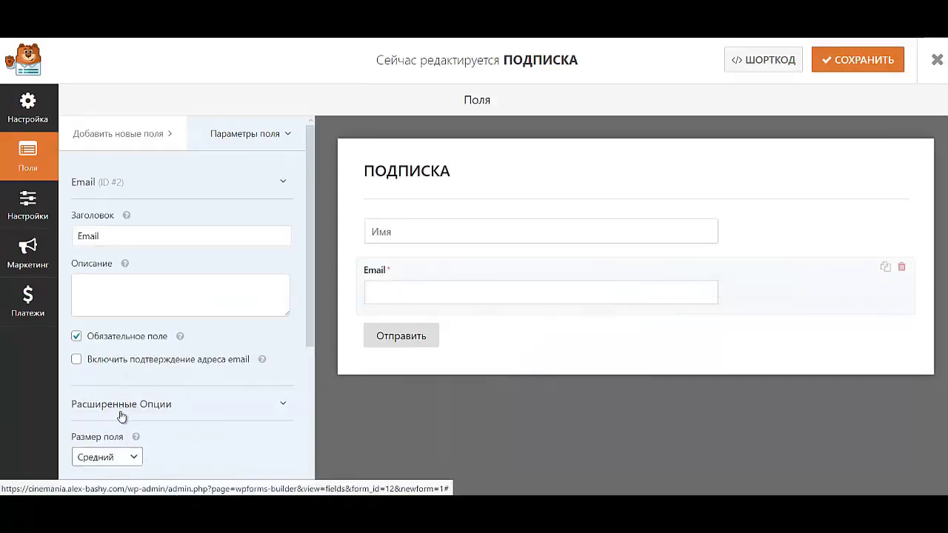
scroll(119, 407, down, 3)
click(117, 315)
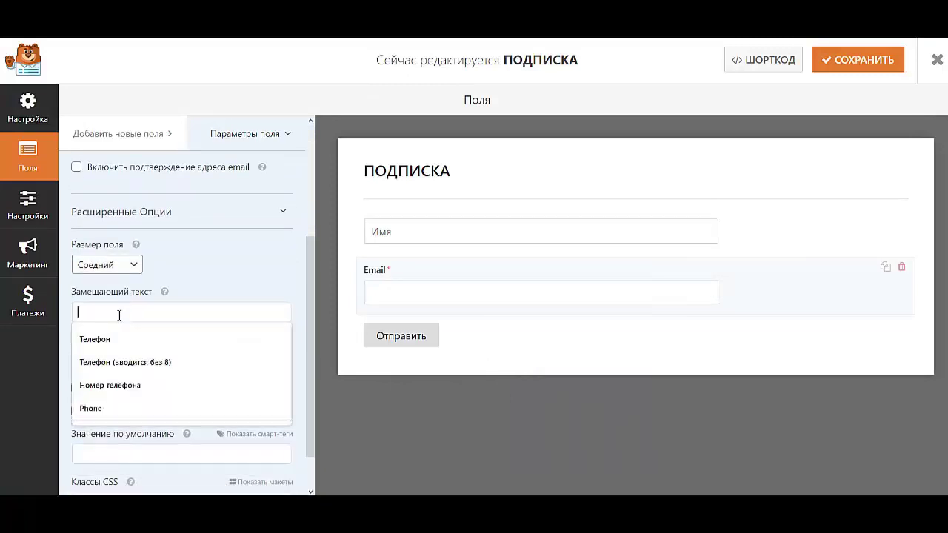
key(Caps_Lock)
text(Ema)
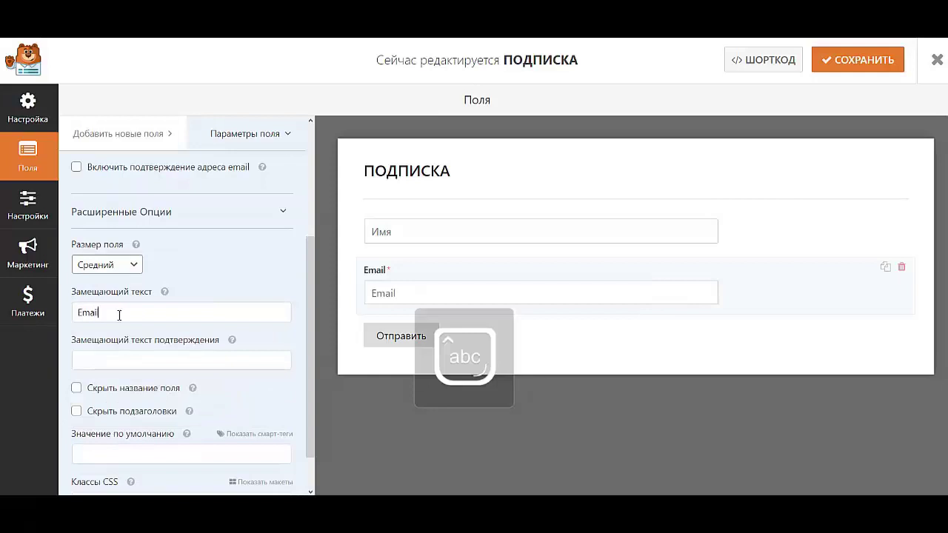
text(il)
click(111, 389)
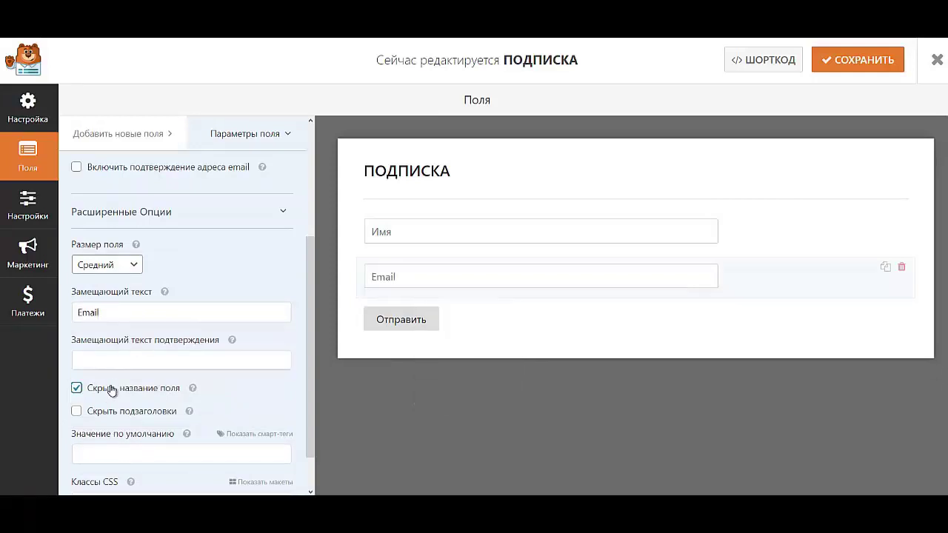
click(28, 204)
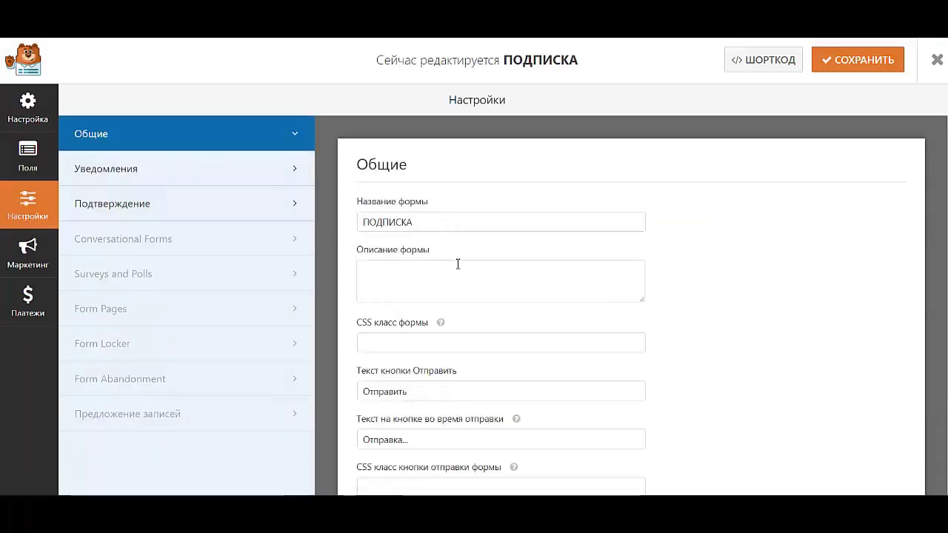
- Set the submit button's CSS class to button_forma
scroll(501, 381, down, 1)
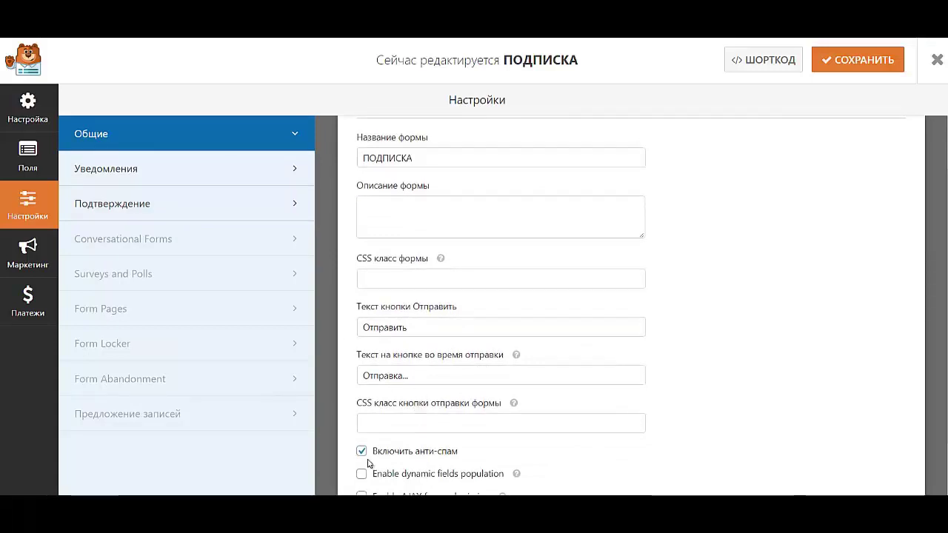
click(416, 422)
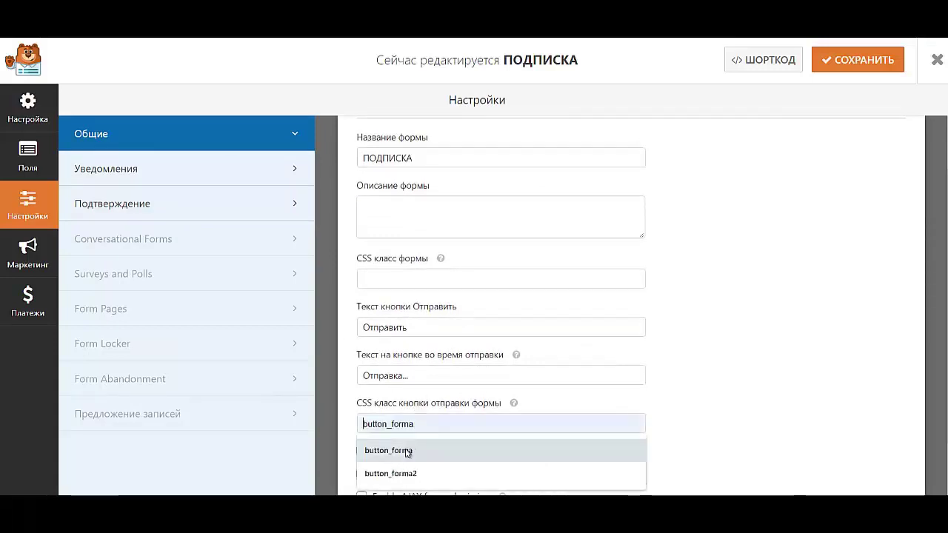
click(408, 451)
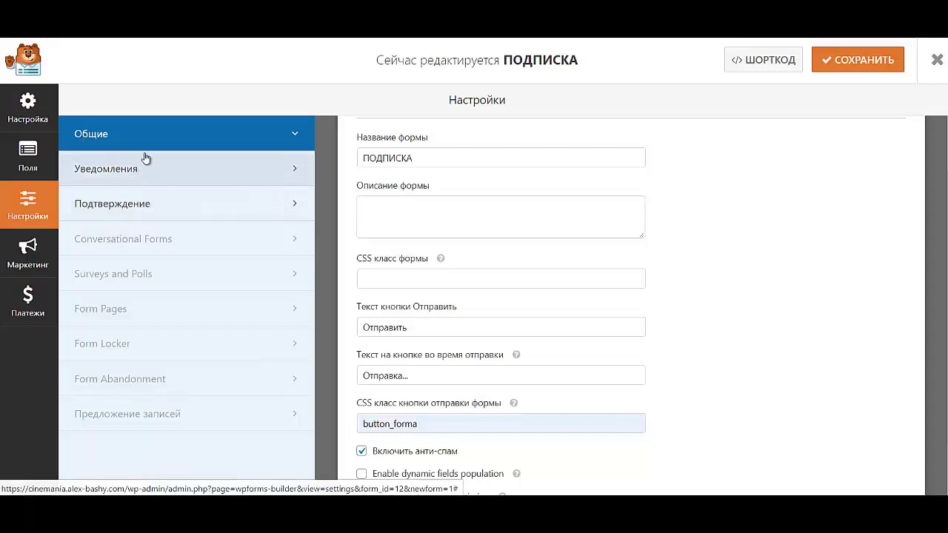
- Delete the 'Новая запись для' prefix so the notification subject reads ПОДПИСКА
click(126, 172)
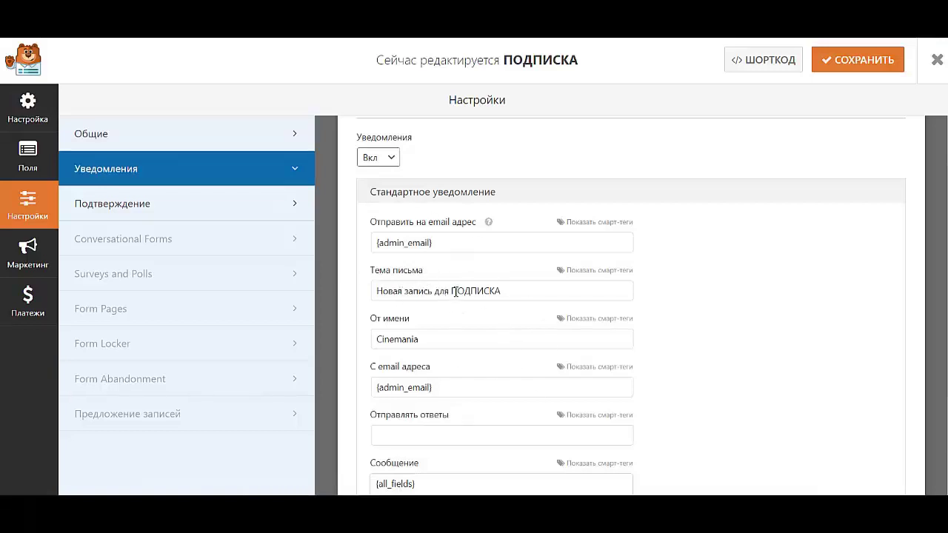
drag(448, 291, 316, 303)
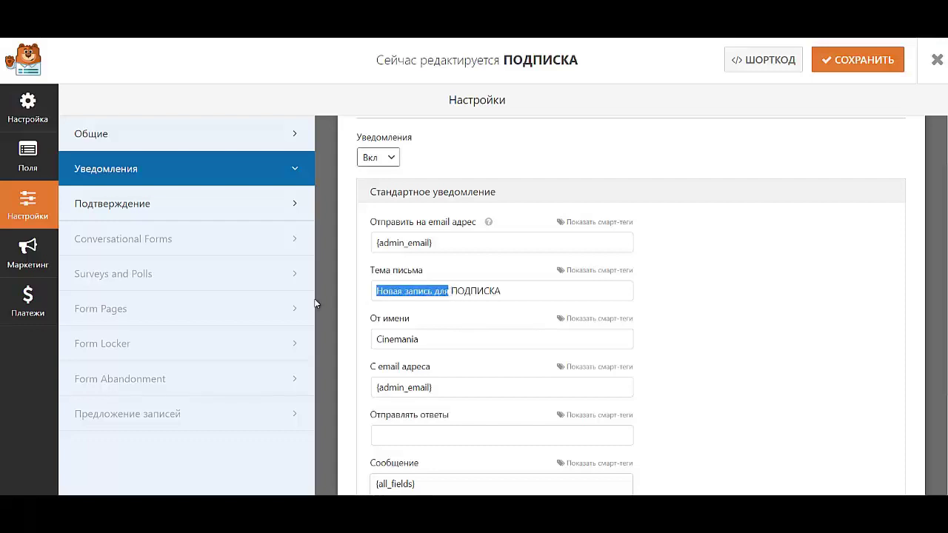
key(BackSpace)
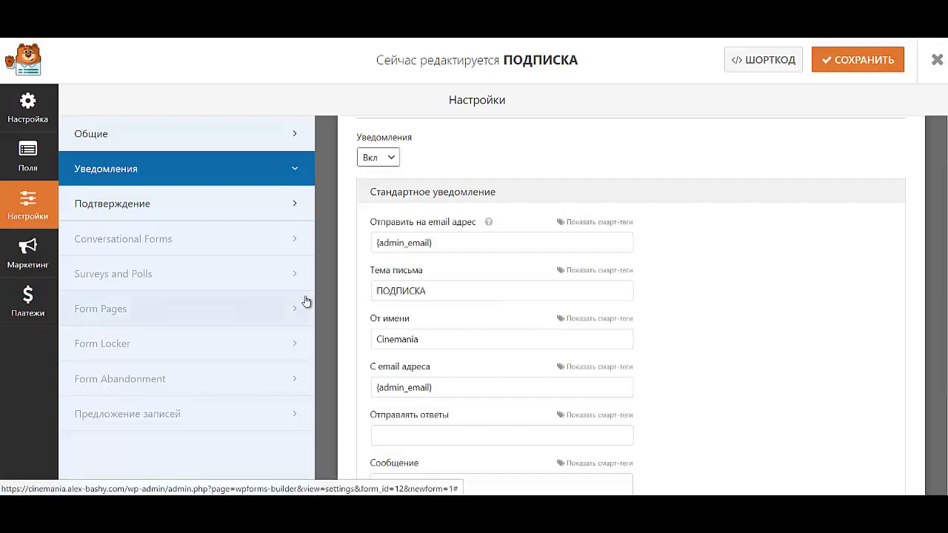
scroll(427, 338, down, 2)
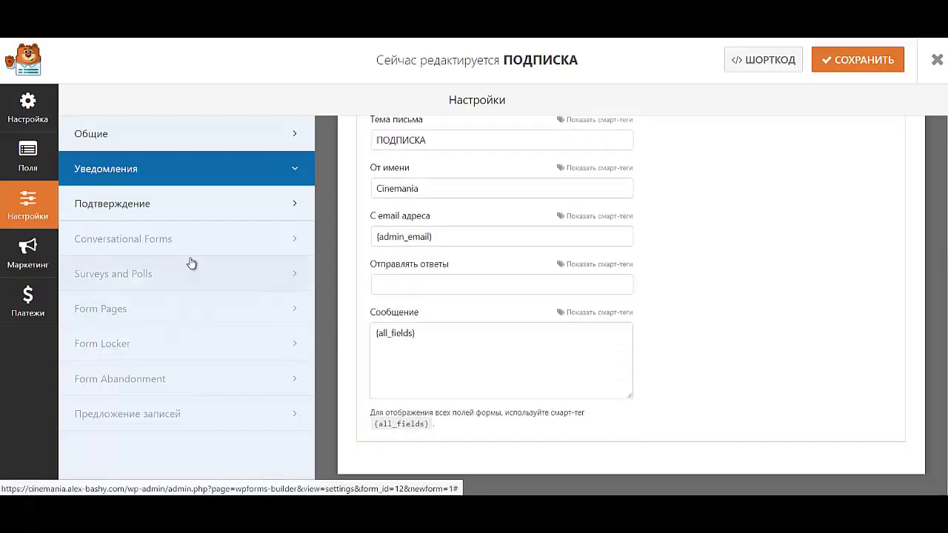
scroll(546, 333, up, 3)
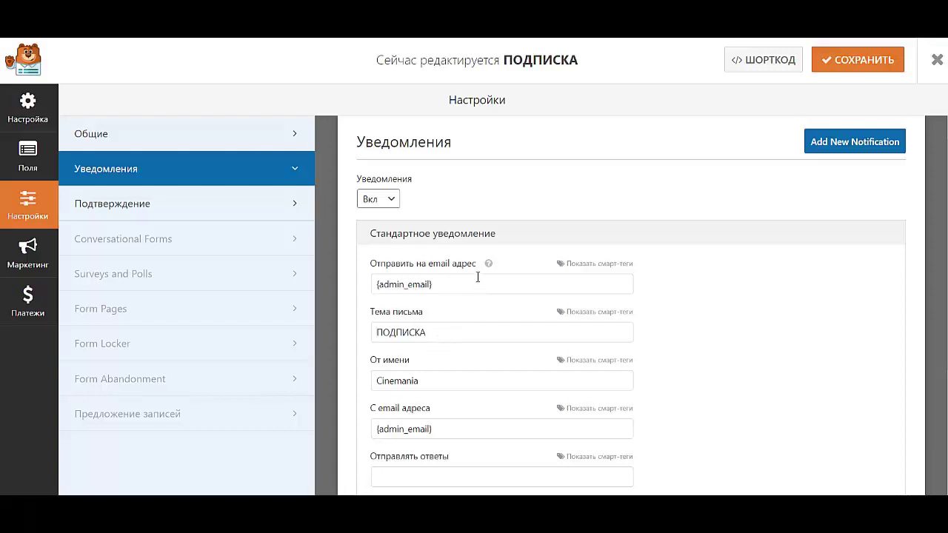
drag(433, 284, 363, 291)
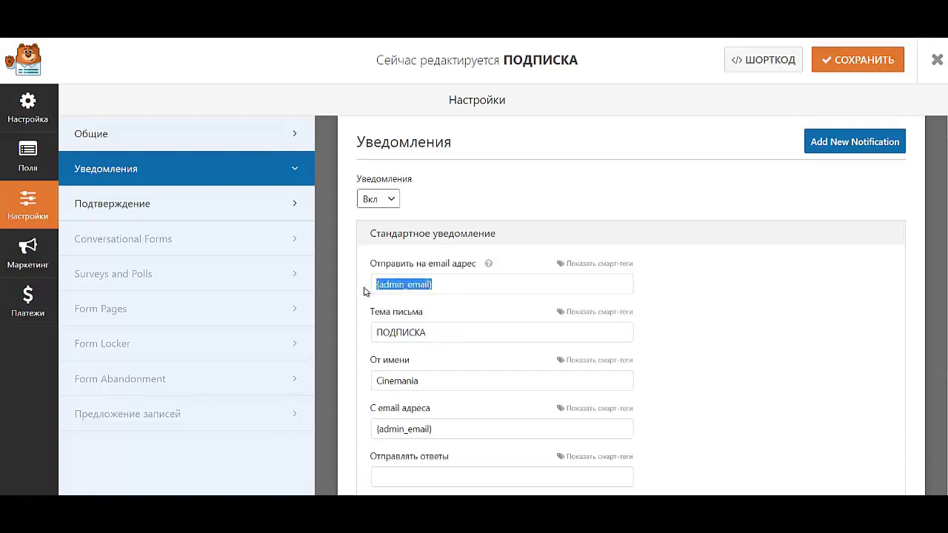
click(147, 210)
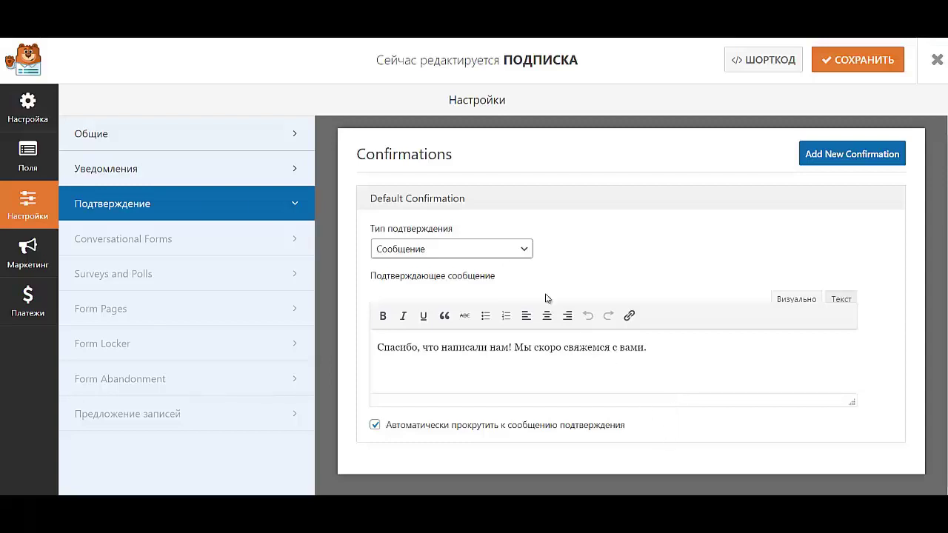
- Set the confirmation type to 'Перенаправить на URL (редирект)'
click(483, 249)
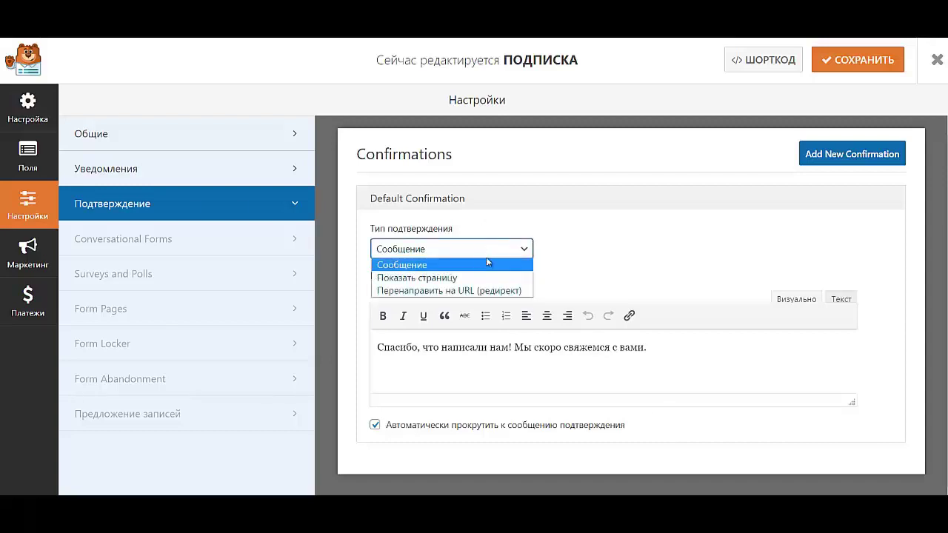
click(492, 291)
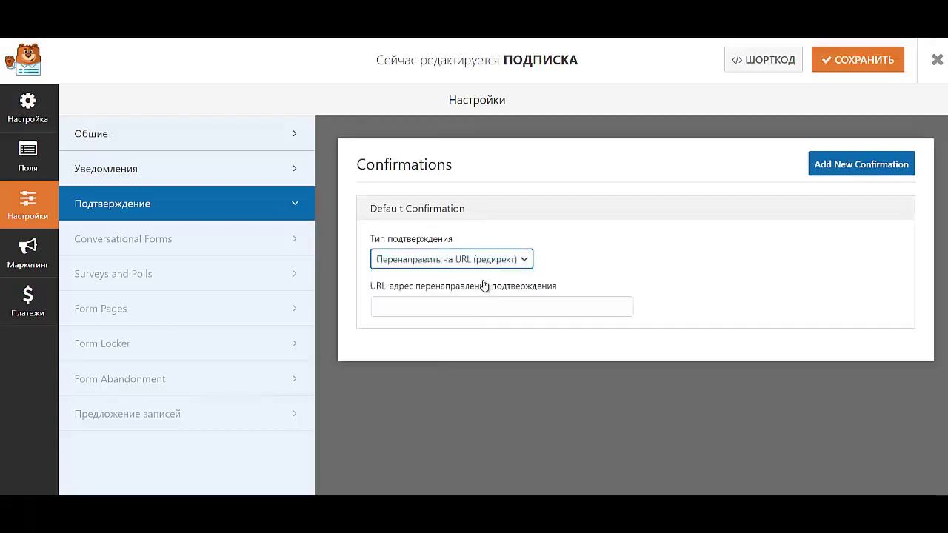
click(482, 304)
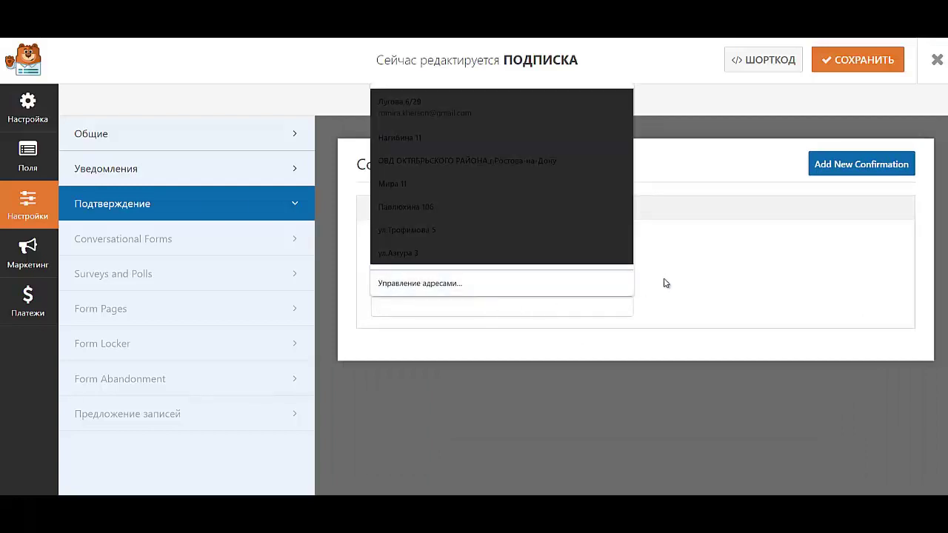
click(663, 283)
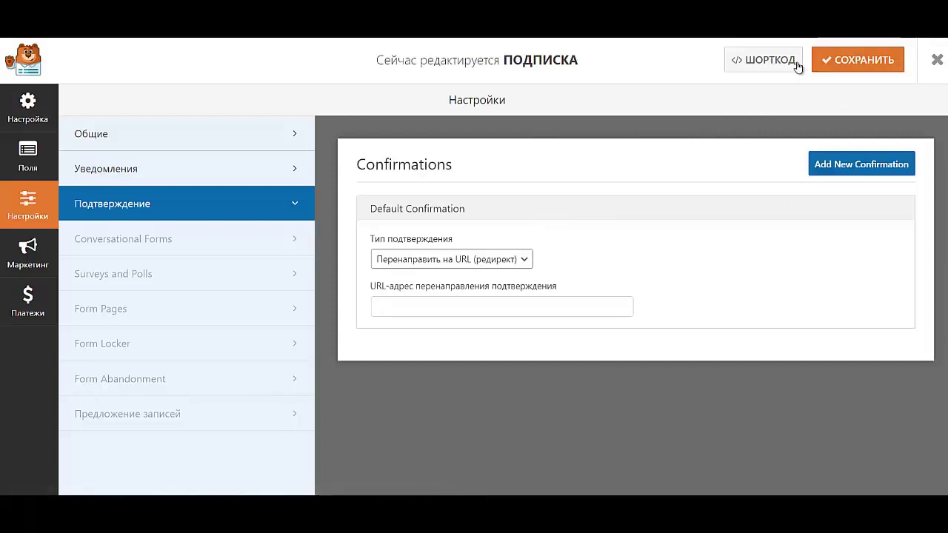
- Save the ПОДПИСКА form and close the form builder
click(842, 64)
right_click(842, 59)
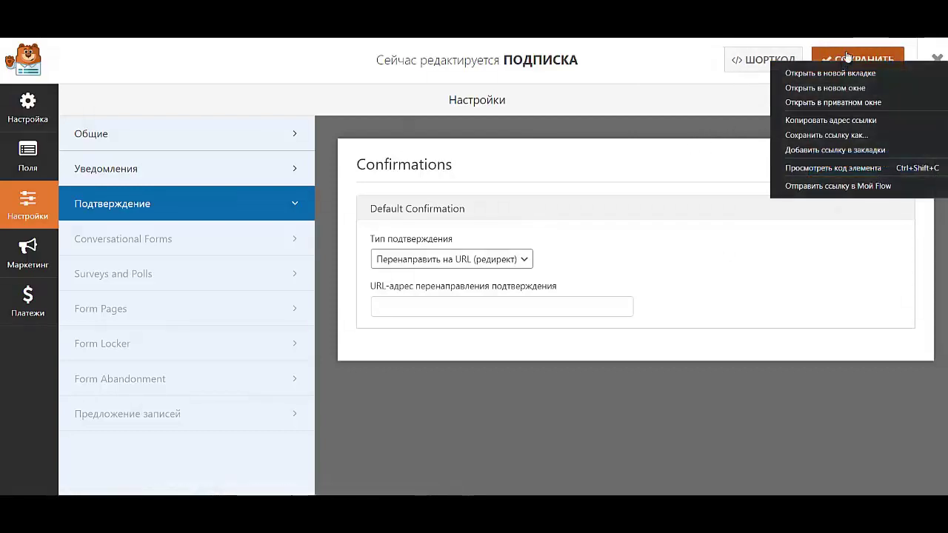
key(Escape)
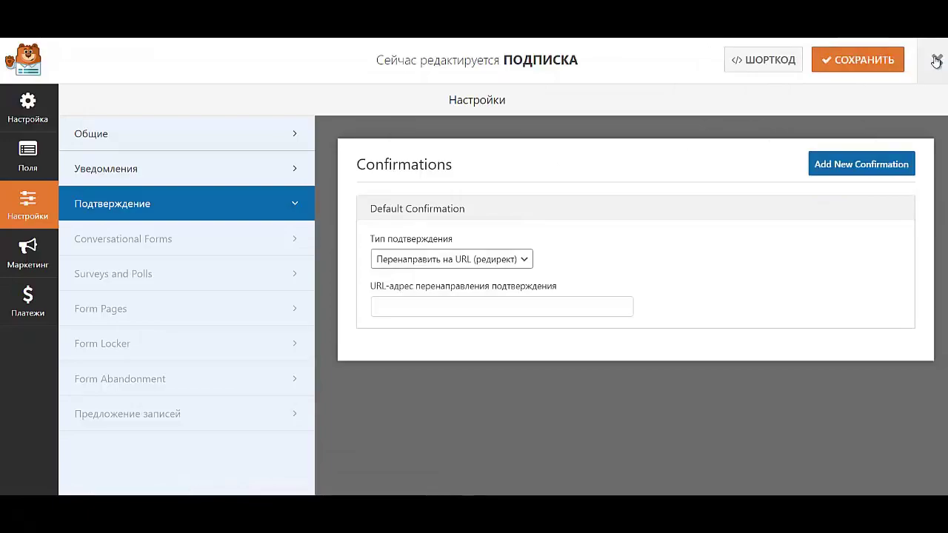
click(935, 62)
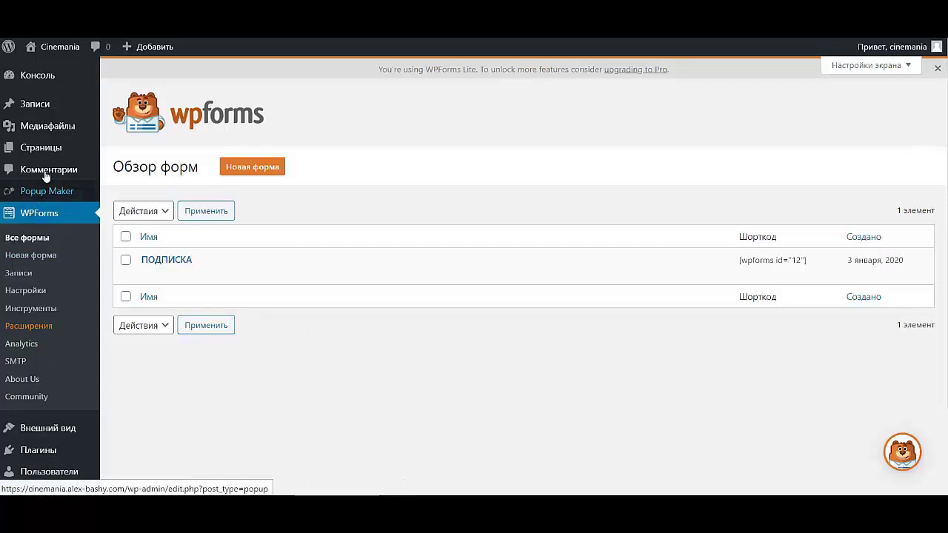
- Create a new Popup Maker popup titled ПОДПИСКА with centre-aligned content
click(54, 194)
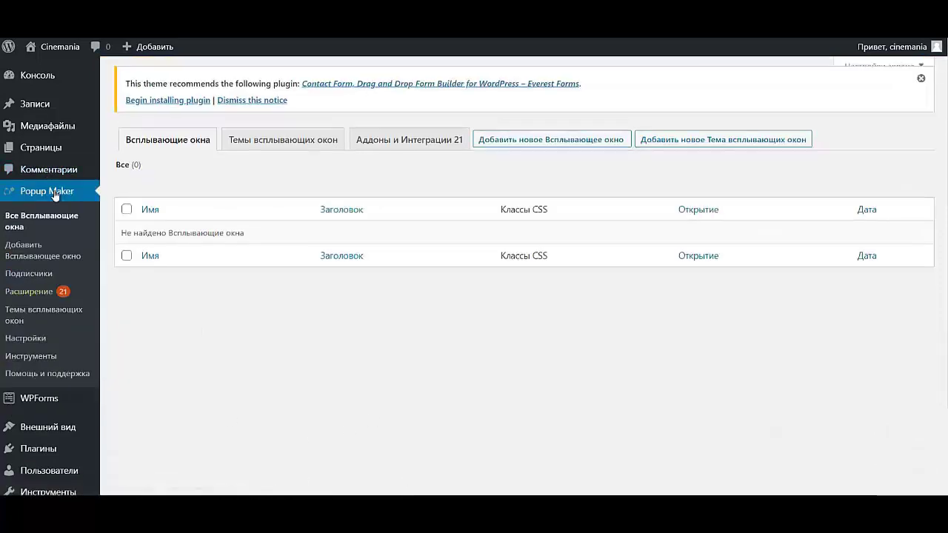
click(540, 143)
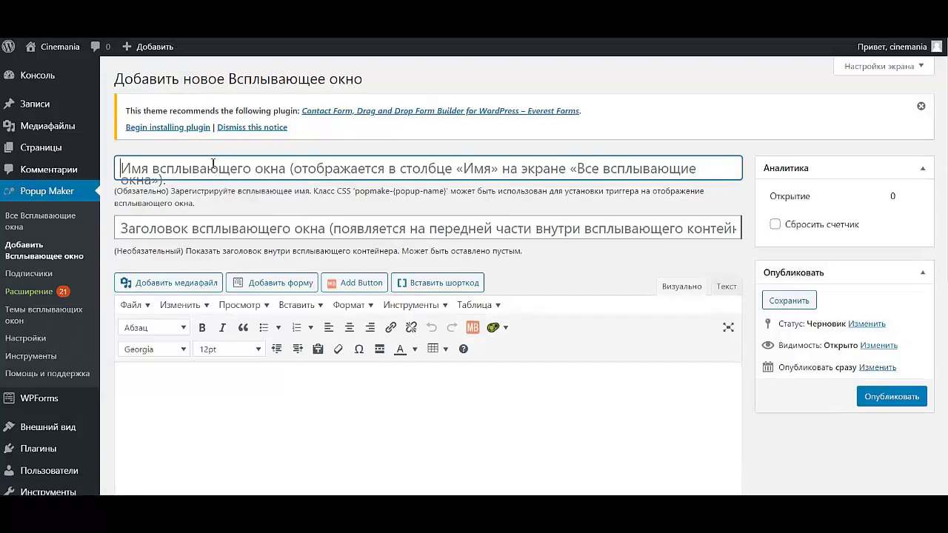
text(ПОДПИСКА)
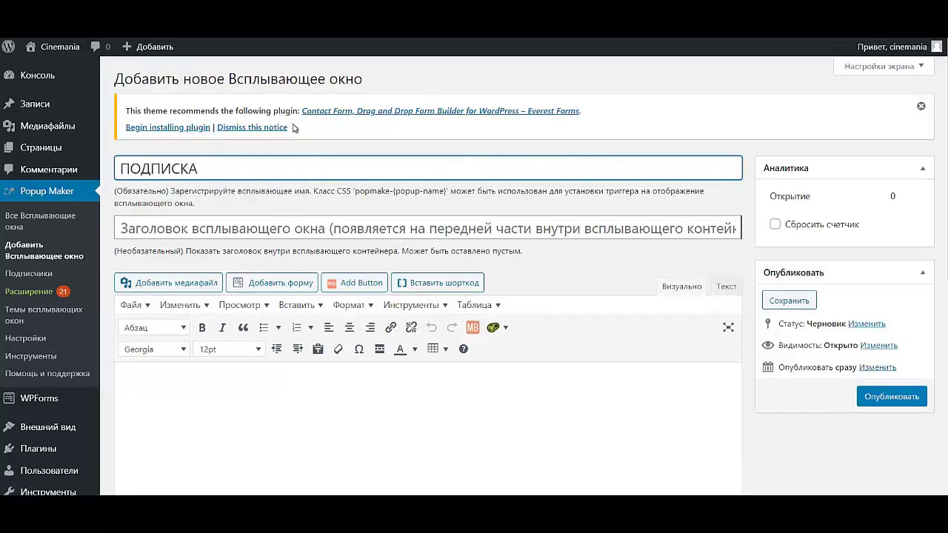
click(394, 393)
click(349, 326)
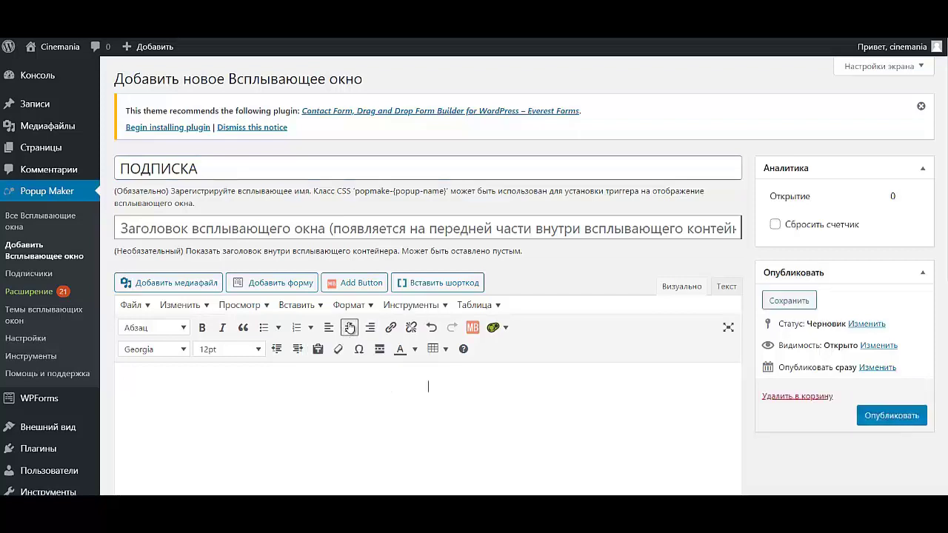
- Insert the ПОДПИСКА WPForms form into the popup content
click(253, 284)
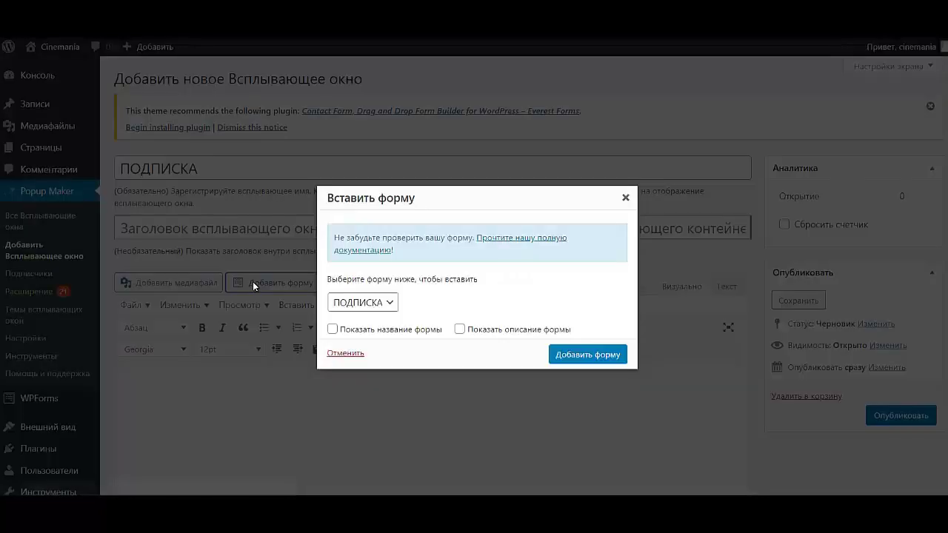
click(384, 306)
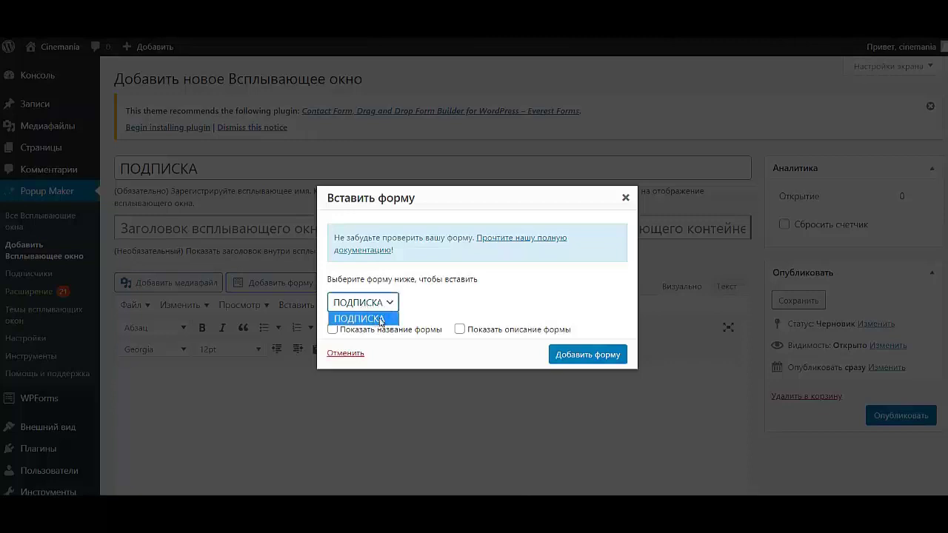
click(389, 302)
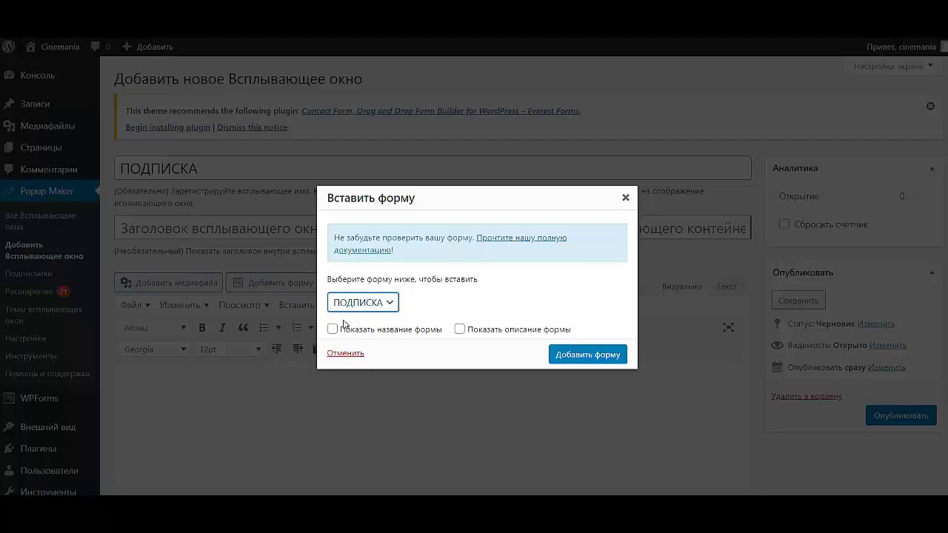
click(593, 360)
scroll(273, 423, down, 4)
- Choose Light Box as the popup's display theme
scroll(273, 424, down, 1)
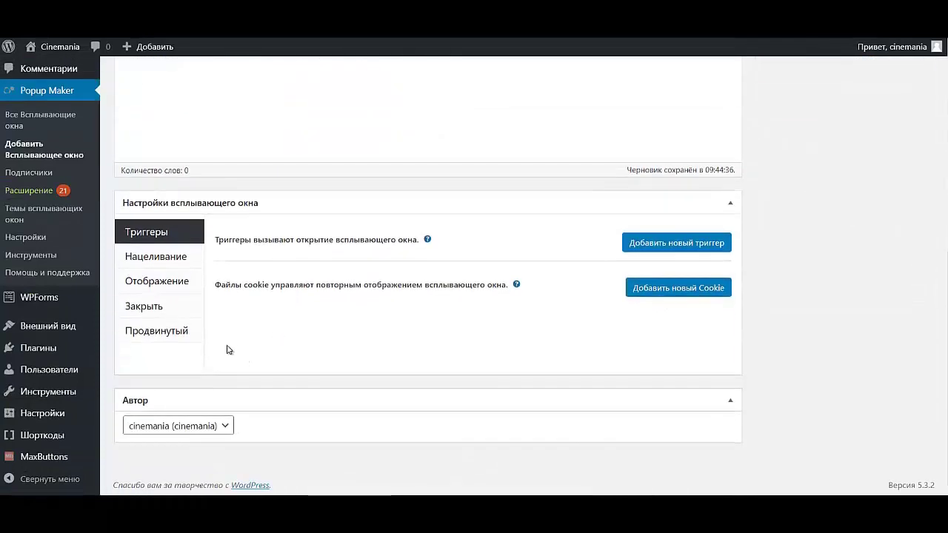
click(182, 284)
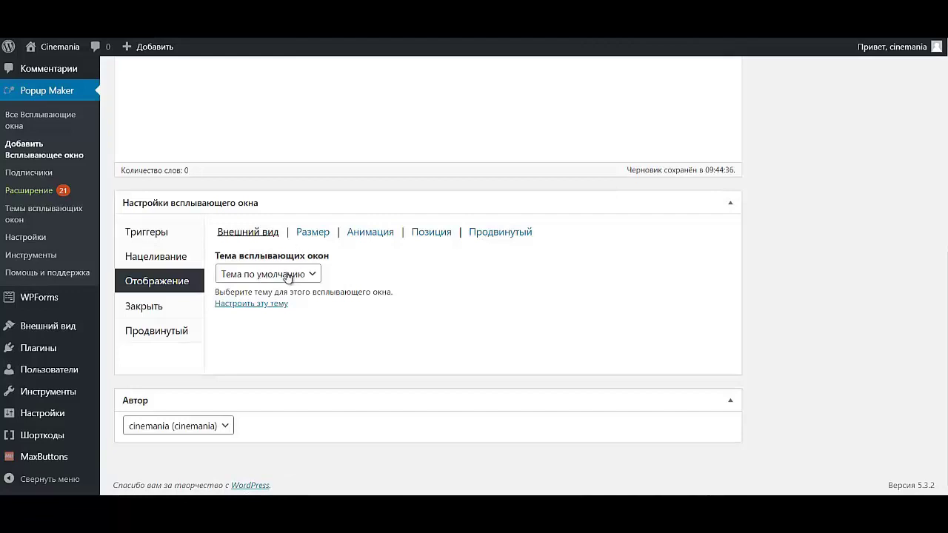
click(285, 276)
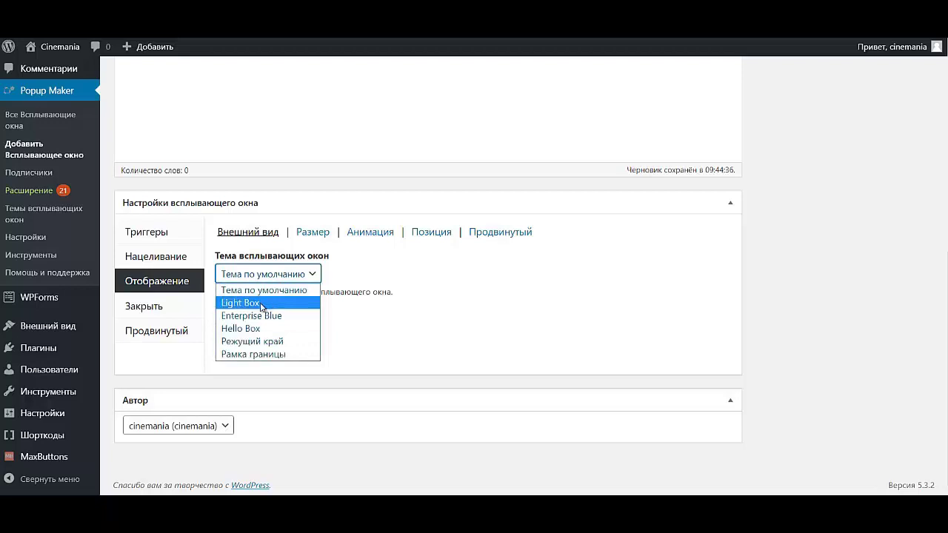
click(260, 303)
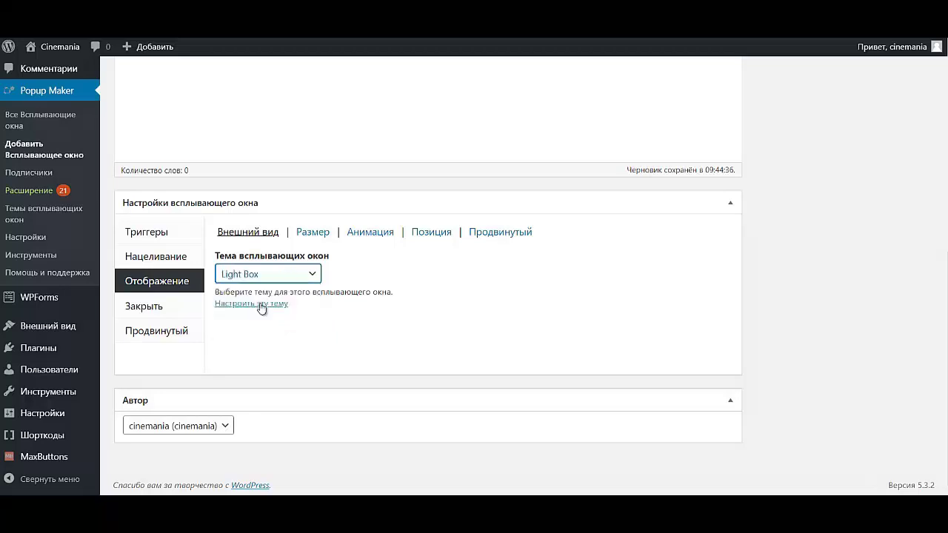
- Set the popup size to Маленькое 40% with a 100 px minimum width
click(302, 234)
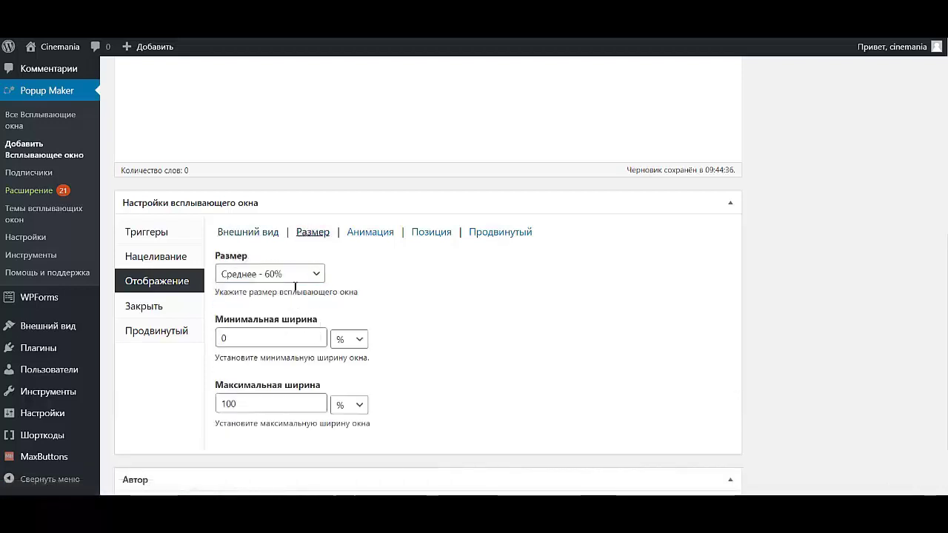
click(296, 277)
click(271, 339)
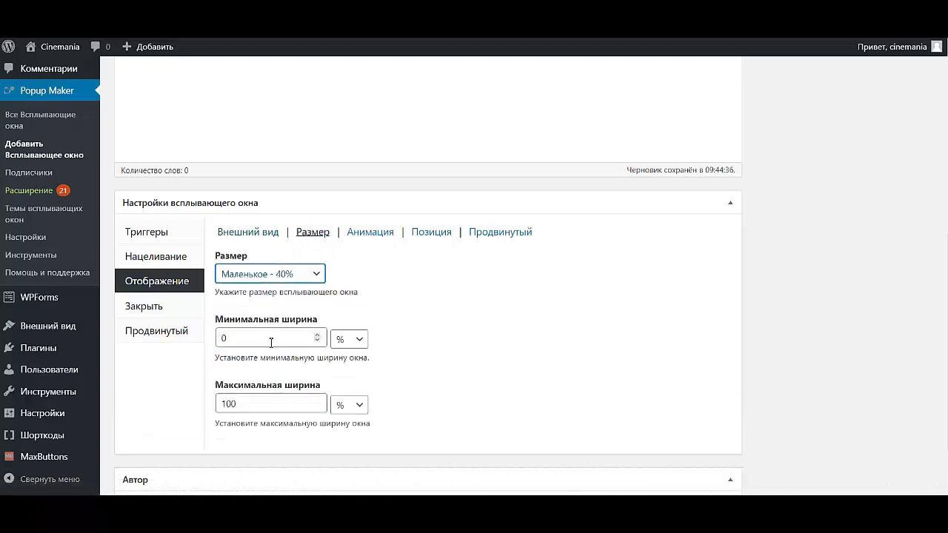
drag(265, 336, 212, 338)
text(100)
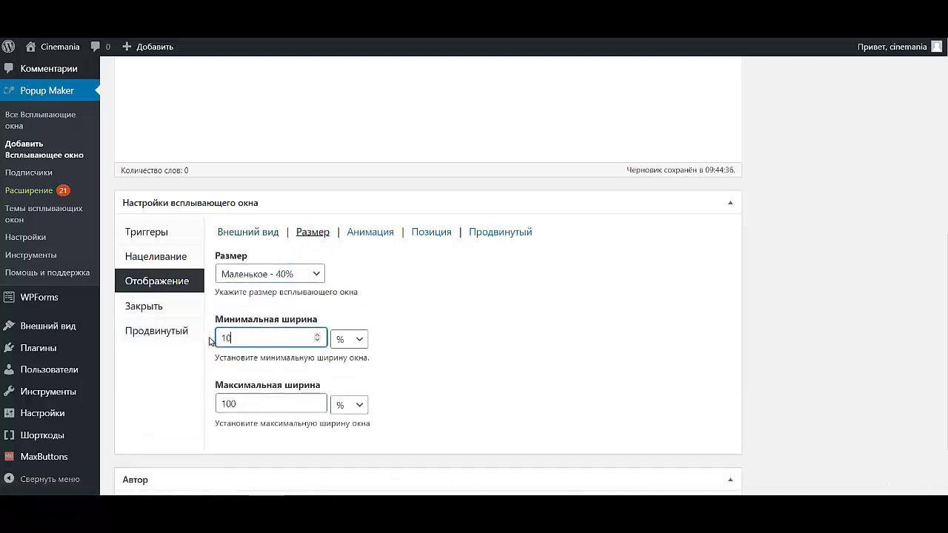
click(349, 339)
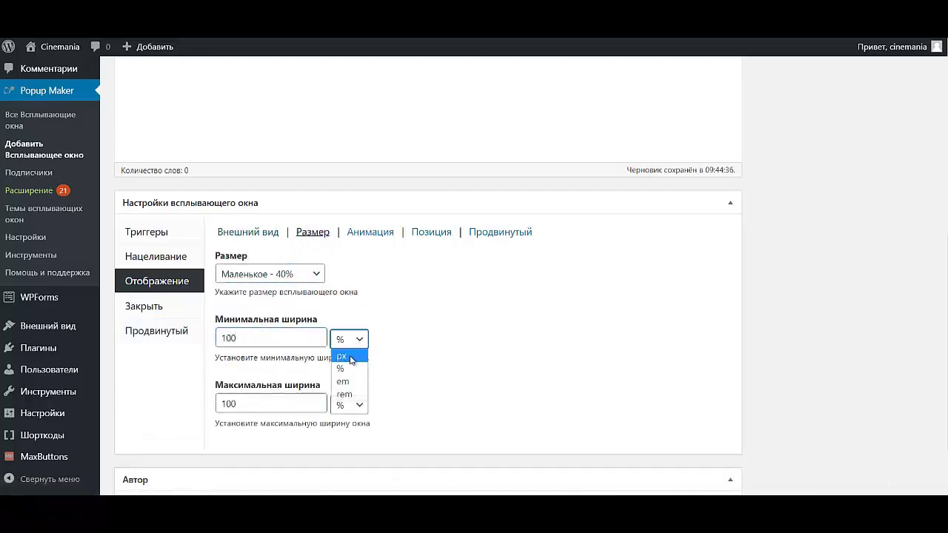
click(347, 359)
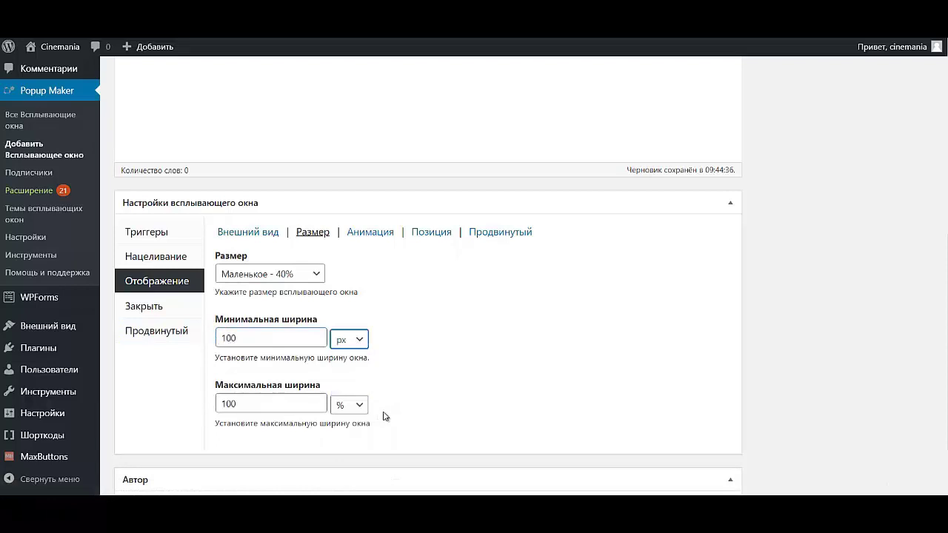
- Use the Затухание и движение animation with duration lengthened to 1000 ms
click(364, 235)
click(364, 236)
click(303, 278)
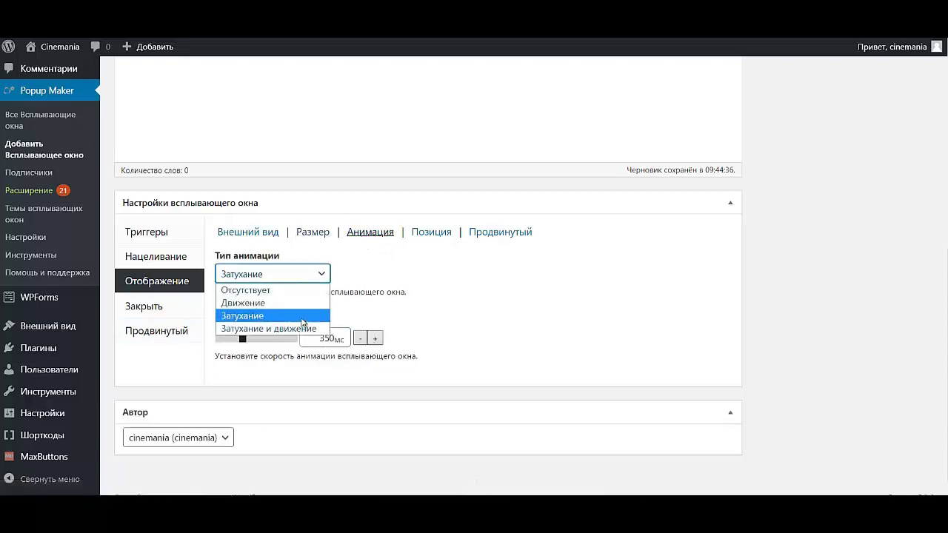
click(305, 328)
drag(243, 339, 301, 341)
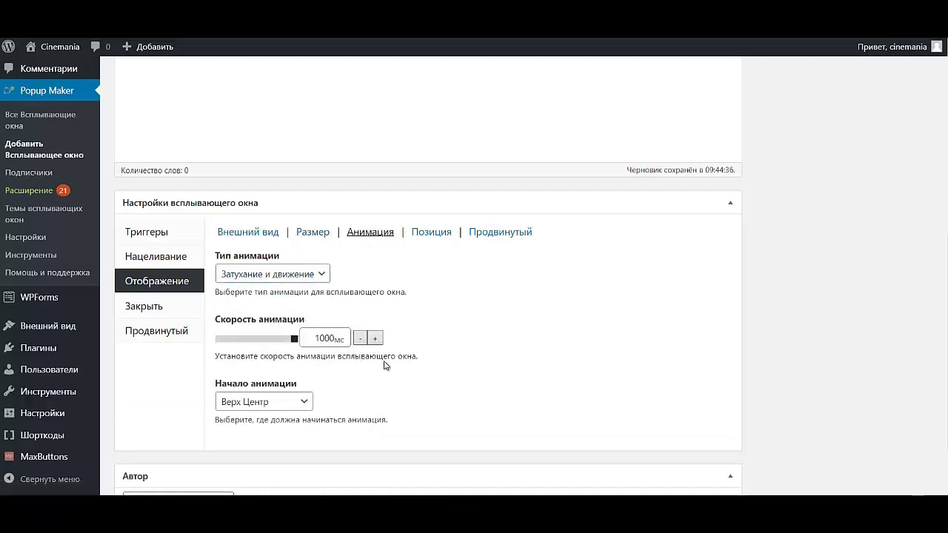
- Position the popup at Середина Центр
click(430, 234)
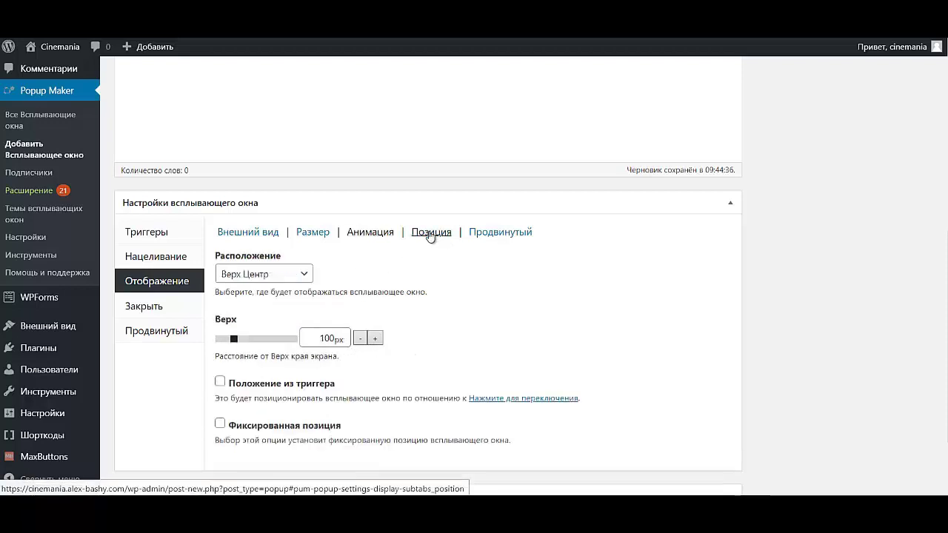
click(258, 275)
click(304, 341)
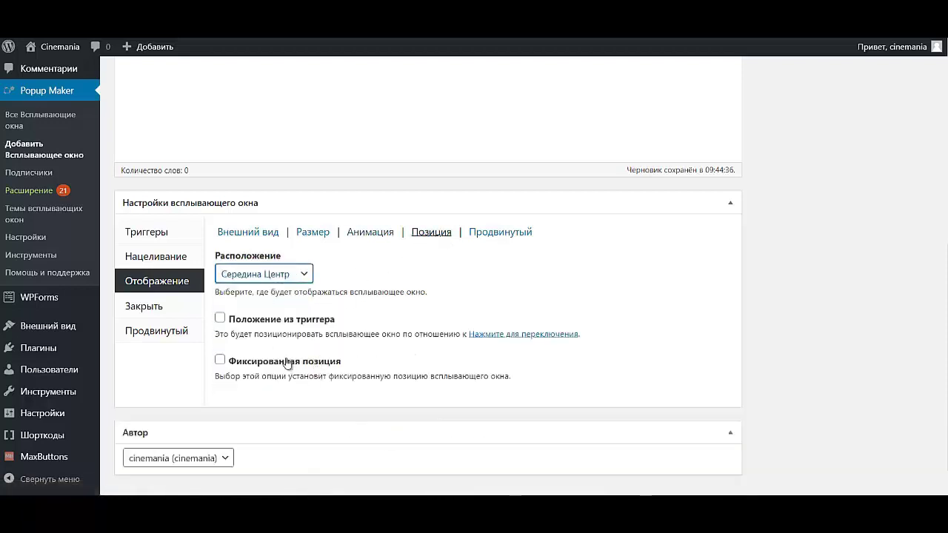
- Under Альтернативные методы, enable closing the popup by overlay click and by Esc
click(143, 307)
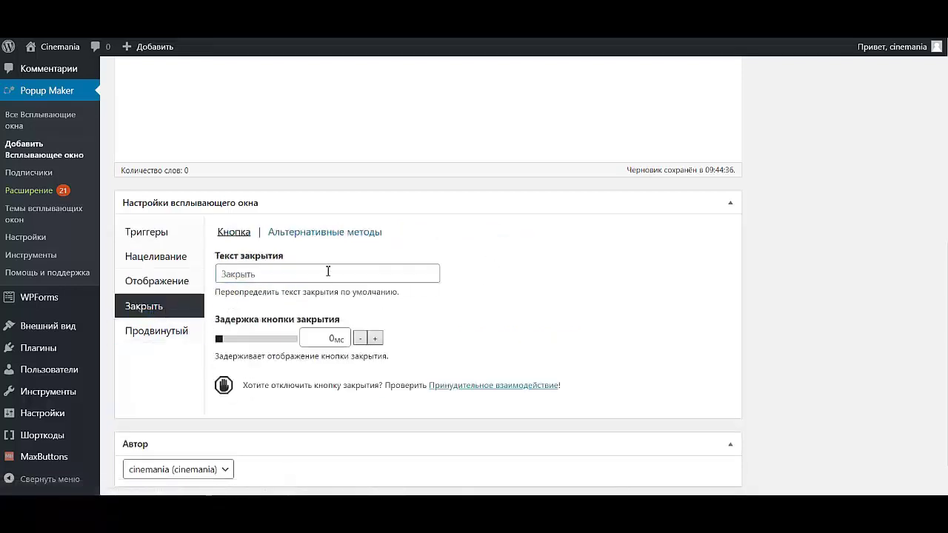
click(314, 233)
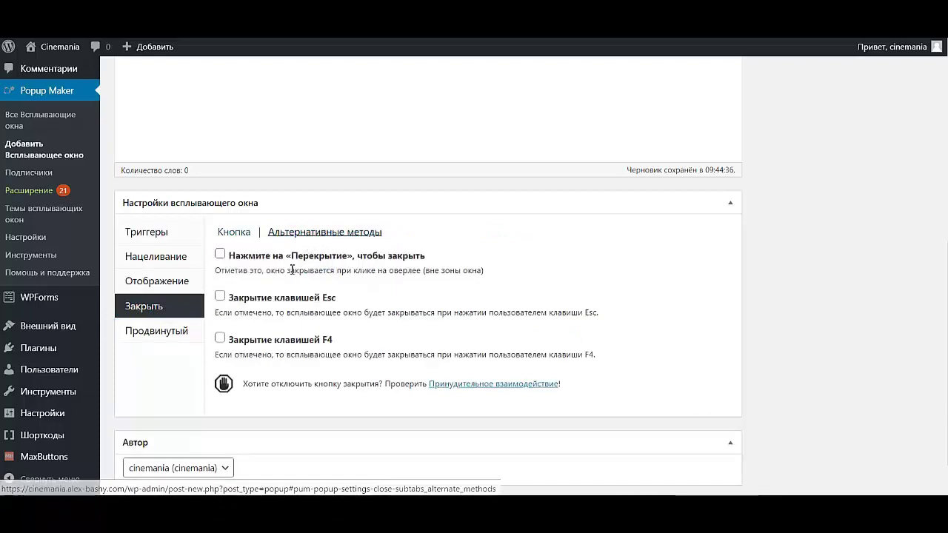
click(270, 257)
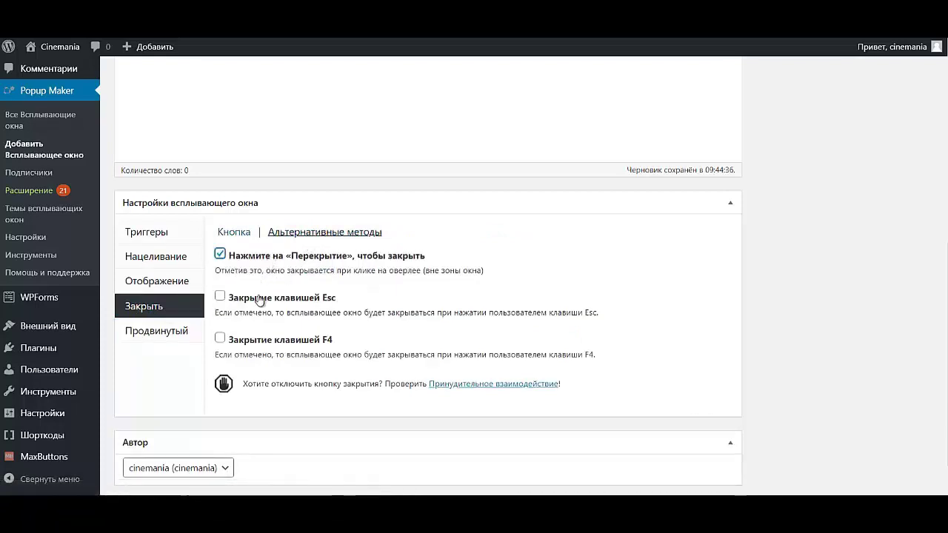
click(260, 299)
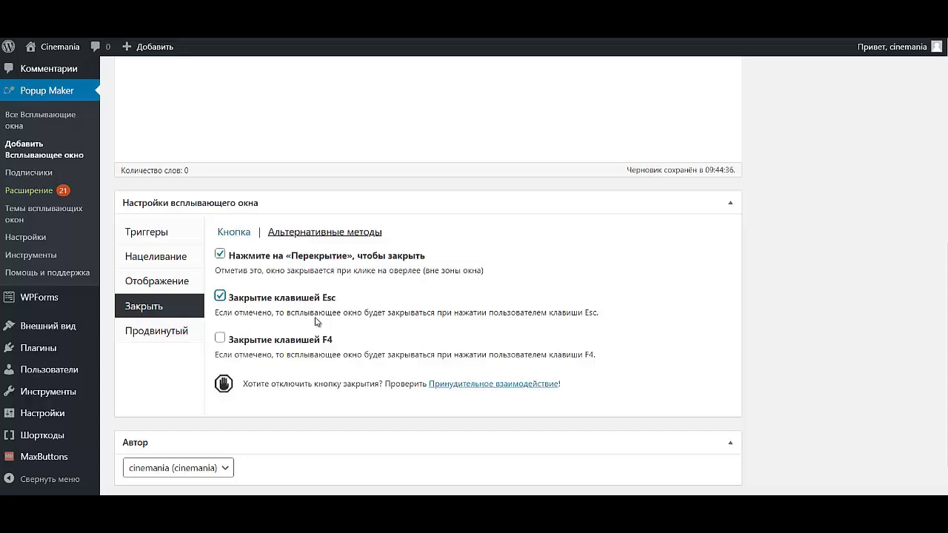
scroll(630, 317, down, 1)
- Publish the ПОДПИСКА popup, then edit the Light Box theme from the popup themes list
scroll(631, 317, up, 3)
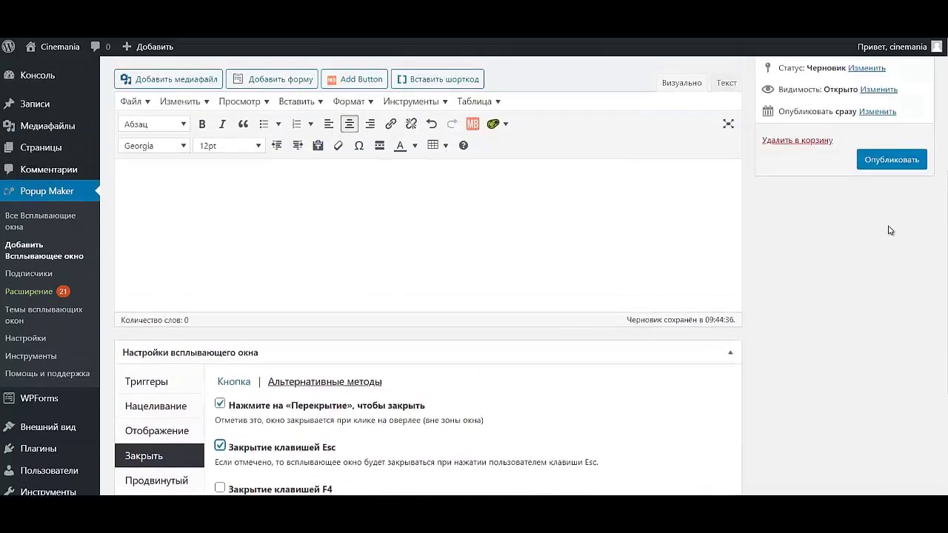
click(896, 165)
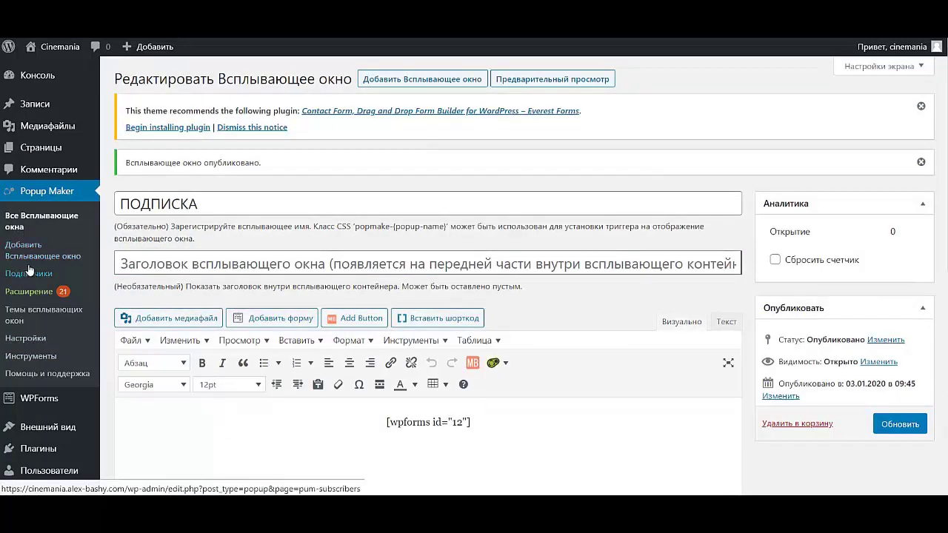
click(25, 308)
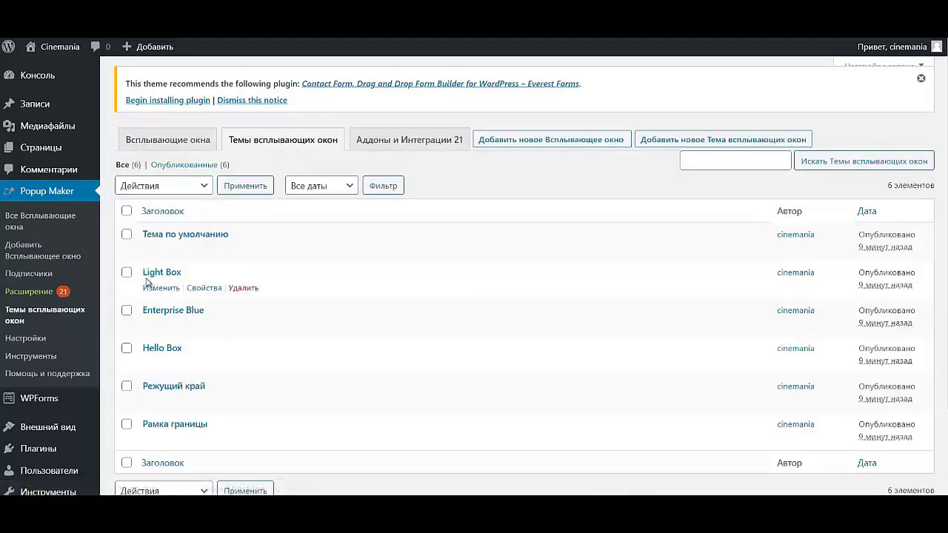
click(152, 290)
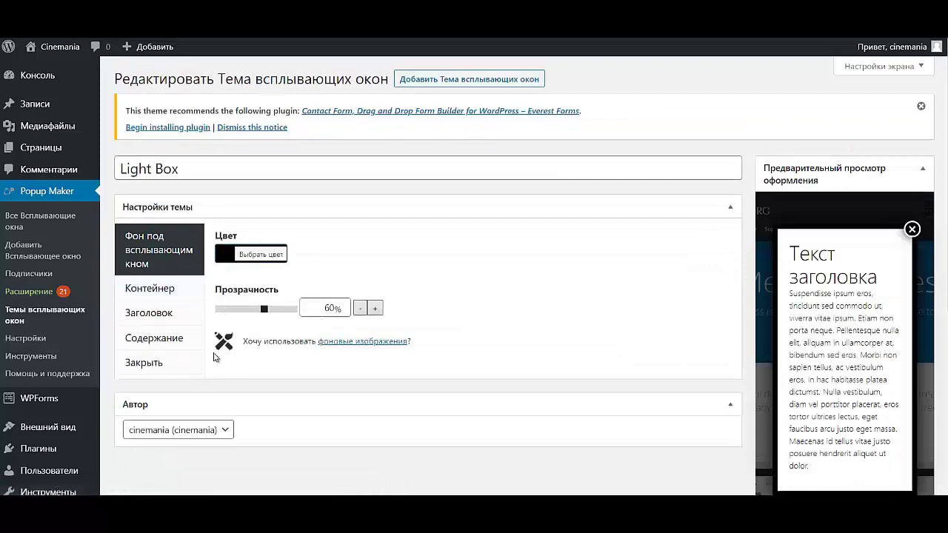
- Paste #f83c5f as the Light Box theme's overlay background colour
click(270, 255)
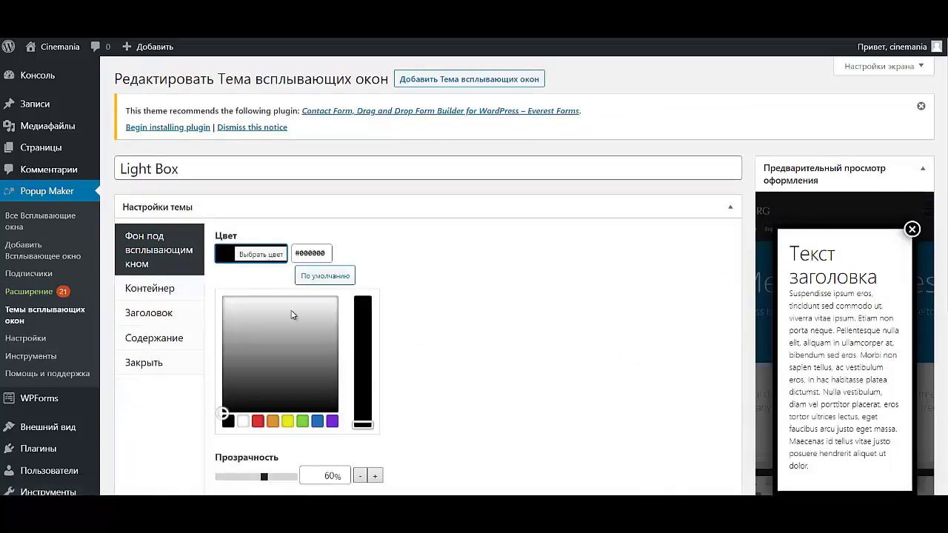
click(325, 254)
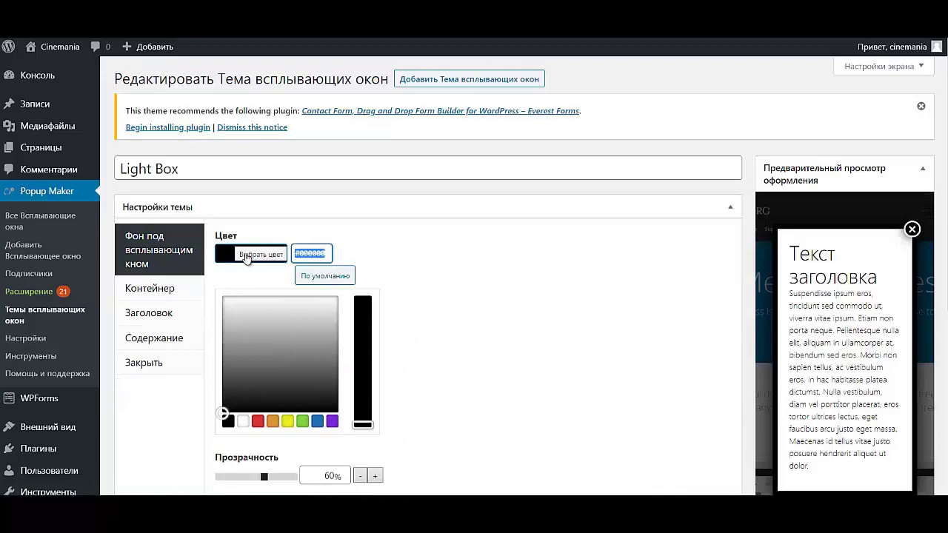
text(#f83c5f)
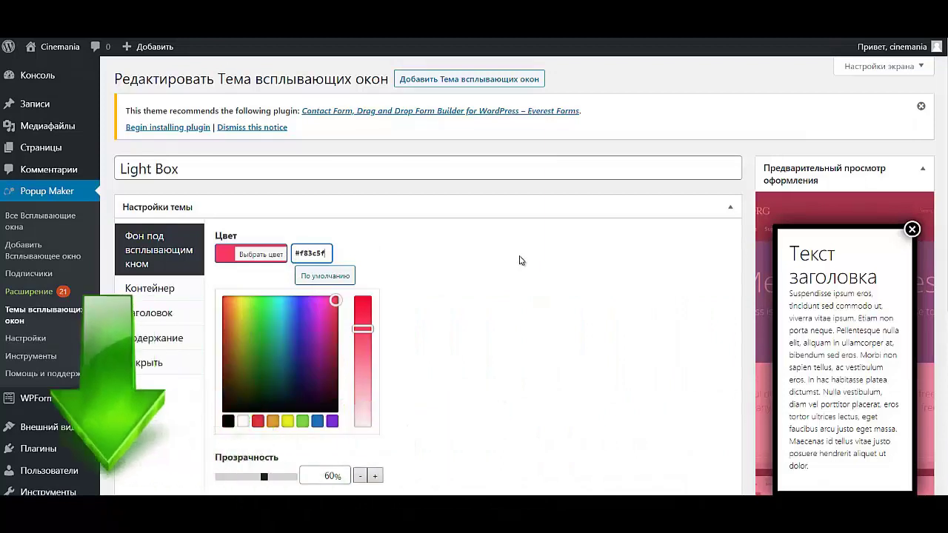
click(482, 254)
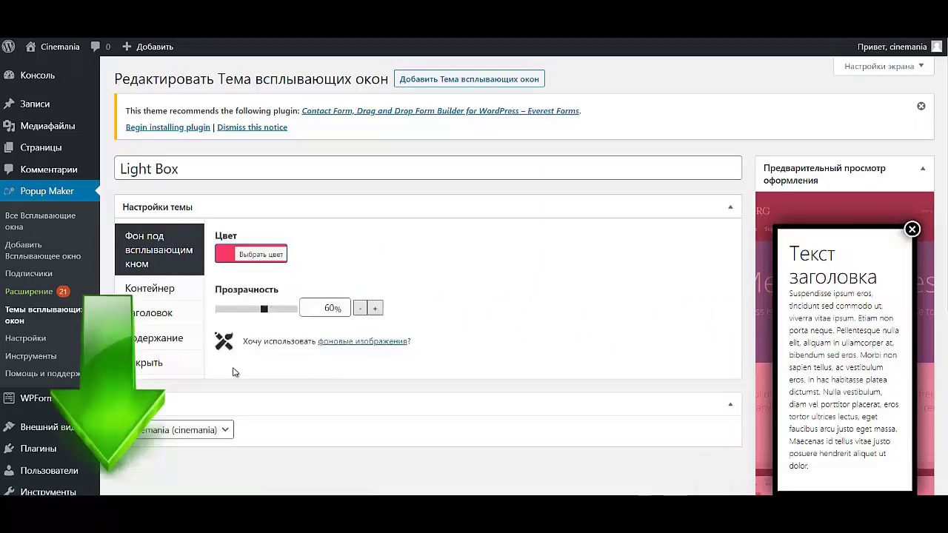
click(164, 289)
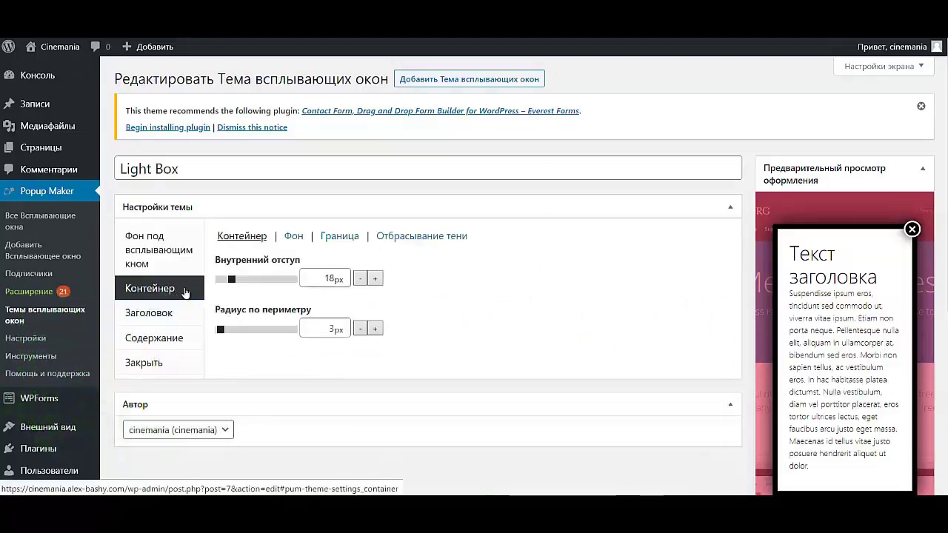
- Give the Light Box container border the Край style and pink colour #f83c5f
click(334, 237)
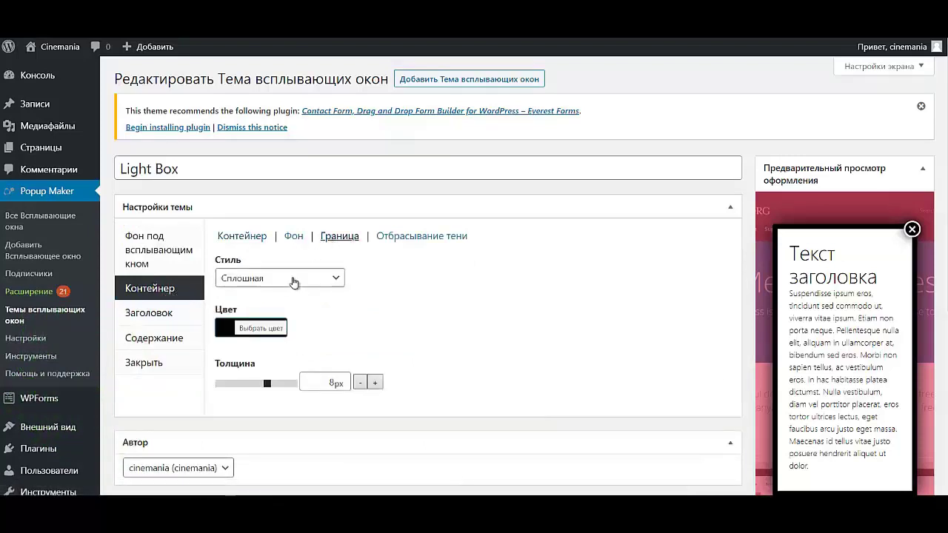
click(290, 280)
click(265, 398)
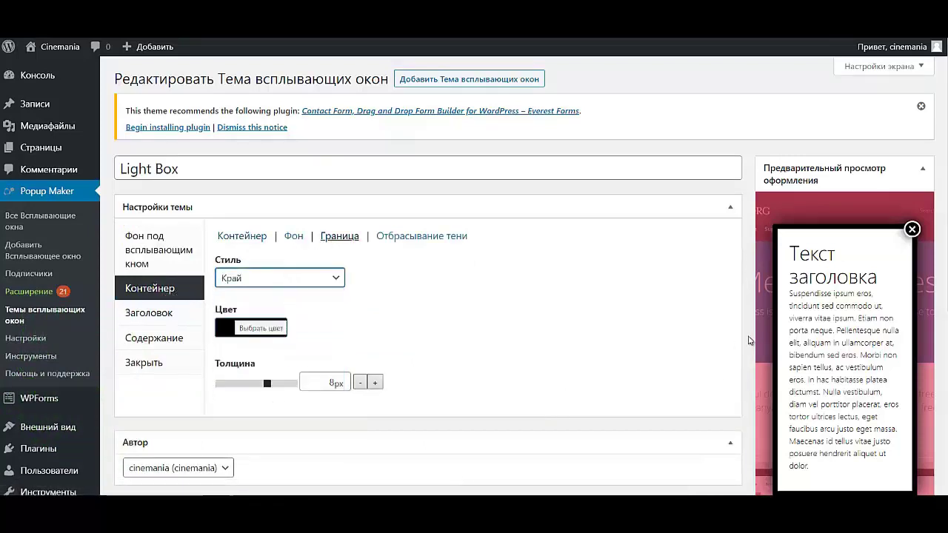
click(255, 331)
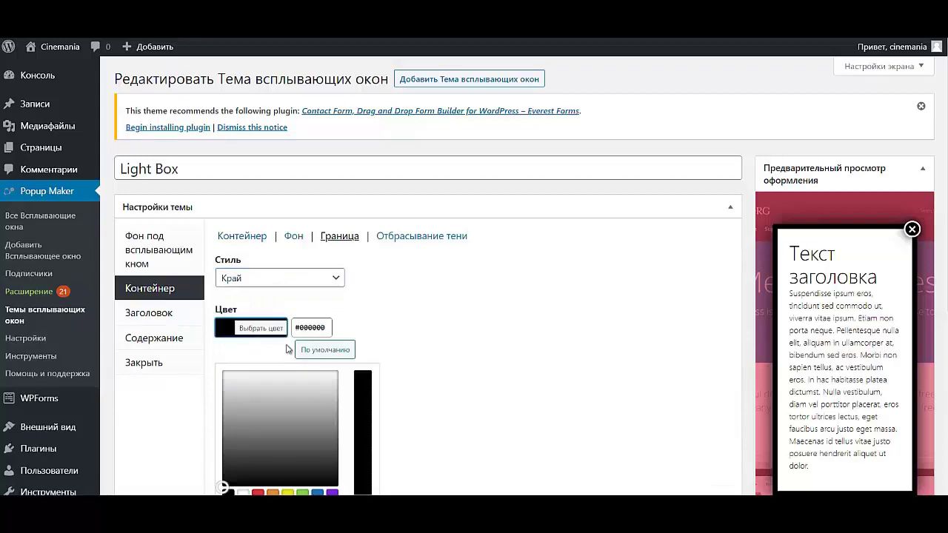
drag(329, 328, 259, 332)
text(#f83c5f)
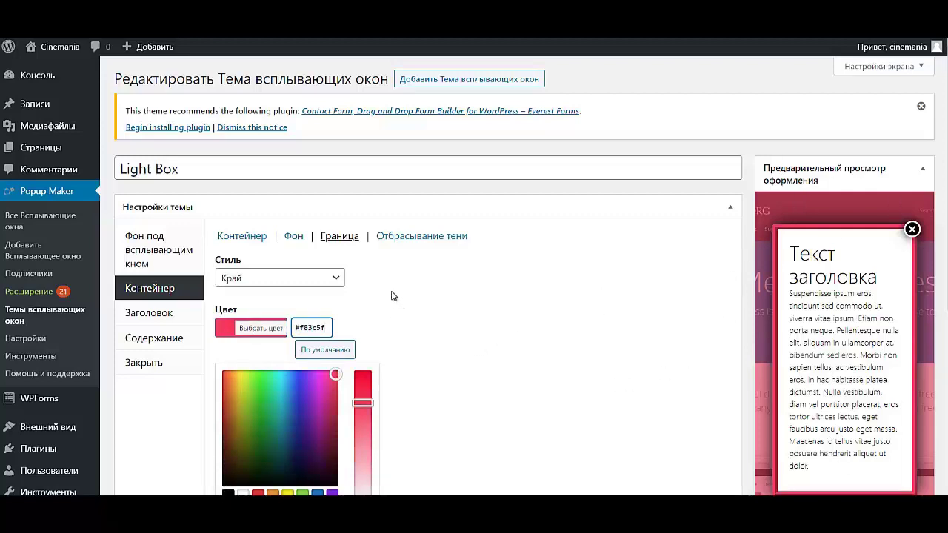
click(409, 287)
- Change the container's drop-shadow colour from #020202 to pink #f83c5f
click(445, 238)
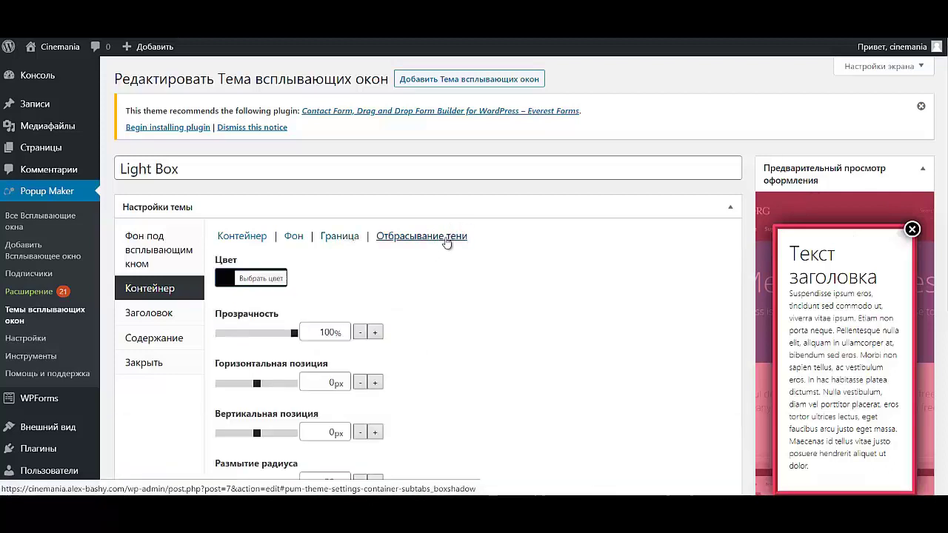
click(275, 279)
click(301, 275)
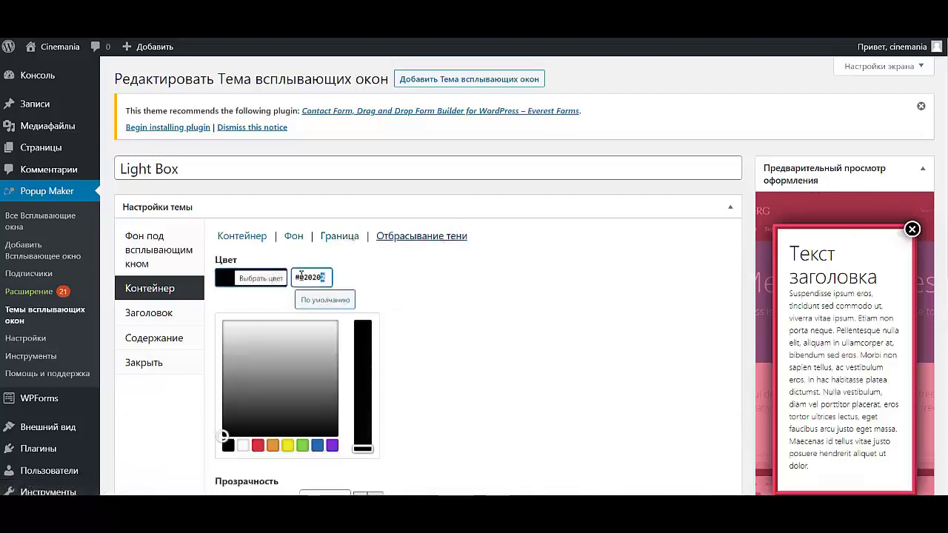
drag(301, 276, 248, 277)
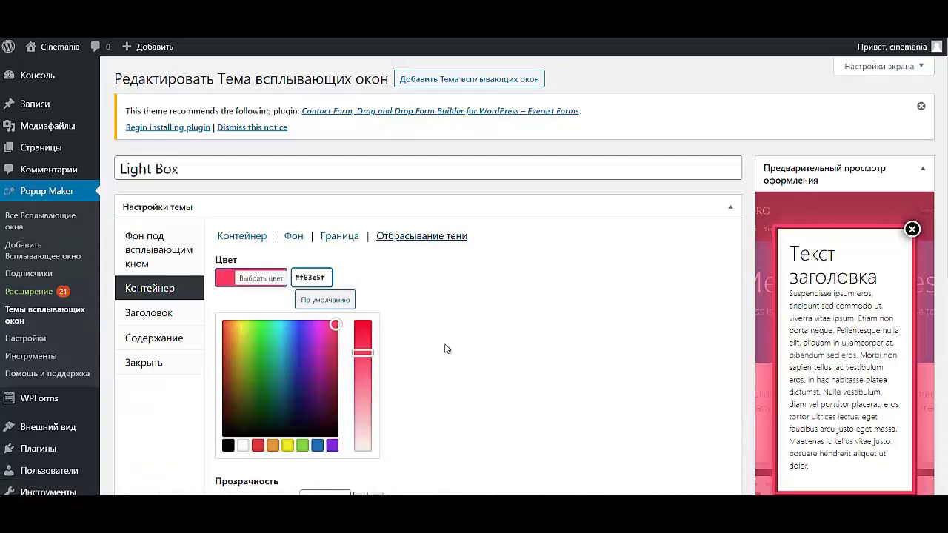
click(406, 272)
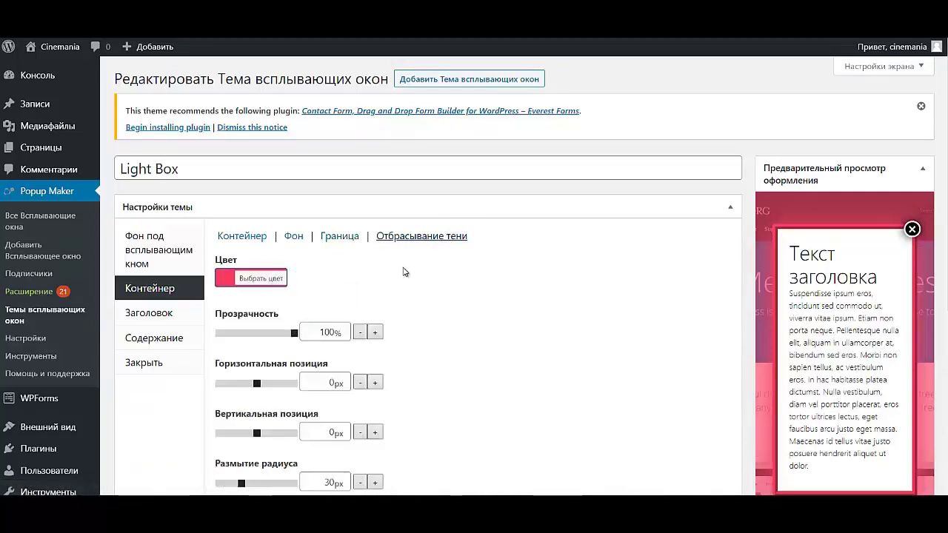
scroll(148, 282, down, 1)
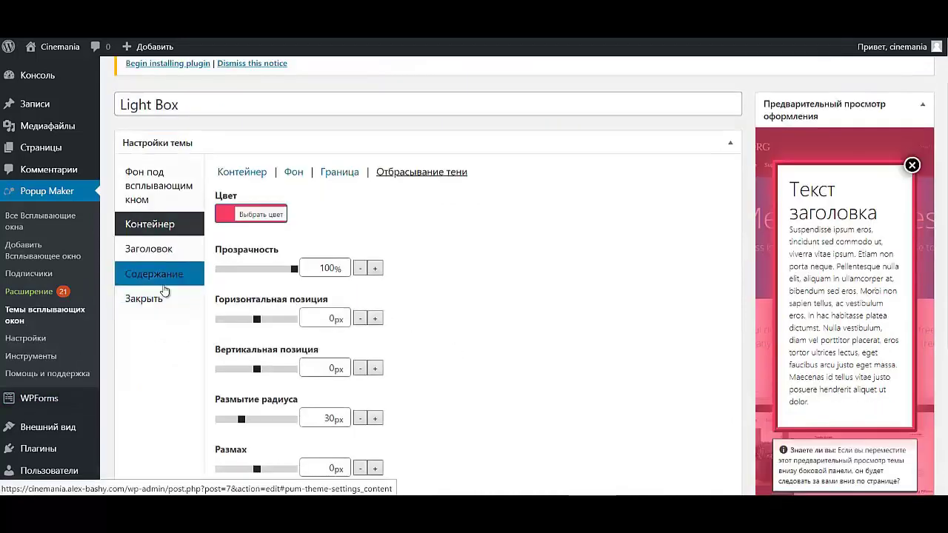
- Set the close button's background colour to pink #f83c5f
click(166, 299)
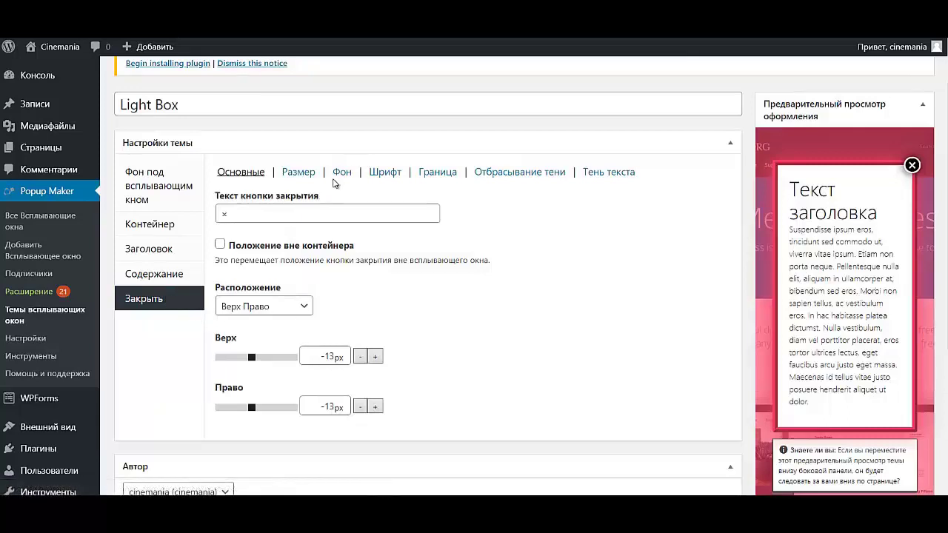
click(341, 173)
click(263, 214)
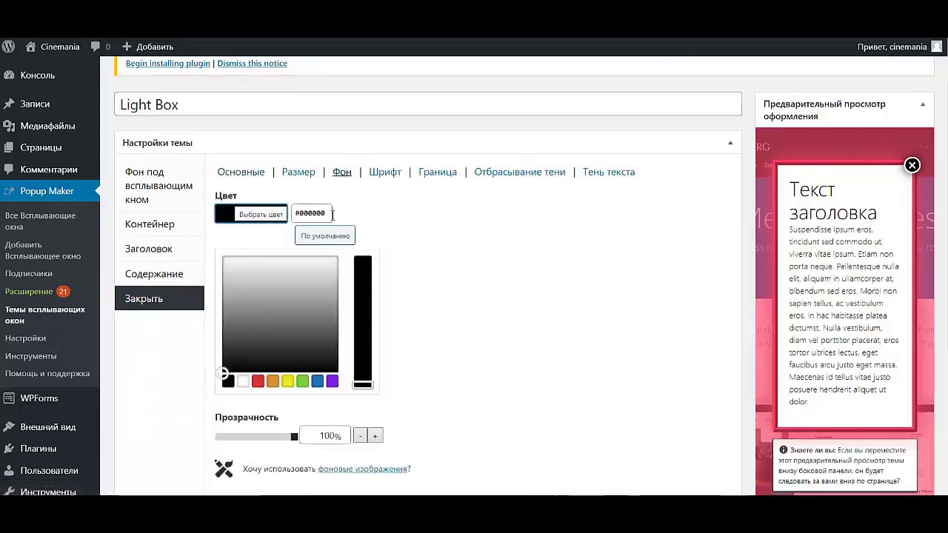
drag(333, 214, 295, 212)
text(#f83c5f)
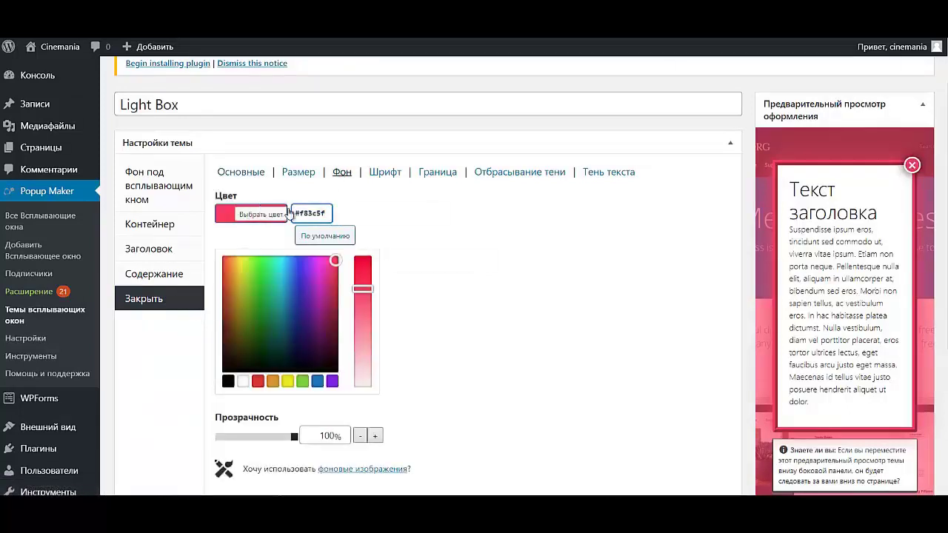
click(510, 235)
- Make the close button's drop shadow pink #f83c5f and save the Light Box theme
click(519, 172)
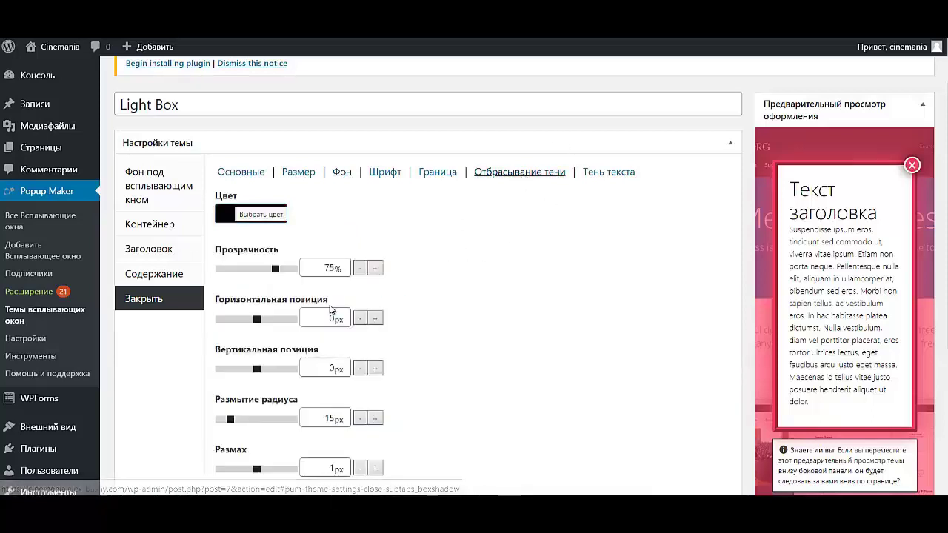
click(263, 215)
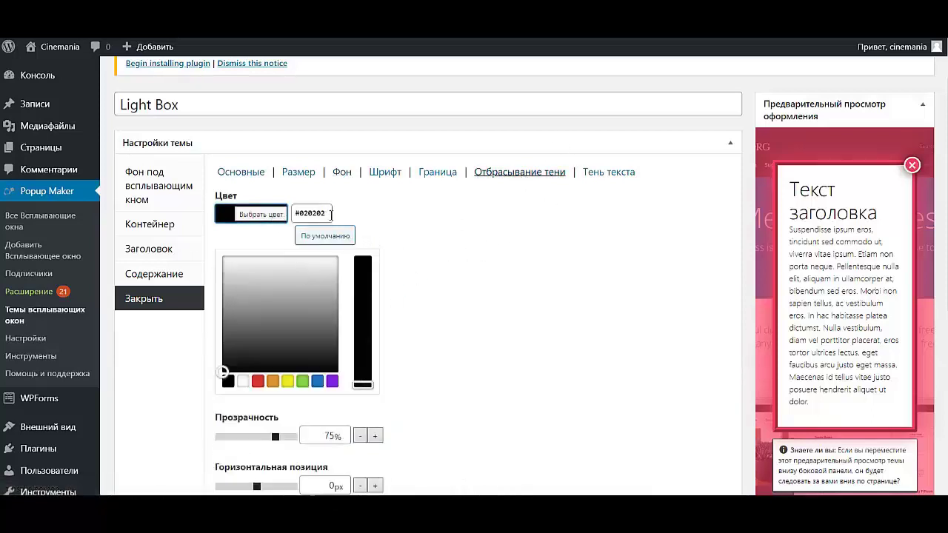
click(220, 205)
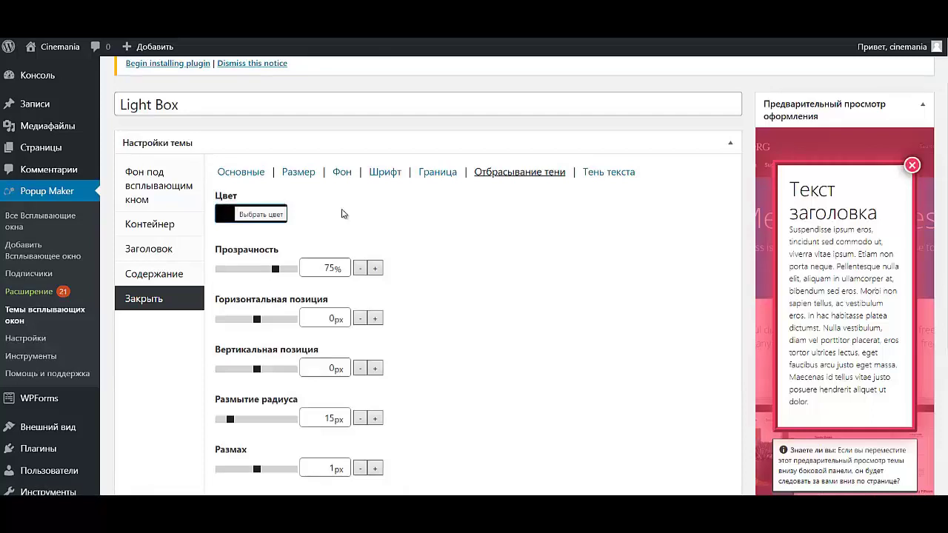
click(240, 216)
double_click(326, 215)
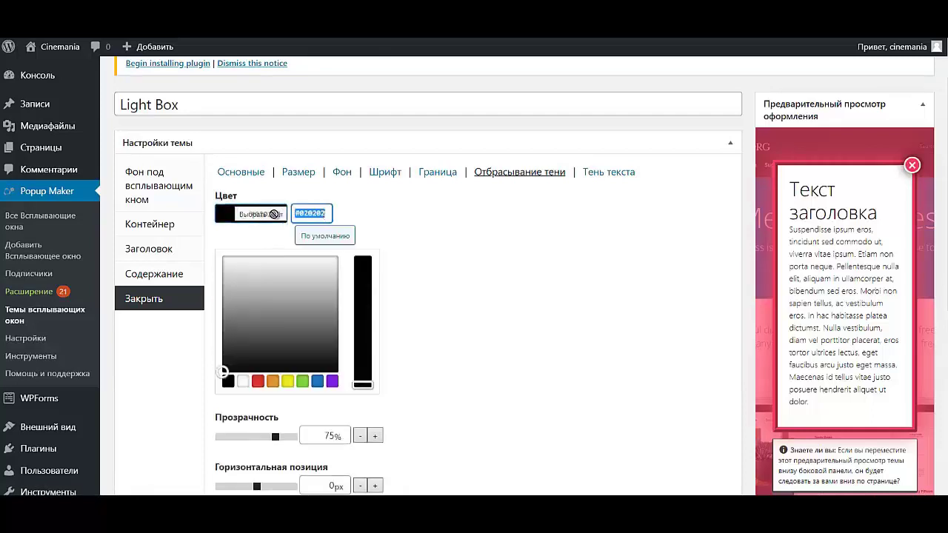
text(#f83c5f)
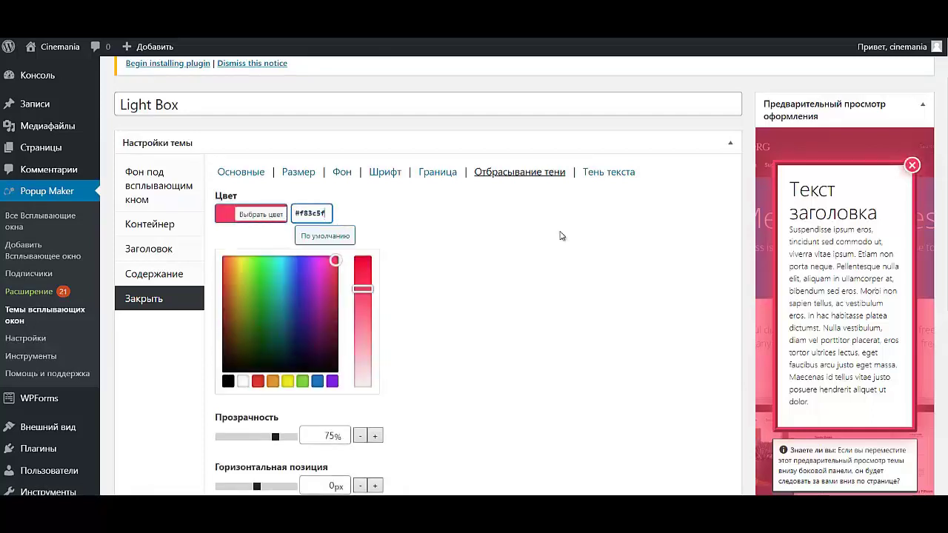
click(744, 324)
scroll(880, 388, down, 3)
scroll(918, 430, up, 3)
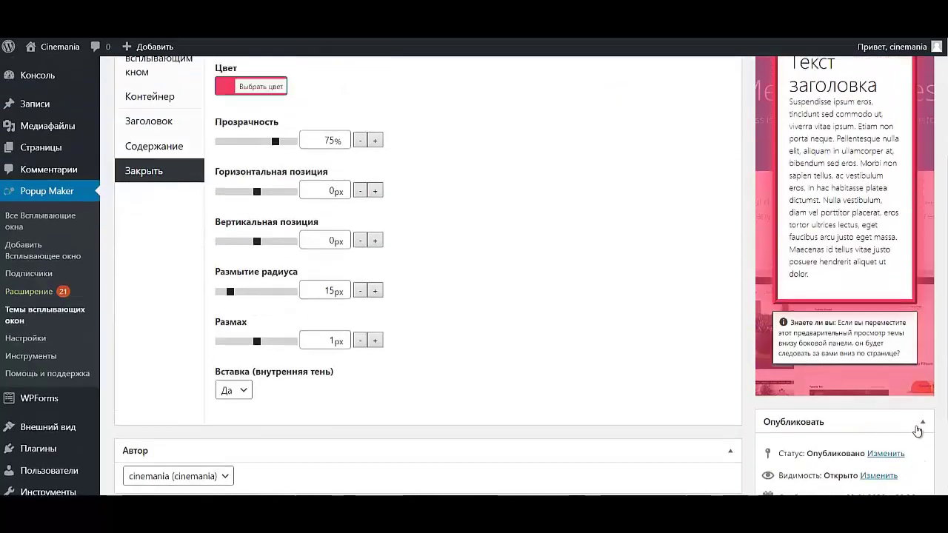
scroll(918, 429, down, 3)
click(912, 428)
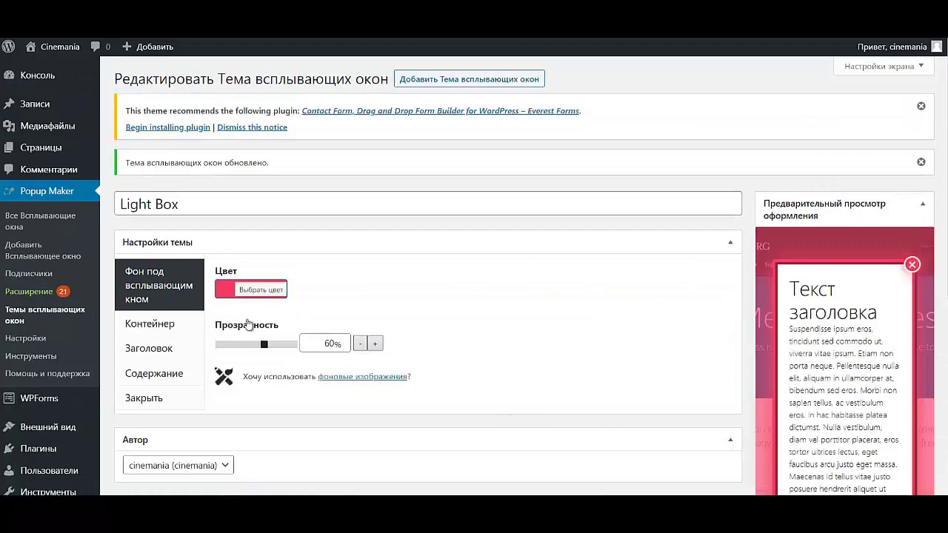
- Go to the MaxButtons Overview page from the admin sidebar
scroll(249, 326, down, 3)
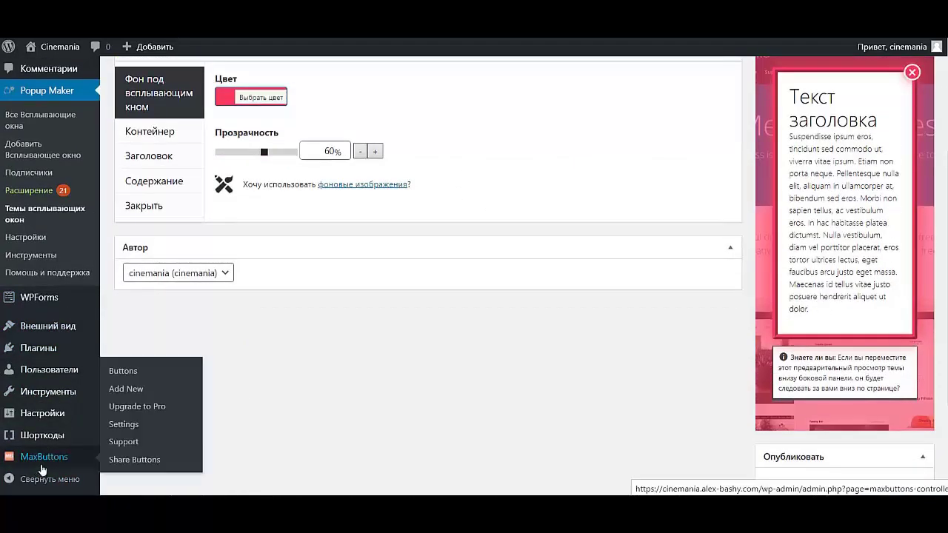
click(45, 463)
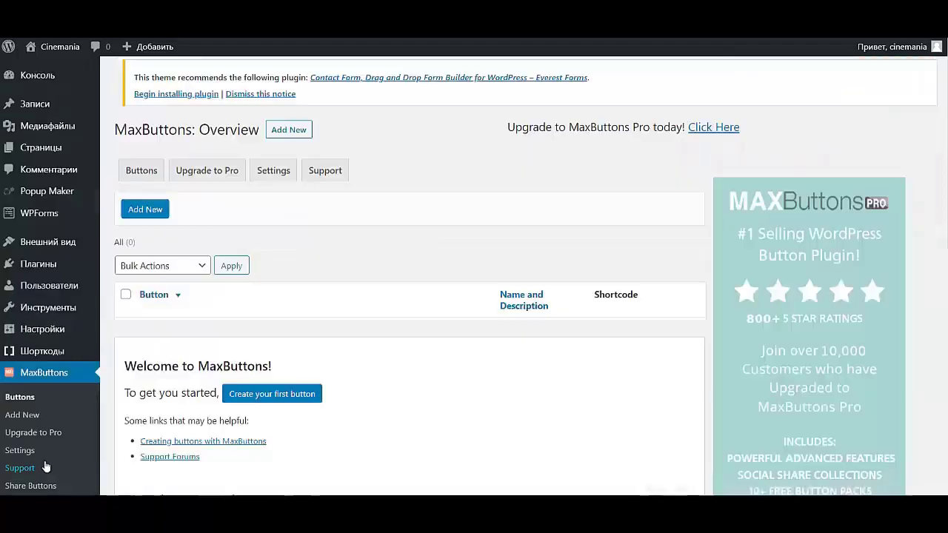
- Add a new MaxButtons button named ПОДПИСКА
click(149, 220)
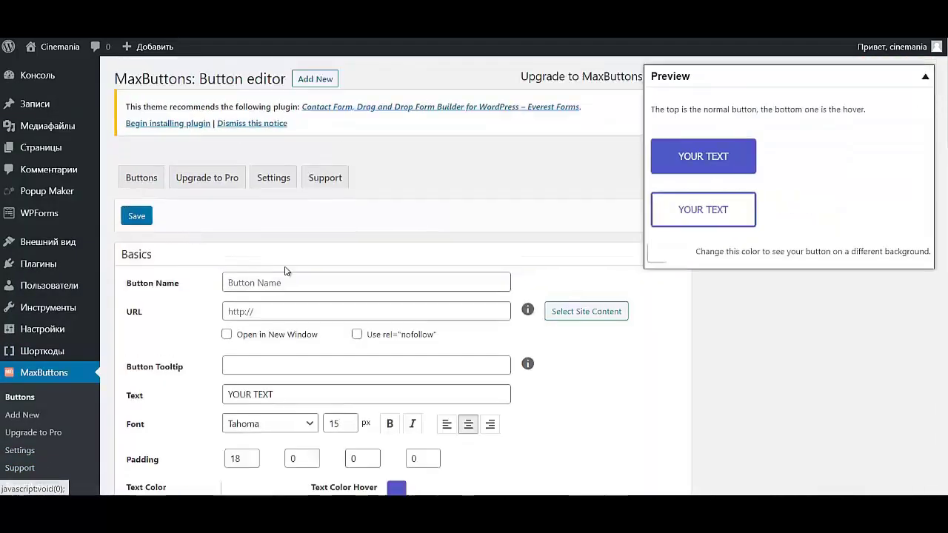
click(300, 283)
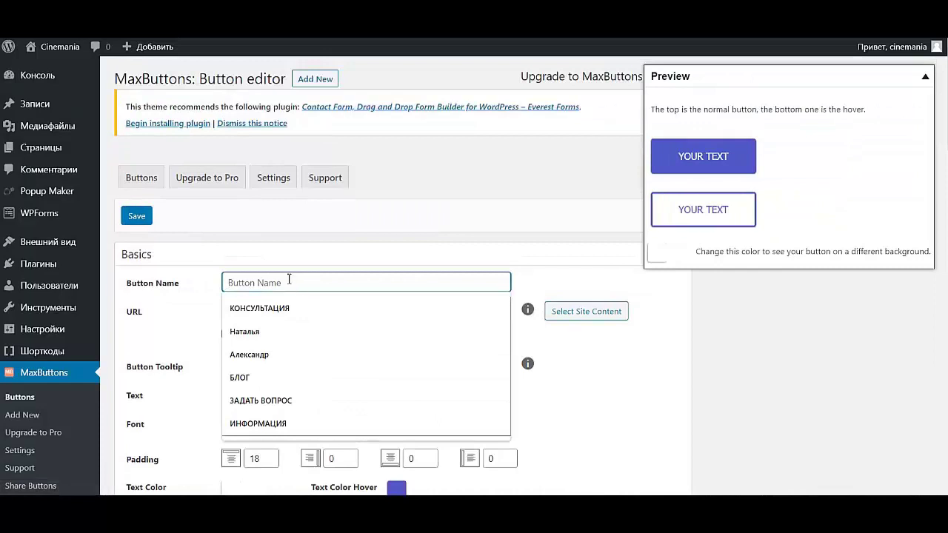
text(ПОД)
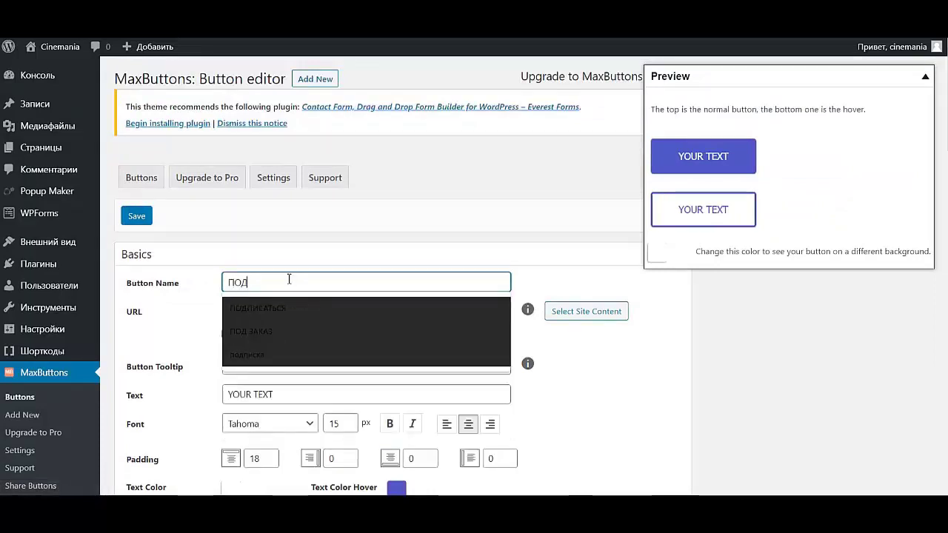
text(ПИСКА)
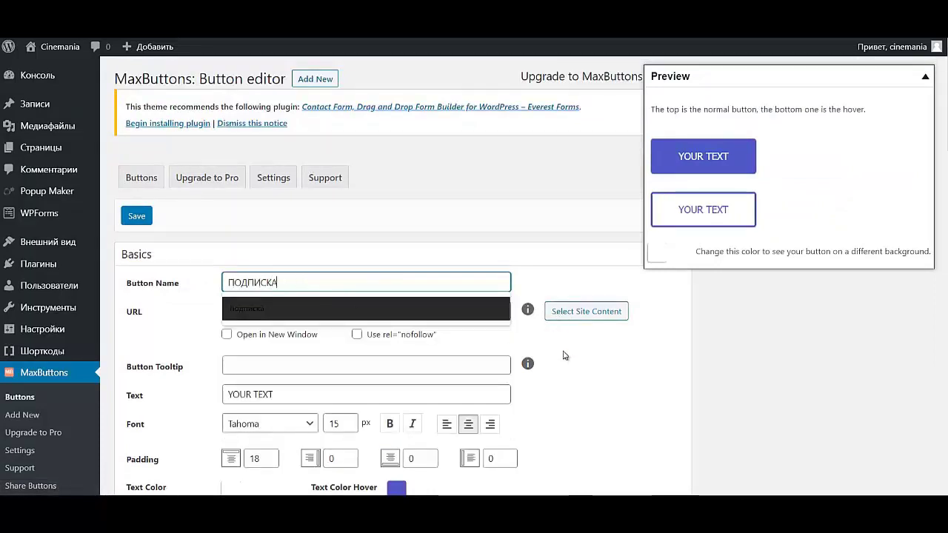
click(612, 394)
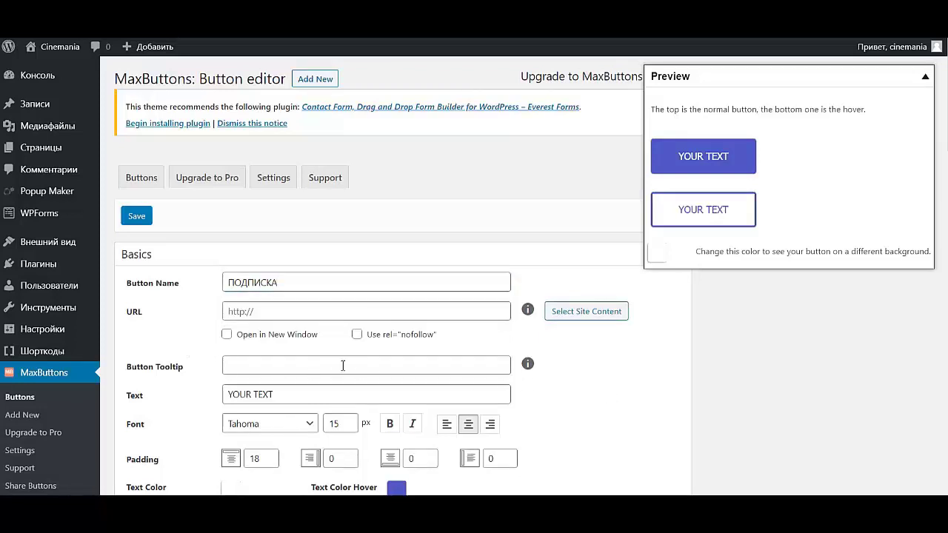
- Replace the YOUR TEXT label with 'ОФОРМИТЬ ПОДПИСКУ - 395 ₽ / месяц'
click(323, 398)
drag(324, 397, 160, 379)
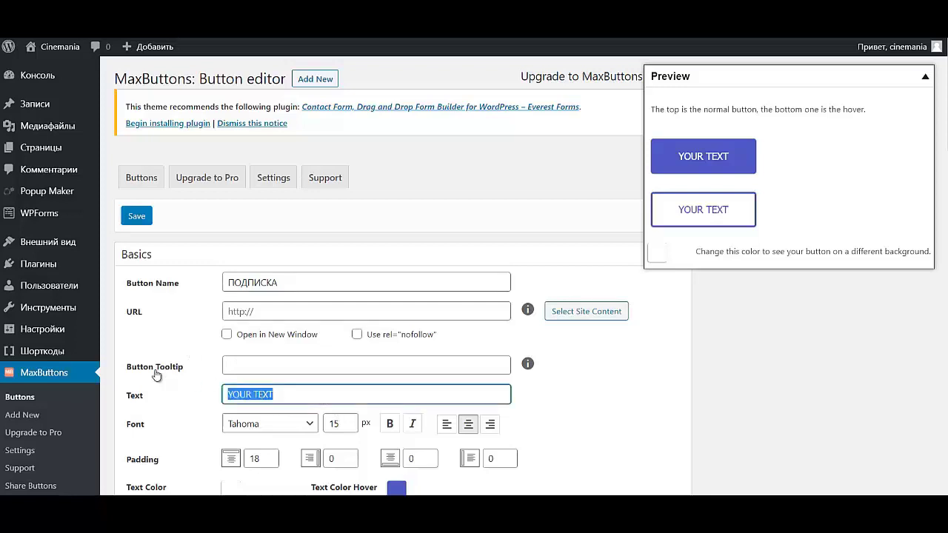
text(ОФОРМИТЬ)
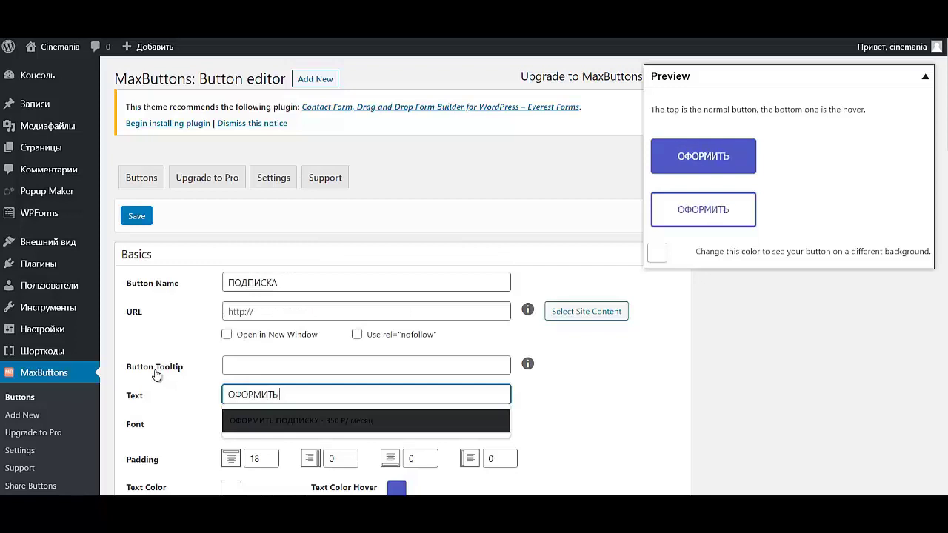
text( ПОД)
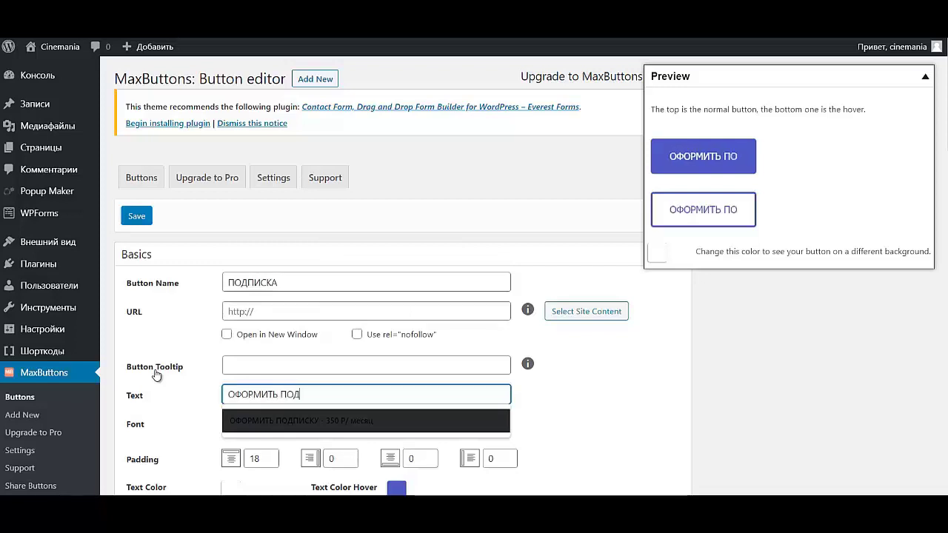
text(ПИСКУ)
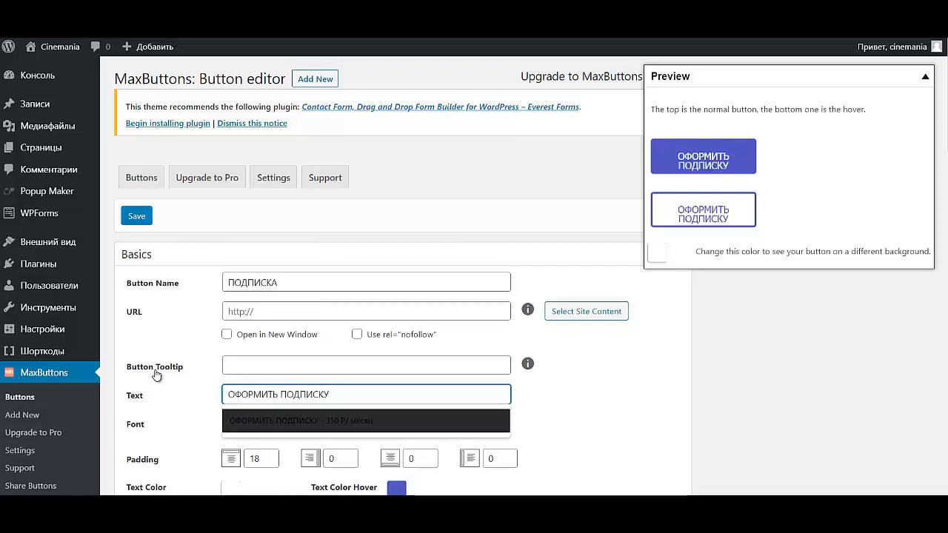
text( - 395 Р)
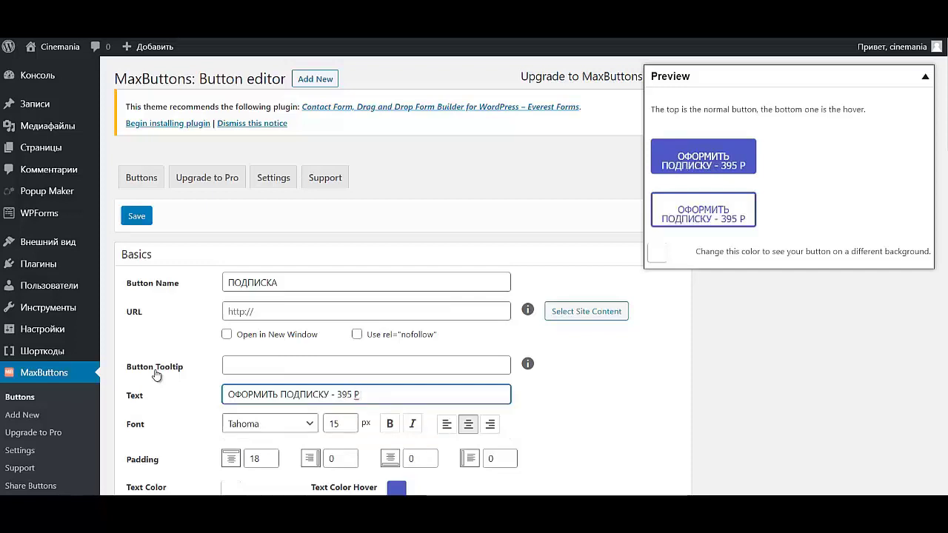
text(/)
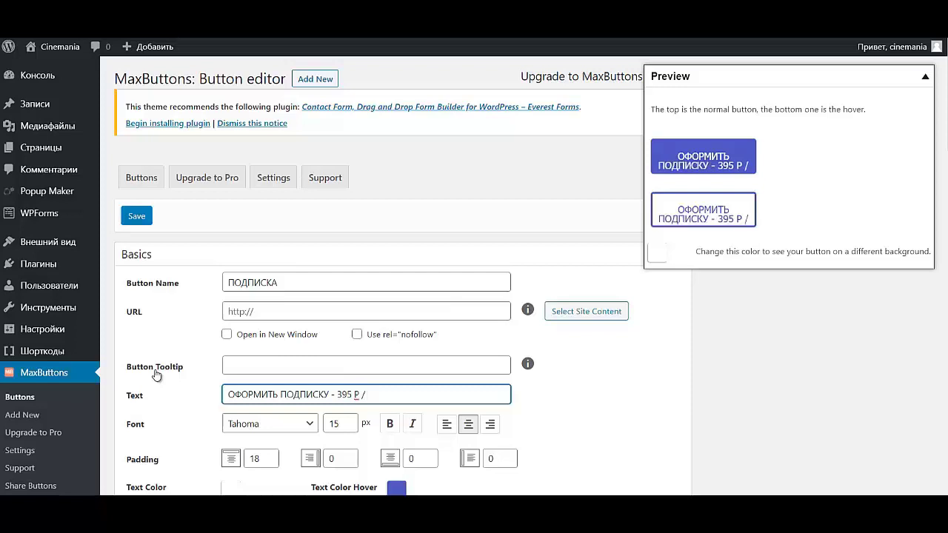
text( месяц)
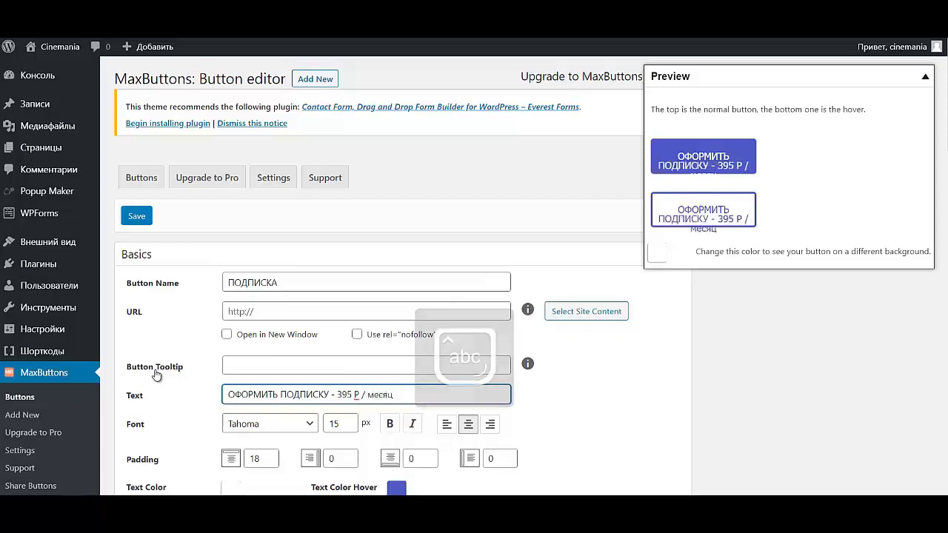
scroll(157, 376, down, 3)
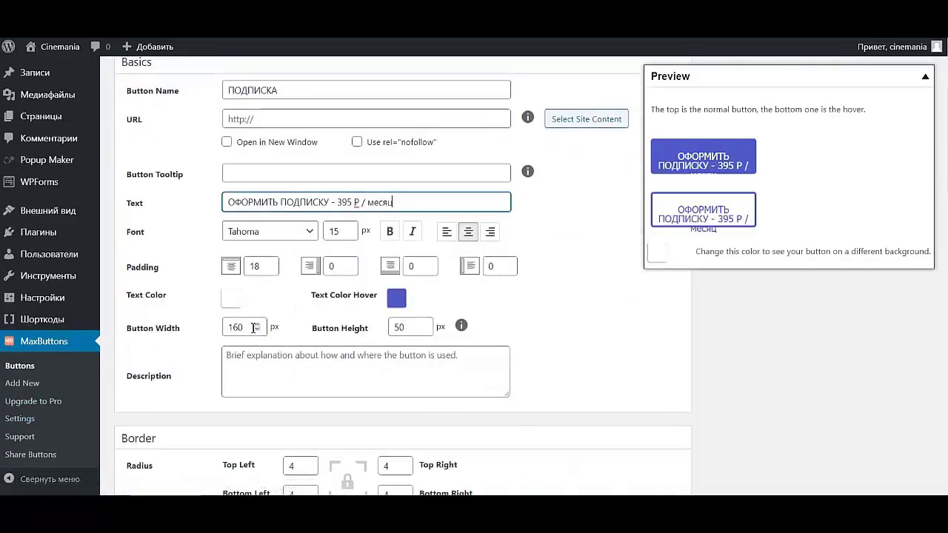
- Change the button width from 160 to 320
drag(249, 327, 224, 327)
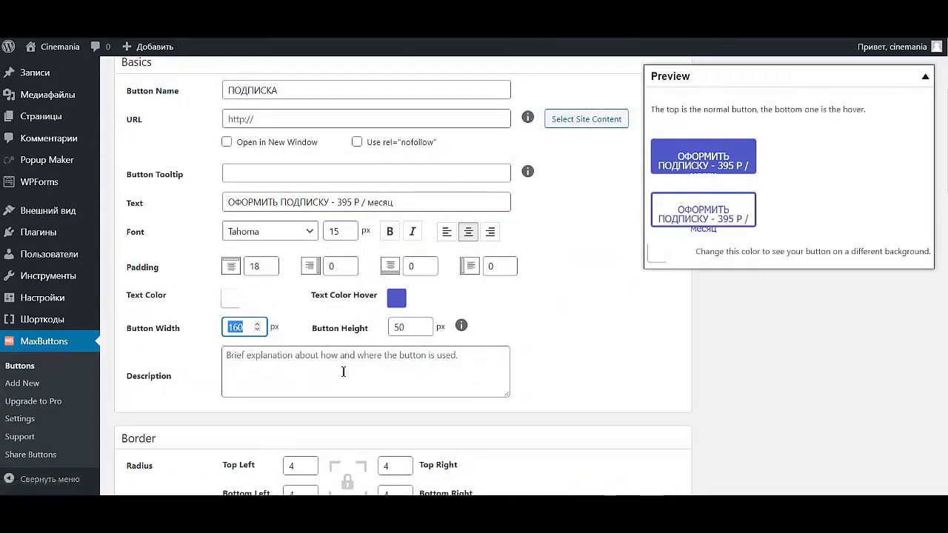
text(320)
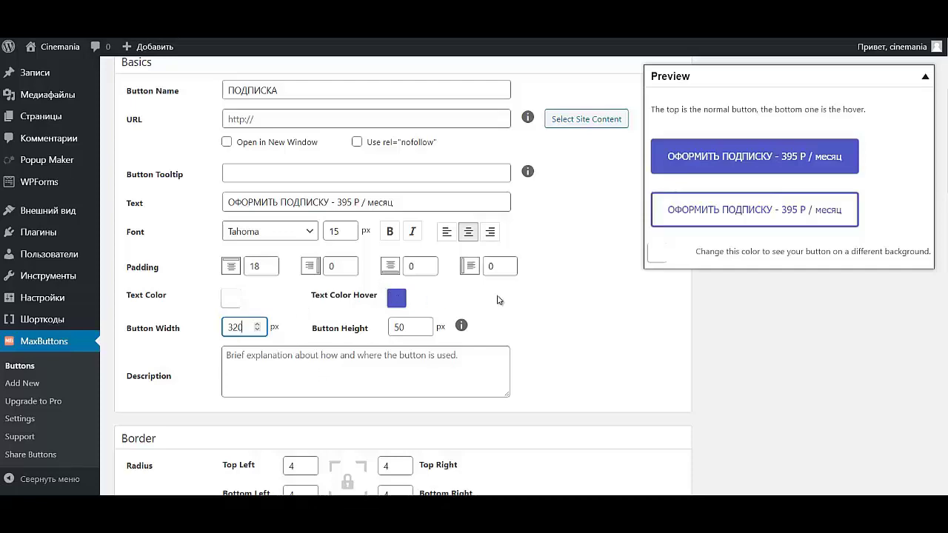
scroll(498, 300, up, 1)
scroll(499, 292, down, 3)
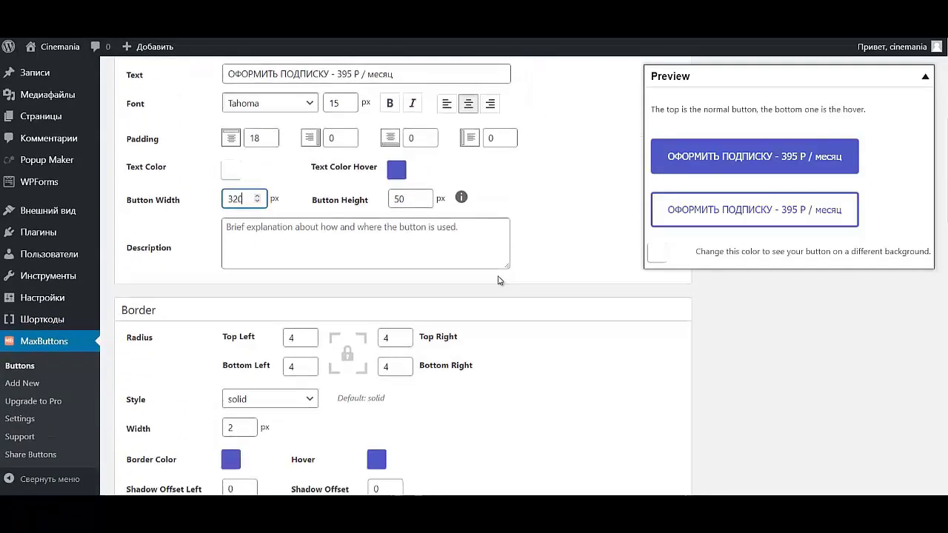
scroll(498, 281, down, 3)
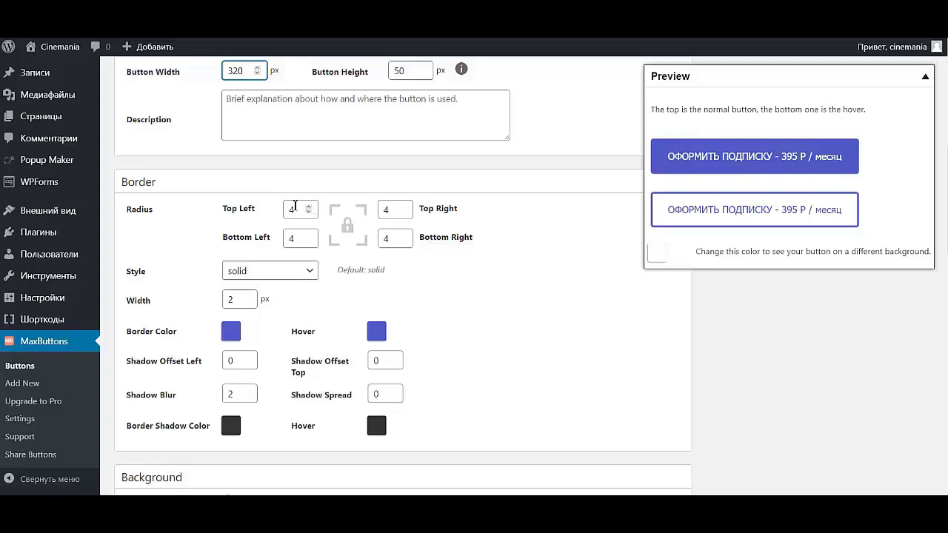
- Set corner radii to 10 top-left and bottom-right, 5 top-right and bottom-left
drag(294, 210, 233, 211)
text(10)
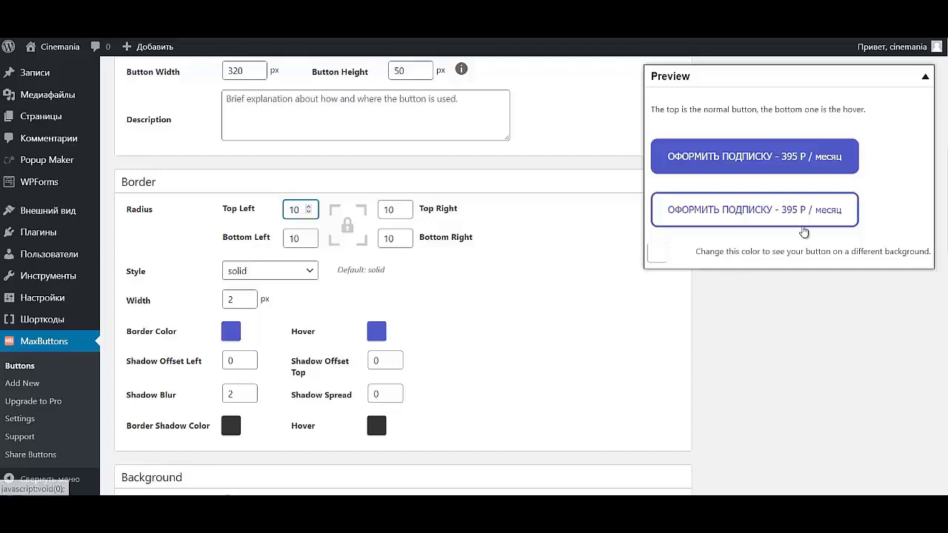
click(344, 227)
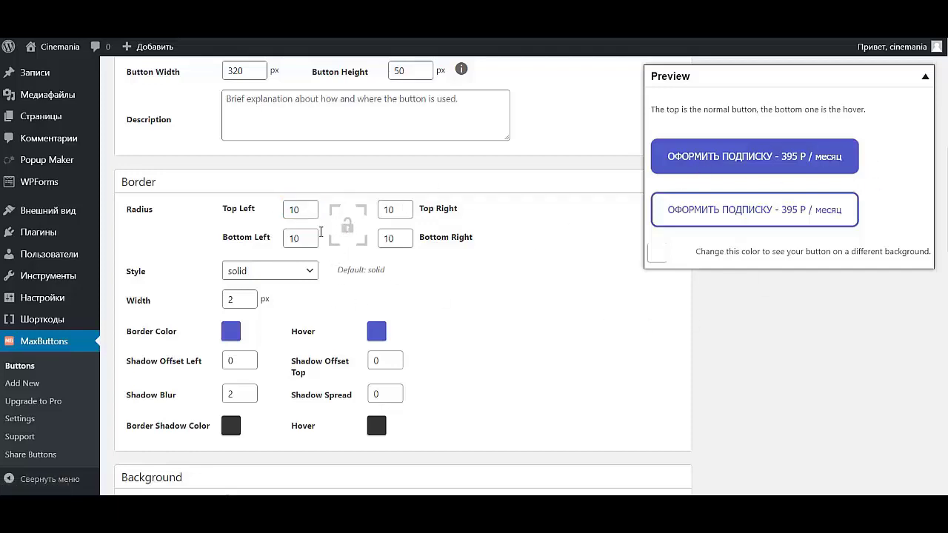
click(390, 209)
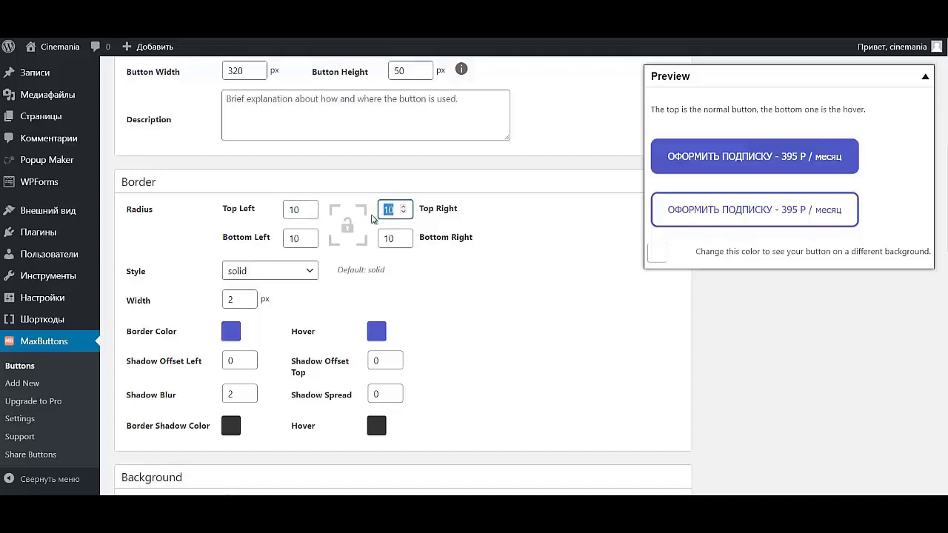
key(Tab)
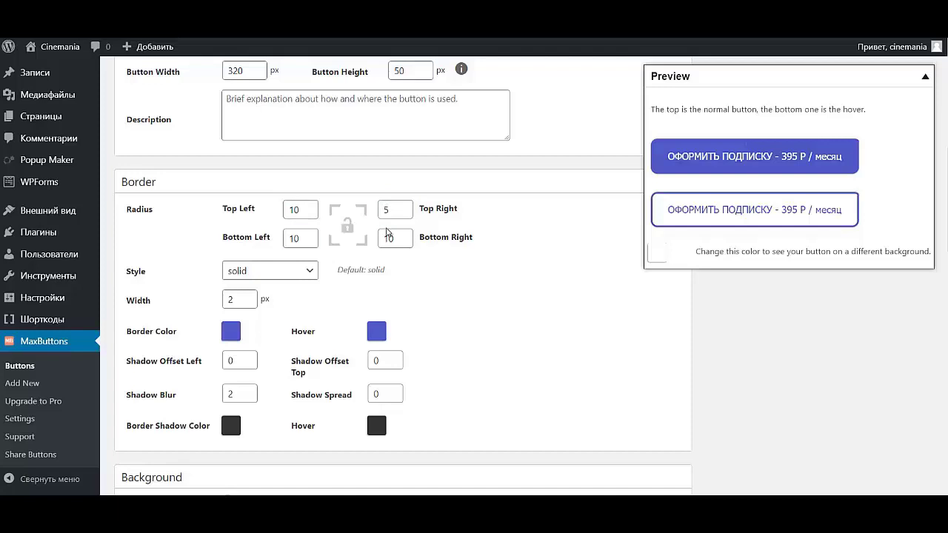
key(Tab)
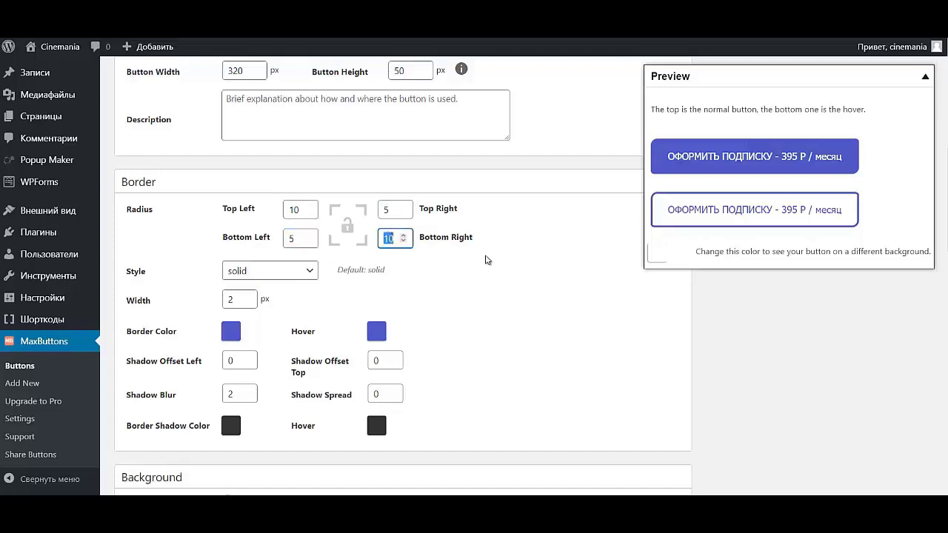
click(538, 303)
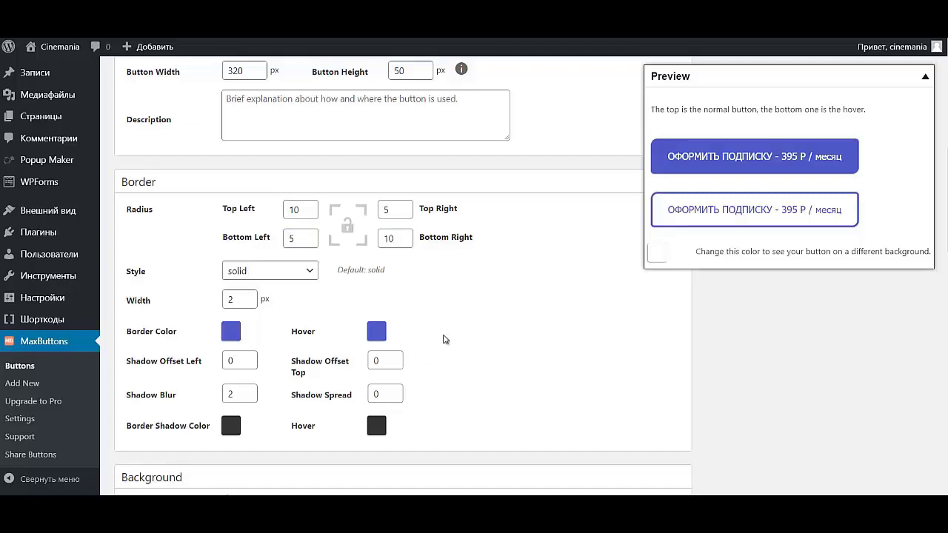
scroll(425, 340, up, 5)
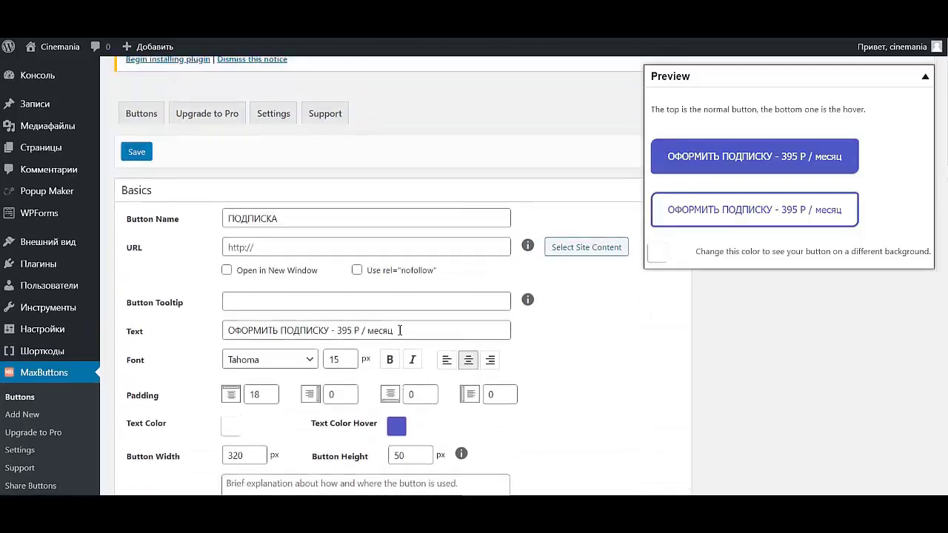
scroll(400, 330, down, 2)
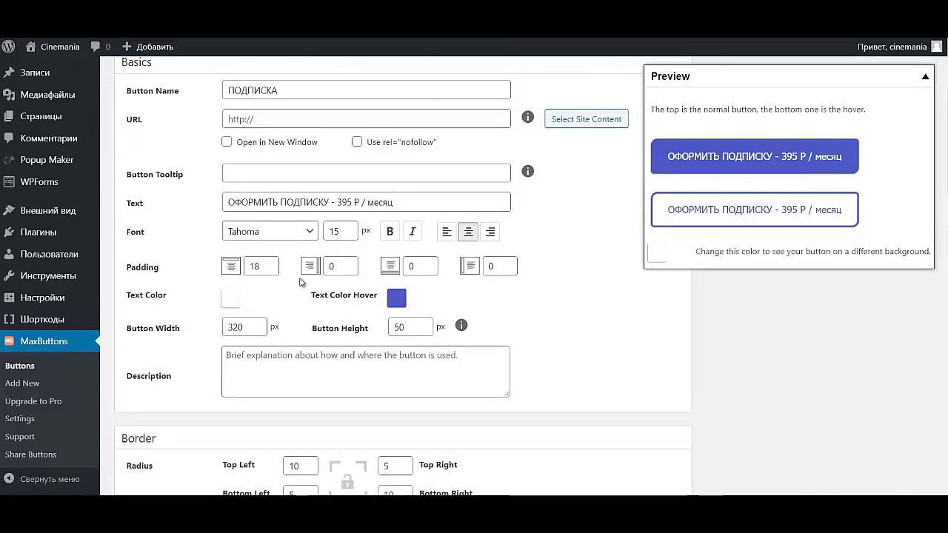
- Set the button's hover text colour to pink #f83c5f
click(396, 298)
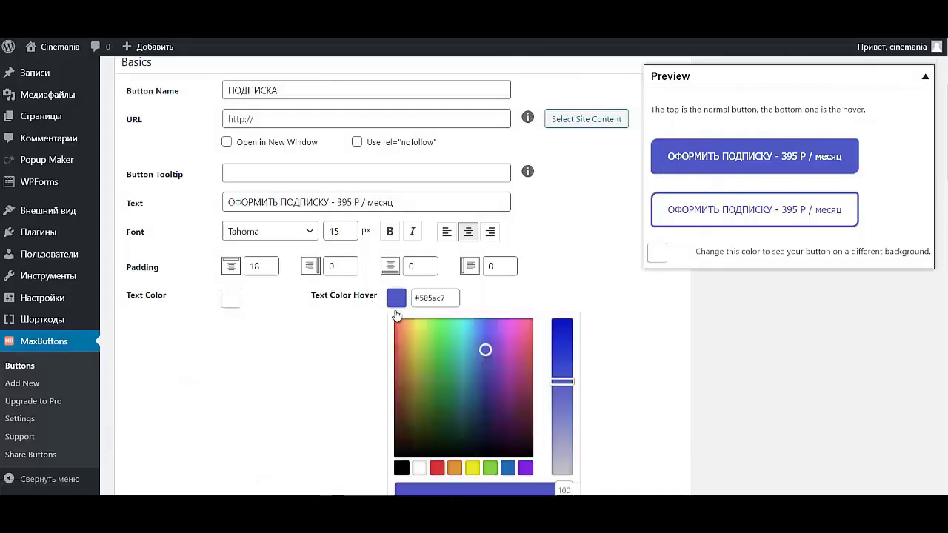
triple_click(442, 297)
text(#f83c5f)
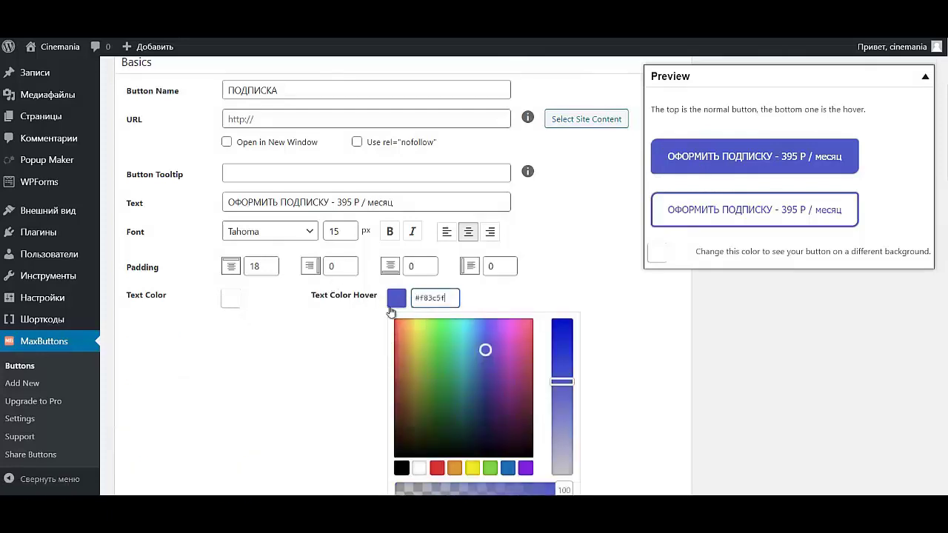
click(567, 273)
scroll(562, 274, down, 5)
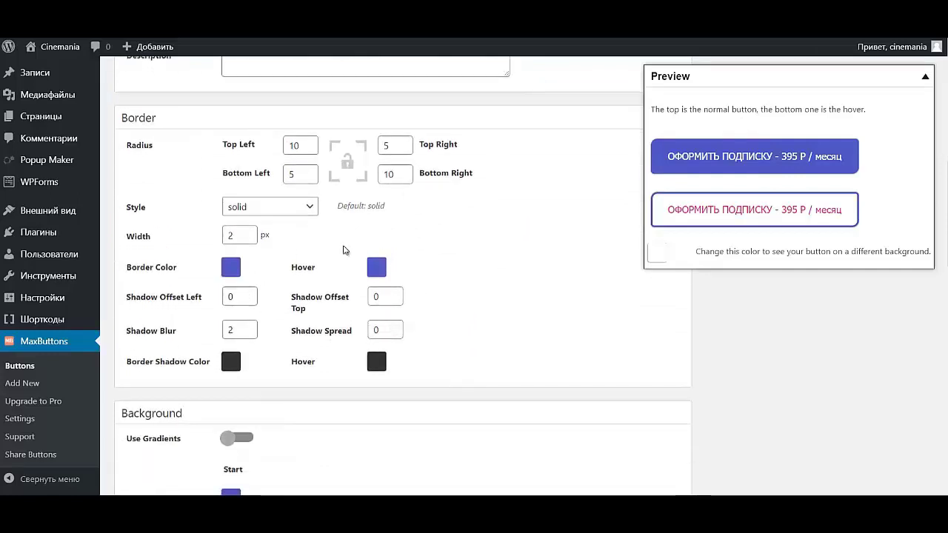
- Make the border colour white and the hover border colour pink #f83c5f
click(236, 270)
click(255, 438)
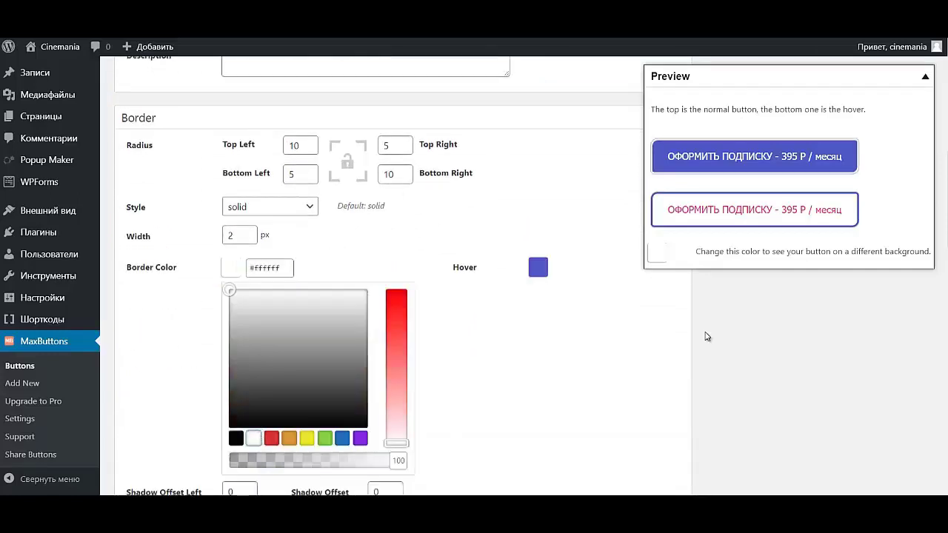
click(482, 320)
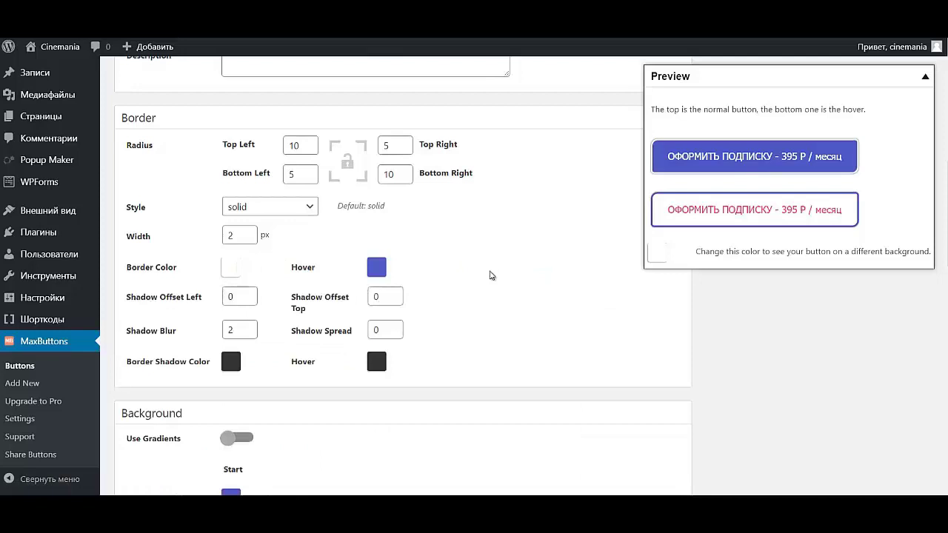
click(378, 268)
triple_click(426, 267)
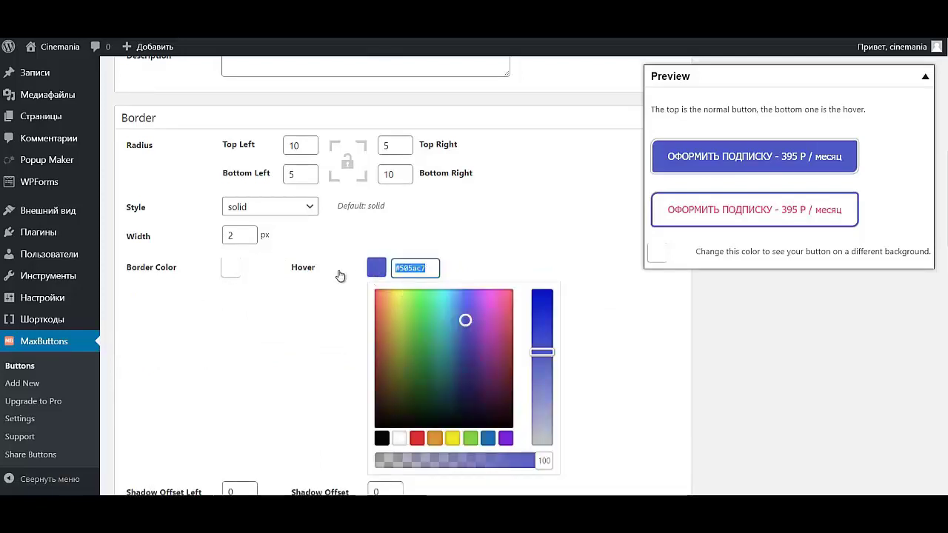
key(ctrl+v)
click(489, 240)
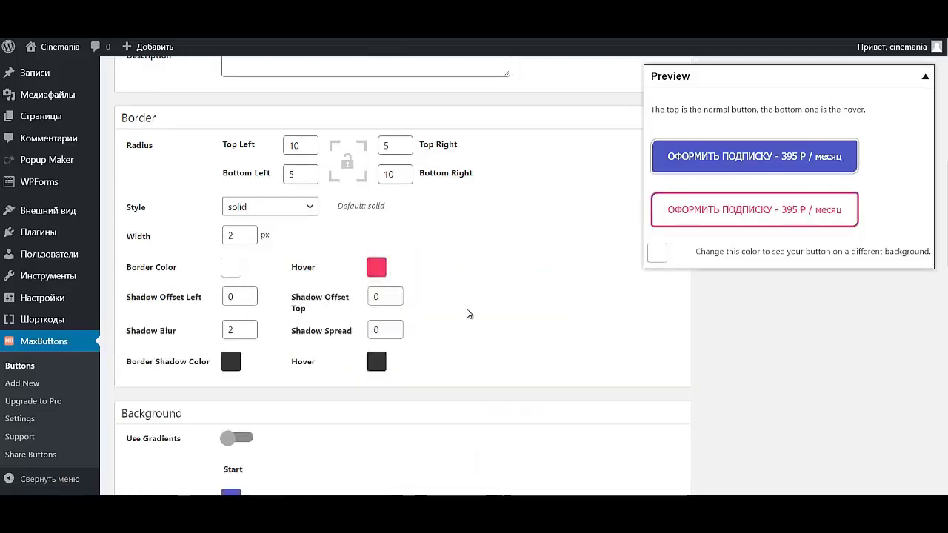
scroll(296, 423, down, 2)
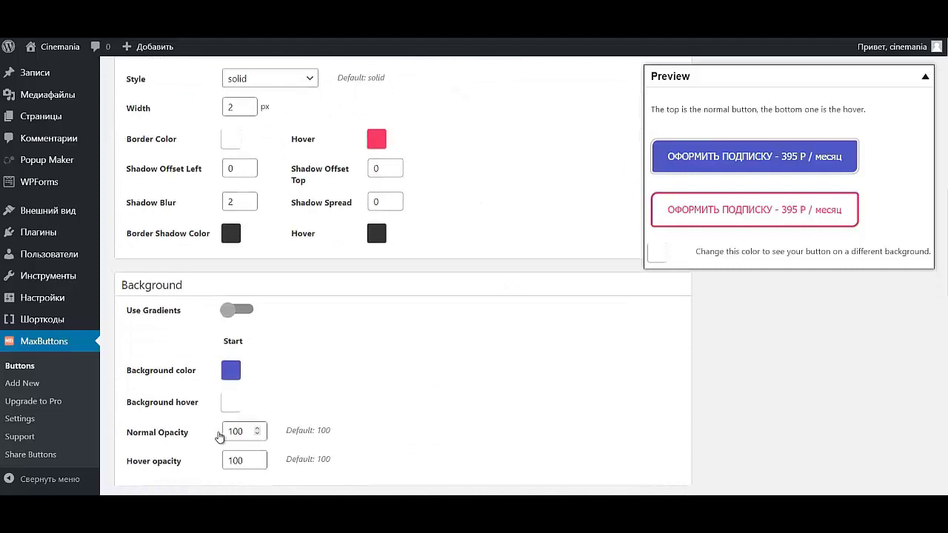
- Set the button's background colour to pink #f83c5f
click(230, 371)
triple_click(289, 371)
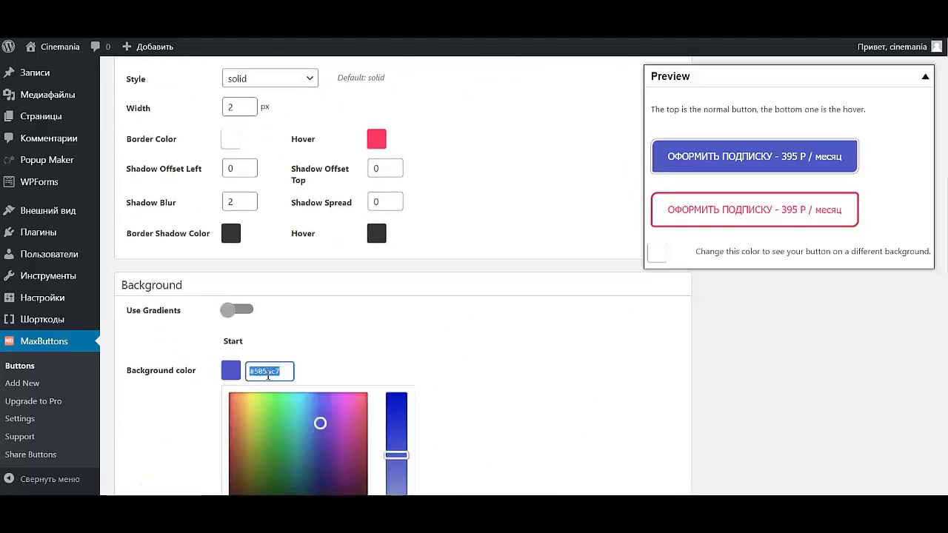
key(ctrl+v)
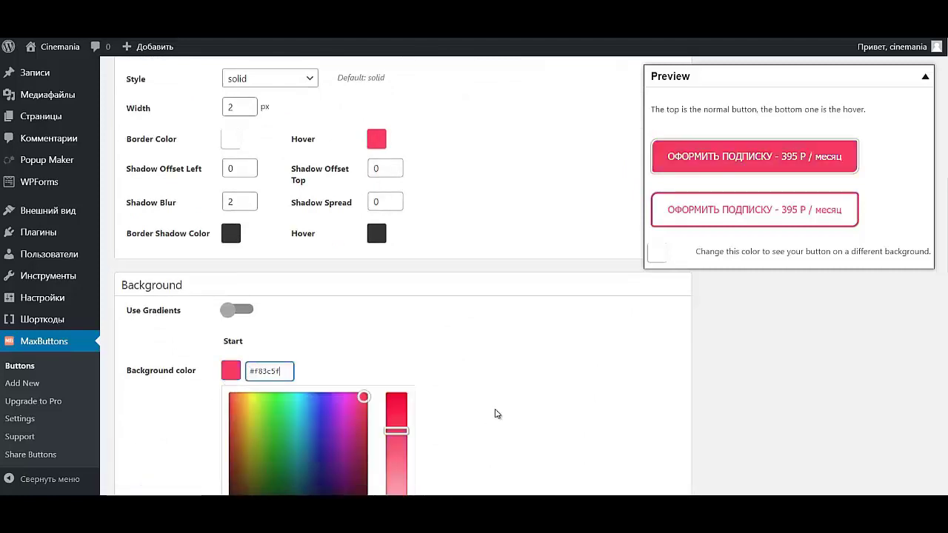
click(439, 403)
scroll(437, 404, down, 4)
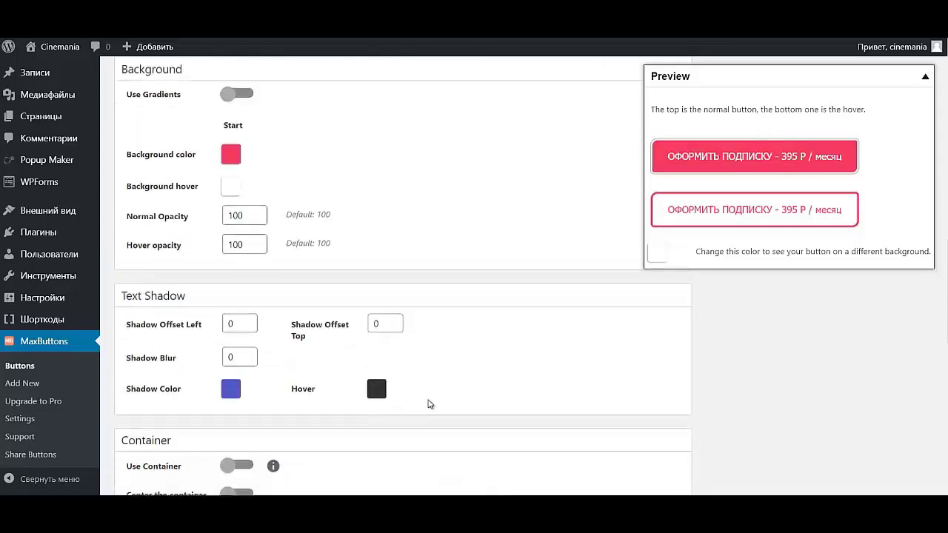
- Choose black for the text shadow colour and save the button
click(231, 285)
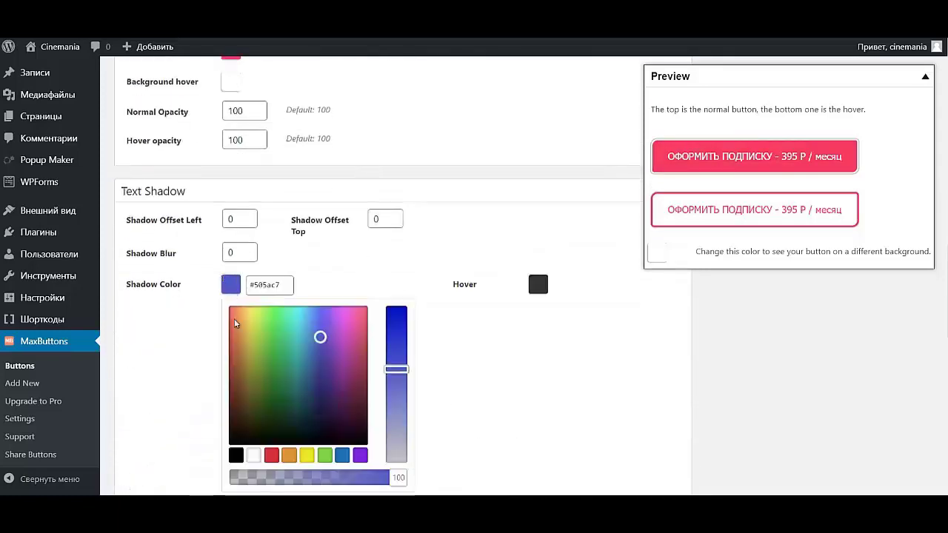
click(236, 456)
click(511, 382)
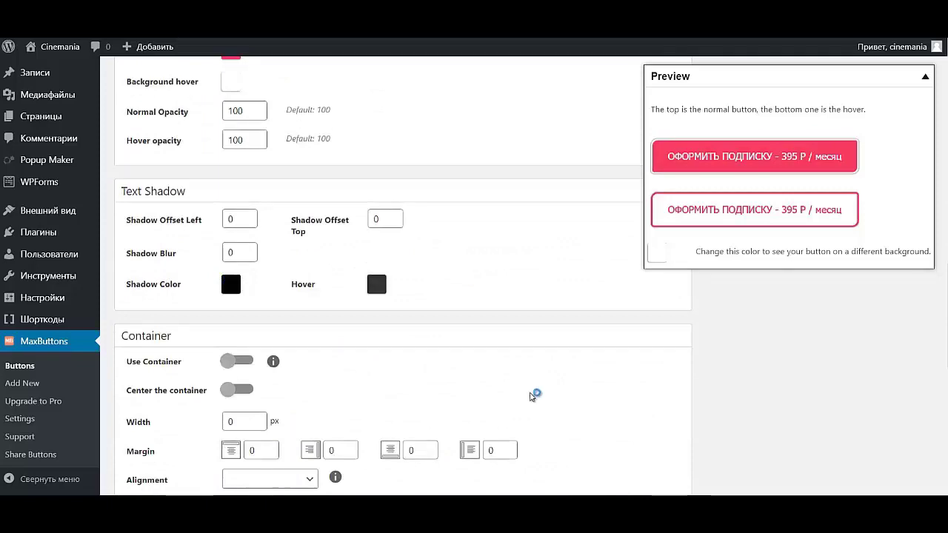
scroll(542, 381, down, 1)
scroll(539, 382, down, 8)
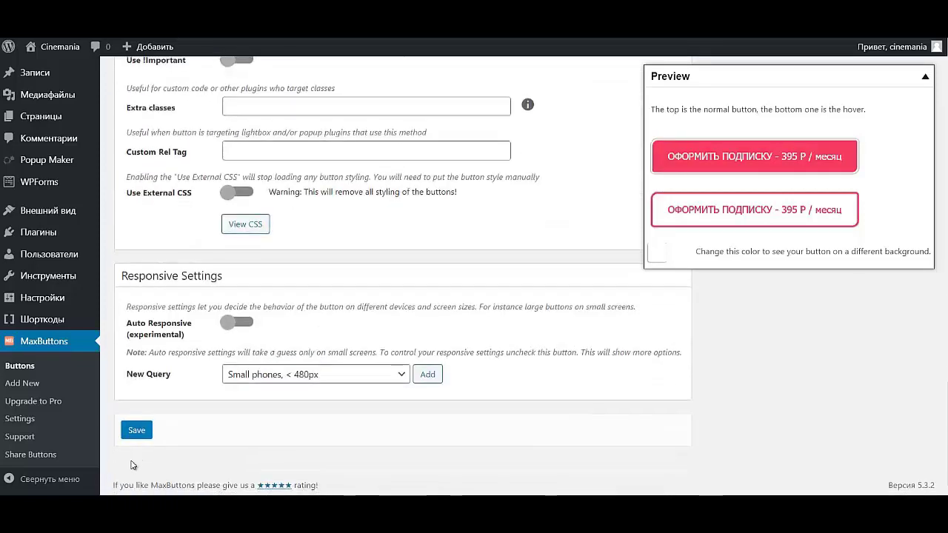
click(139, 434)
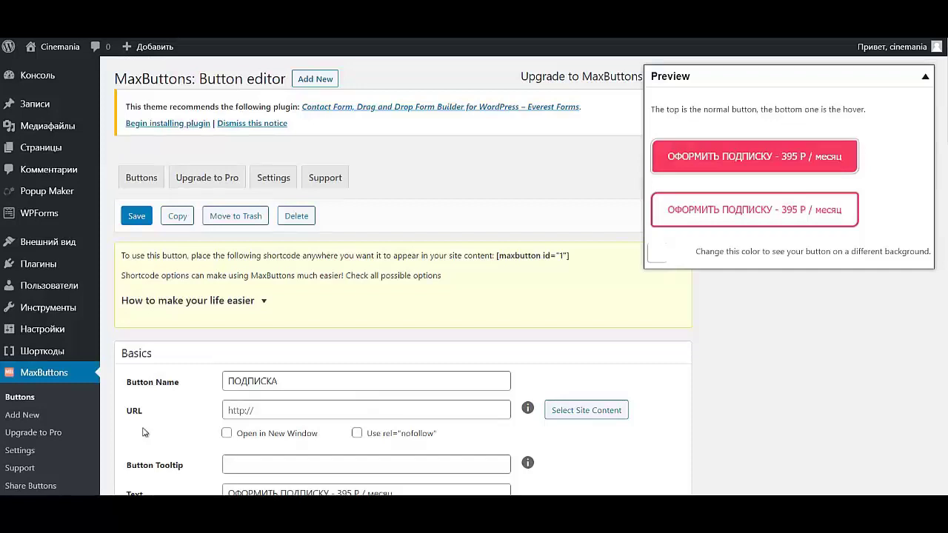
mouse_move(43, 197)
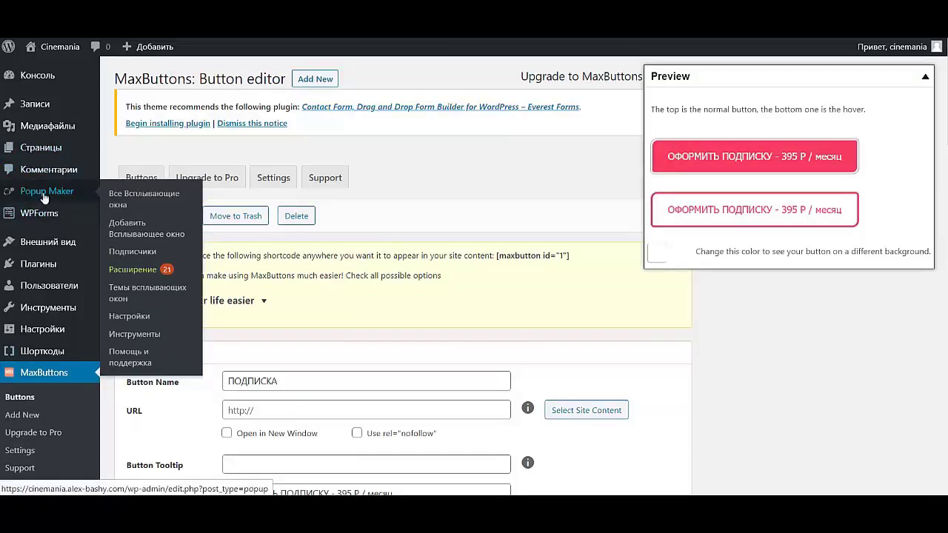
- Copy the popup's popmake-13 CSS class from the Popup Maker list, then return to MaxButtons
click(45, 194)
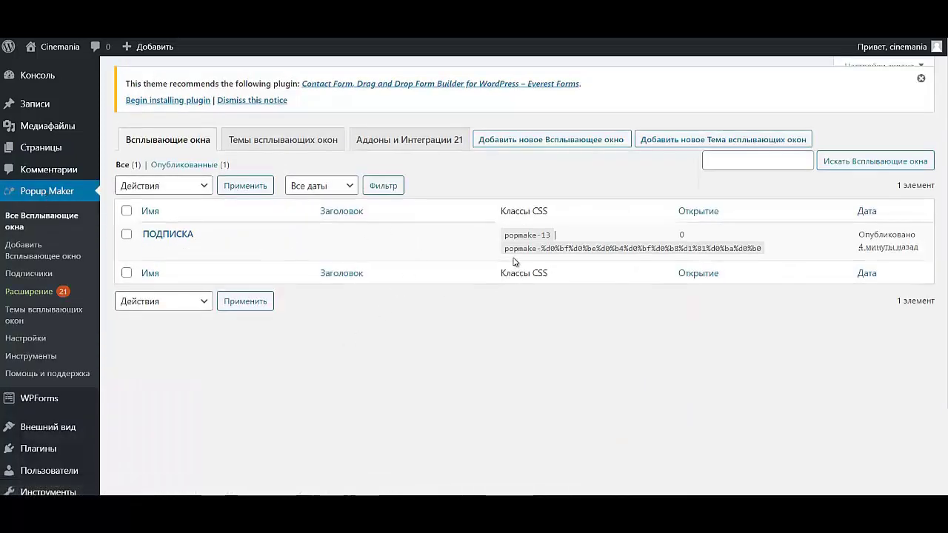
mouse_move(507, 244)
drag(504, 238, 552, 237)
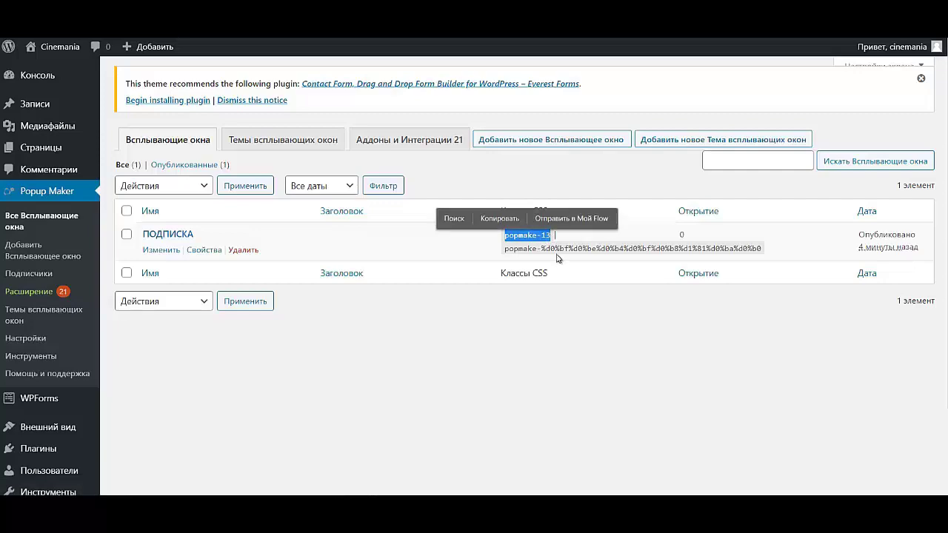
click(508, 219)
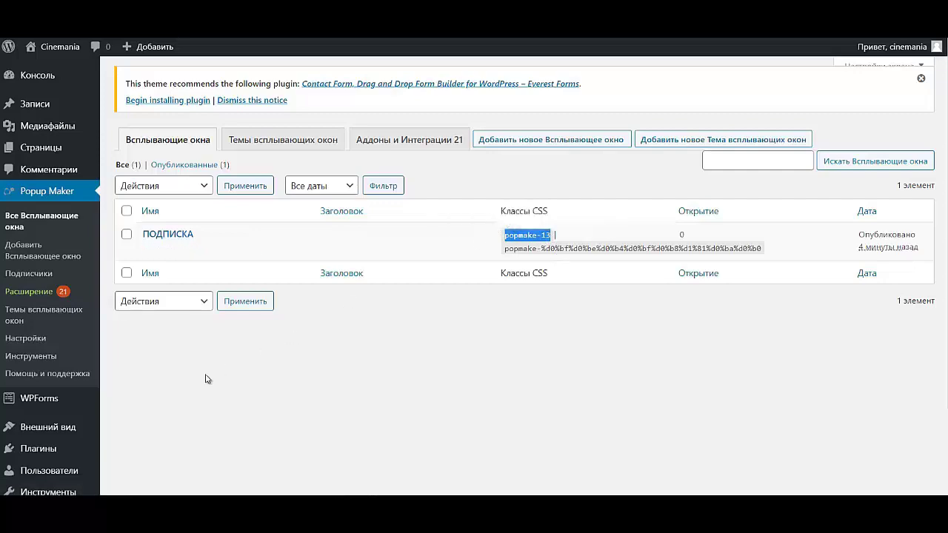
scroll(44, 440, down, 2)
mouse_move(38, 456)
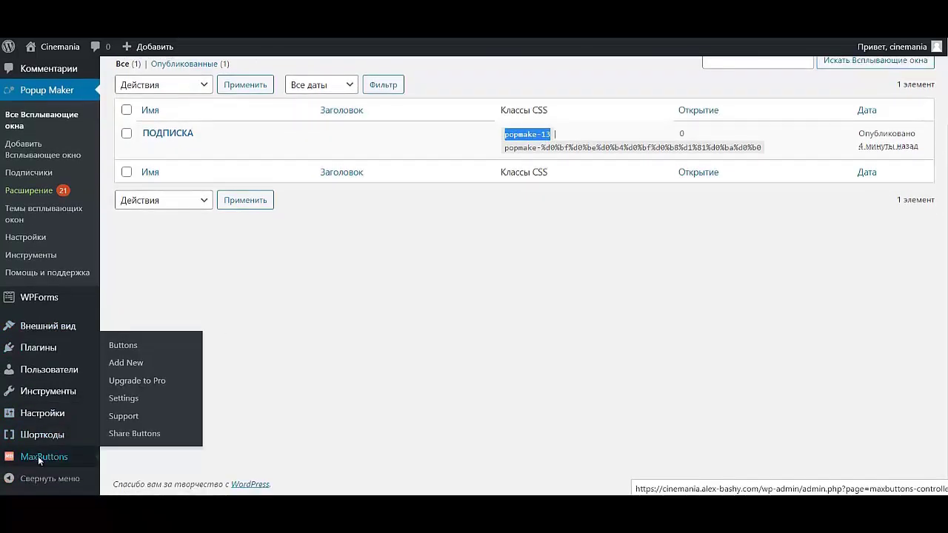
click(58, 454)
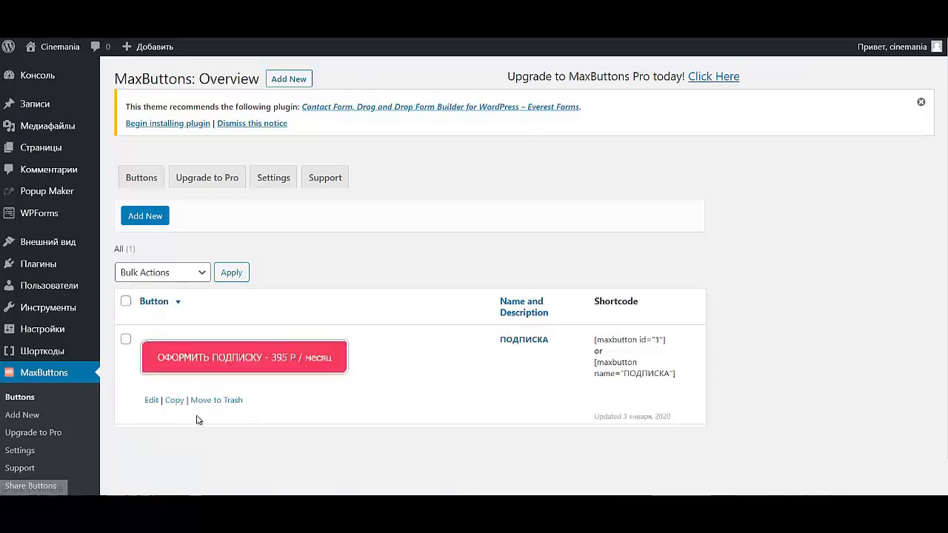
- Add popmake-13 as the ПОДПИСКА button's extra class and save the button
click(151, 404)
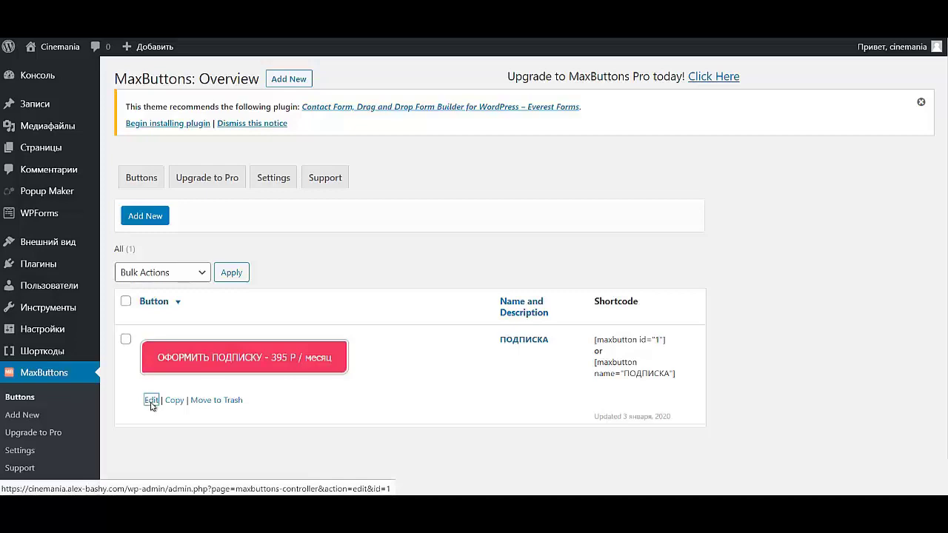
scroll(416, 372, down, 15)
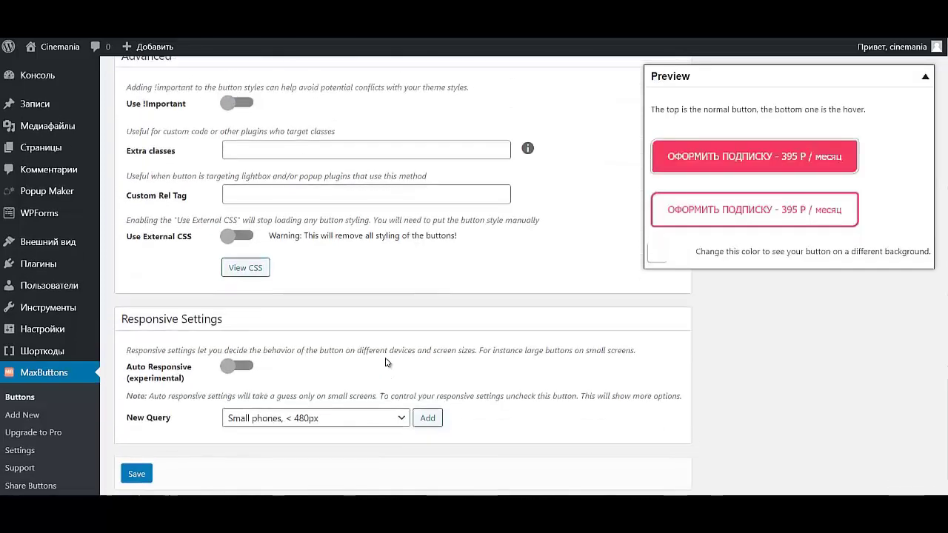
scroll(416, 372, up, 1)
click(259, 234)
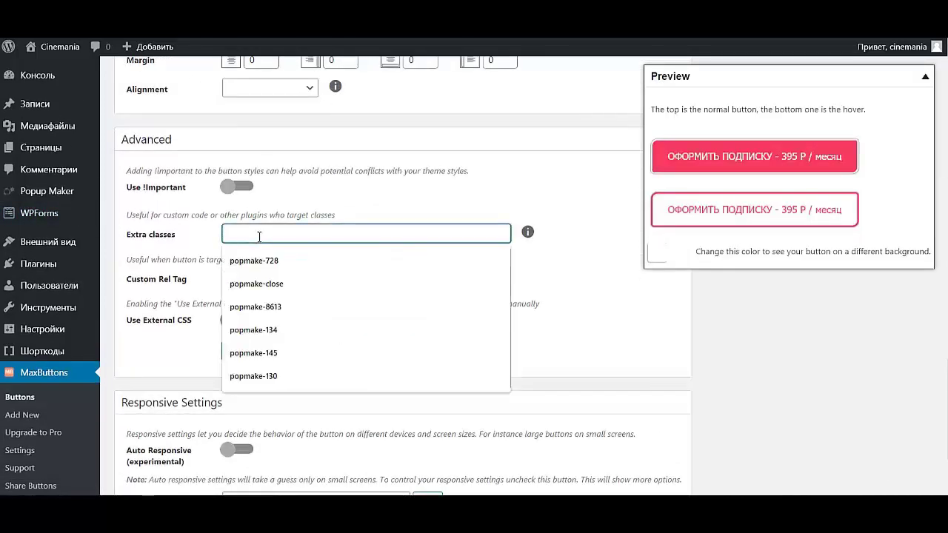
text(popmake-13)
click(565, 281)
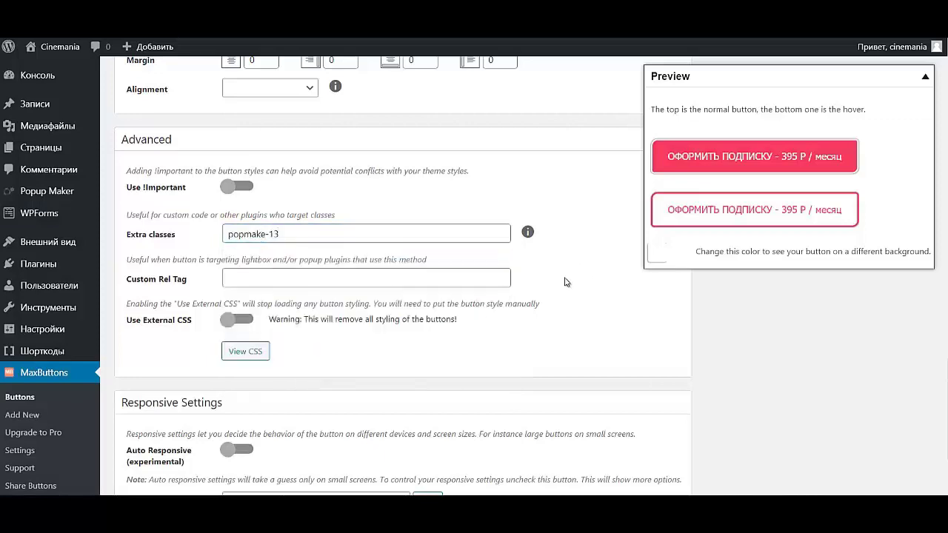
scroll(344, 310, down, 2)
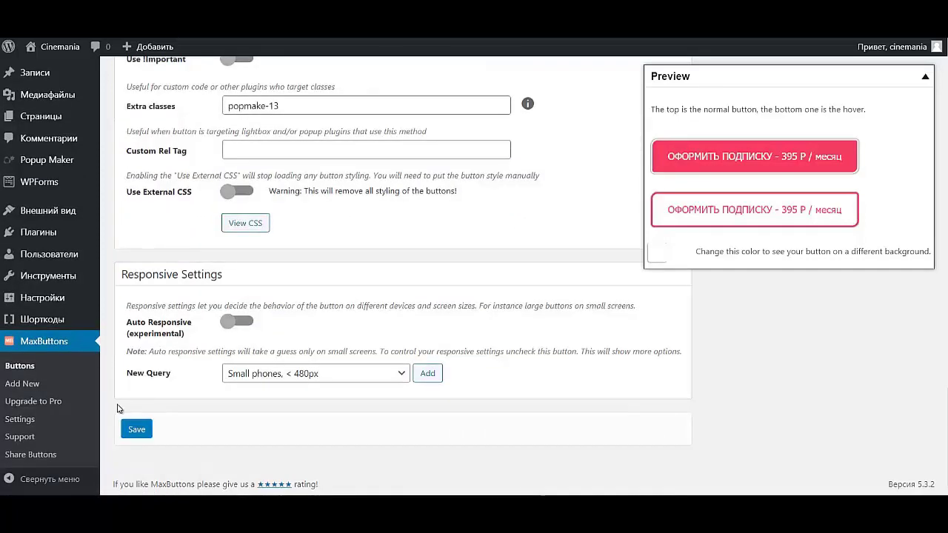
click(130, 426)
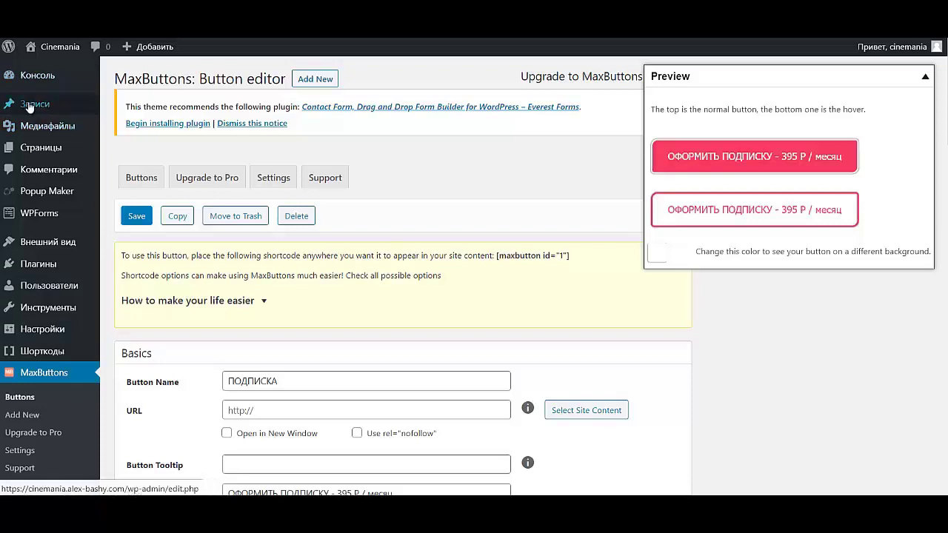
- Trash the Hello world! post under Записи, then go to the Рубрики page
mouse_move(31, 108)
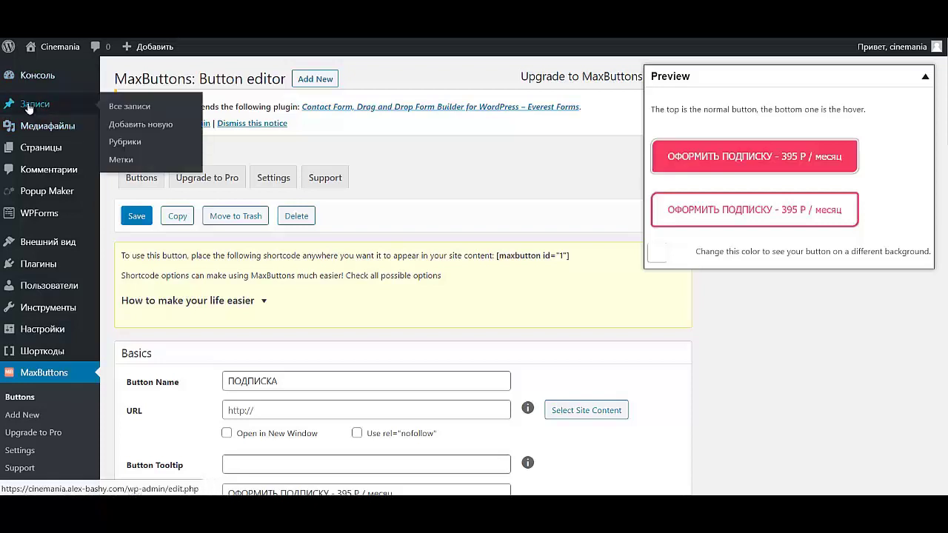
click(28, 107)
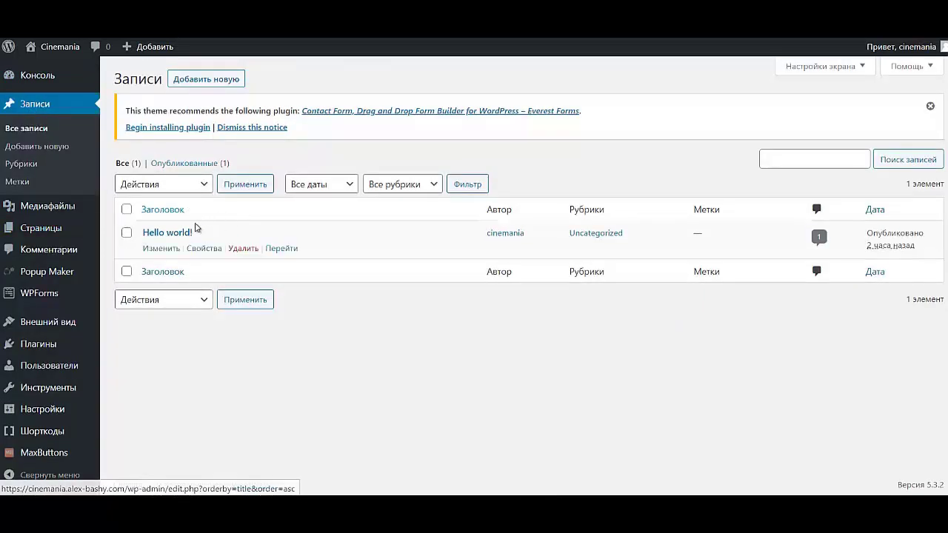
click(243, 248)
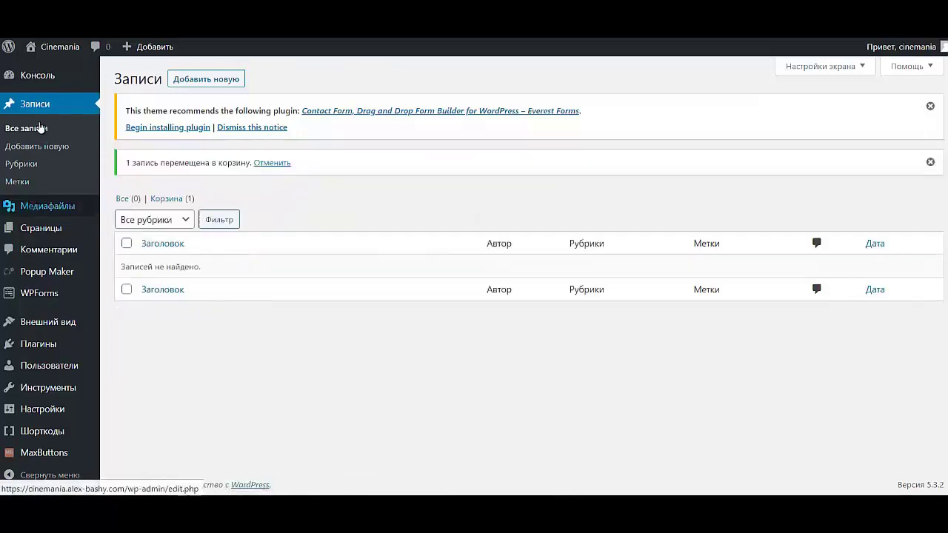
click(21, 164)
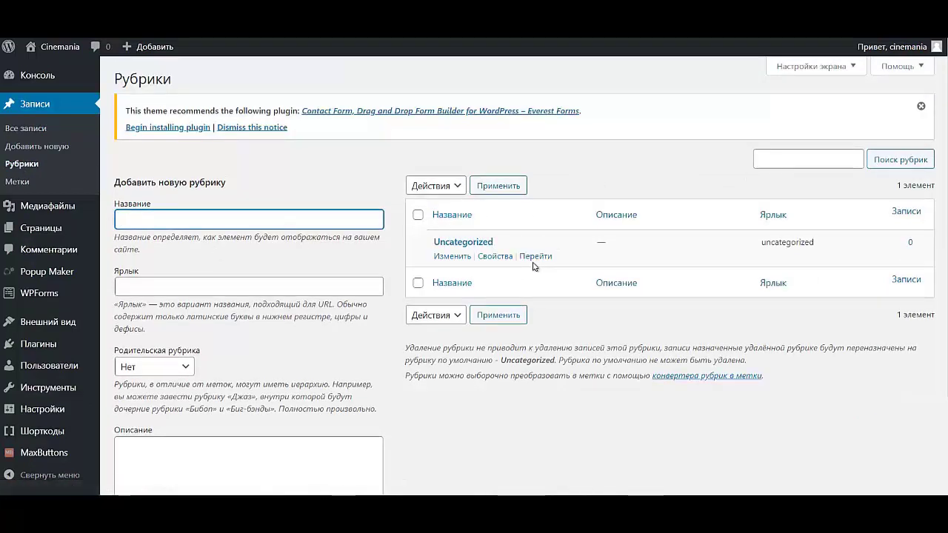
- Edit the Uncategorized category, renaming it to Фэнтези with slug fant
click(445, 257)
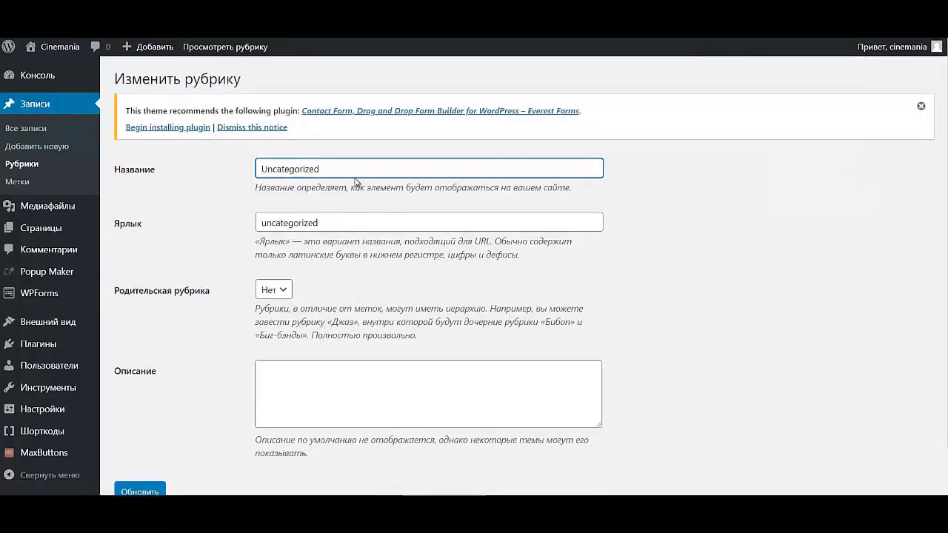
drag(357, 170, 222, 172)
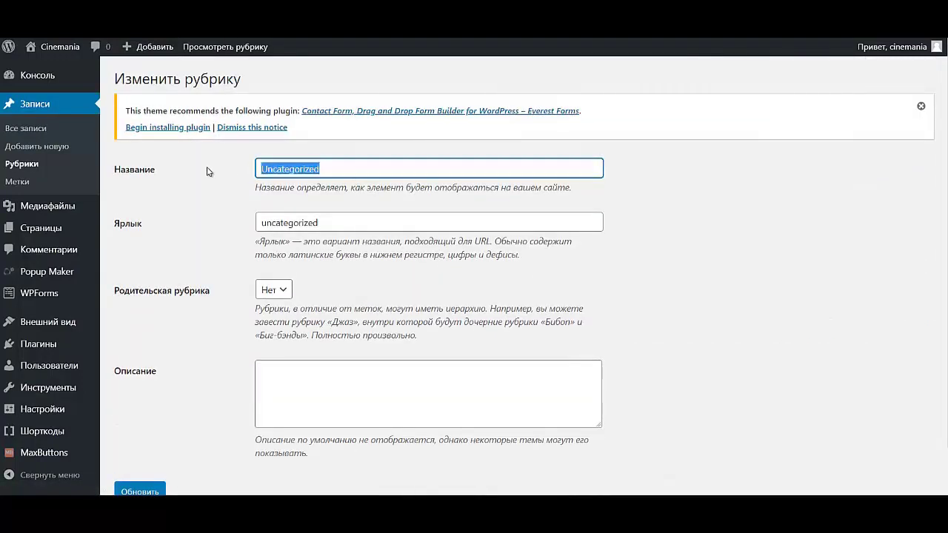
text(Фэ)
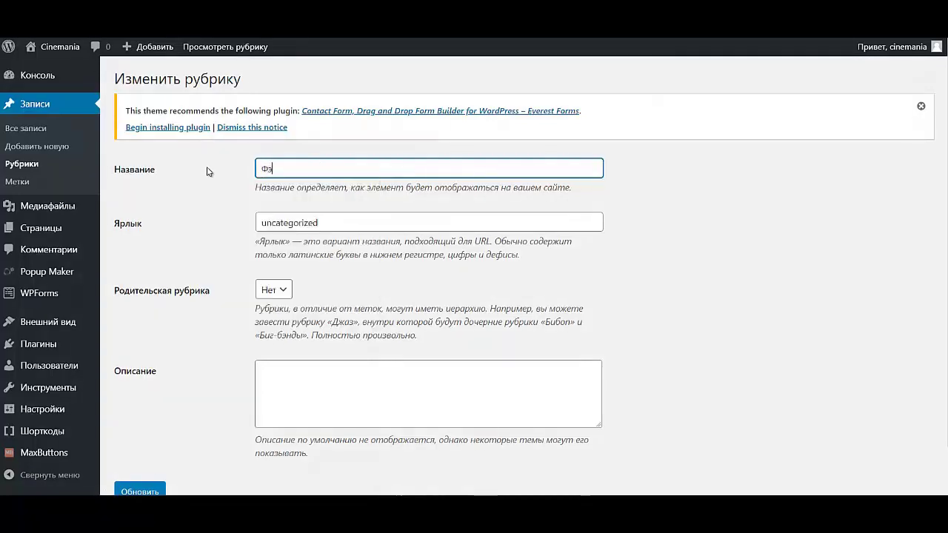
text(нтез)
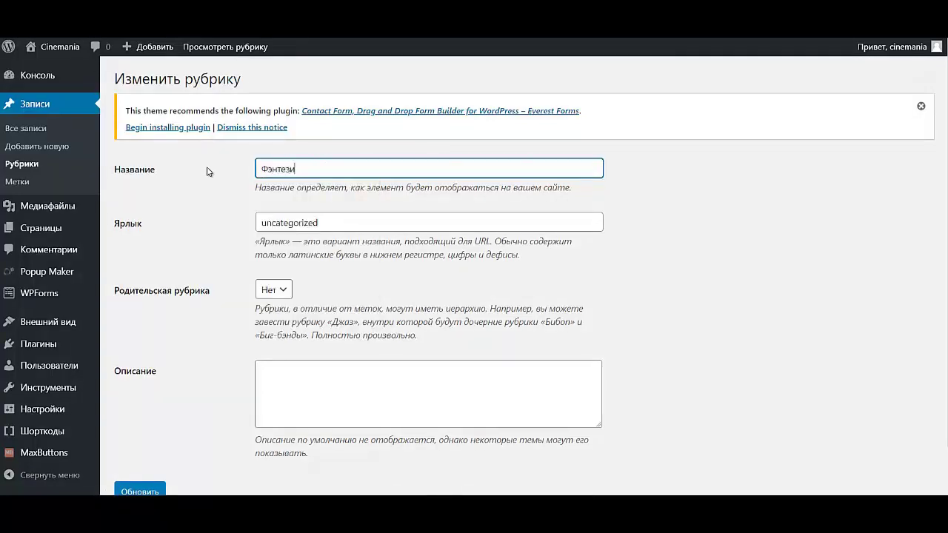
text(и)
drag(323, 222, 206, 232)
key(BackSpace)
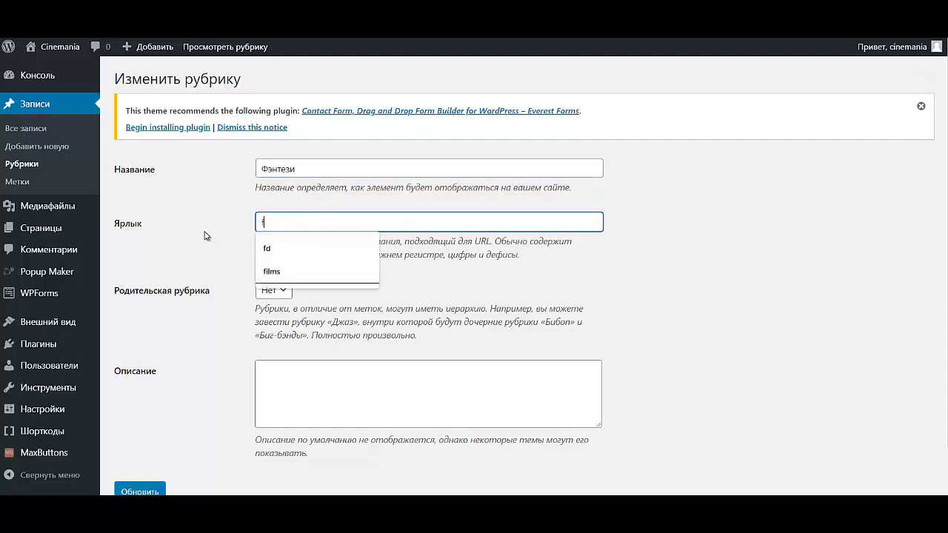
text(fant)
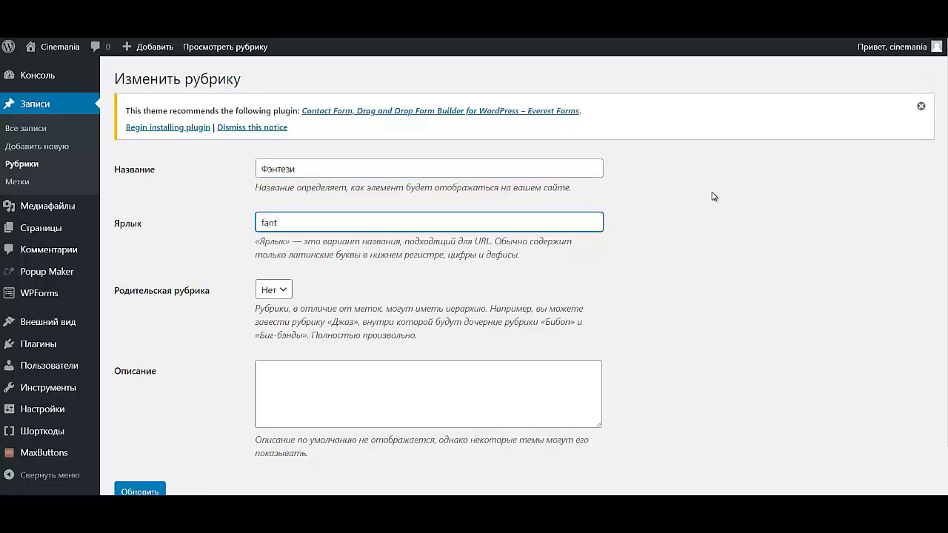
- Save the updated Фэнтези category and go back to the Рубрики list
click(309, 380)
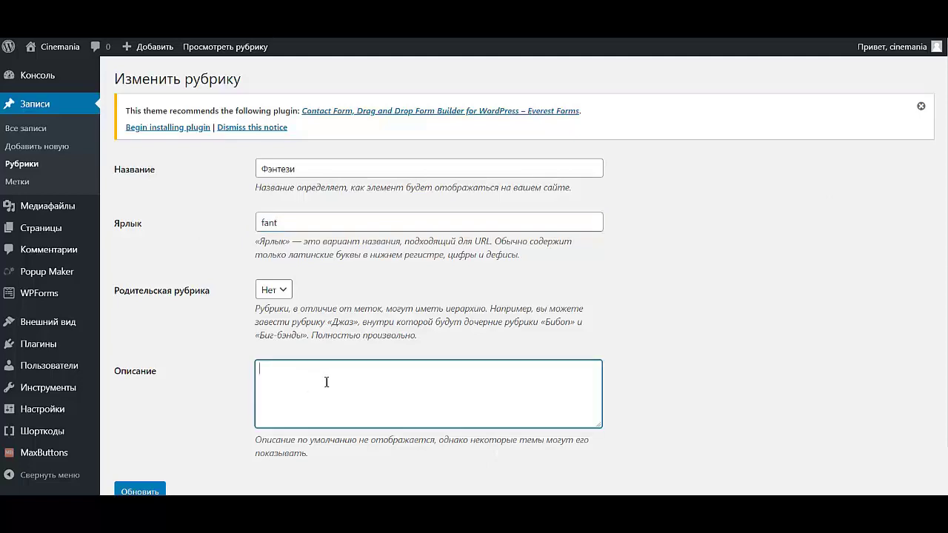
scroll(410, 384, down, 1)
scroll(406, 382, up, 1)
scroll(144, 479, down, 1)
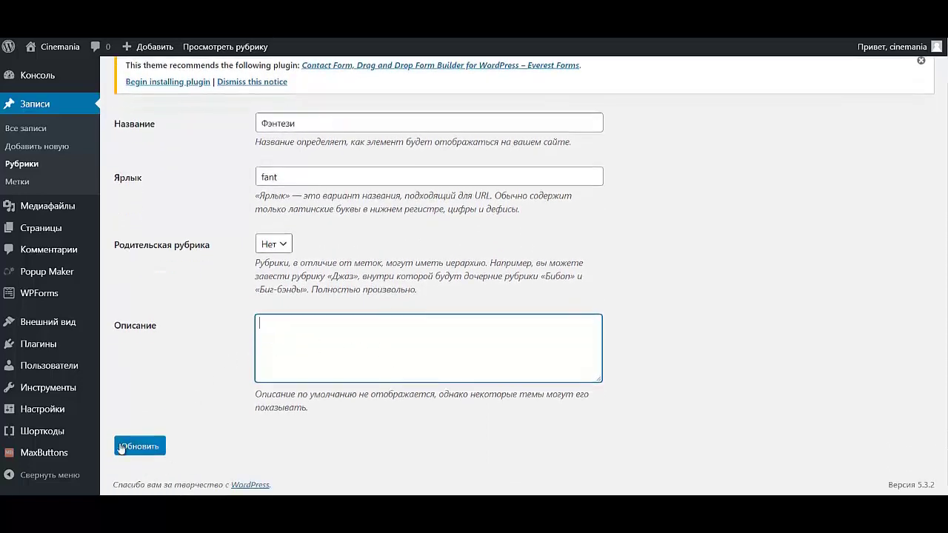
click(139, 446)
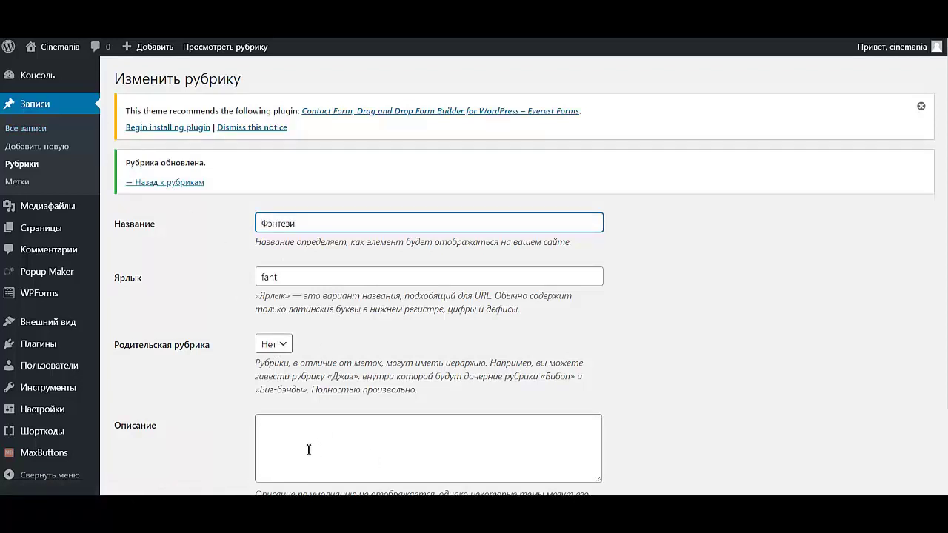
click(165, 191)
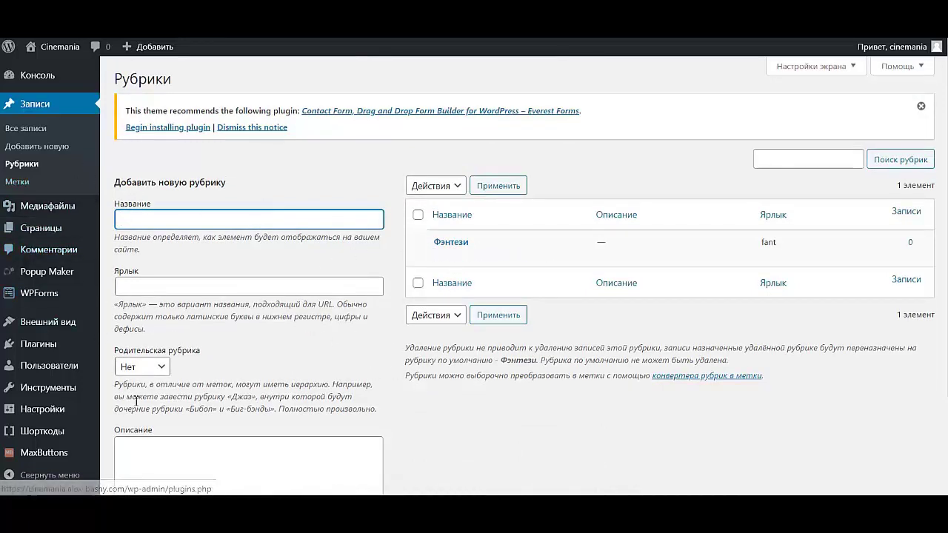
- Enter Боевики as the new category name, parent Нет, and add it
click(228, 220)
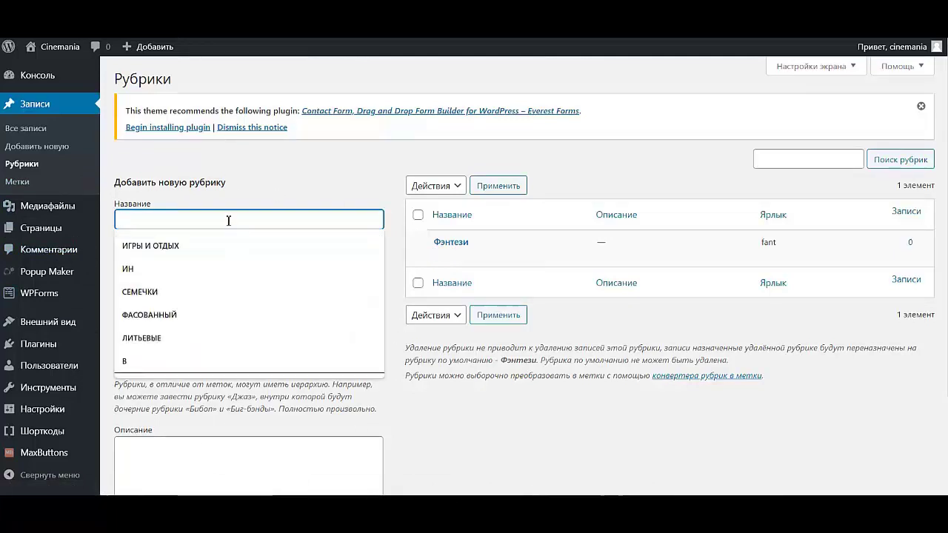
text(<)
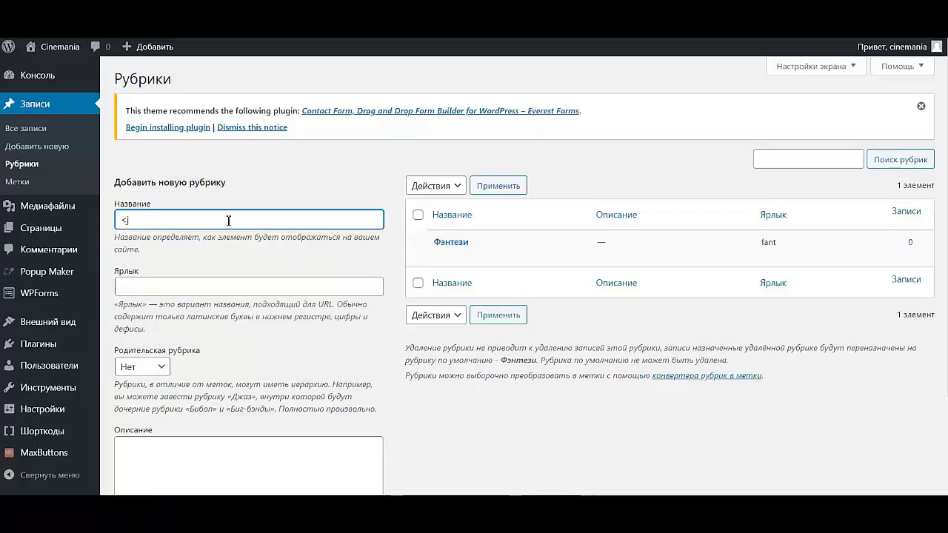
key(BackSpace)
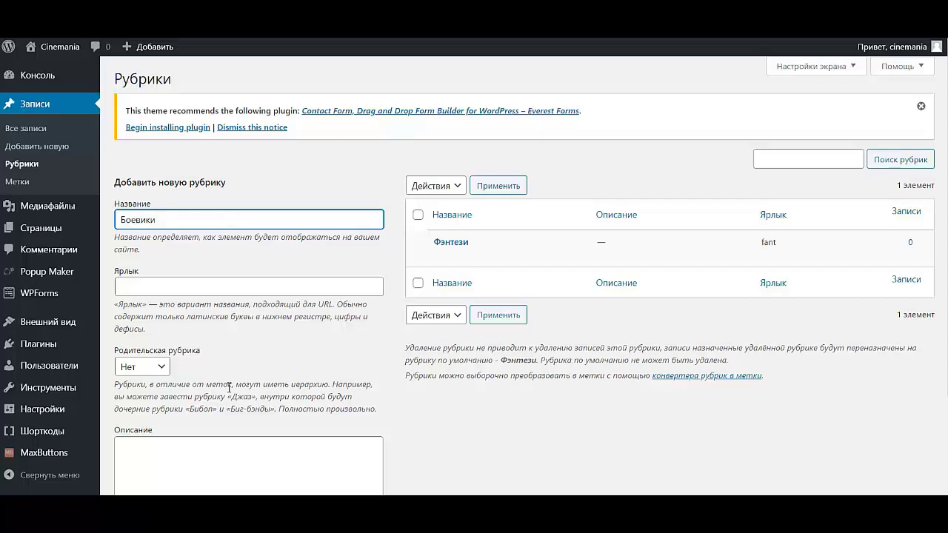
scroll(304, 329, down, 3)
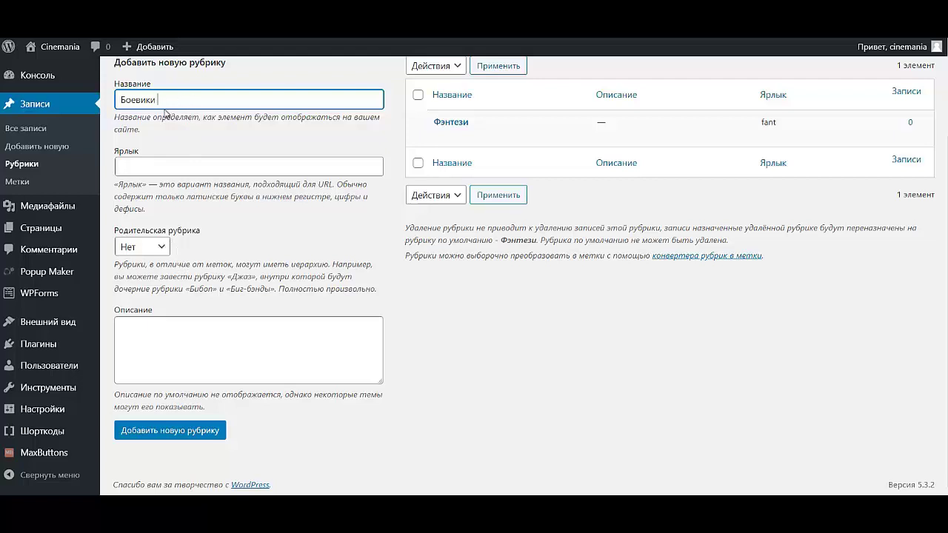
text(2020 года)
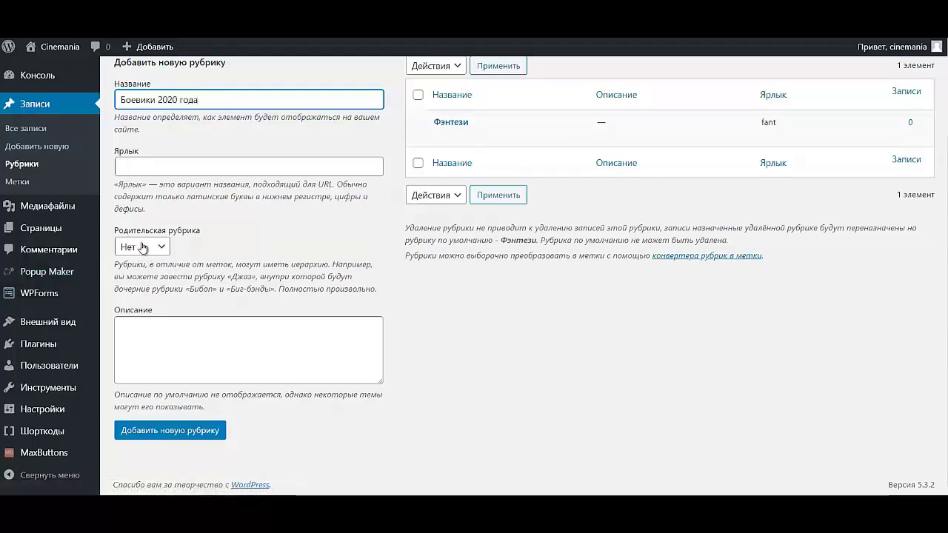
drag(200, 100, 157, 101)
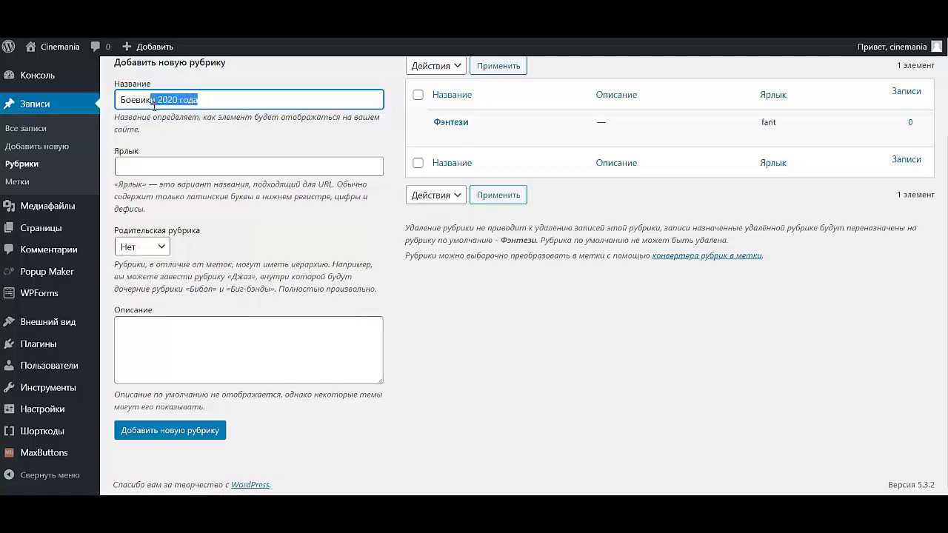
key(BackSpace)
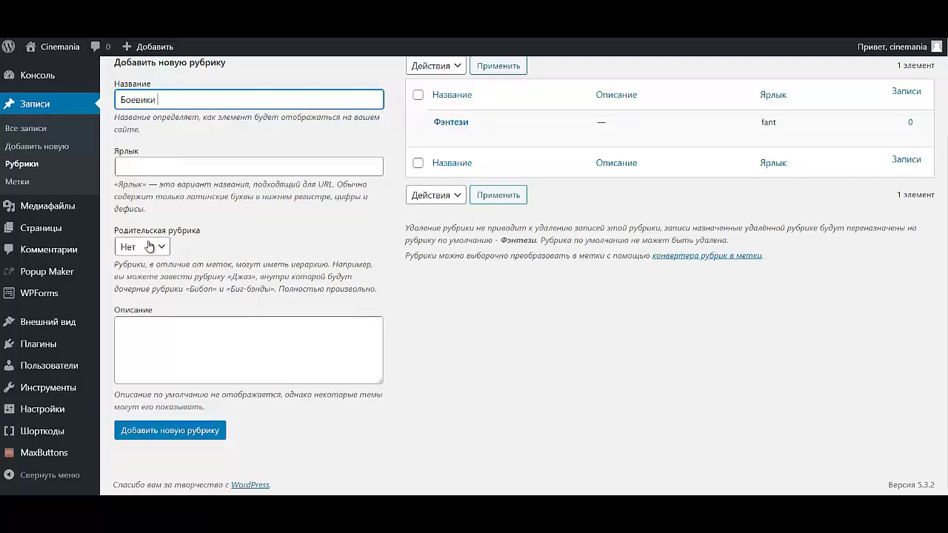
click(171, 435)
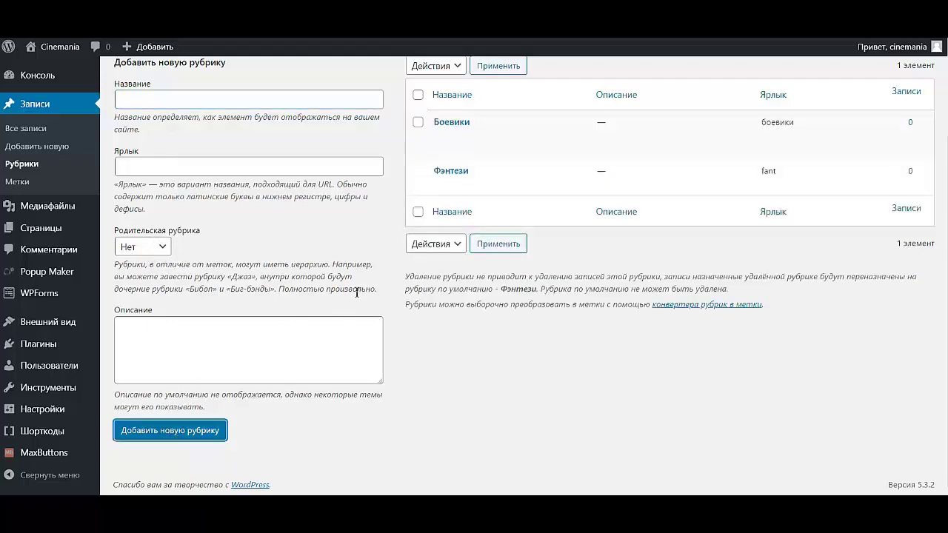
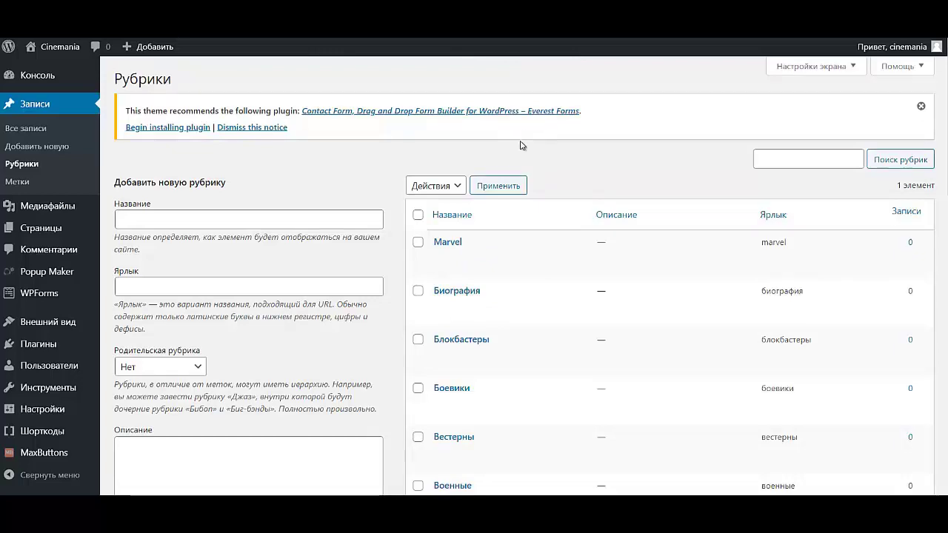
- Add the Фильмы category on the Рубрики page
scroll(600, 252, down, 3)
scroll(593, 250, down, 8)
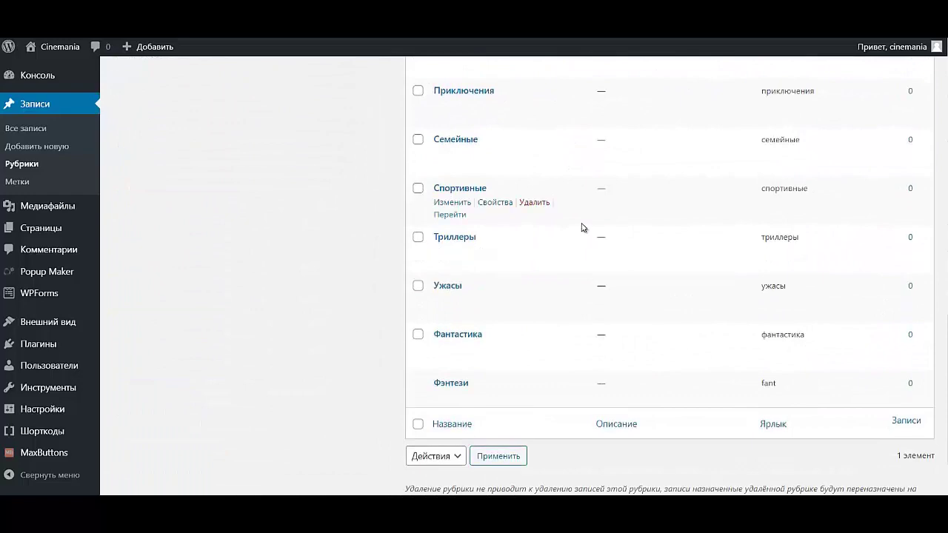
scroll(582, 226, up, 15)
scroll(579, 222, up, 3)
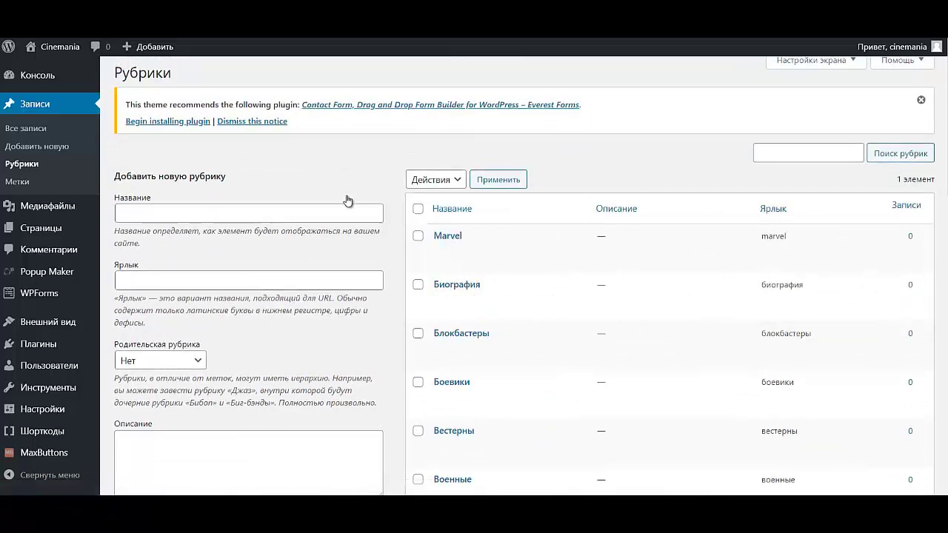
click(215, 212)
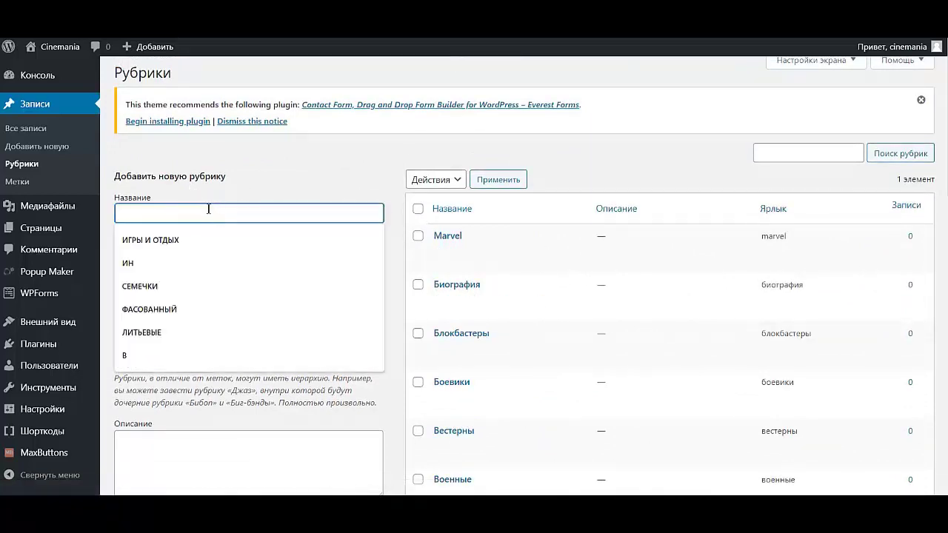
text(Фильмы)
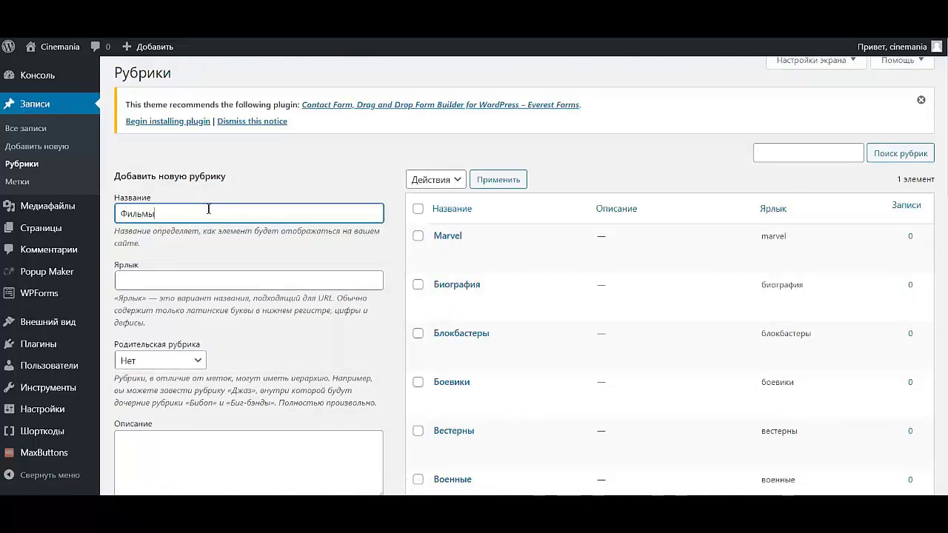
scroll(205, 252, down, 4)
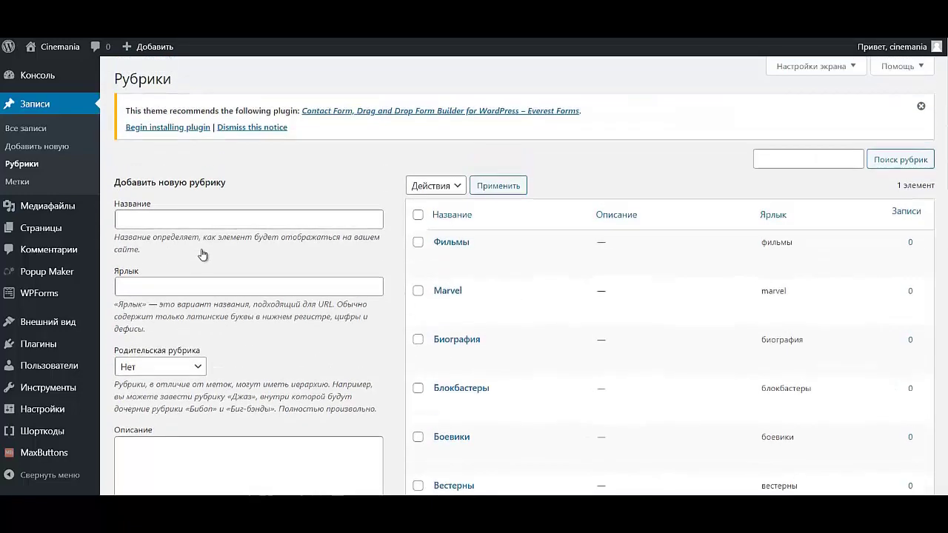
click(200, 220)
- Add the Сериалы and Мультфильмы categories
text(М)
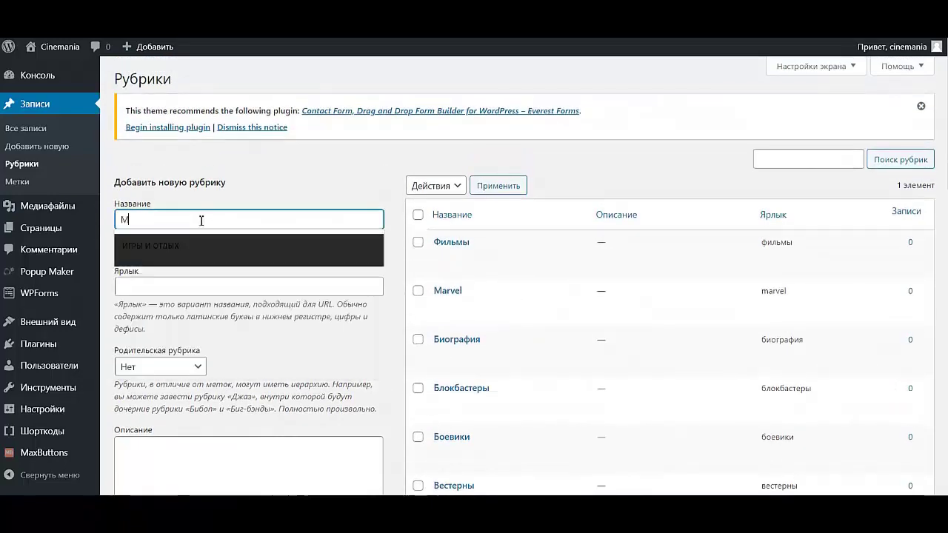
key(BackSpace)
text(Сериалы)
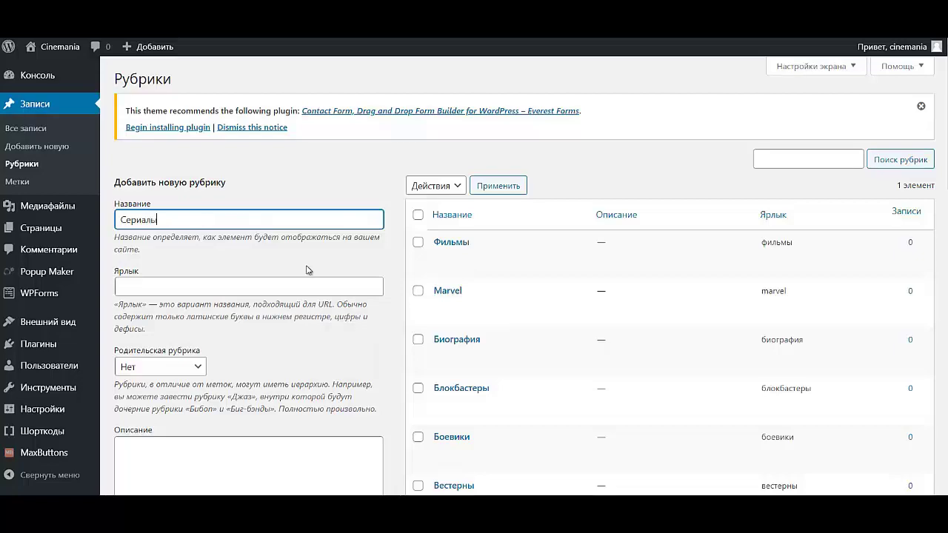
scroll(288, 271, down, 4)
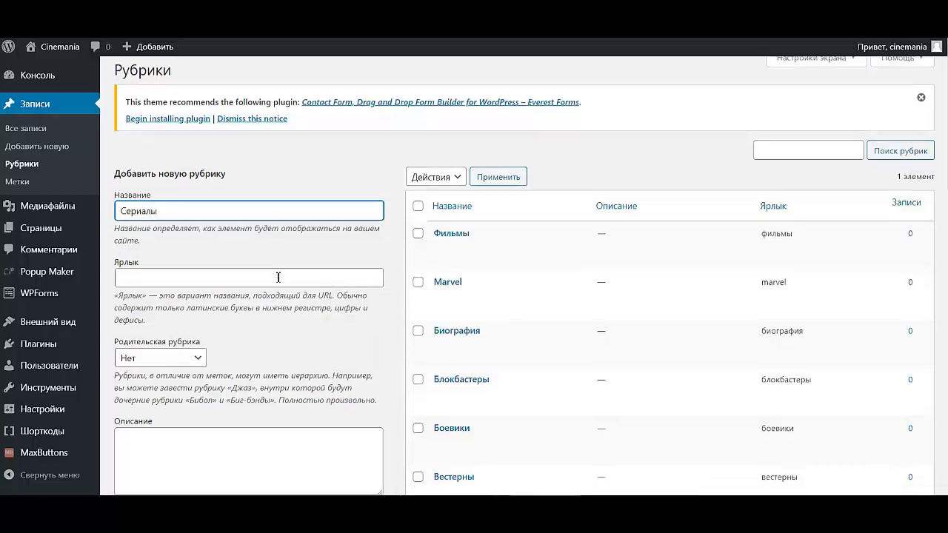
click(212, 231)
scroll(219, 263, up, 2)
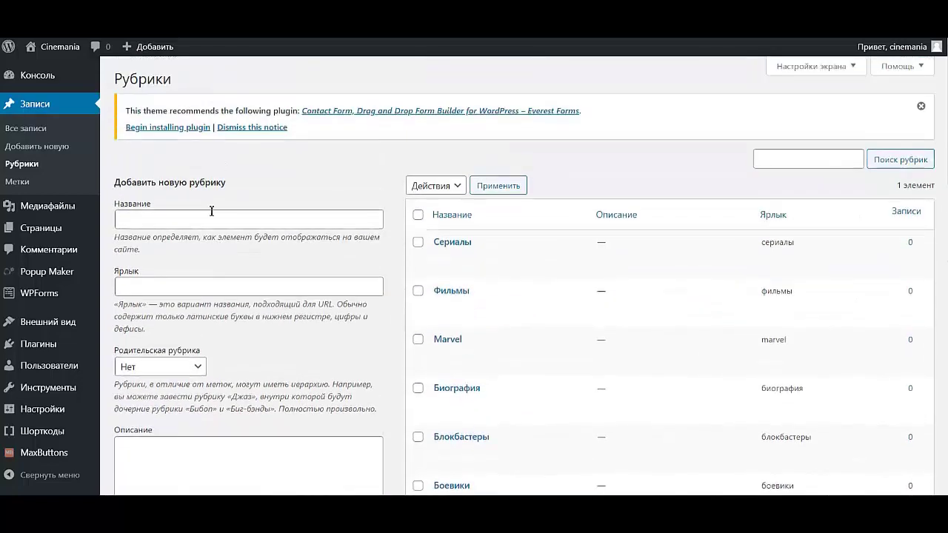
click(214, 213)
text(Мультфильмы)
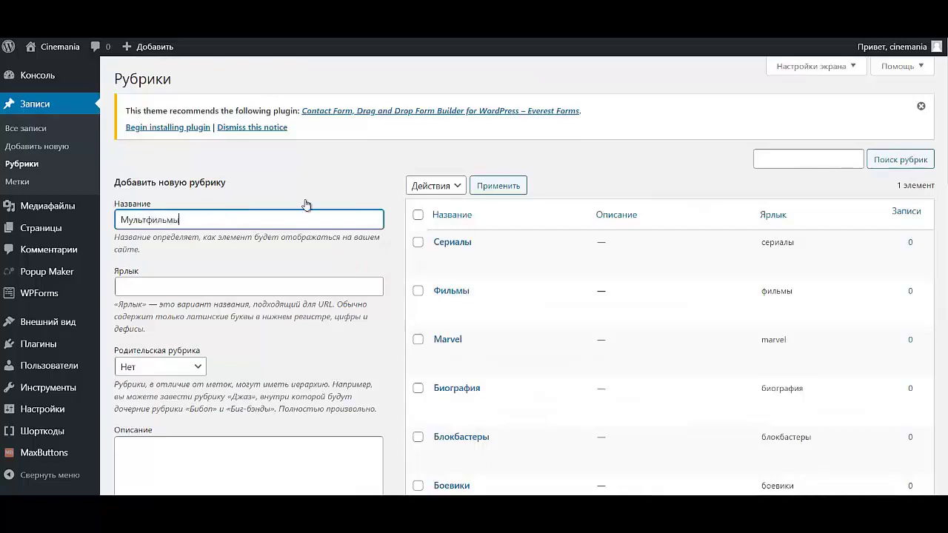
scroll(250, 272, down, 5)
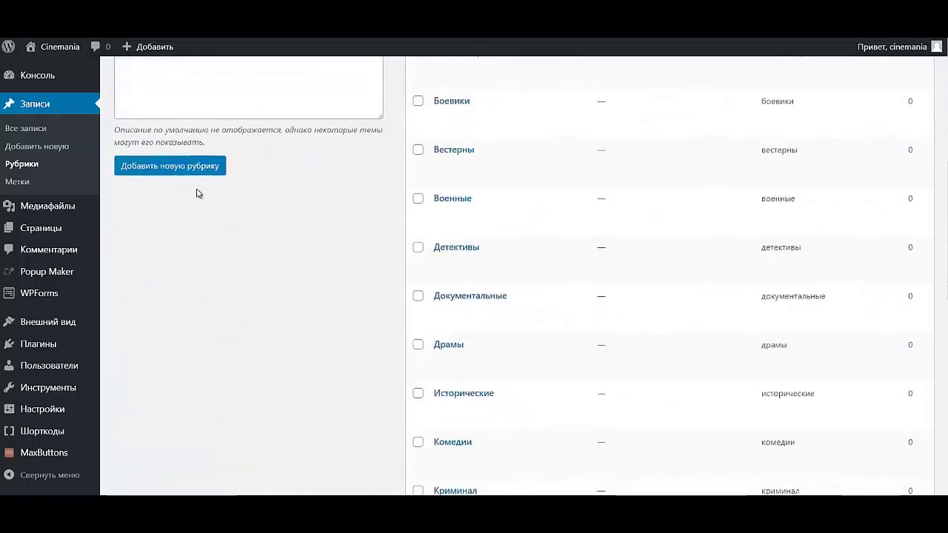
click(201, 167)
scroll(211, 196, up, 5)
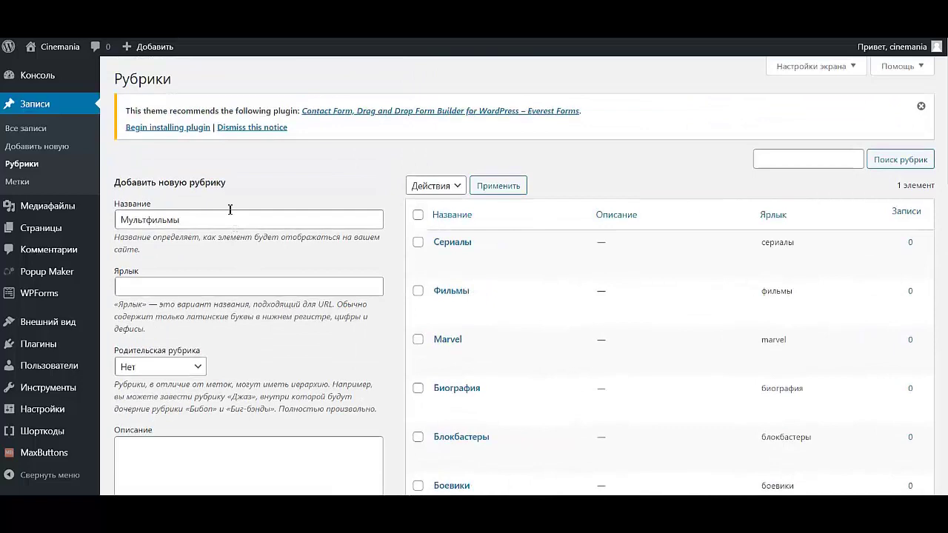
- Add the Аниме and Скоро в кино categories
click(223, 215)
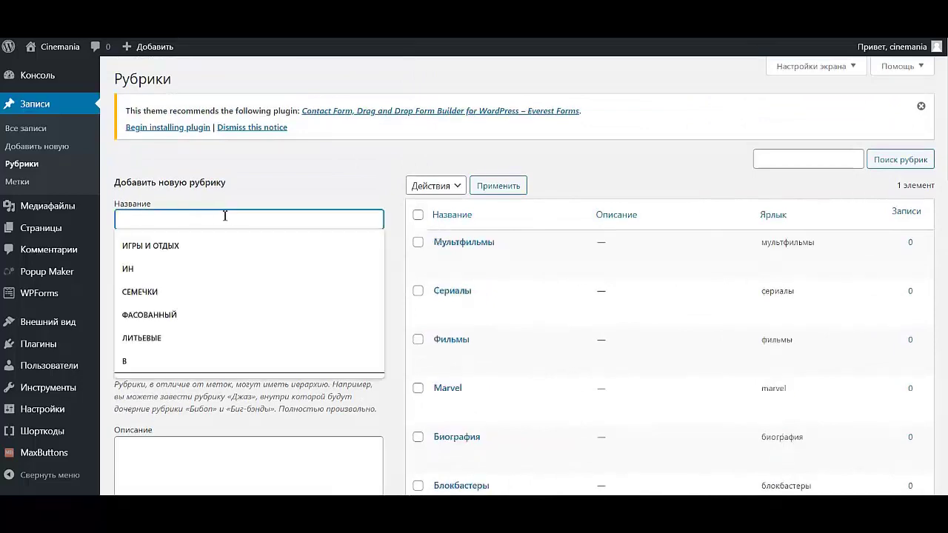
text(Аниме)
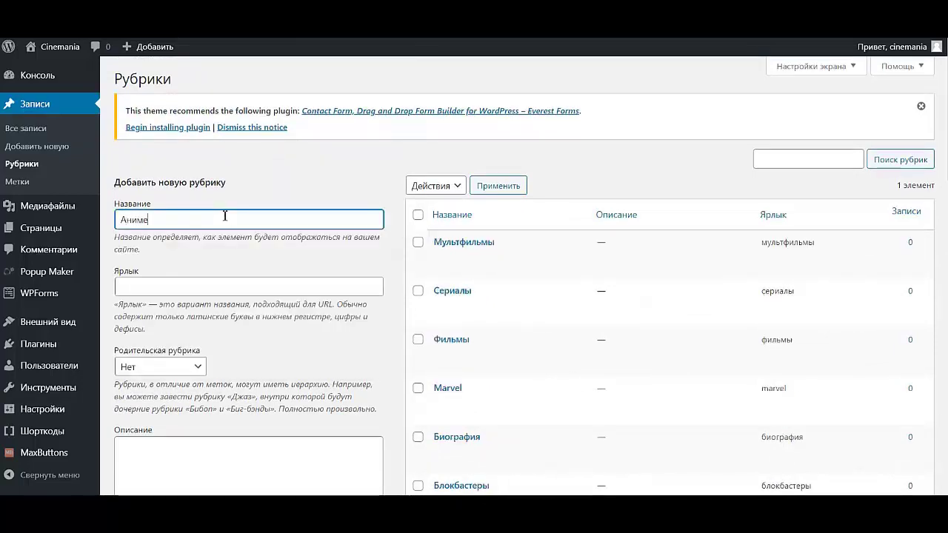
scroll(312, 291, down, 5)
click(209, 179)
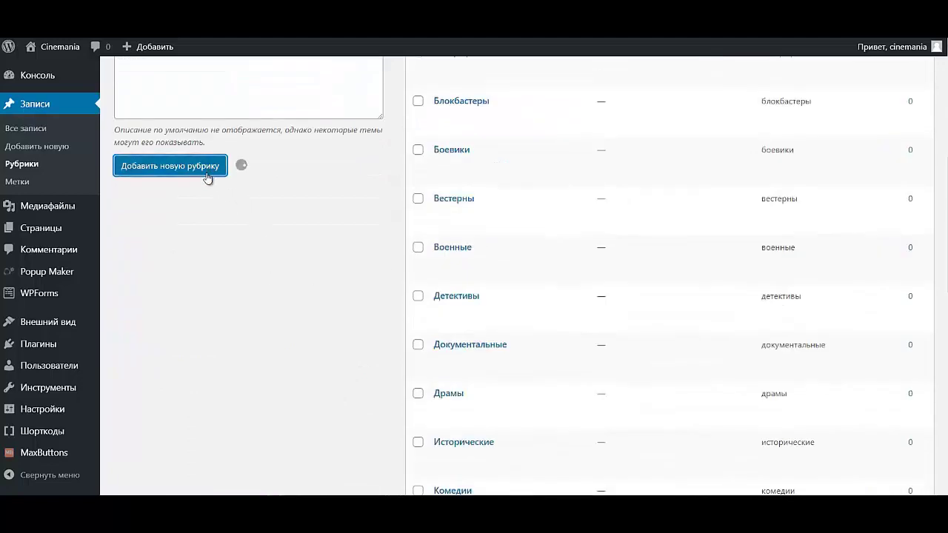
scroll(210, 193, up, 5)
click(215, 220)
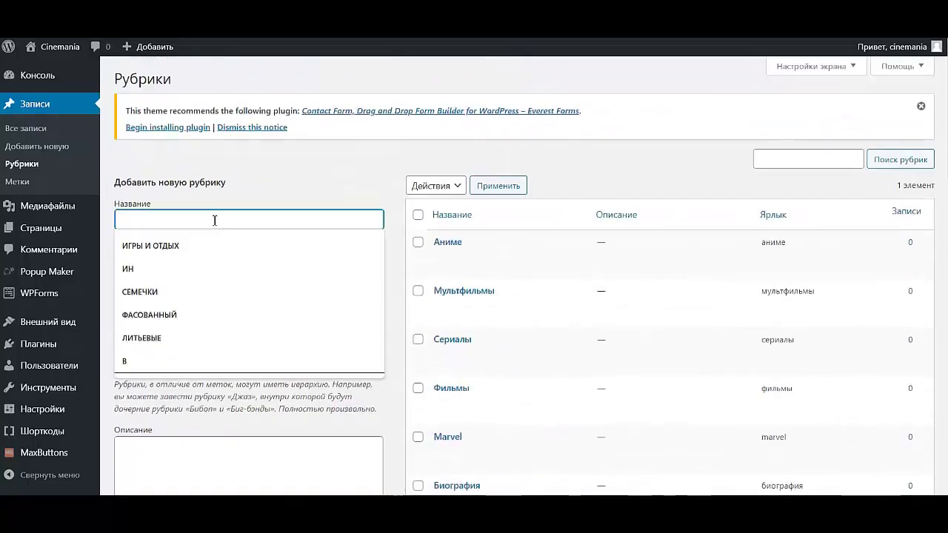
text(Скоро в кино)
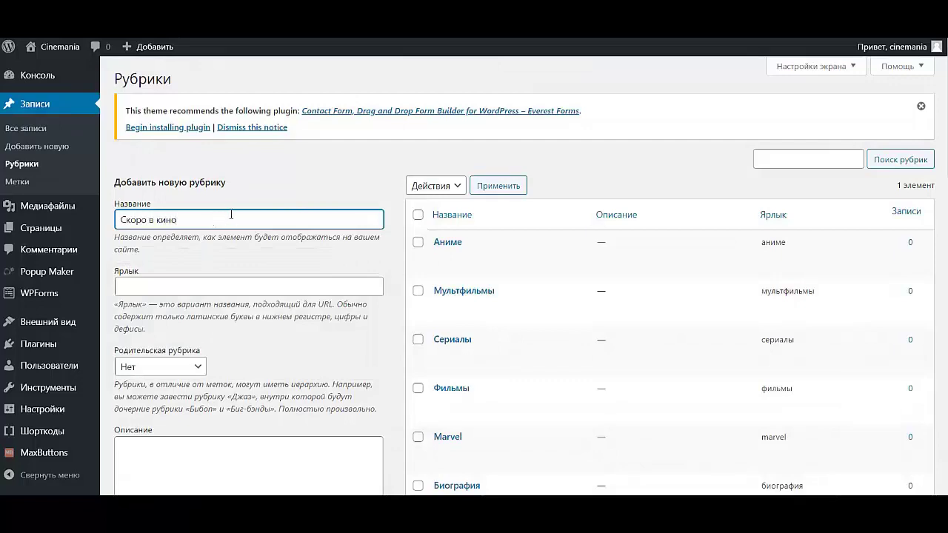
scroll(185, 244, down, 4)
click(170, 231)
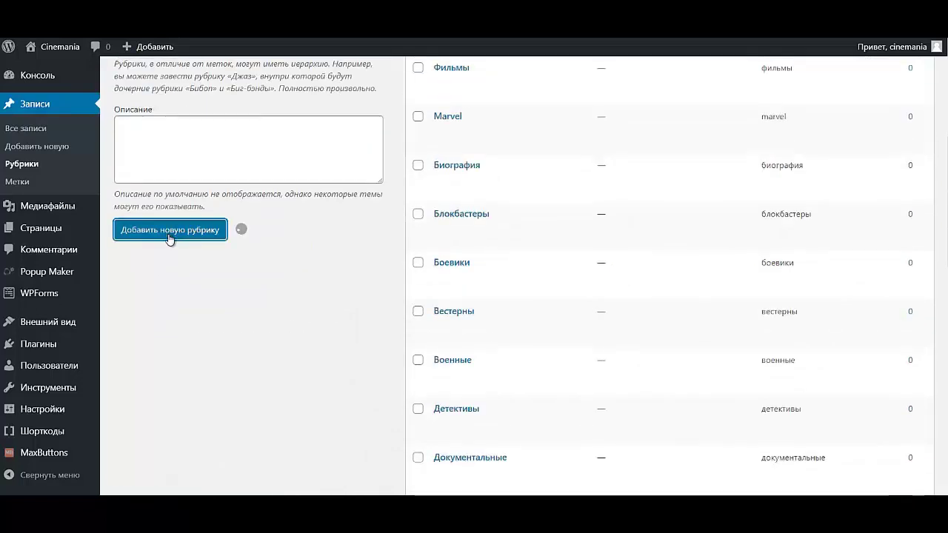
scroll(185, 226, up, 4)
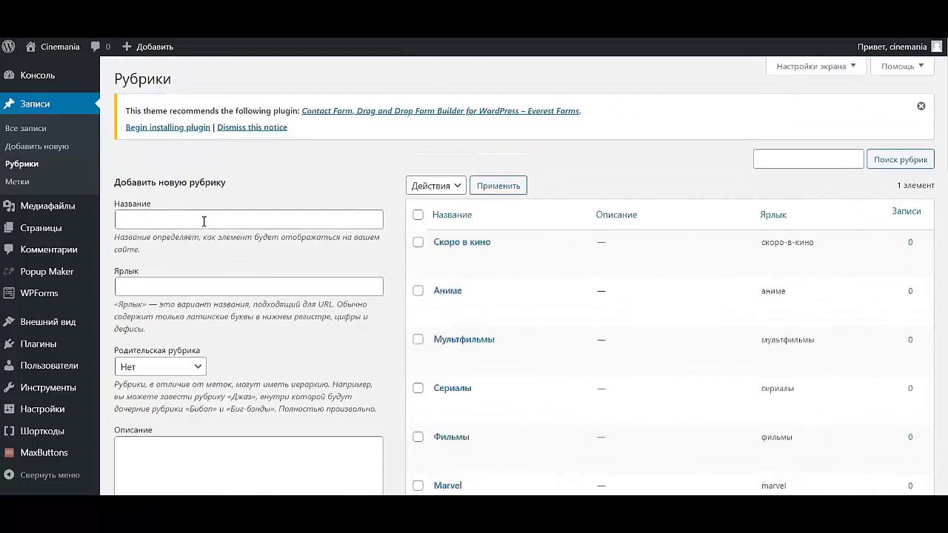
- Add the Новинки 2020 category
click(205, 221)
text(Нови)
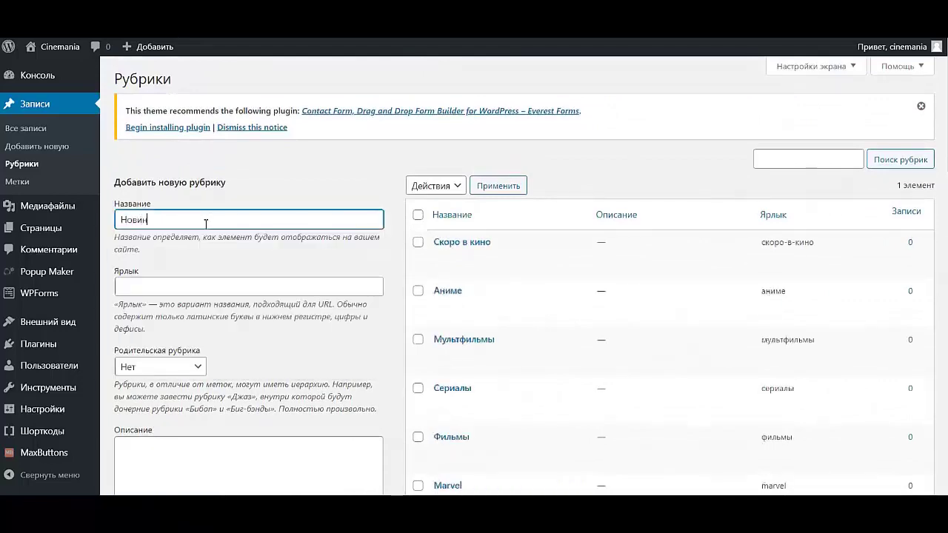
text(нки 2020)
scroll(221, 227, down, 5)
click(195, 169)
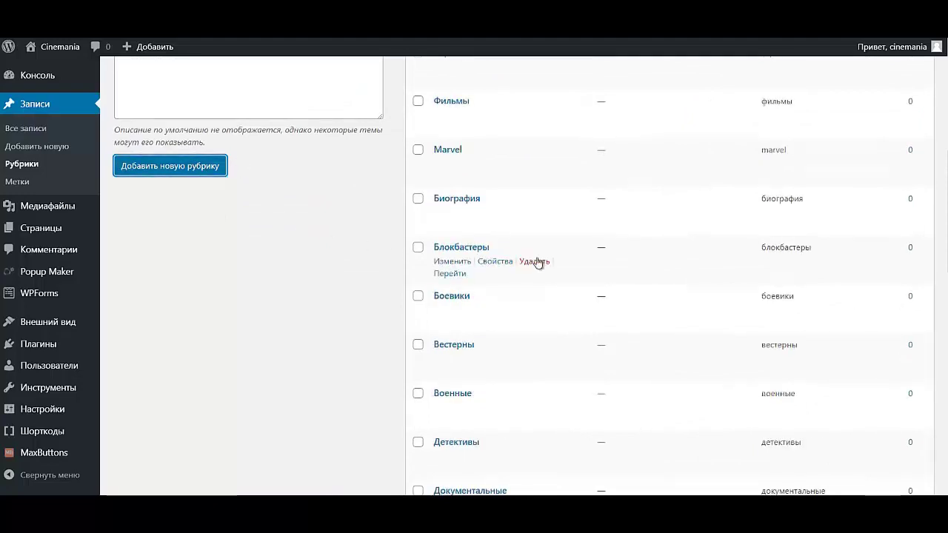
scroll(584, 277, up, 5)
scroll(607, 295, down, 1)
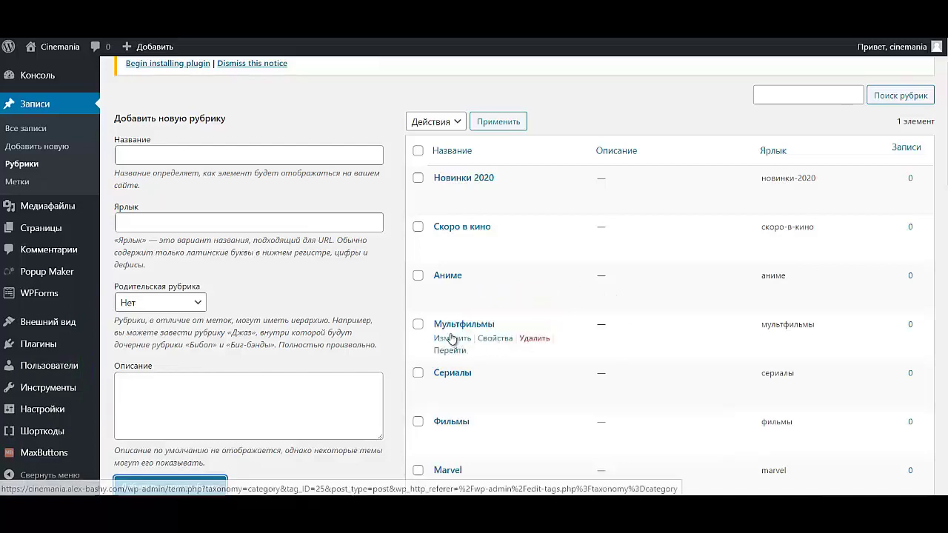
- Go to Записи > Все записи and start a new post with Добавить новую
scroll(450, 338, down, 7)
scroll(423, 332, up, 7)
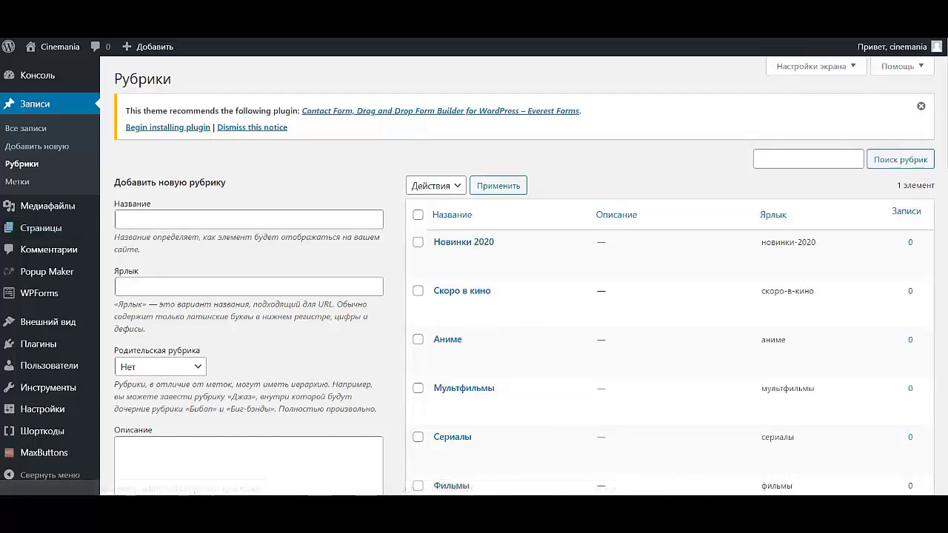
click(26, 130)
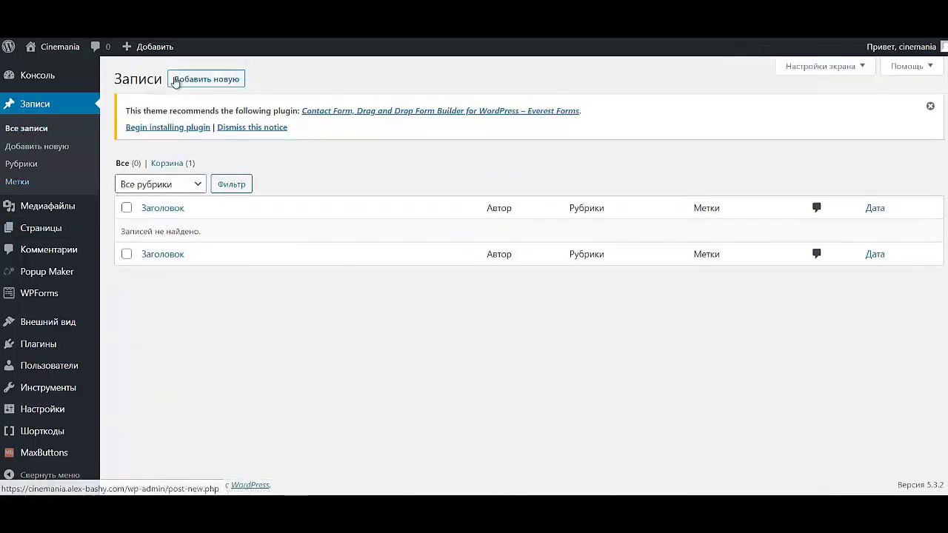
click(194, 81)
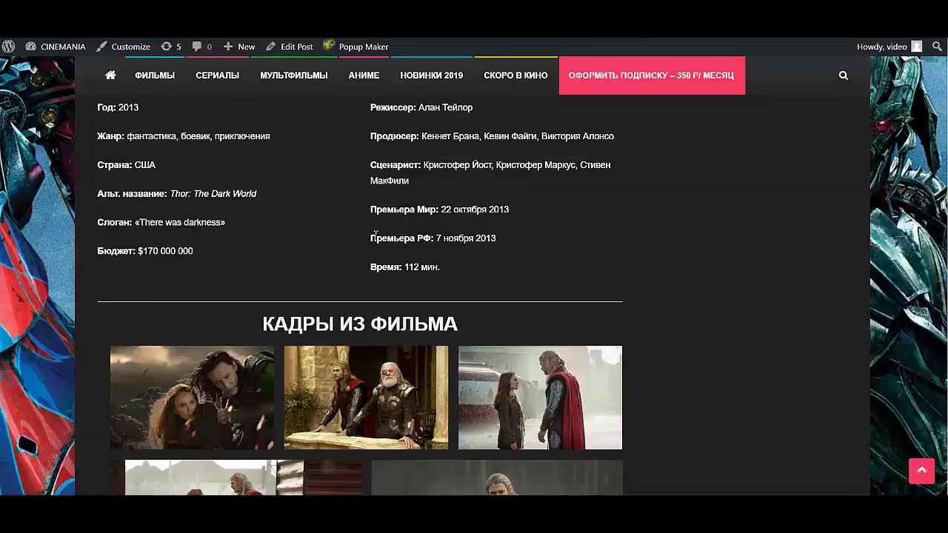
- Copy the title ТОР 2: ЦАРСТВО ТЬМЫ from the published Thor movie page
scroll(167, 416, up, 10)
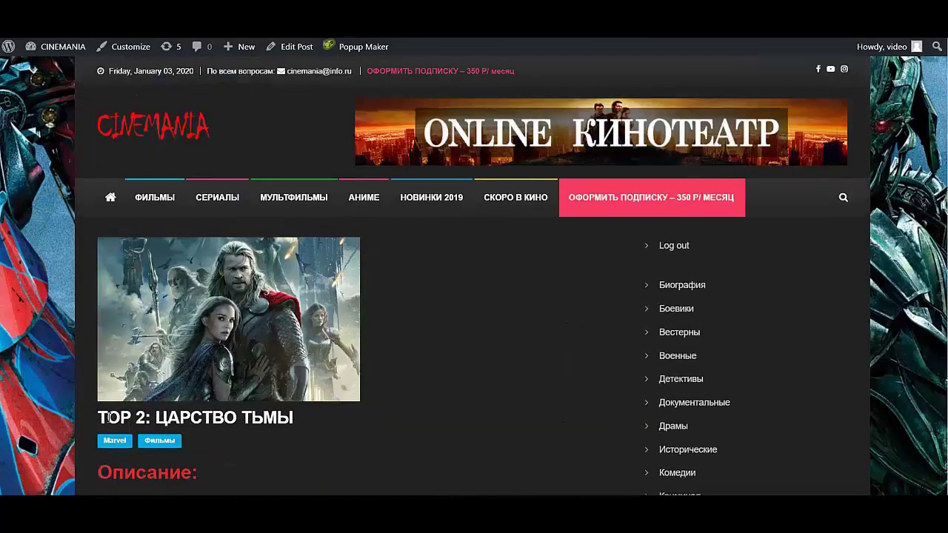
drag(92, 419, 296, 419)
key(ctrl+c)
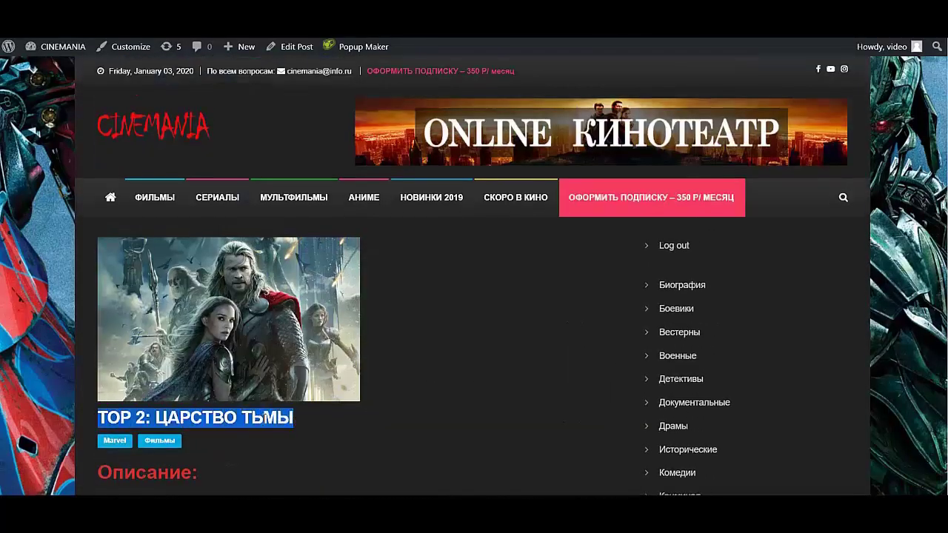
click(186, 399)
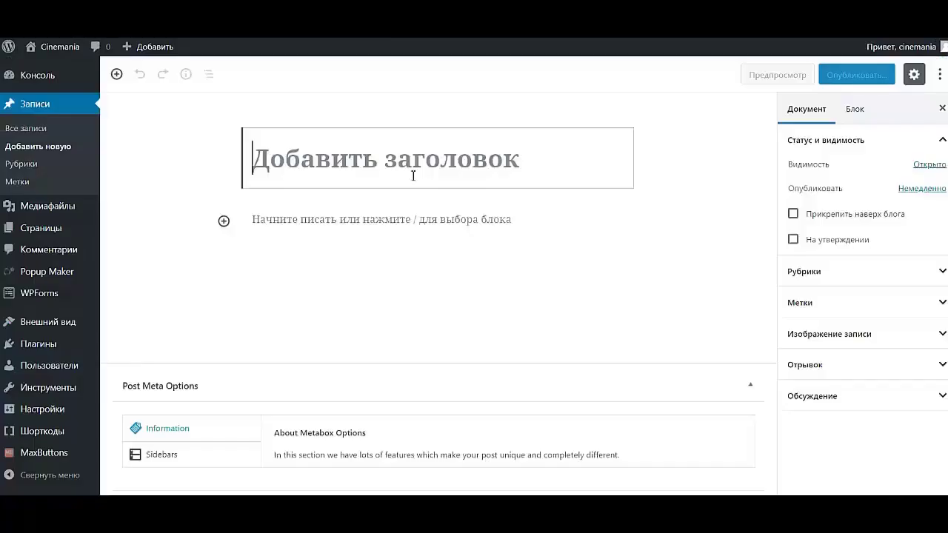
- Paste the title ТОР 2: ЦАРСТВО ТЬМЫ and tick the Marvel category
key(ctrl+v)
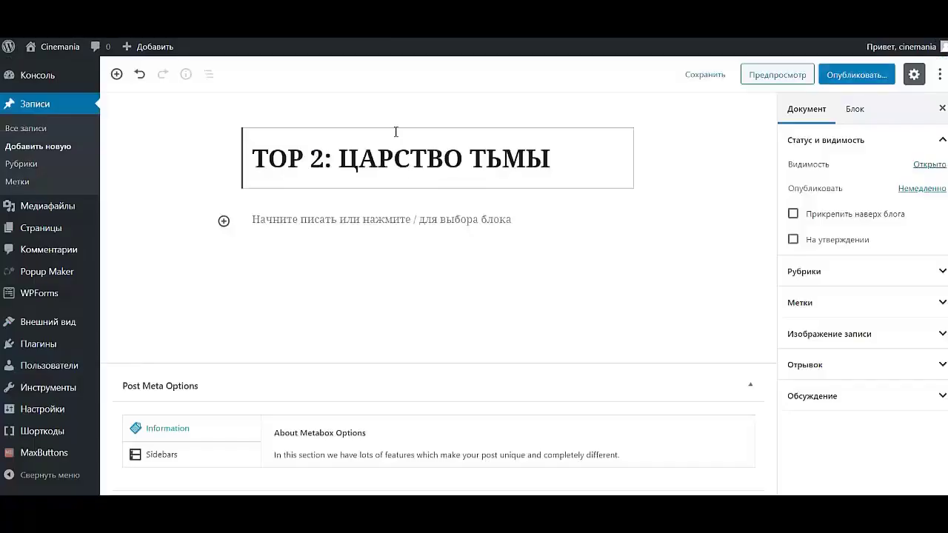
click(824, 274)
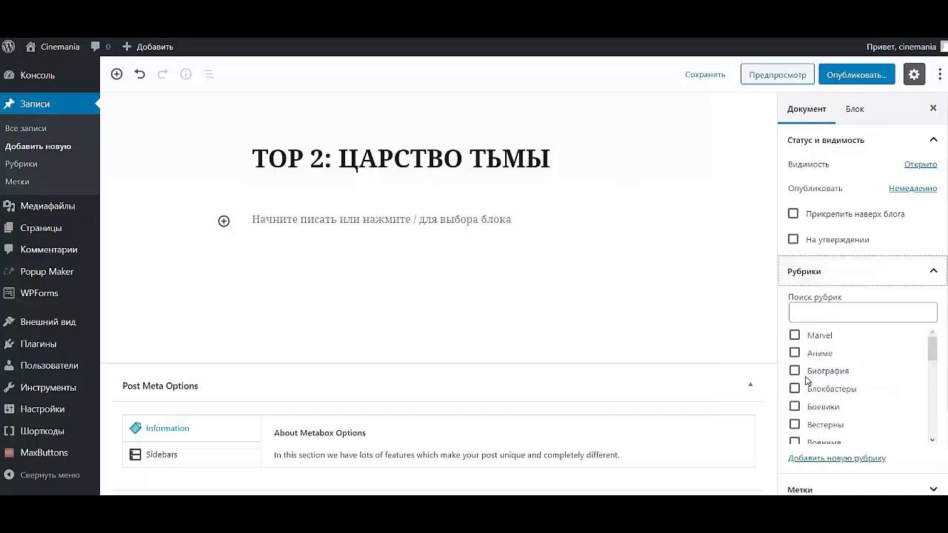
click(796, 336)
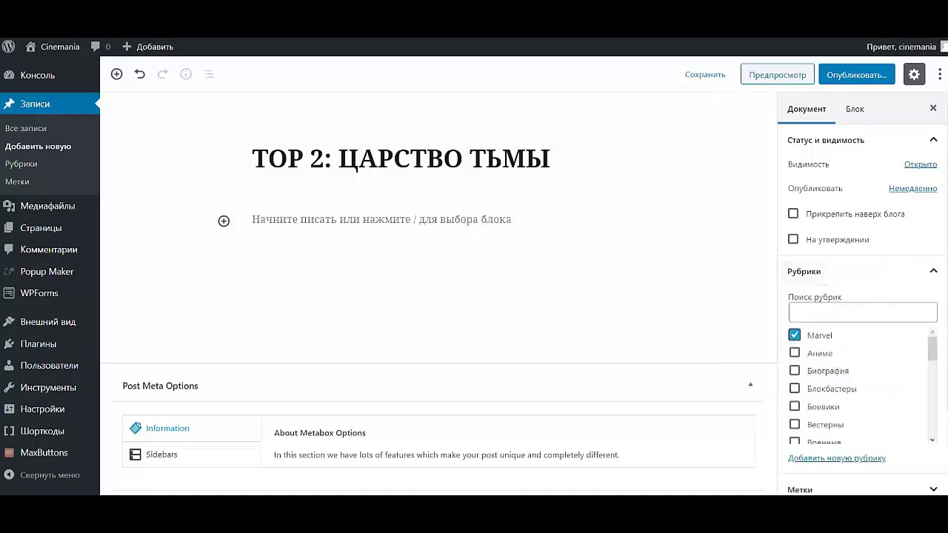
click(794, 389)
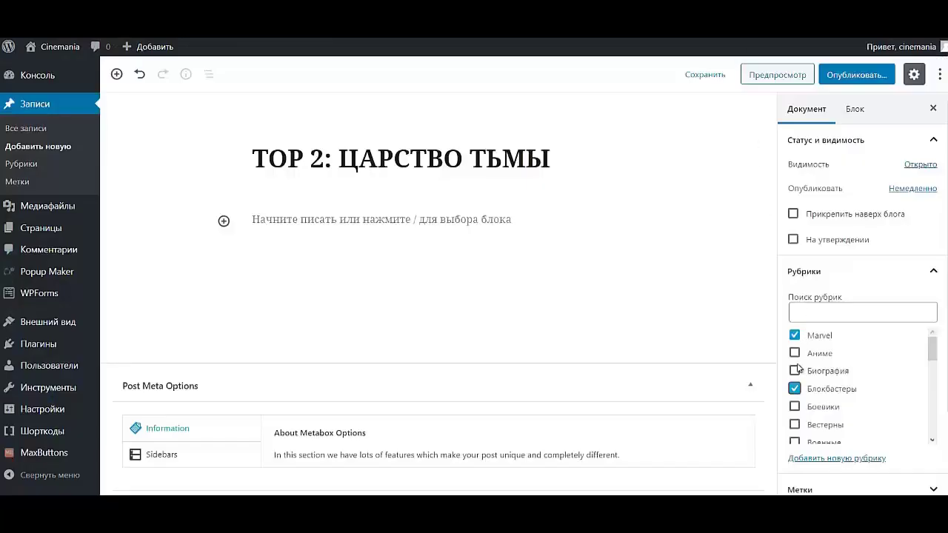
click(795, 389)
- Also tick the Фильмы category, then copy the 'Описание:' heading from the movie page
scroll(803, 381, down, 5)
scroll(807, 381, down, 5)
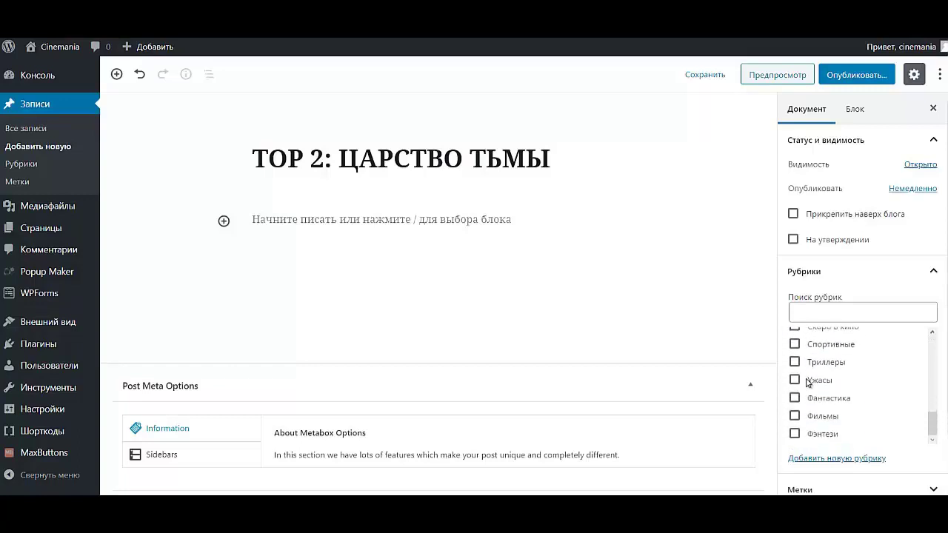
click(801, 416)
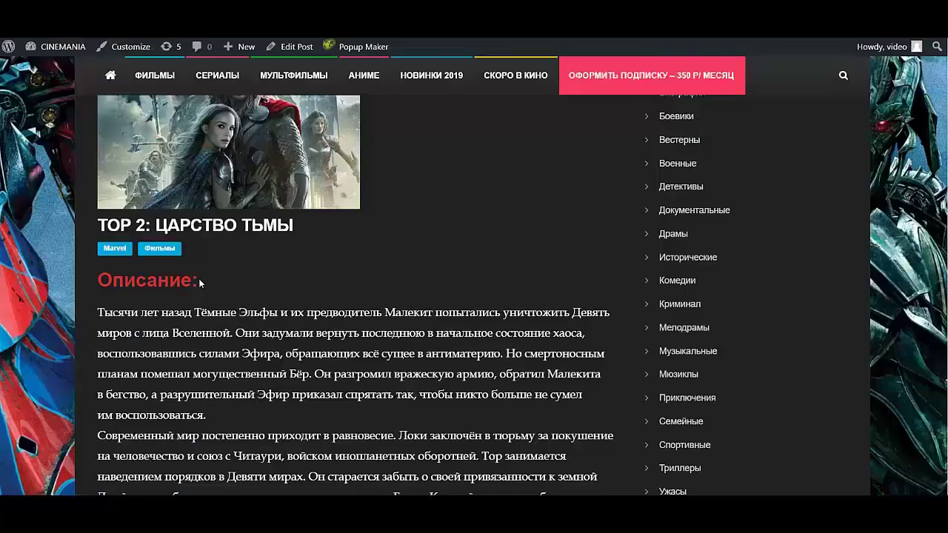
drag(199, 278, 97, 280)
click(122, 259)
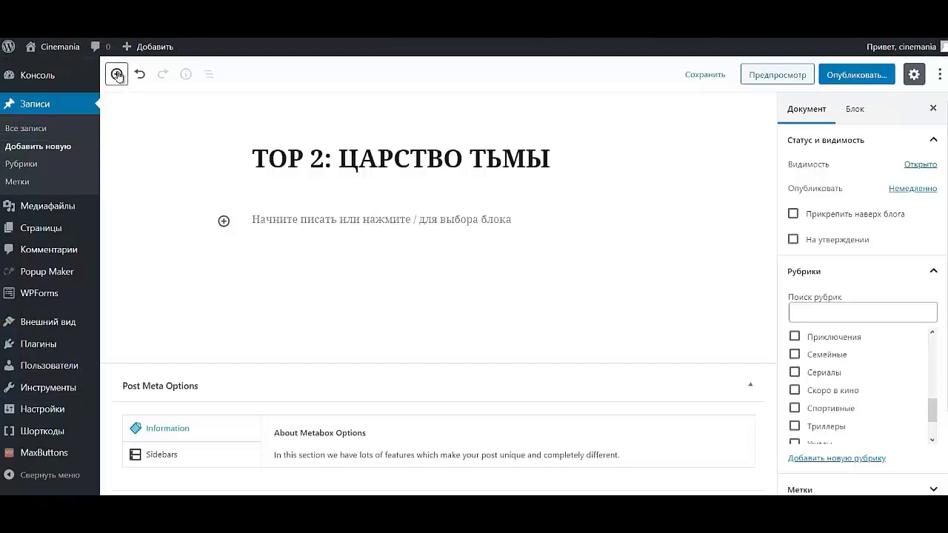
- Insert a heading block reading 'Описание:' below the post title
click(116, 75)
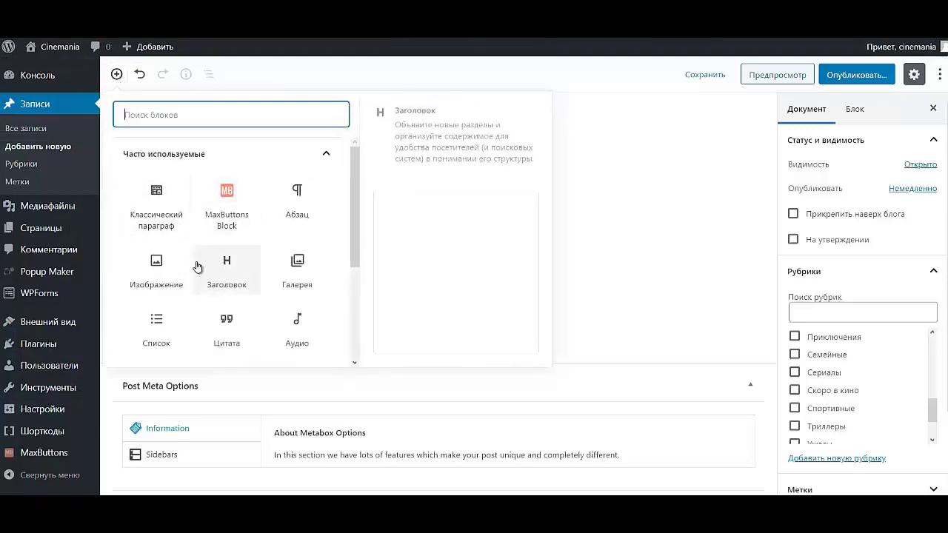
click(226, 270)
click(357, 233)
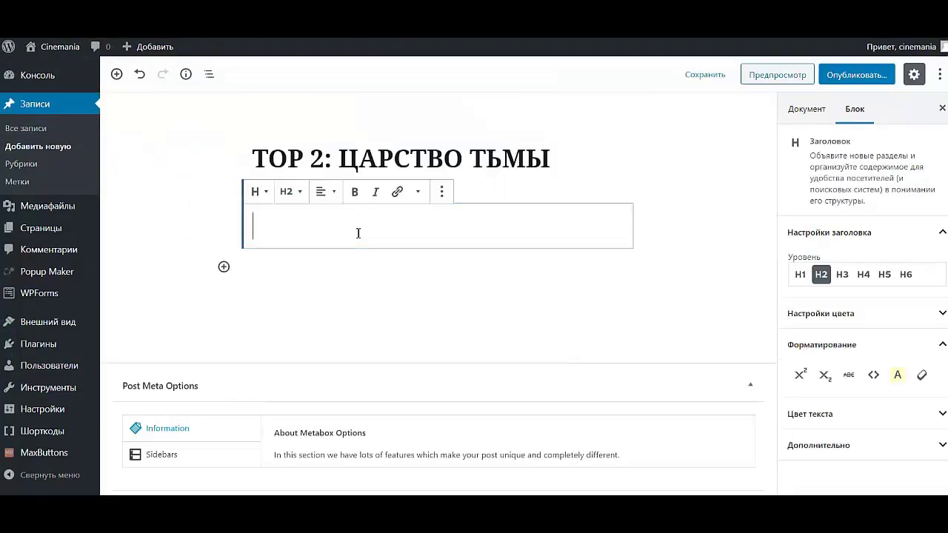
text(Описание:)
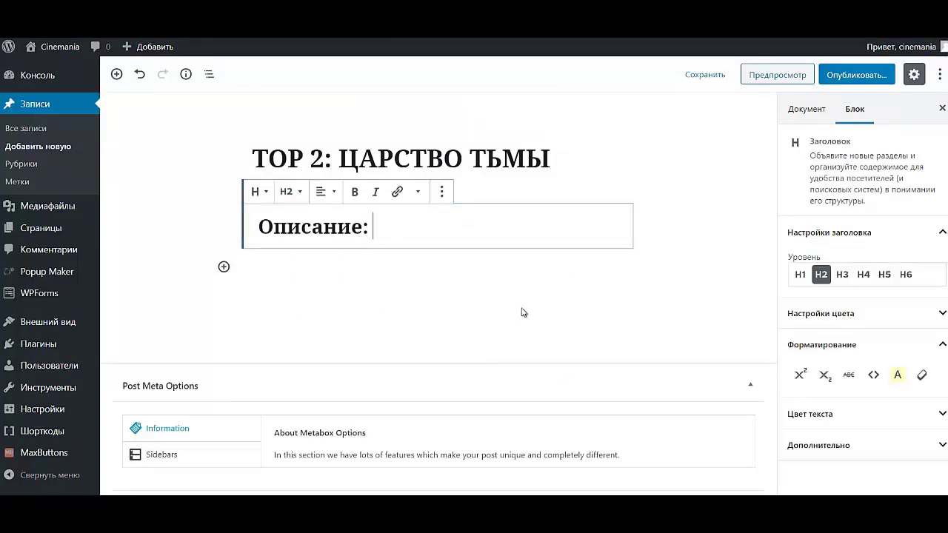
- Make the Описание: heading bold and colour its text red
drag(370, 226, 248, 211)
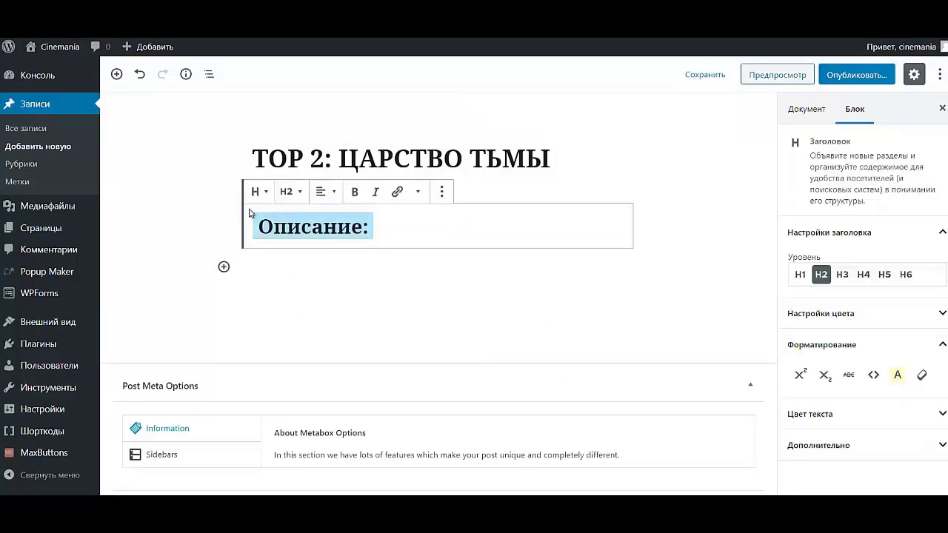
click(356, 194)
click(455, 225)
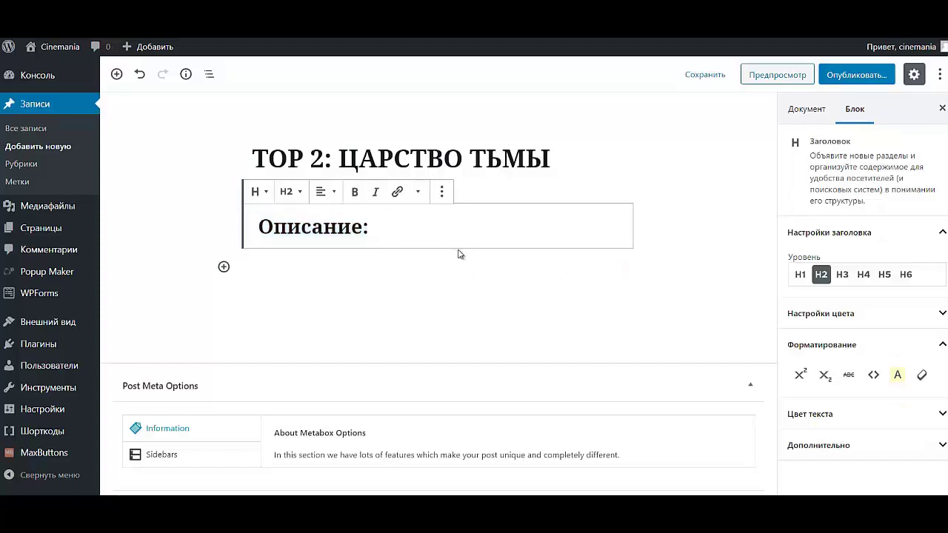
drag(392, 226, 253, 221)
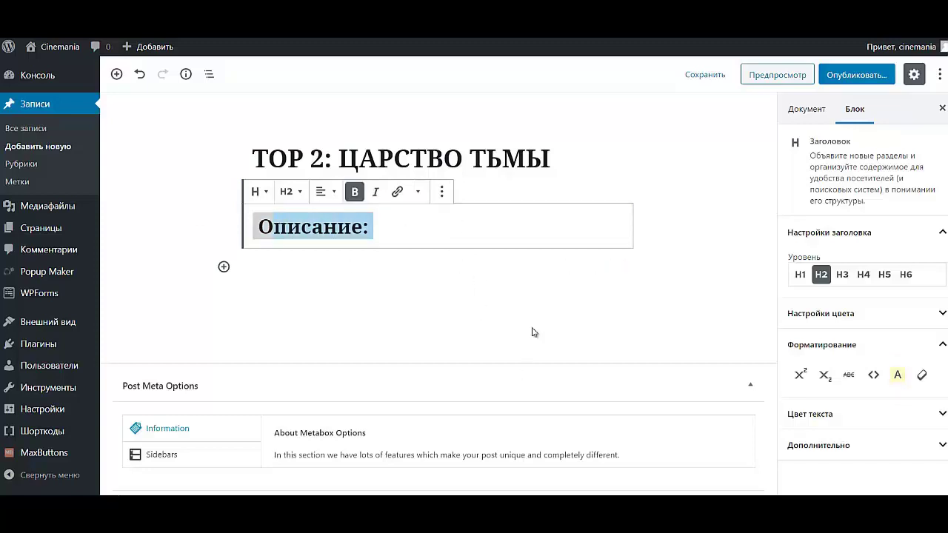
click(785, 411)
click(404, 224)
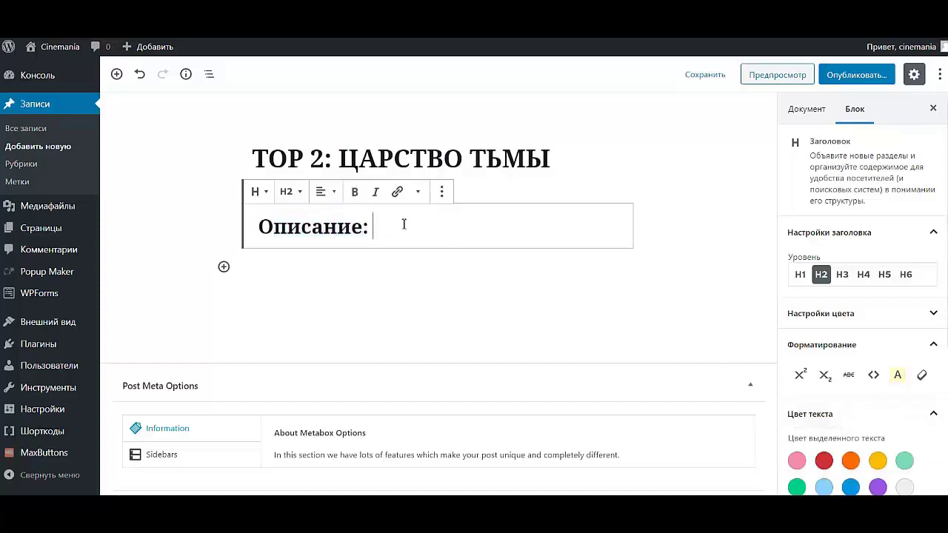
drag(404, 225, 252, 231)
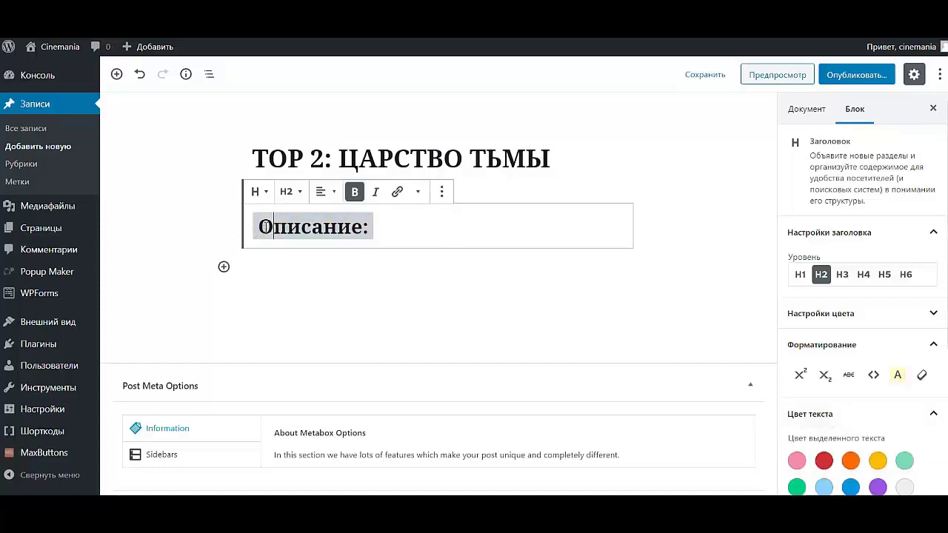
click(428, 231)
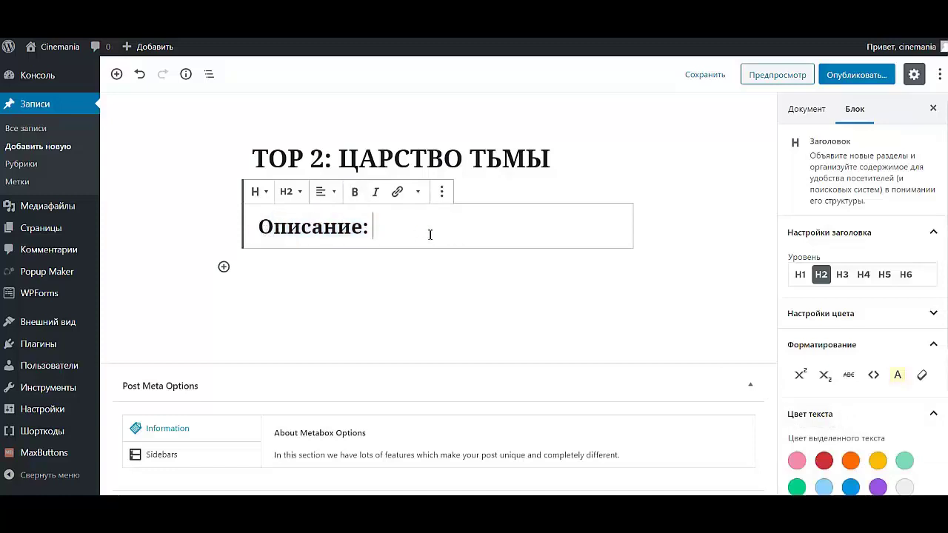
triple_click(265, 227)
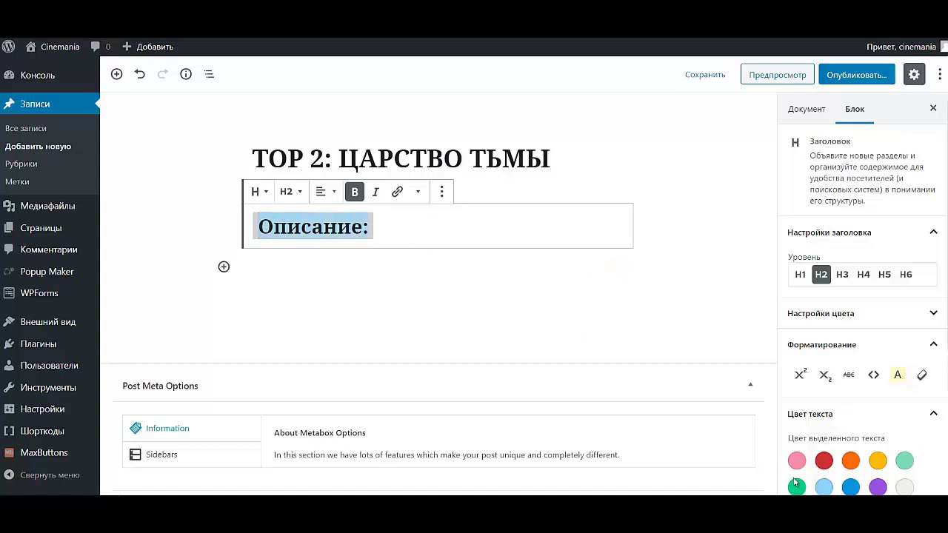
click(823, 460)
click(504, 241)
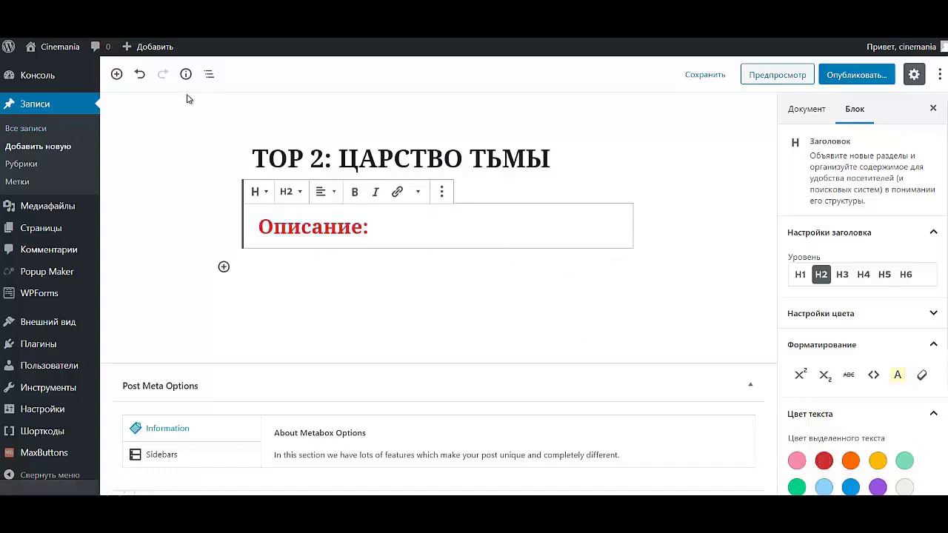
- Insert a Классический параграф block and copy the three description paragraphs from the movie page
click(117, 74)
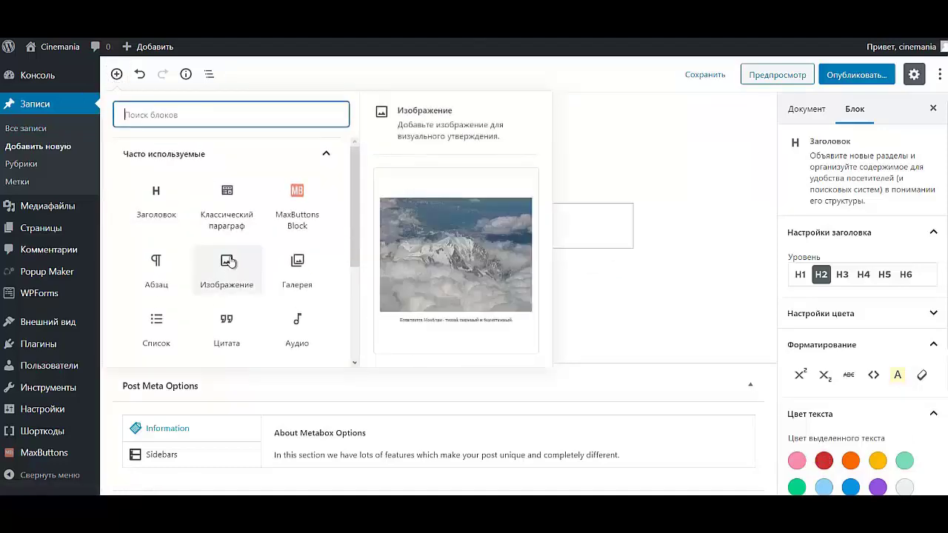
click(229, 218)
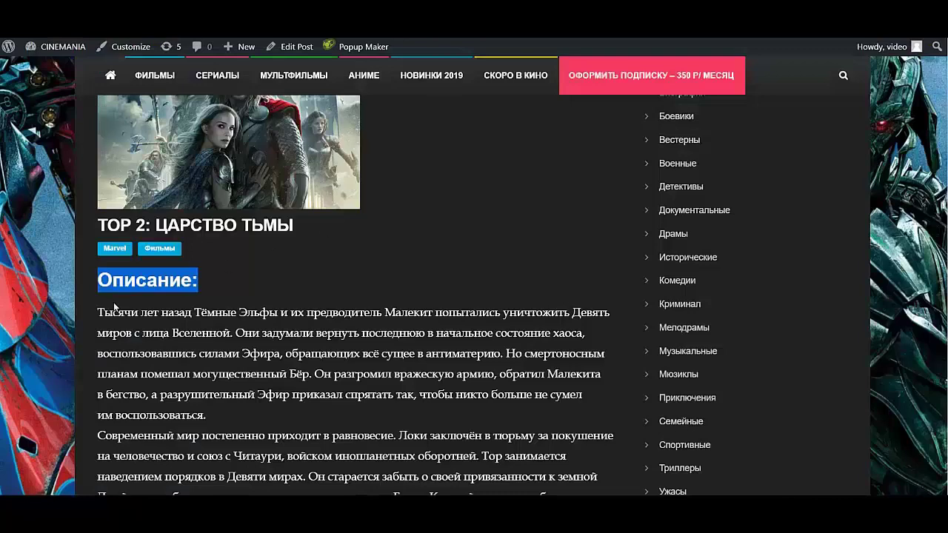
scroll(115, 307, down, 3)
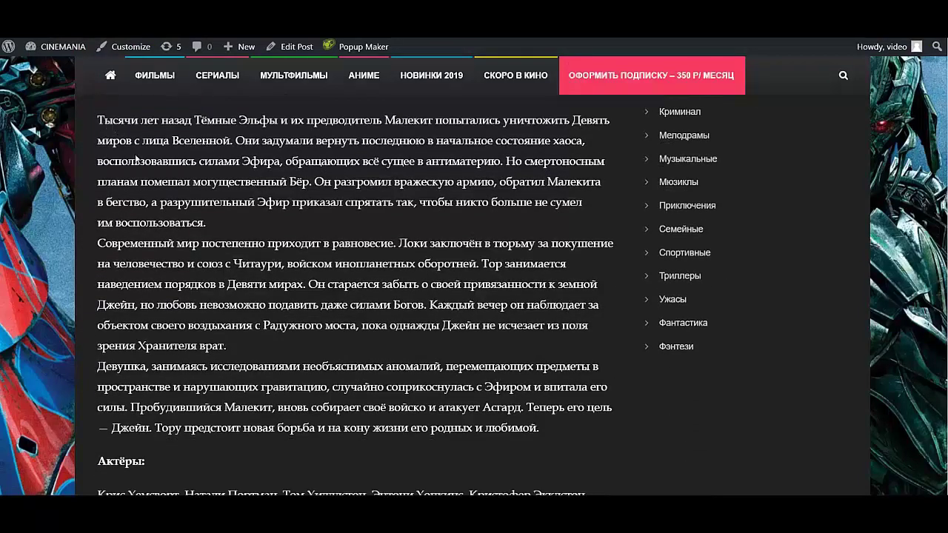
drag(100, 121, 548, 437)
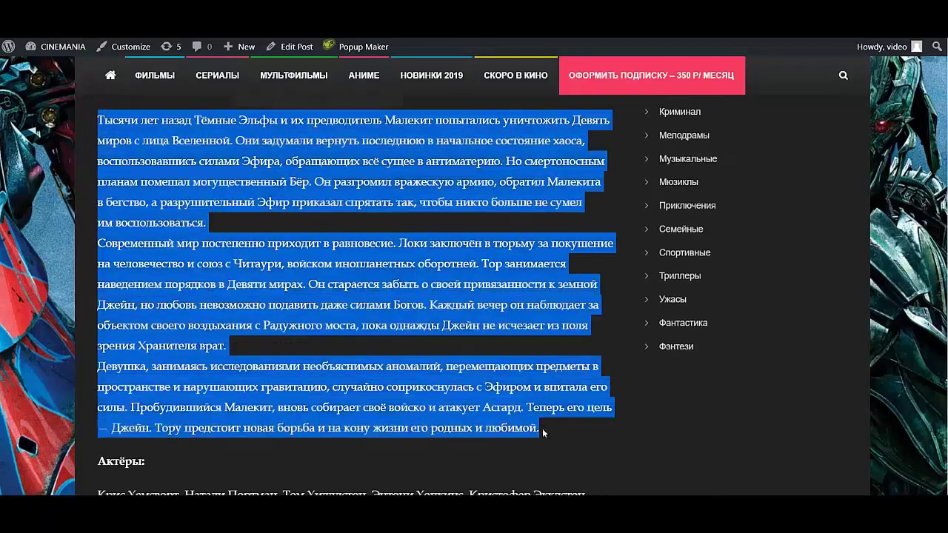
click(292, 100)
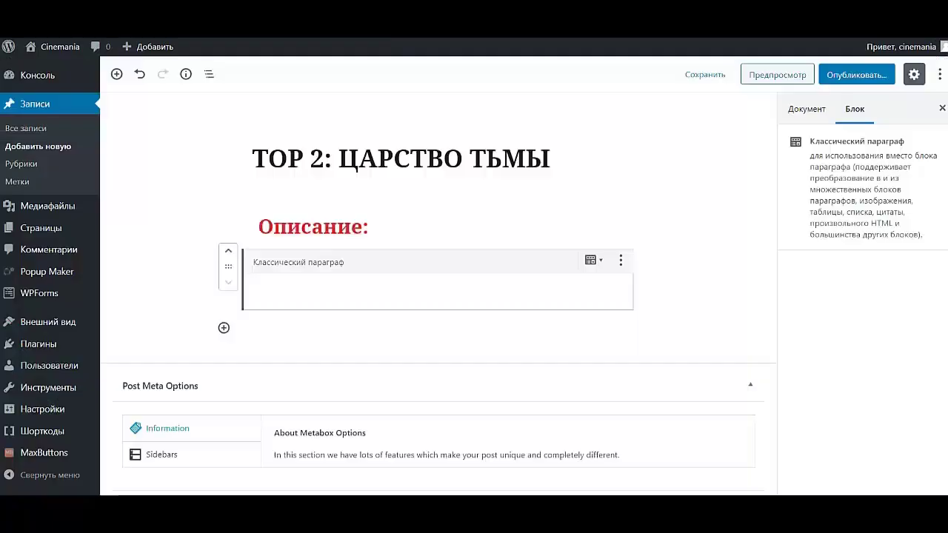
- Paste the film's plot description into the classic paragraph block
click(366, 296)
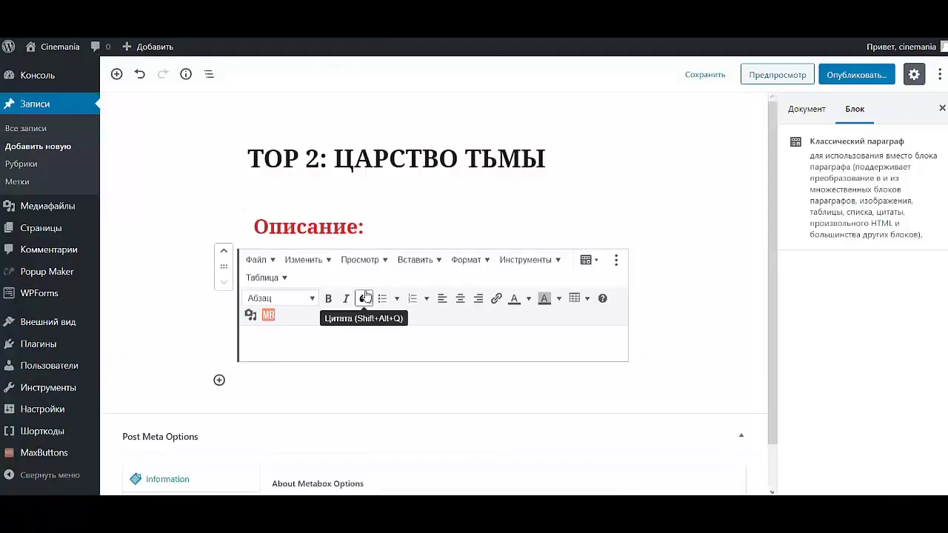
key(ctrl+v)
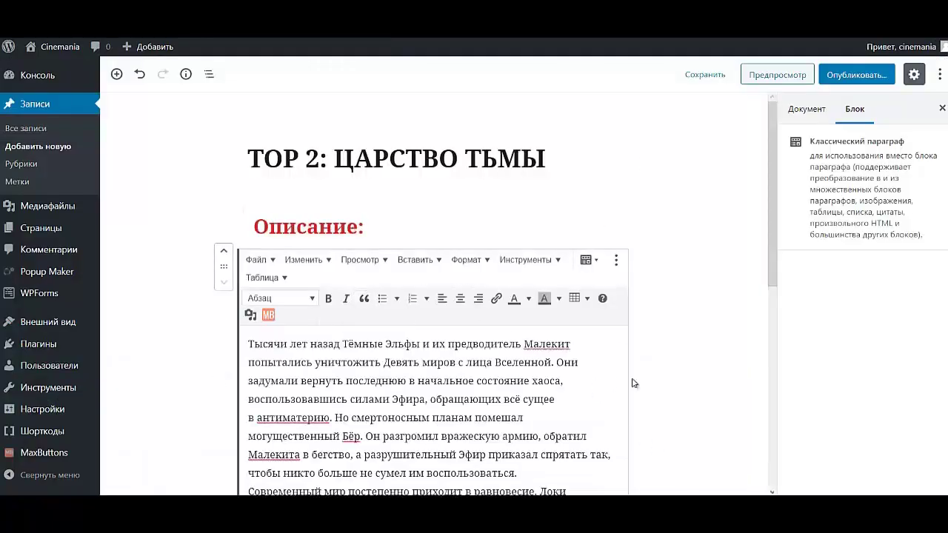
scroll(633, 383, down, 5)
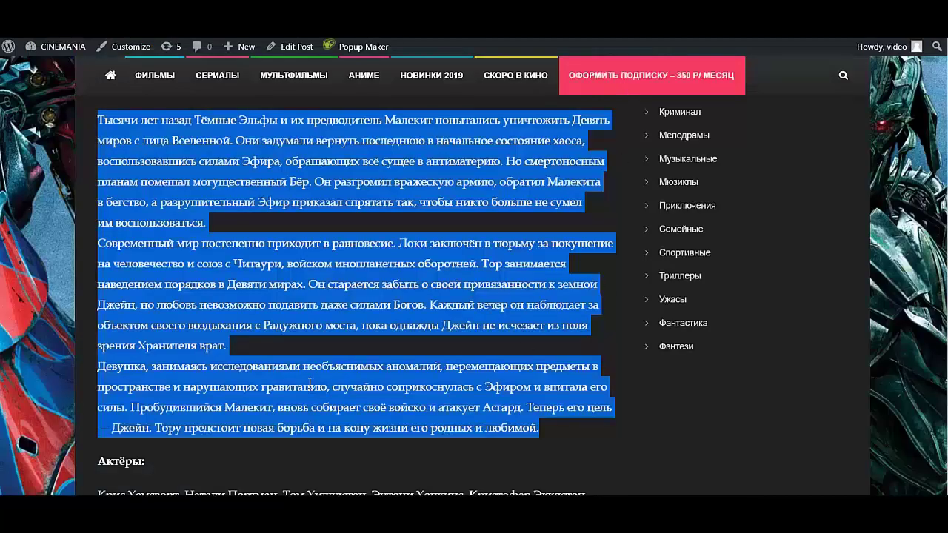
scroll(310, 382, down, 3)
scroll(292, 377, up, 4)
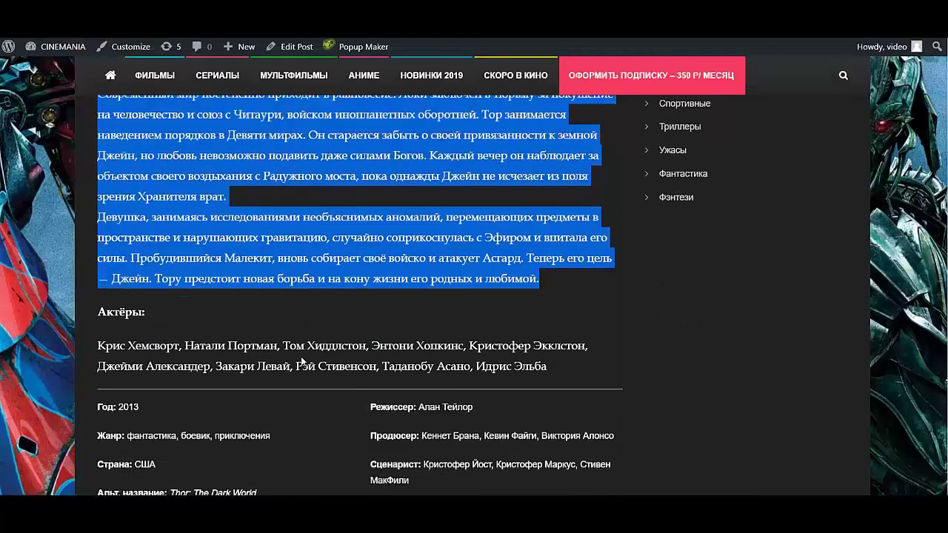
scroll(306, 357, down, 3)
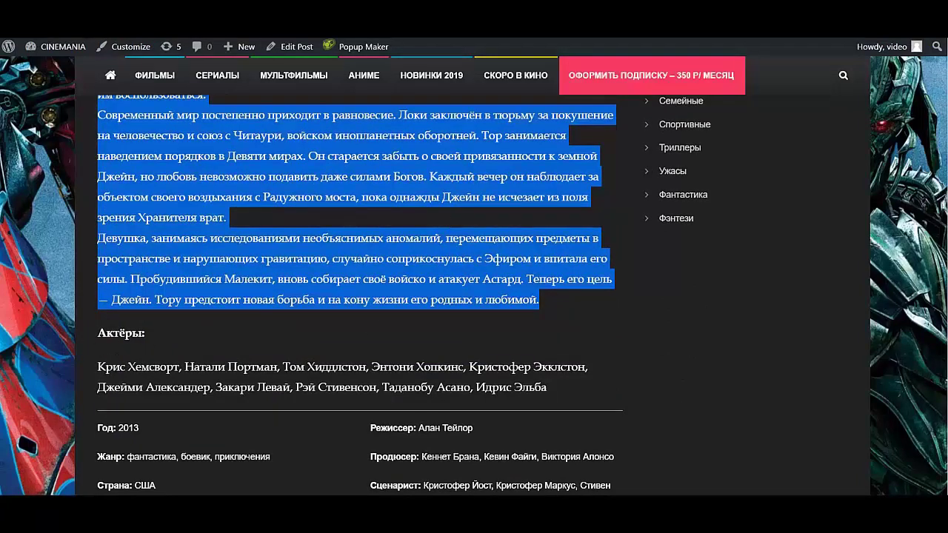
key(ctrl+Tab)
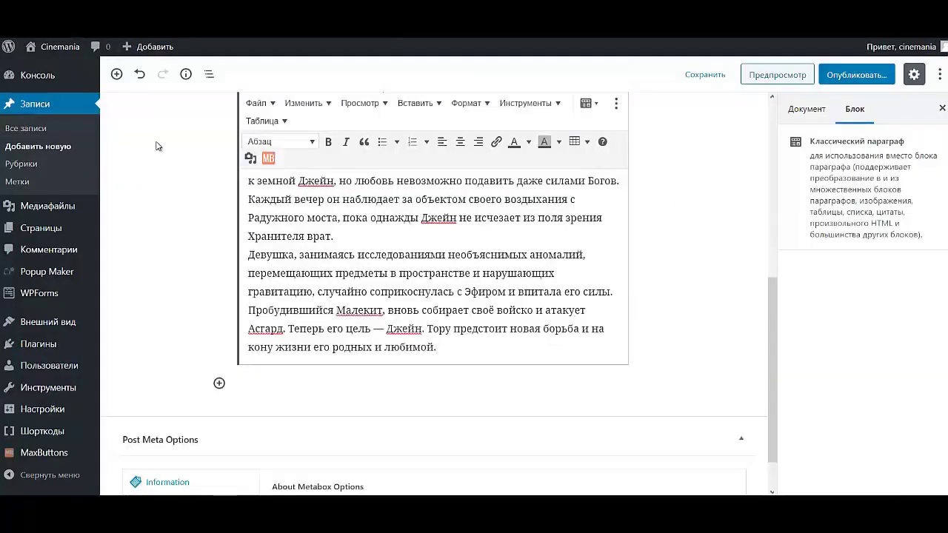
- Add a heading block below the description and paste 'Актёры:' copied from the movie page
click(118, 79)
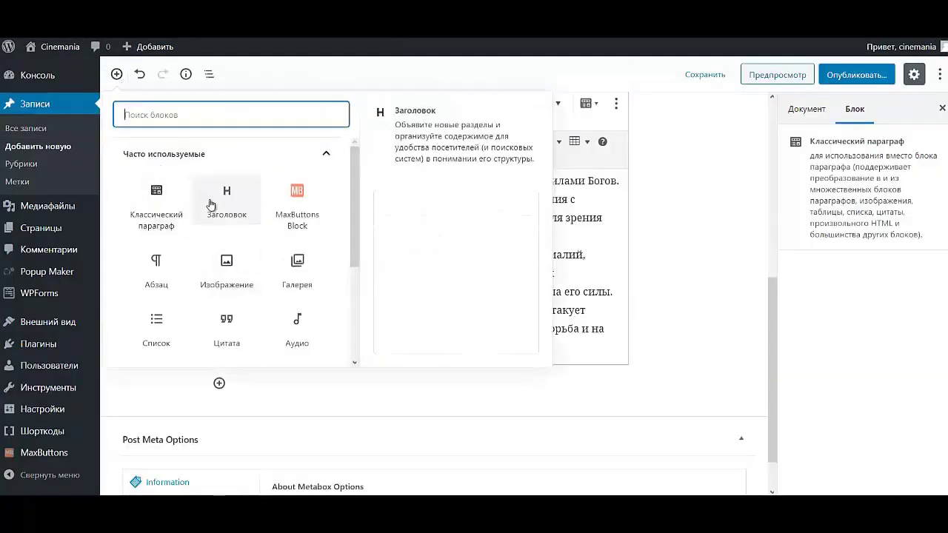
click(208, 206)
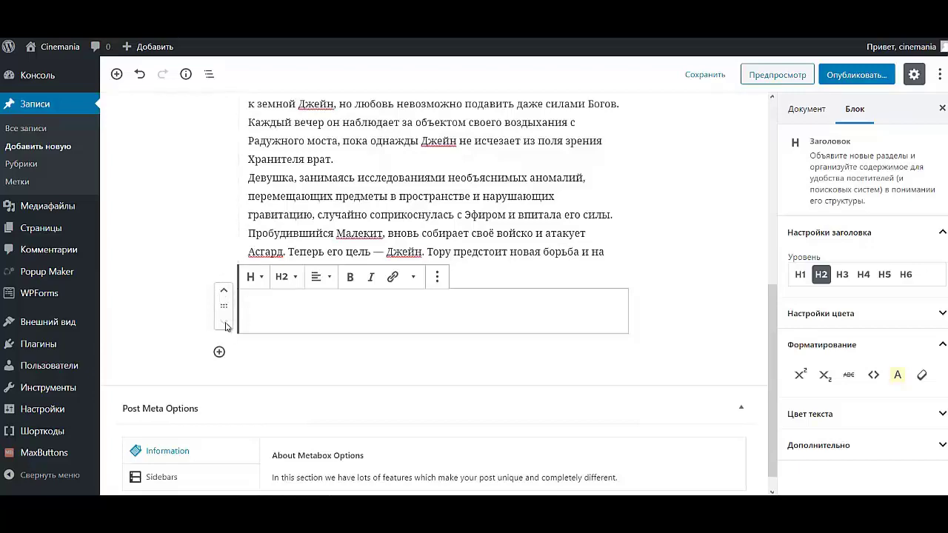
key(ctrl+Tab)
drag(99, 333, 145, 334)
key(ctrl+c)
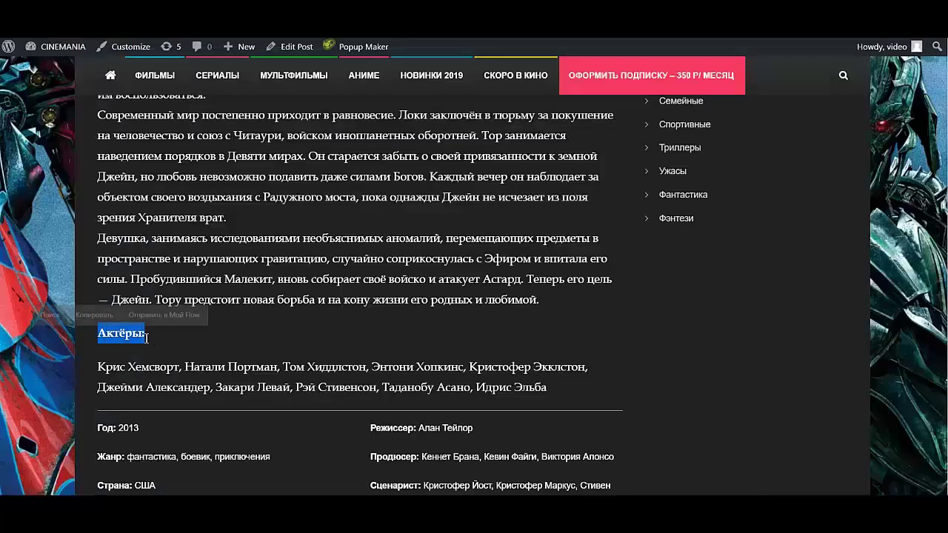
click(106, 314)
key(ctrl+Tab)
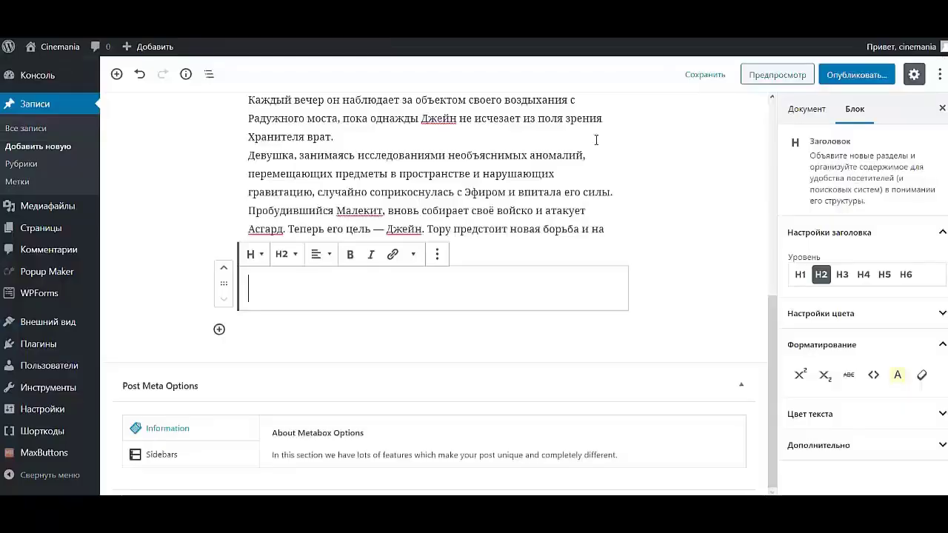
key(ctrl+v)
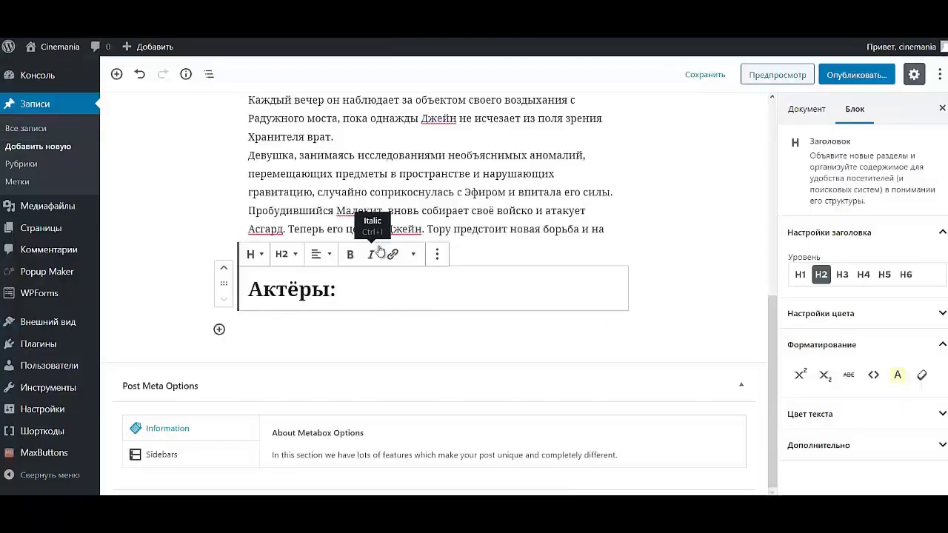
- Compare the Актёры: heading with the published movie page
key(ctrl+Tab)
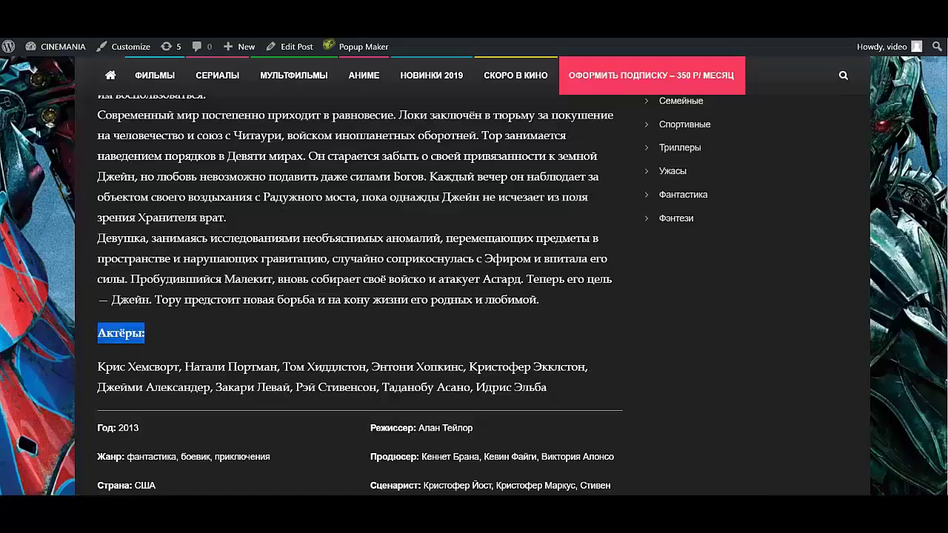
scroll(220, 311, up, 1)
scroll(250, 280, down, 2)
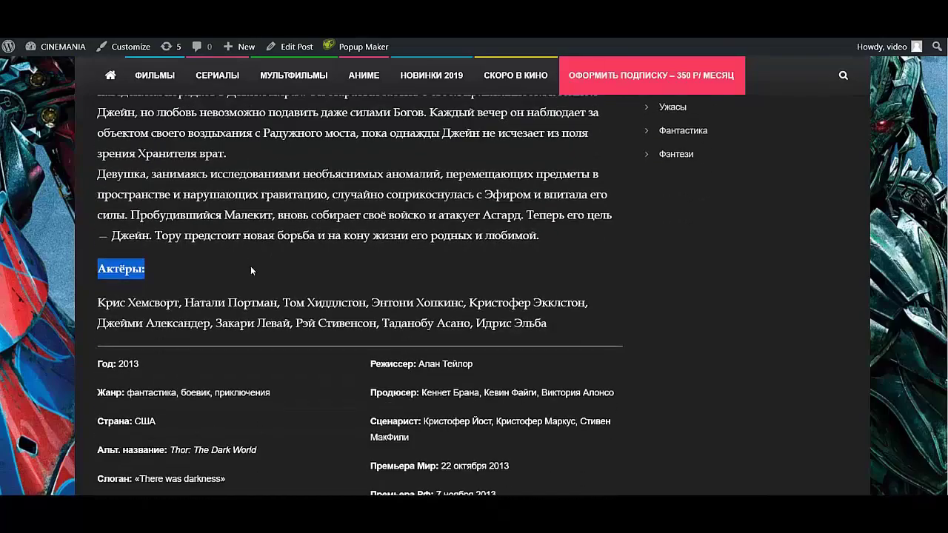
scroll(250, 274, up, 6)
key(ctrl+Tab)
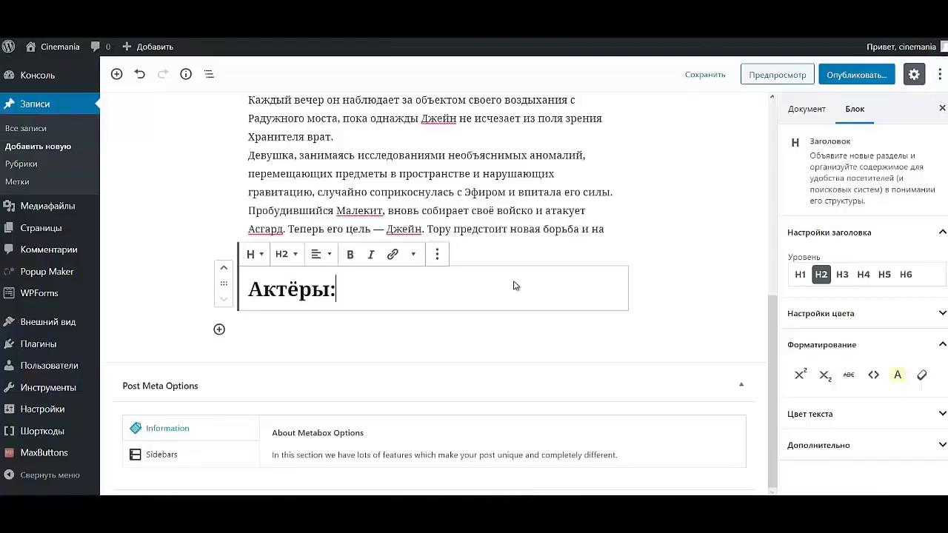
- Change the Актёры: heading to level 3 (H3)
drag(345, 286, 239, 295)
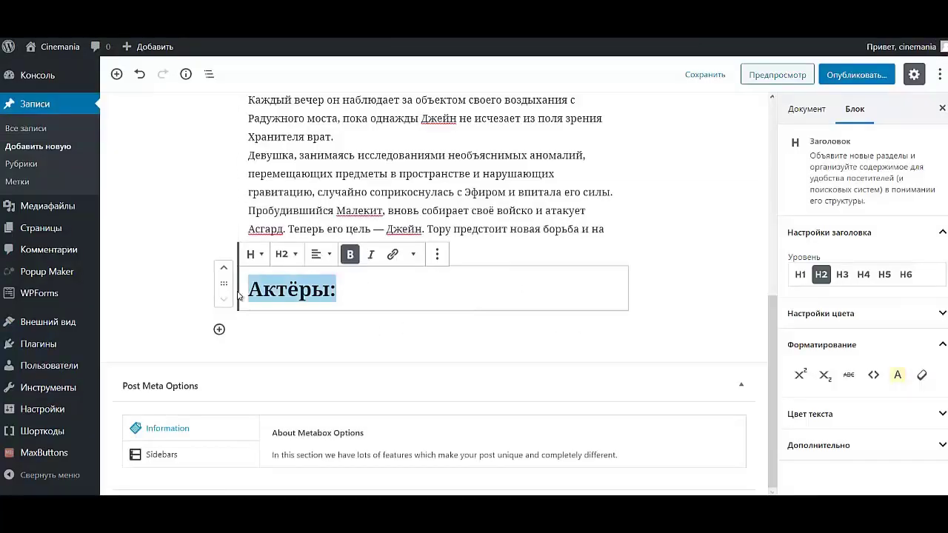
click(289, 255)
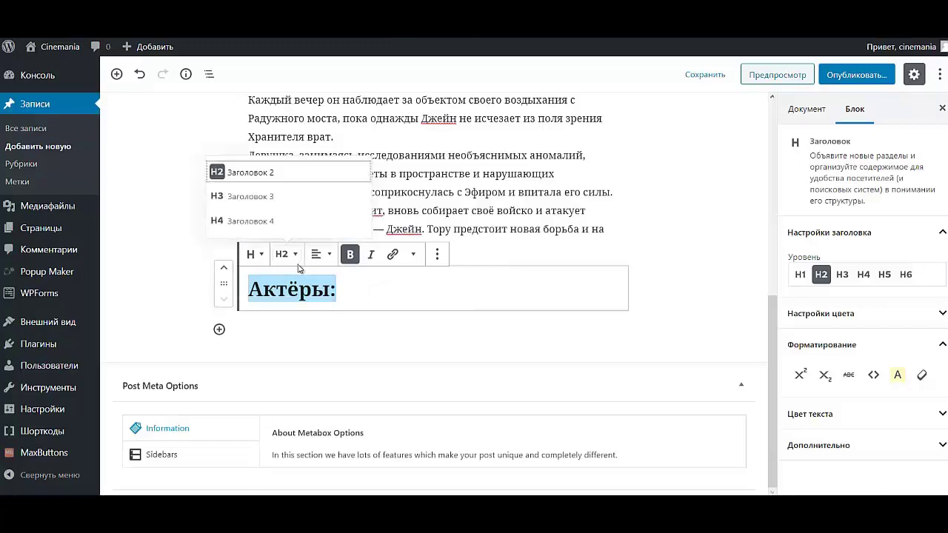
click(281, 222)
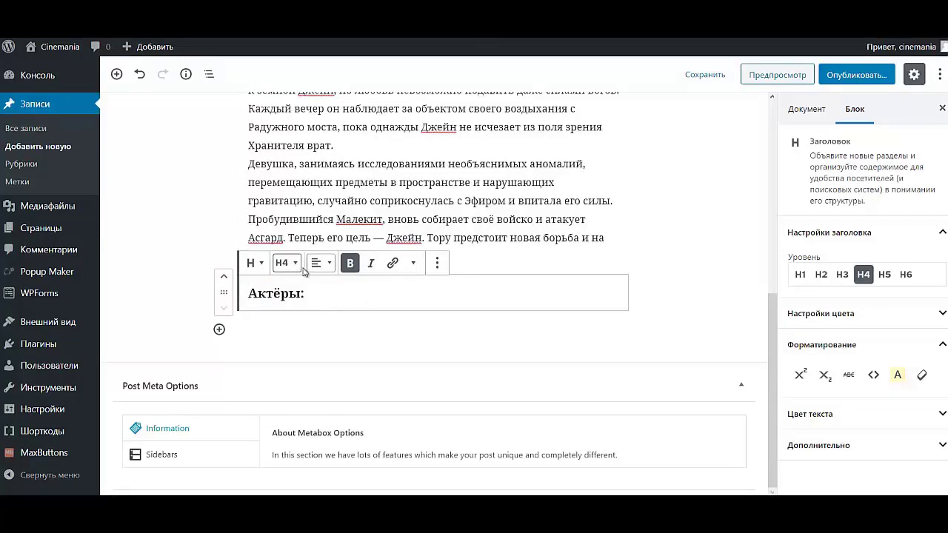
click(287, 263)
click(272, 210)
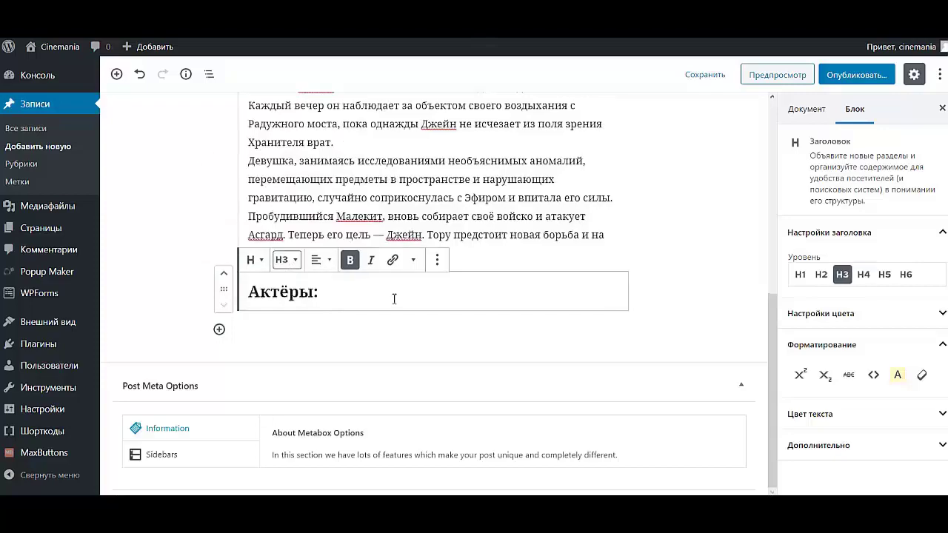
click(343, 293)
scroll(415, 311, up, 6)
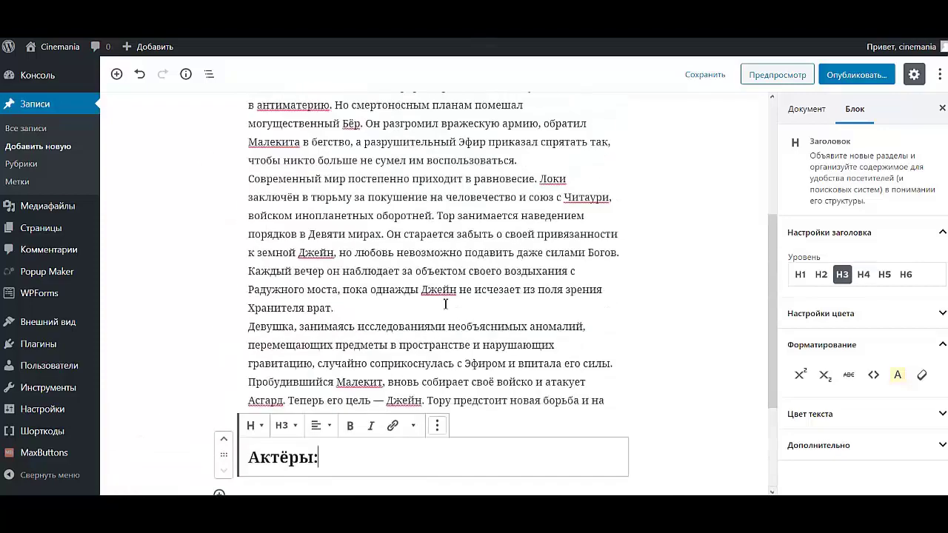
scroll(425, 331, down, 4)
scroll(425, 331, down, 2)
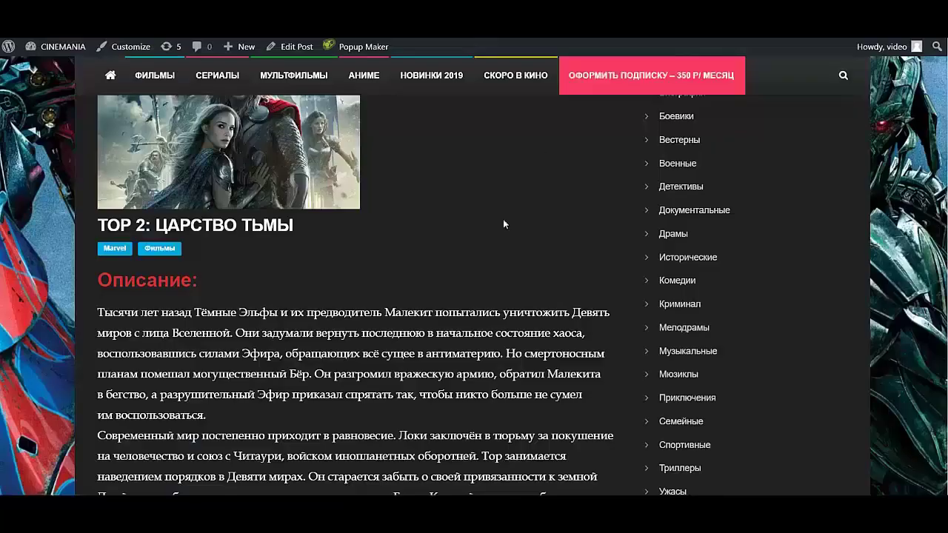
scroll(502, 218, down, 8)
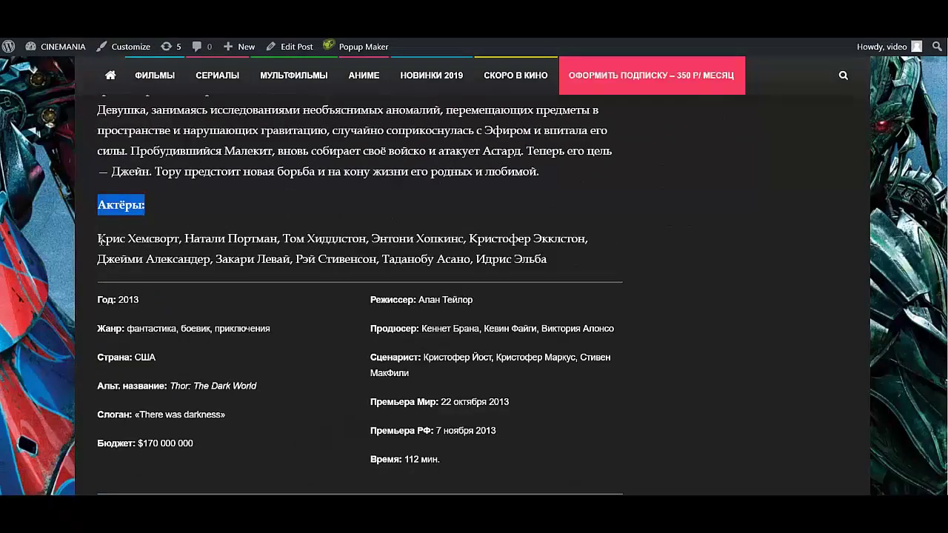
- Copy the two-line cast list from the movie page into a new classic paragraph under Актёры:
drag(100, 239, 547, 259)
key(ctrl+c)
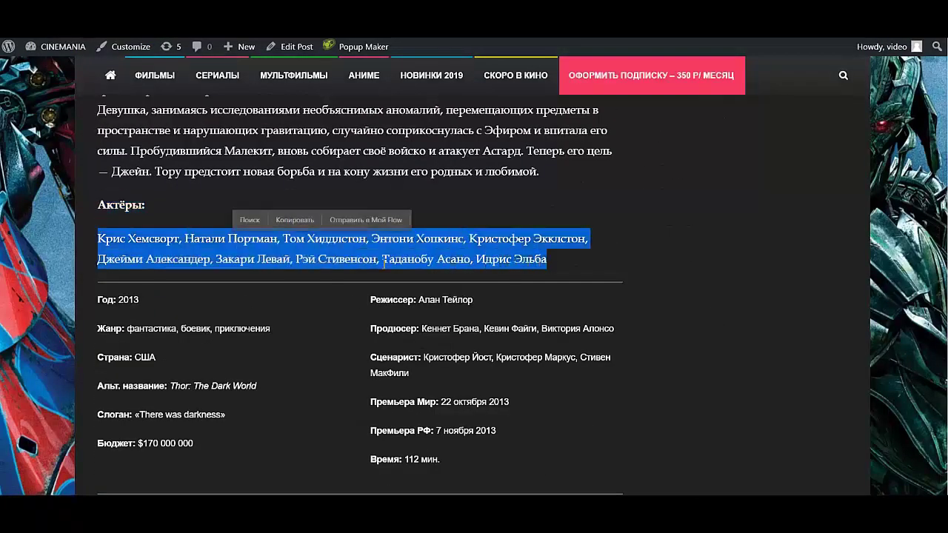
click(294, 219)
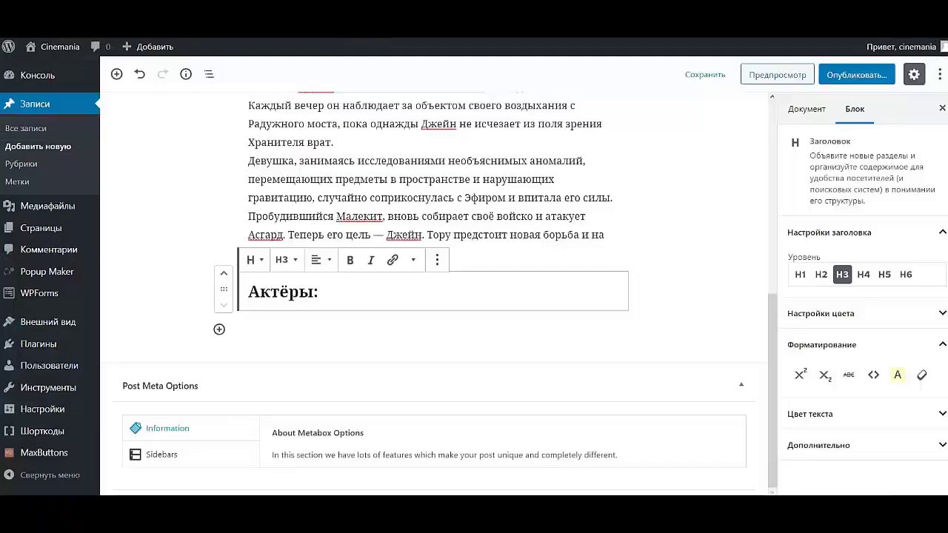
click(116, 74)
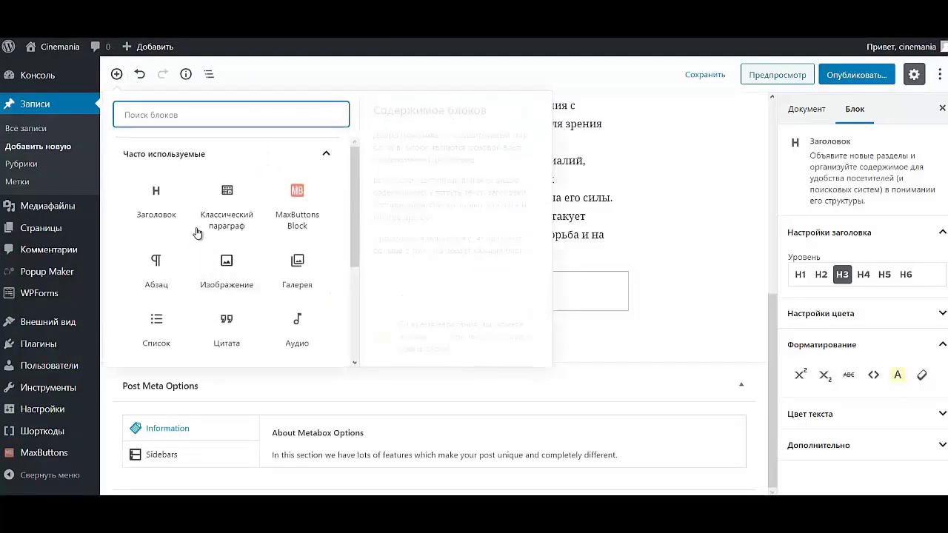
click(249, 220)
scroll(393, 379, down, 1)
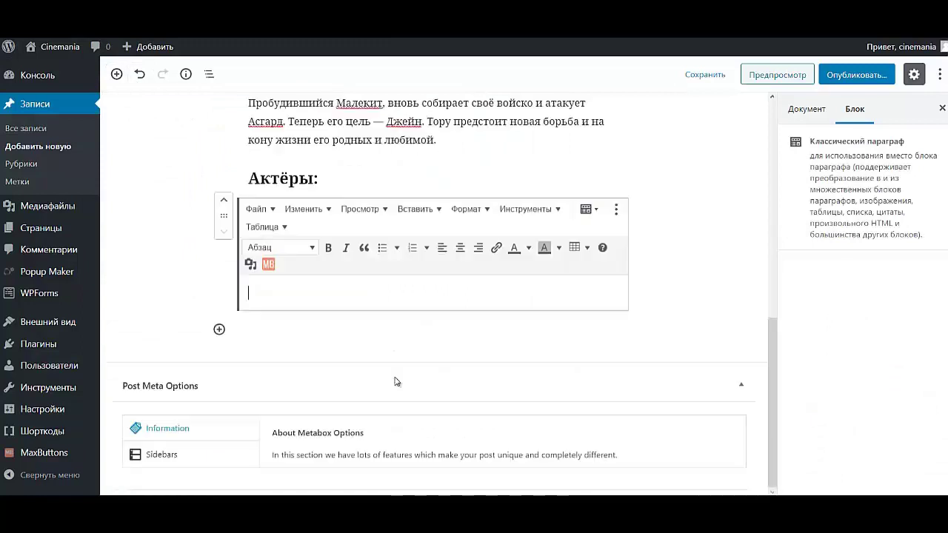
key(ctrl+v)
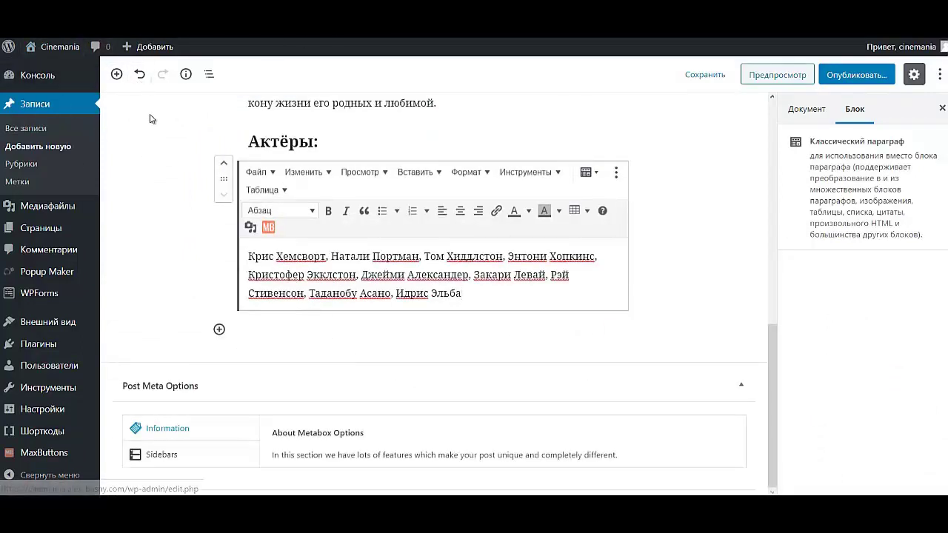
click(117, 75)
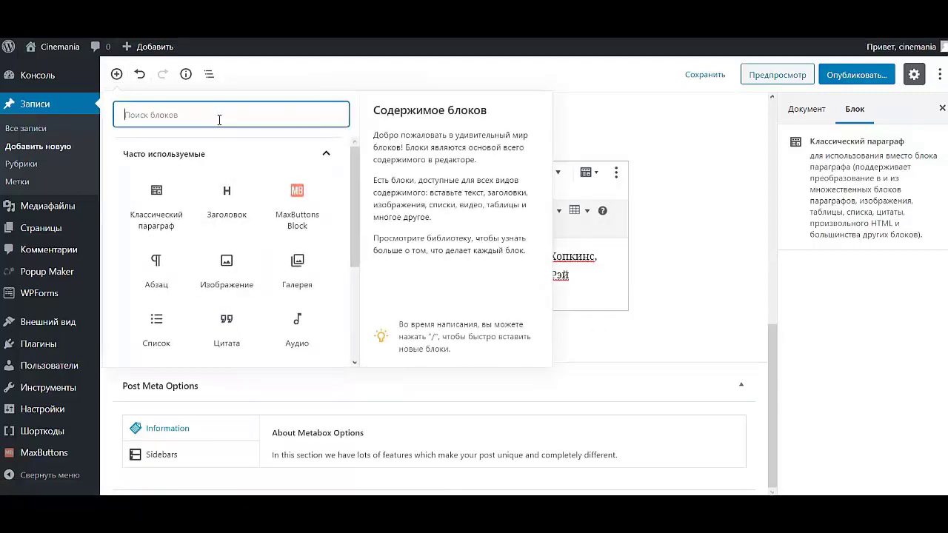
- Insert a Разделитель block found by searching 'разд' and make it light grey
text(разд)
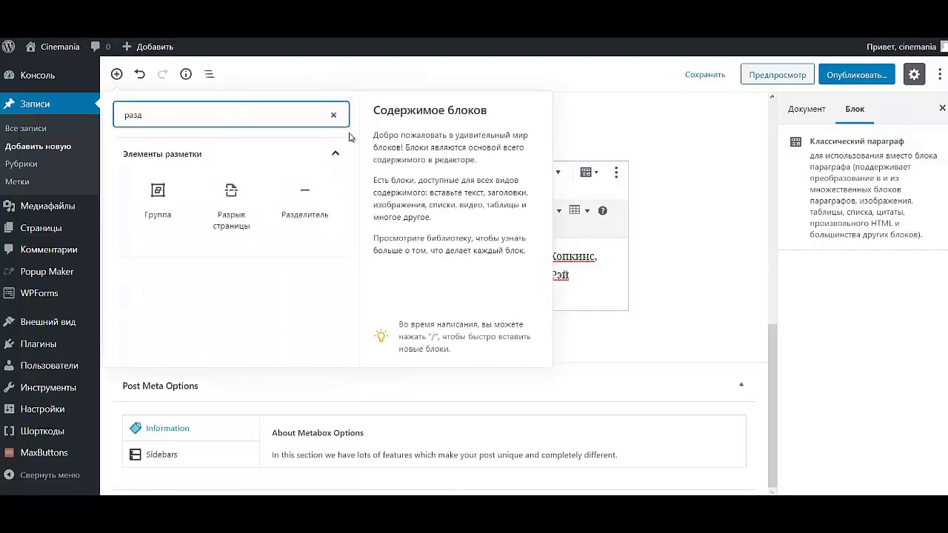
click(325, 206)
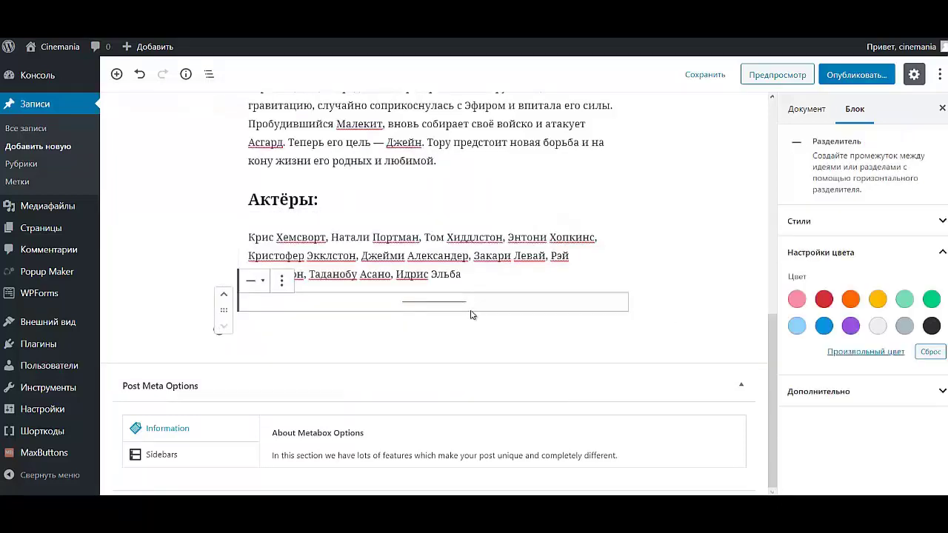
click(877, 326)
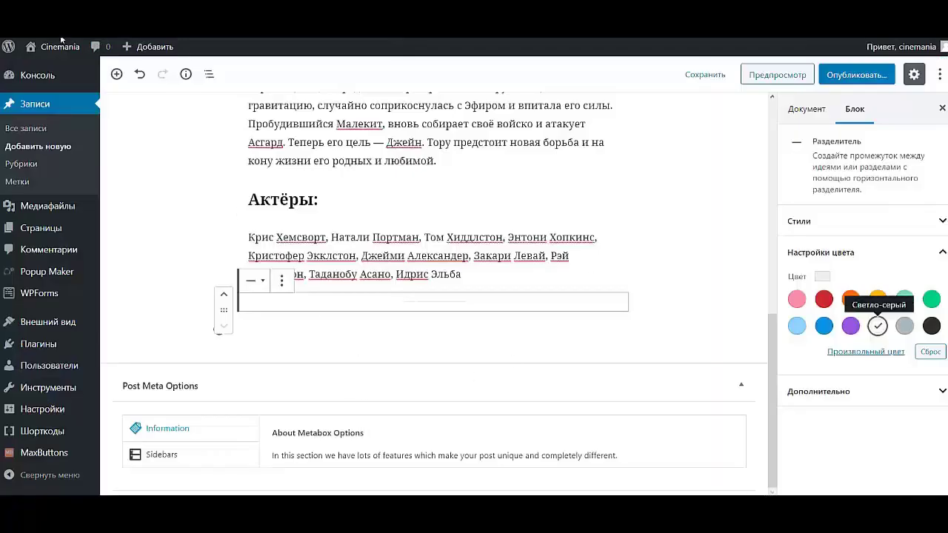
click(117, 74)
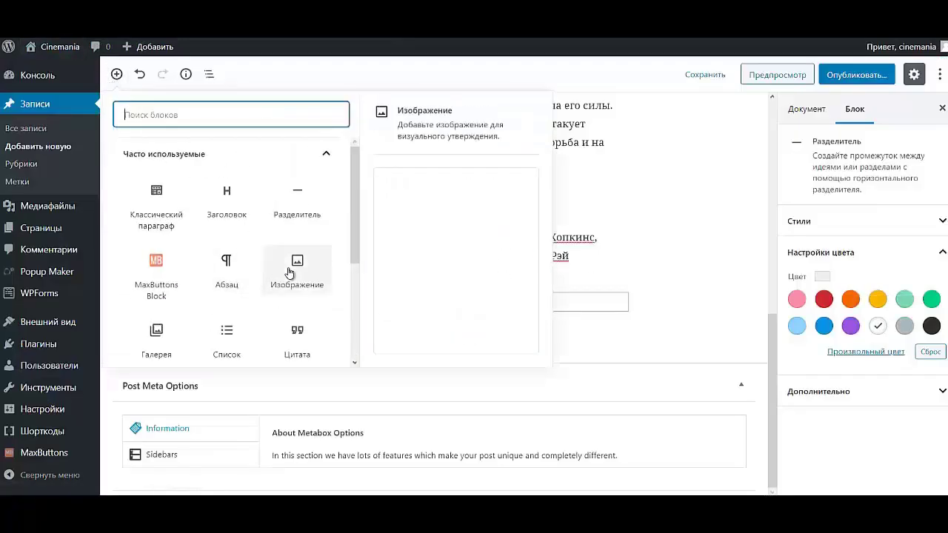
- Remove the Тег «Далее» block accidentally inserted below the separator
click(253, 157)
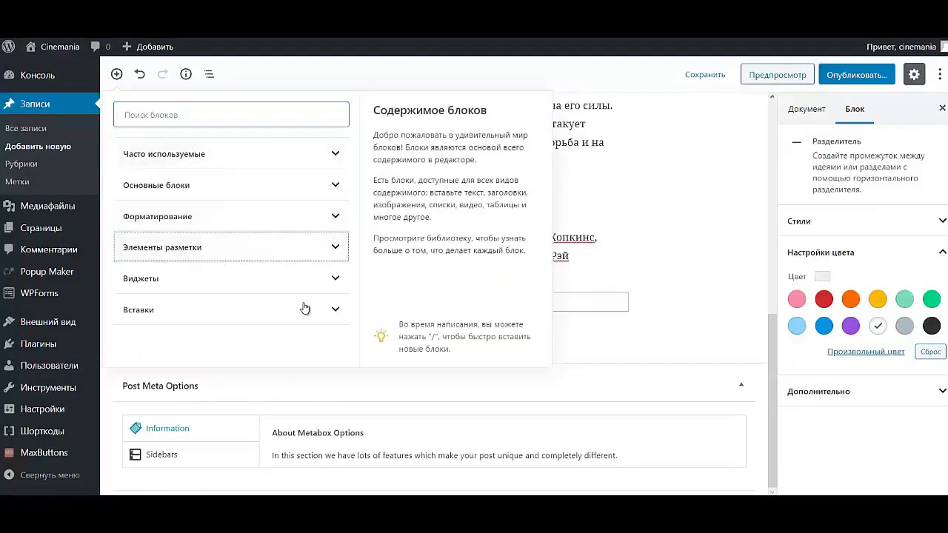
click(331, 254)
click(270, 250)
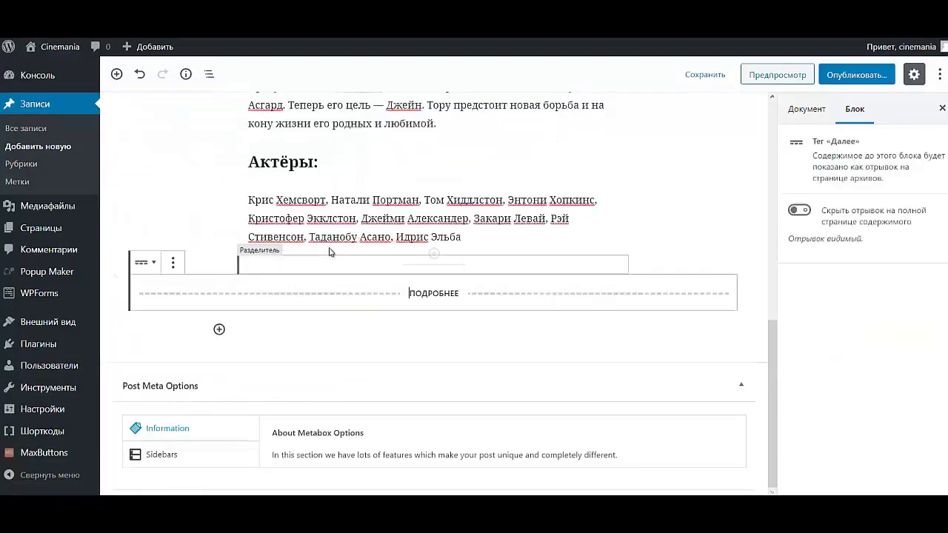
click(173, 265)
click(204, 427)
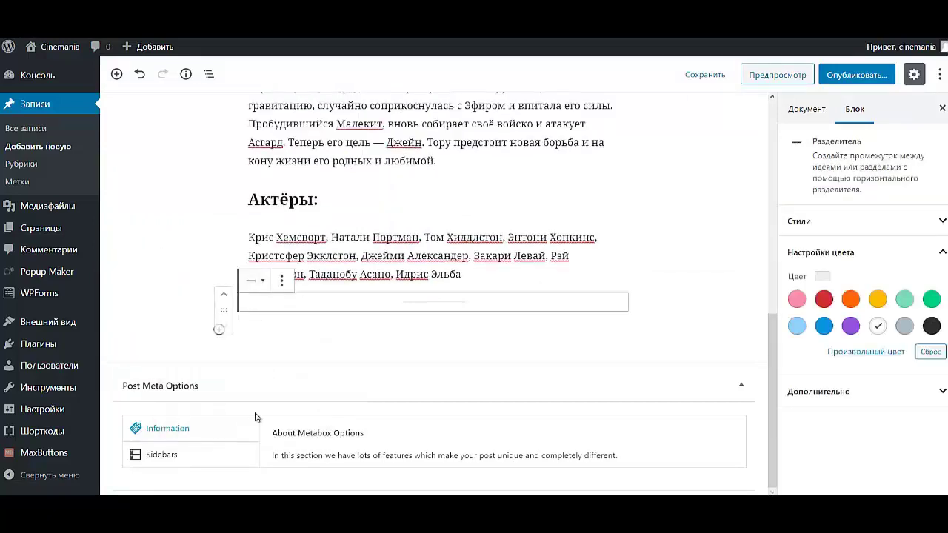
- Insert a Колонки block from Элементы разметки with the 50/50 two-column layout
click(116, 74)
click(226, 160)
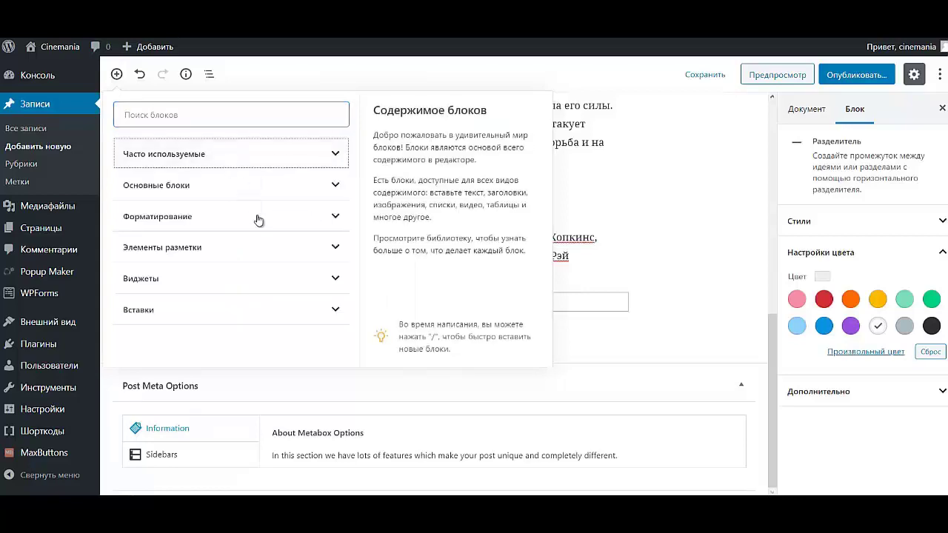
click(222, 249)
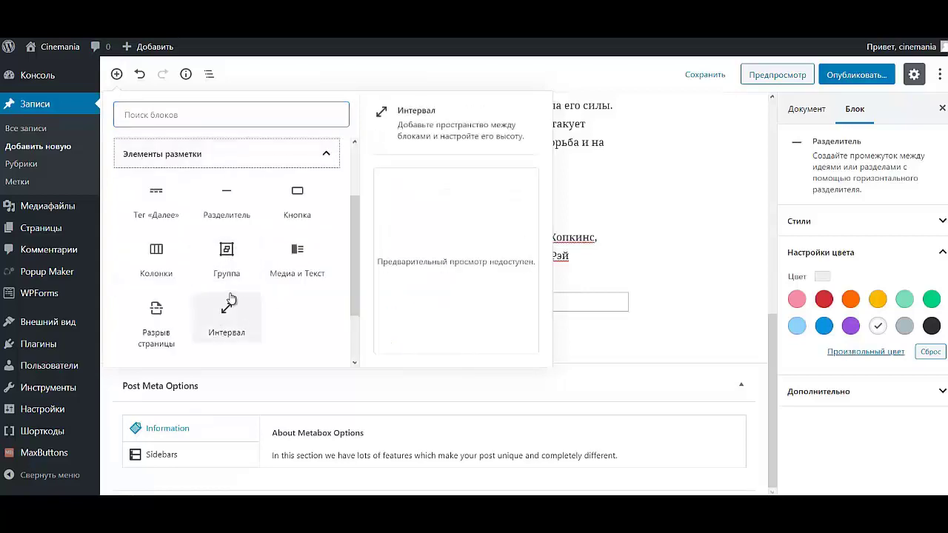
click(155, 261)
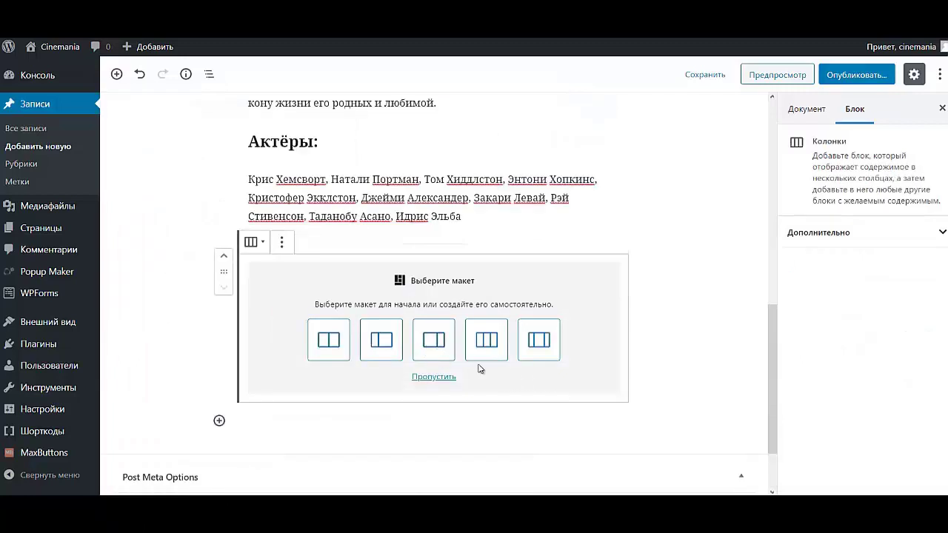
click(328, 341)
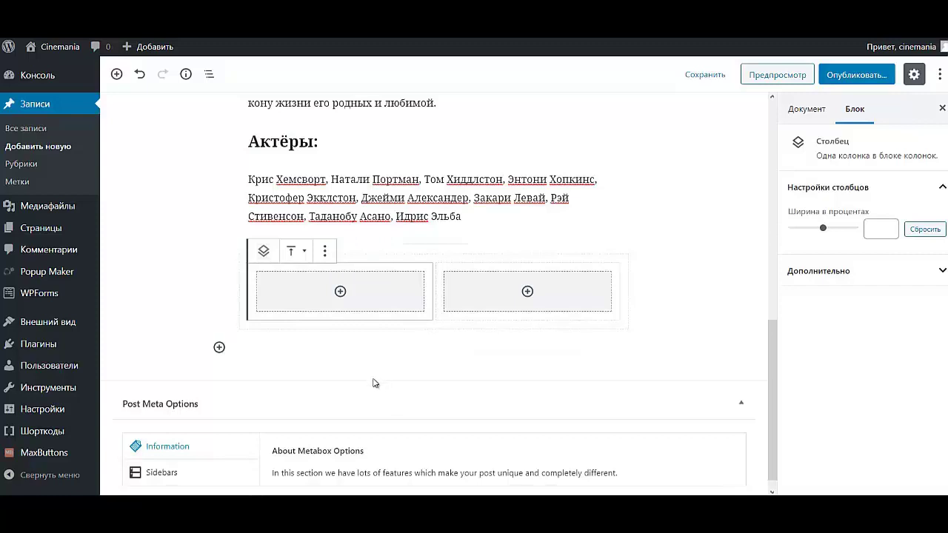
- Fill the left column with a classic paragraph holding the film details Год through Бюджет
click(337, 295)
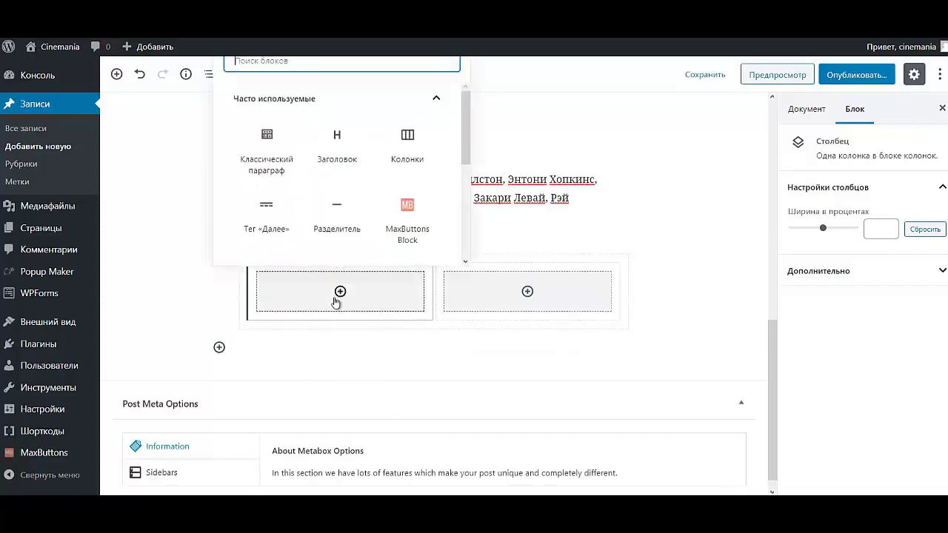
click(263, 163)
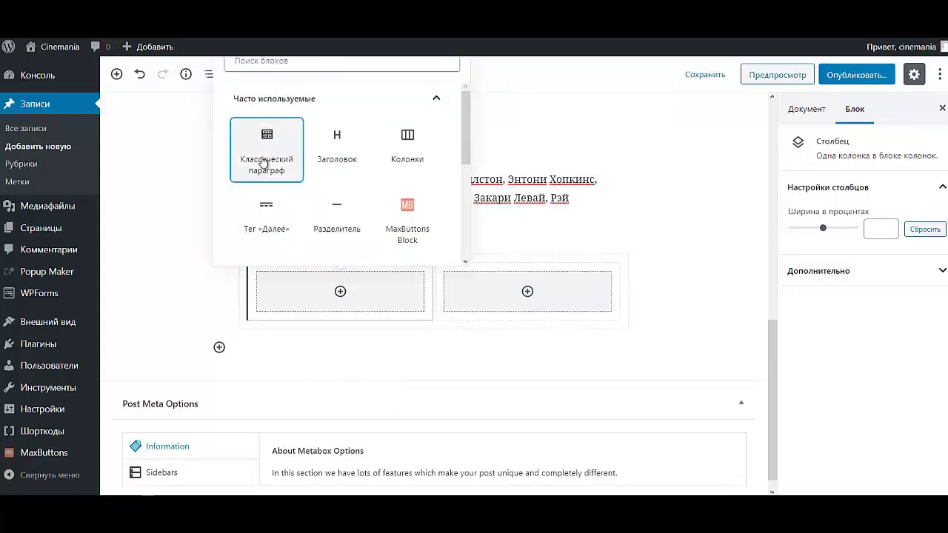
click(264, 164)
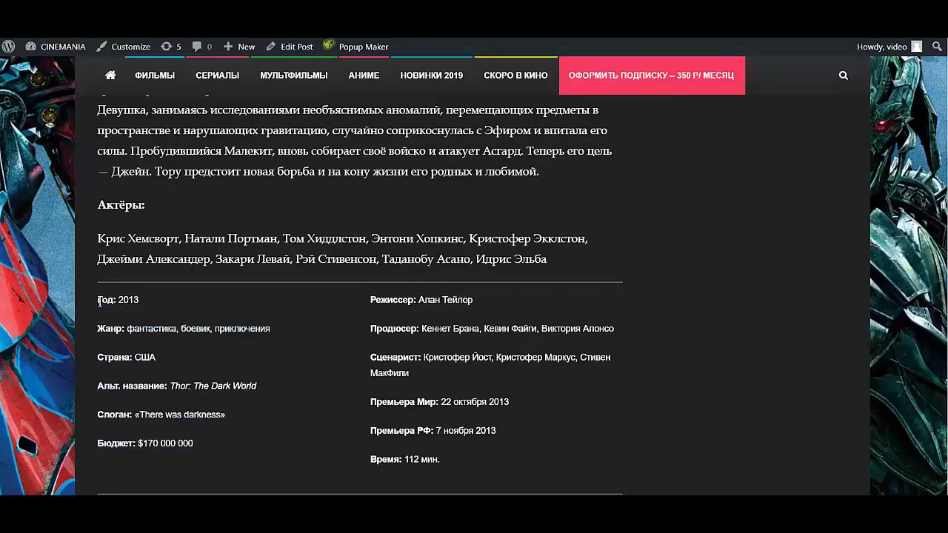
drag(98, 300, 193, 444)
key(ctrl+c)
click(205, 281)
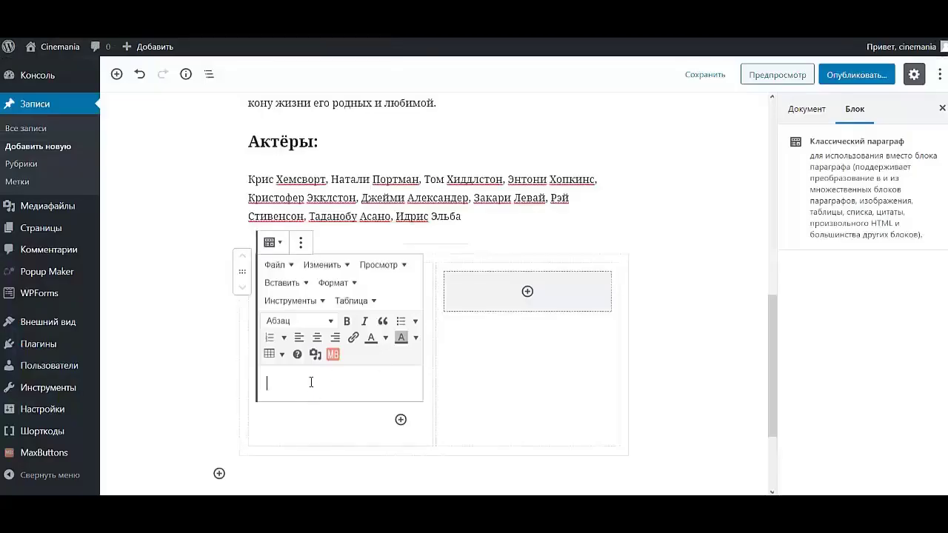
key(ctrl+v)
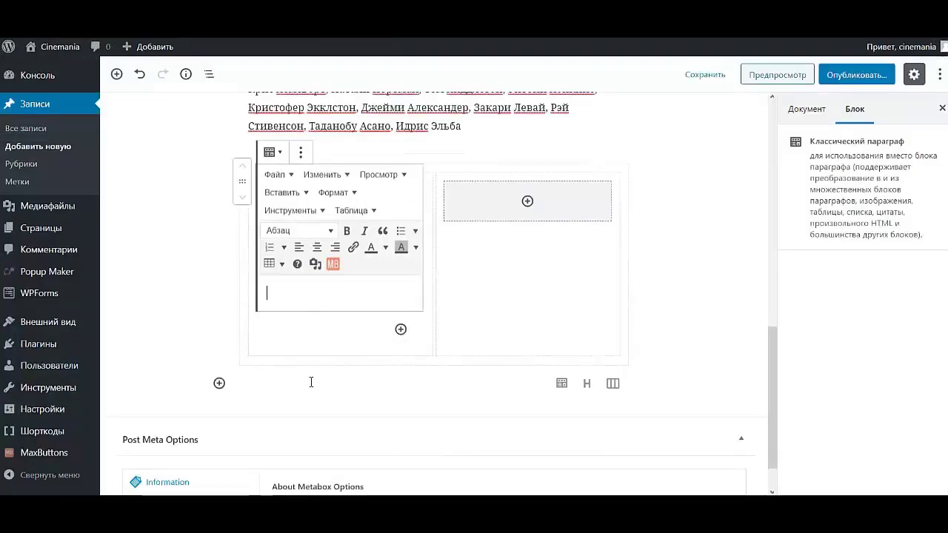
scroll(368, 260, up, 5)
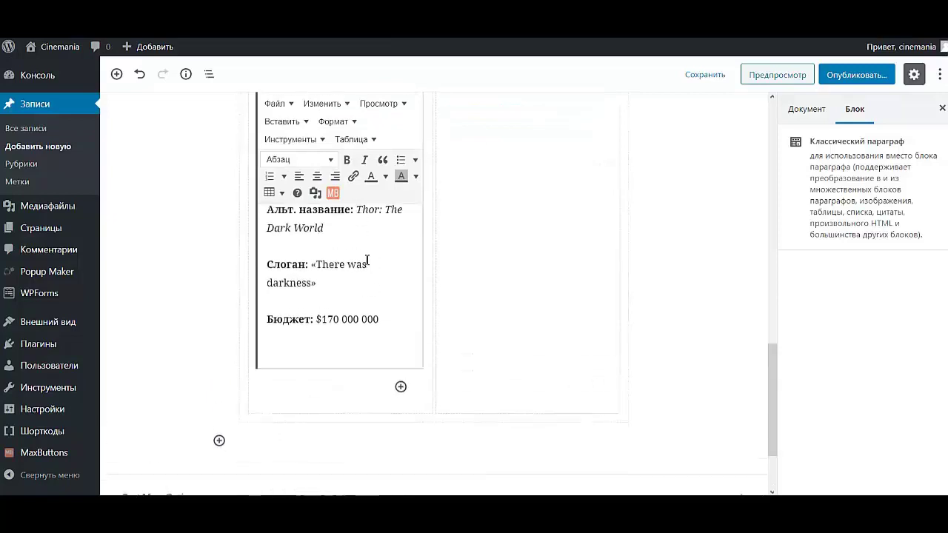
- Fill the right column with a classic paragraph holding the details Режиссер through Время
click(529, 239)
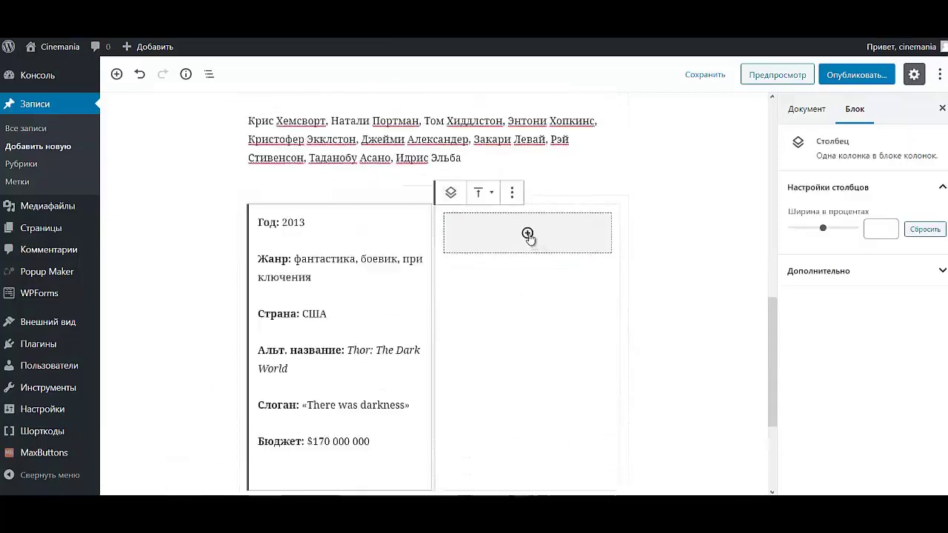
click(527, 234)
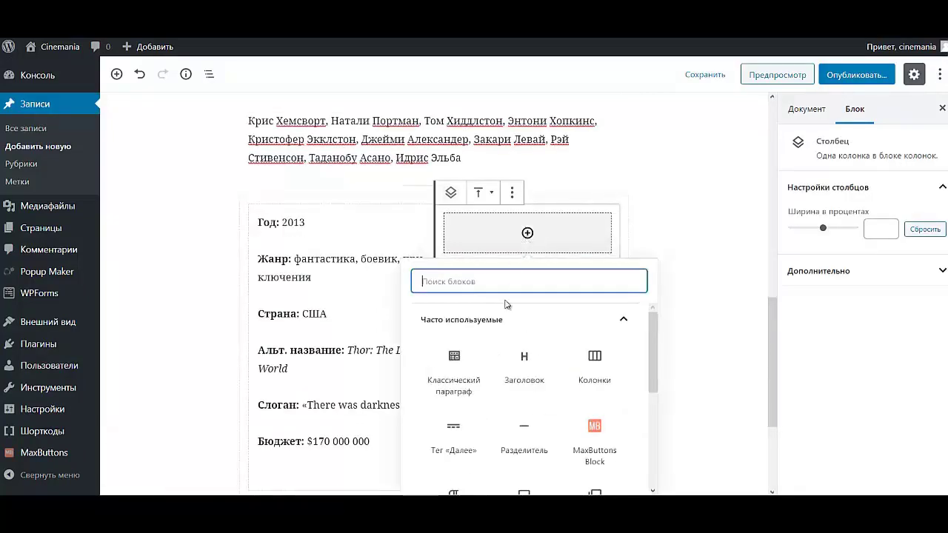
click(457, 379)
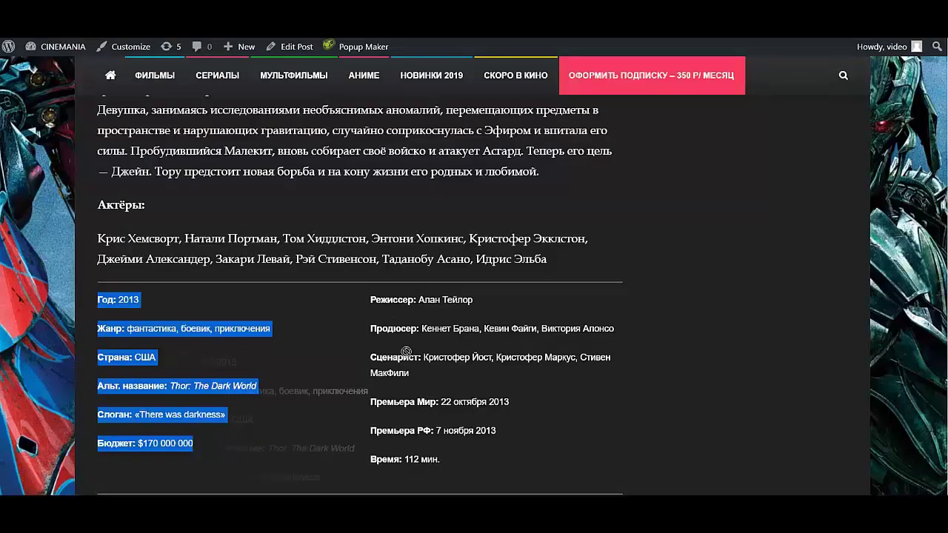
click(584, 431)
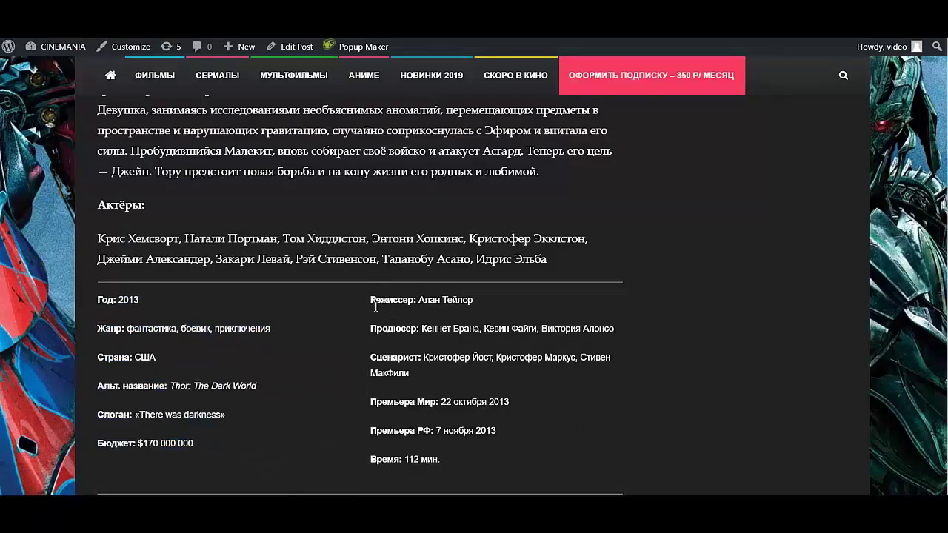
drag(375, 306, 449, 448)
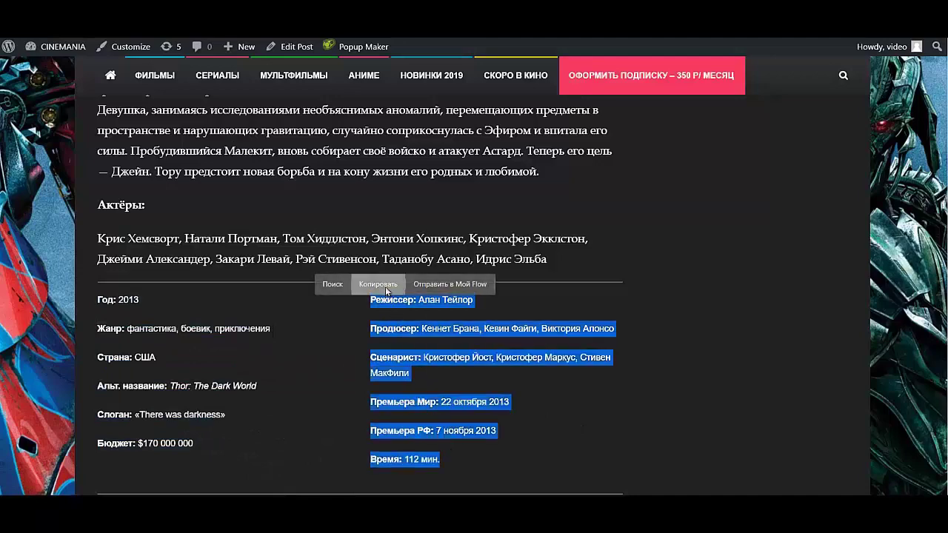
click(385, 288)
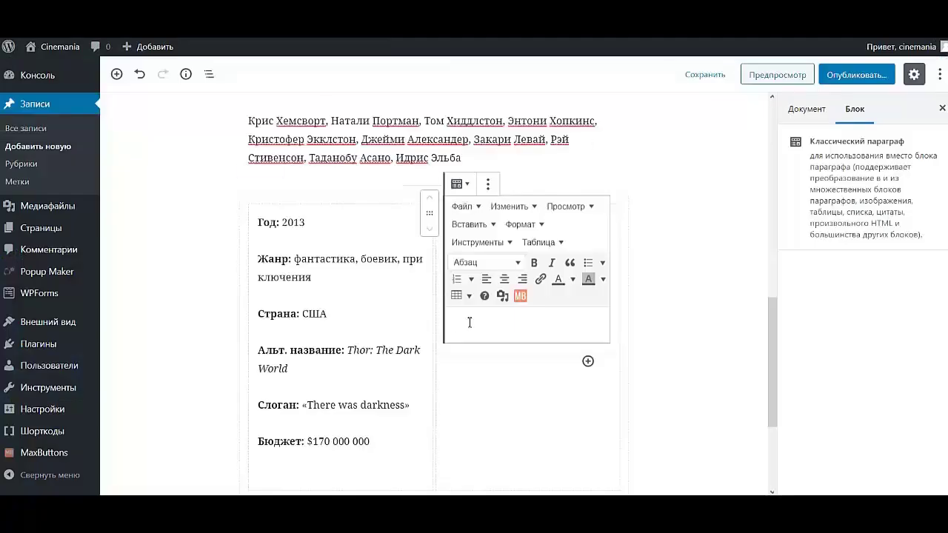
key(ctrl+v)
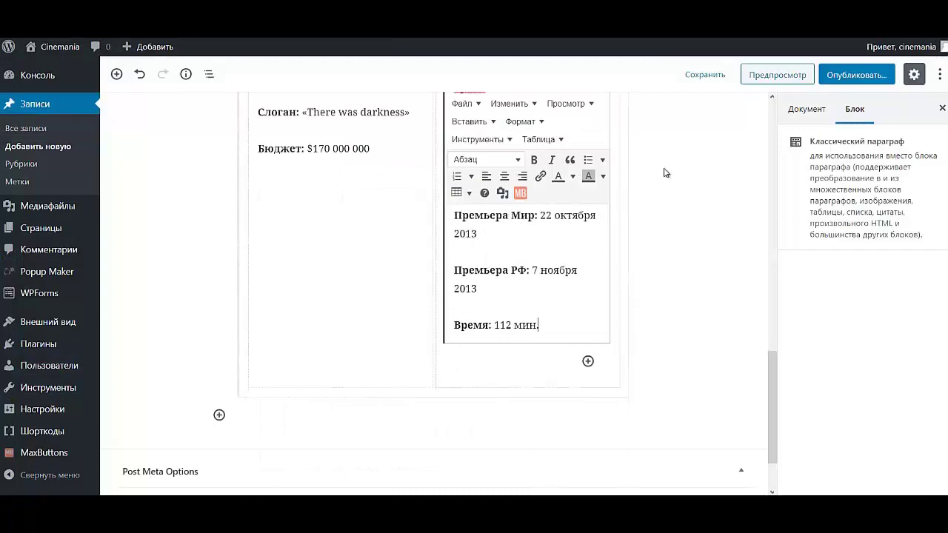
click(698, 222)
scroll(672, 245, up, 5)
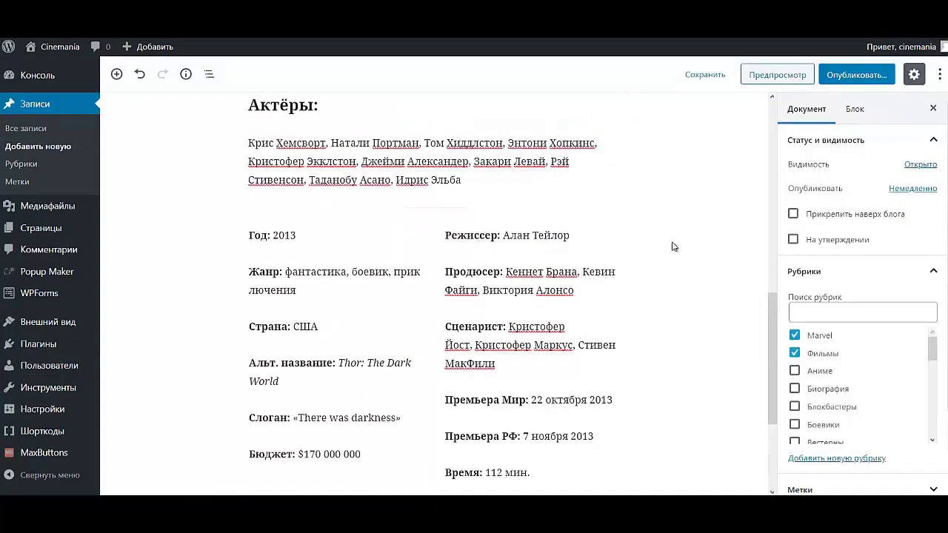
- Delete a separator block that was inserted in the wrong place
scroll(674, 240, down, 5)
scroll(674, 240, up, 3)
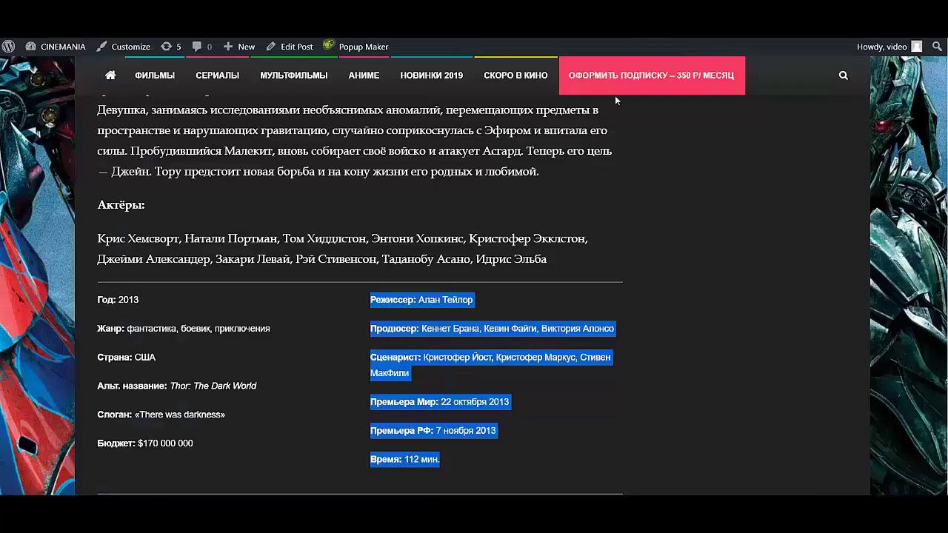
scroll(615, 96, down, 4)
scroll(576, 249, up, 3)
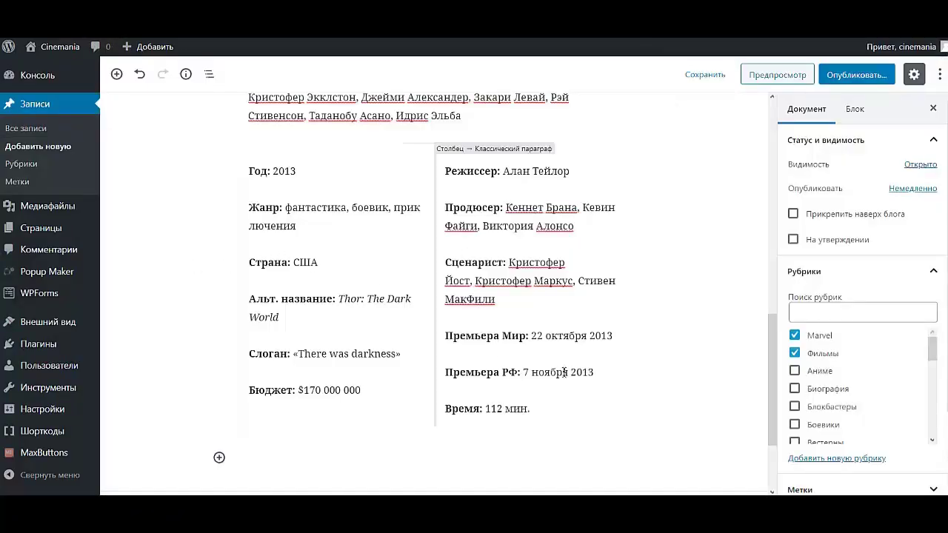
click(556, 399)
scroll(311, 245, up, 2)
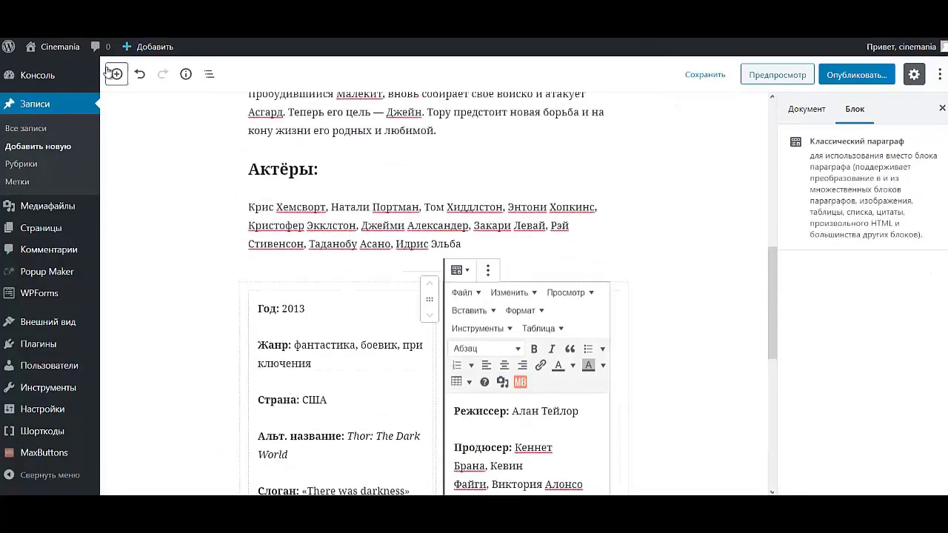
click(116, 74)
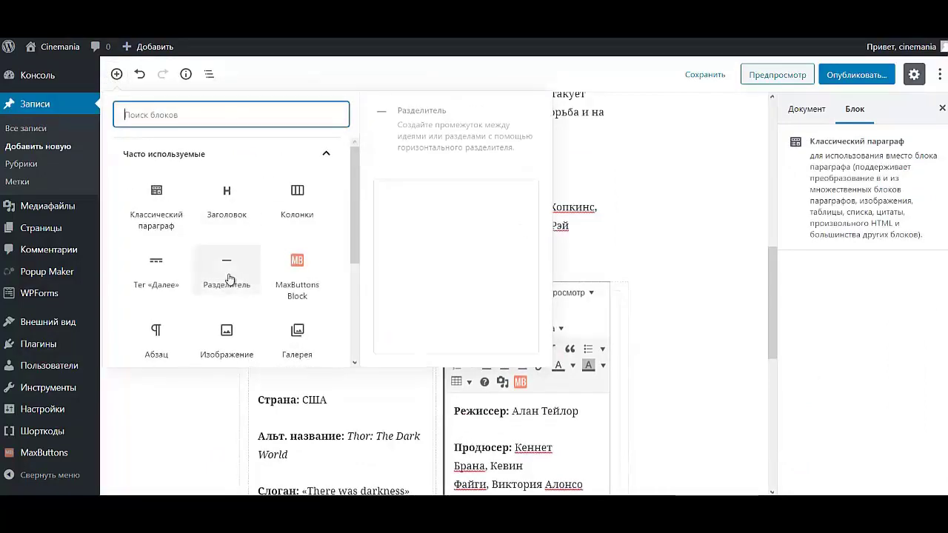
click(227, 268)
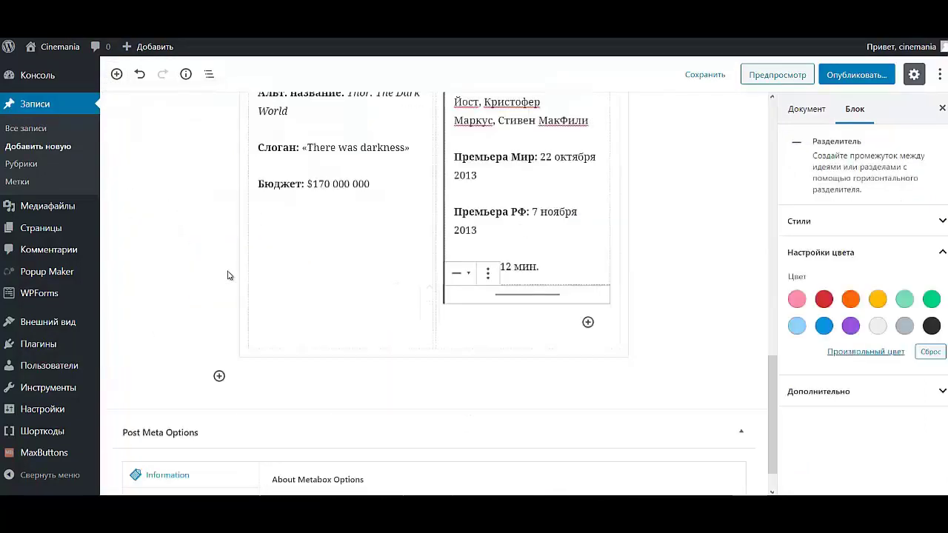
click(488, 273)
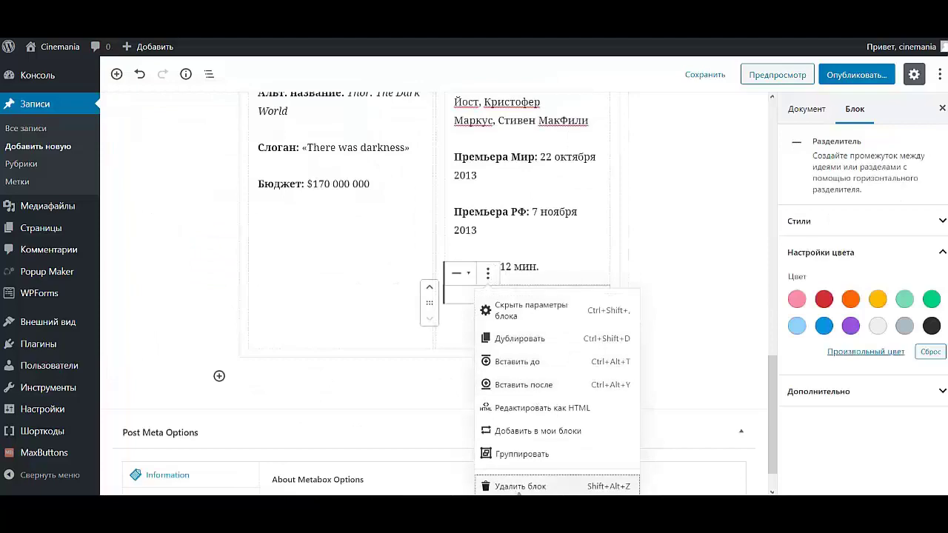
click(520, 485)
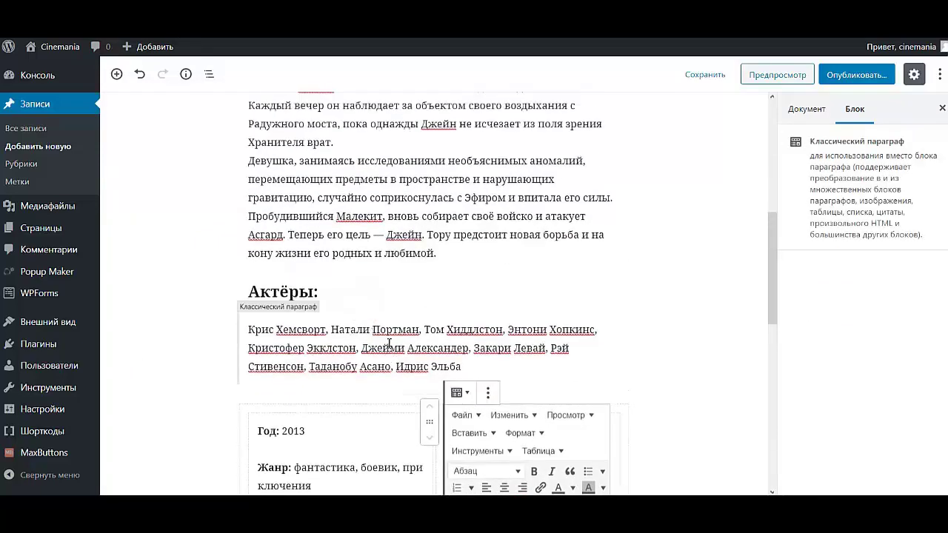
- Add a light grey separator after the cast paragraph and move it below the film-details columns
click(388, 344)
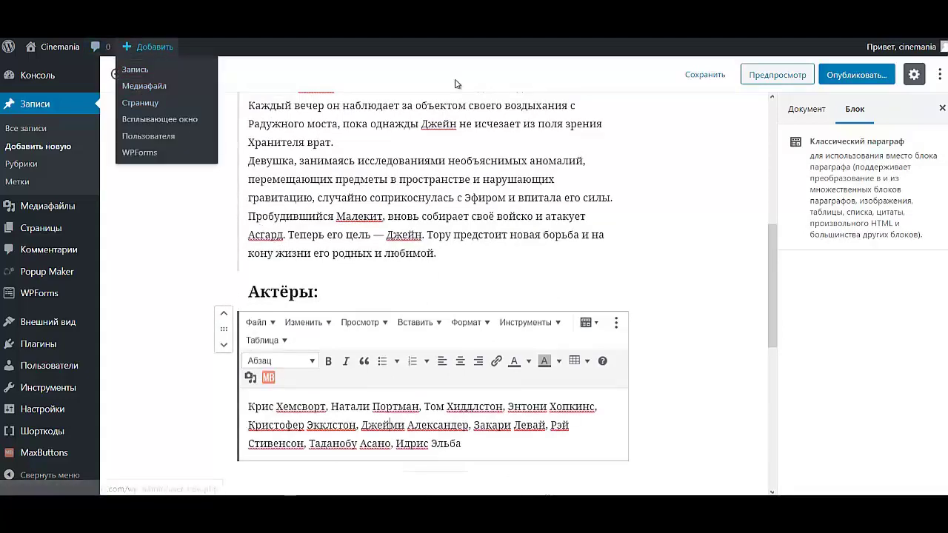
click(116, 74)
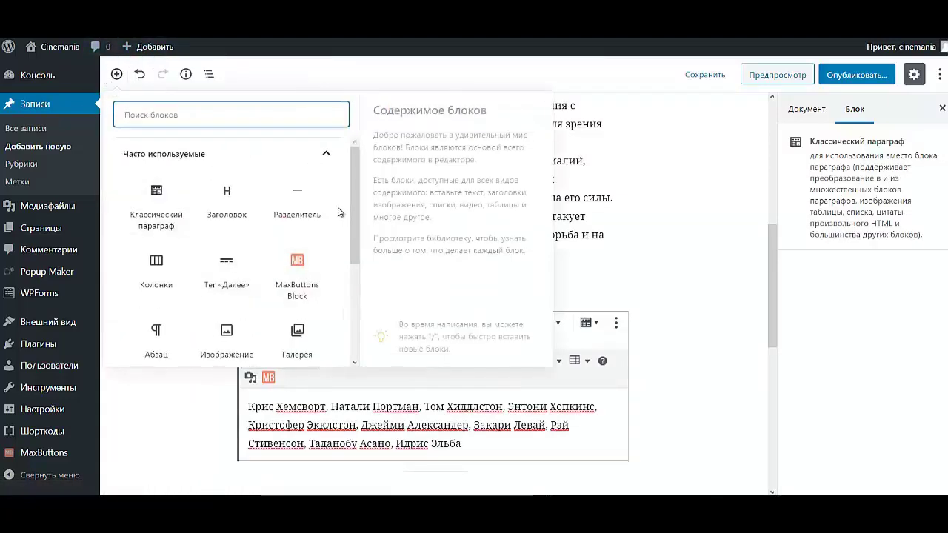
click(294, 196)
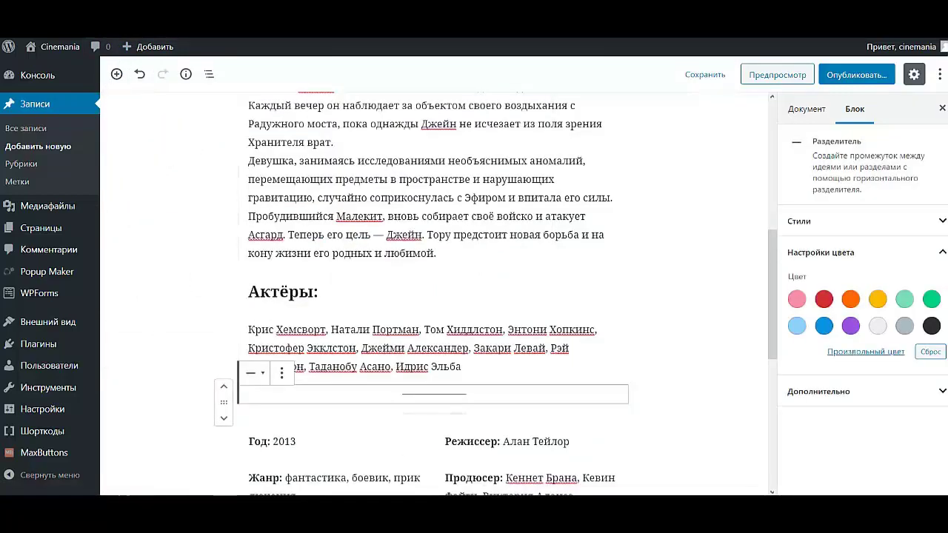
click(877, 326)
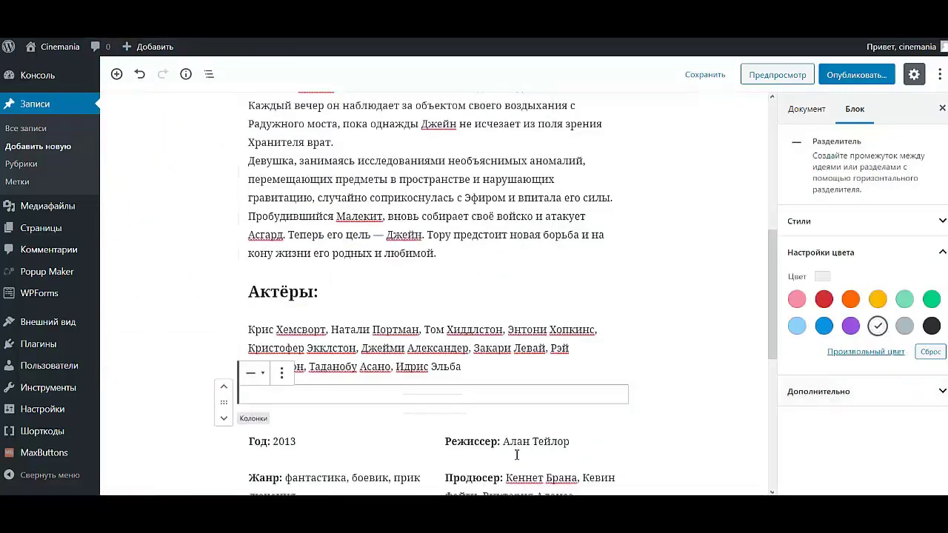
click(224, 421)
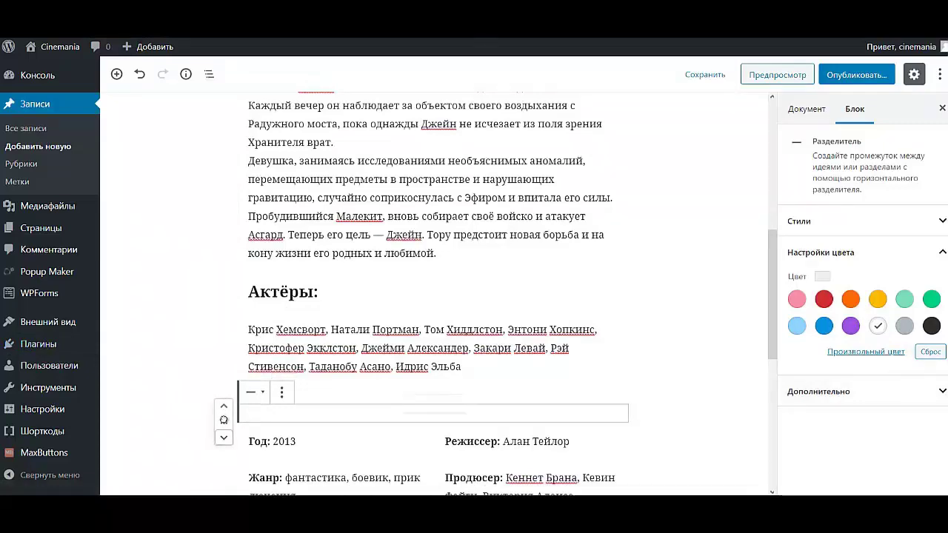
click(224, 439)
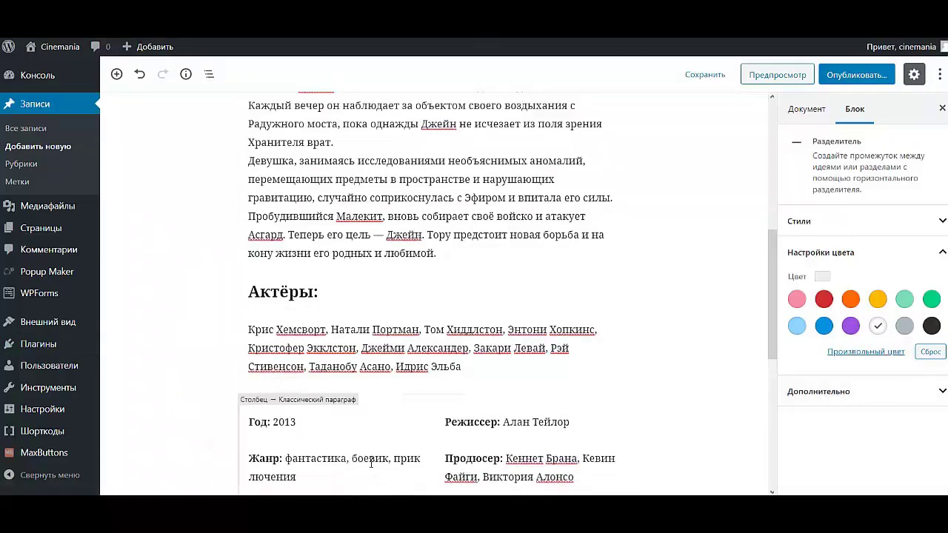
scroll(457, 423, down, 5)
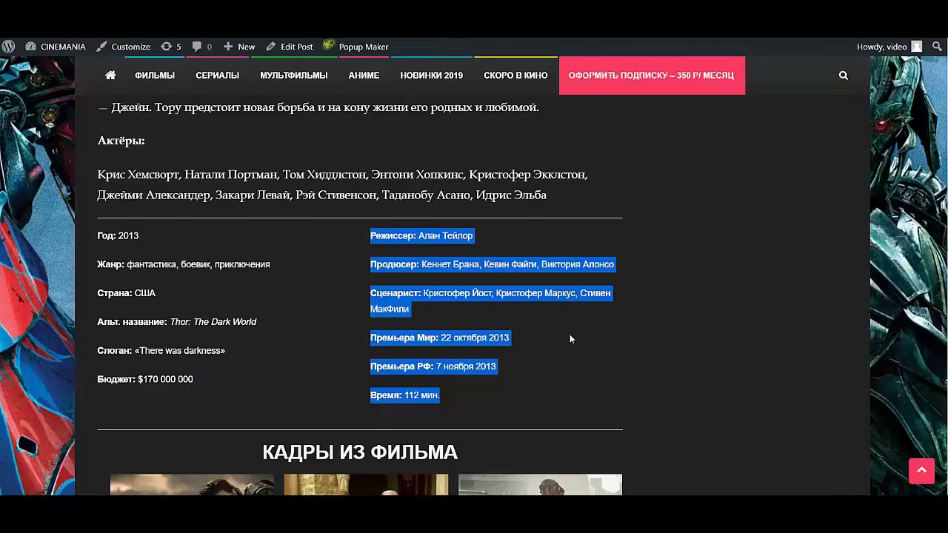
- Add a heading below the separator with the text КАДРЫ ИЗ ФИЛЬМА copied from the live page
scroll(485, 303, down, 4)
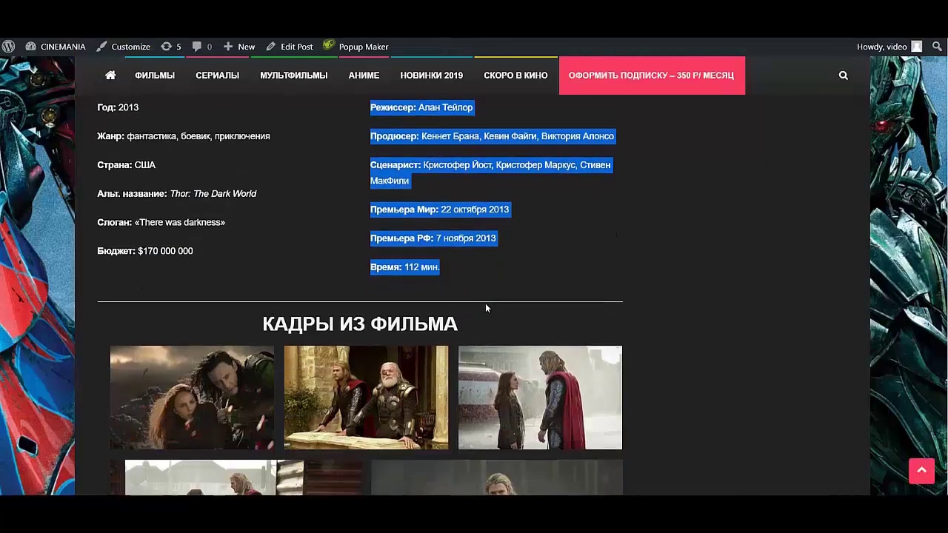
scroll(483, 306, up, 1)
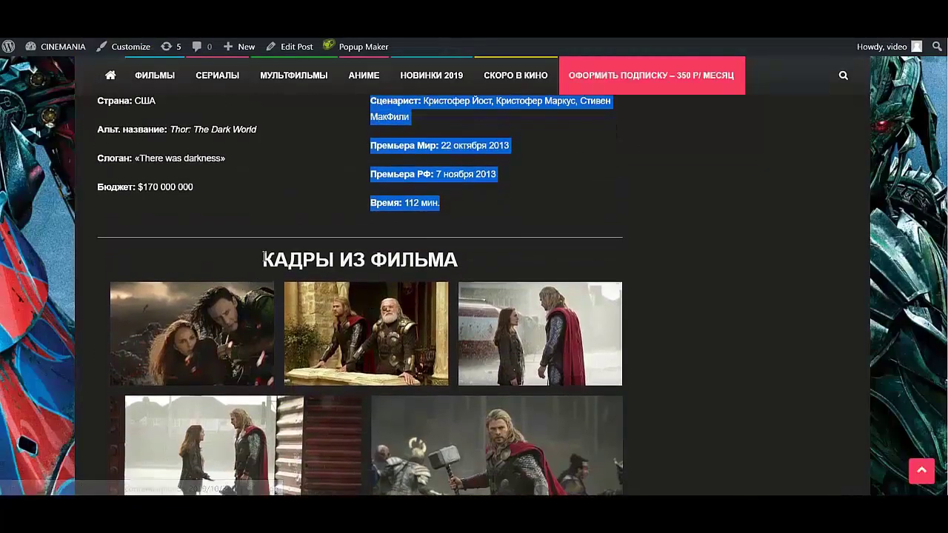
drag(255, 259, 472, 271)
key(ctrl+c)
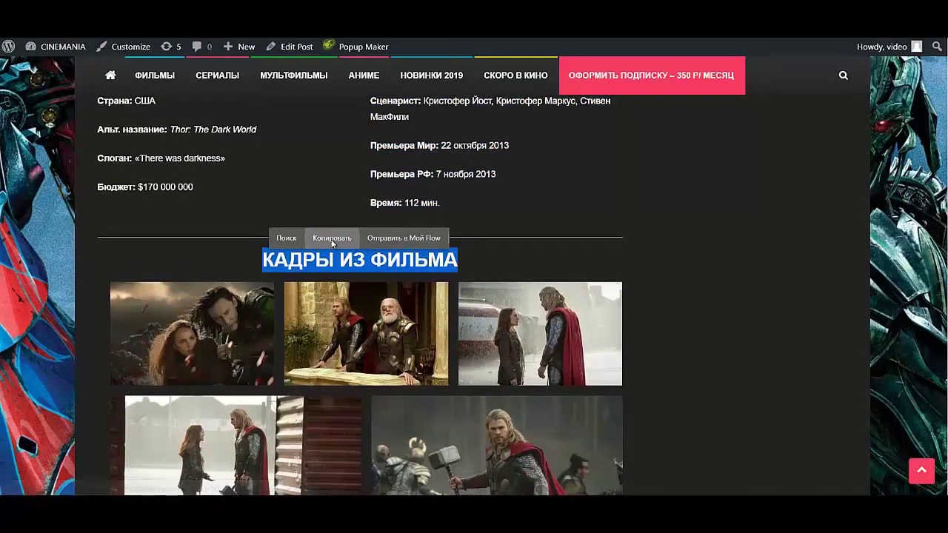
click(331, 239)
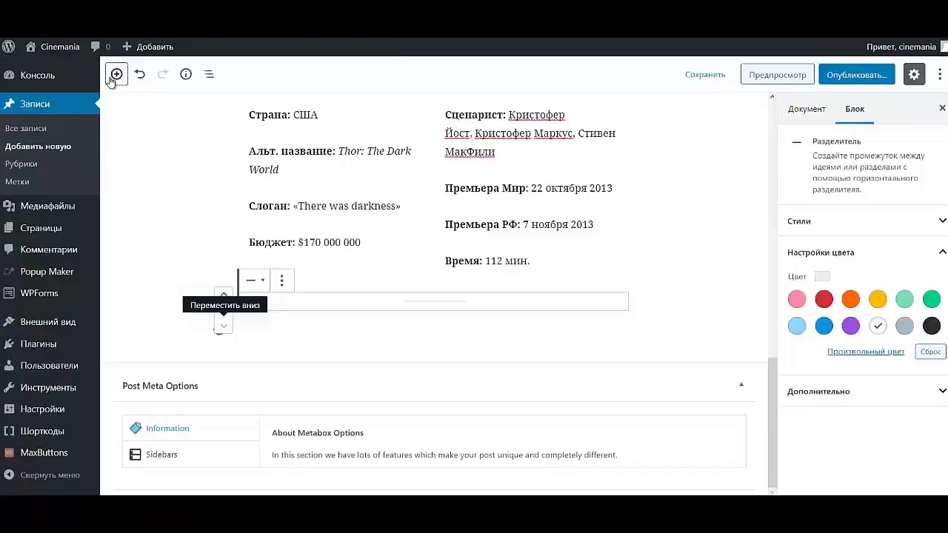
click(112, 77)
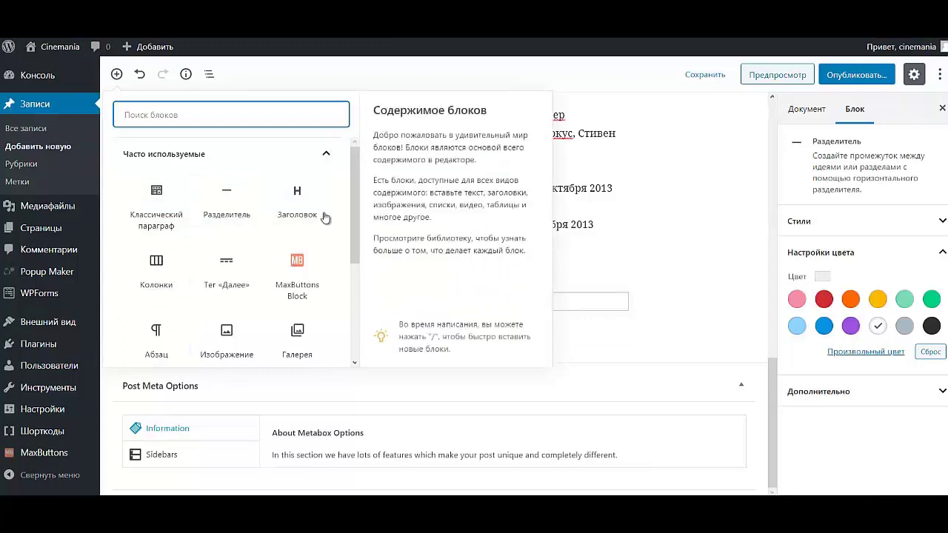
click(297, 204)
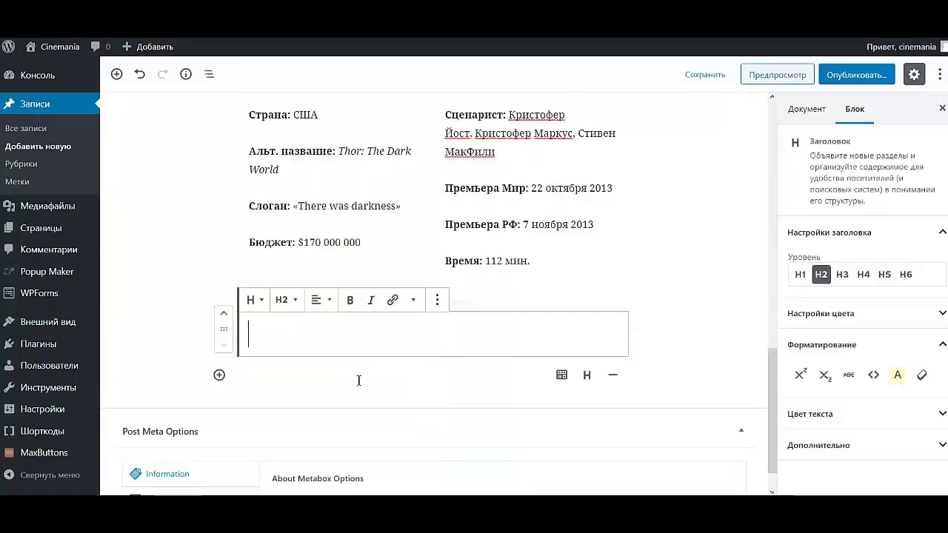
key(ctrl+v)
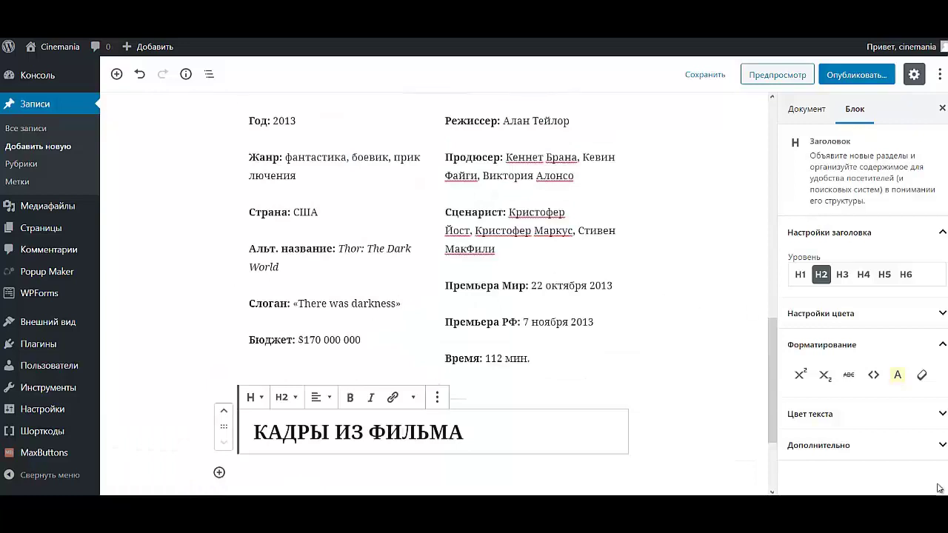
- Center-align the КАДРЫ ИЗ ФИЛЬМА heading
click(320, 397)
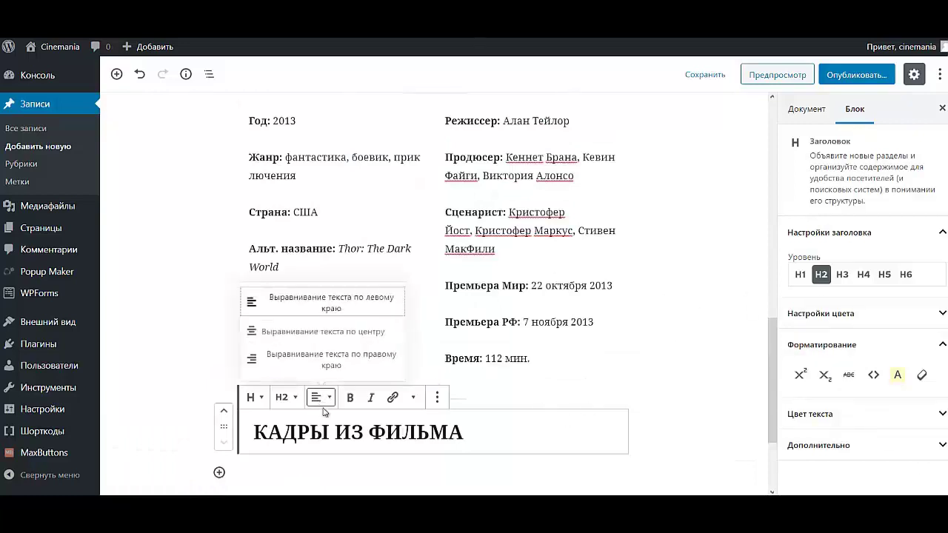
click(311, 337)
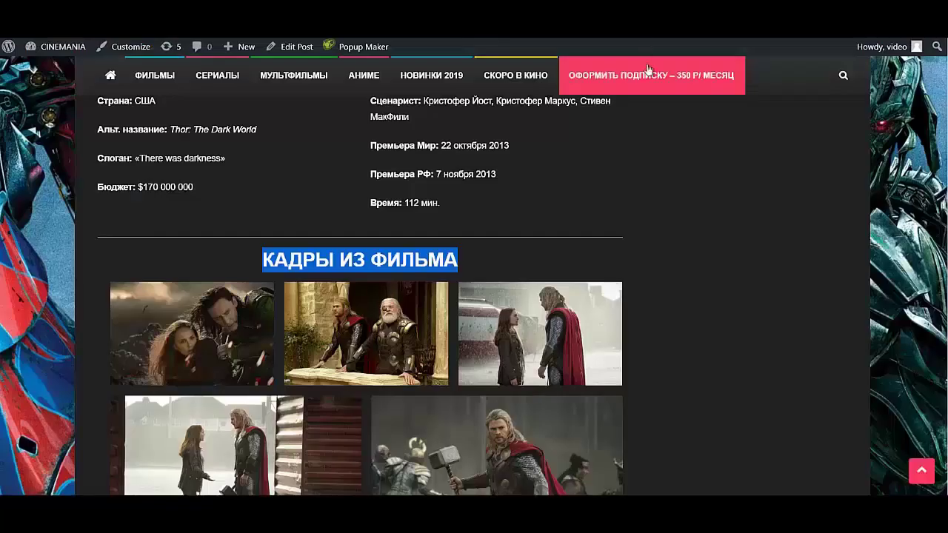
scroll(707, 413, down, 4)
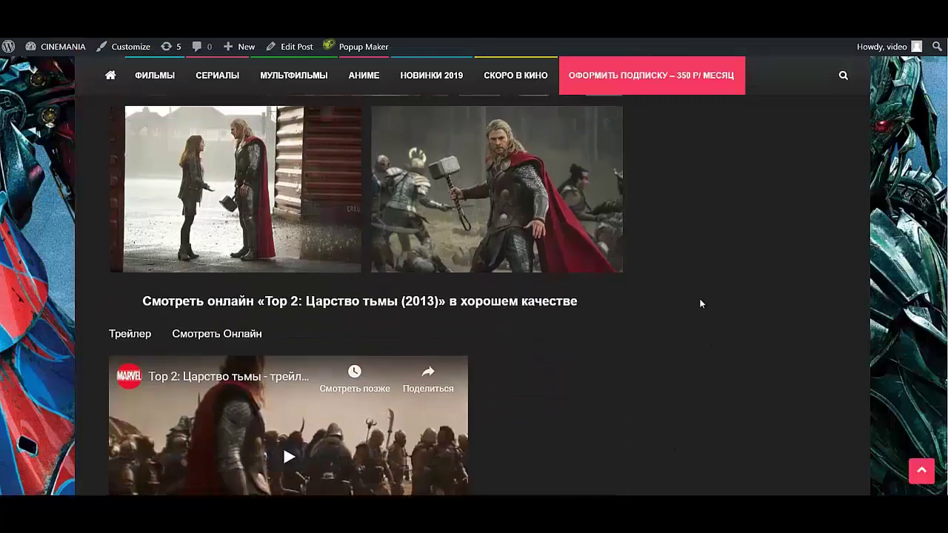
scroll(689, 296, up, 2)
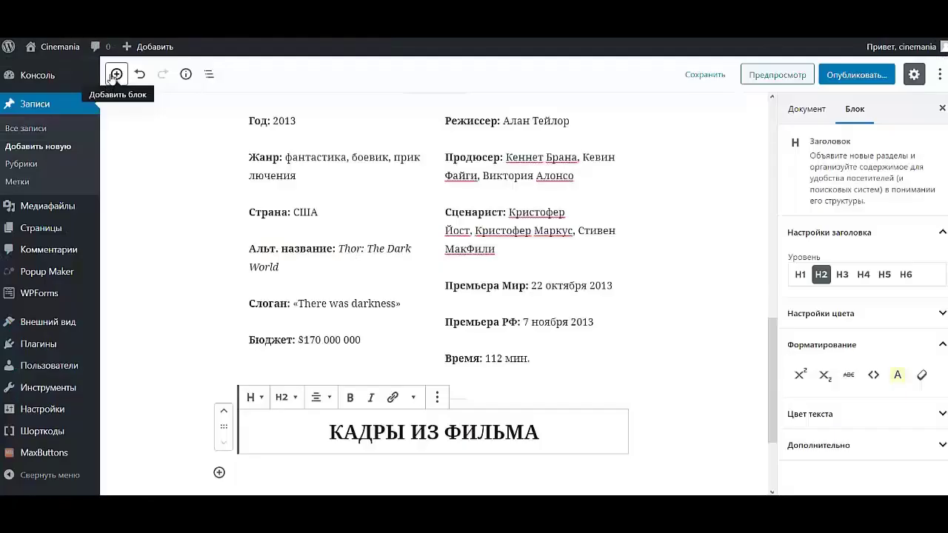
click(114, 75)
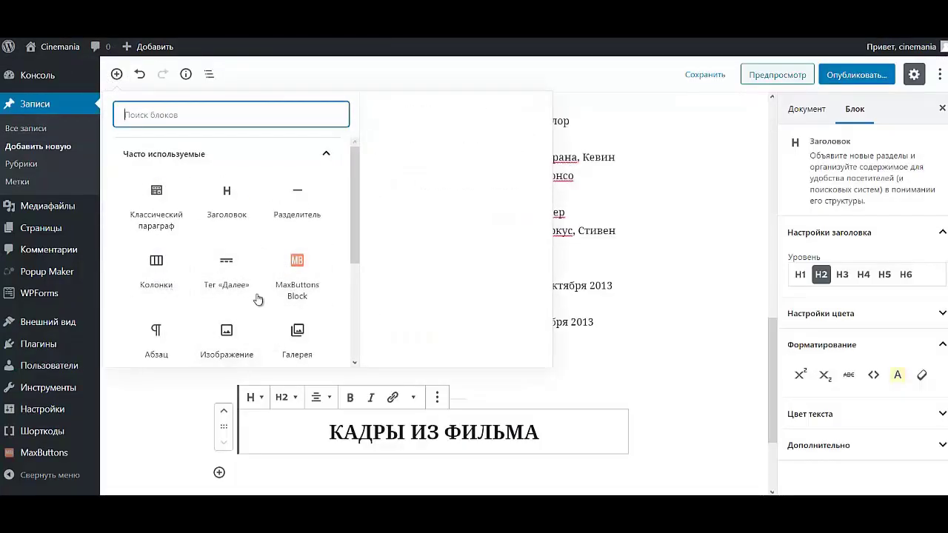
- Add a Gallery block and upload stills 1.jpg–5.jpg from folder 01
scroll(250, 317, down, 2)
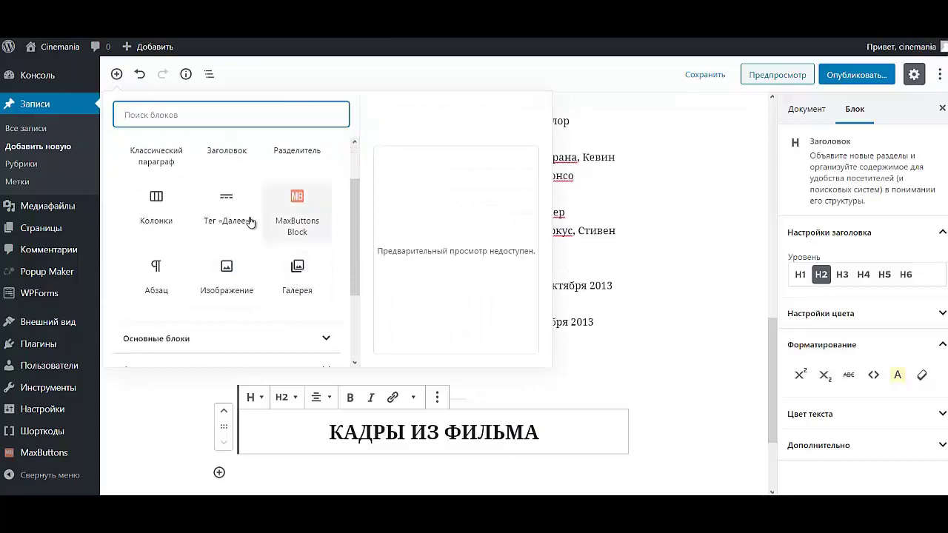
scroll(249, 218, up, 2)
scroll(259, 233, down, 4)
scroll(289, 200, up, 2)
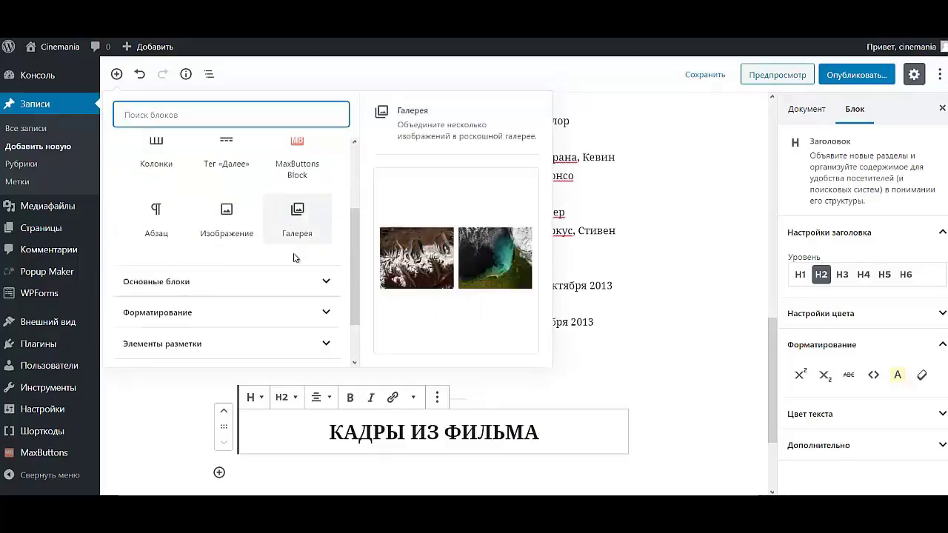
click(298, 217)
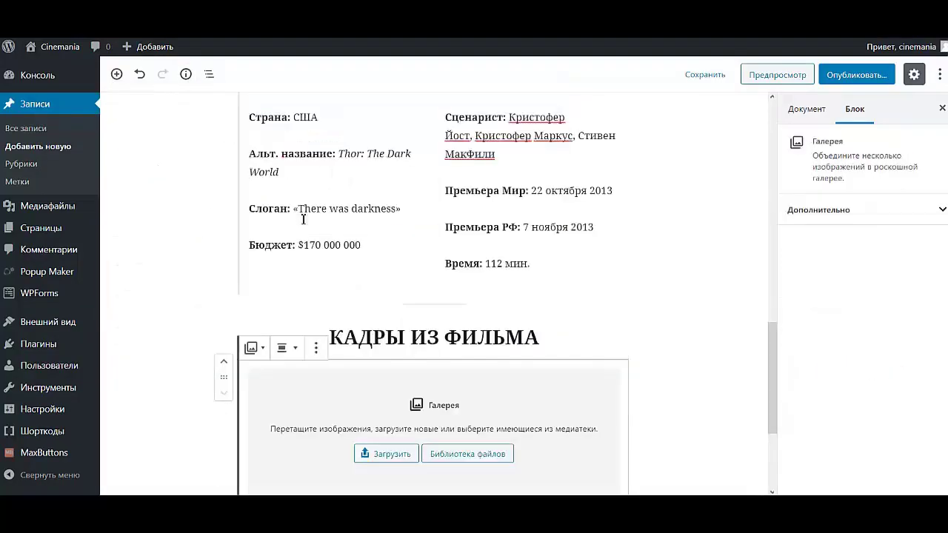
click(399, 458)
double_click(179, 111)
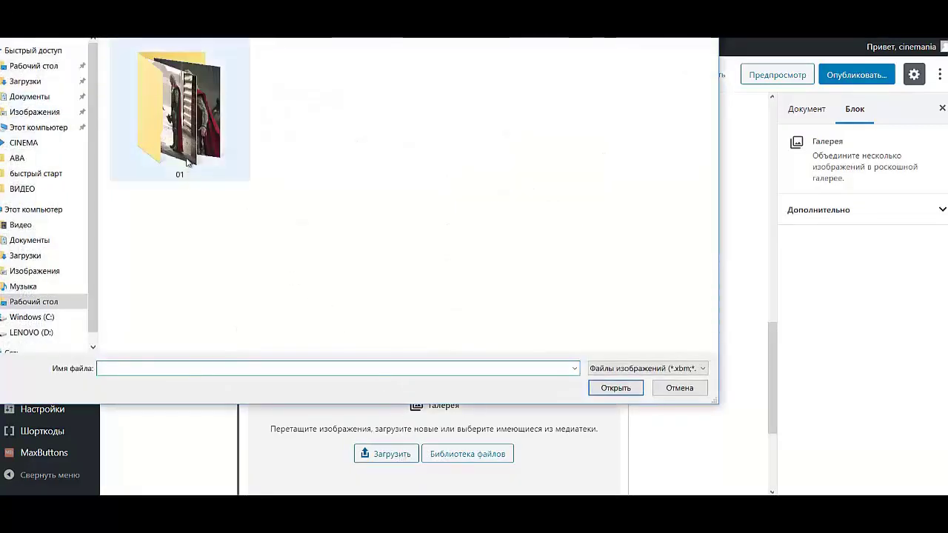
drag(145, 133, 570, 90)
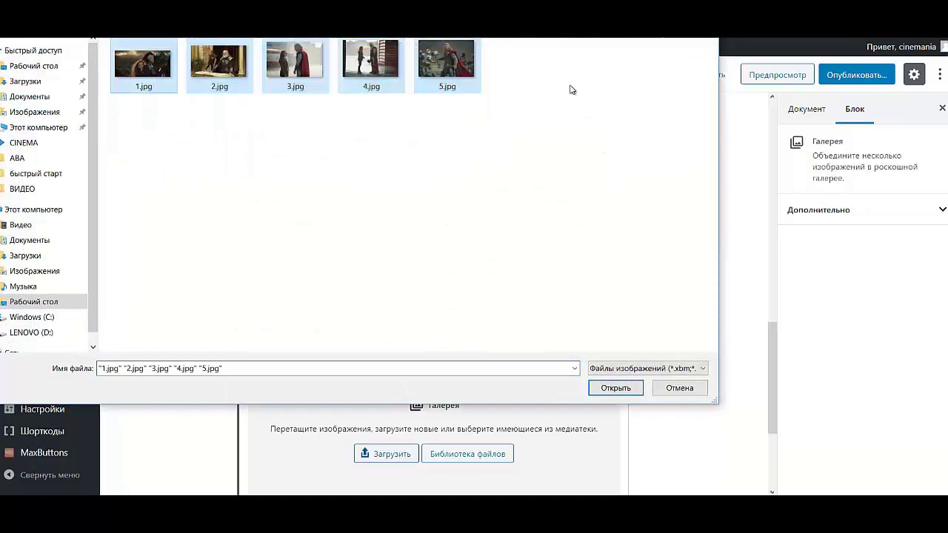
key(Return)
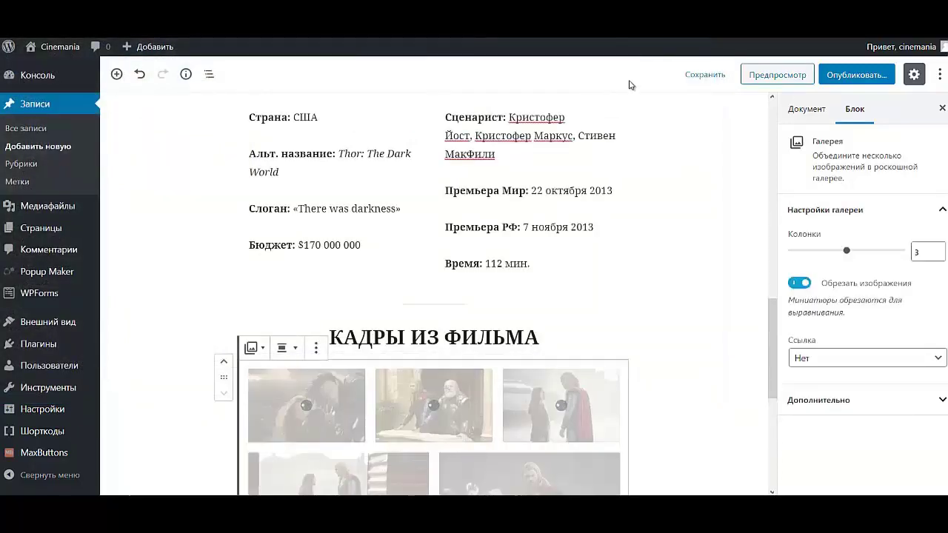
scroll(432, 319, down, 3)
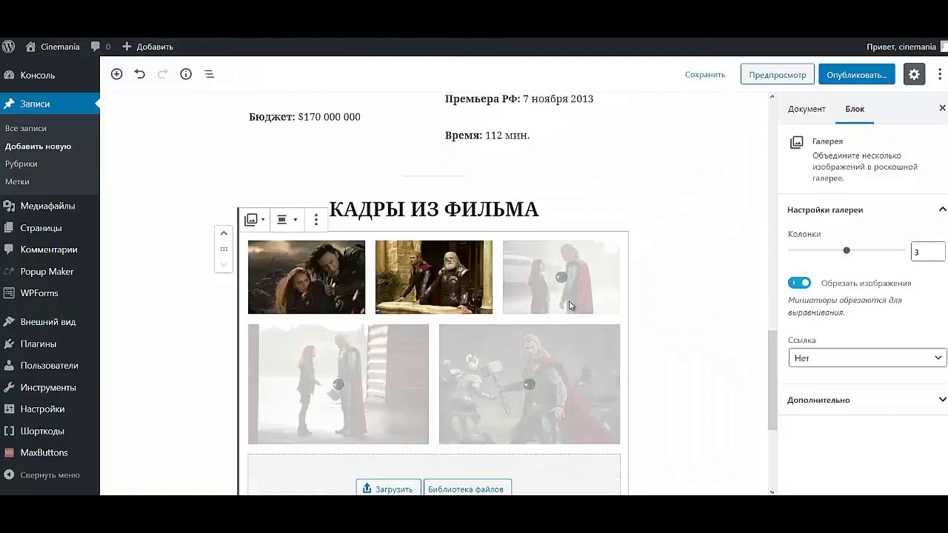
scroll(564, 303, down, 3)
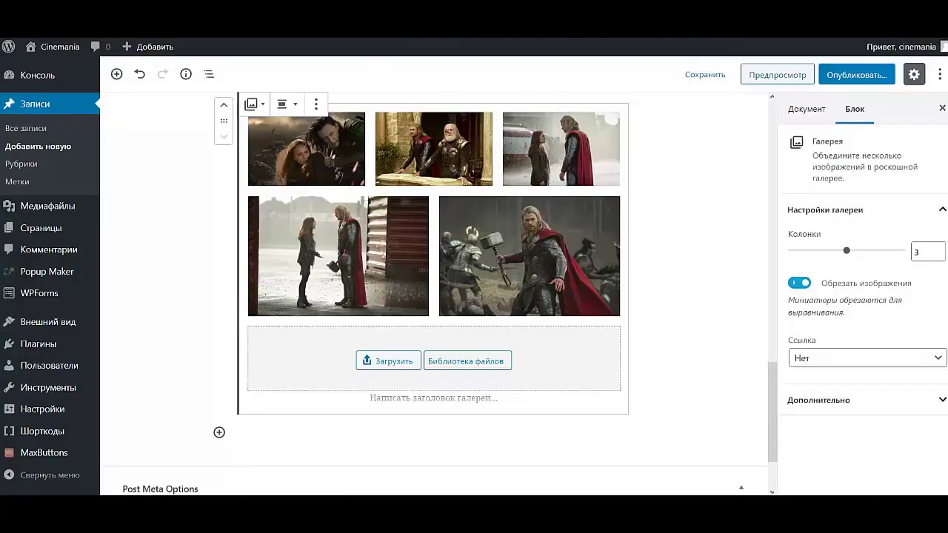
- Set the gallery images to link to their Media File and check each image
click(288, 144)
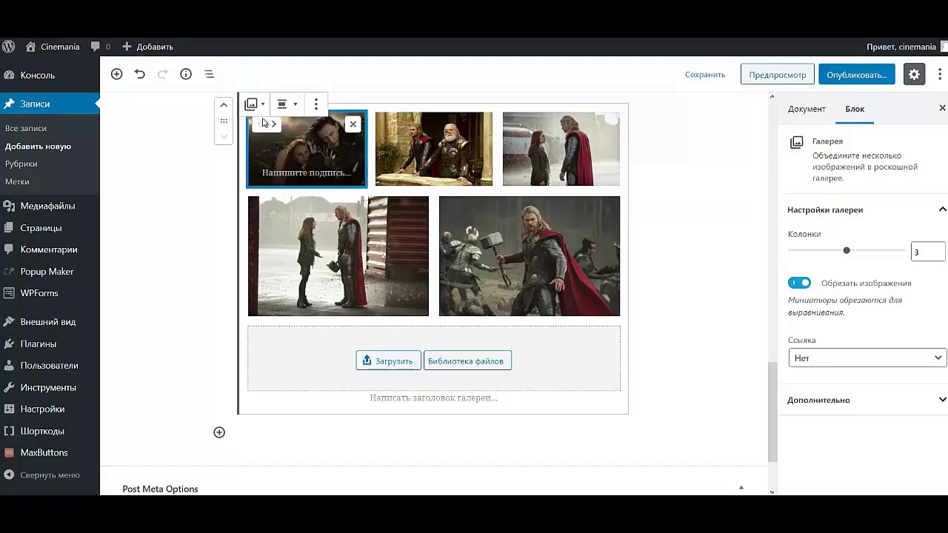
click(867, 363)
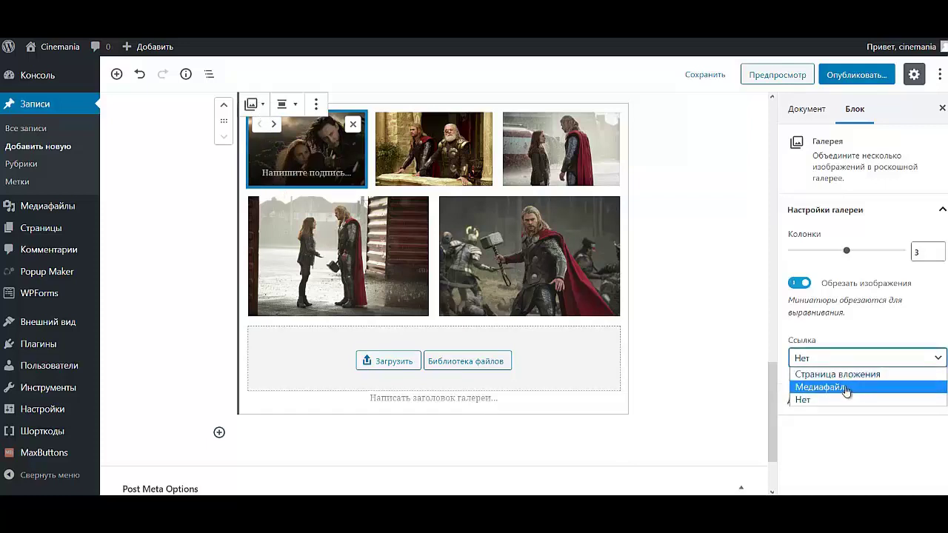
click(819, 387)
click(411, 153)
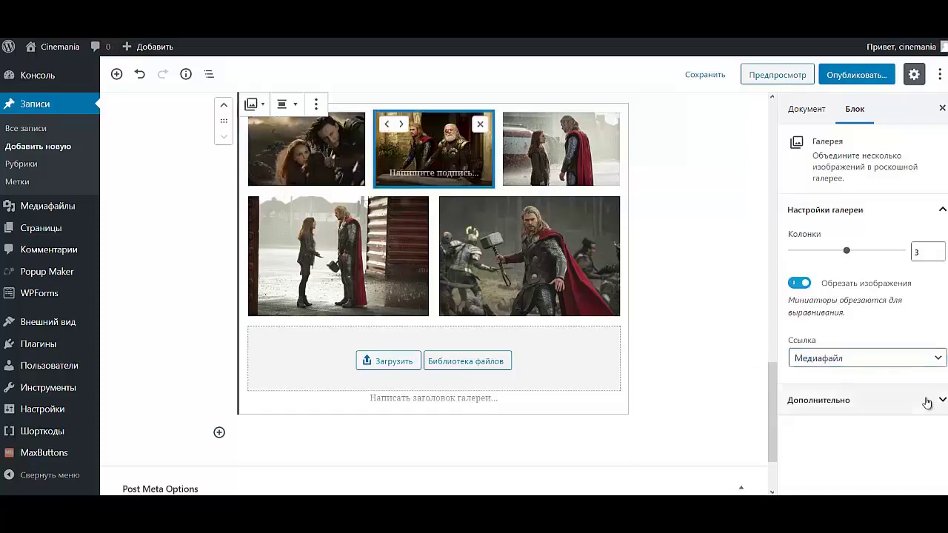
click(563, 182)
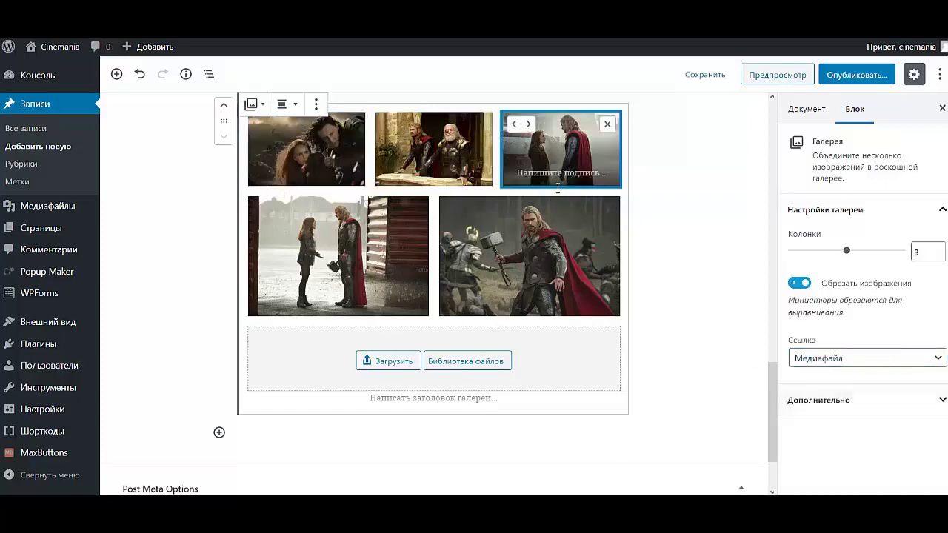
click(517, 252)
click(399, 261)
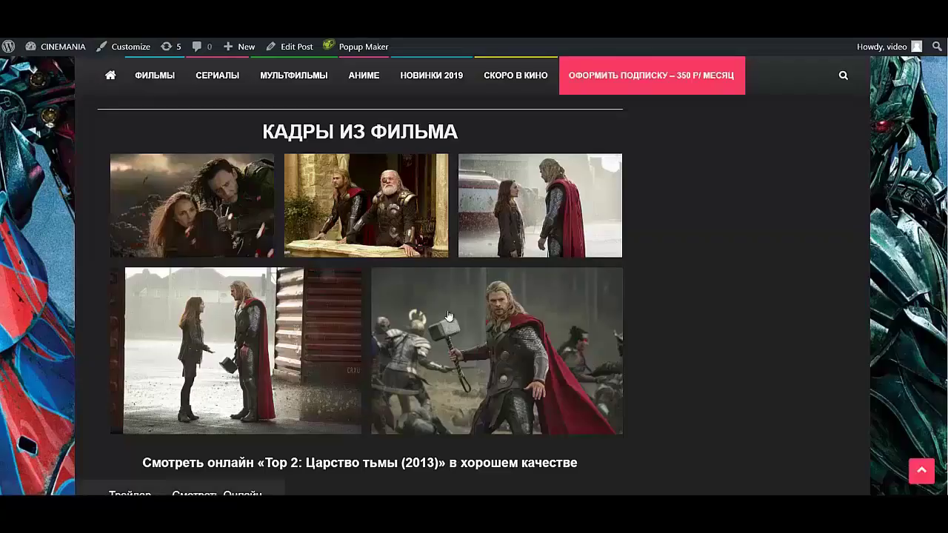
- Copy the watch-online heading text from the live post page
scroll(437, 304, down, 1)
scroll(436, 303, down, 3)
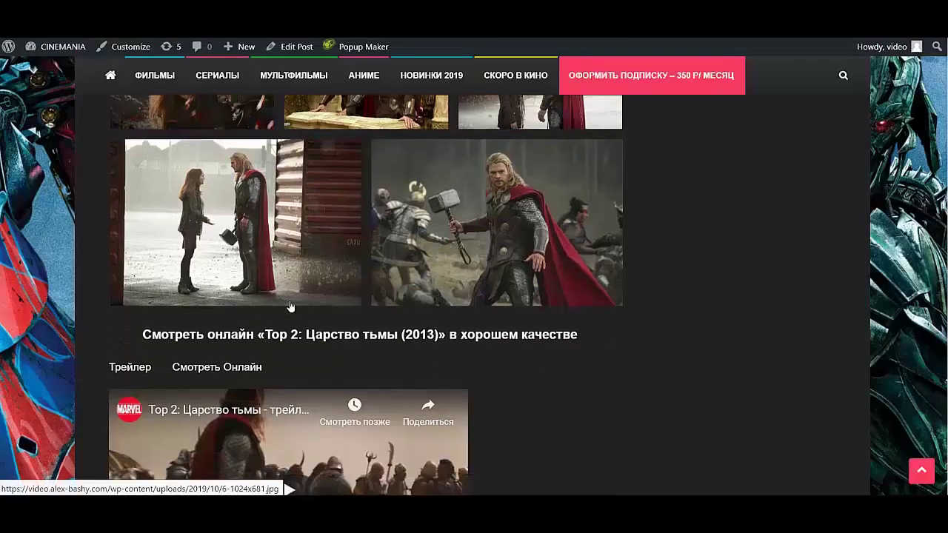
drag(146, 268, 601, 275)
key(ctrl+c)
click(345, 248)
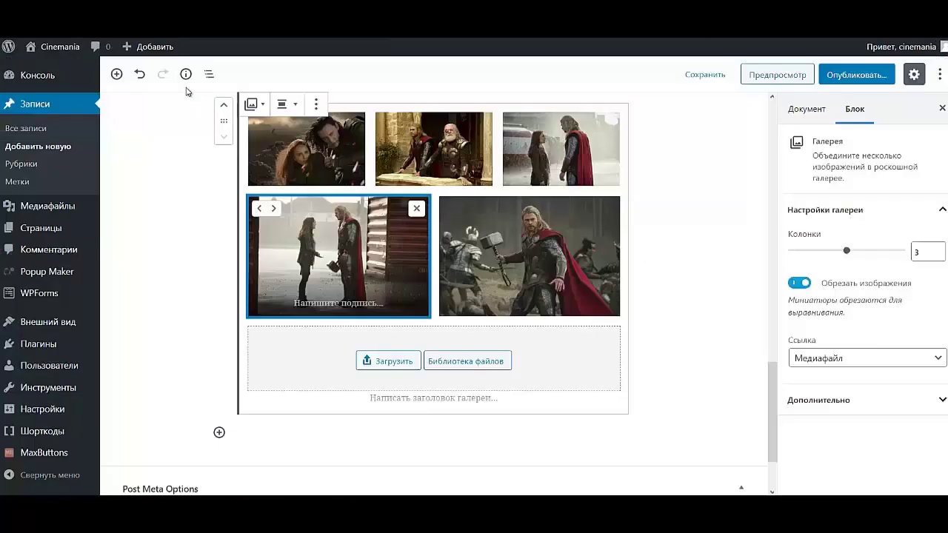
click(116, 74)
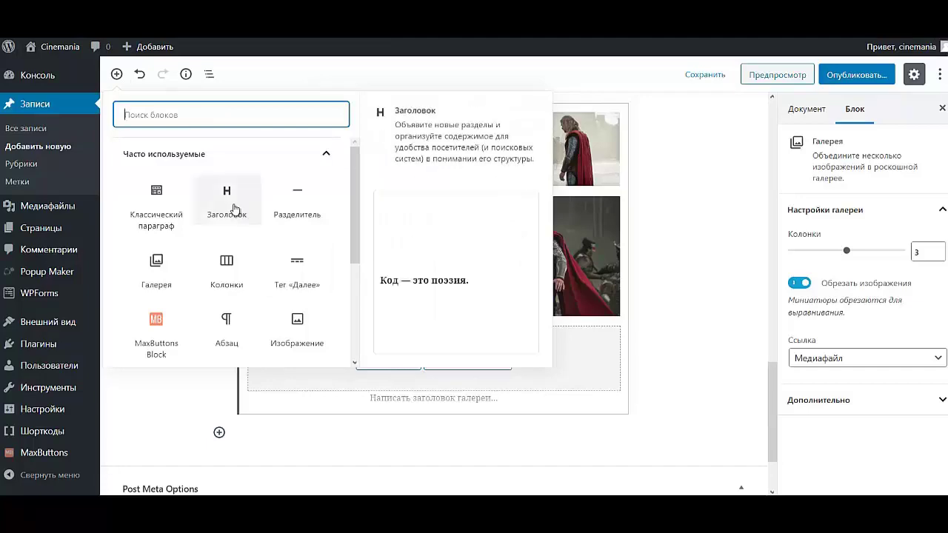
- Add heading 'Смотреть онлайн «Тор 2: Царство тьмы (2013)» в хорошем качестве', then compare the live Трейлер/Смотреть Онлайн tabs
click(226, 202)
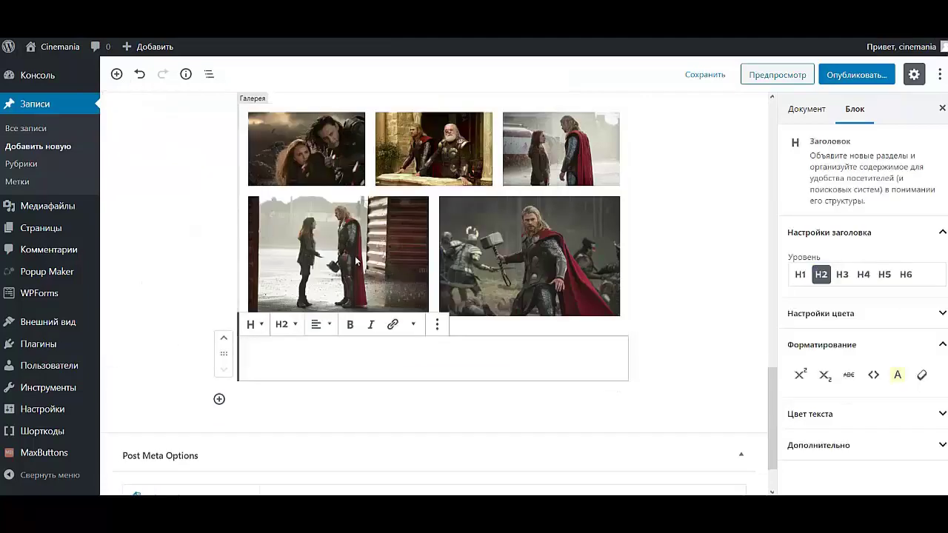
key(ctrl+v)
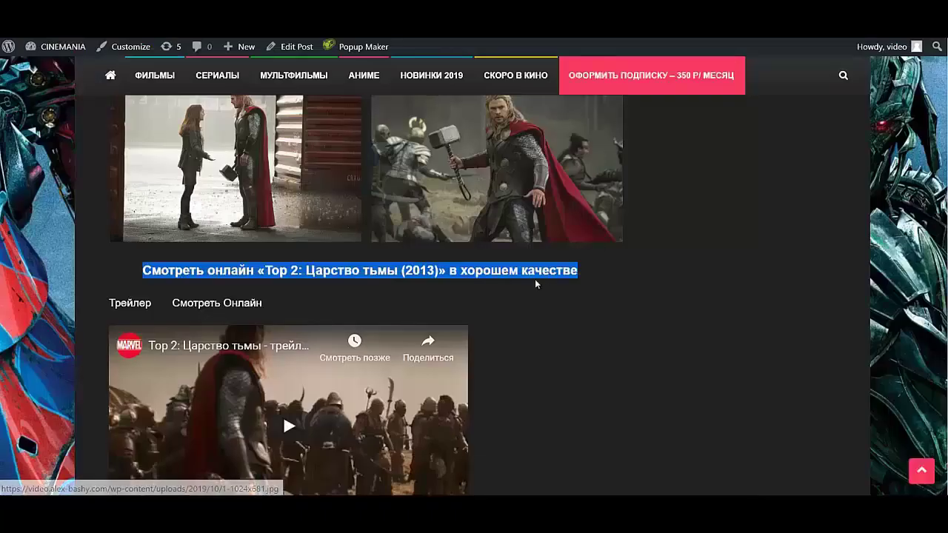
scroll(397, 331, down, 1)
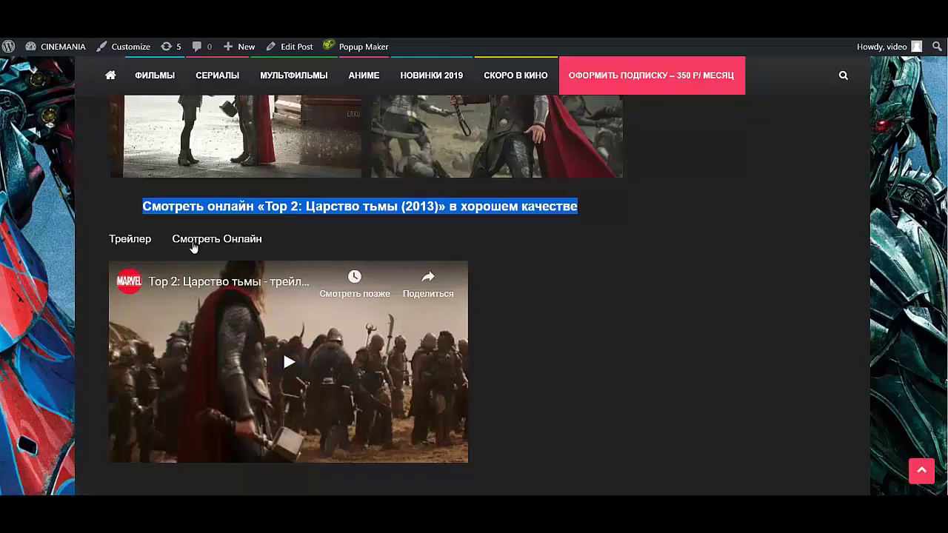
click(192, 243)
click(144, 242)
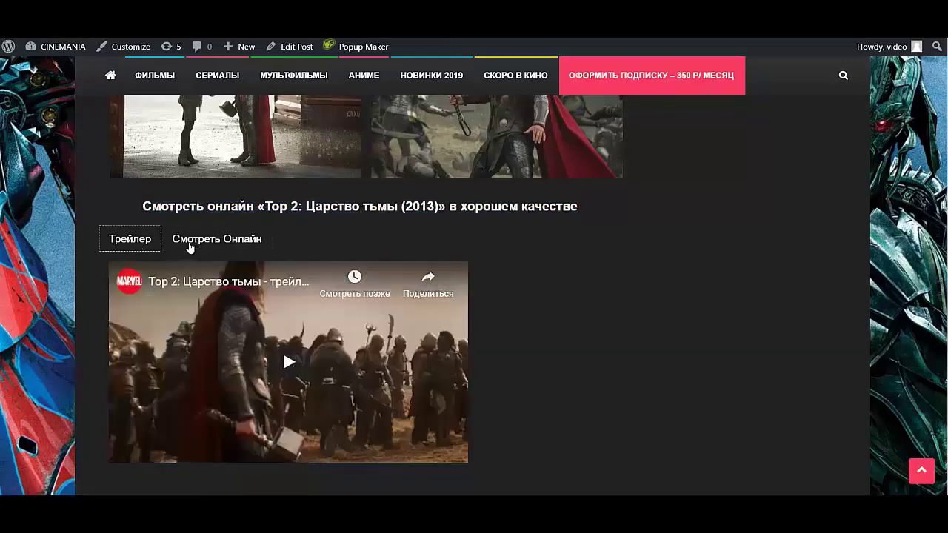
click(190, 248)
click(137, 244)
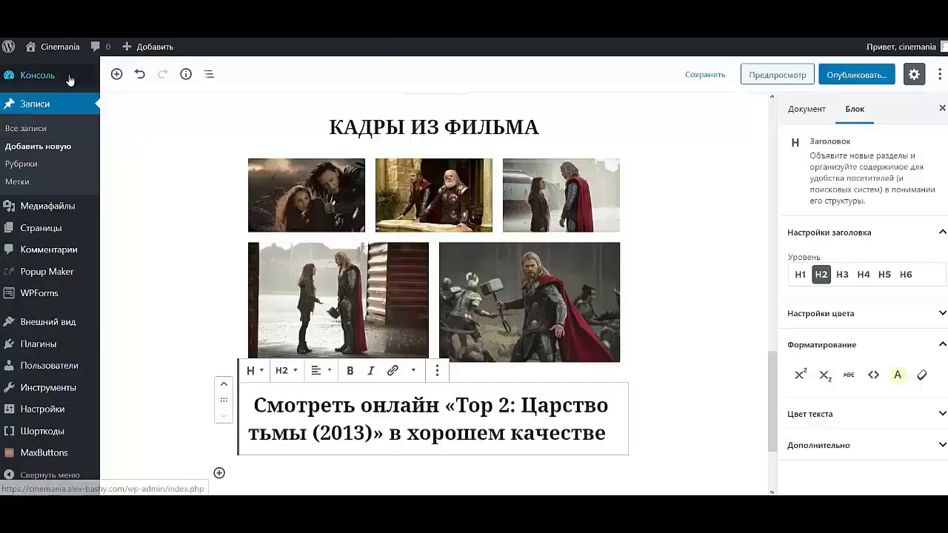
click(116, 74)
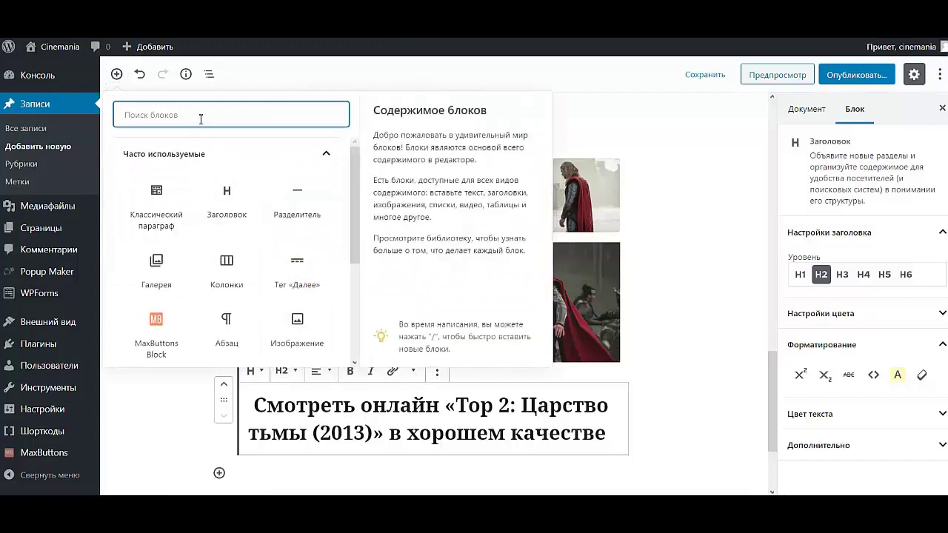
- Insert a Шорткод block found by searching 'шорт', then reopen the post in the editor
text(шорт)
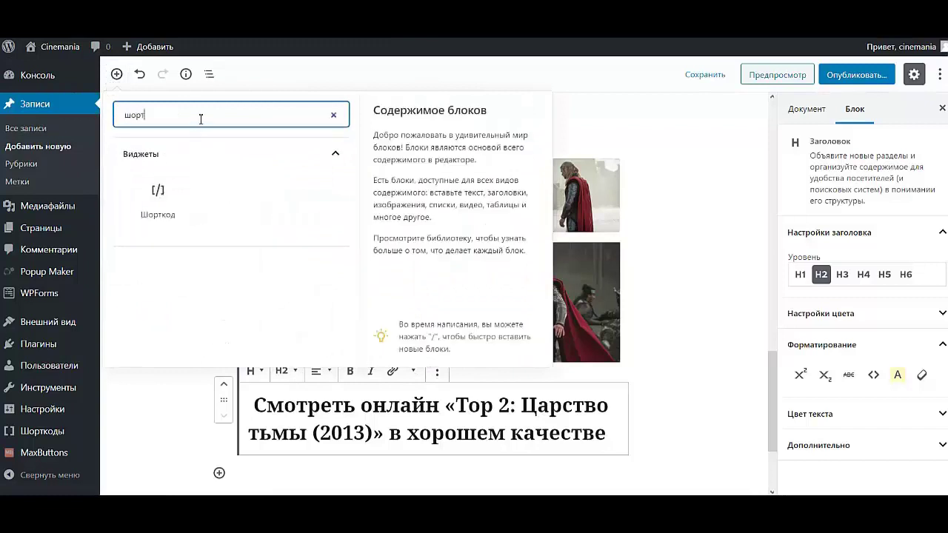
click(157, 196)
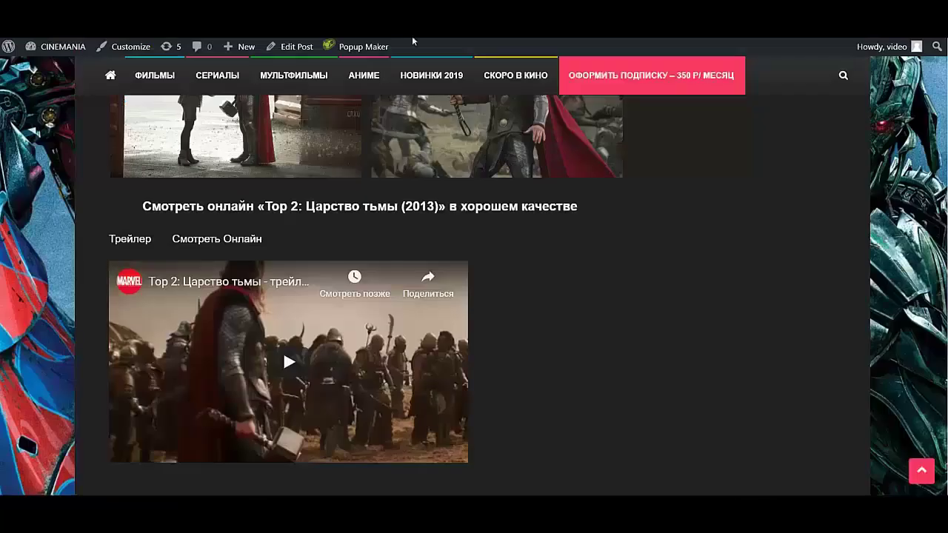
click(296, 47)
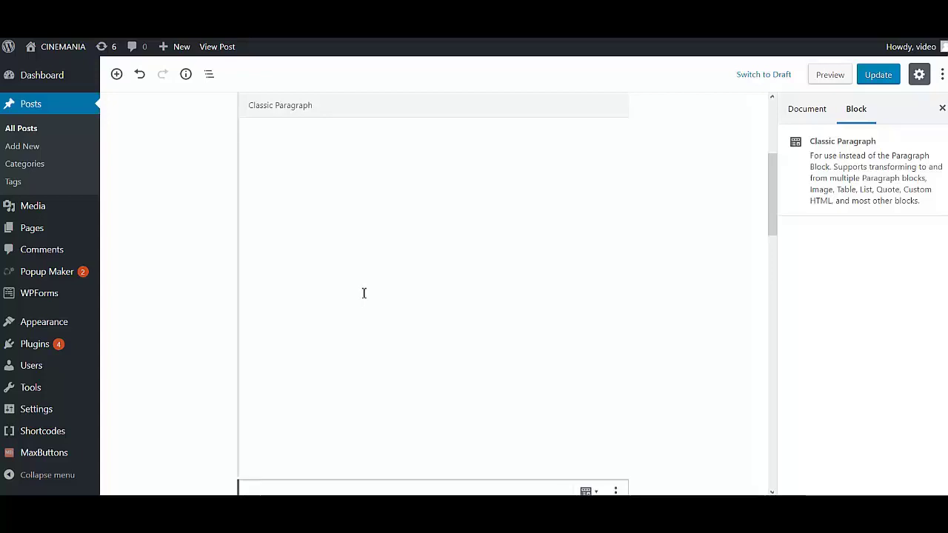
- Review the finished post's Shortcode block and select its second su_tab code as reference
scroll(363, 293, down, 6)
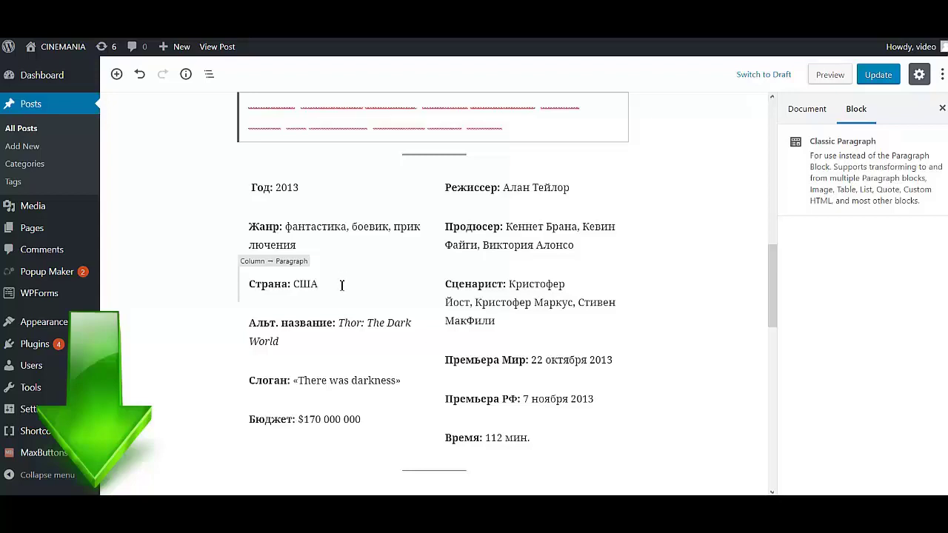
mouse_move(337, 300)
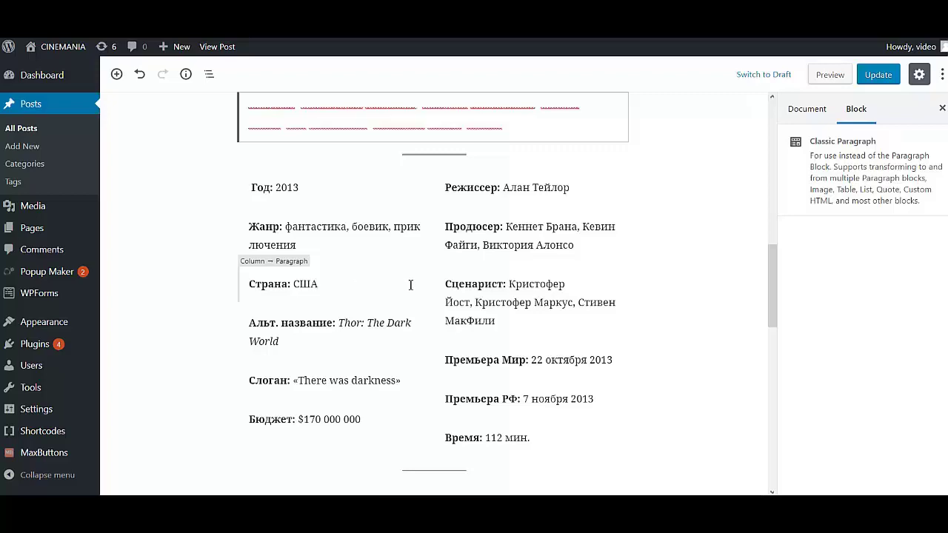
scroll(411, 285, down, 3)
scroll(430, 295, down, 3)
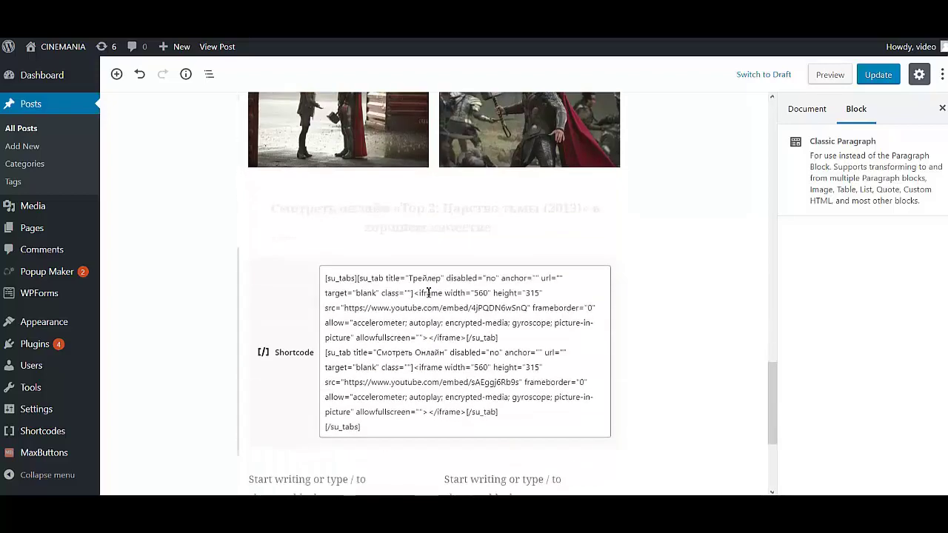
drag(376, 425, 317, 280)
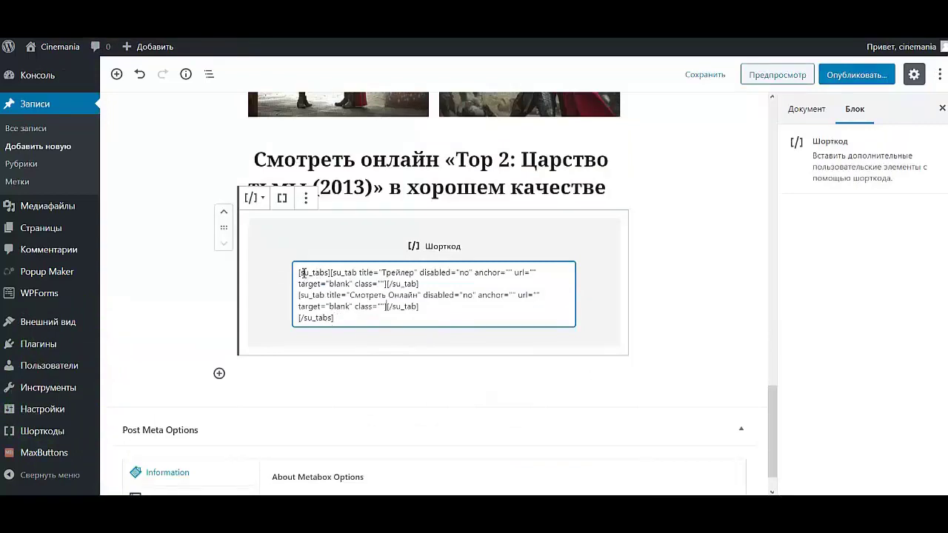
drag(298, 273, 331, 272)
drag(342, 316, 320, 320)
drag(331, 272, 421, 286)
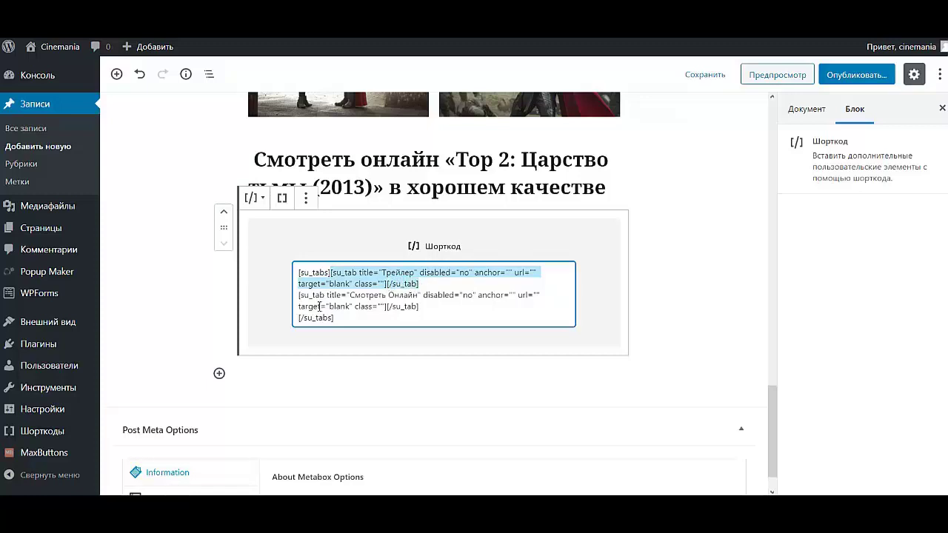
drag(297, 298, 428, 308)
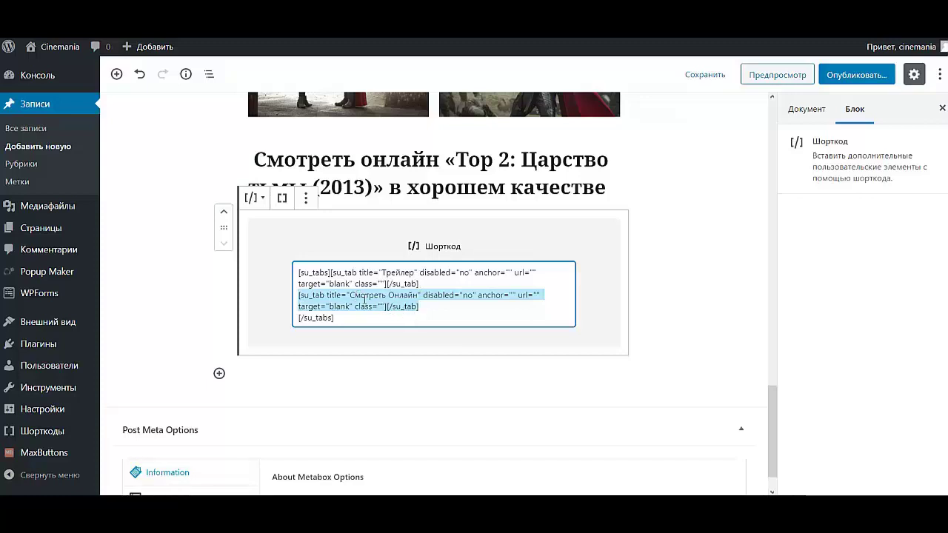
click(433, 306)
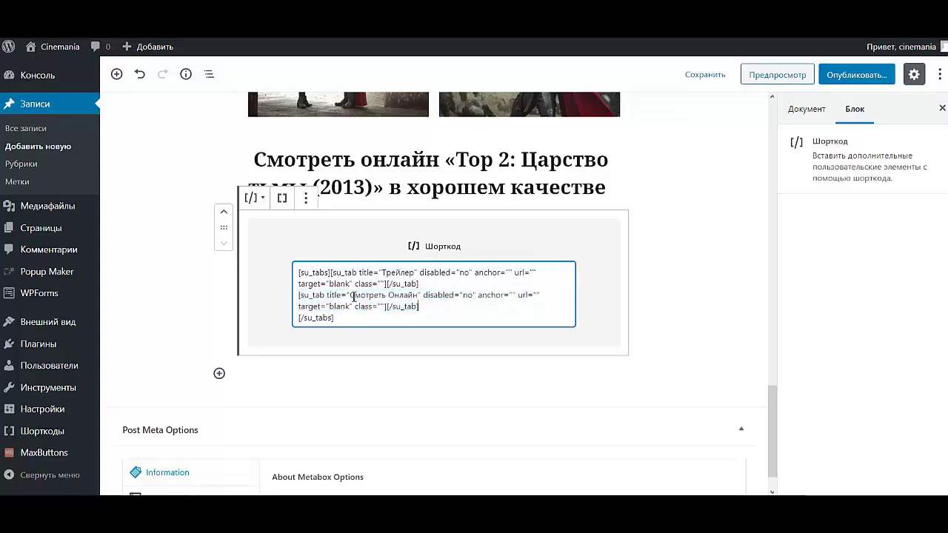
drag(352, 297, 413, 296)
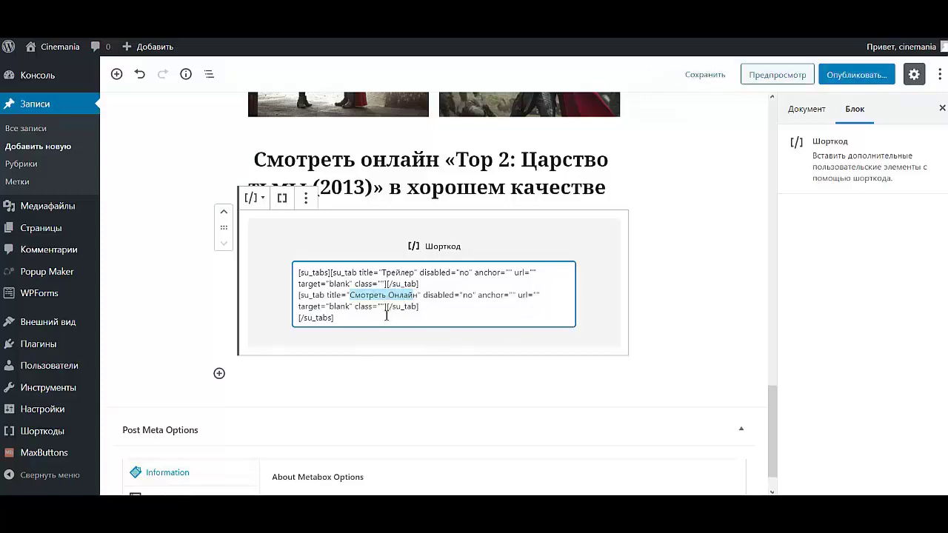
drag(385, 273, 413, 274)
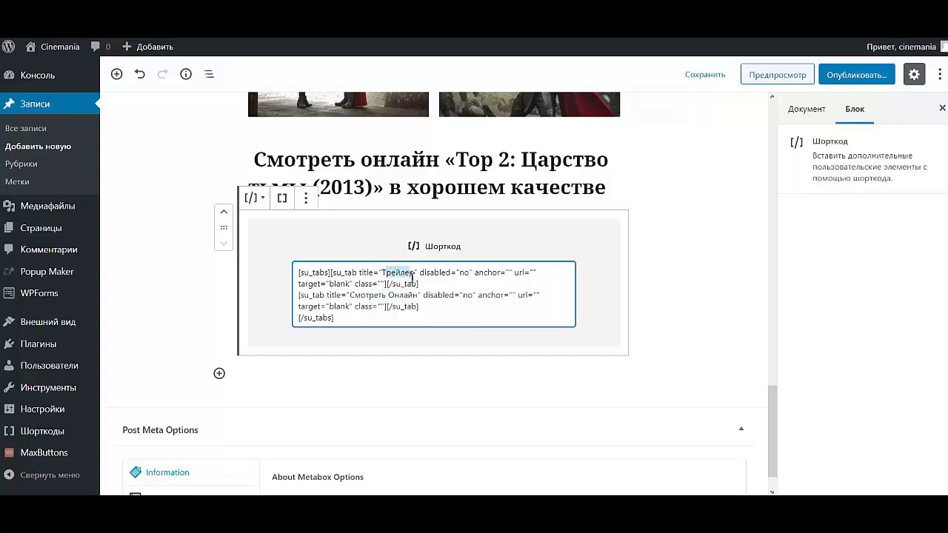
drag(350, 295, 414, 296)
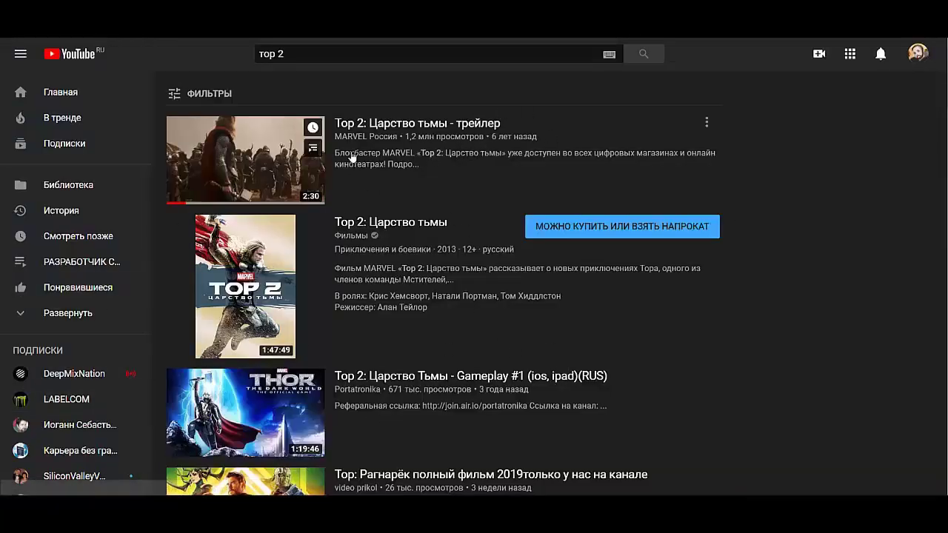
- Open the Тор 2 trailer and select its full iframe code under ПОДЕЛИТЬСЯ > Встроить
click(235, 160)
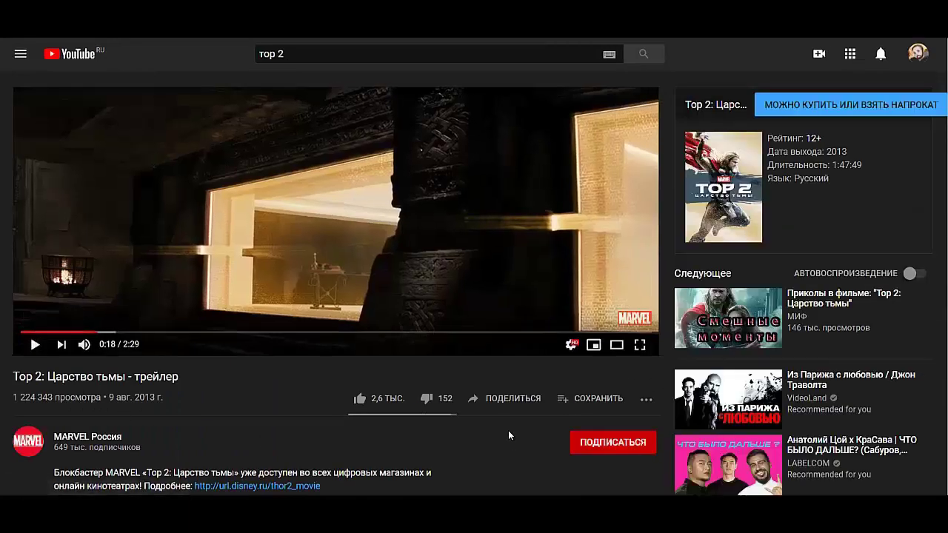
click(508, 398)
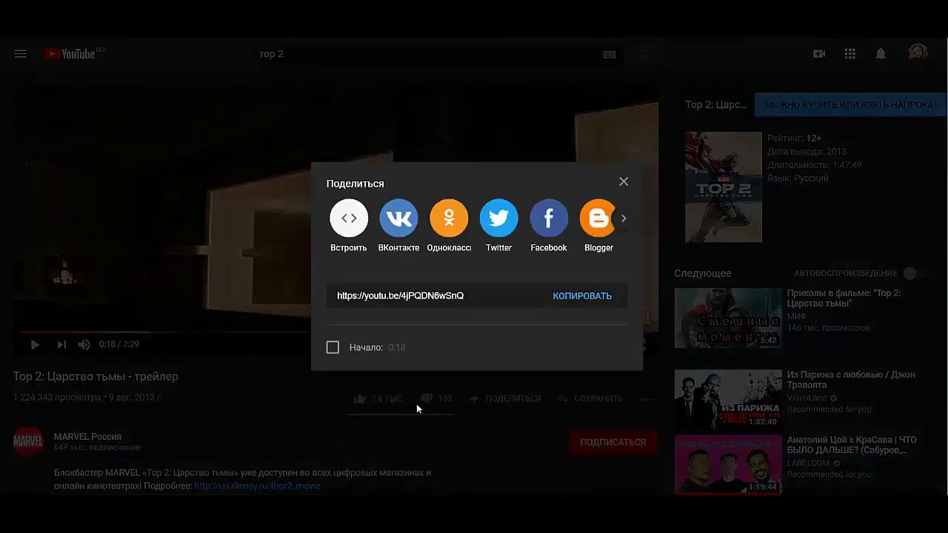
click(348, 222)
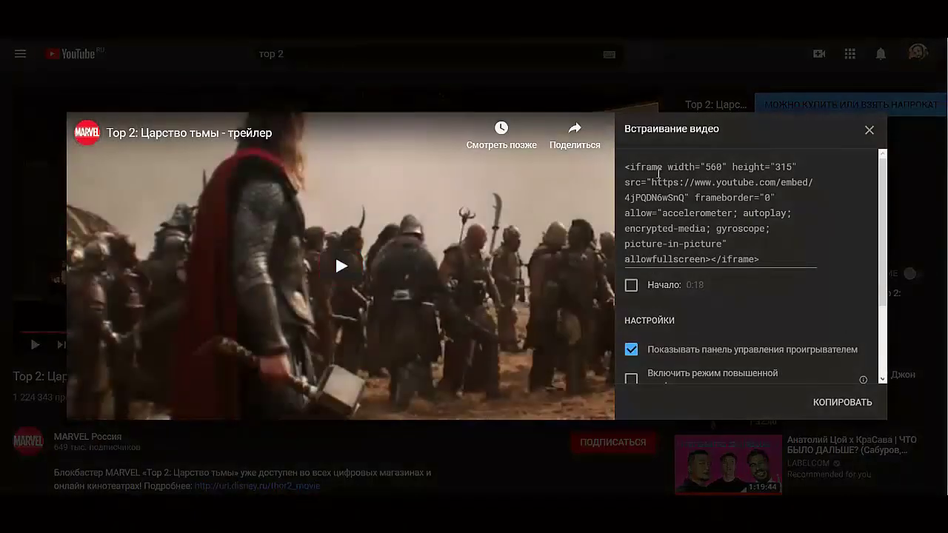
drag(626, 170, 774, 259)
key(ctrl+c)
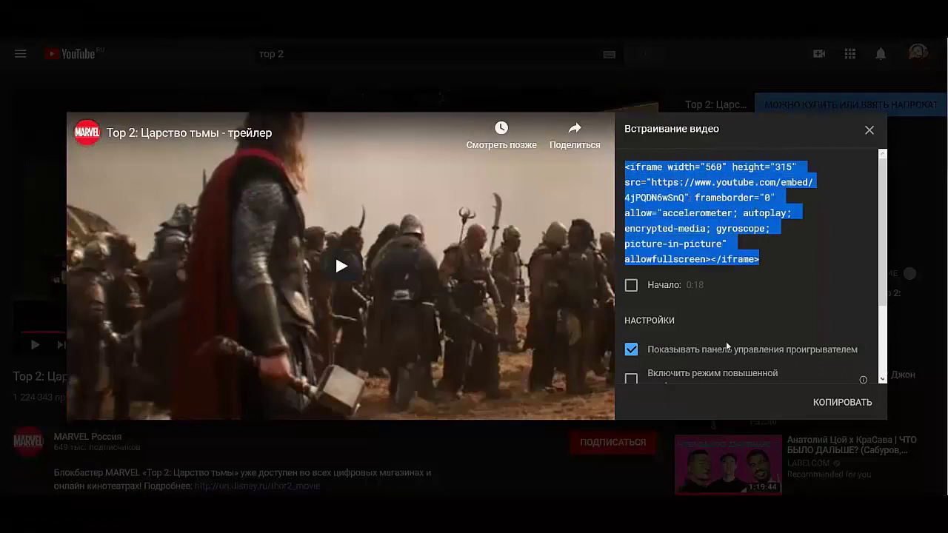
scroll(724, 329, down, 3)
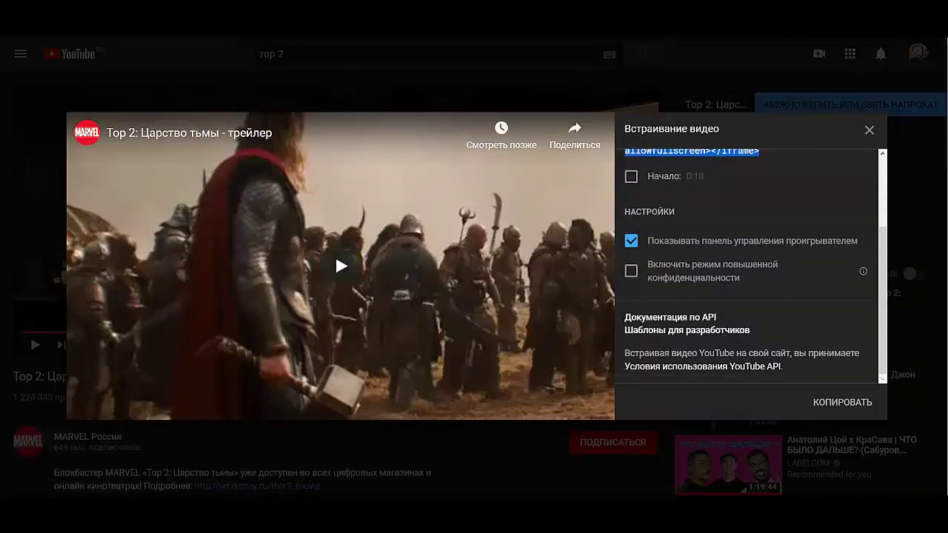
scroll(719, 244, up, 3)
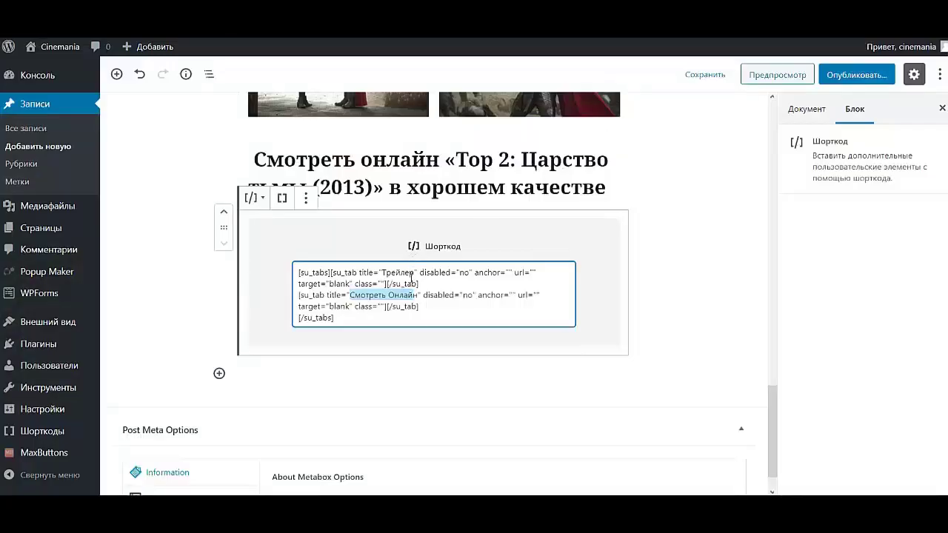
- Paste the trailer's iframe code into the Трейлер su_tab, then close YouTube's embed window
click(388, 285)
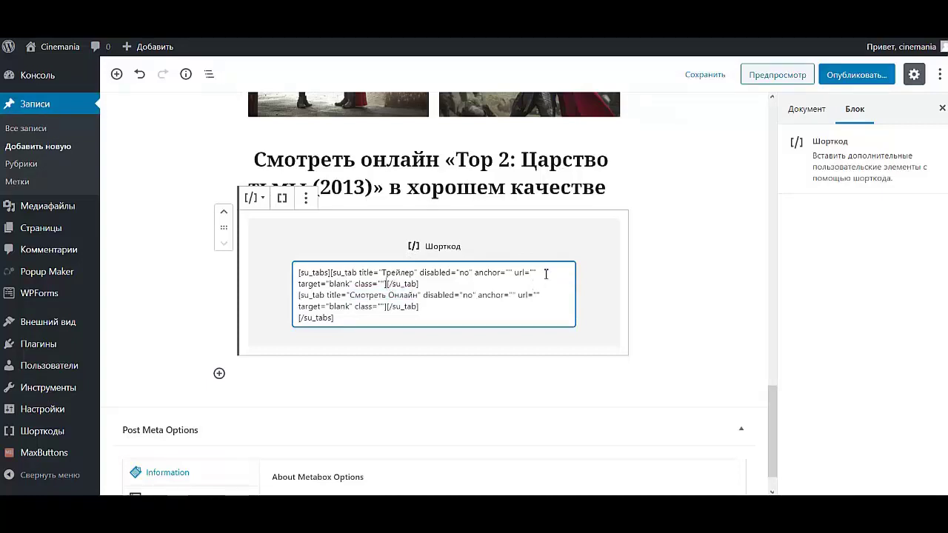
key(ctrl+v)
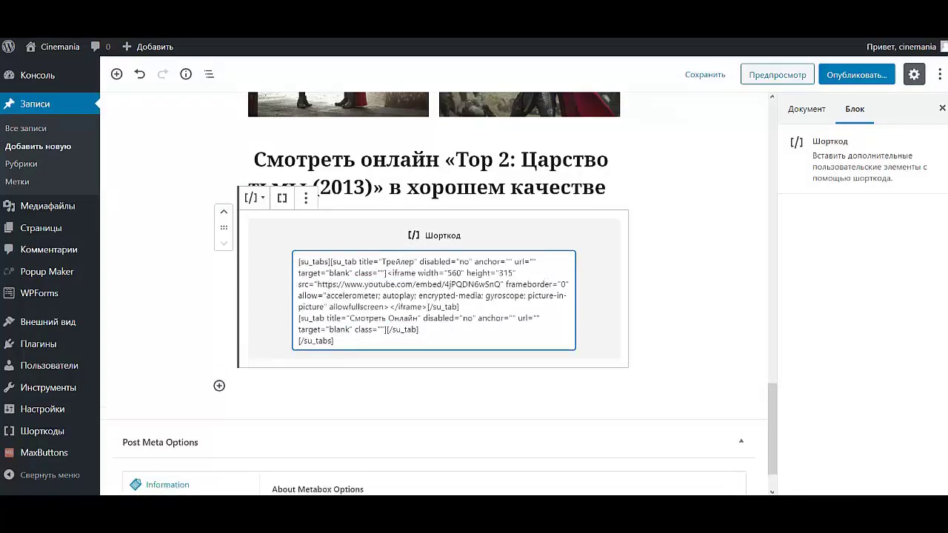
key(ctrl+Tab)
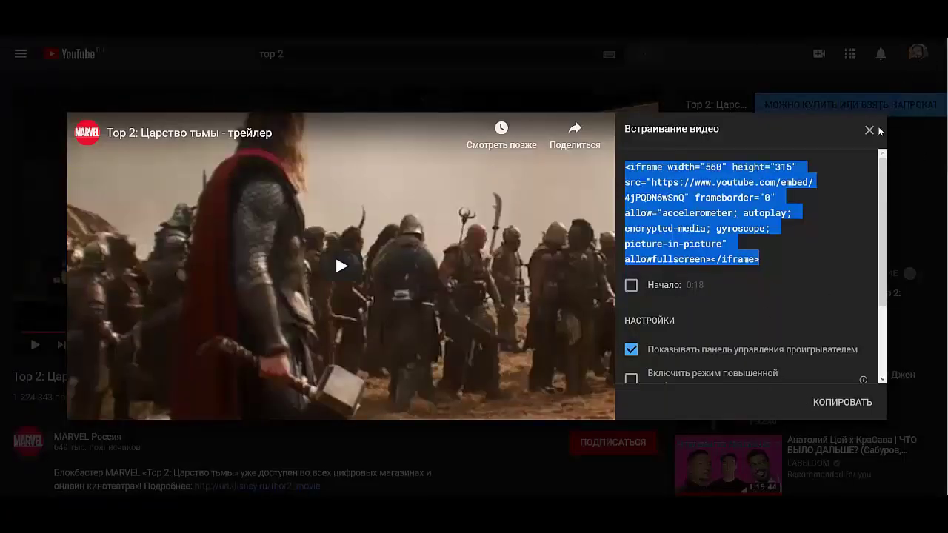
click(870, 130)
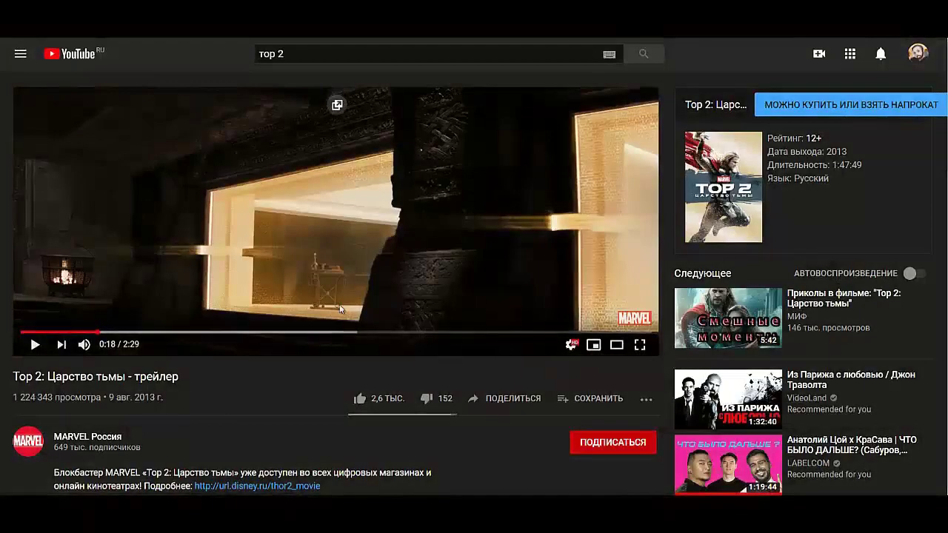
- Search YouTube for 'создать сайт' and open the channel's ТОР 2: ЦАРСТВО ТЬМЫ video
scroll(340, 310, down, 3)
scroll(340, 310, up, 3)
click(344, 54)
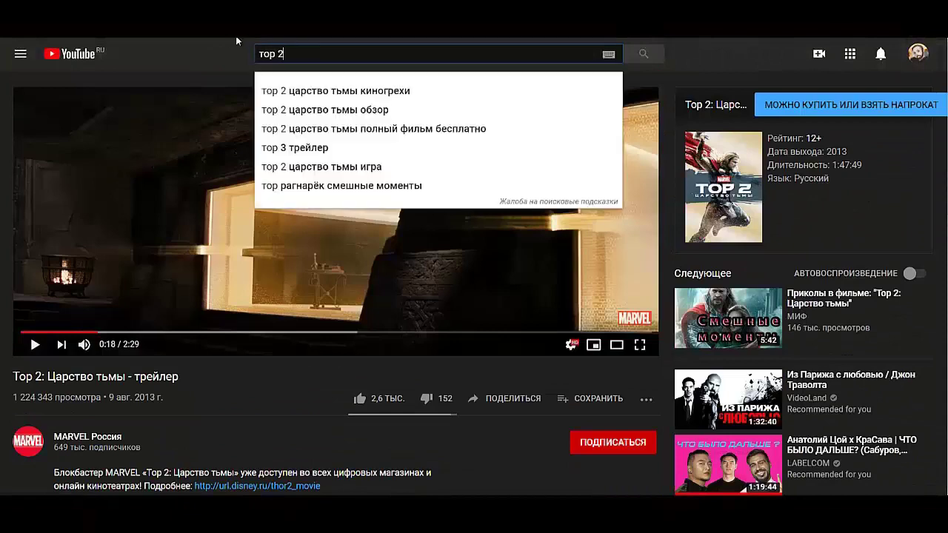
key(ctrl+a)
text(создать)
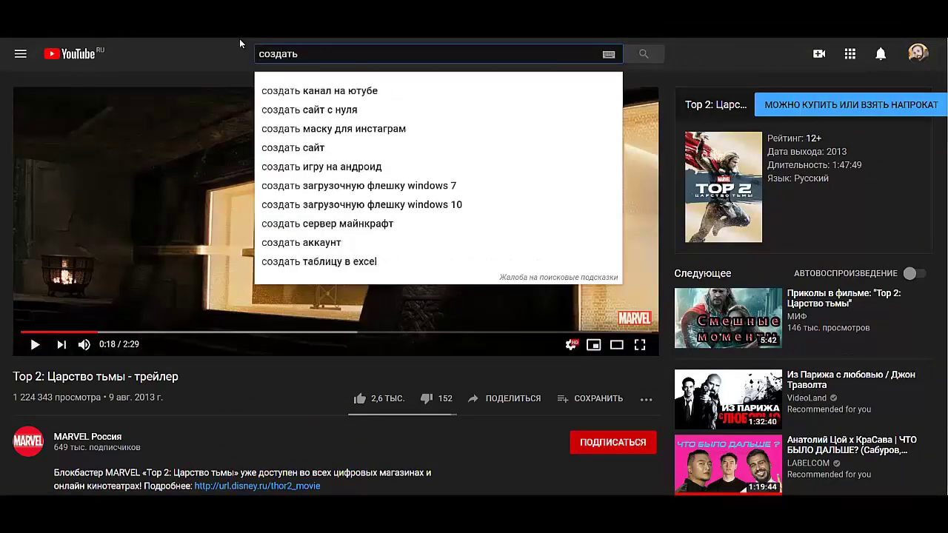
text( сайт)
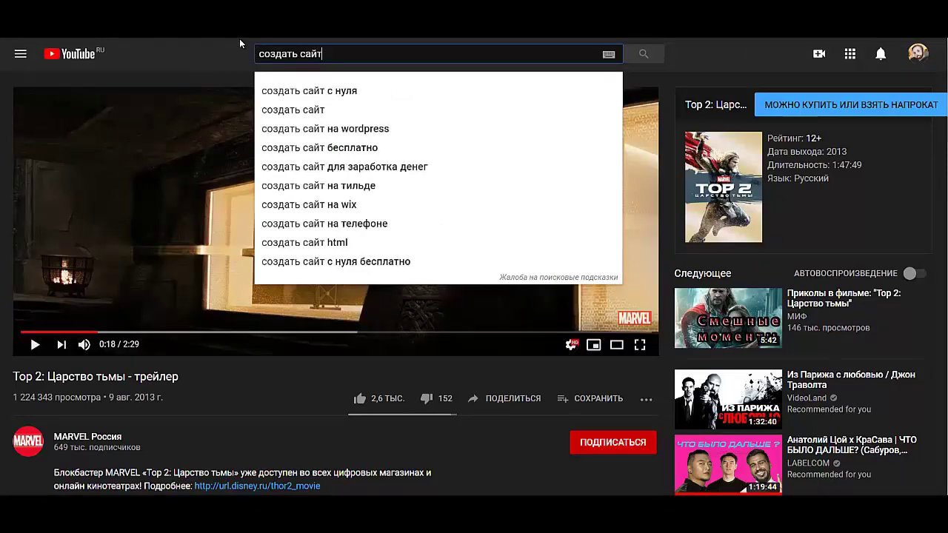
key(Escape)
key(Return)
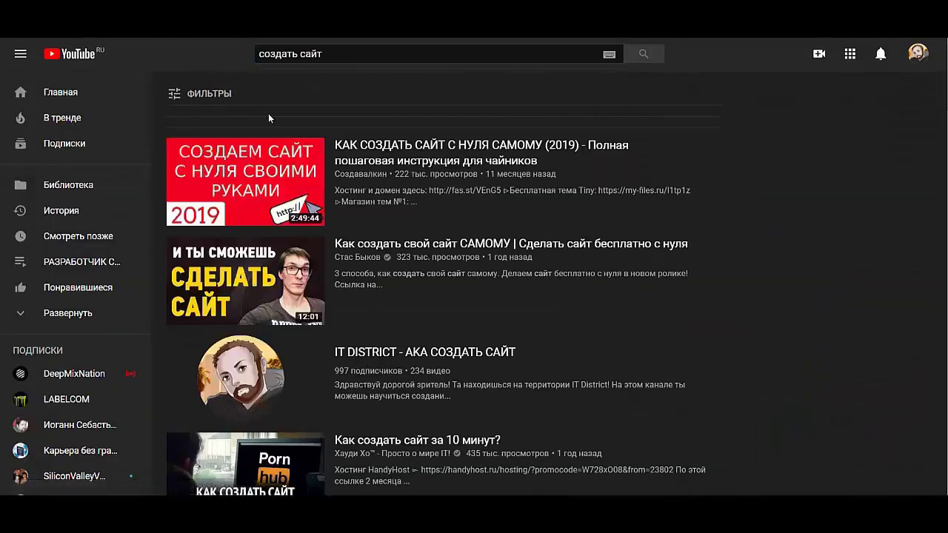
click(385, 353)
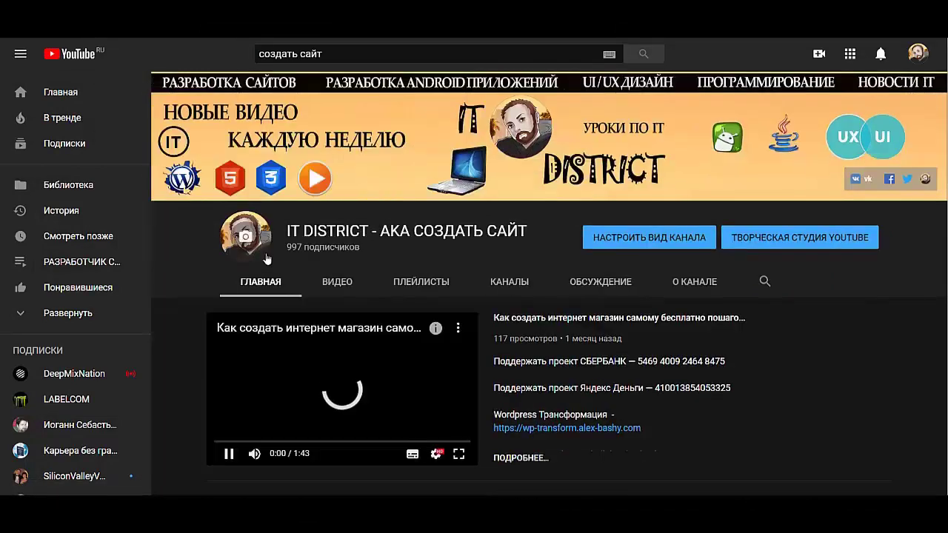
click(328, 282)
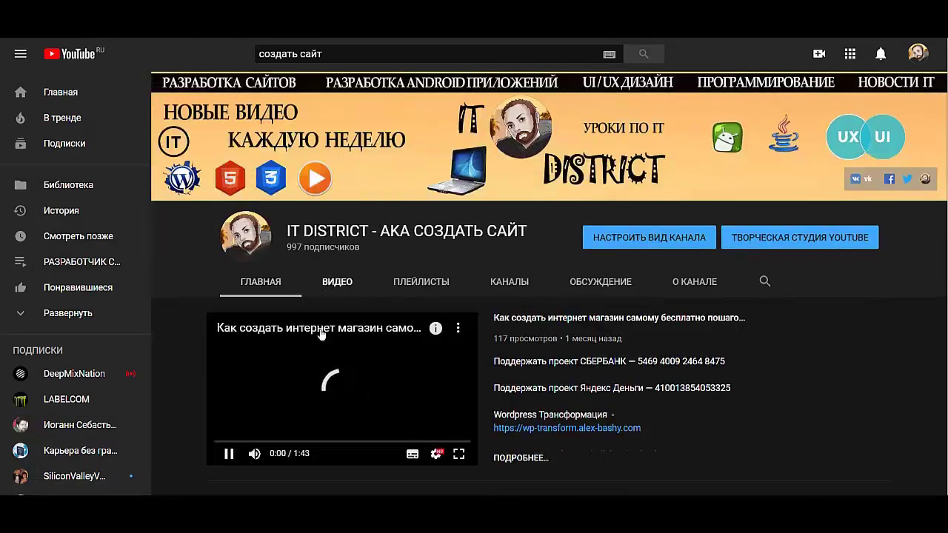
click(287, 368)
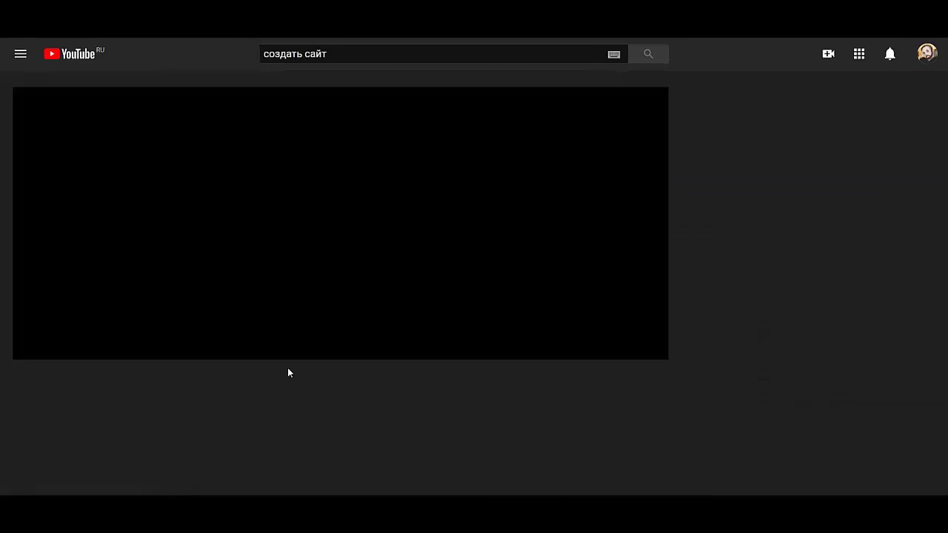
- Pause the video and select its embed code from Поделиться > Встроить
click(276, 251)
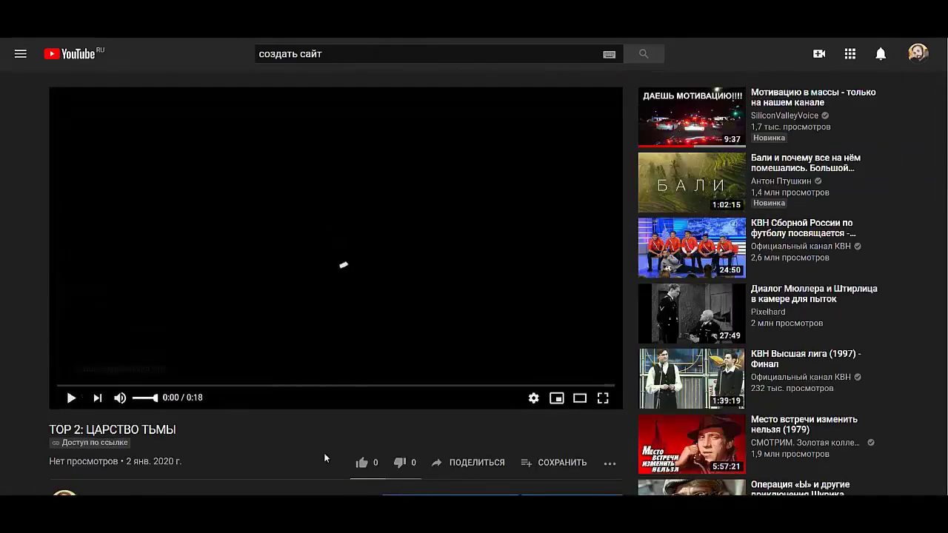
click(486, 462)
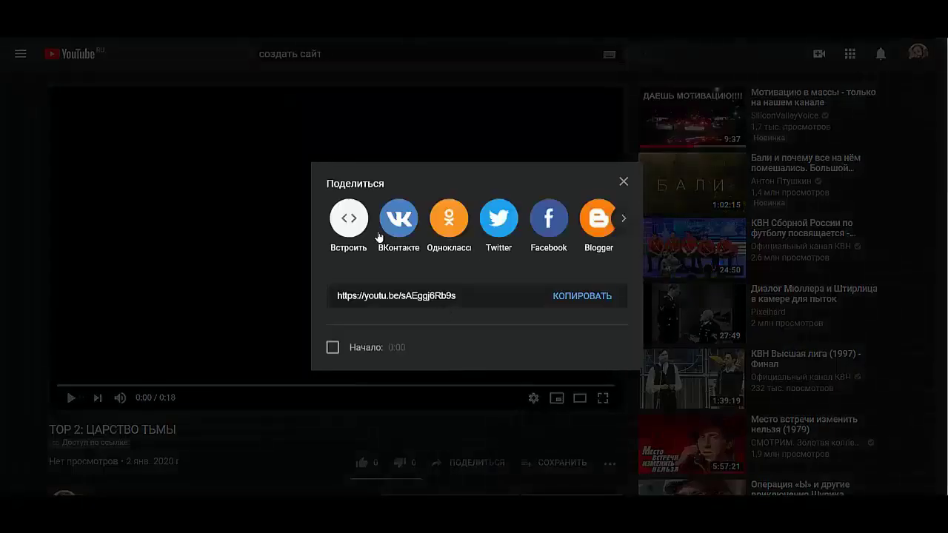
click(349, 221)
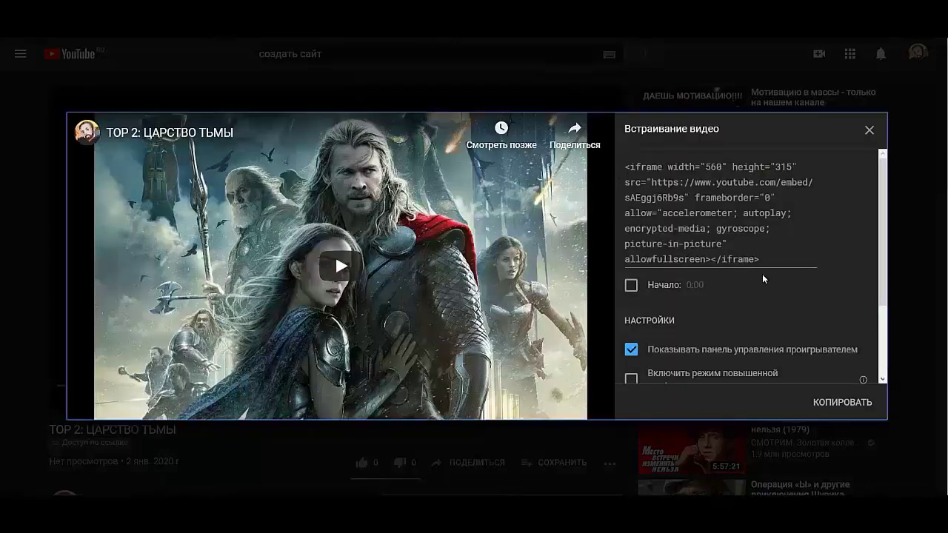
drag(764, 260, 624, 169)
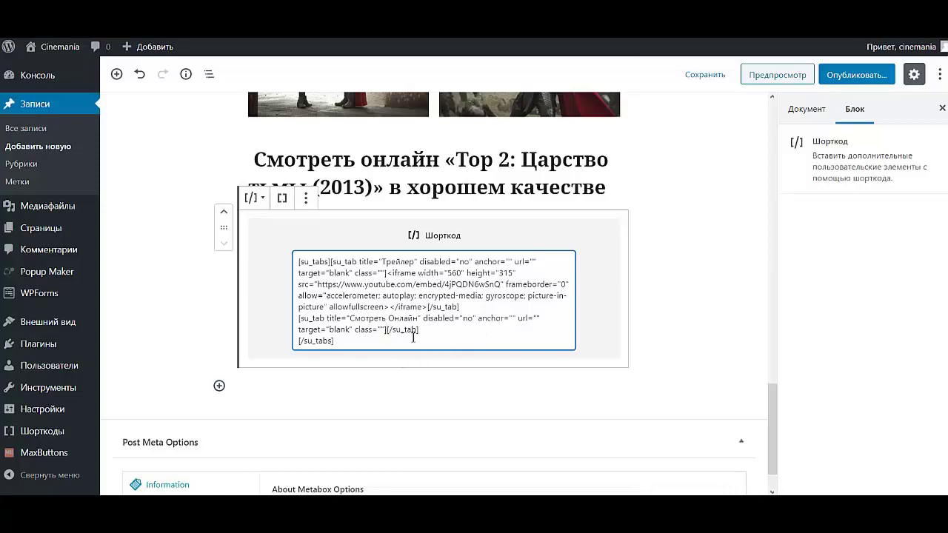
- Paste the film's embed code into the Смотреть Онлайн tab and publish the post
text(<iframe width="560" height="315" src="https://www.youtube.com/embed/sAEggj6Rb9s" frameborder="0" allow="accelerometer; autoplay; encrypted-media; gyroscope; picture-in-picture" allowfullscreen></iframe>)
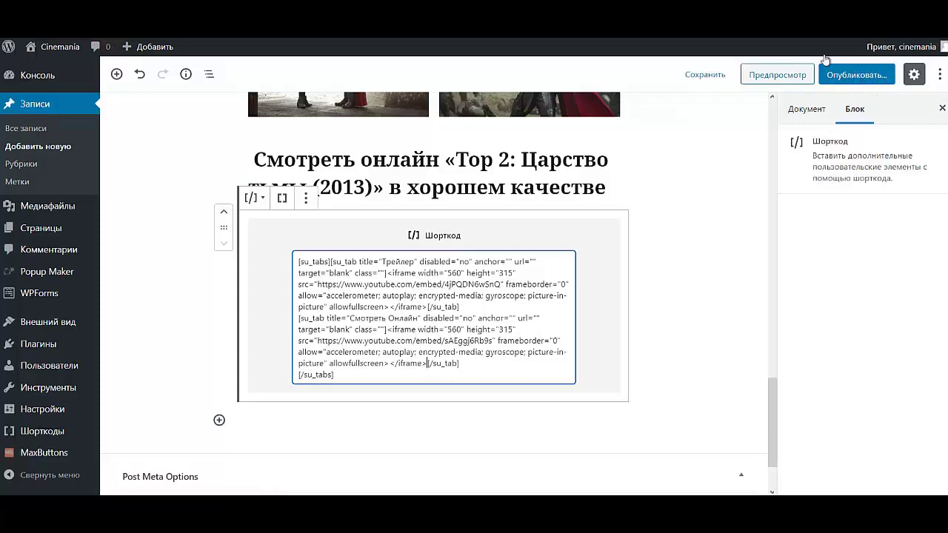
click(846, 77)
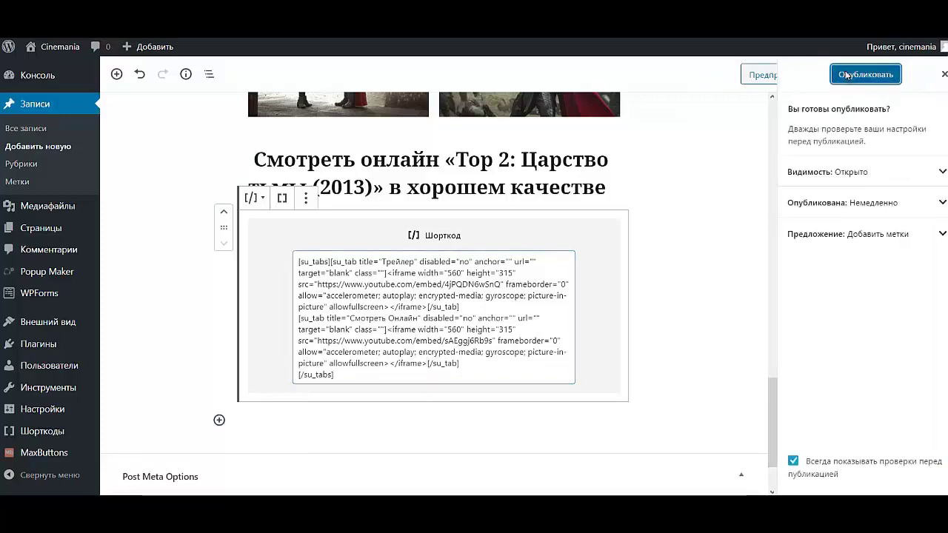
click(846, 76)
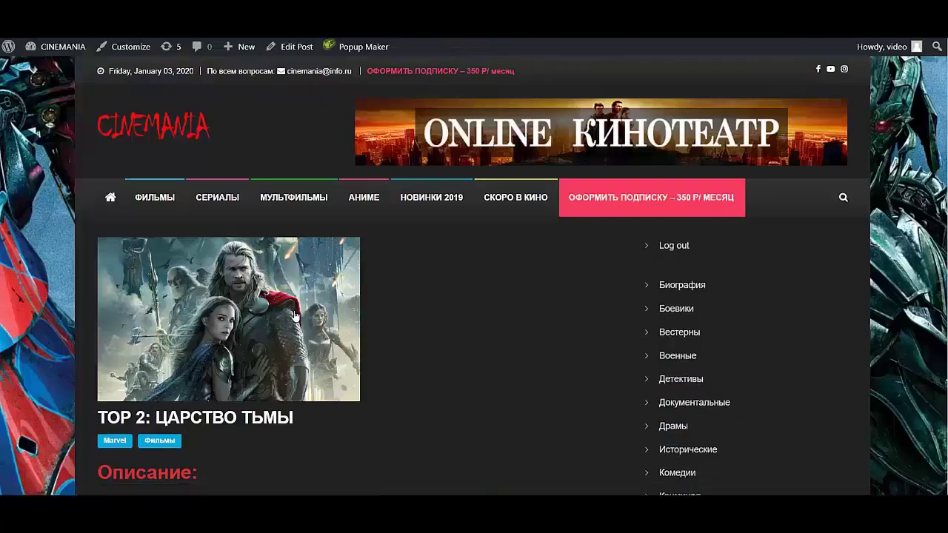
scroll(310, 345, down, 5)
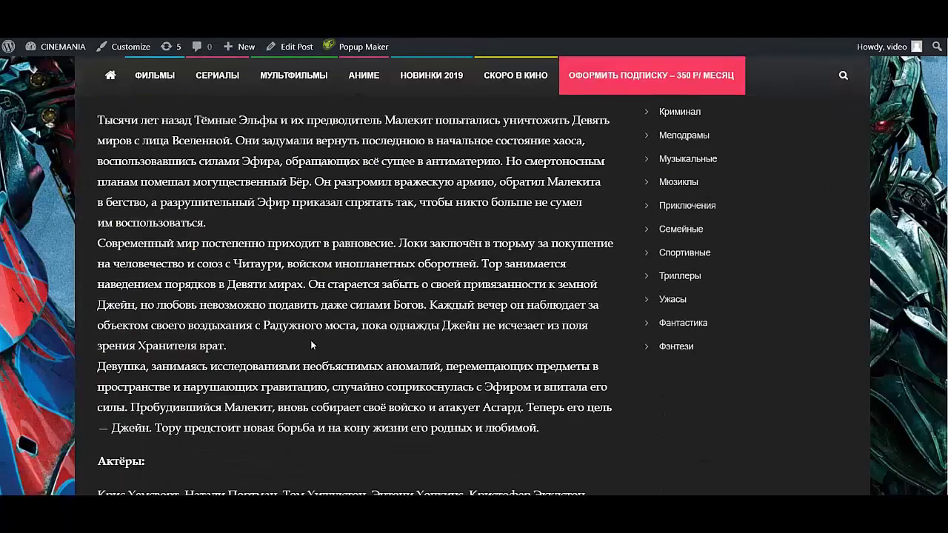
- Close the post-publish panel, update the Thor post, and view it on the site
scroll(311, 342, down, 15)
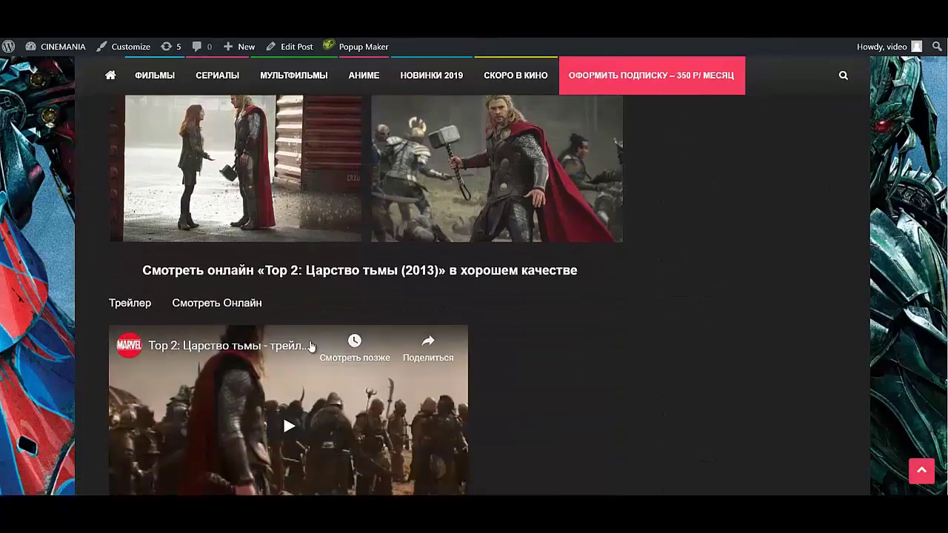
scroll(311, 345, down, 5)
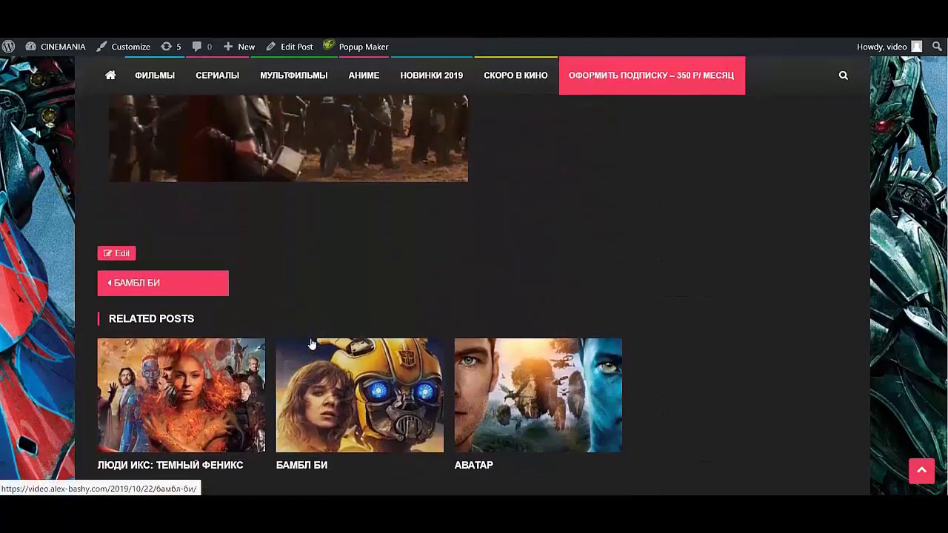
scroll(312, 344, up, 1)
scroll(311, 345, down, 2)
scroll(311, 344, up, 8)
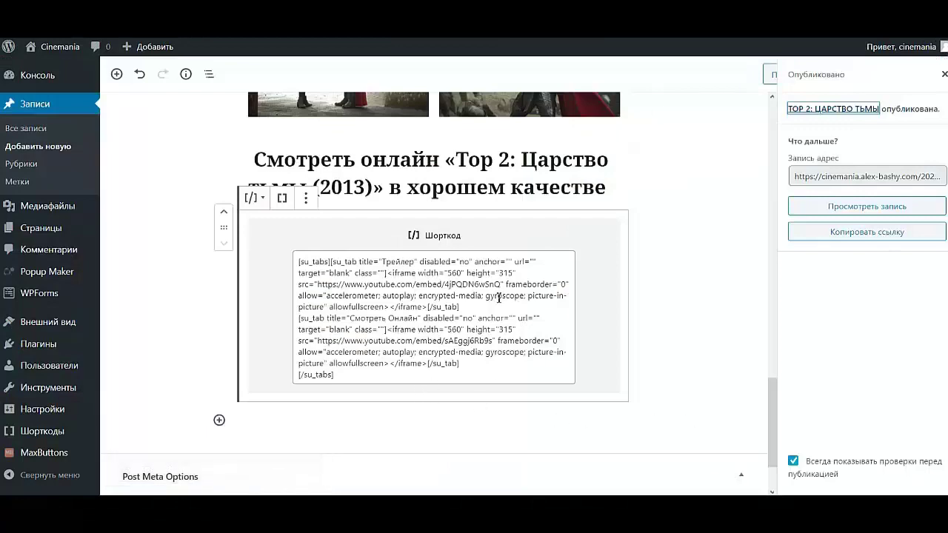
scroll(446, 203, up, 5)
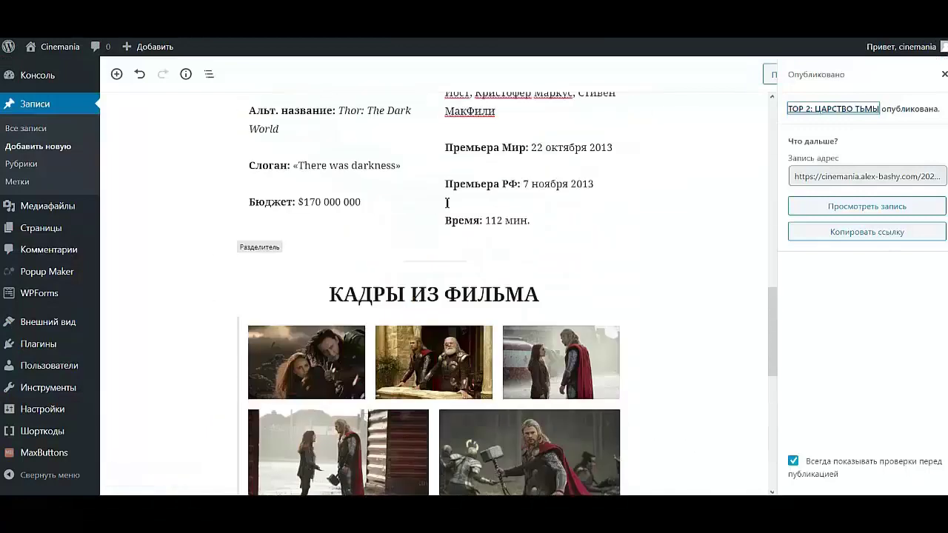
scroll(447, 202, up, 10)
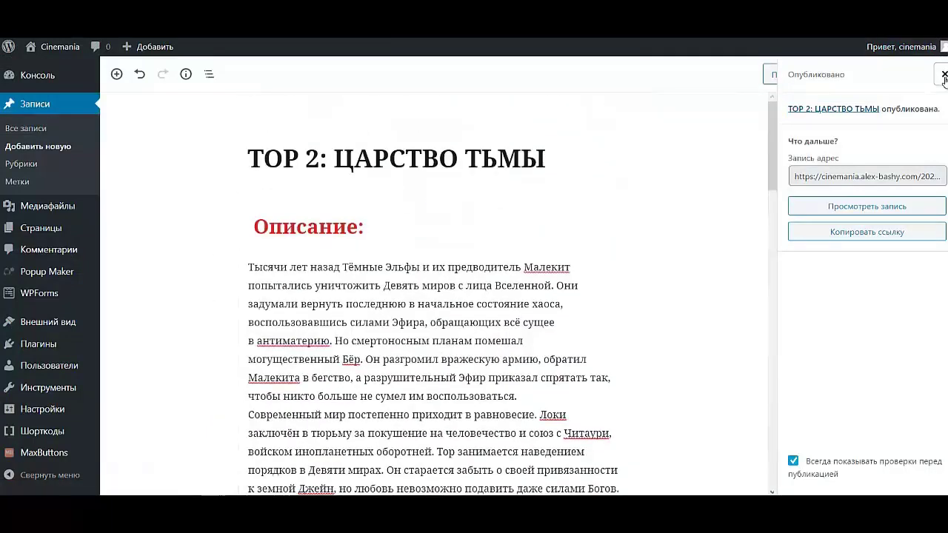
click(943, 76)
click(868, 77)
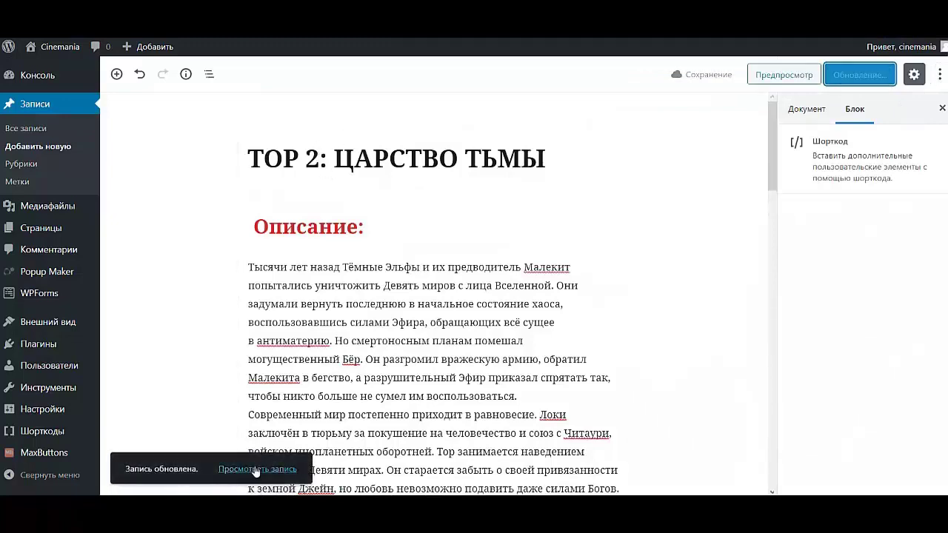
click(256, 470)
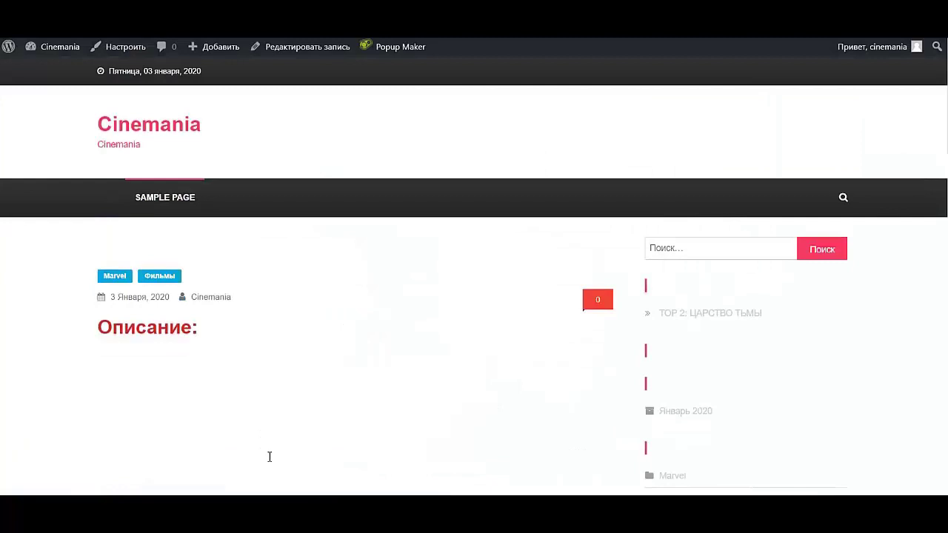
scroll(484, 259, down, 20)
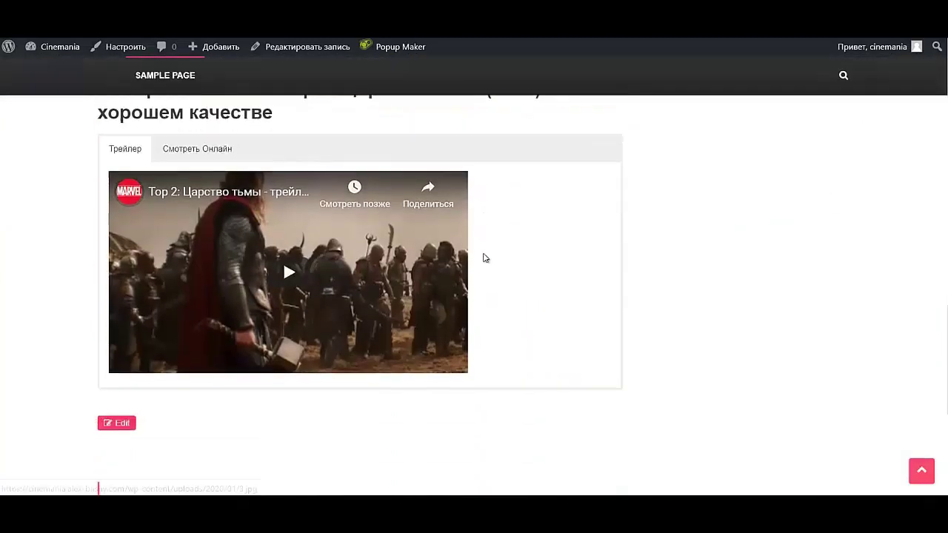
scroll(479, 259, up, 20)
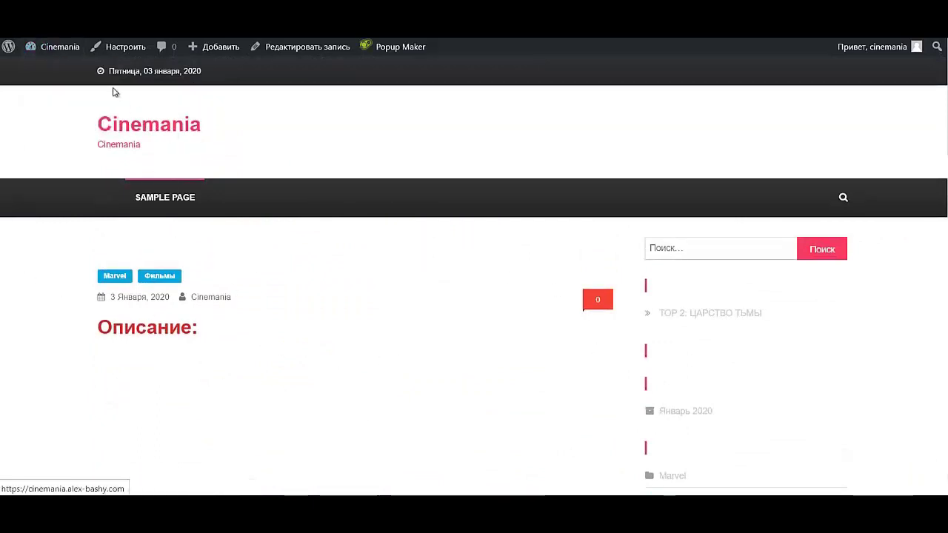
- In the Customizer, set the homepage to display a static page (Sample Page)
click(118, 50)
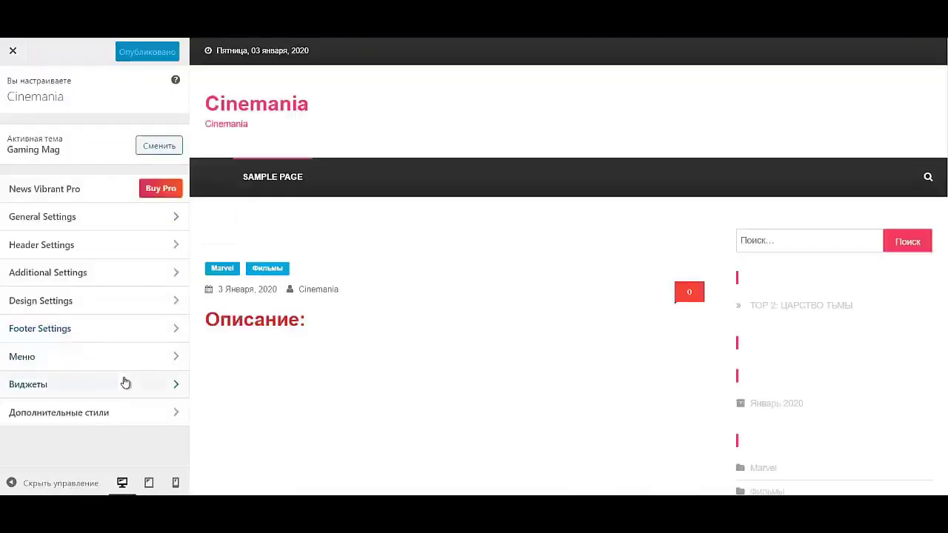
click(63, 216)
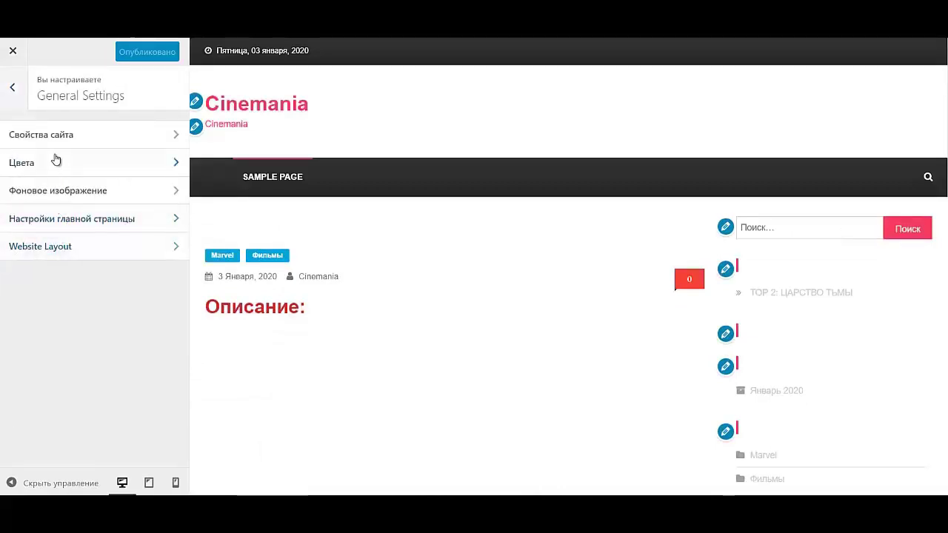
click(78, 220)
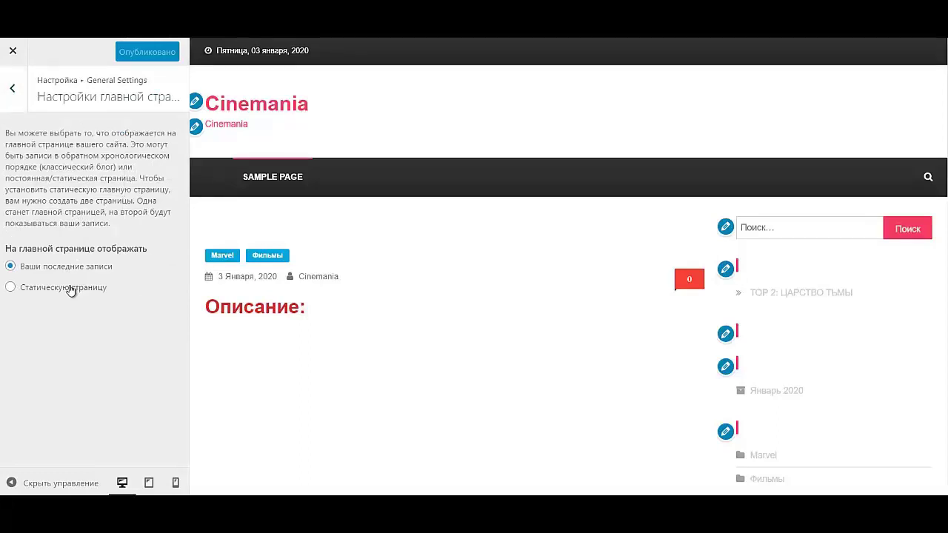
click(70, 288)
click(76, 343)
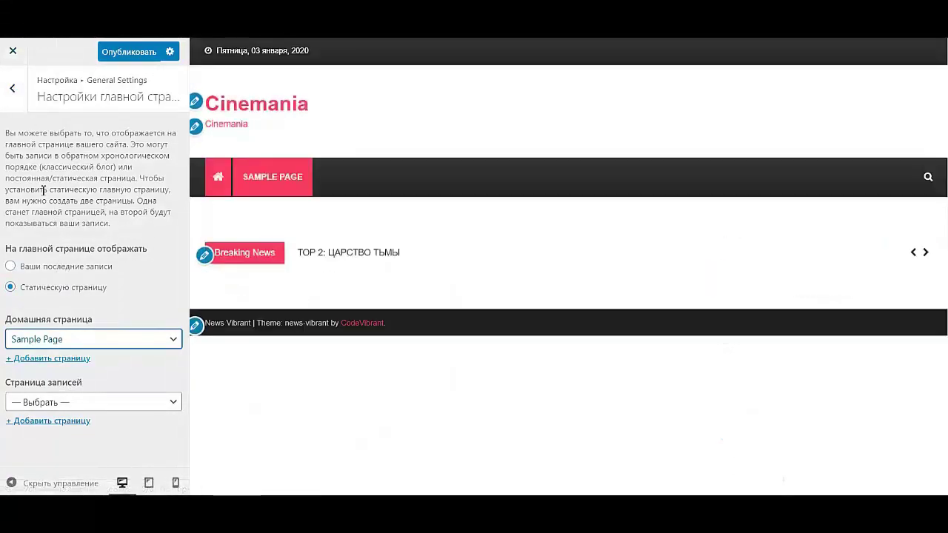
click(16, 88)
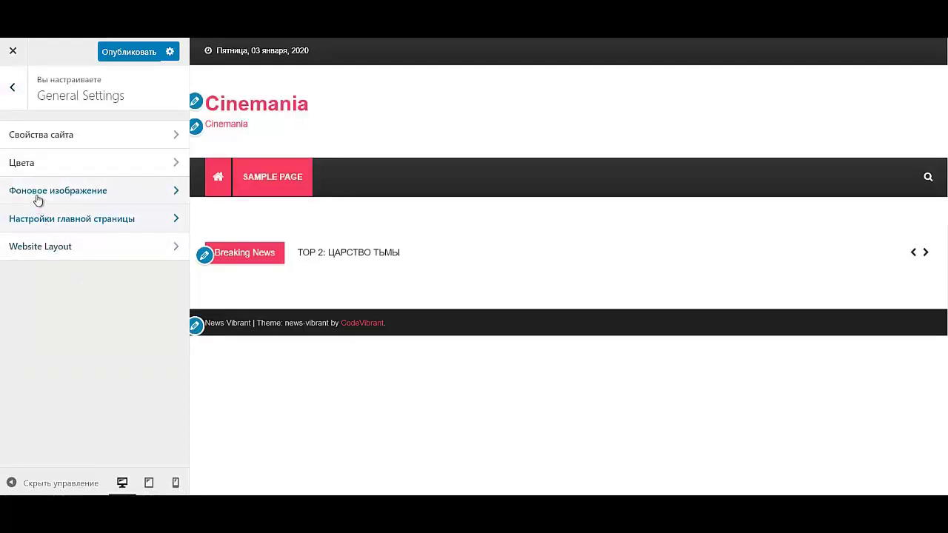
- Change the site background colour to #232323 and publish the Customizer settings
click(38, 170)
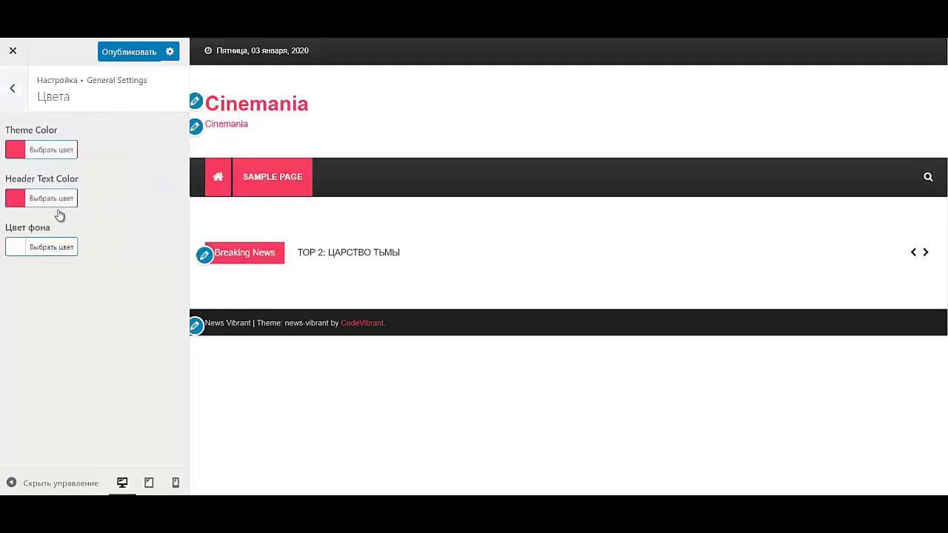
click(53, 252)
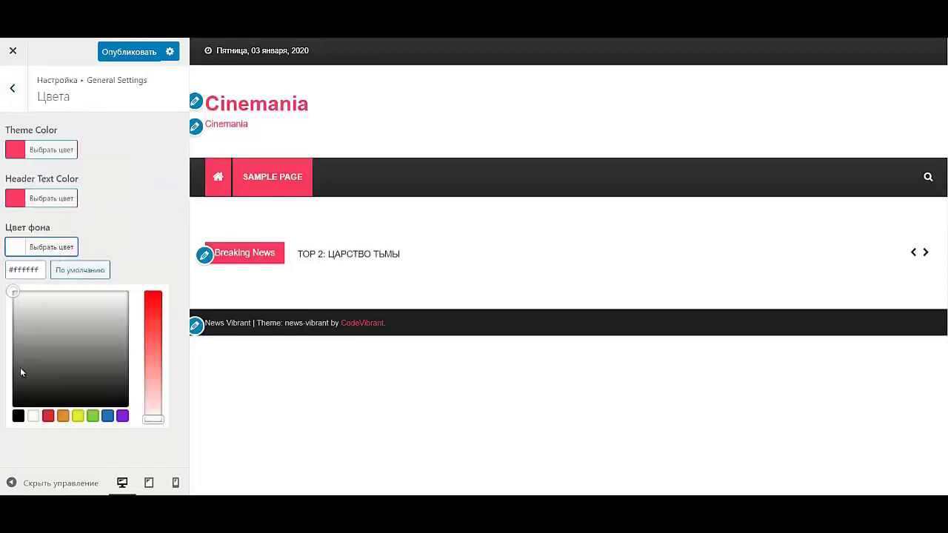
drag(18, 385, 24, 391)
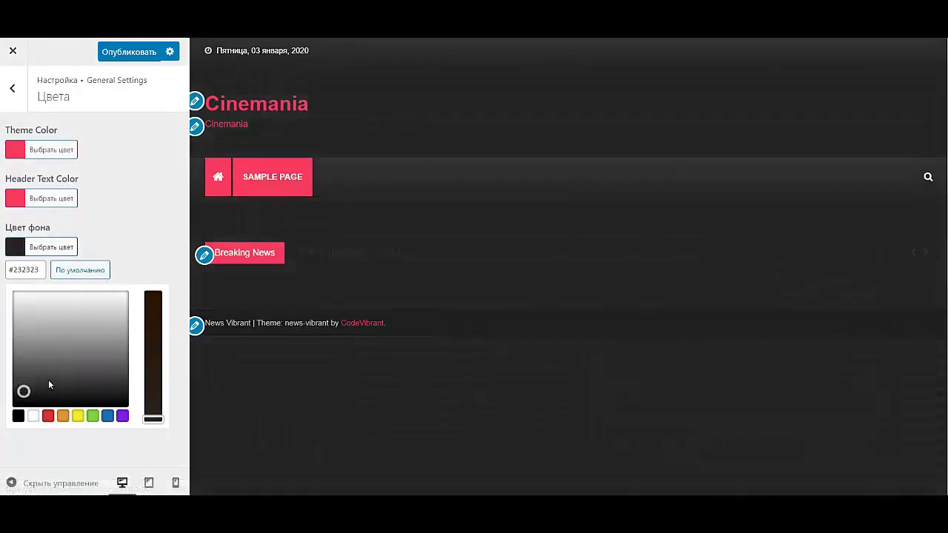
click(12, 89)
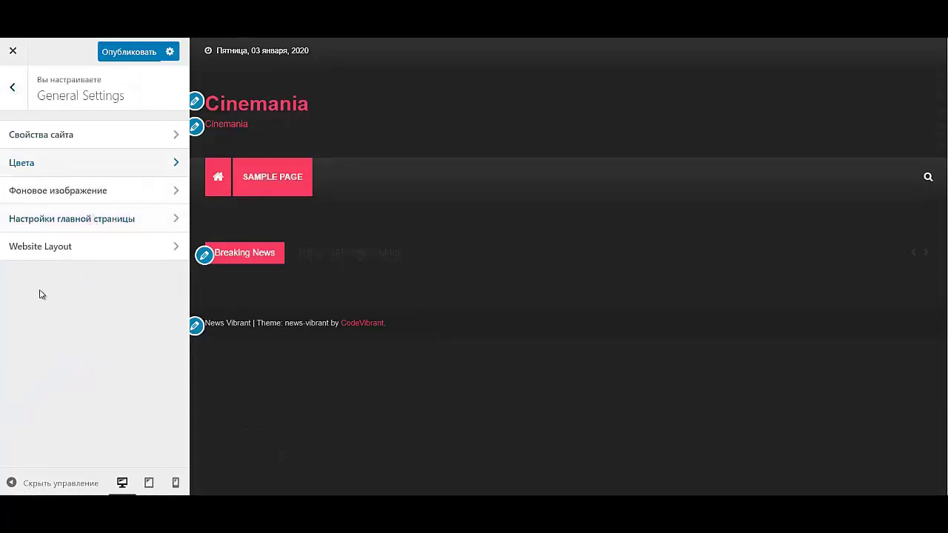
click(134, 53)
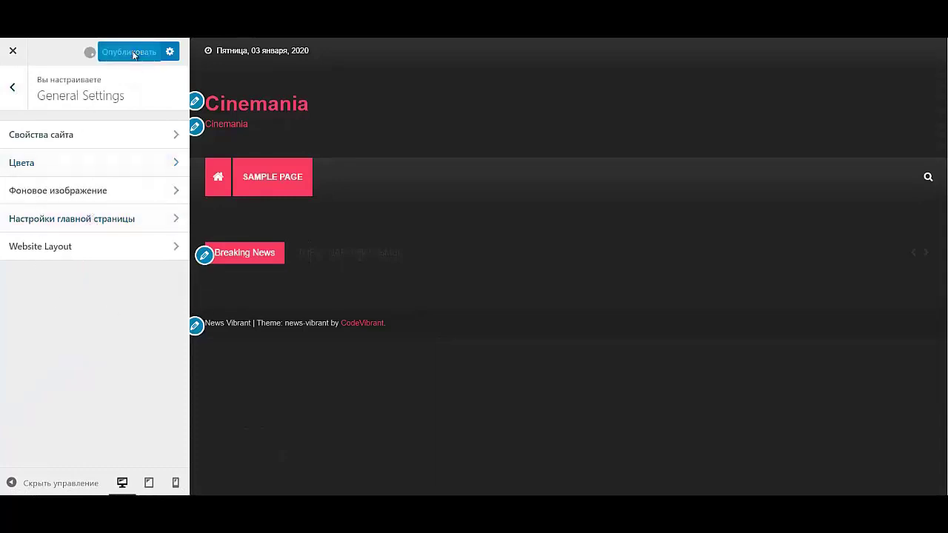
click(9, 54)
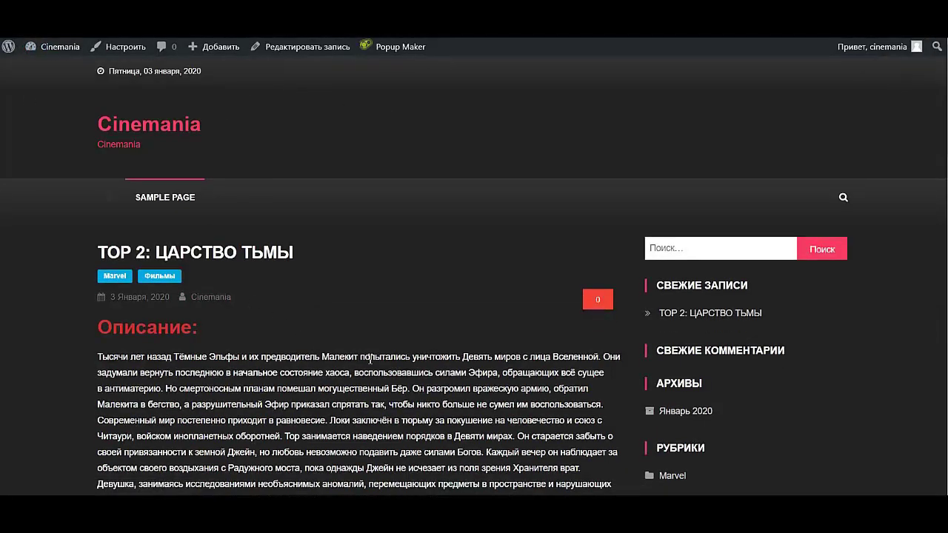
- Switch repeatedly between the Смотреть Онлайн and Трейлер tabs, ending on the Marvel trailer
scroll(370, 358, down, 4)
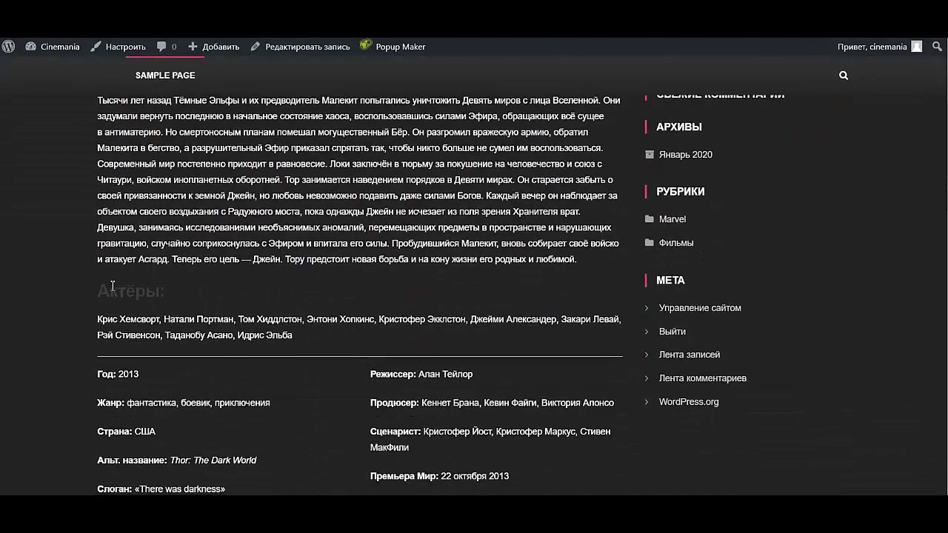
scroll(129, 286, up, 2)
scroll(141, 391, down, 5)
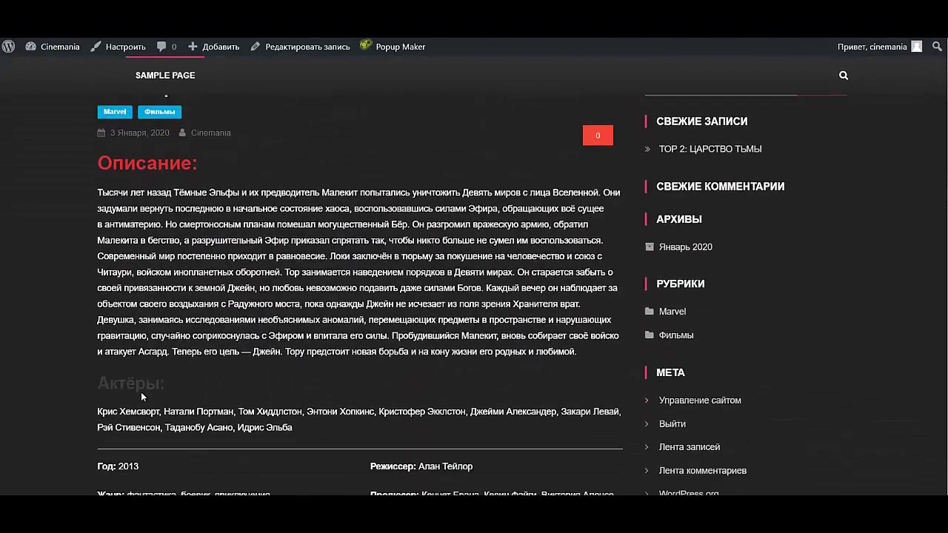
scroll(353, 268, down, 3)
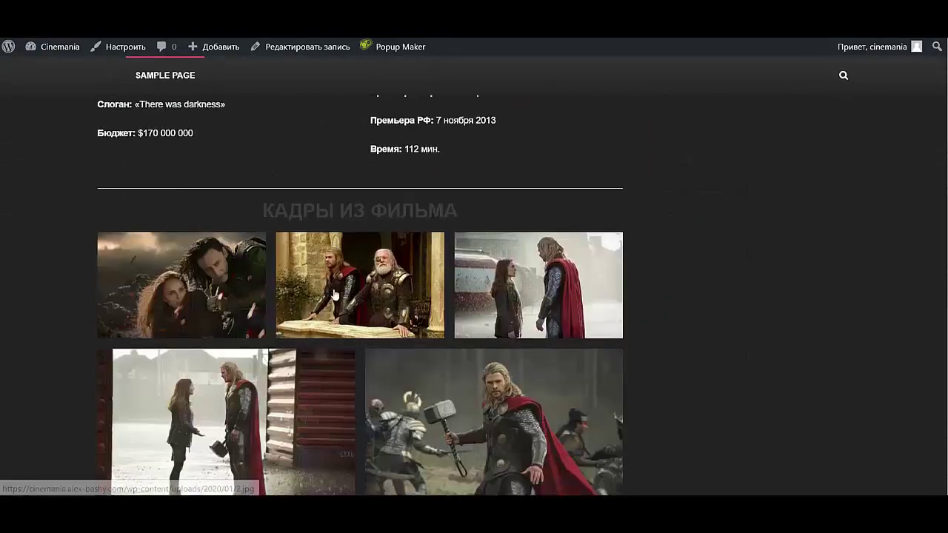
scroll(341, 267, down, 4)
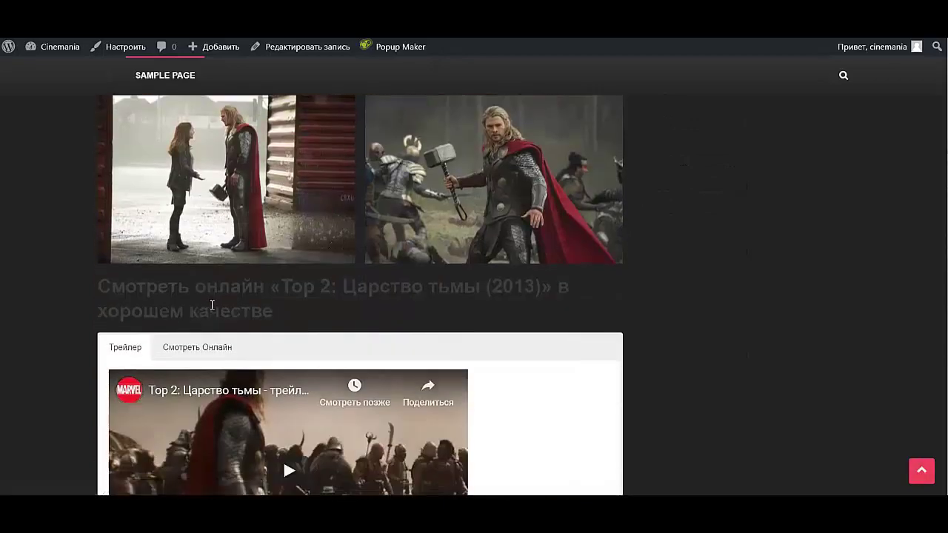
scroll(218, 311, down, 8)
scroll(218, 309, up, 5)
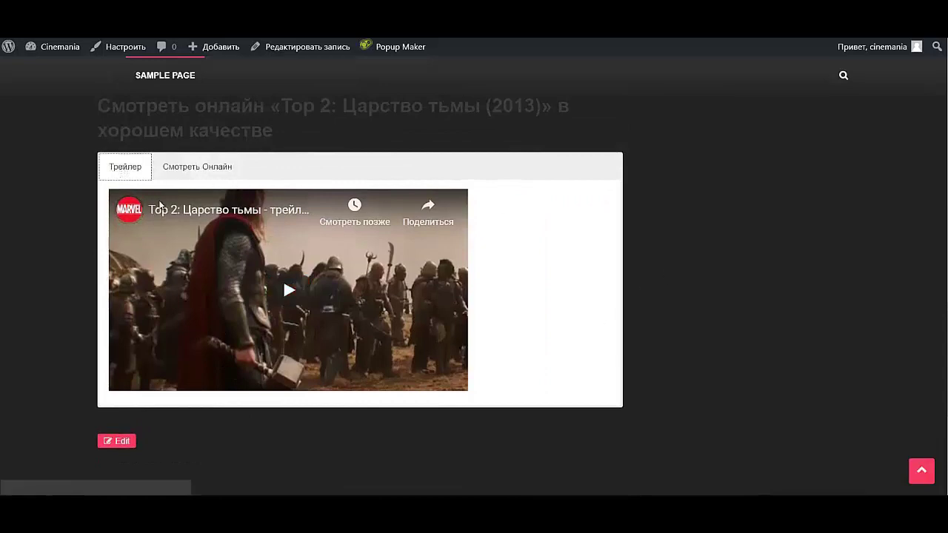
click(202, 170)
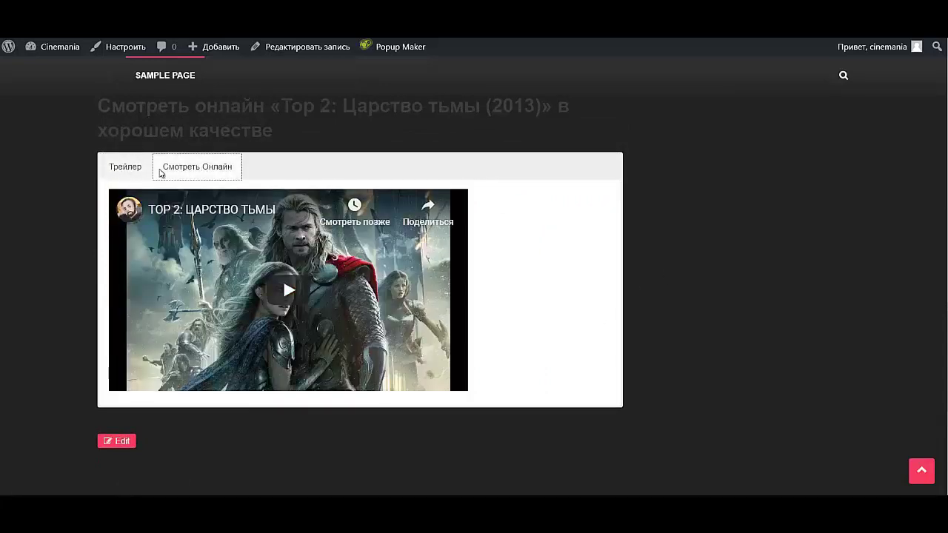
click(130, 170)
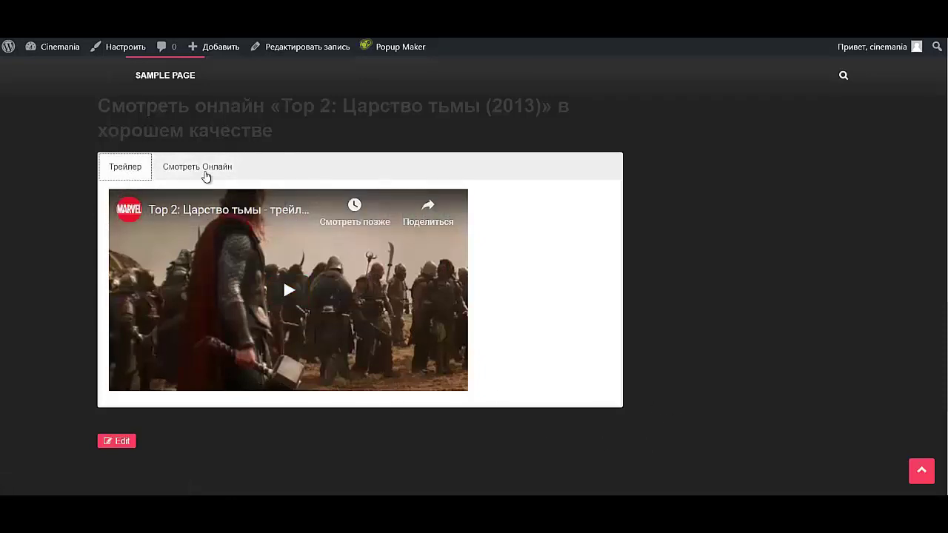
click(205, 174)
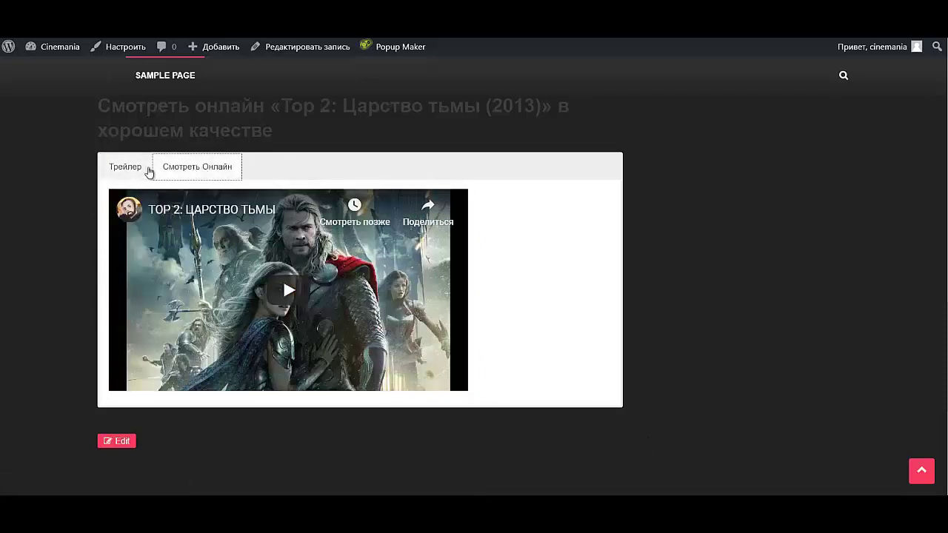
click(132, 172)
click(188, 171)
click(116, 174)
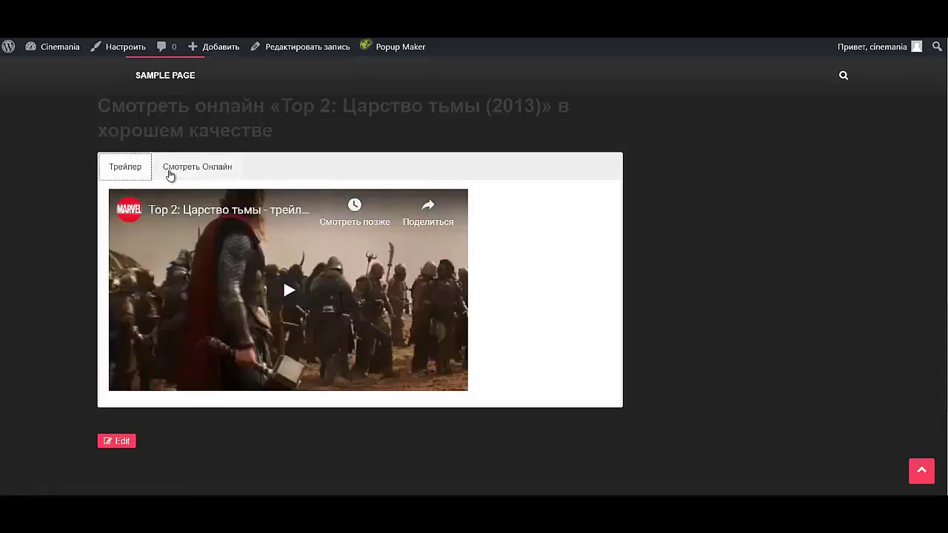
click(170, 174)
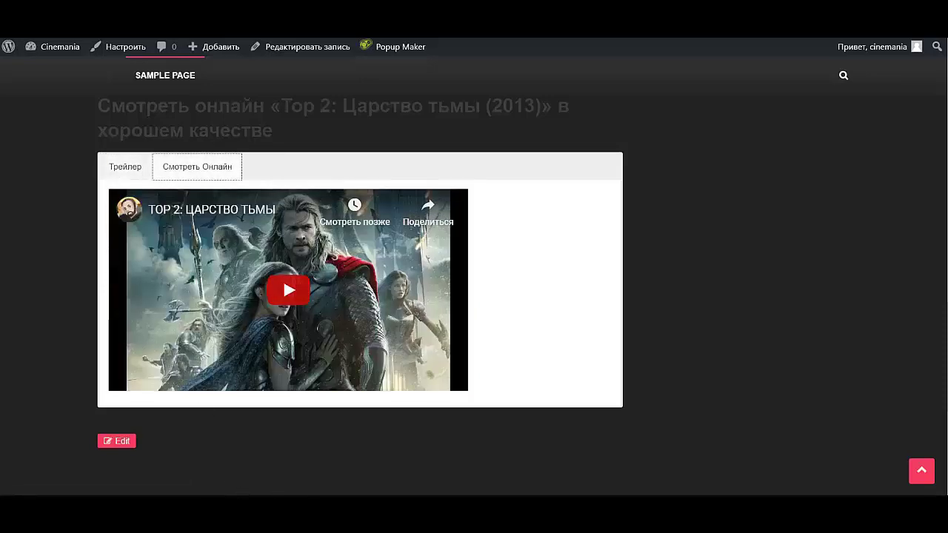
click(131, 175)
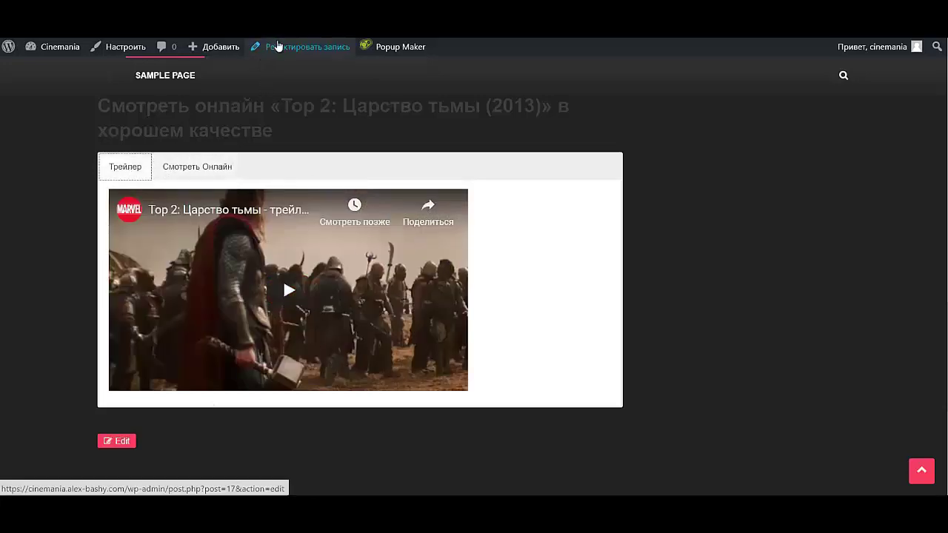
scroll(301, 223, down, 10)
scroll(281, 238, up, 10)
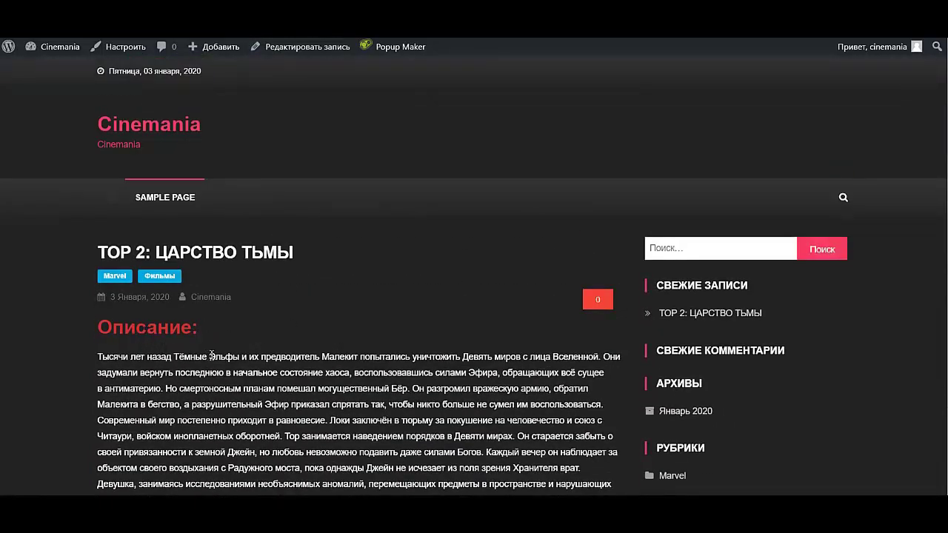
scroll(211, 354, down, 10)
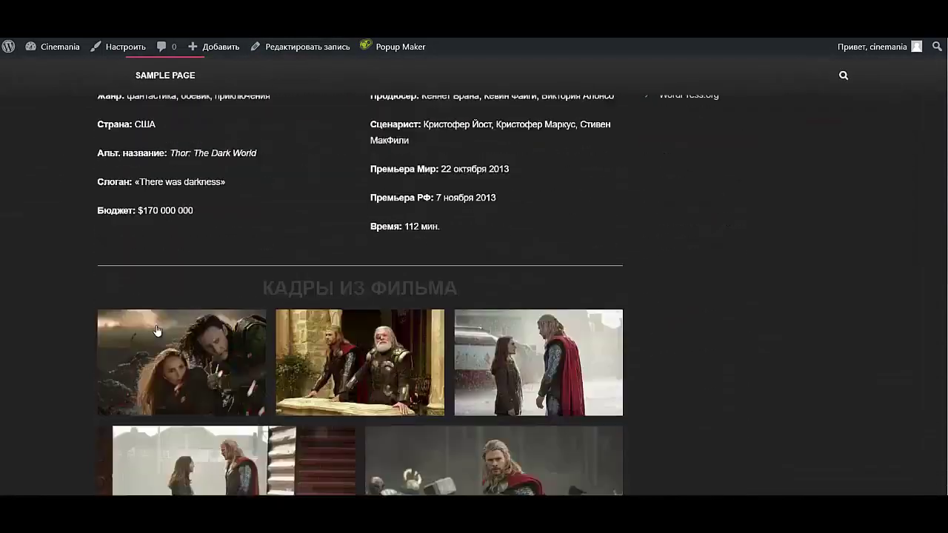
scroll(157, 330, down, 3)
click(178, 156)
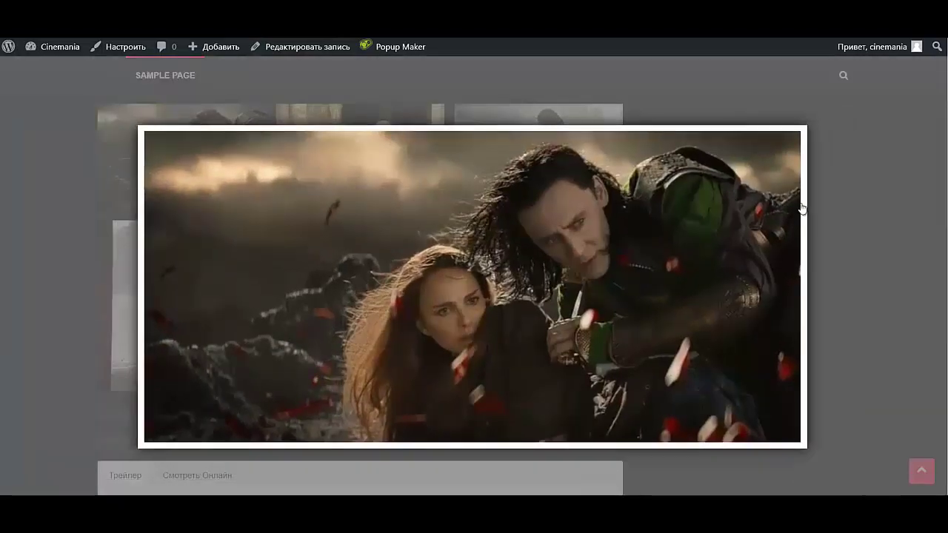
key(Right)
key(Right)
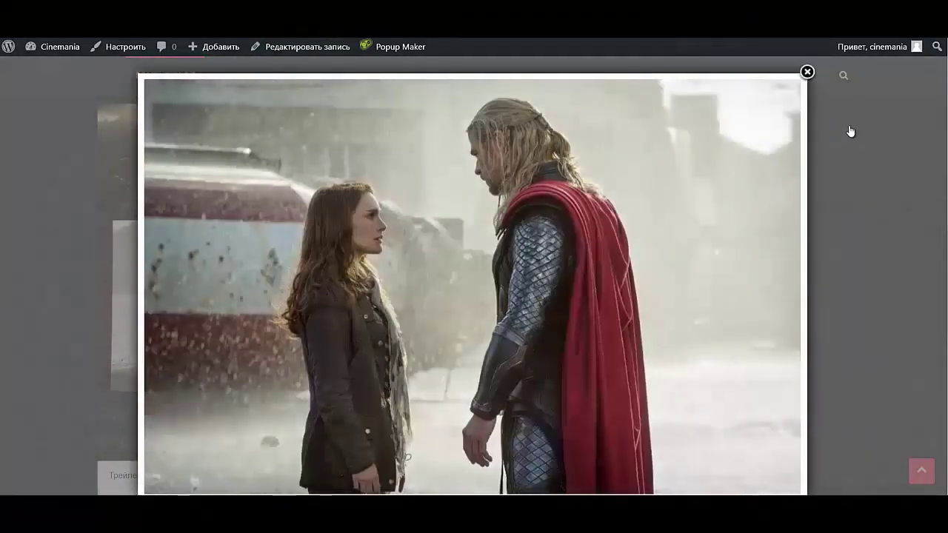
click(850, 131)
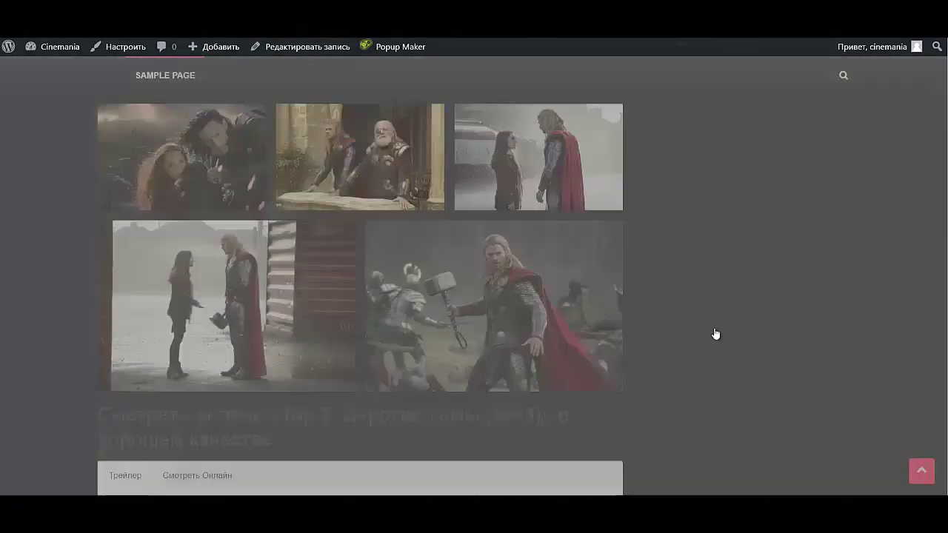
scroll(450, 328, down, 6)
scroll(439, 323, down, 3)
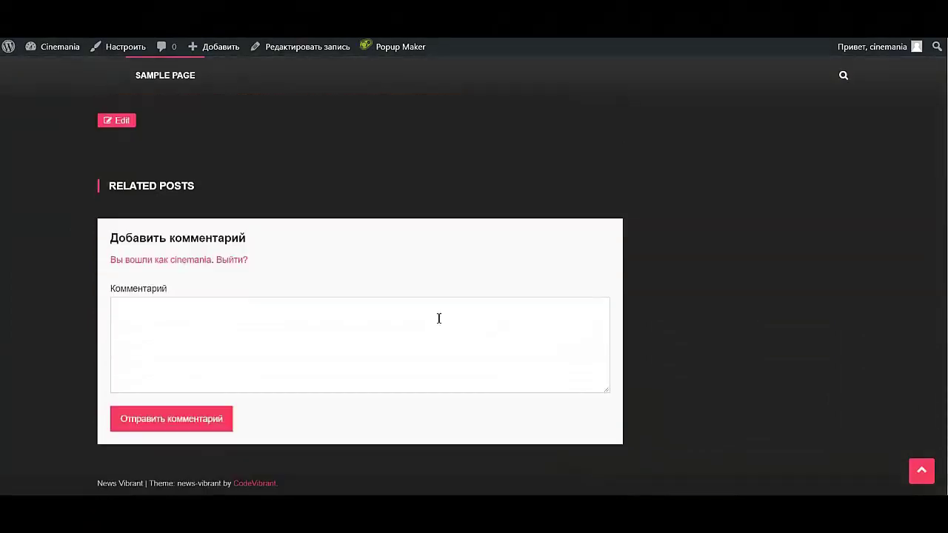
scroll(438, 319, up, 15)
scroll(437, 312, up, 3)
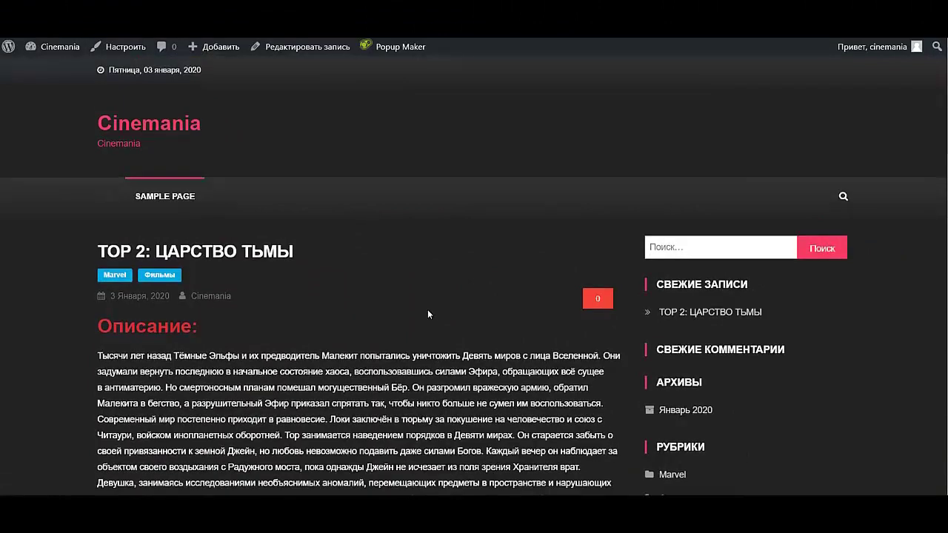
scroll(427, 311, down, 2)
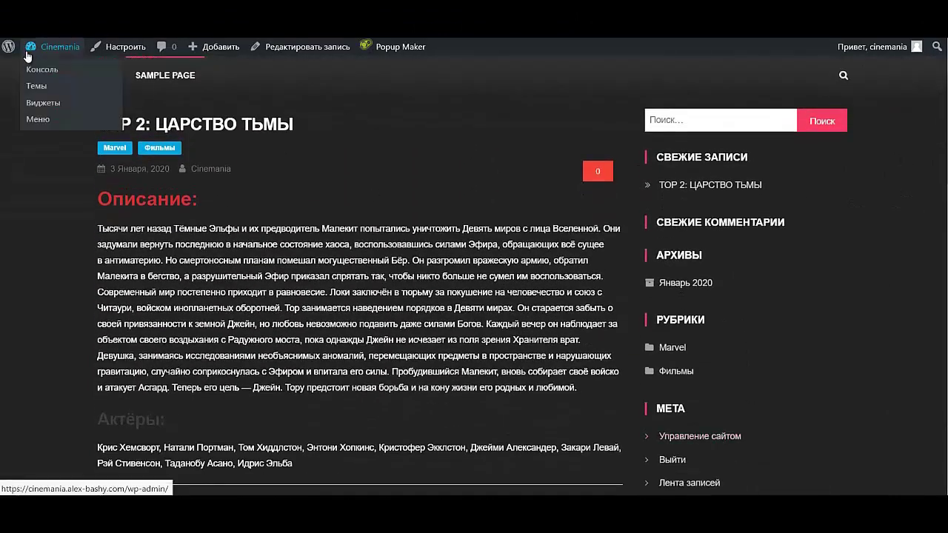
- Open the Widgets screen and delete the Мета widget from the Sidebar
mouse_move(27, 49)
click(38, 107)
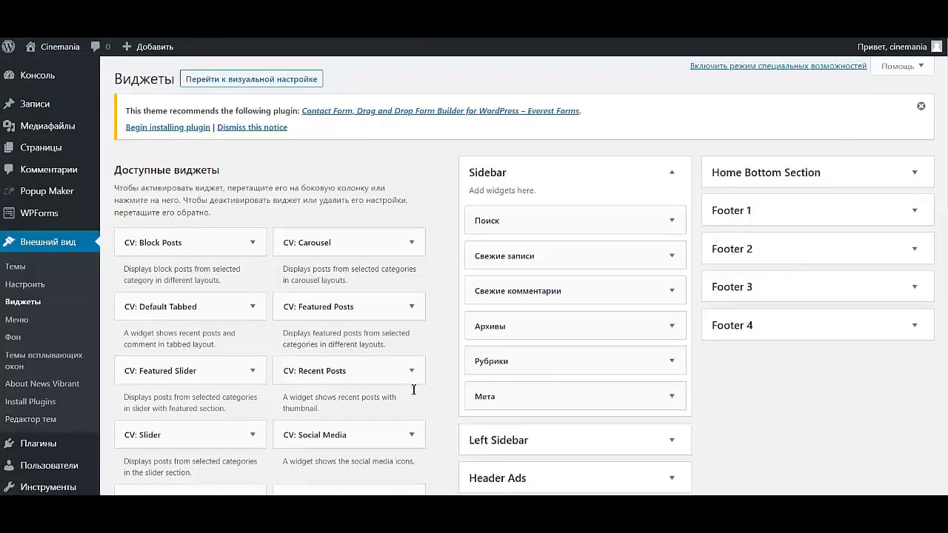
click(667, 404)
scroll(533, 455, down, 1)
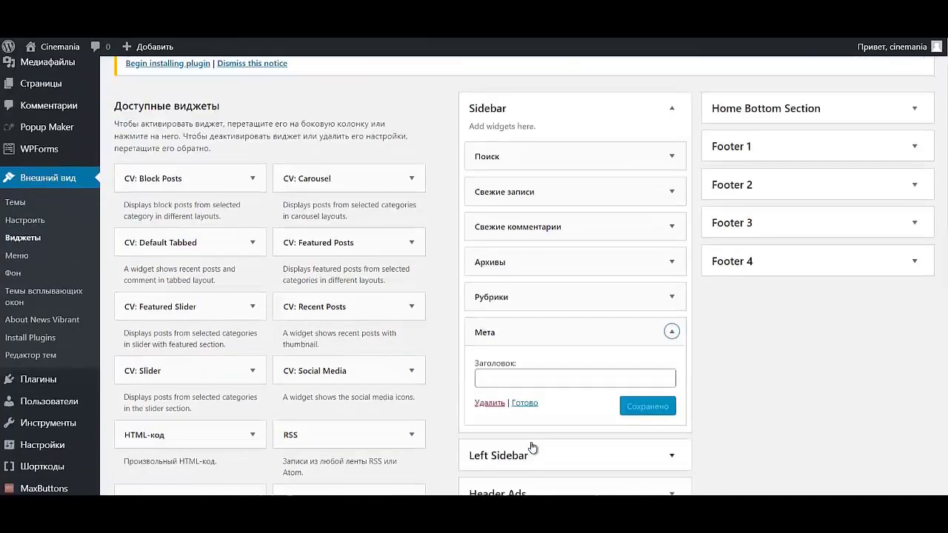
click(670, 298)
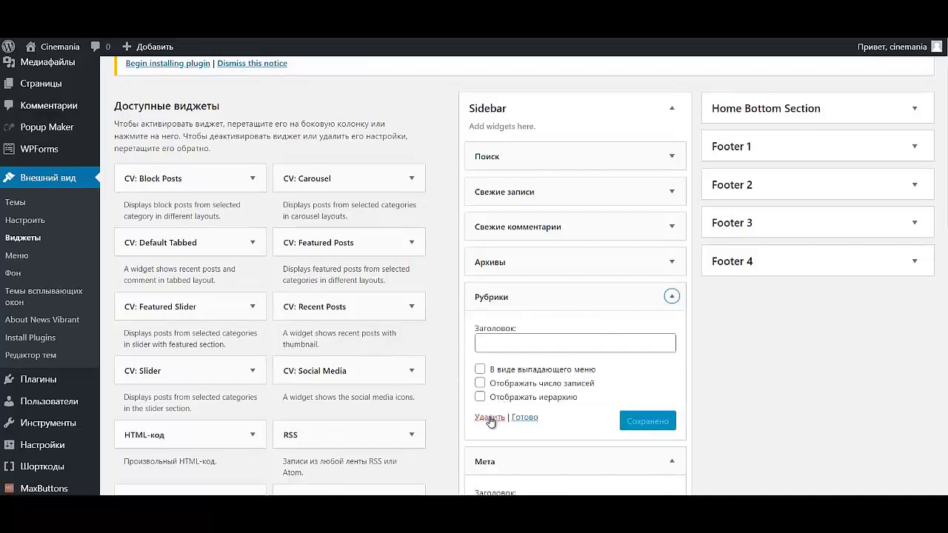
click(671, 297)
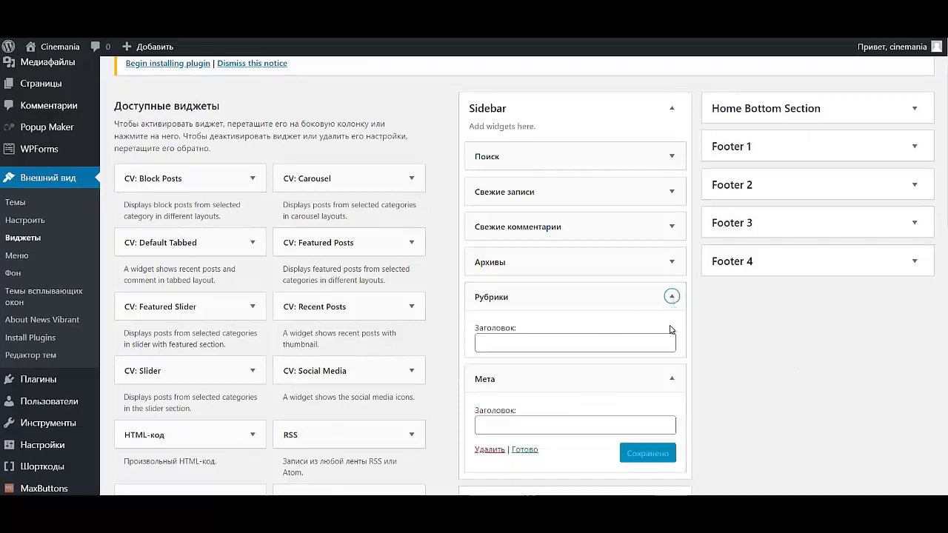
click(489, 405)
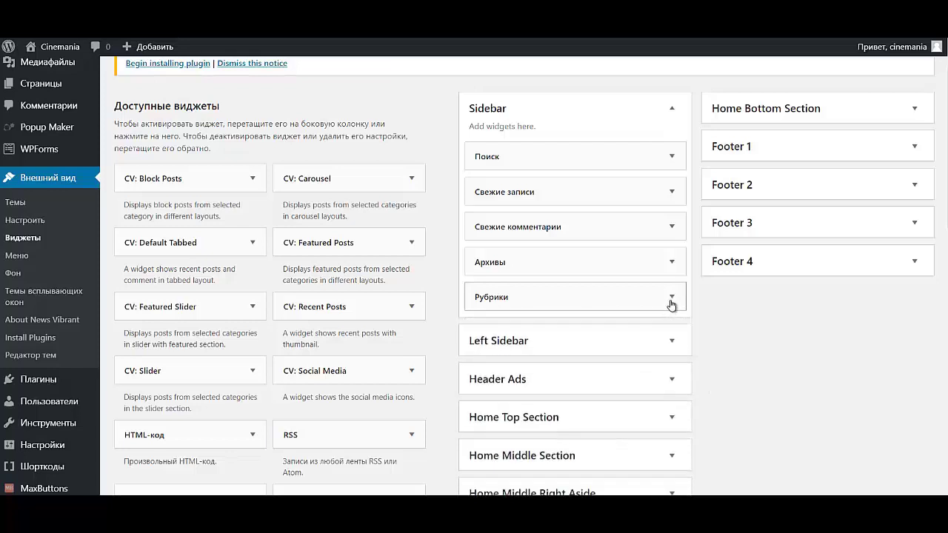
- Delete the Архивы, Свежие комментарии, Свежие записи and Поиск widgets from the Sidebar
click(671, 261)
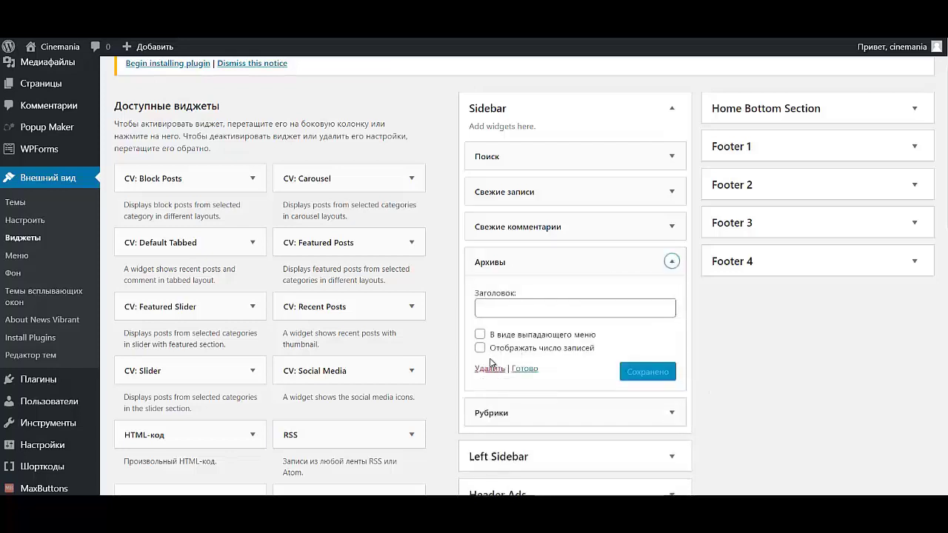
click(490, 368)
click(671, 226)
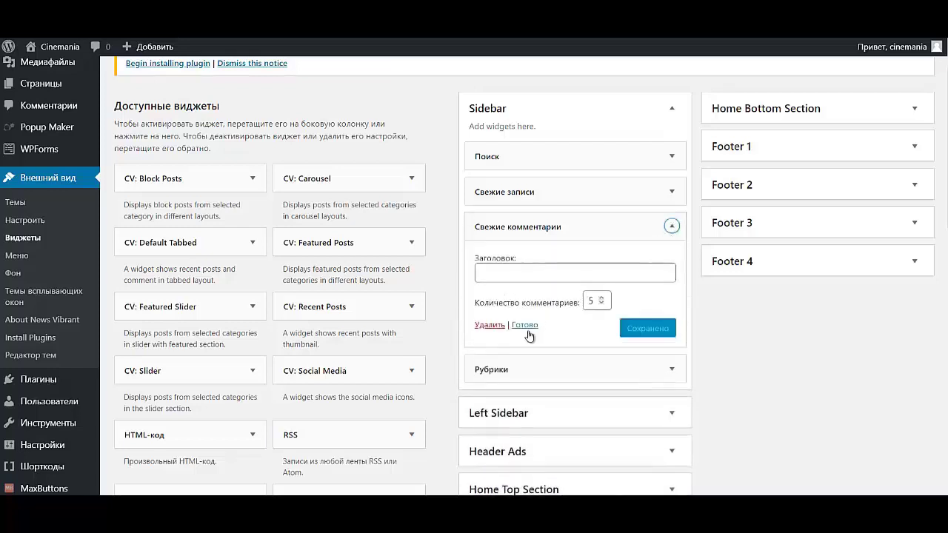
click(504, 327)
click(670, 191)
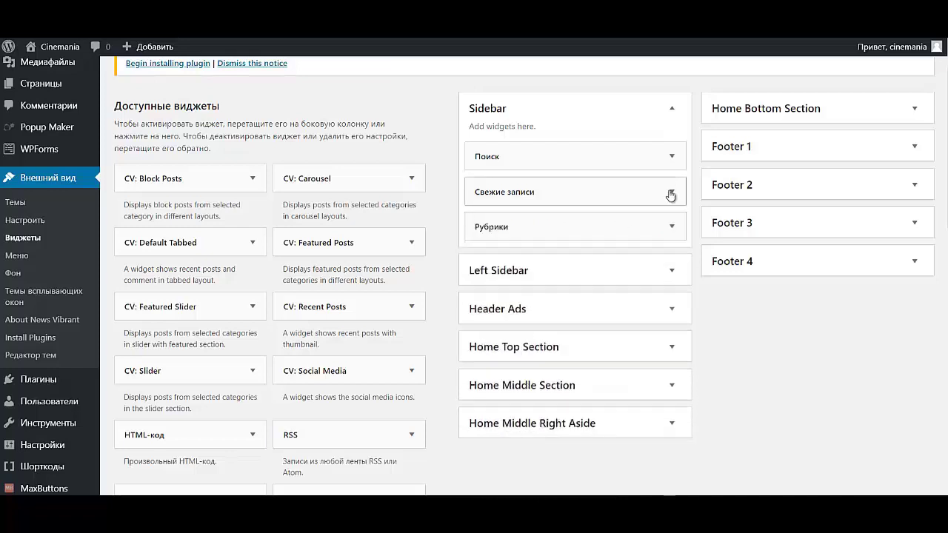
click(488, 312)
click(671, 156)
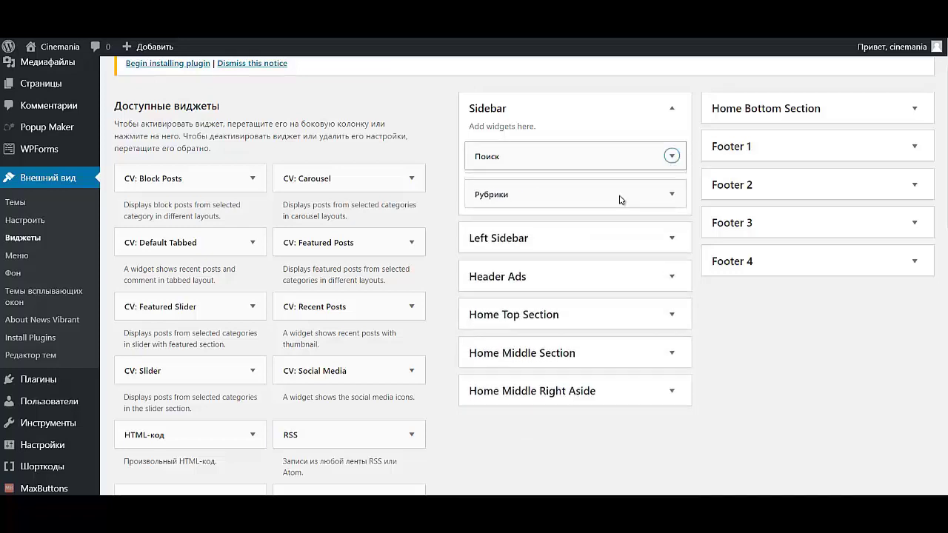
click(490, 227)
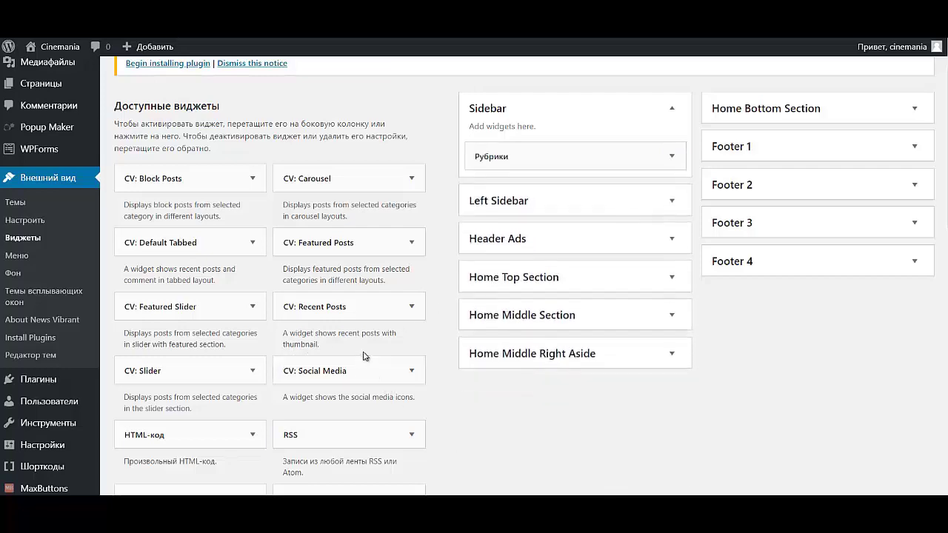
scroll(362, 356, down, 2)
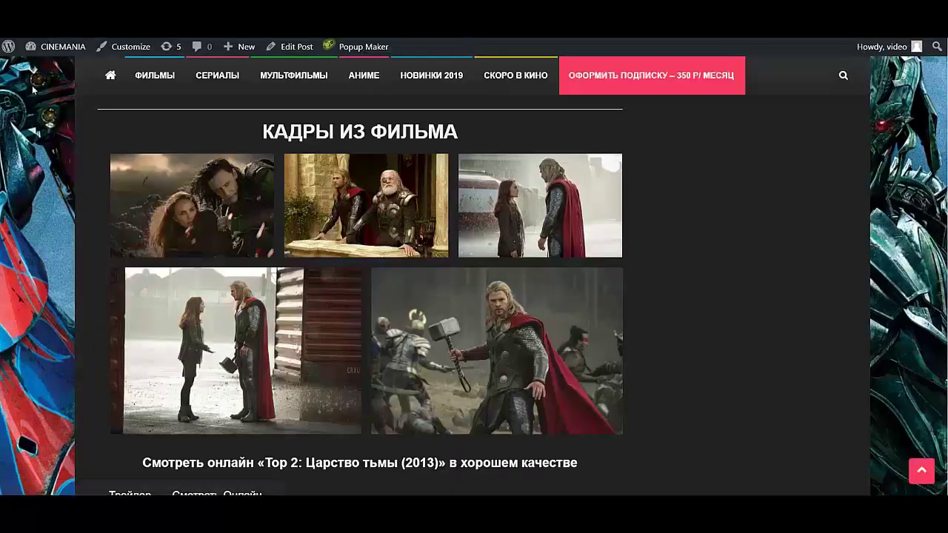
- Return to the Widgets screen and expand the Рубрики widget's settings in the Sidebar
mouse_move(59, 46)
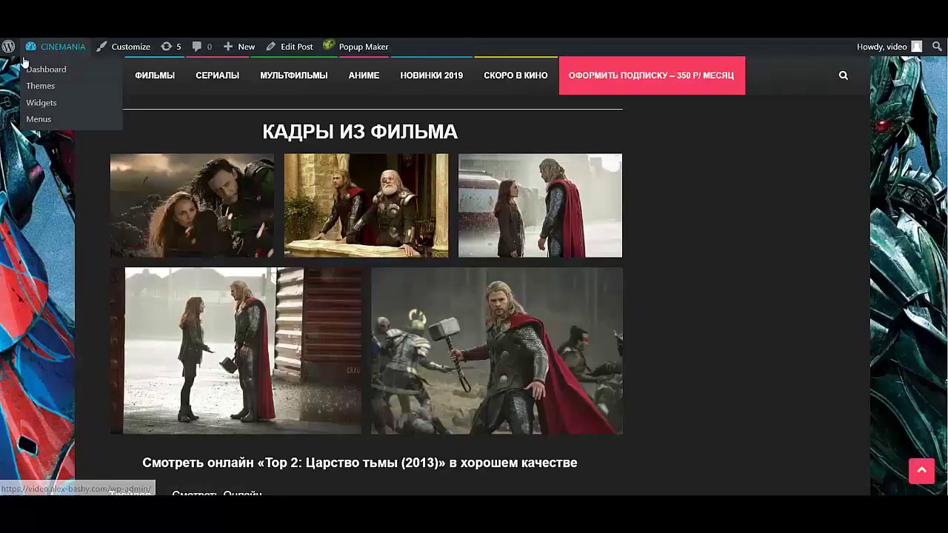
click(41, 102)
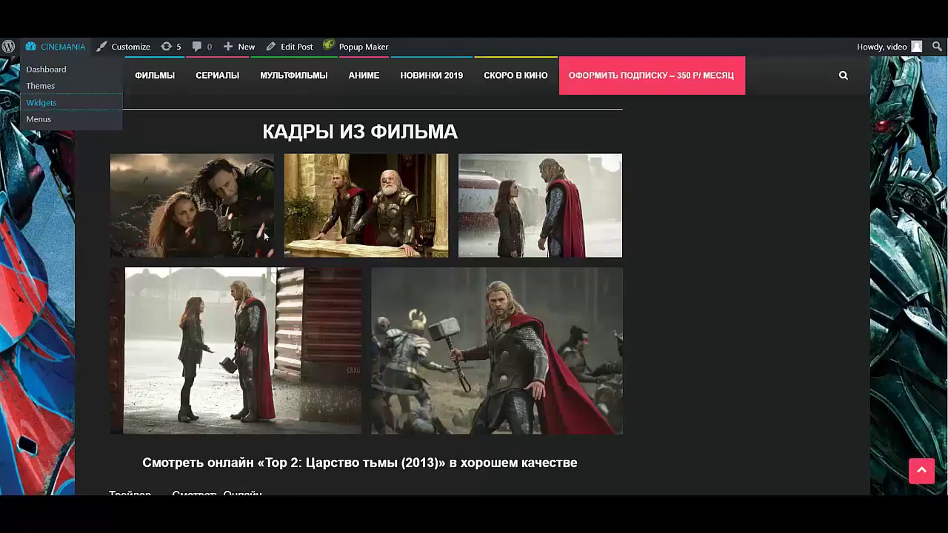
scroll(511, 344, down, 1)
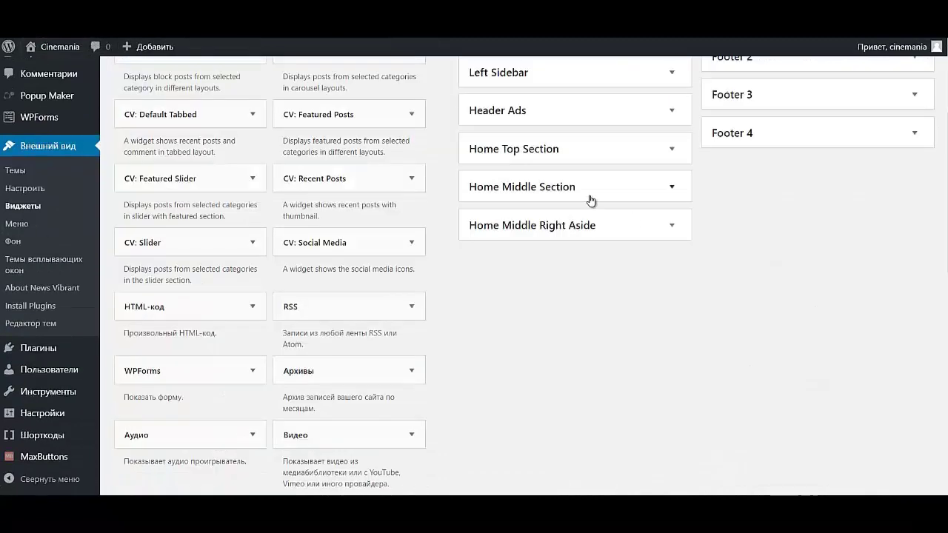
scroll(591, 200, up, 3)
click(667, 220)
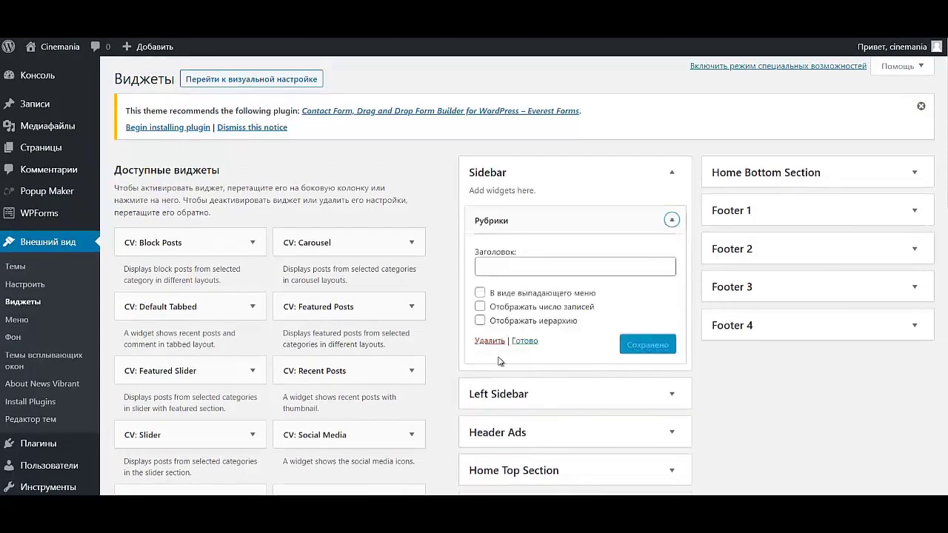
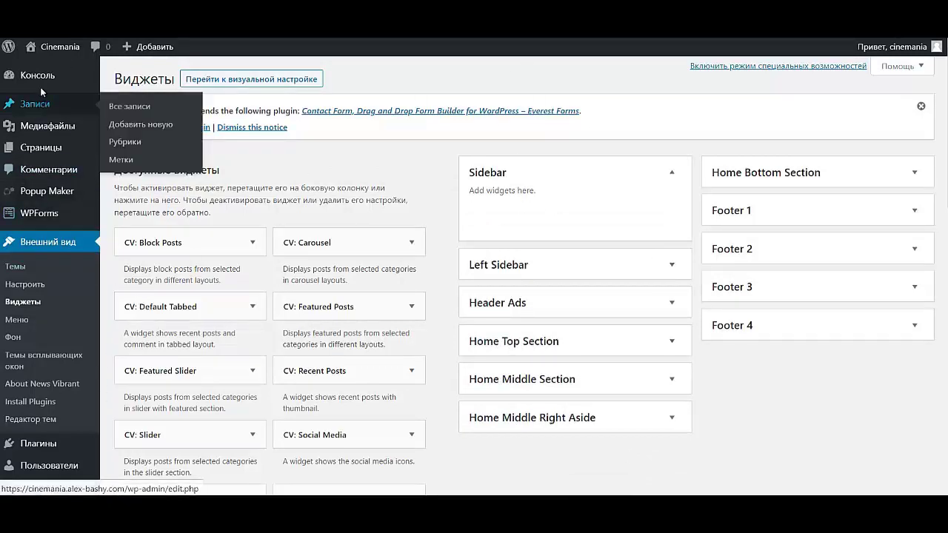
- Open the ТОР 2 post in the editor from the list of all posts
mouse_move(33, 151)
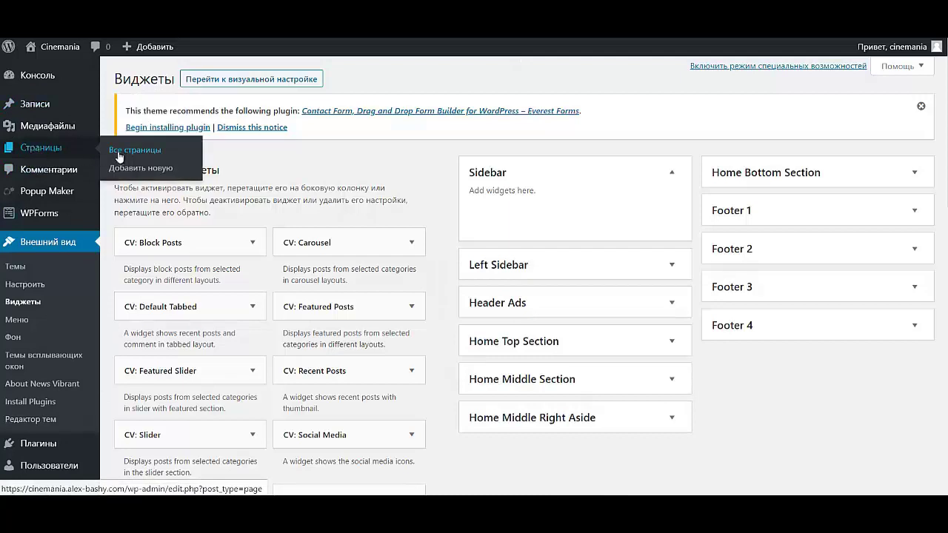
mouse_move(22, 110)
click(118, 111)
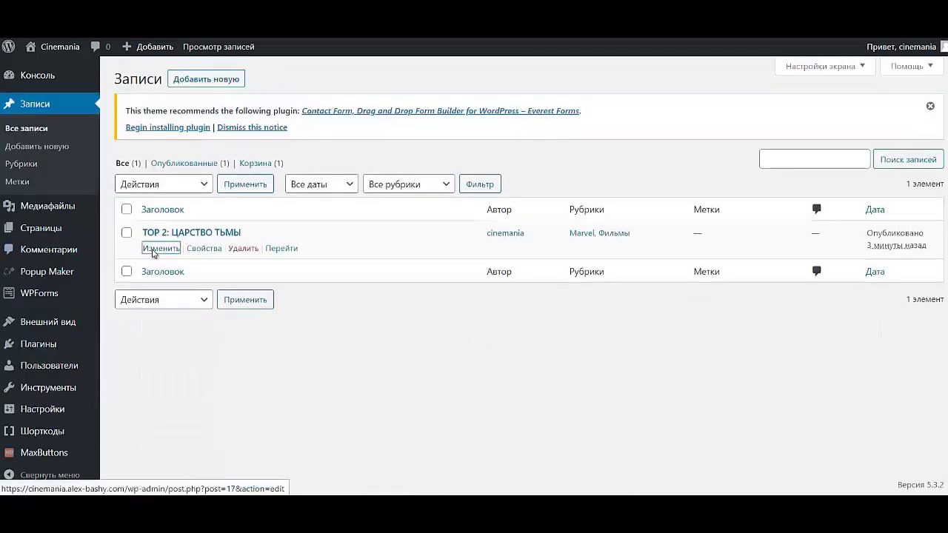
click(160, 248)
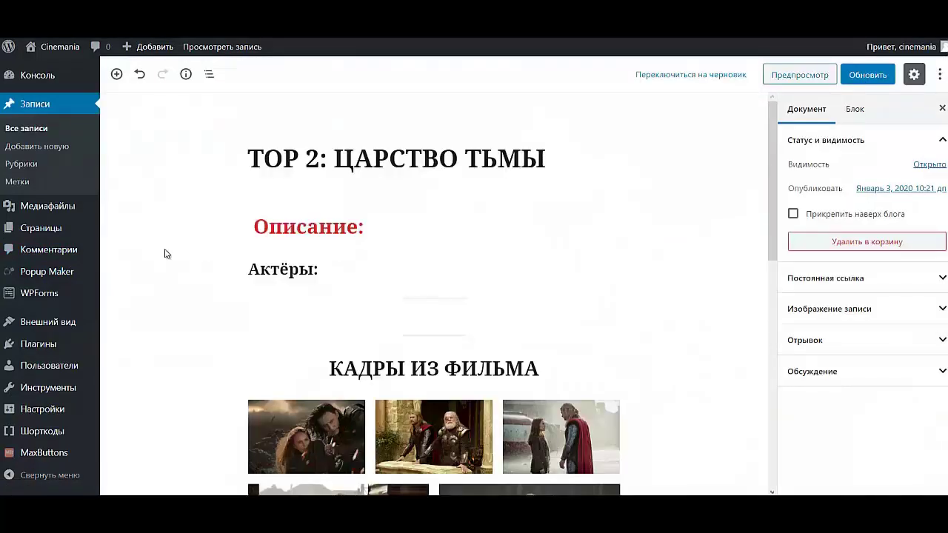
right_click(165, 252)
click(736, 124)
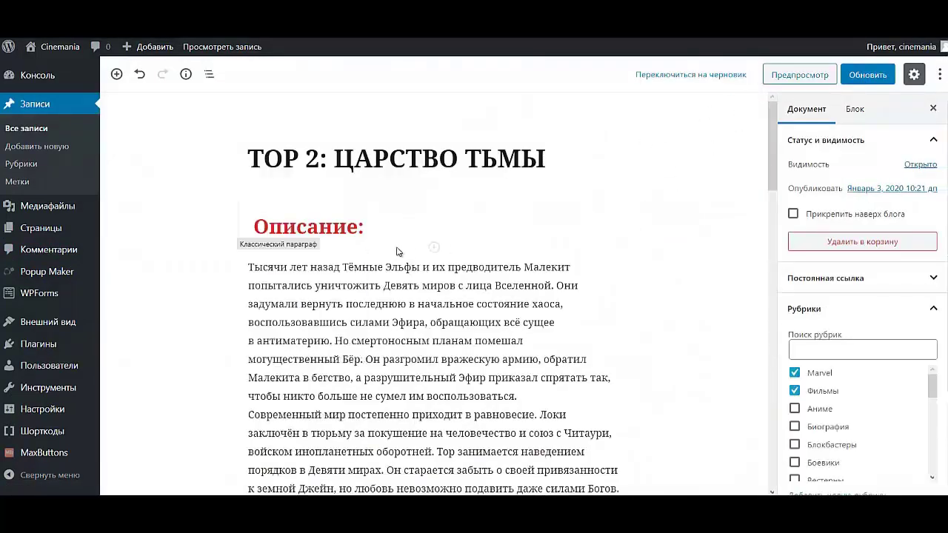
- Colour the Актёры heading red
click(375, 226)
scroll(388, 296, down, 3)
scroll(388, 296, down, 3)
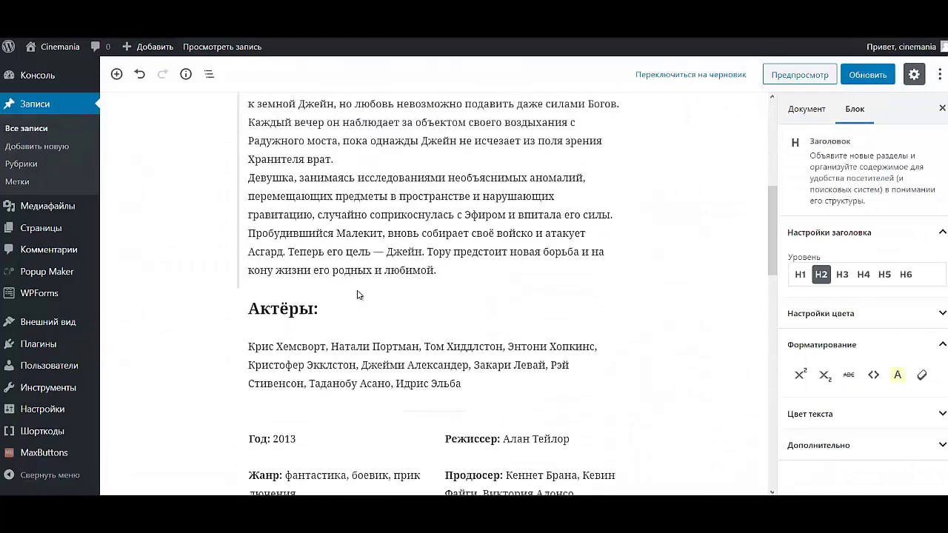
drag(332, 308, 217, 310)
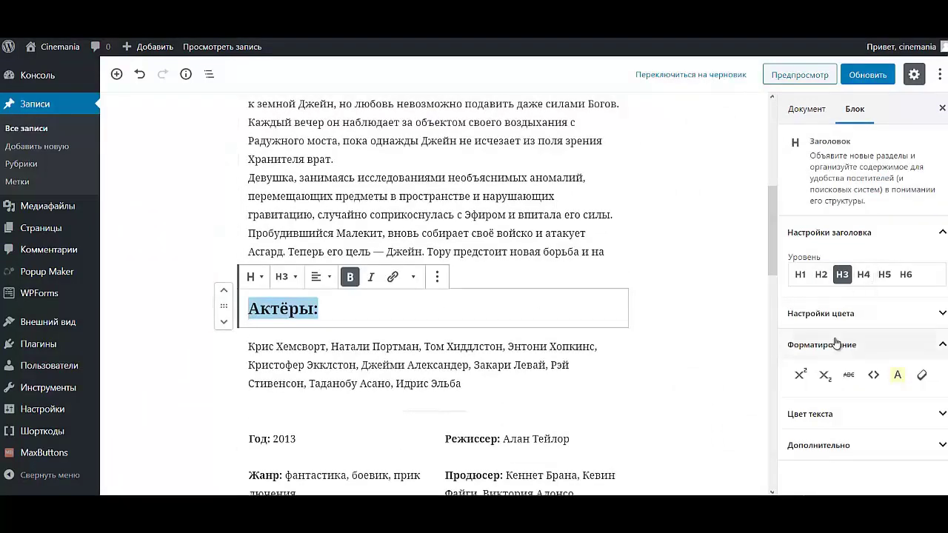
click(844, 314)
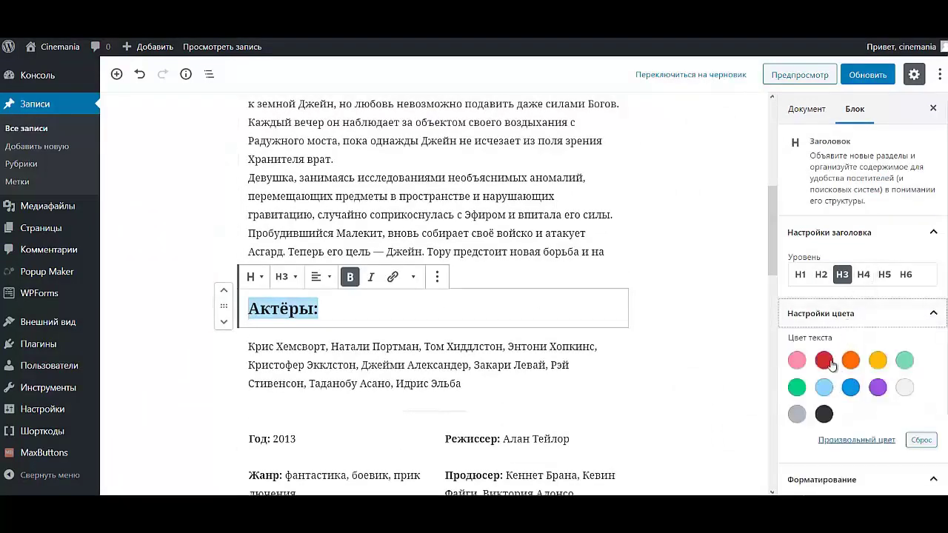
click(824, 361)
click(649, 276)
- Colour the КАДРЫ ИЗ ФИЛЬМА heading red
scroll(593, 274, down, 8)
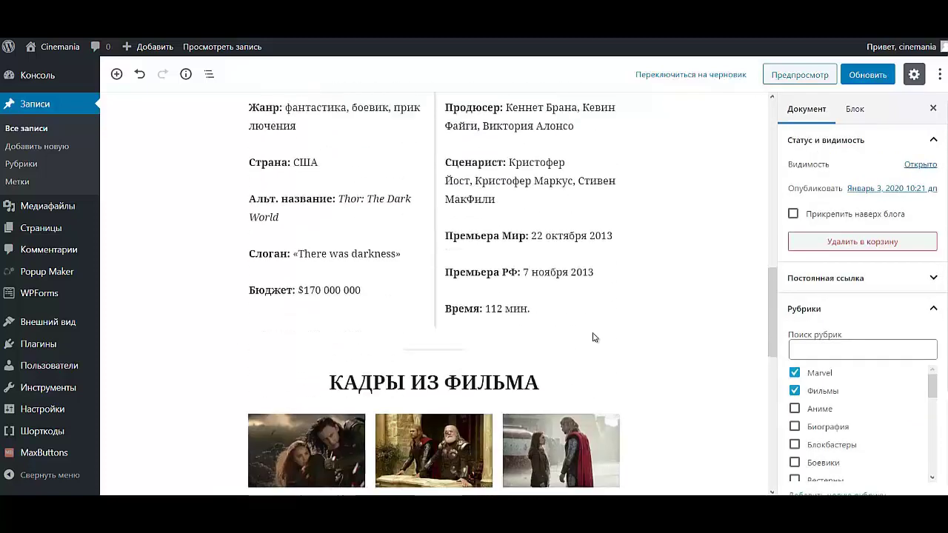
drag(566, 238, 323, 236)
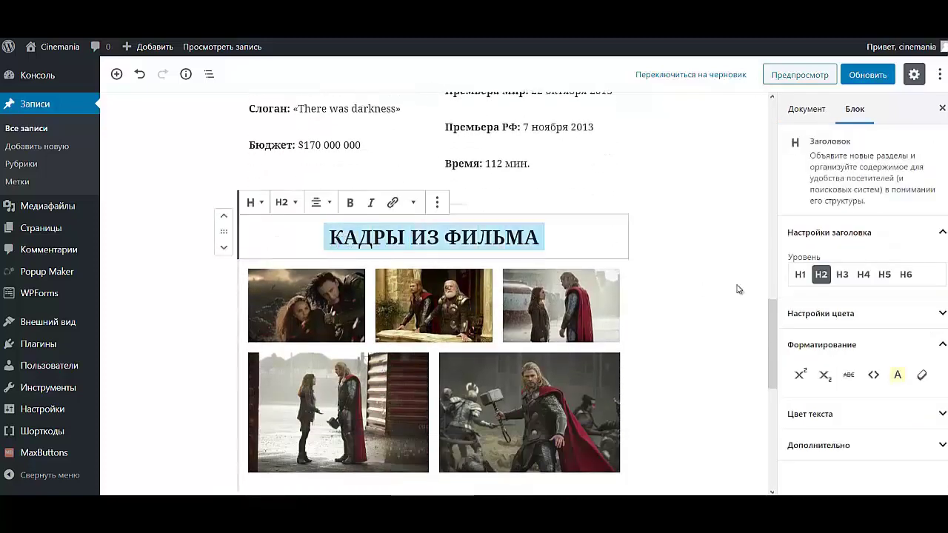
click(792, 314)
click(825, 361)
click(643, 269)
- Colour the Смотреть онлайн heading red, update the post and view it live
scroll(642, 274, down, 5)
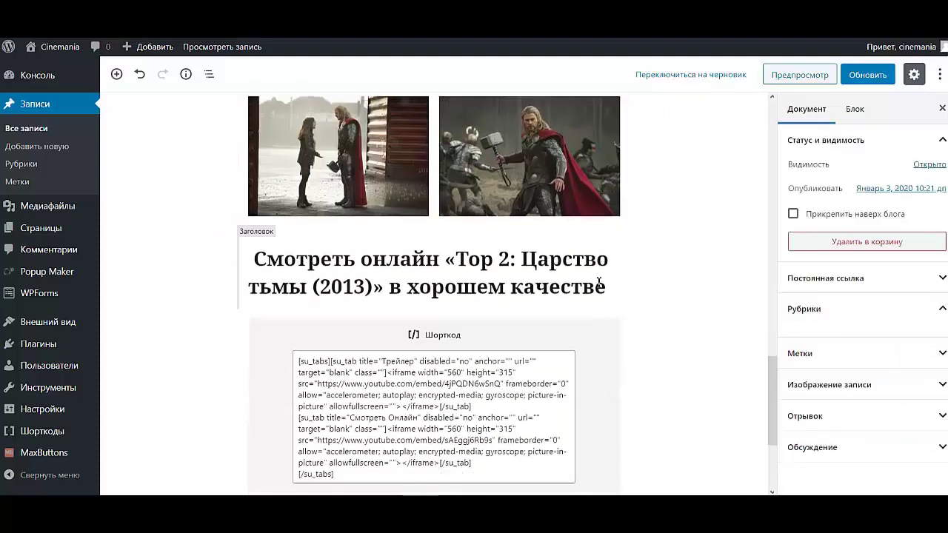
drag(614, 227, 608, 370)
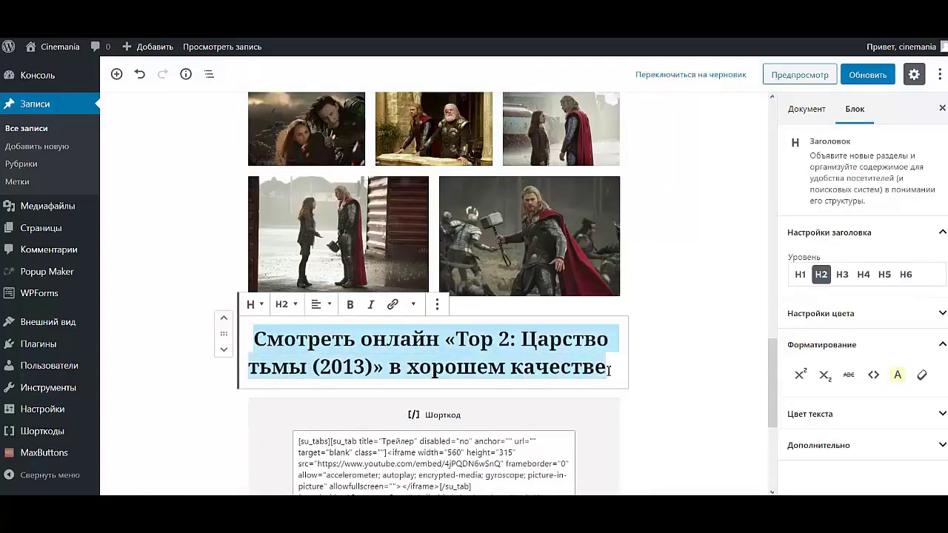
click(844, 413)
click(823, 460)
click(717, 364)
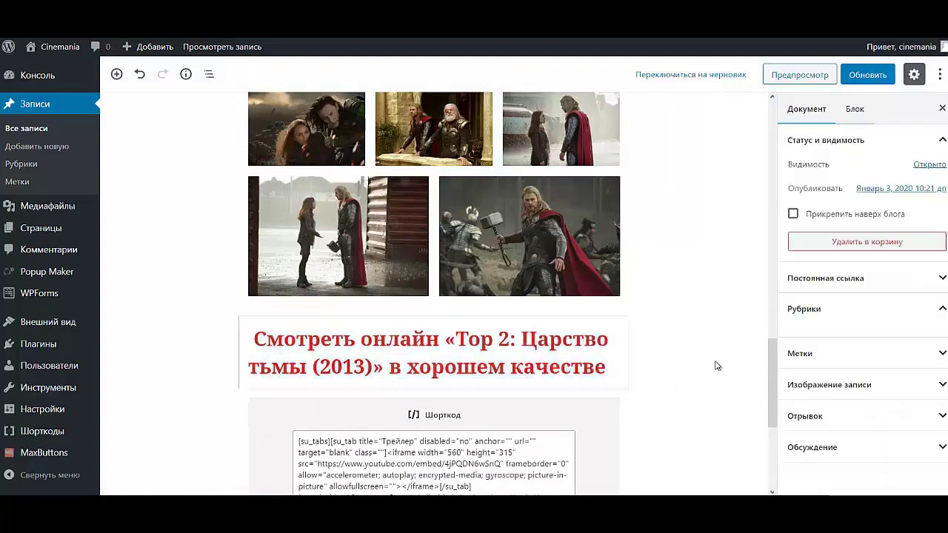
scroll(716, 365, down, 4)
click(870, 82)
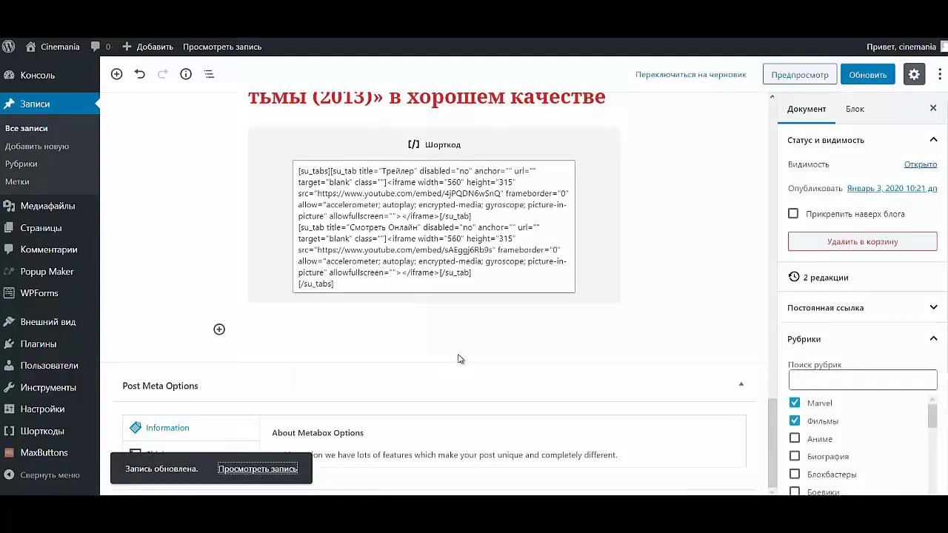
click(275, 470)
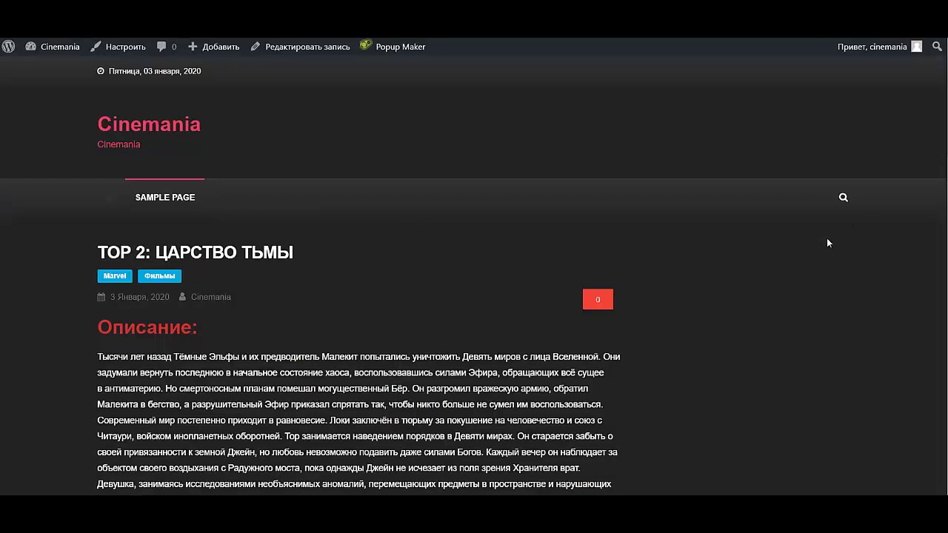
scroll(369, 324, down, 2)
scroll(369, 323, up, 2)
click(292, 47)
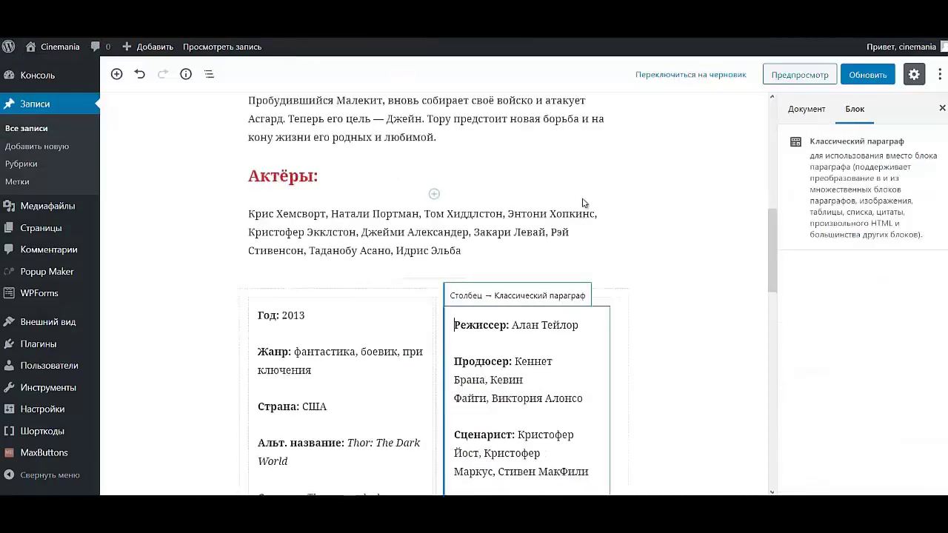
- Upload the Thor poster from the Desktop as the featured image and update the post
scroll(826, 412, down, 3)
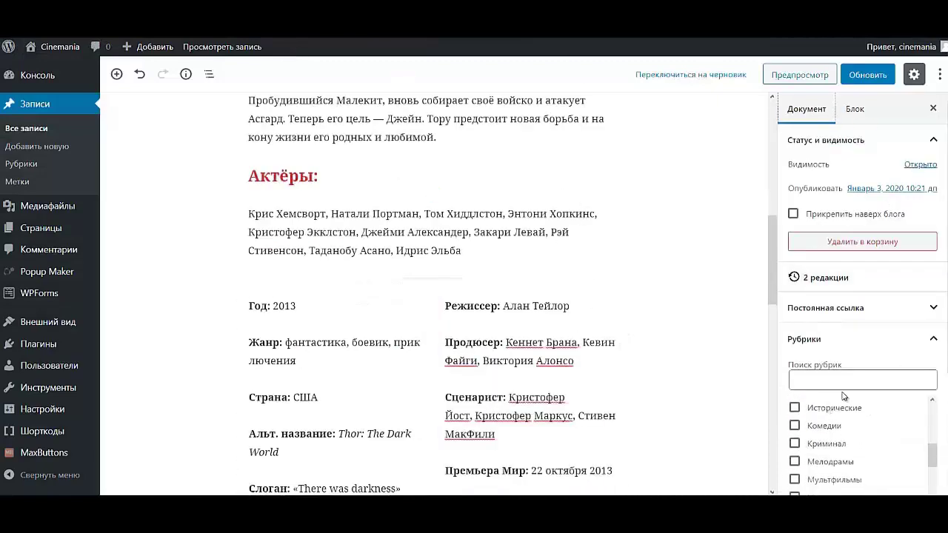
scroll(923, 333, down, 3)
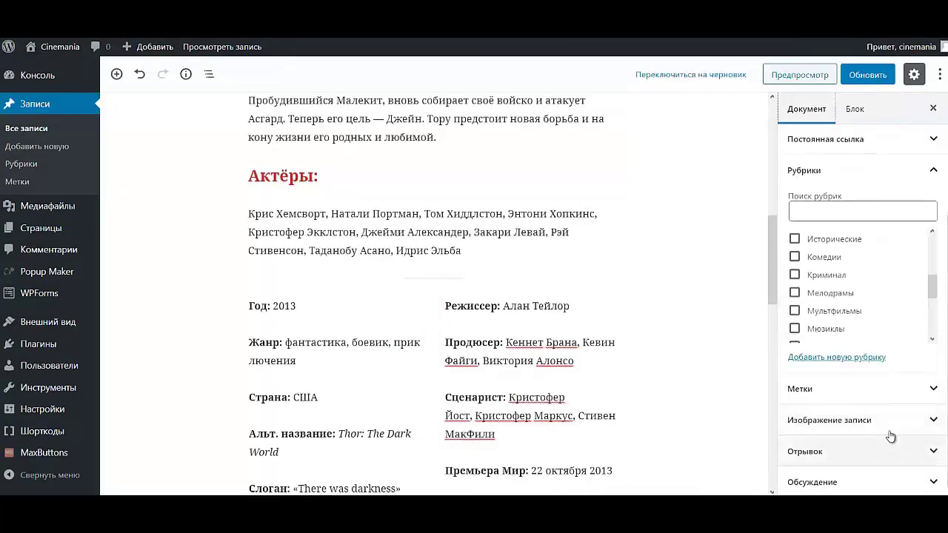
click(876, 434)
click(849, 450)
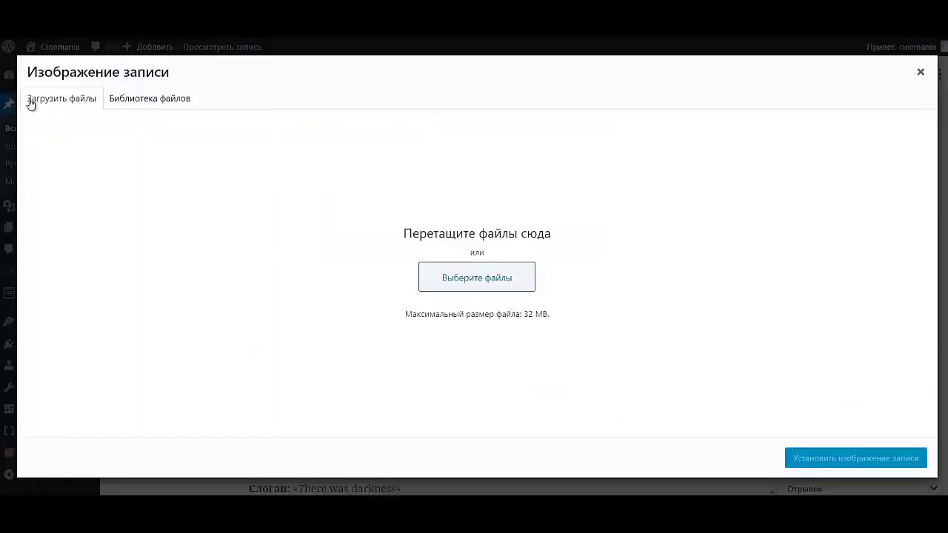
click(459, 279)
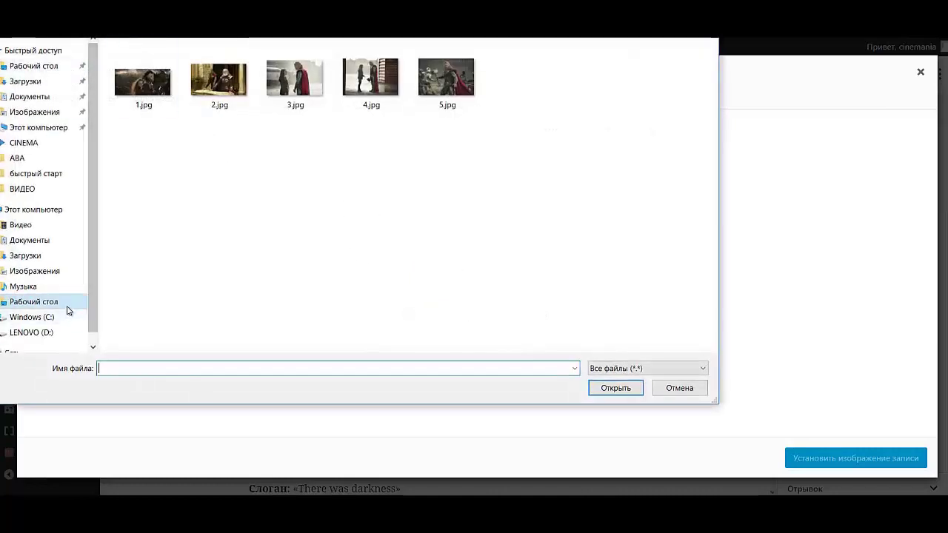
click(66, 305)
double_click(363, 148)
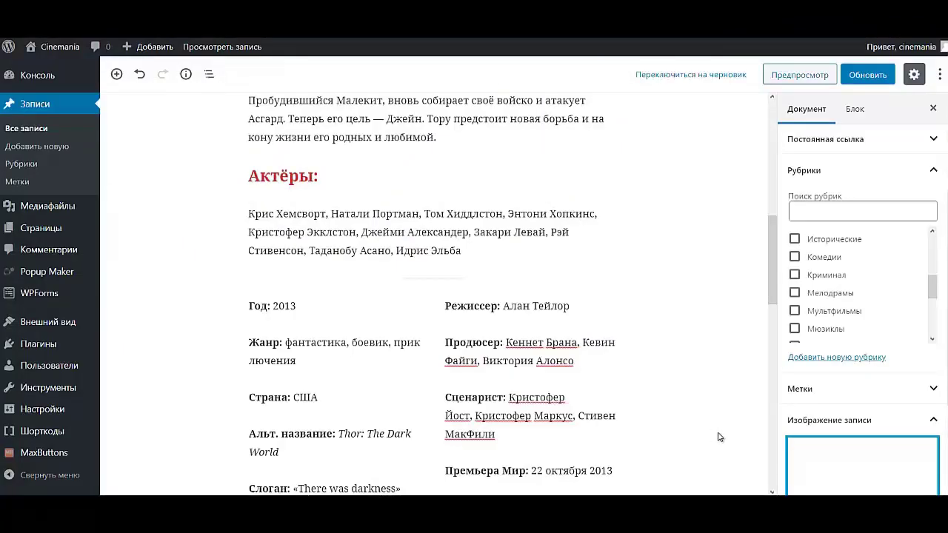
click(859, 75)
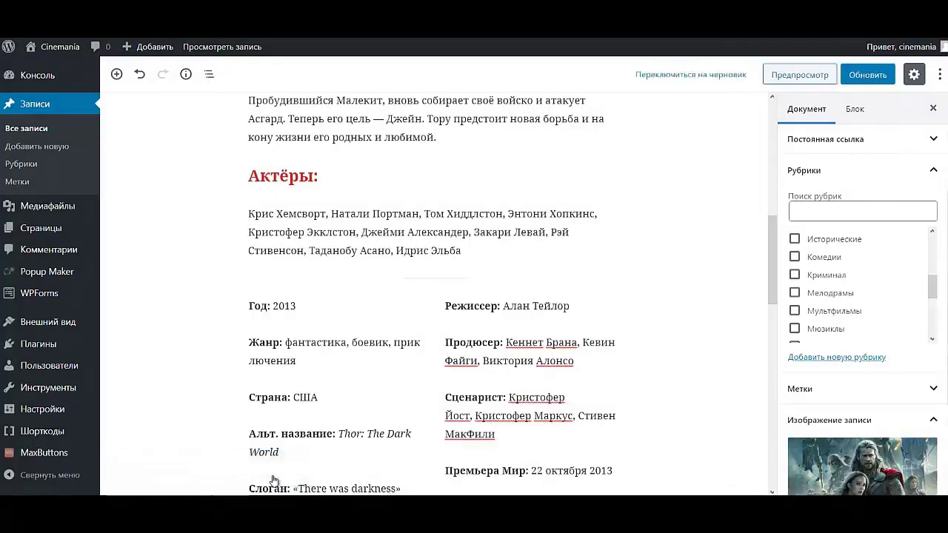
click(208, 54)
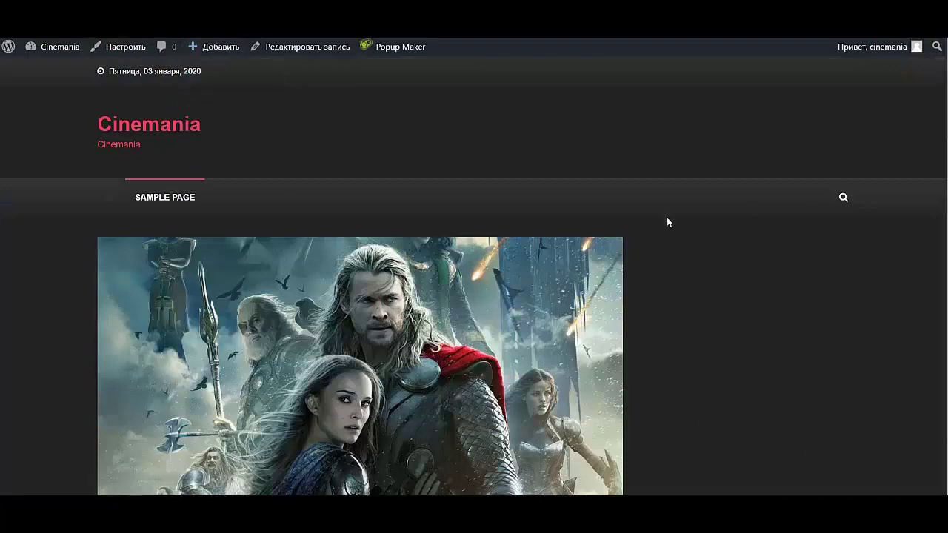
scroll(526, 257, down, 2)
scroll(444, 237, up, 1)
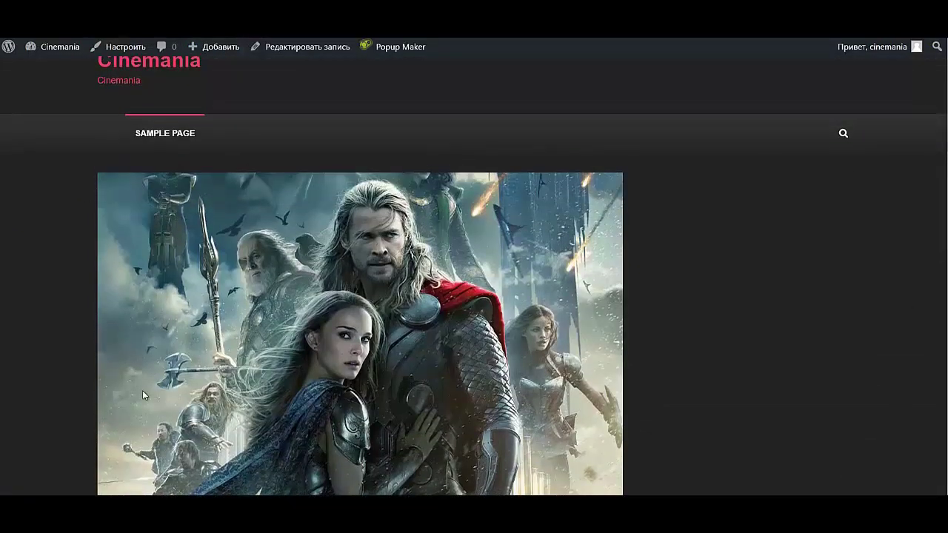
scroll(634, 336, down, 4)
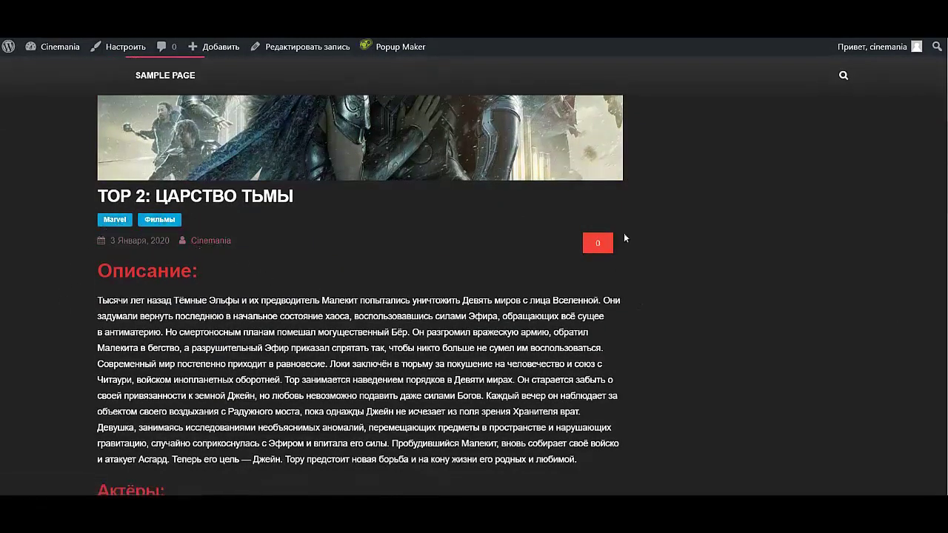
scroll(589, 257, down, 2)
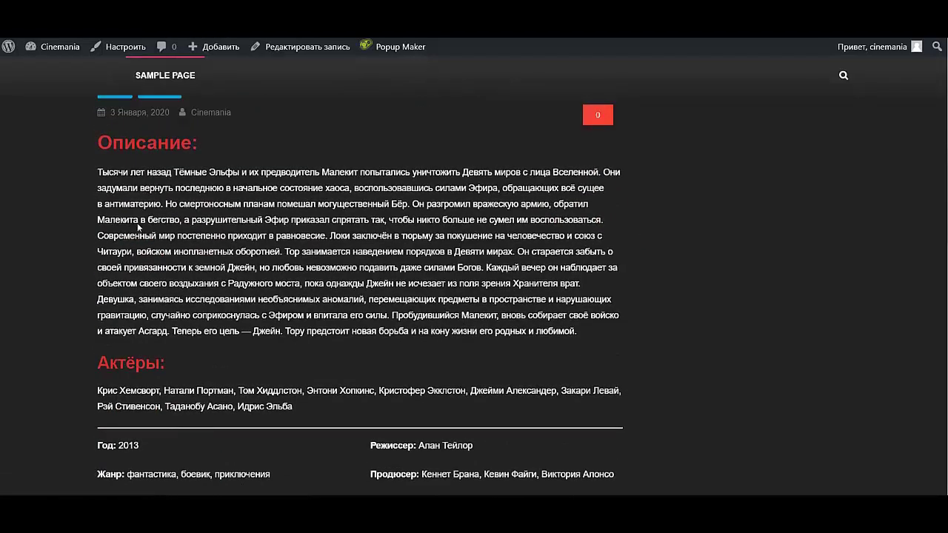
scroll(209, 337, down, 2)
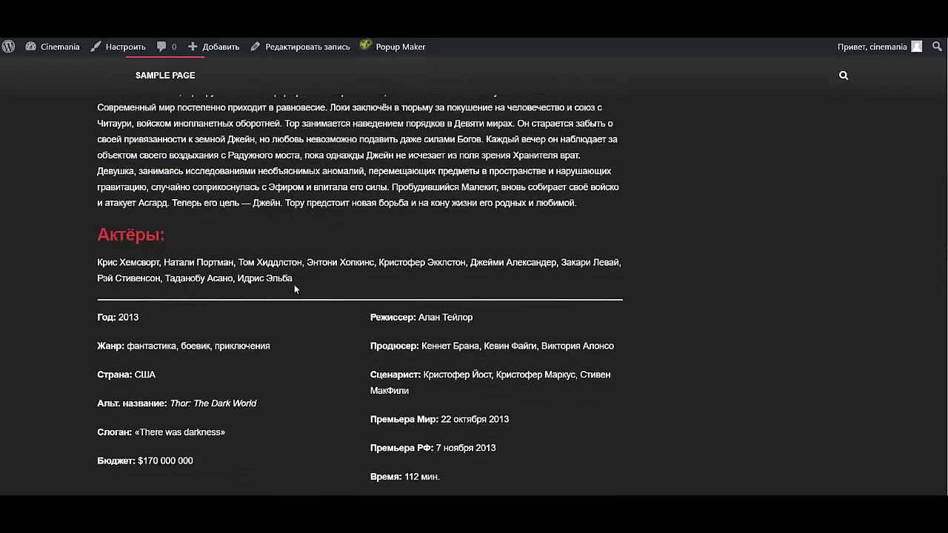
scroll(293, 285, down, 3)
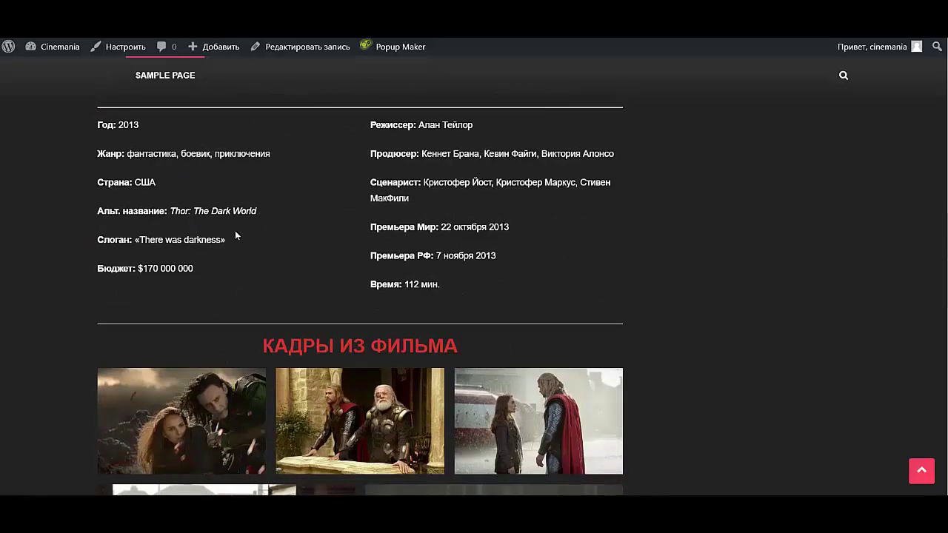
scroll(598, 253, down, 3)
click(183, 228)
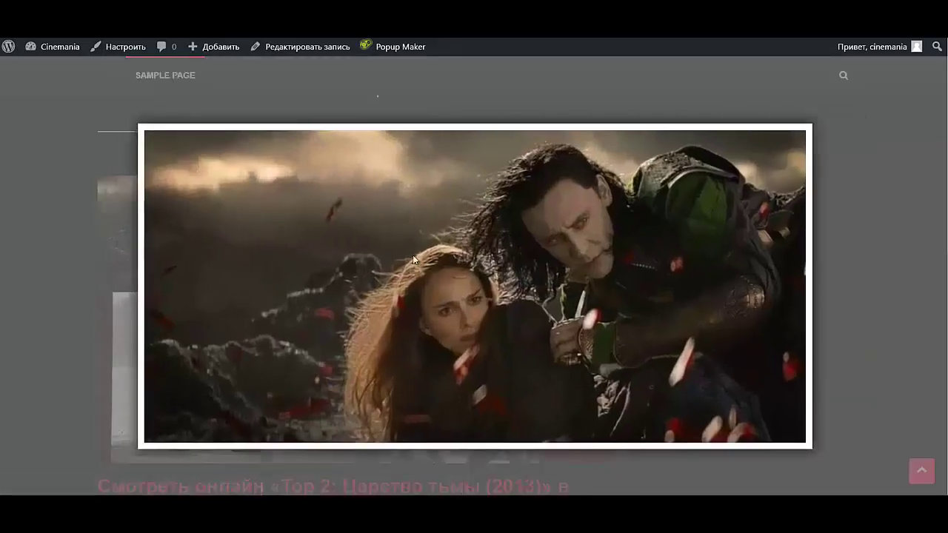
click(807, 125)
scroll(688, 218, down, 3)
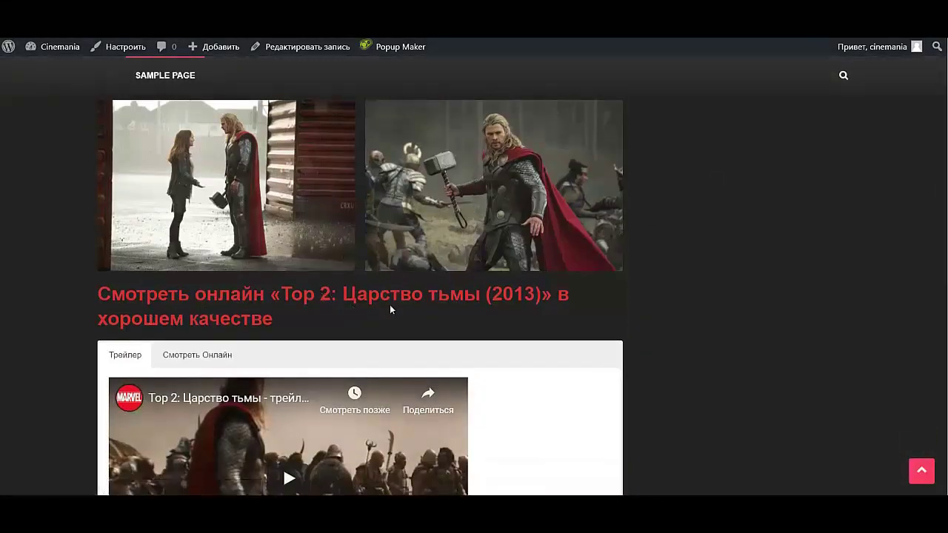
click(295, 47)
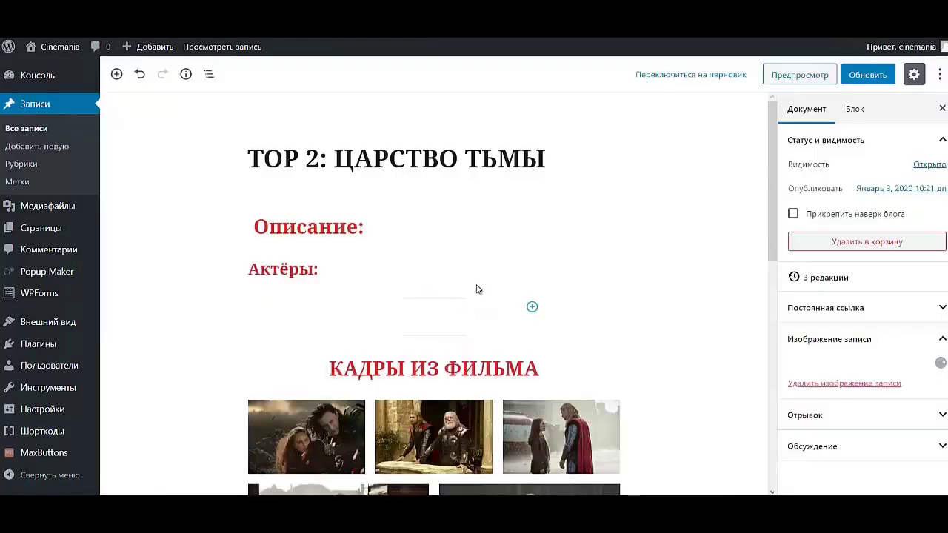
- Centre-align the red Смотреть онлайн heading, update the post and open the live page
scroll(466, 281, down, 8)
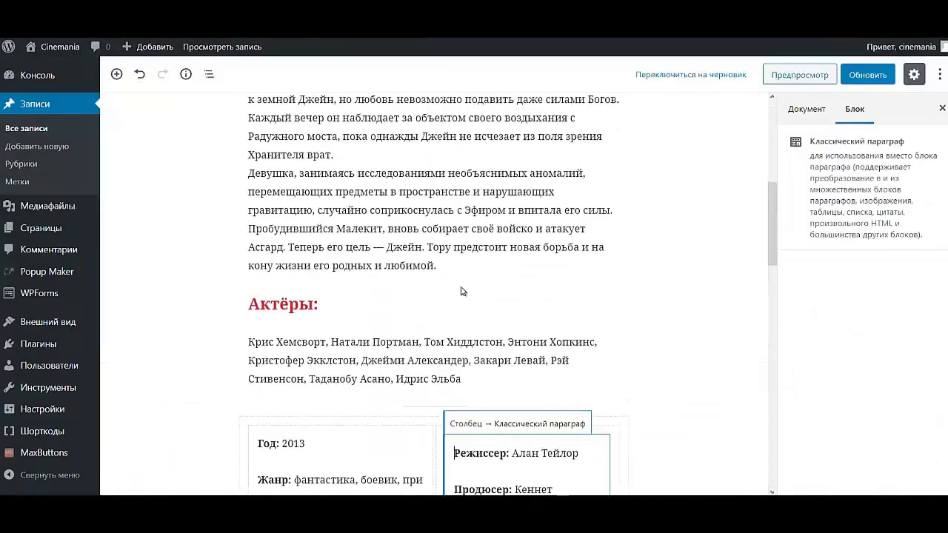
scroll(451, 312, down, 4)
scroll(451, 312, down, 5)
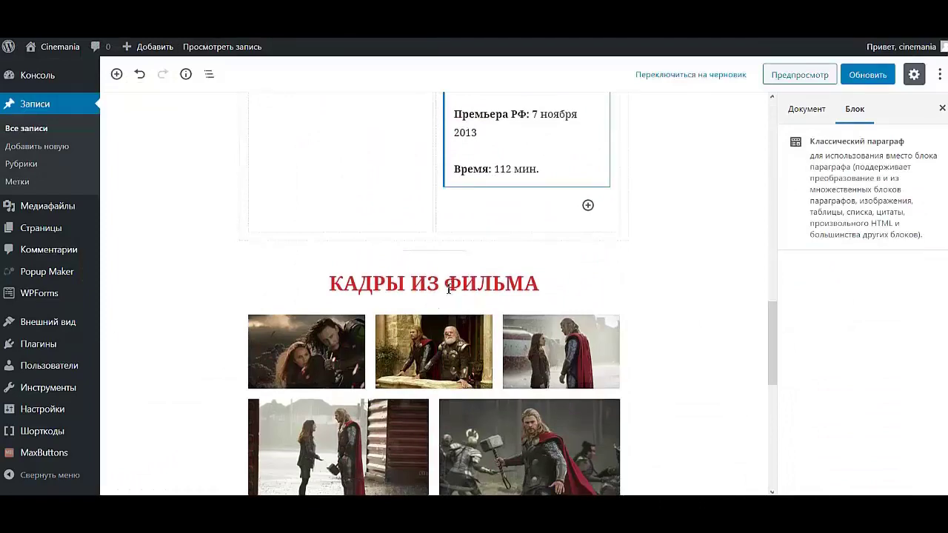
scroll(444, 311, down, 3)
click(439, 305)
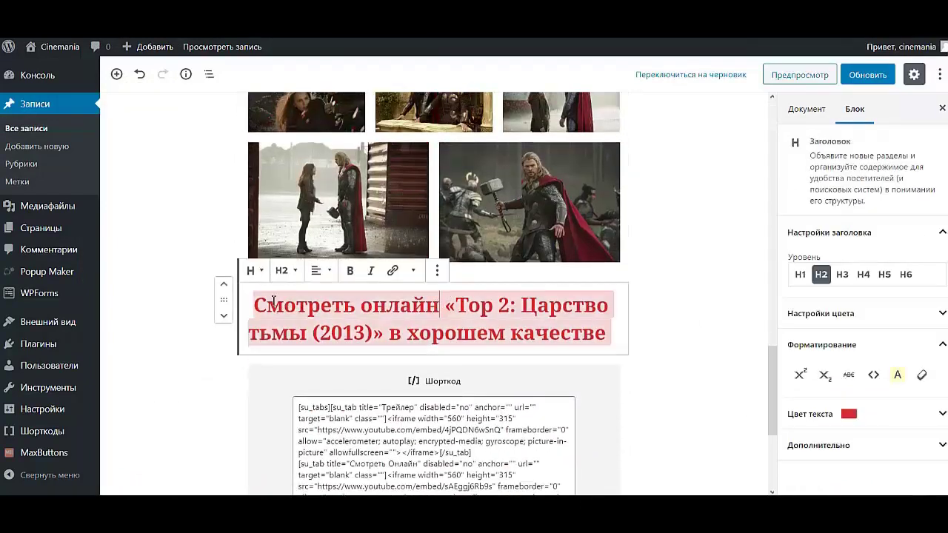
click(317, 270)
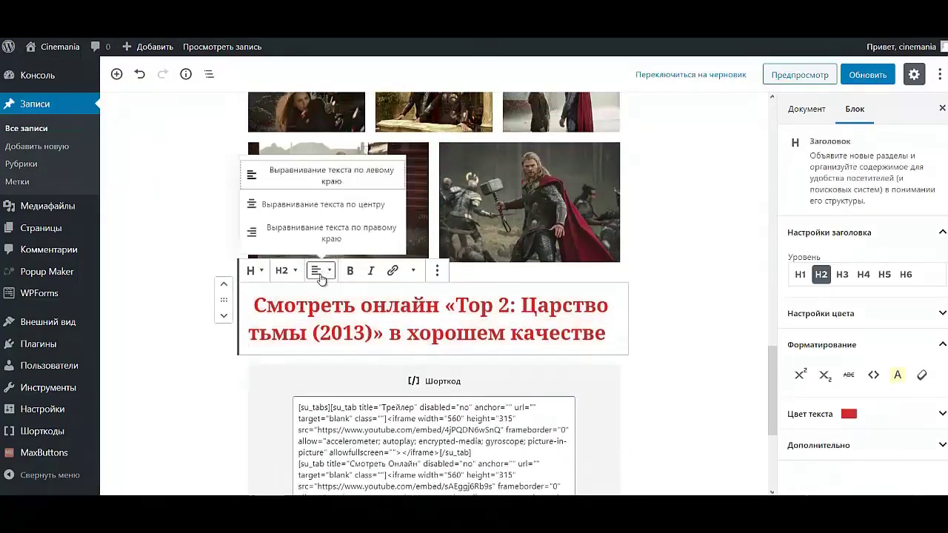
click(343, 205)
click(878, 81)
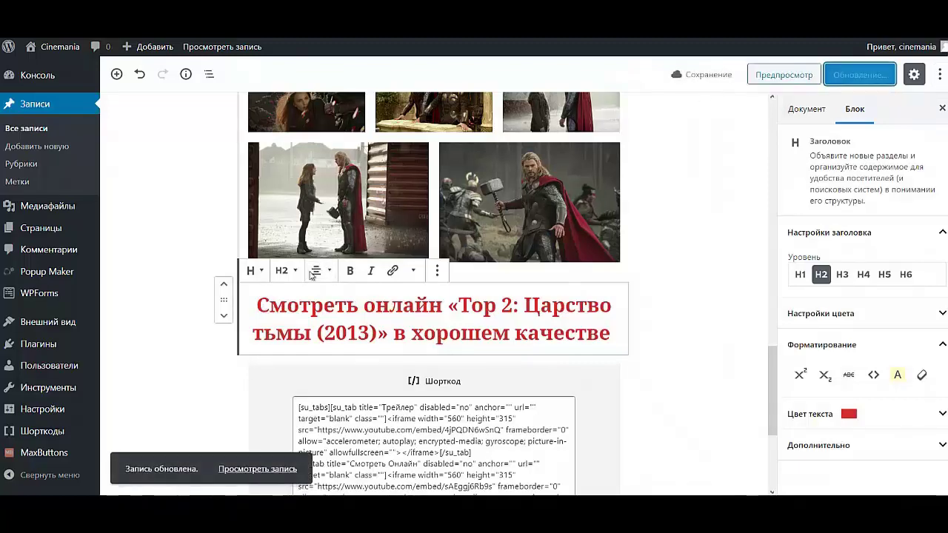
click(244, 469)
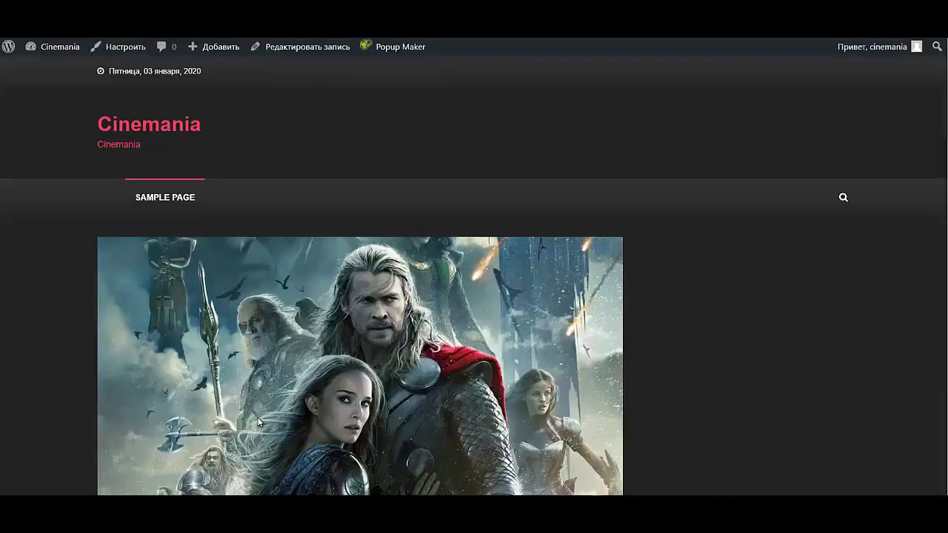
- Switch between the Смотреть Онлайн and Трейлер video tabs on the Thor 2 post
scroll(258, 423, down, 20)
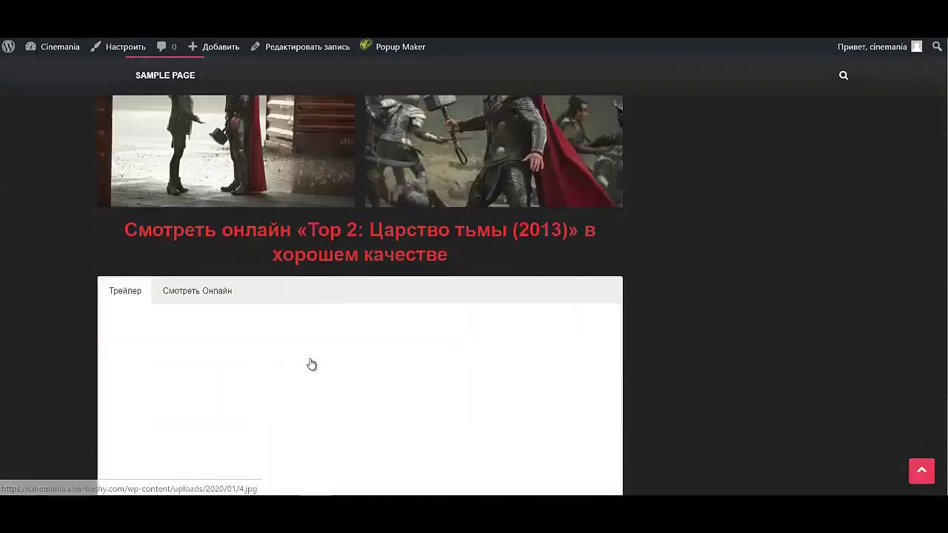
scroll(311, 360, down, 2)
scroll(311, 360, up, 2)
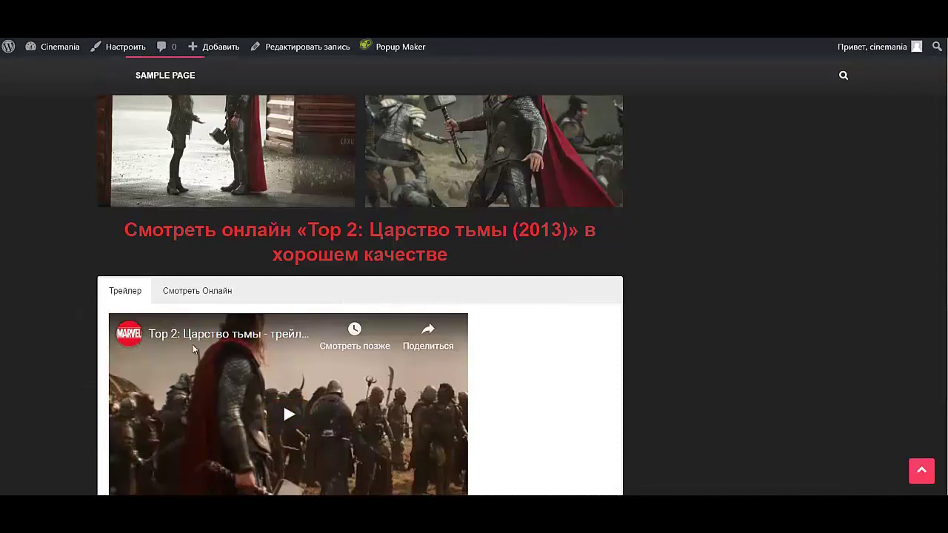
scroll(194, 349, down, 2)
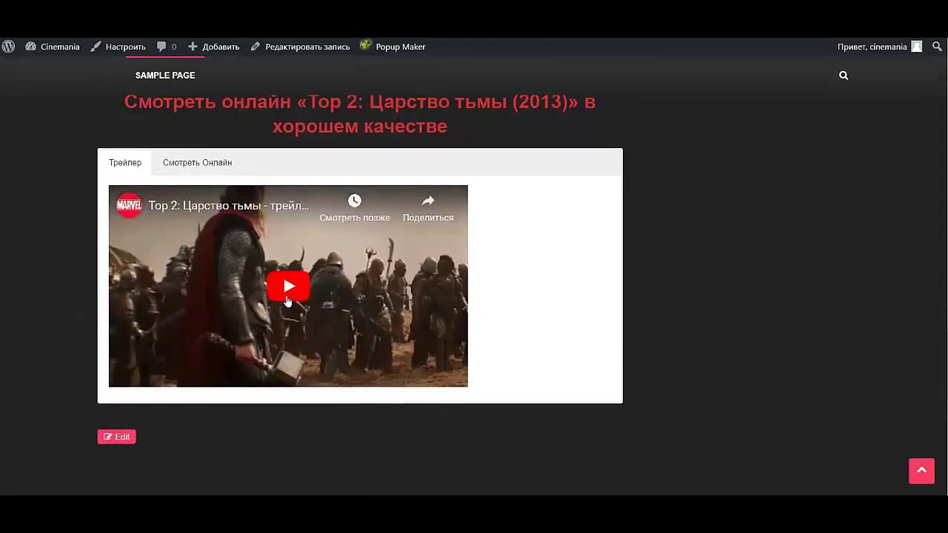
click(192, 172)
click(126, 172)
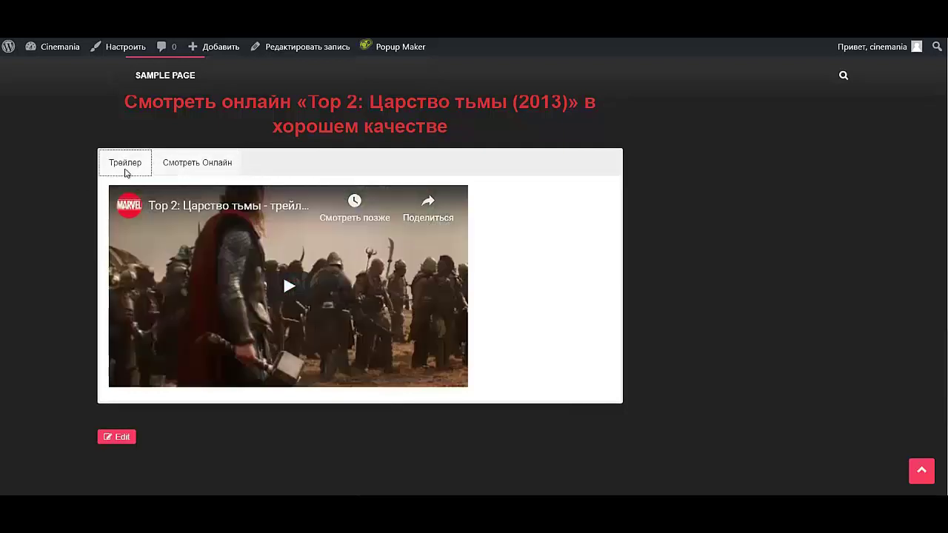
click(190, 172)
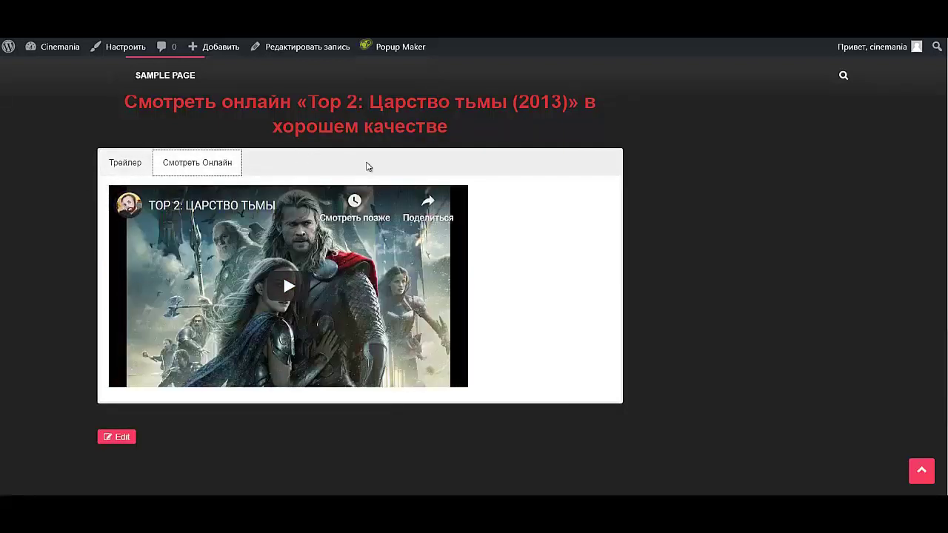
click(120, 169)
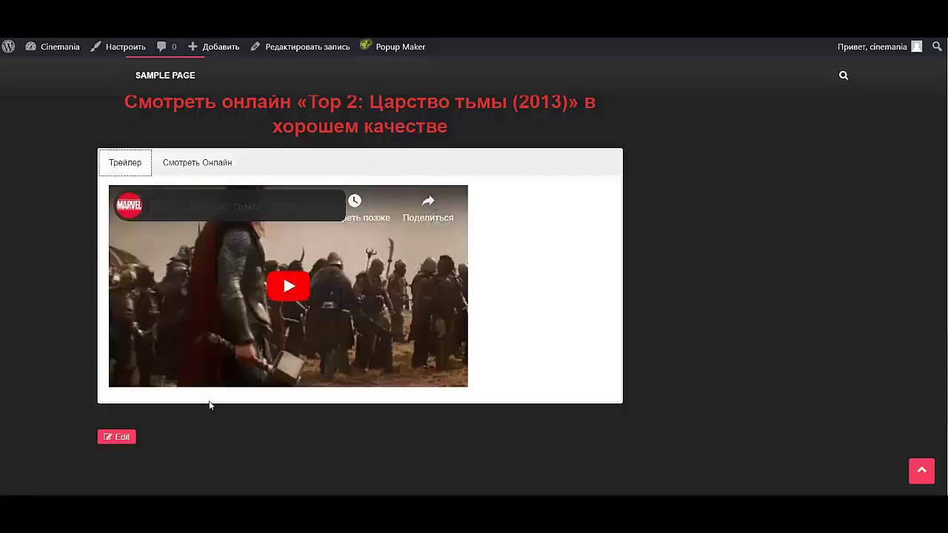
- Play the trailer, skip to 0:13, watch fullscreen, then exit and pause it
click(282, 292)
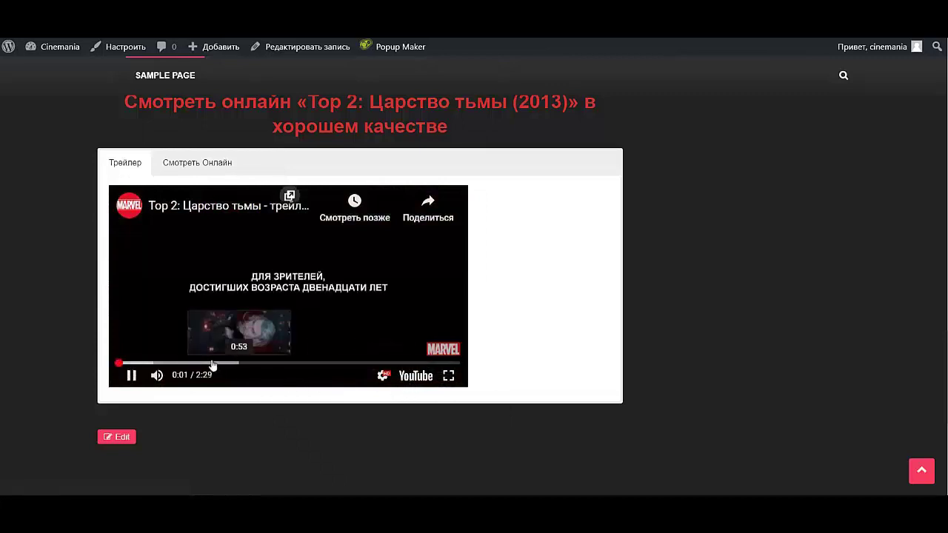
click(146, 364)
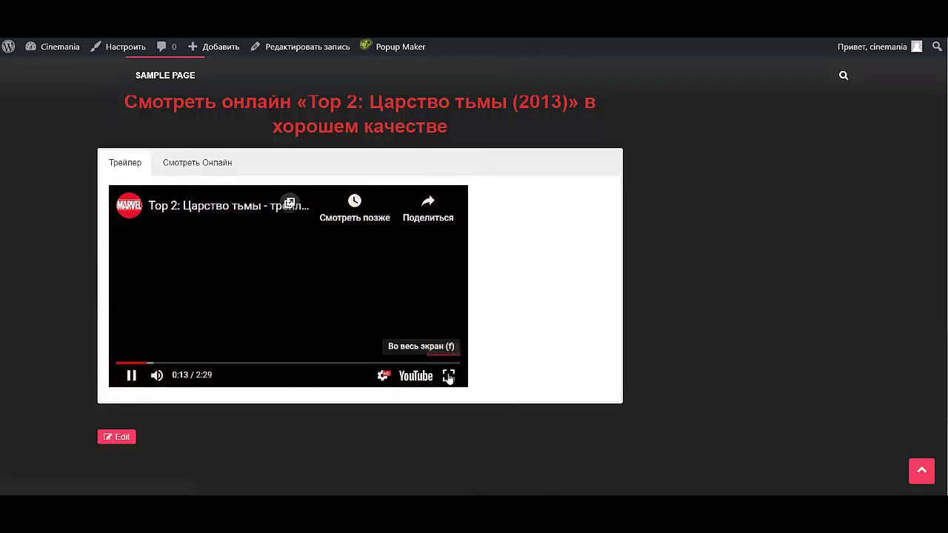
click(448, 377)
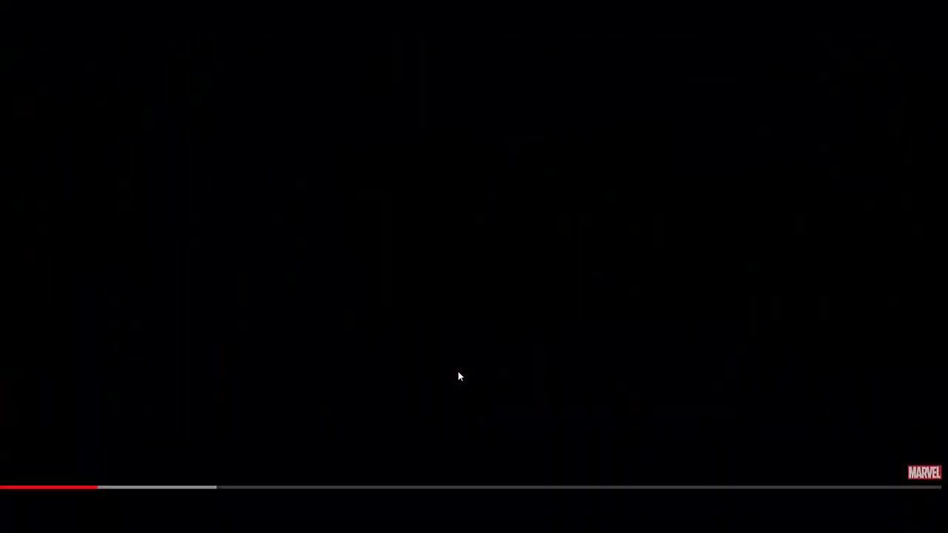
key(Escape)
click(131, 375)
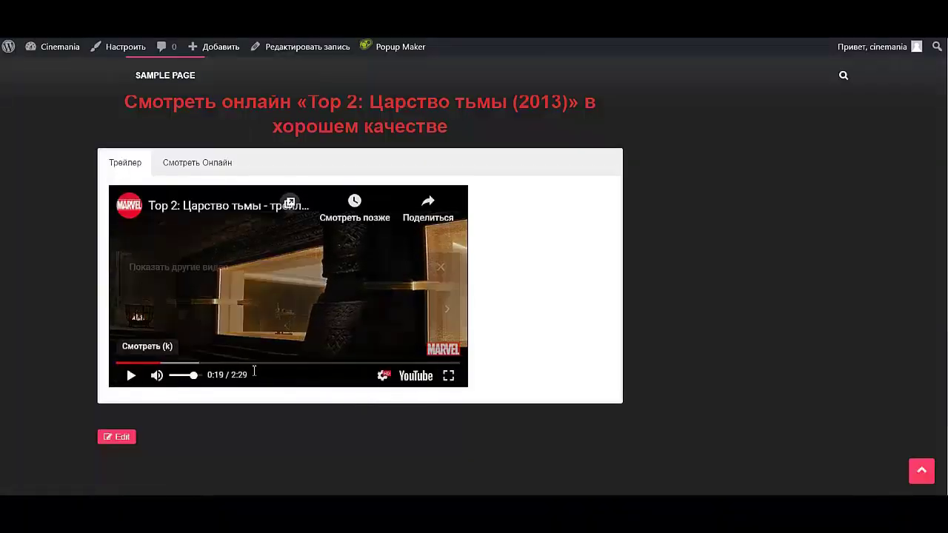
scroll(301, 360, down, 4)
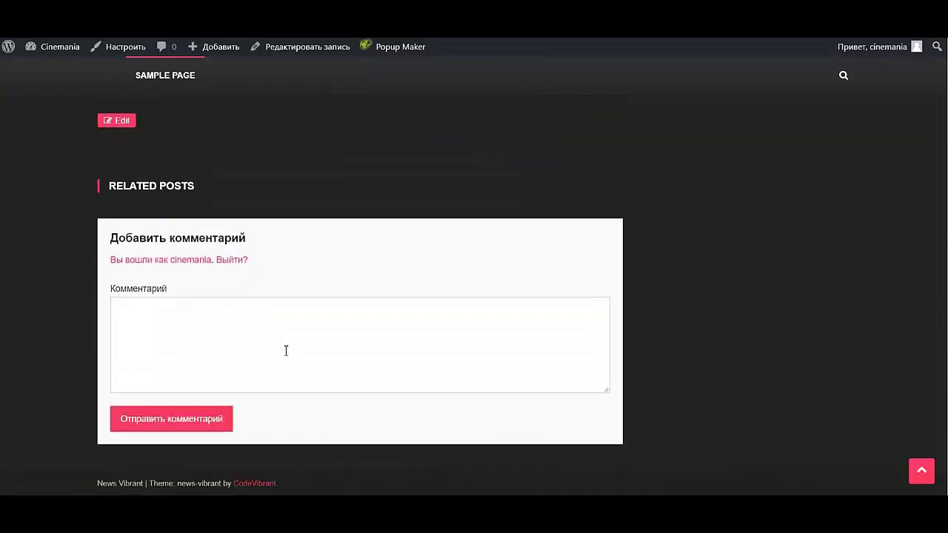
scroll(286, 350, up, 1)
scroll(286, 350, down, 1)
scroll(285, 351, up, 15)
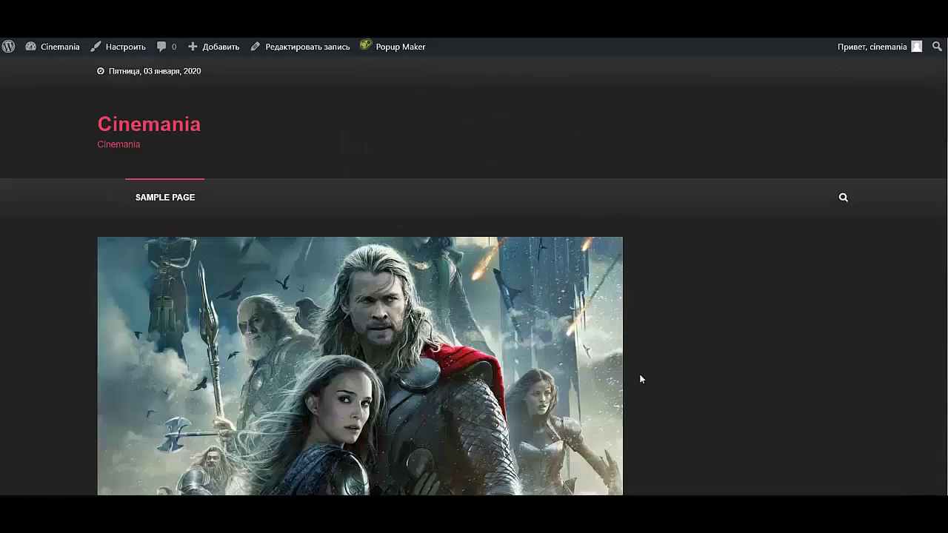
scroll(640, 379, down, 10)
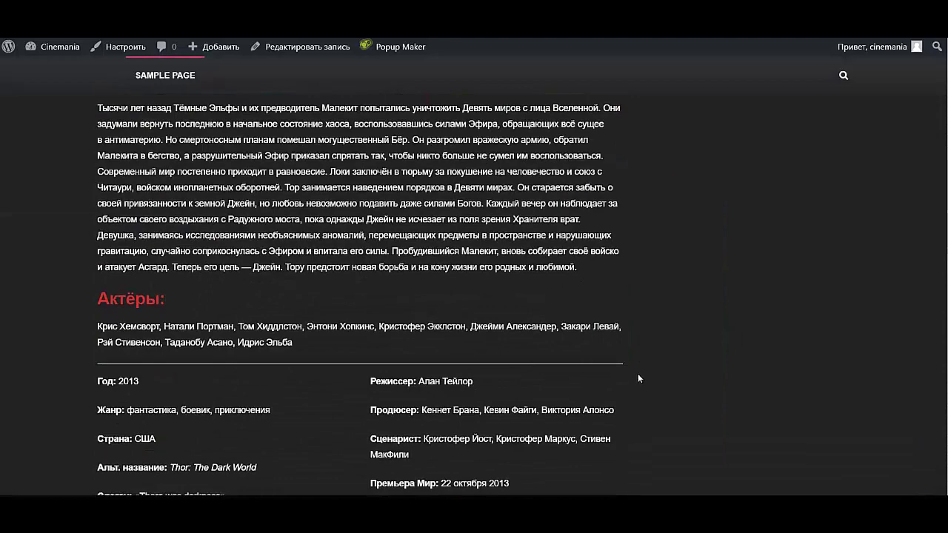
scroll(642, 381, up, 10)
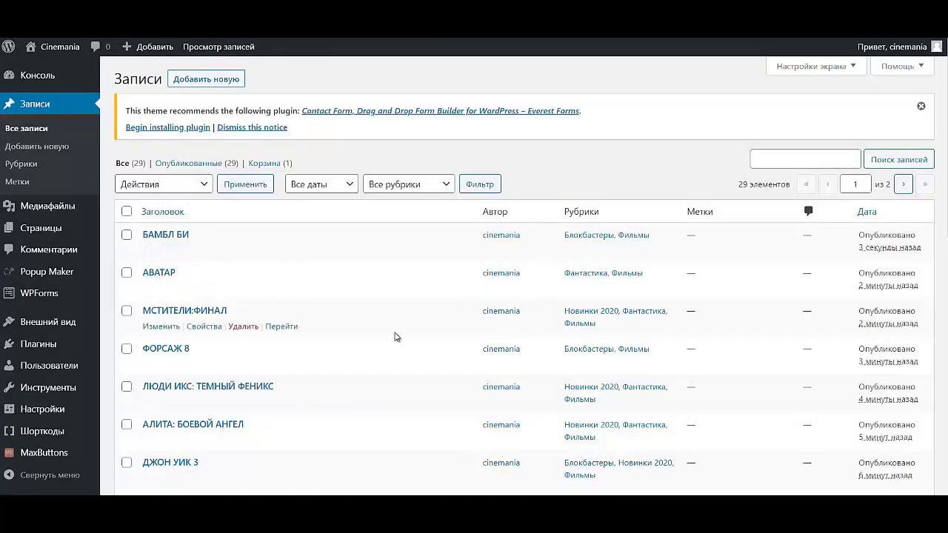
- Go from the posts list to the Cinemania site's front page
scroll(395, 333, down, 7)
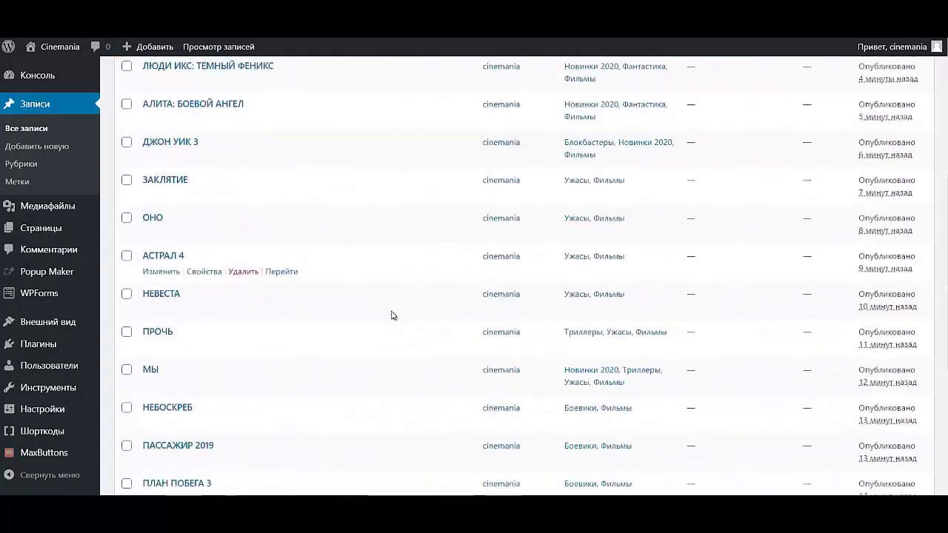
scroll(392, 310, up, 7)
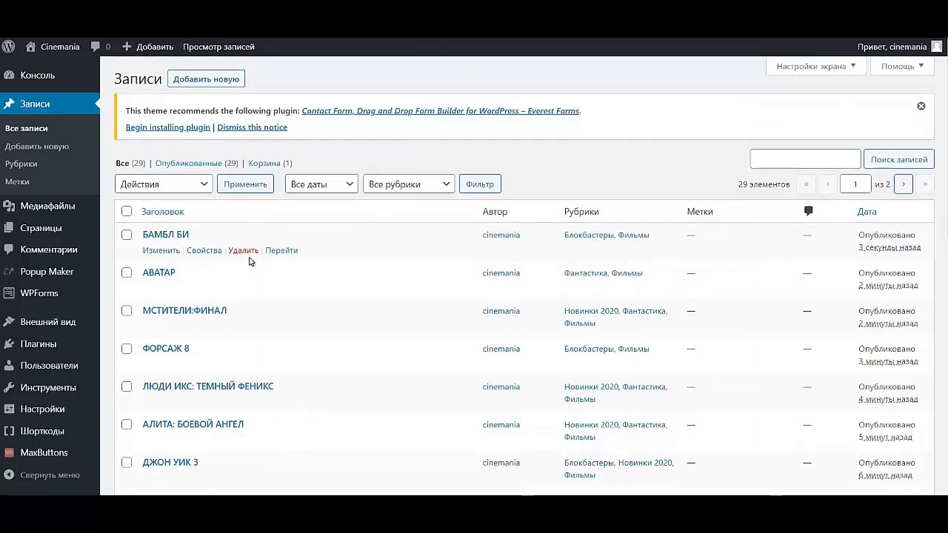
scroll(253, 258, down, 2)
scroll(256, 255, up, 2)
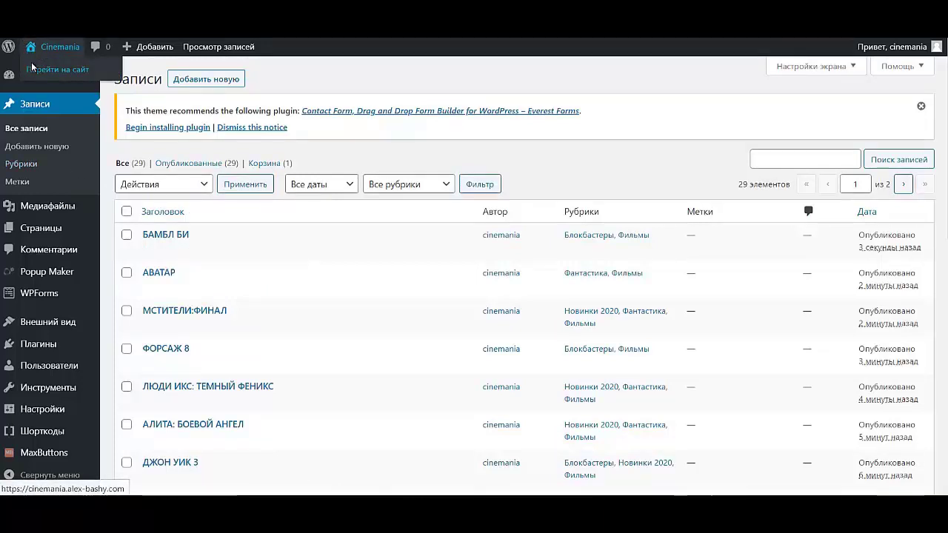
click(45, 67)
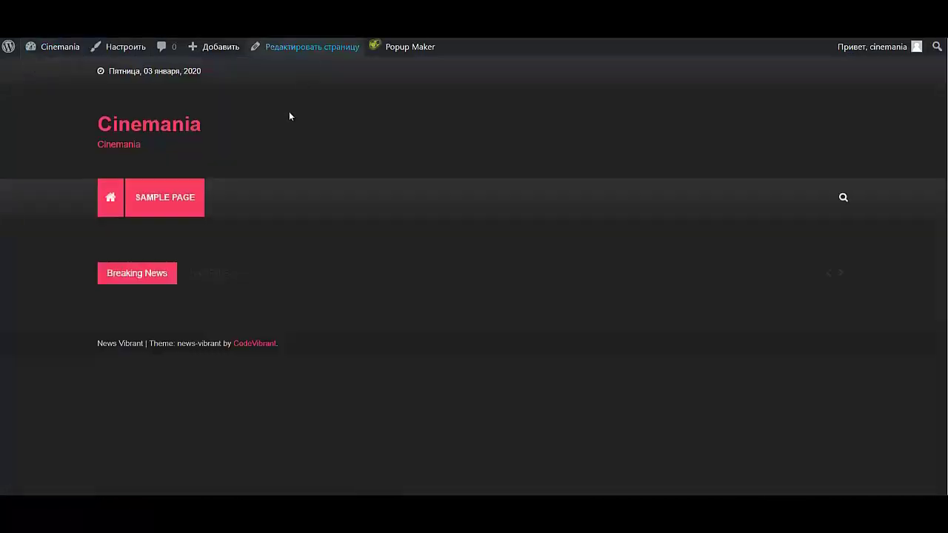
- In the Customizer, create menu ГЛАВНОЕ МЕНЮ in Primary Menu location and show addable items
click(126, 49)
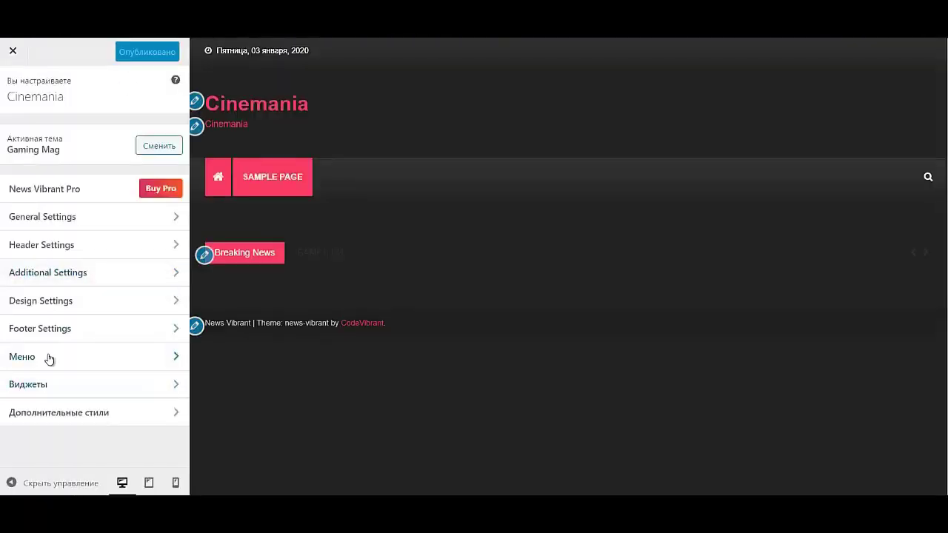
click(51, 361)
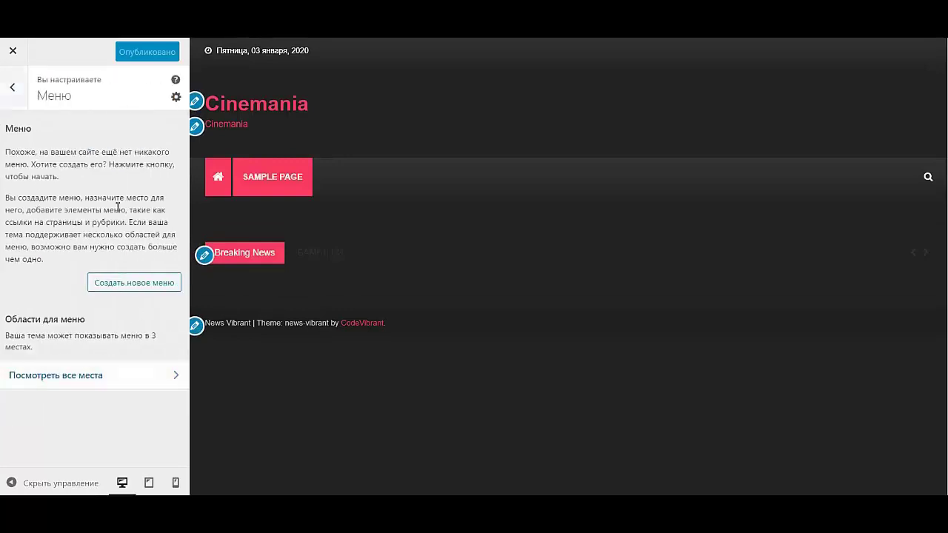
click(135, 287)
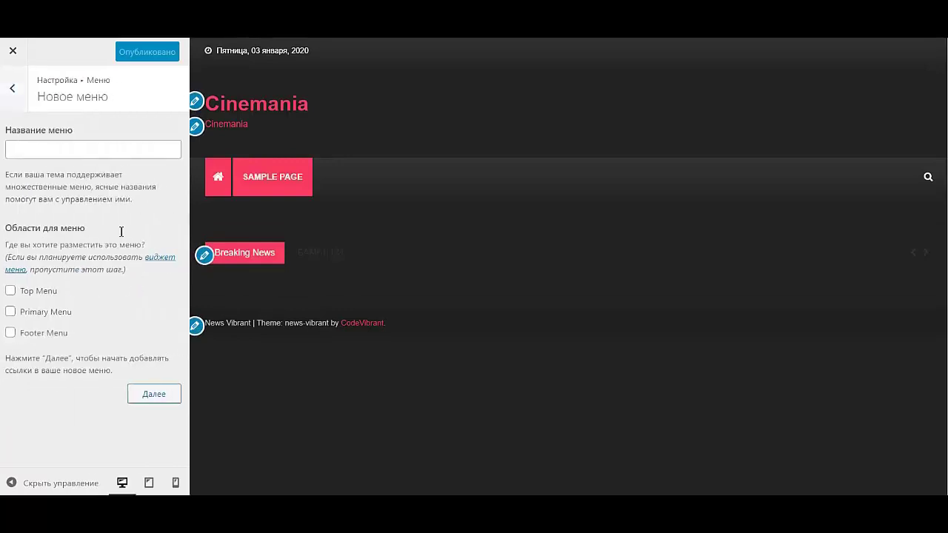
click(94, 148)
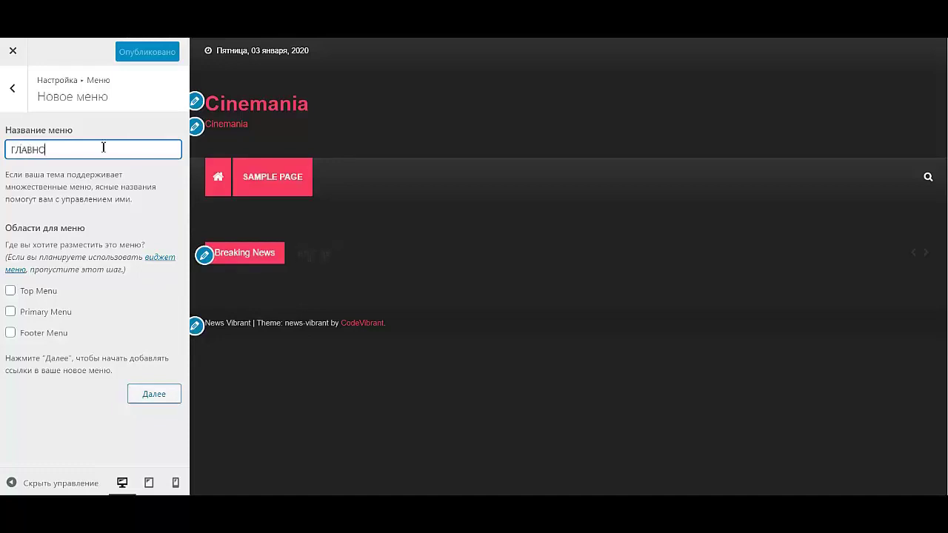
text(ГЛАВНОЕ МЕНЮ)
click(11, 314)
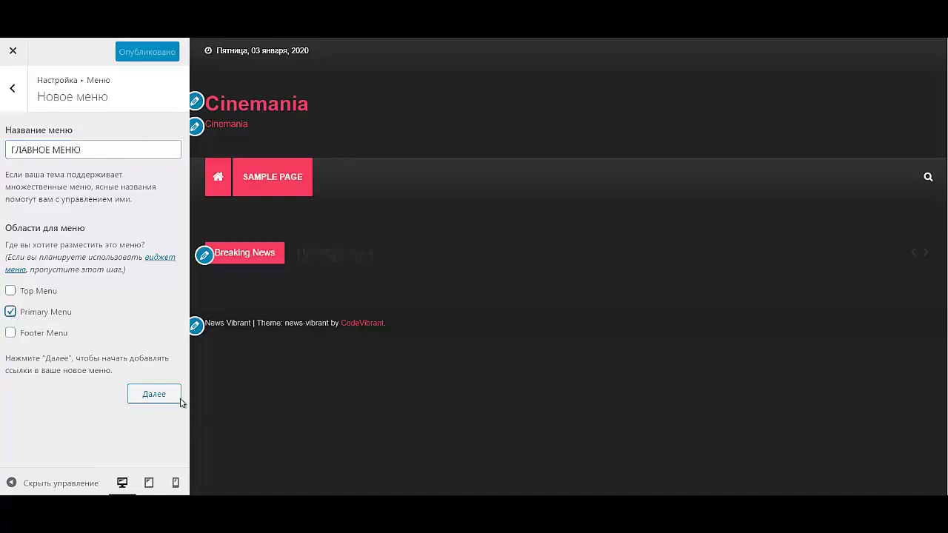
click(154, 395)
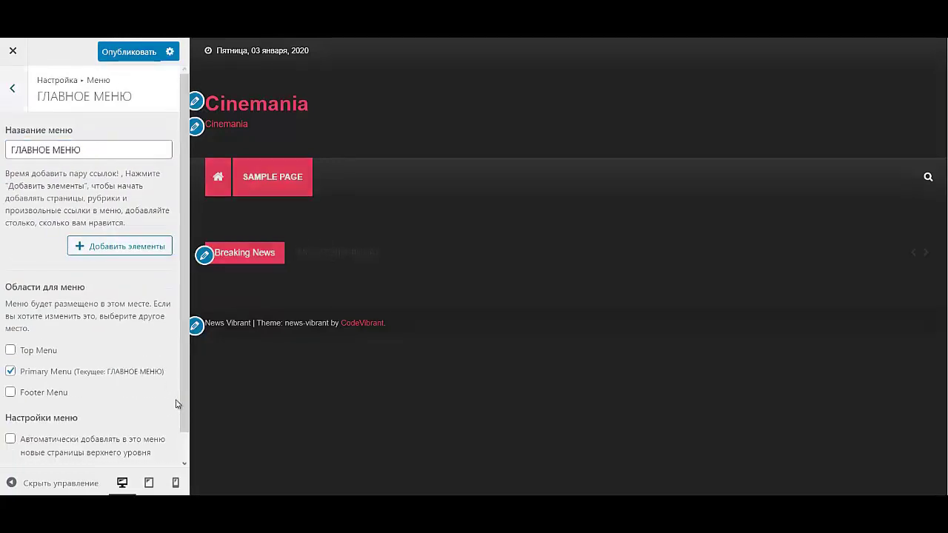
click(102, 251)
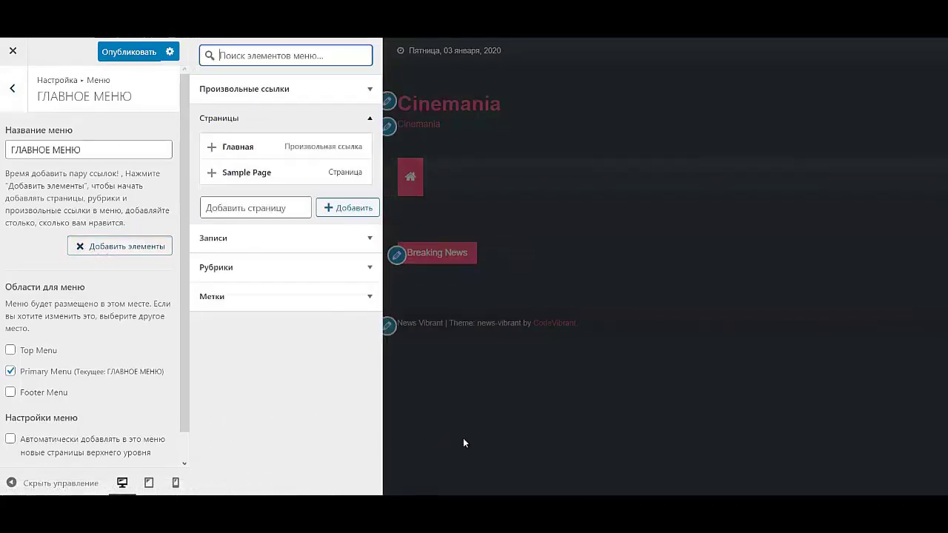
- Expand Рубрики and add the Мультфильмы and Аниме categories to the menu
click(247, 271)
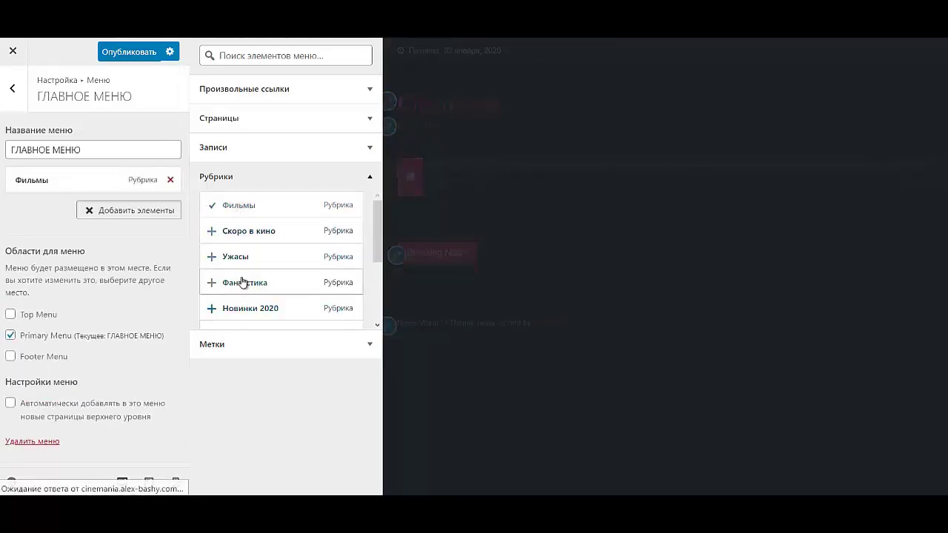
scroll(245, 279, down, 3)
scroll(248, 274, down, 2)
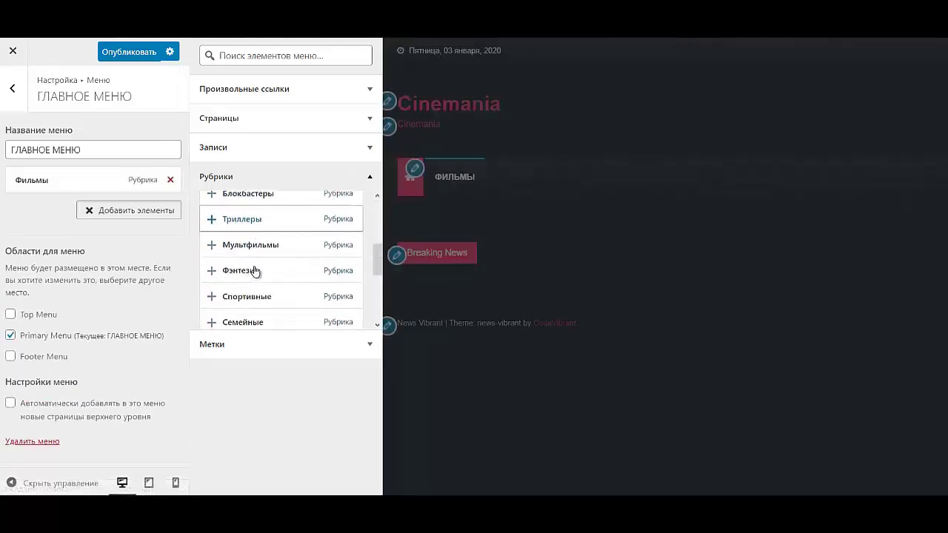
click(259, 246)
scroll(267, 289, up, 4)
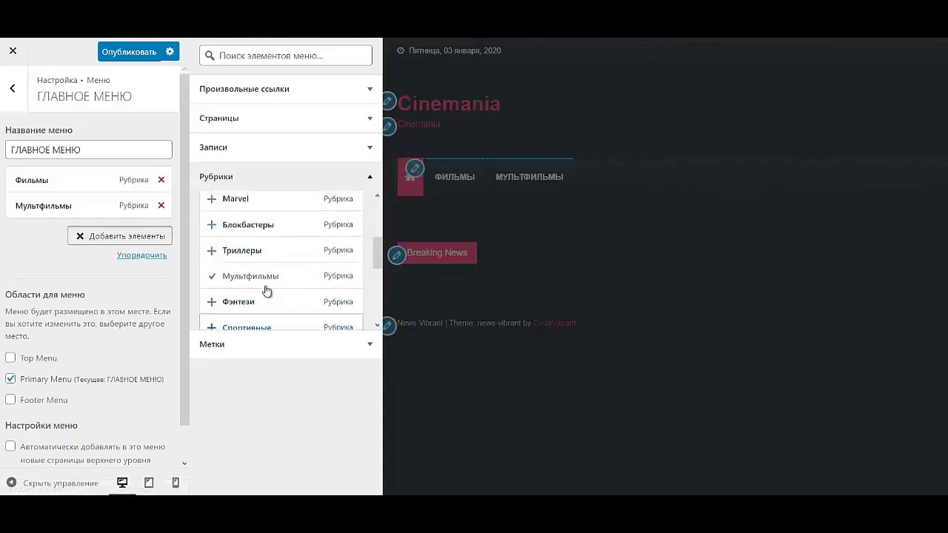
scroll(265, 289, down, 5)
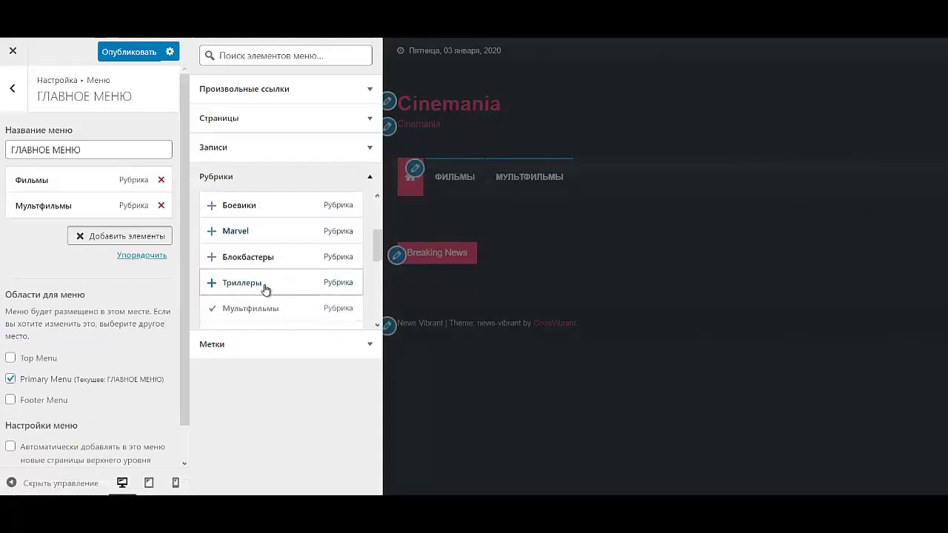
scroll(266, 289, down, 6)
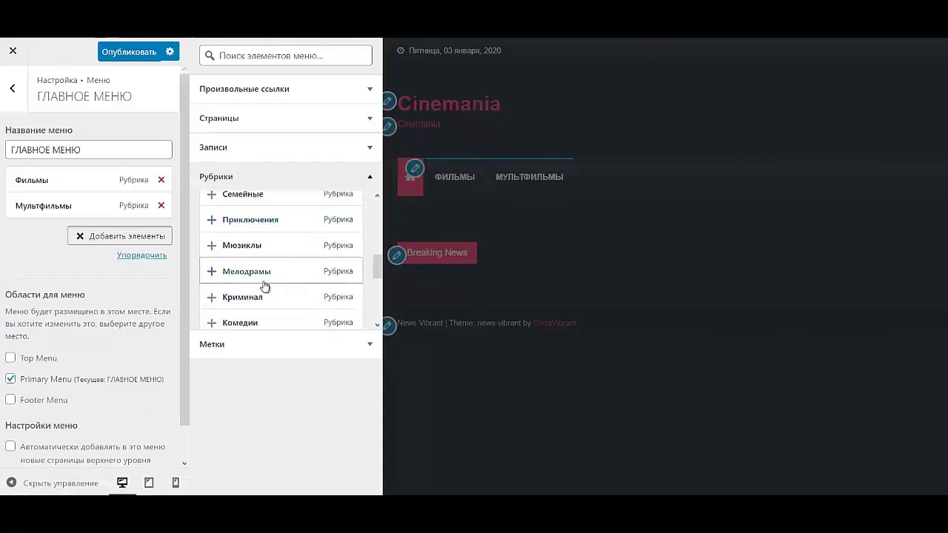
scroll(265, 287, down, 5)
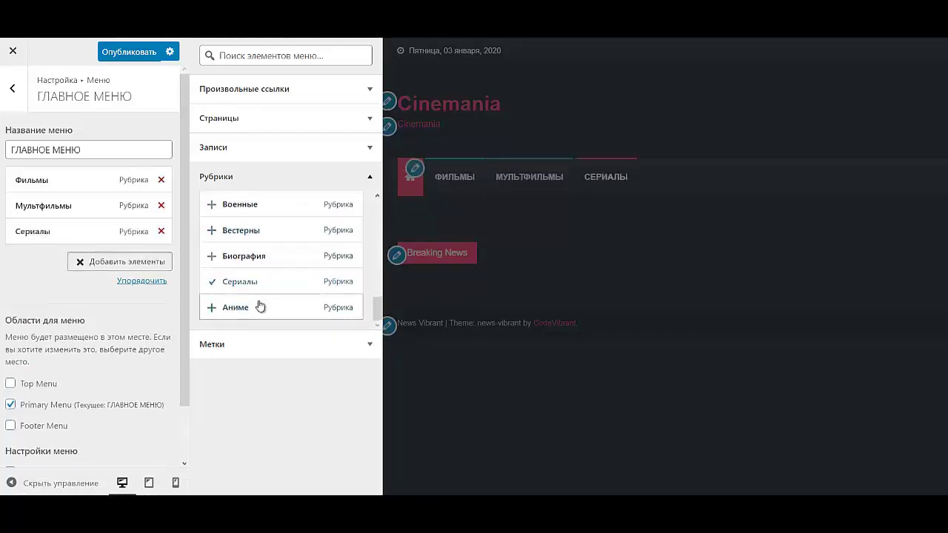
click(246, 309)
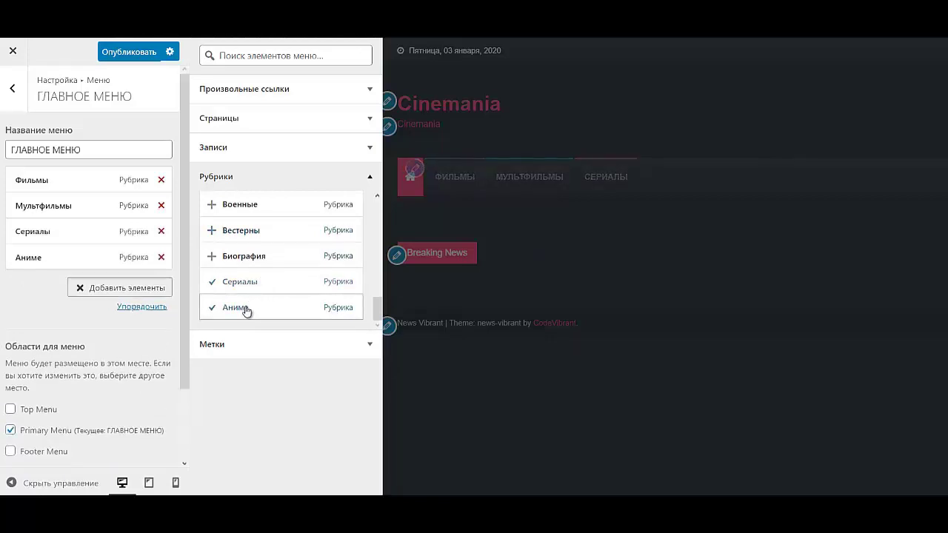
- Add the Новинки 2020 and Скоро в кино categories to the menu
scroll(255, 293, up, 6)
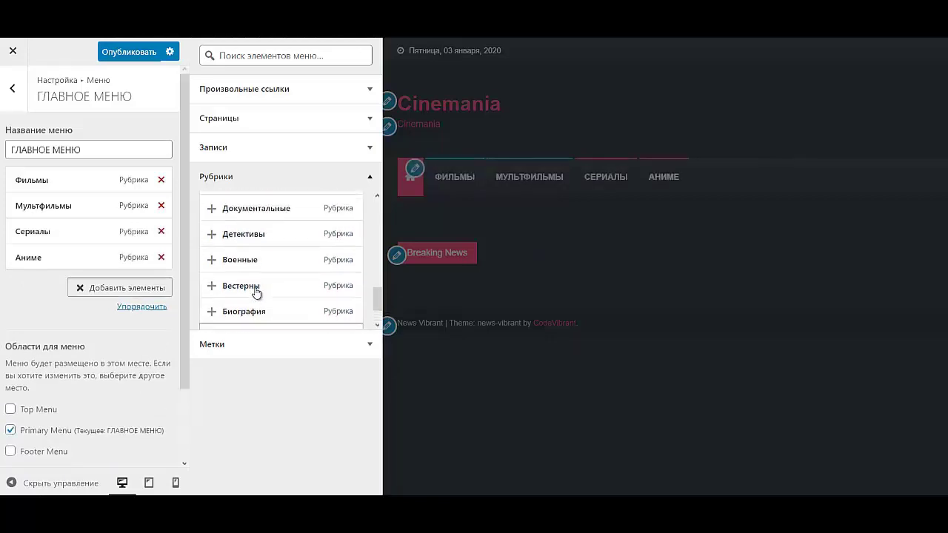
scroll(260, 289, up, 5)
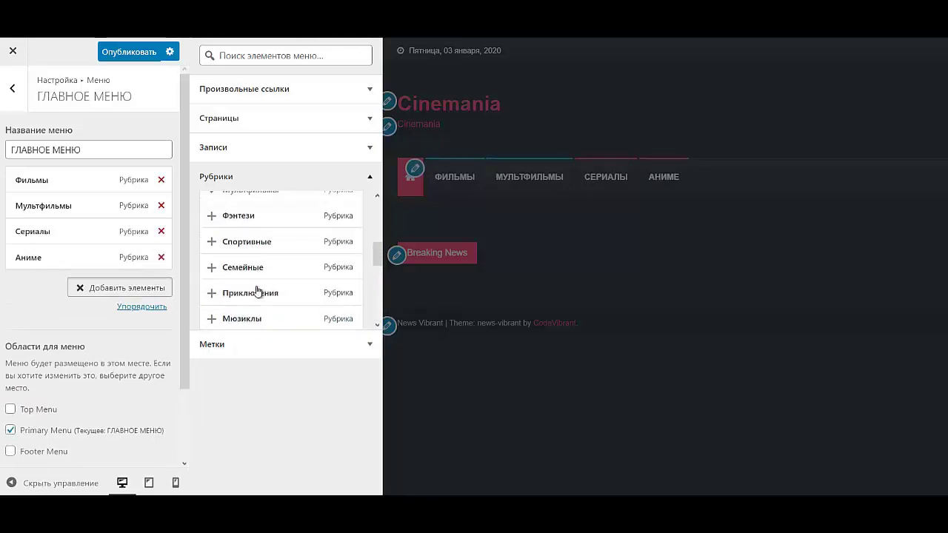
scroll(257, 296, up, 3)
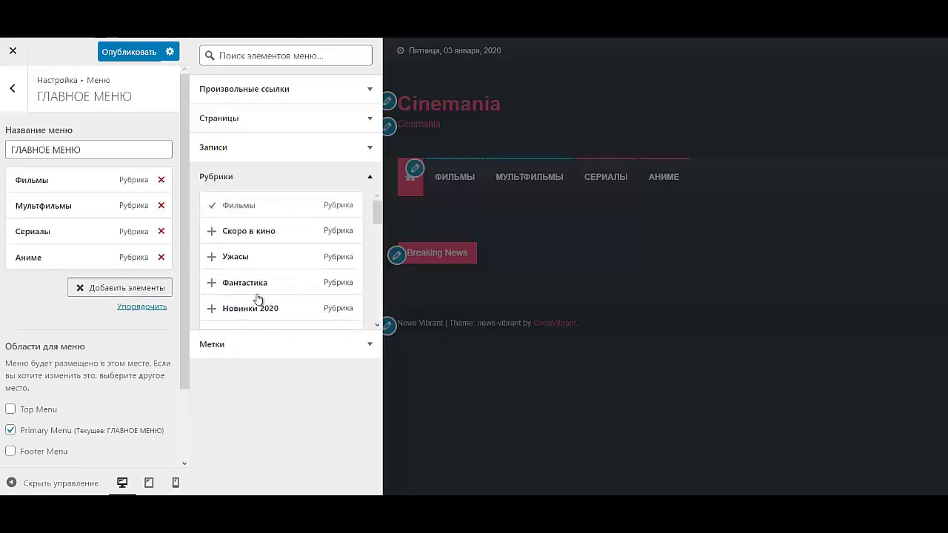
click(256, 308)
click(268, 233)
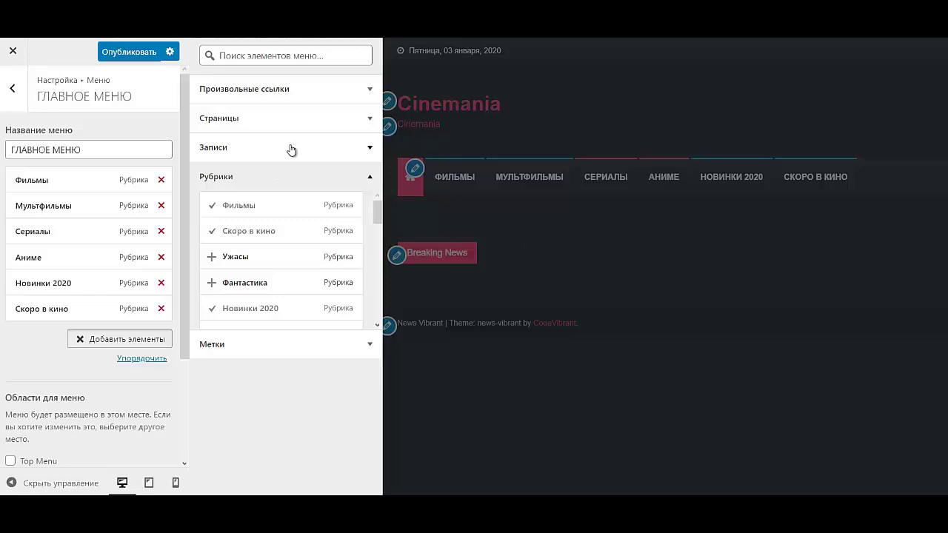
click(265, 95)
- Enter 'ОФОРМИТЬ ПОДПИСКУ - 395 Р/ месяц' as the custom link text
click(242, 143)
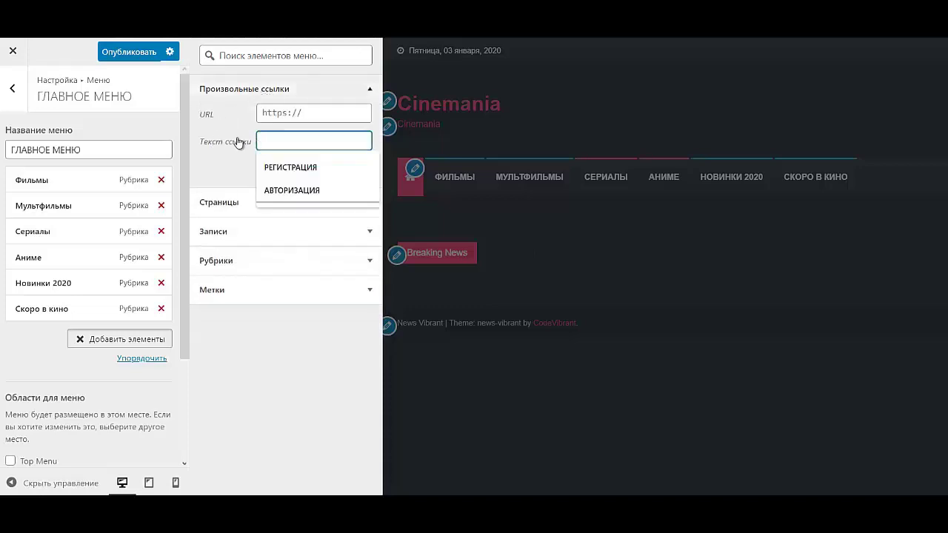
text(ОФС)
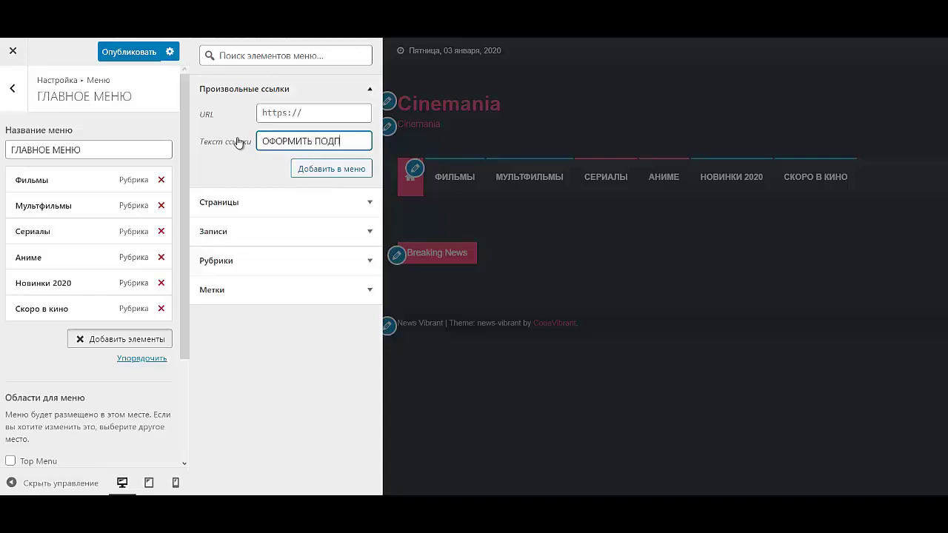
text(РМИТЬ ПОДПИСКУ -)
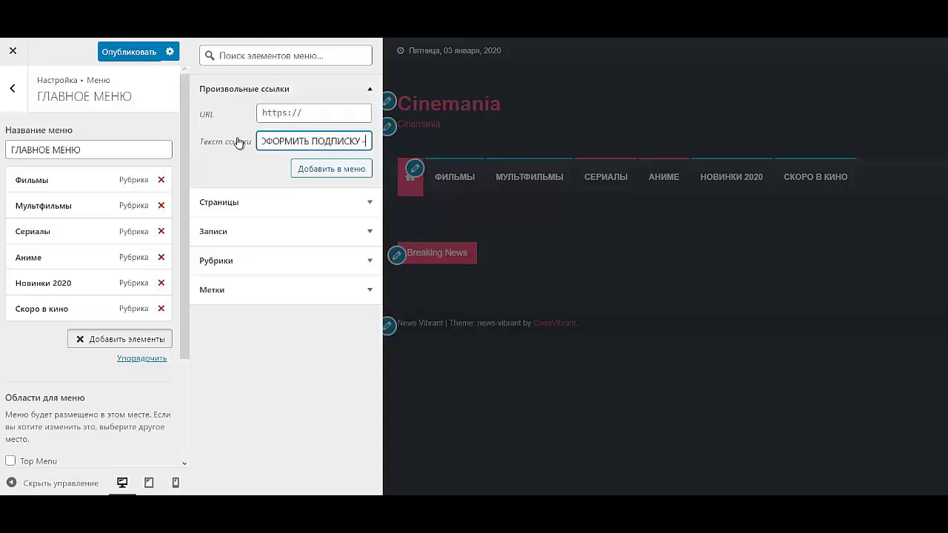
text( 395 Р)
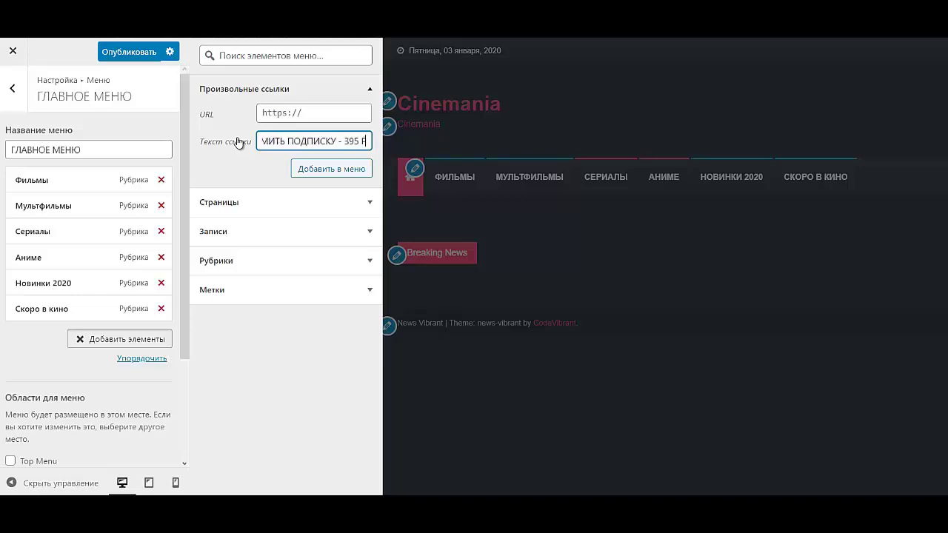
text(/)
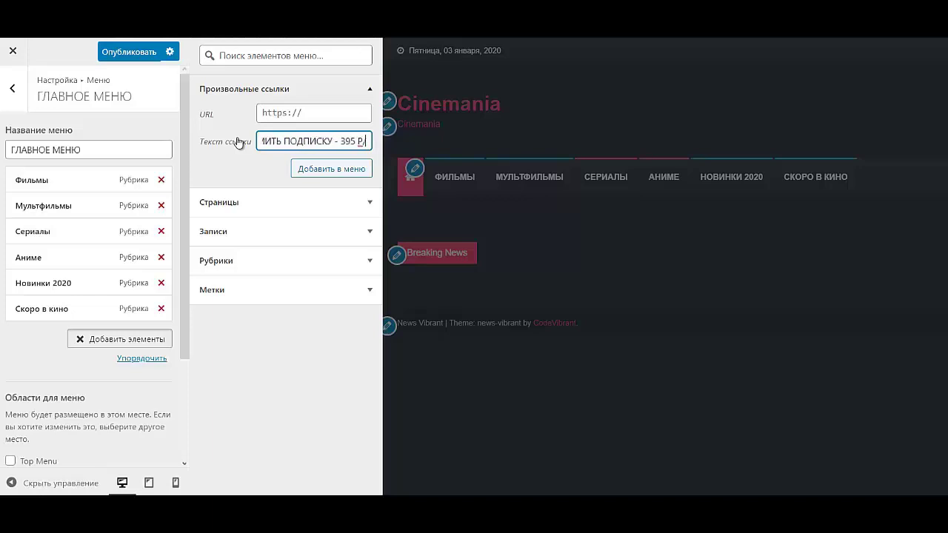
key(alt+shift)
text(меся)
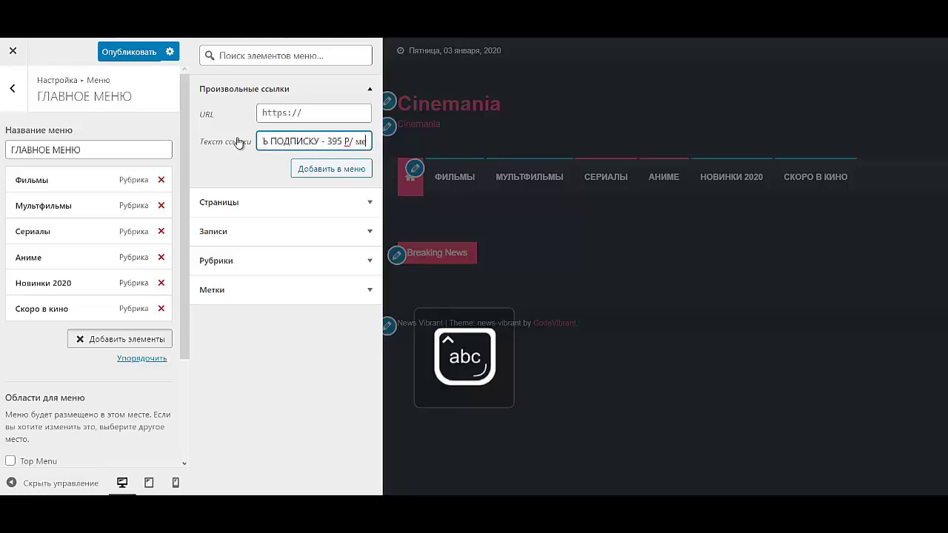
text(ц)
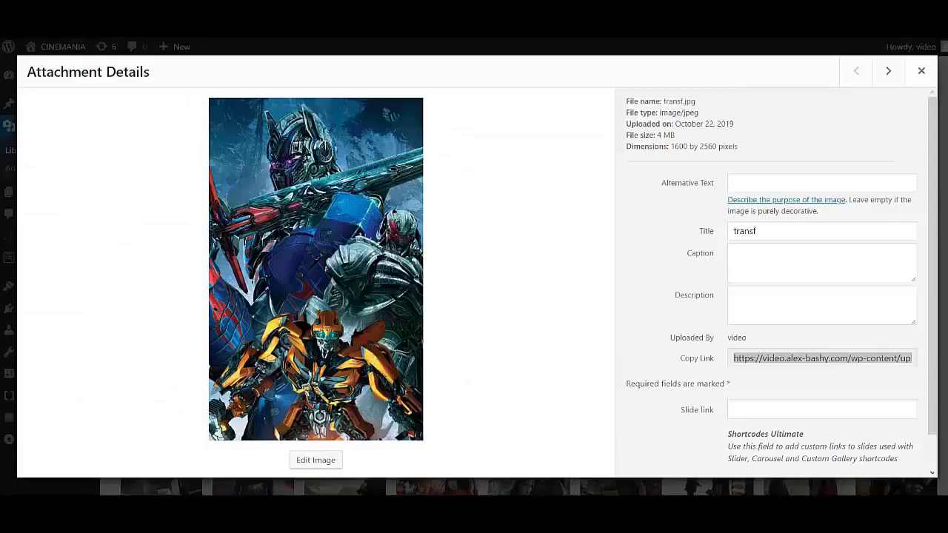
- From wp-admin's Popup Maker list, copy the ПОДПИСКА popup's CSS class popmake-13
key(ctrl+l)
key(BackSpace)
key(BackSpace)
key(BackSpace)
key(BackSpace)
key(BackSpace)
key(BackSpace)
key(BackSpace)
key(BackSpace)
key(BackSpace)
key(BackSpace)
key(BackSpace)
key(BackSpace)
key(BackSpace)
key(BackSpace)
key(BackSpace)
key(BackSpace)
key(BackSpace)
key(BackSpace)
key(BackSpace)
key(BackSpace)
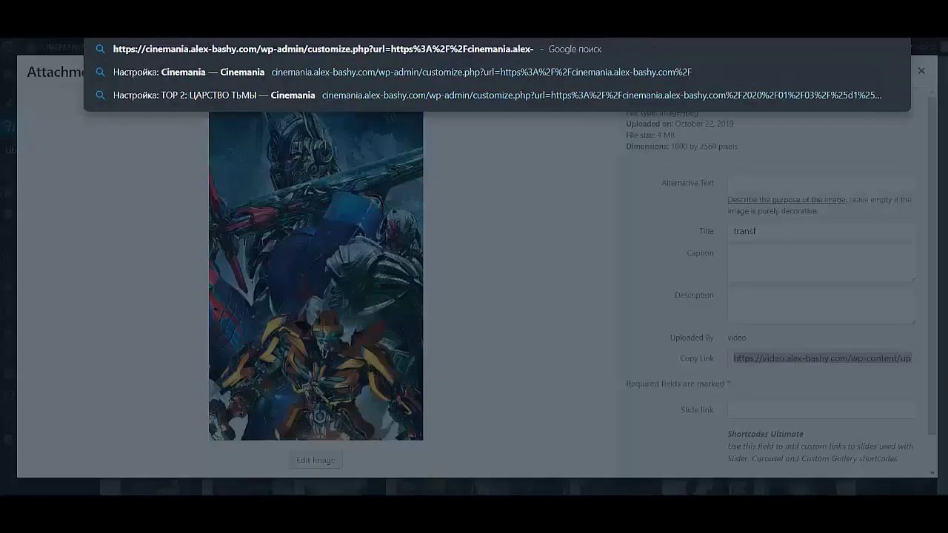
key(BackSpace)
key(BackSpace)
key(BackSpace)
key(BackSpace)
key(BackSpace)
key(BackSpace)
key(BackSpace)
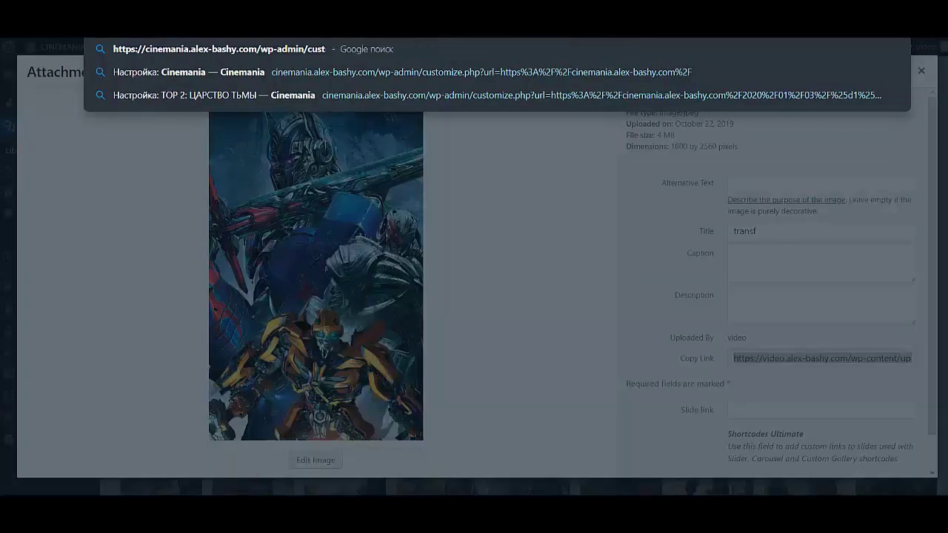
key(Return)
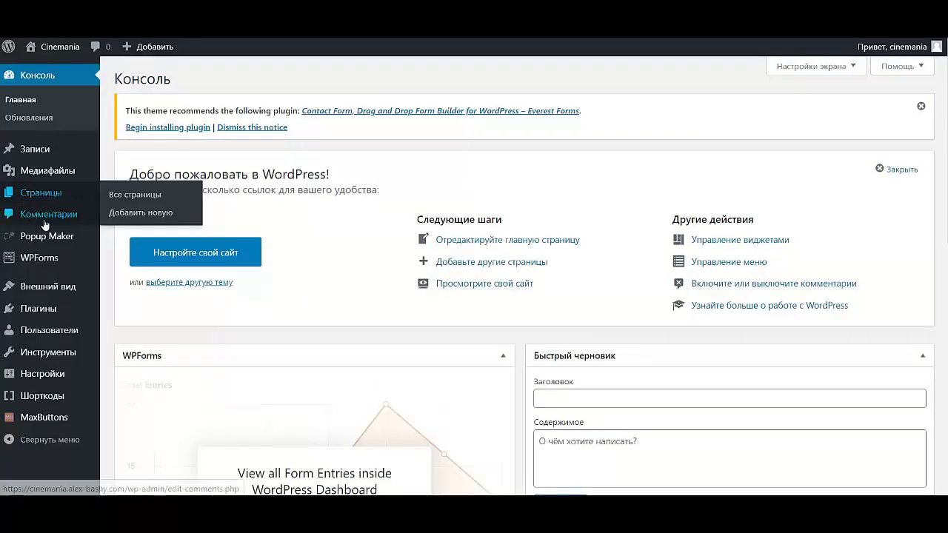
click(51, 242)
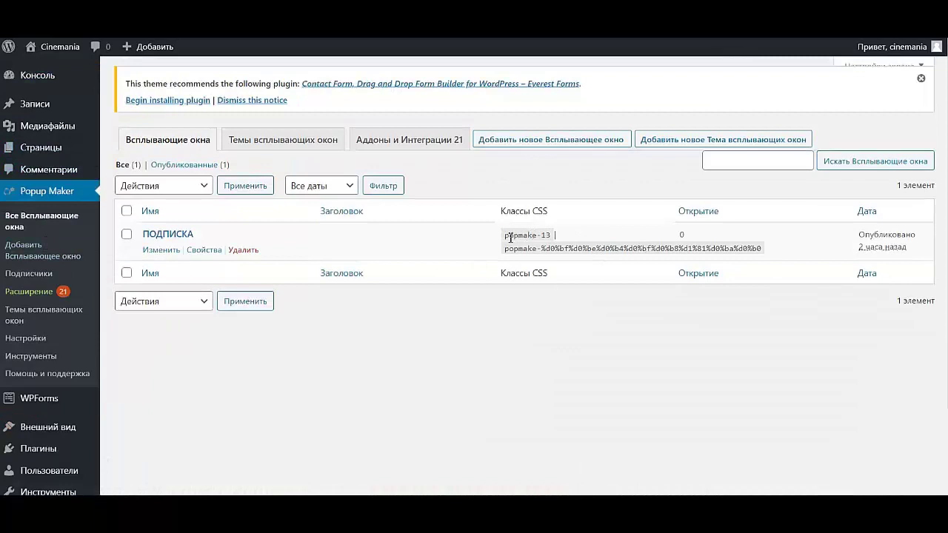
drag(506, 238, 552, 237)
key(ctrl+c)
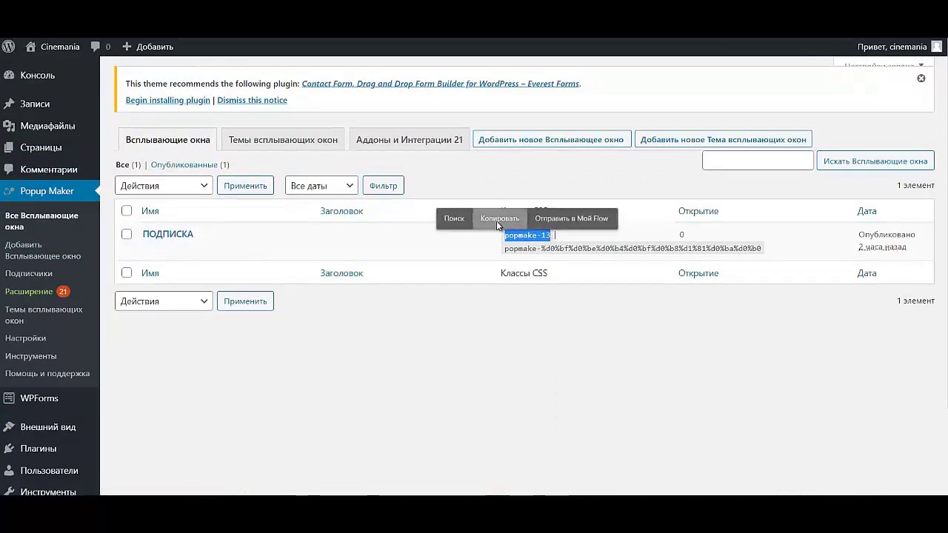
click(498, 220)
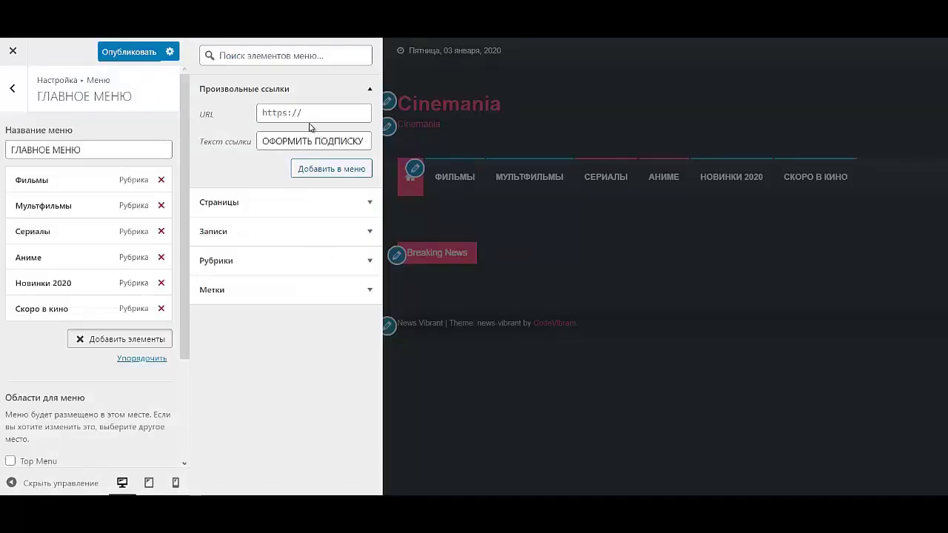
- Set the custom link URL to #popmake-13 and add the subscription link to the menu
click(312, 114)
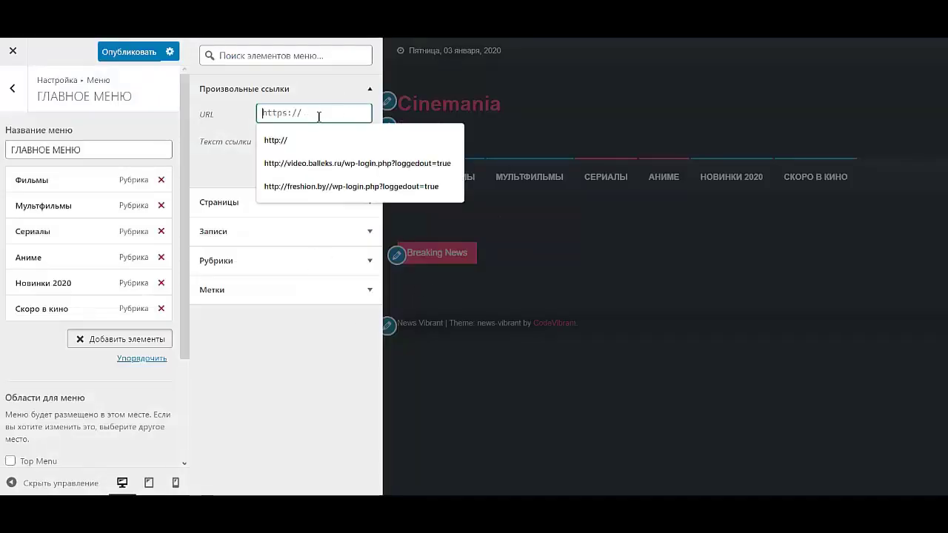
key(ctrl+v)
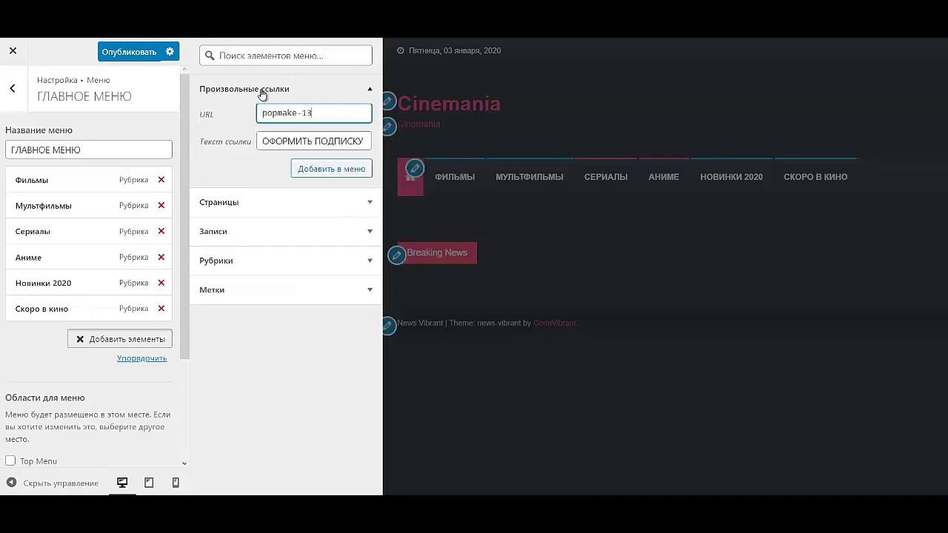
key(Home)
text(#)
click(349, 169)
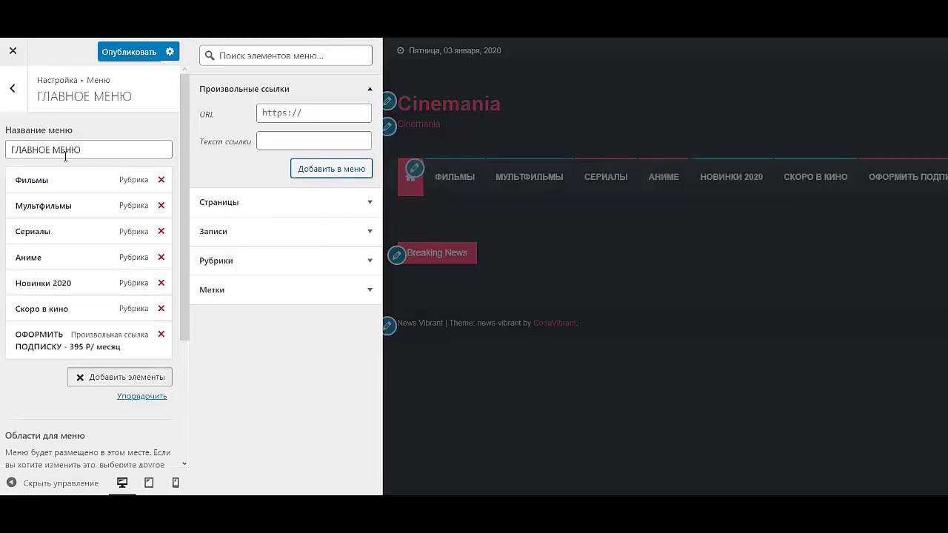
- Move Сериалы above Мультфильмы and go back to the menus overview
drag(49, 228, 51, 205)
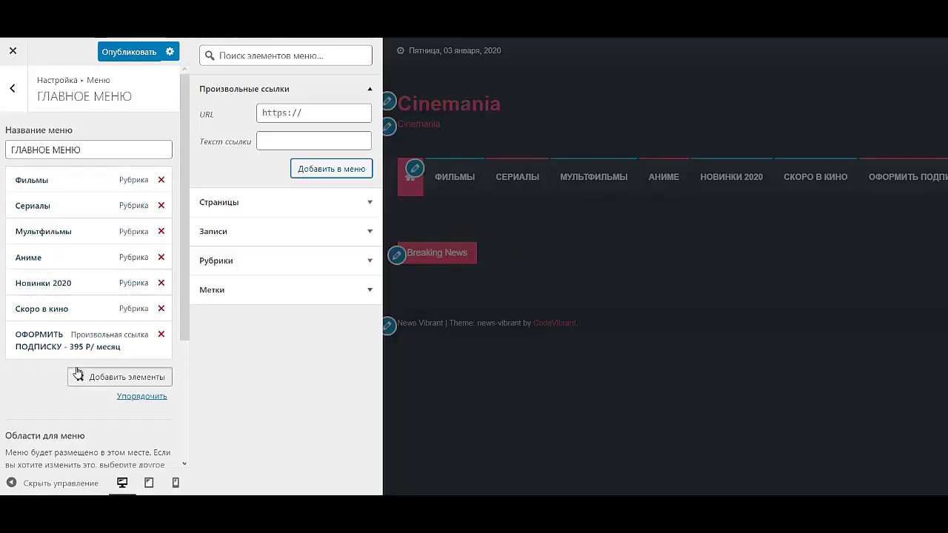
click(34, 394)
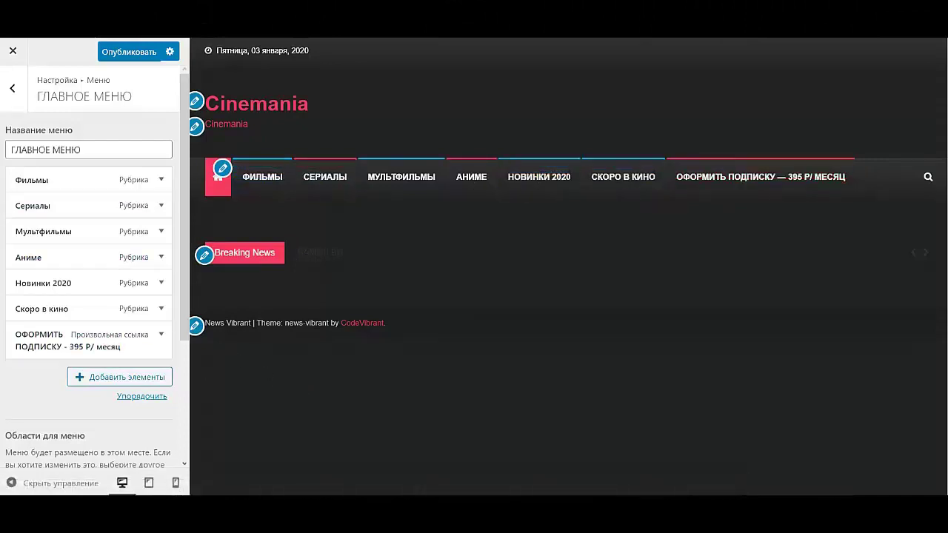
click(16, 91)
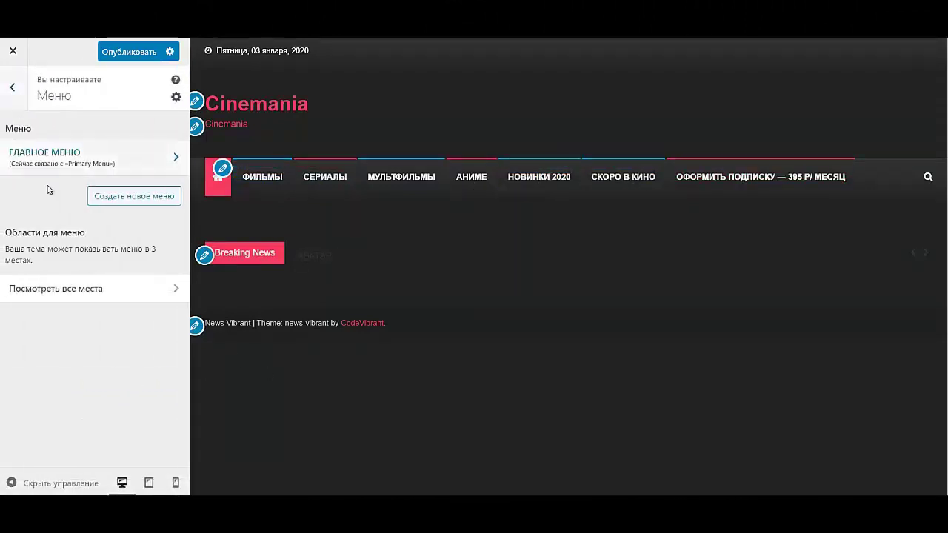
- Create a menu named ШАПКА in the Top Menu location, ready to add items
click(124, 204)
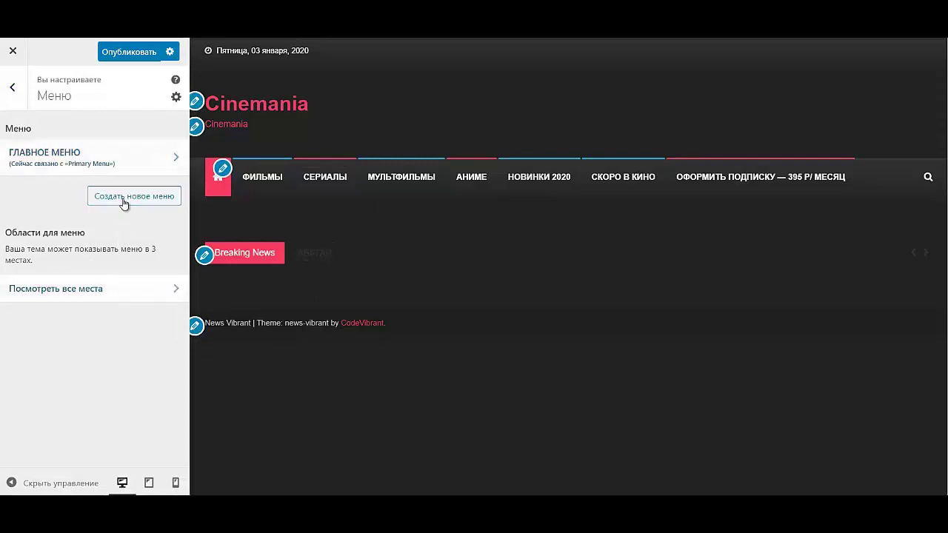
click(93, 142)
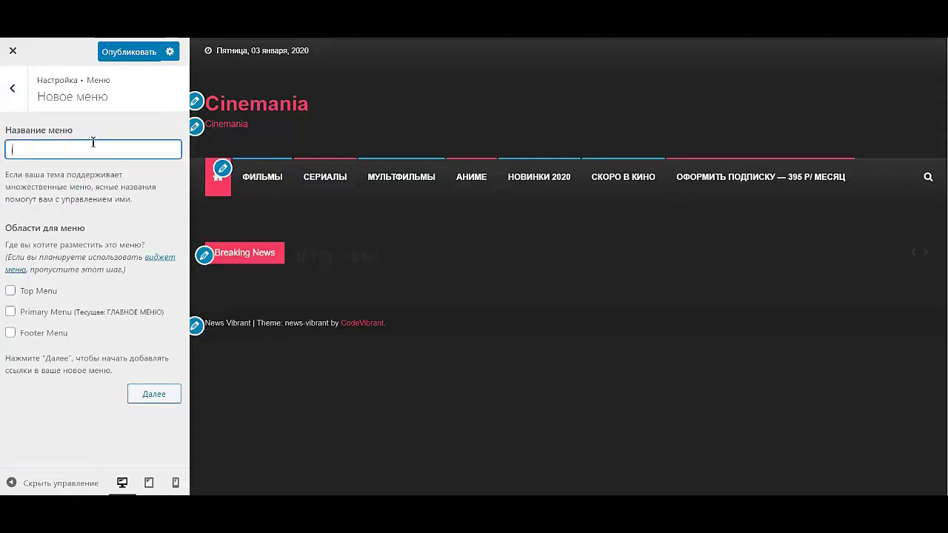
key(Caps_Lock)
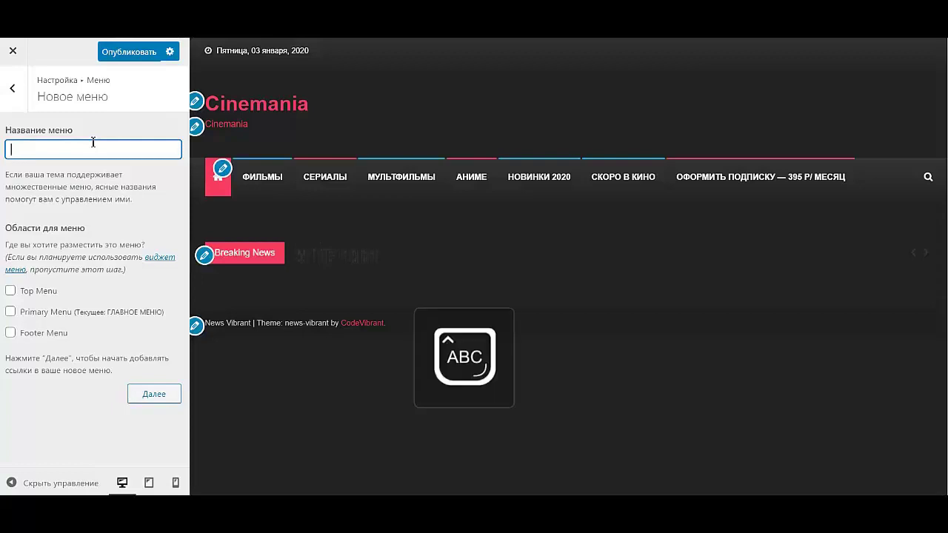
text(ШАПКА)
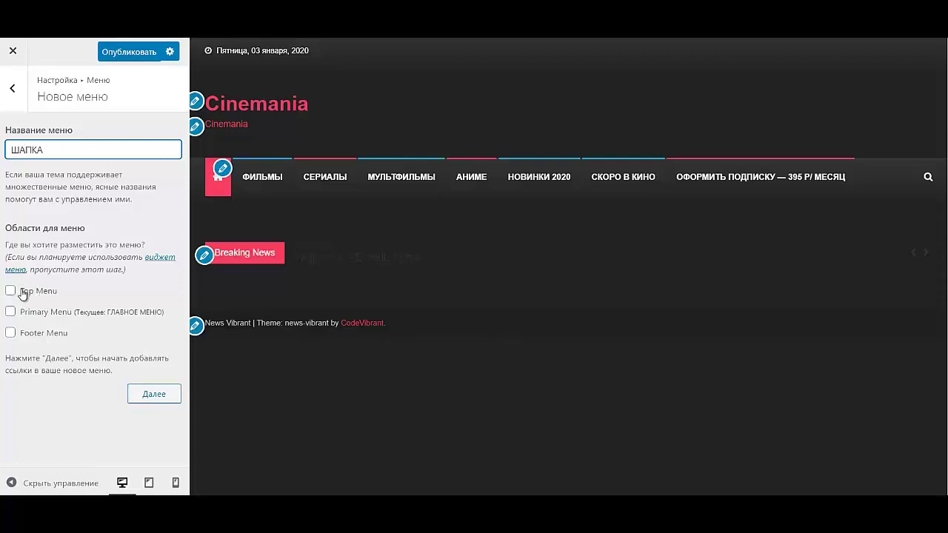
click(24, 292)
click(162, 395)
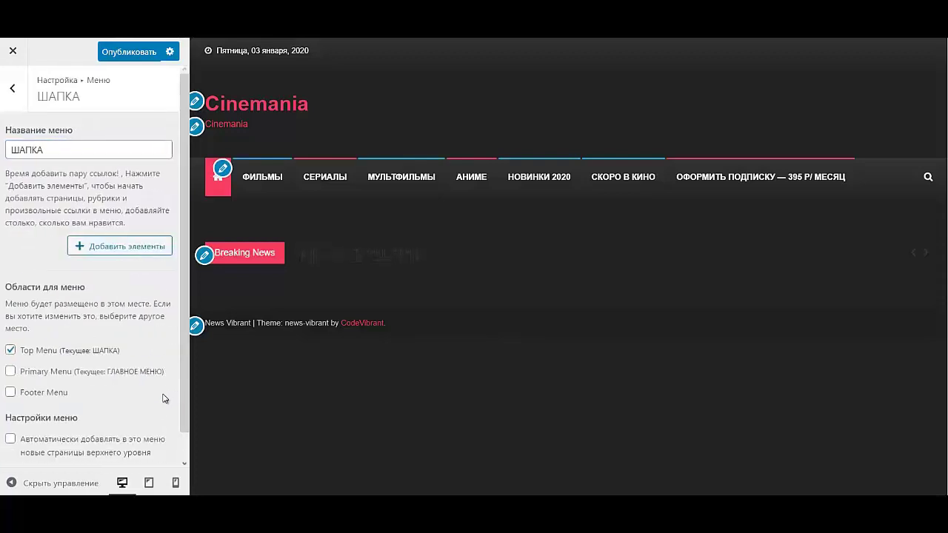
click(131, 247)
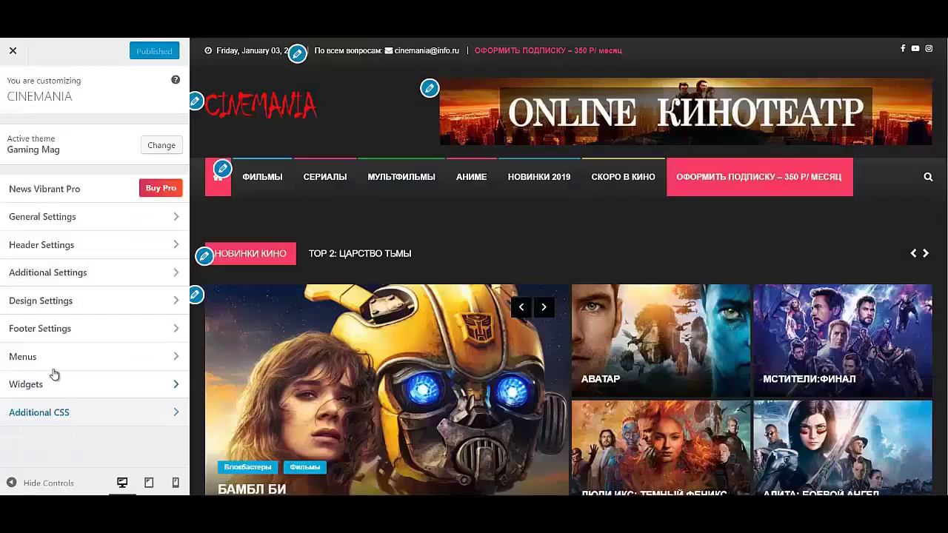
- In the finished site's ШАПКА menu, select the contact link's Navigation Label text for copying
click(38, 363)
click(67, 258)
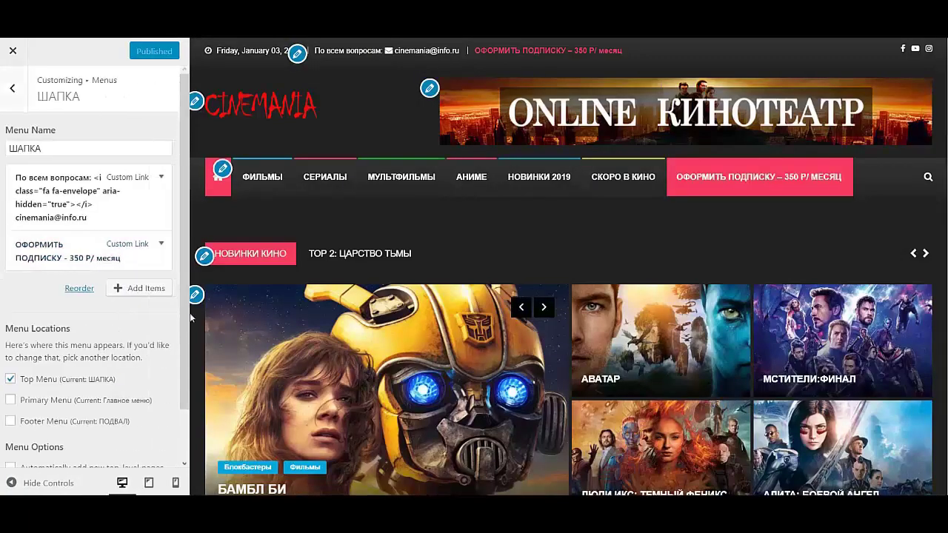
click(158, 203)
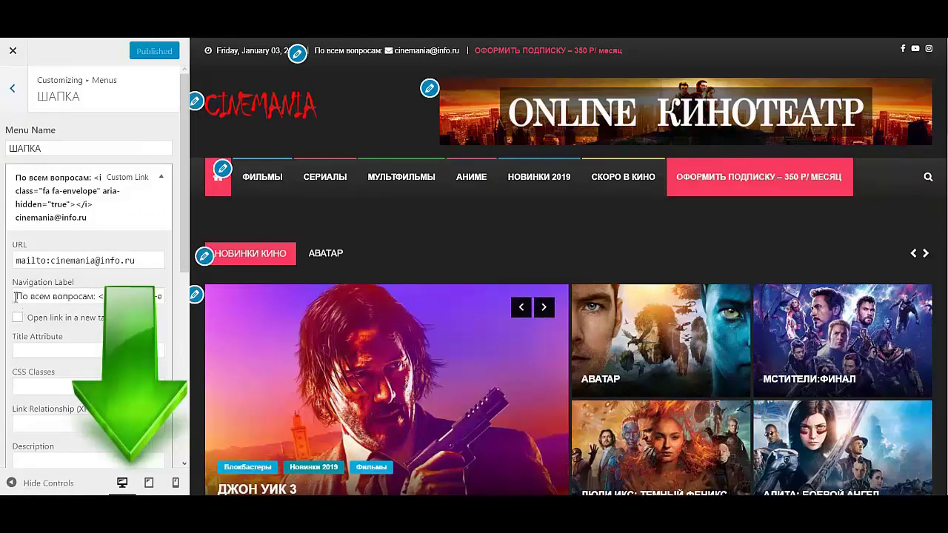
click(16, 296)
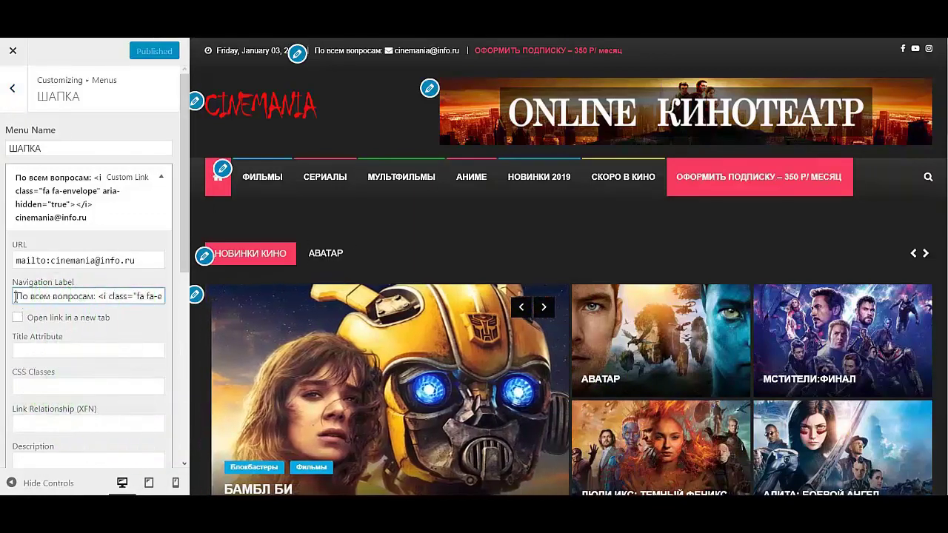
drag(16, 296, 183, 310)
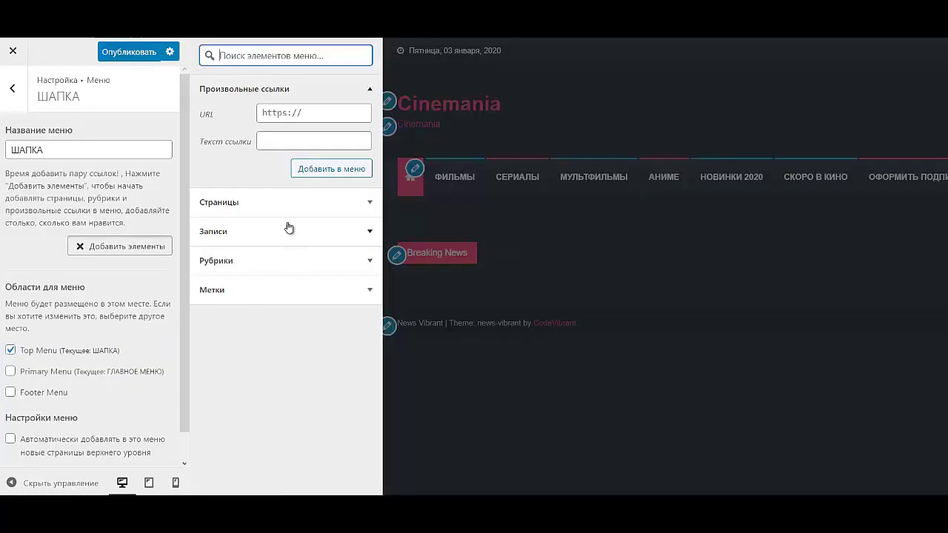
- Add a custom link with the pasted «По всем вопросам» label and mailto URL to ШАПКА
click(283, 140)
key(ctrl+v)
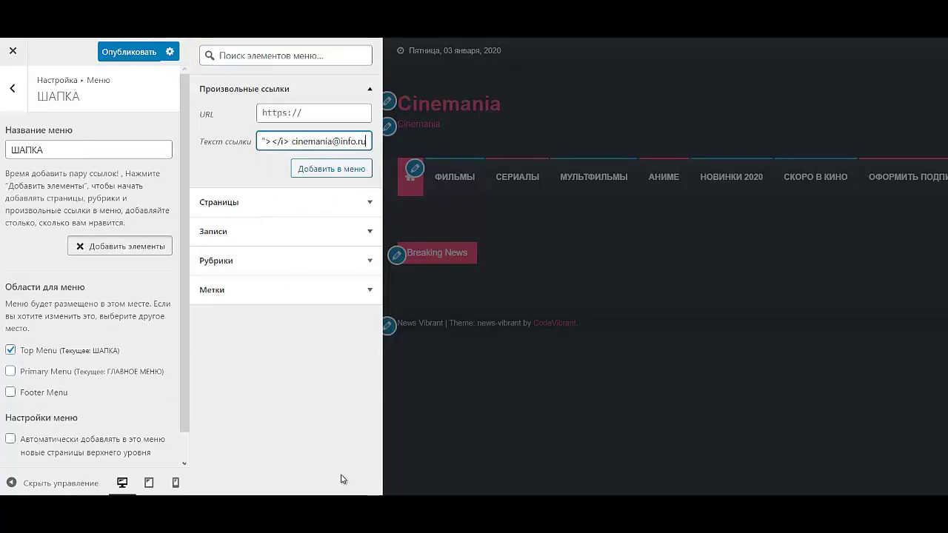
drag(313, 141, 380, 141)
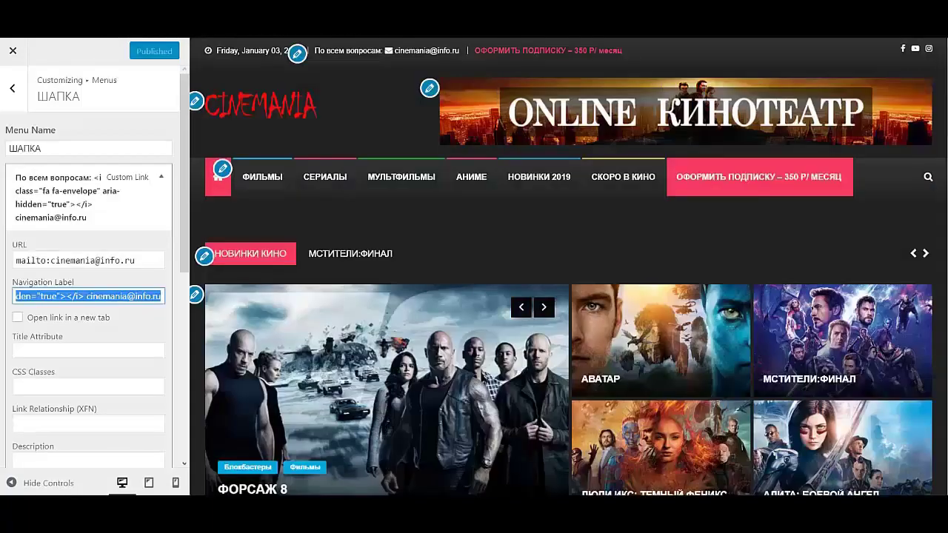
key(shift+Tab)
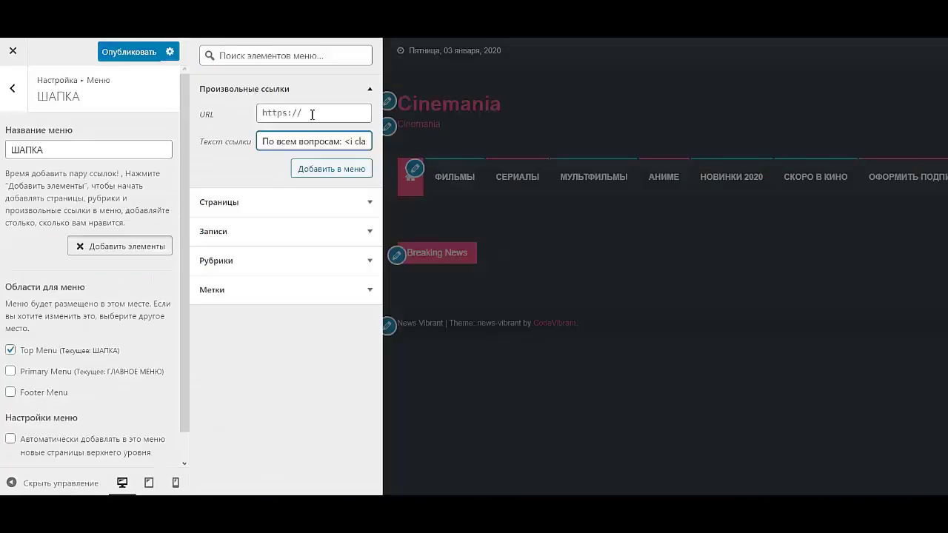
click(312, 114)
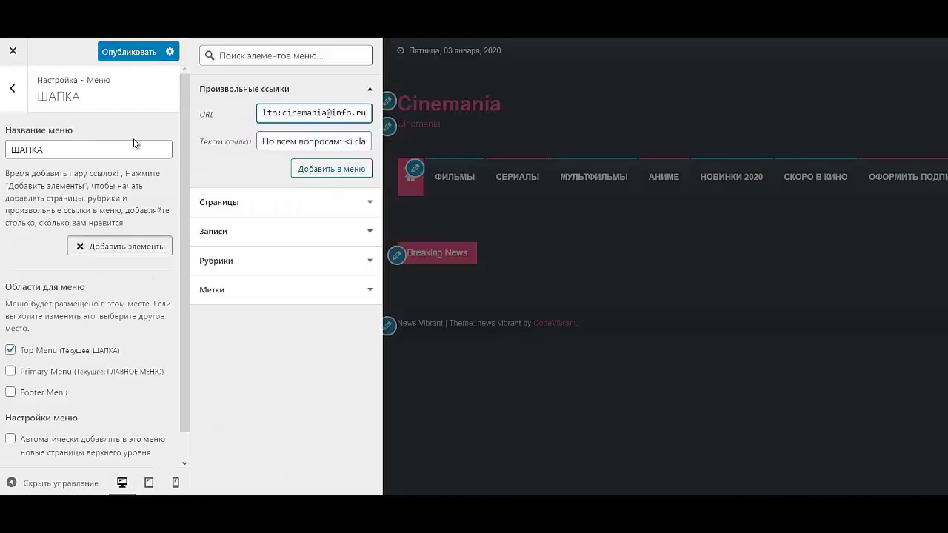
drag(294, 113, 251, 121)
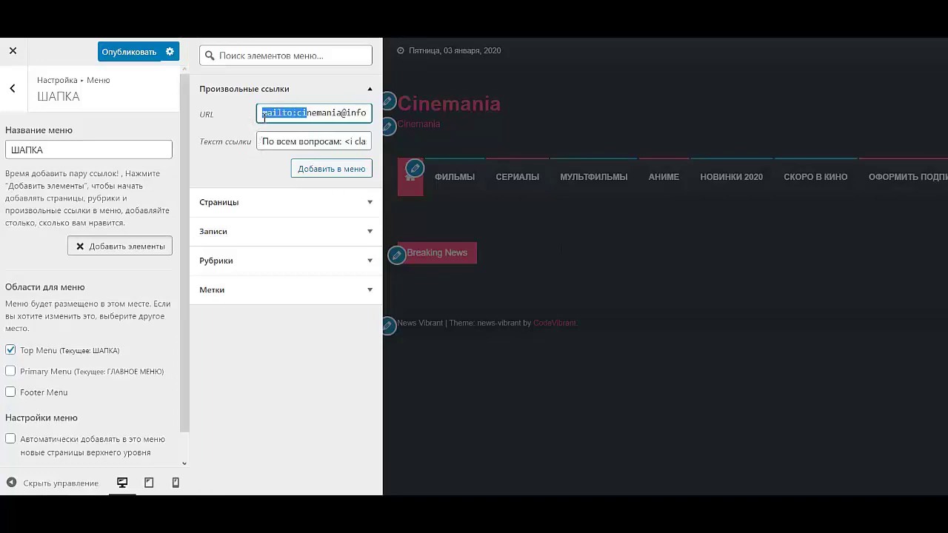
click(307, 114)
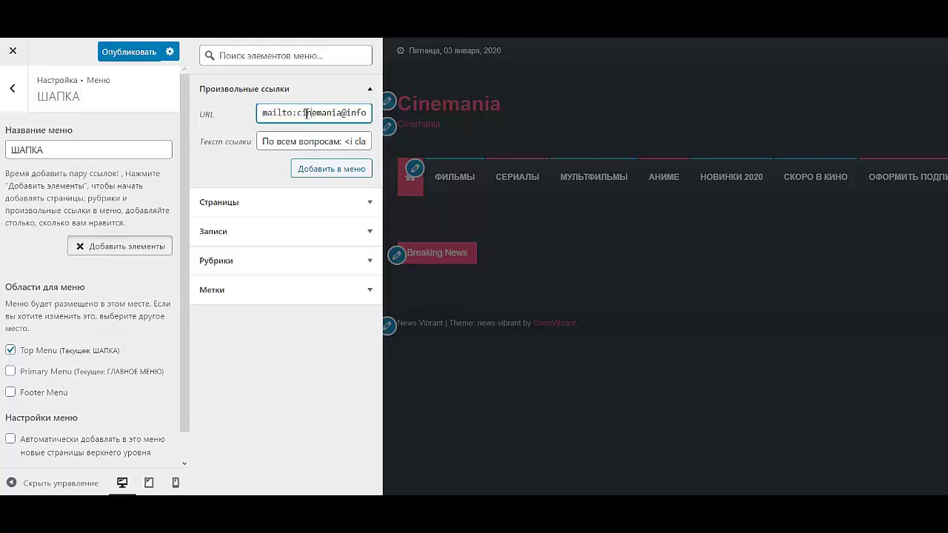
drag(270, 113, 285, 114)
click(324, 171)
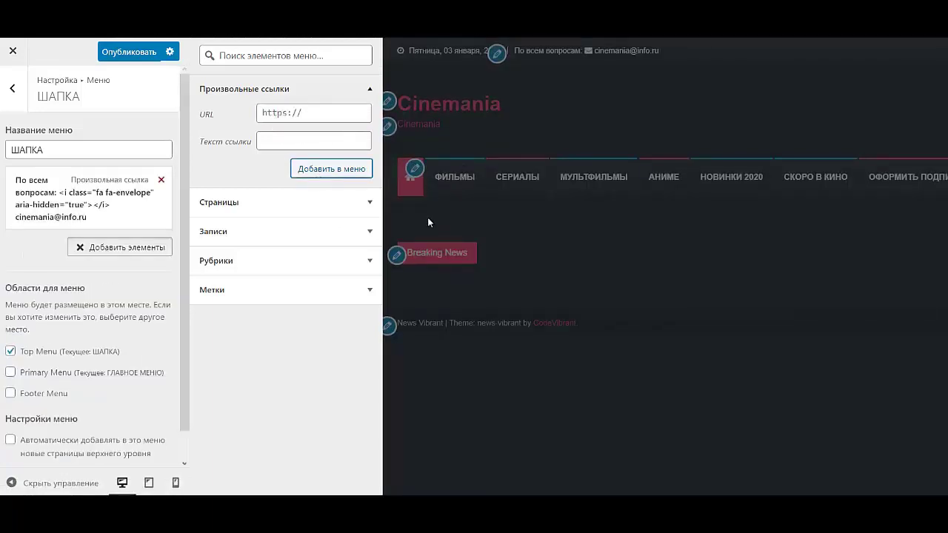
- Copy the ОФОРМИТЬ ПОДПИСКУ - 395 Р/ месяц link text from the ГЛАВНОЕ МЕНЮ menu
click(13, 89)
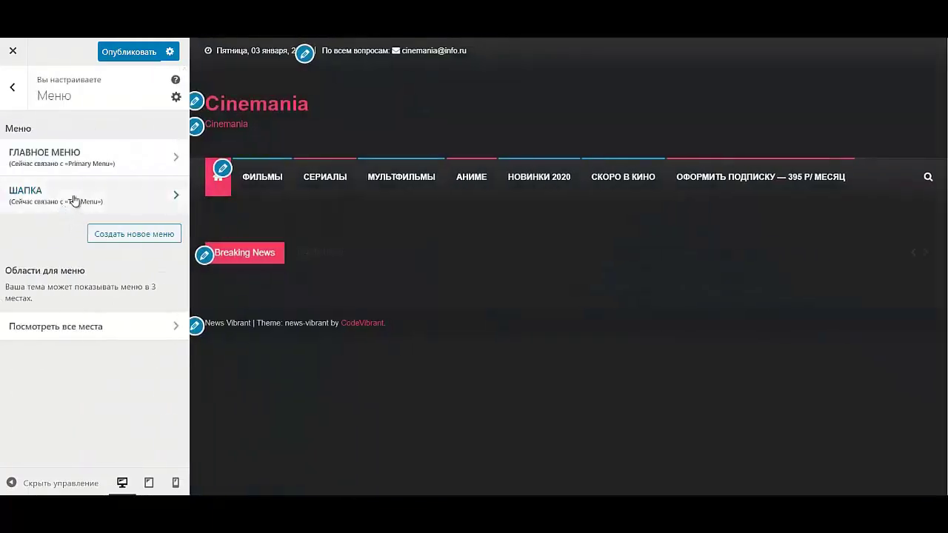
click(67, 159)
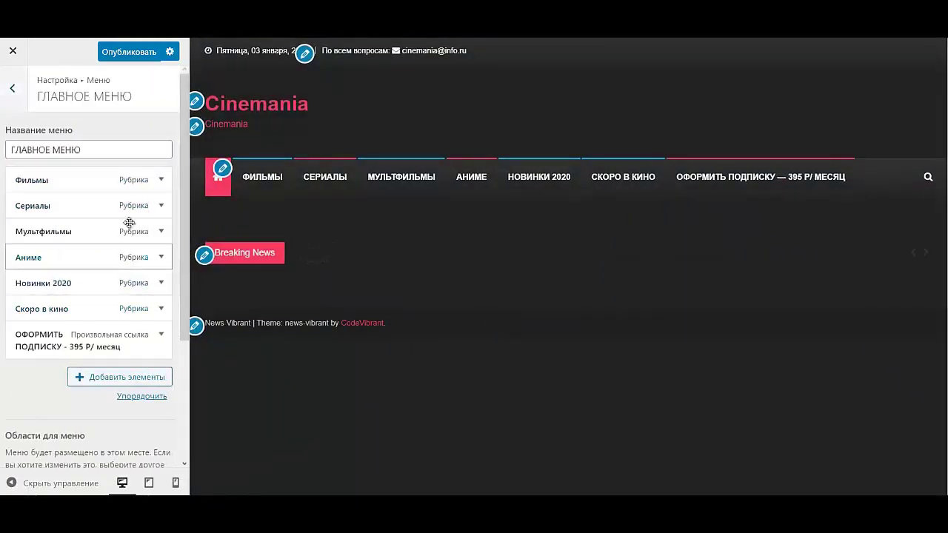
click(99, 346)
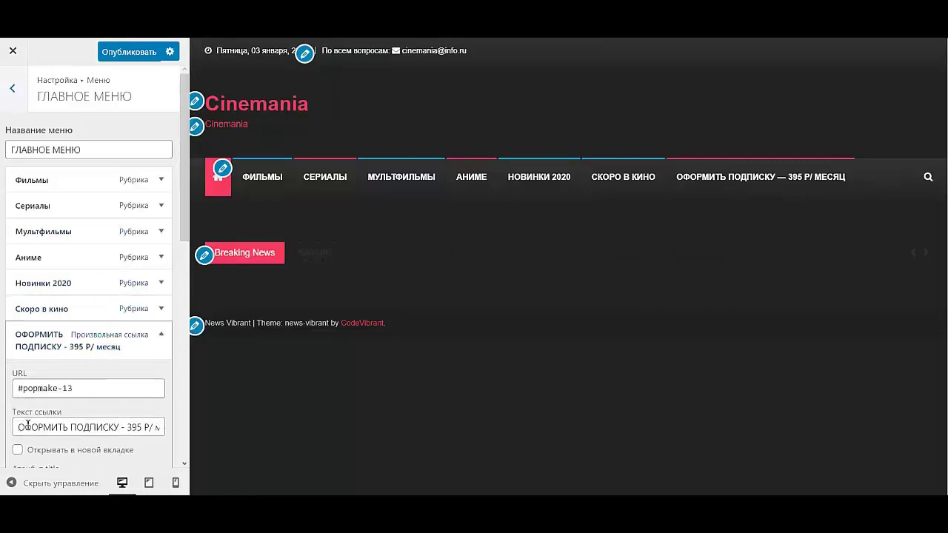
drag(27, 424, 180, 427)
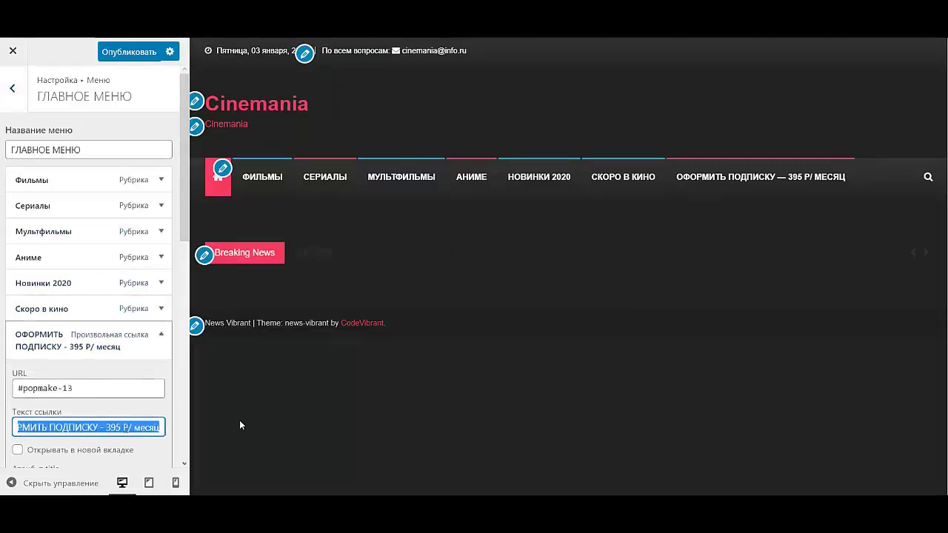
- Paste the subscription wording as link text for a new custom link in ШАПКА
click(13, 88)
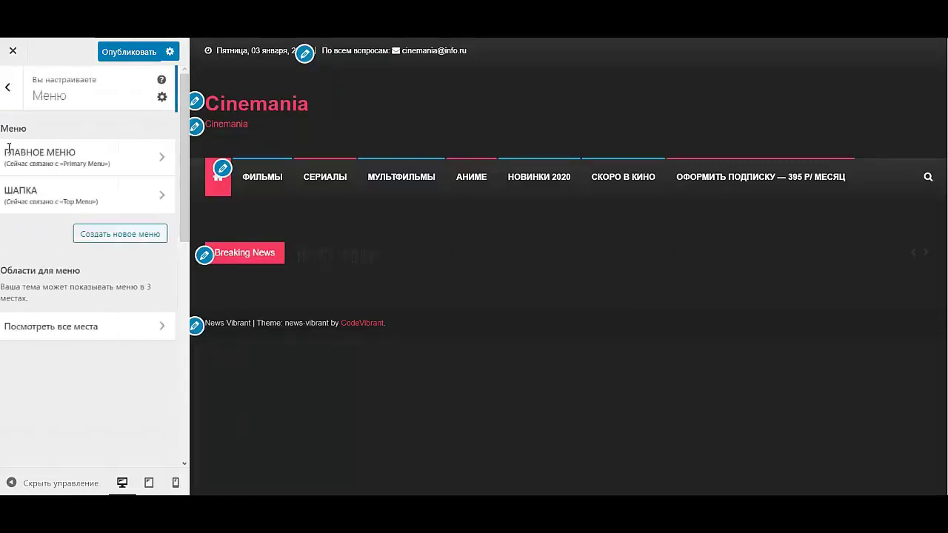
click(62, 192)
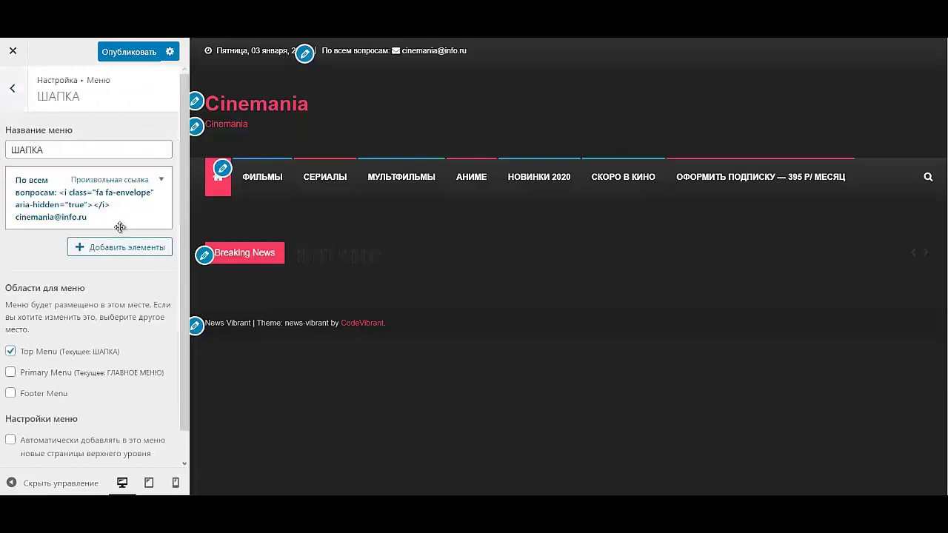
click(113, 248)
click(263, 141)
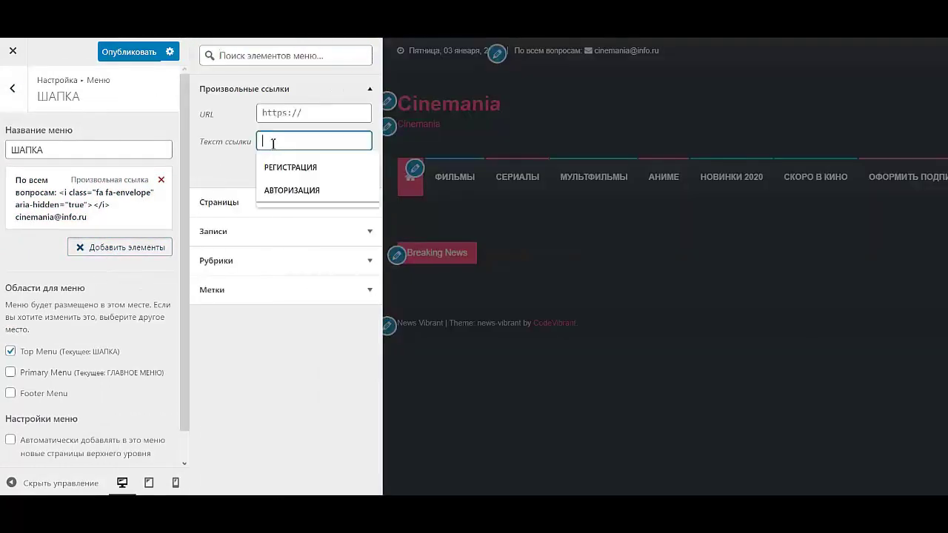
key(ctrl+v)
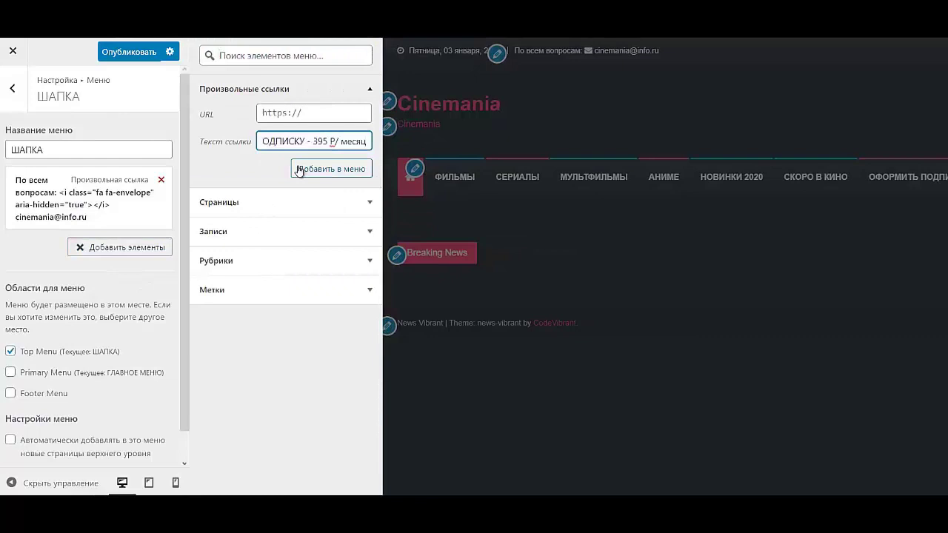
drag(320, 143, 184, 136)
drag(367, 141, 317, 141)
- Copy the subscription link's #popmake-13 address from the ГЛАВНОЕ МЕНЮ menu
click(5, 90)
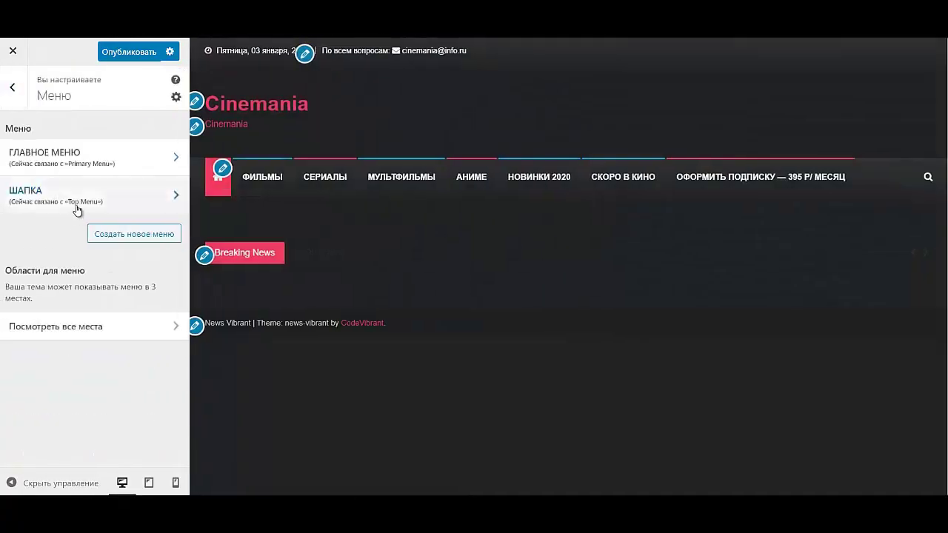
click(77, 210)
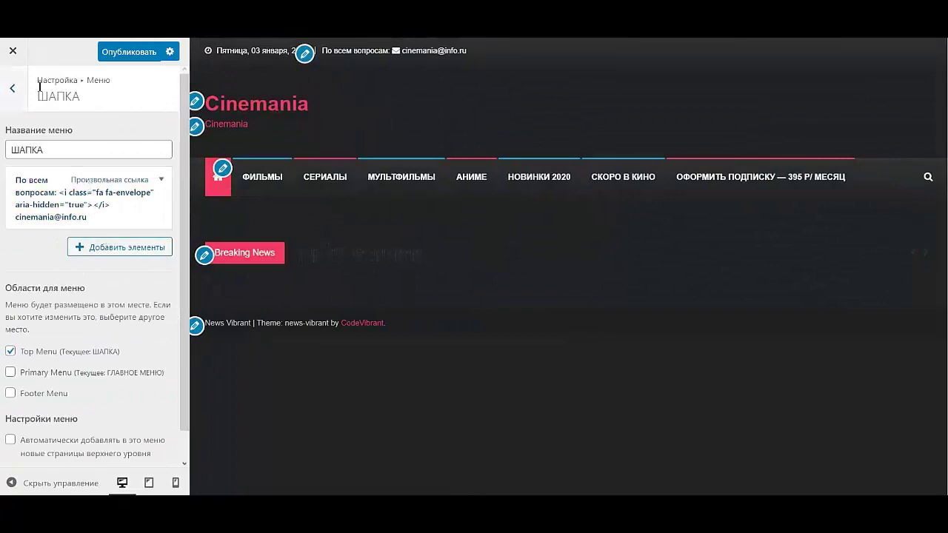
click(12, 90)
click(67, 161)
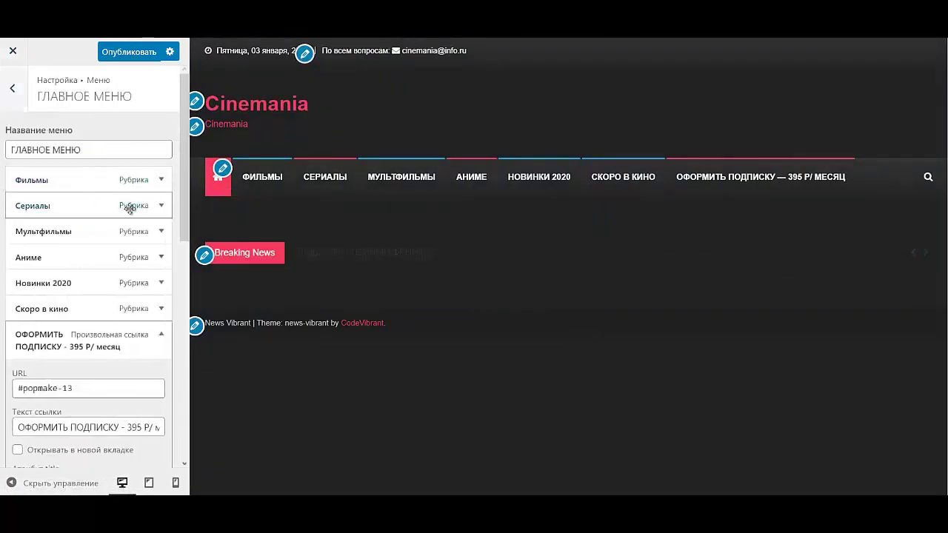
triple_click(111, 396)
key(ctrl+c)
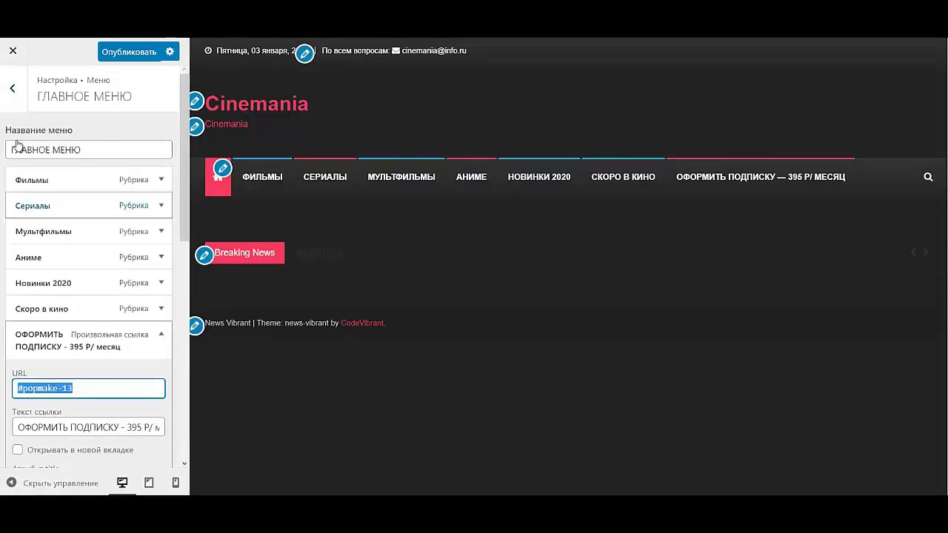
- Add the subscription link pointing to #popmake-13 to the ШАПКА menu
click(11, 88)
click(93, 186)
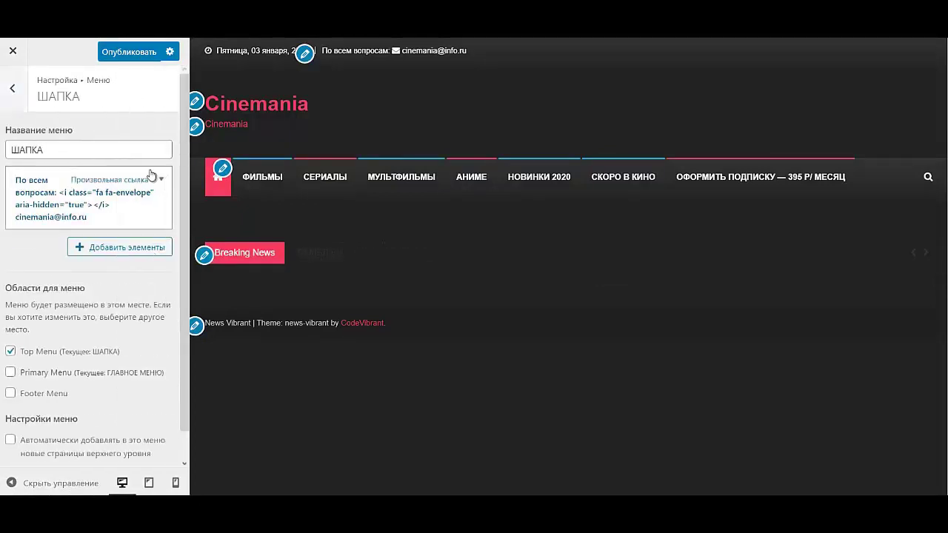
click(131, 249)
click(322, 117)
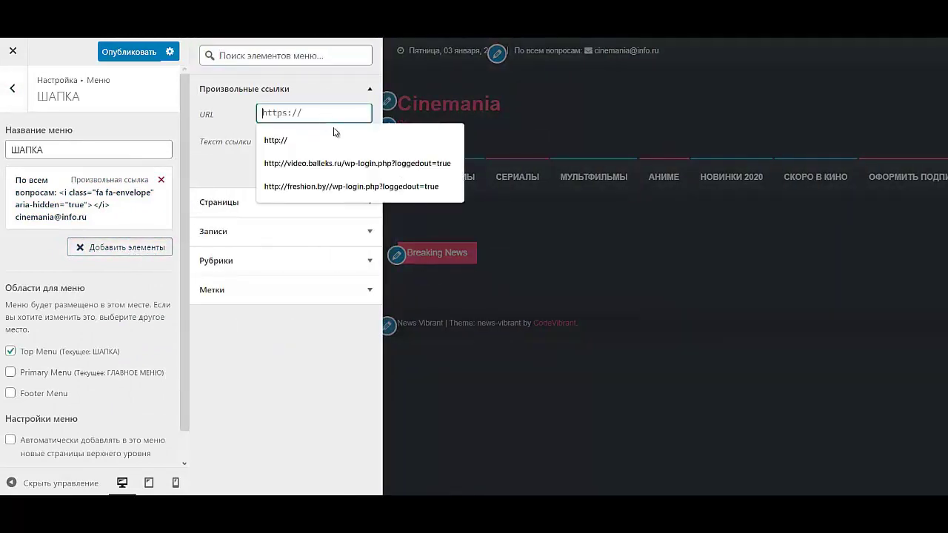
key(ctrl+v)
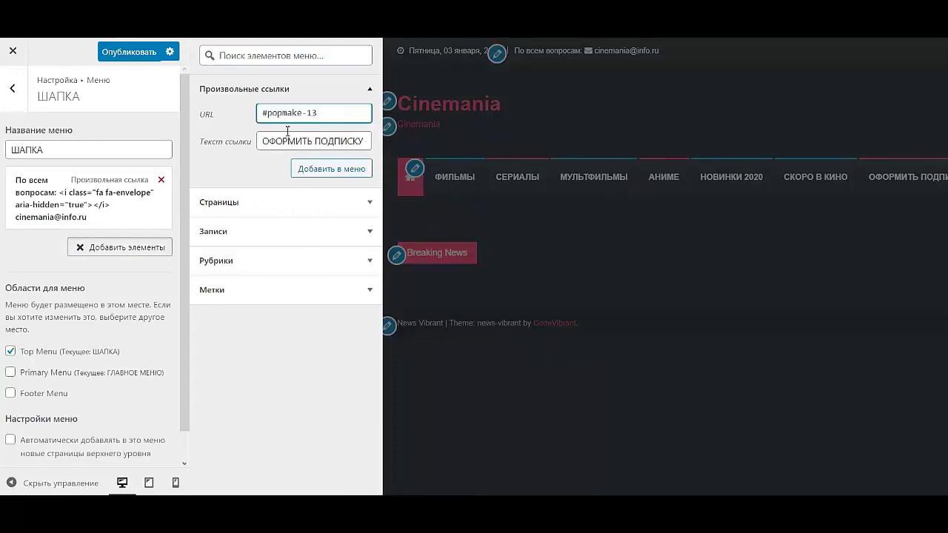
drag(287, 141, 374, 154)
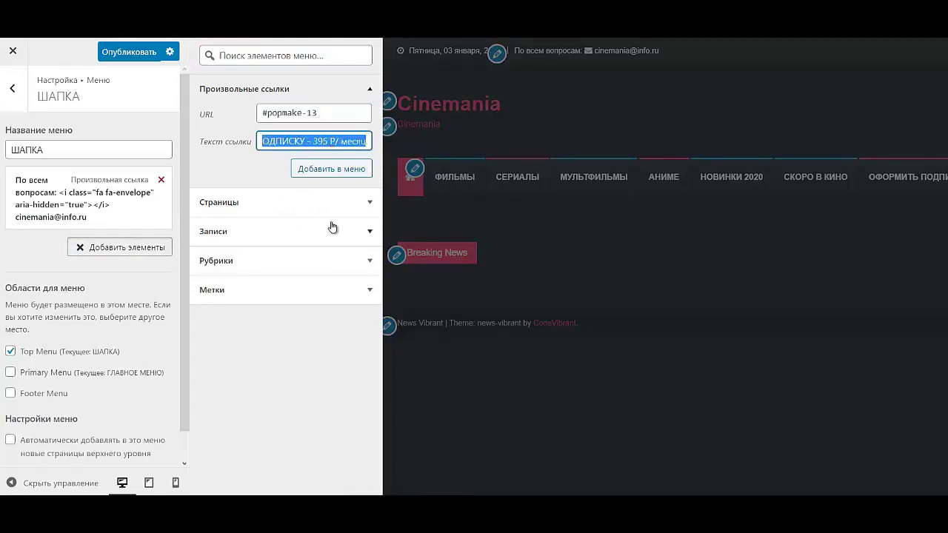
click(331, 169)
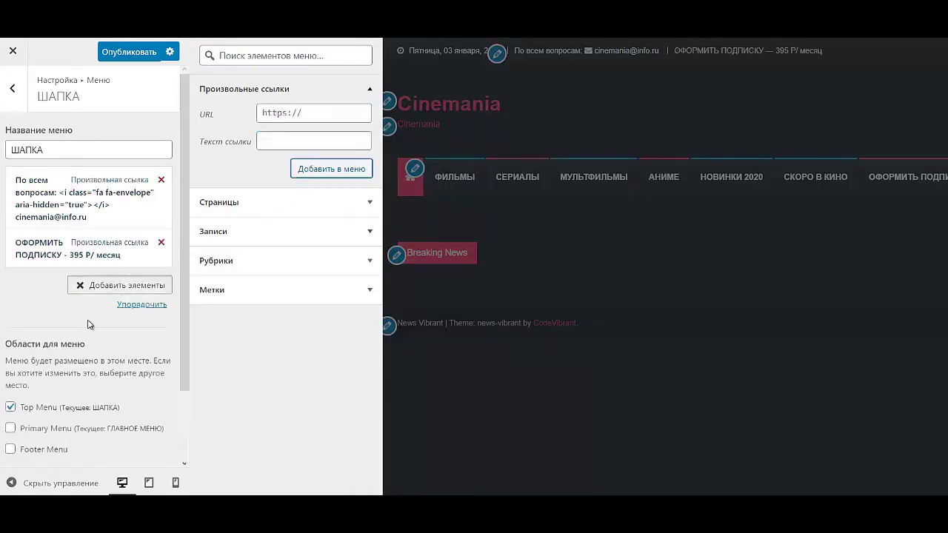
click(11, 87)
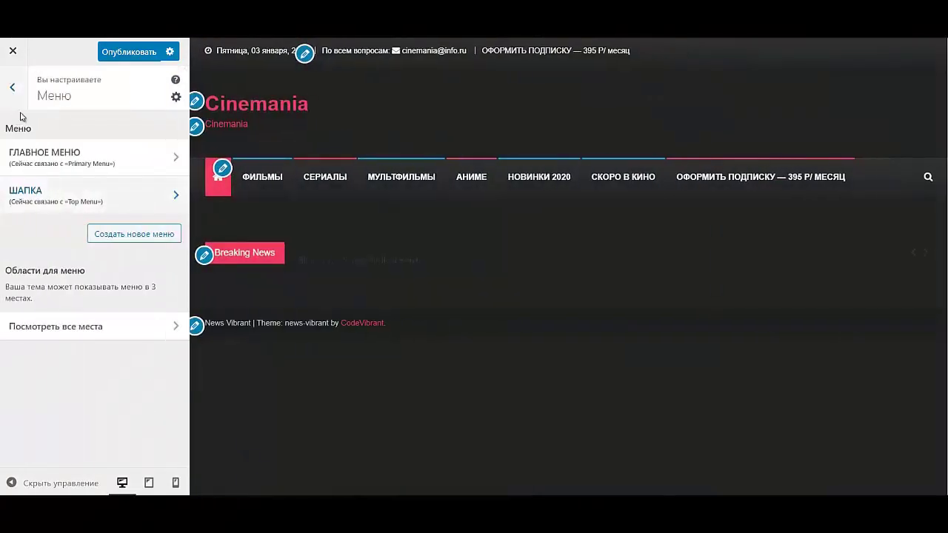
- Create a new menu named ПОДВАЛ, ready to add items
click(149, 235)
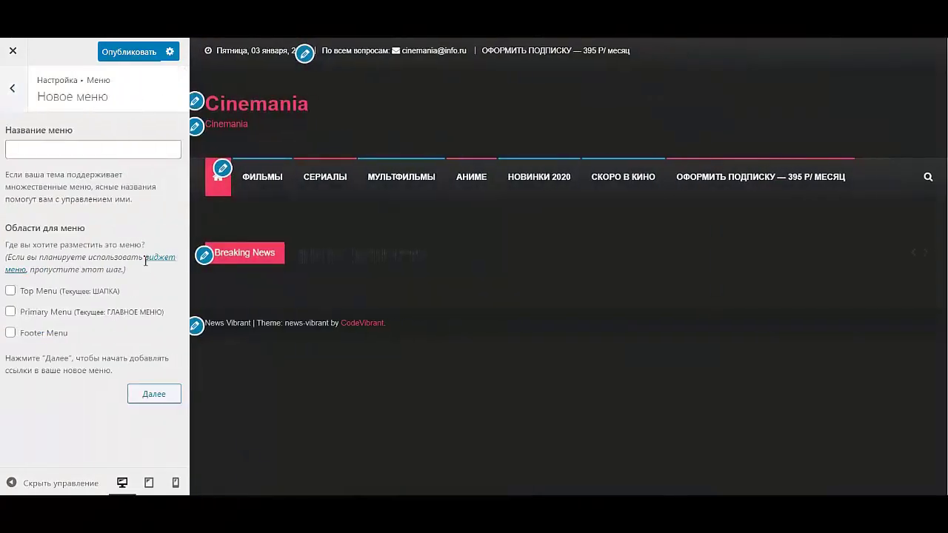
click(100, 149)
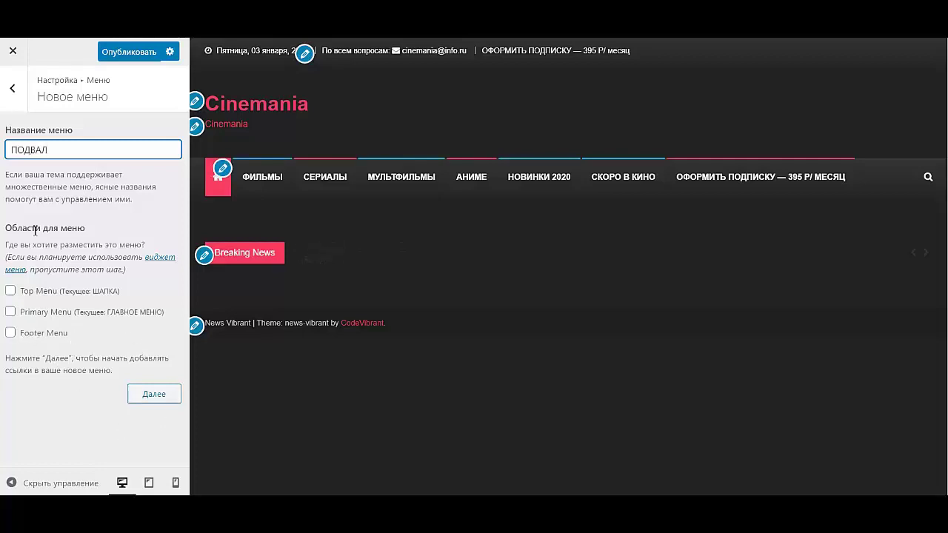
click(140, 399)
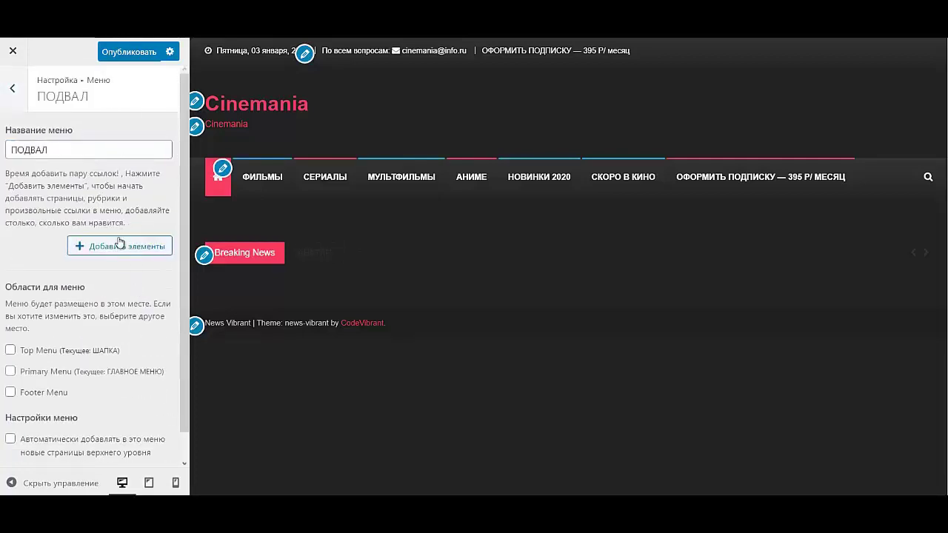
click(120, 246)
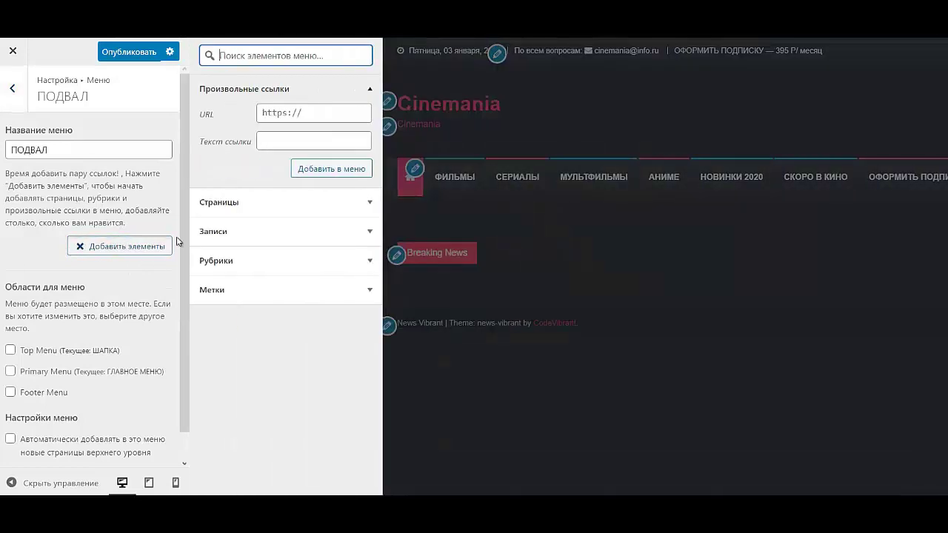
- Add the Фильмы, Мультфильмы and Сериалы categories to the ПОДВАЛ menu
click(274, 257)
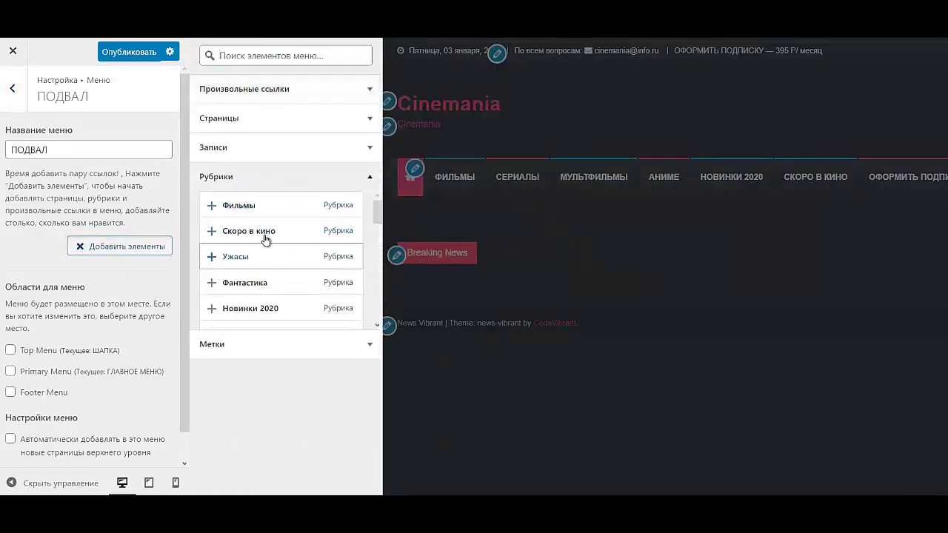
click(256, 208)
scroll(269, 251, down, 2)
scroll(271, 254, down, 1)
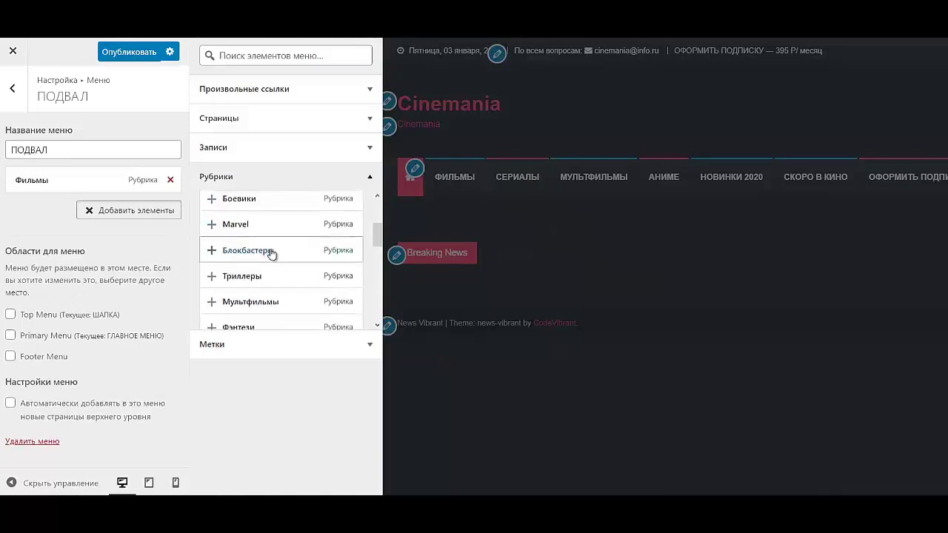
click(271, 249)
scroll(282, 266, down, 1)
scroll(281, 265, down, 1)
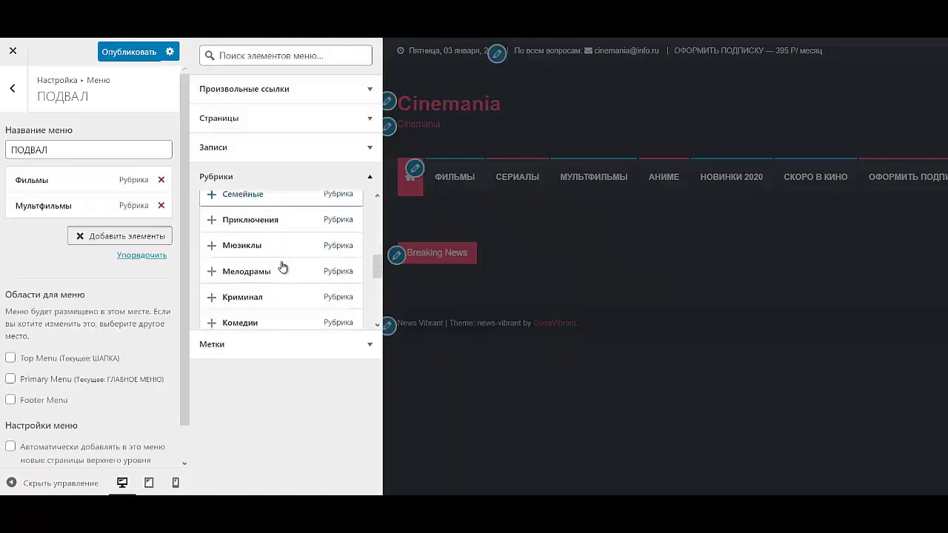
scroll(278, 259, down, 2)
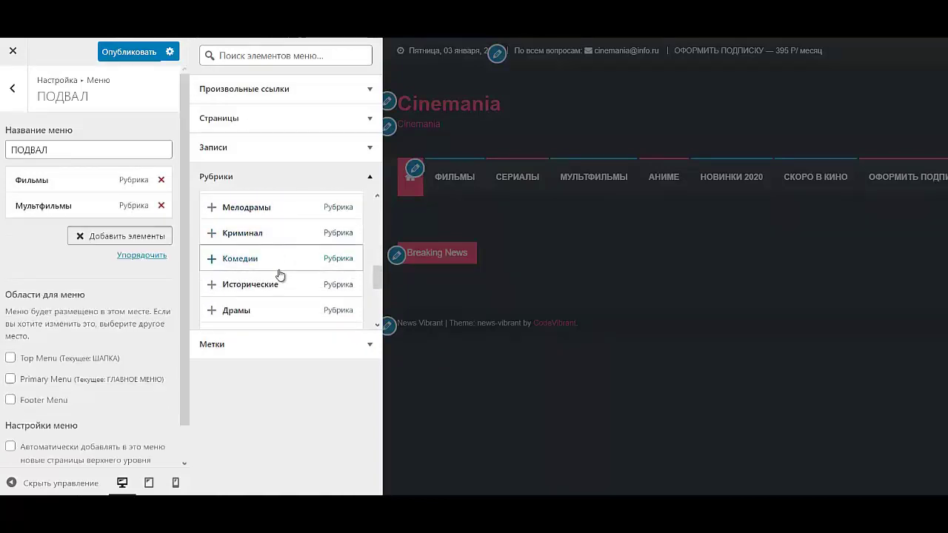
scroll(277, 274, down, 1)
scroll(277, 273, down, 2)
scroll(276, 274, down, 1)
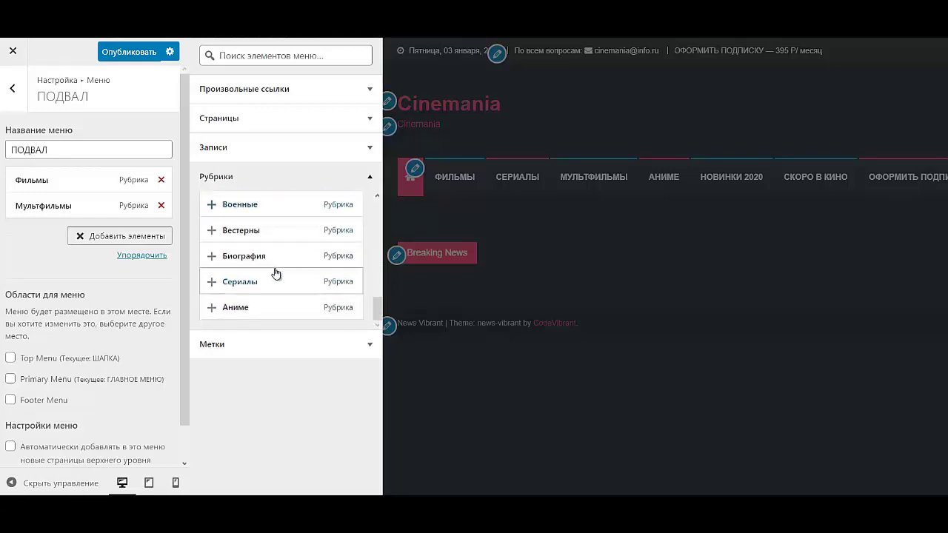
click(267, 279)
- Add the Аниме, Новинки 2020 and Скоро в кино categories, reordering the items
click(259, 308)
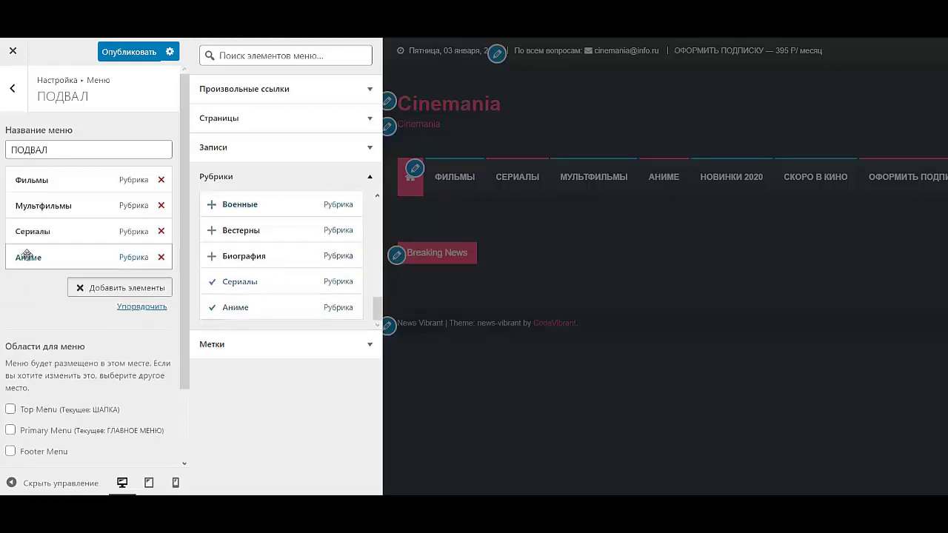
mouse_move(31, 220)
mouse_down()
mouse_move(30, 195)
mouse_move(30, 205)
mouse_up()
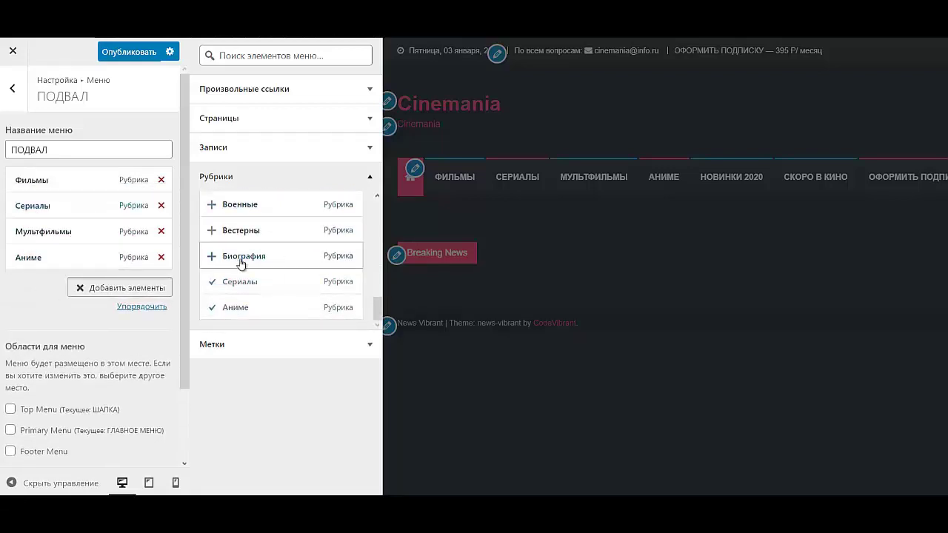
scroll(251, 262, up, 1)
scroll(251, 262, up, 5)
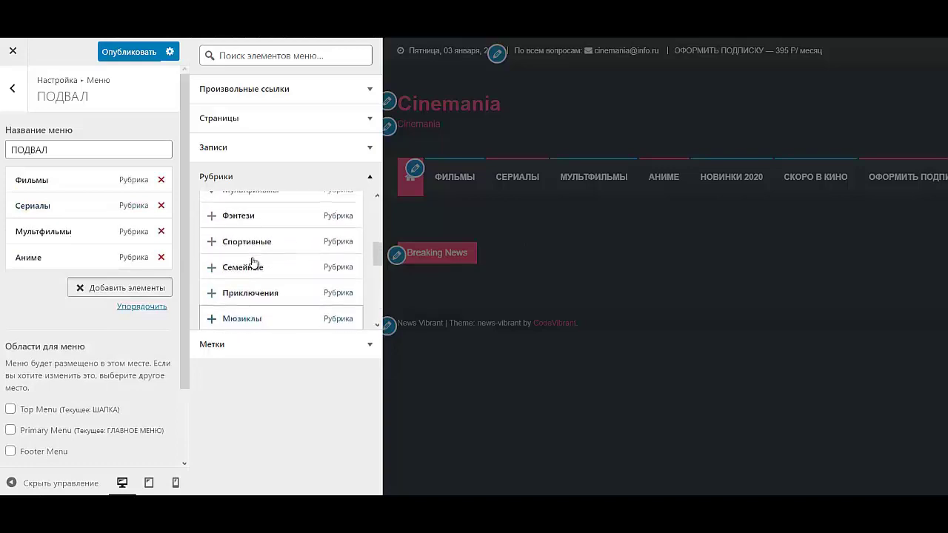
scroll(255, 268, up, 4)
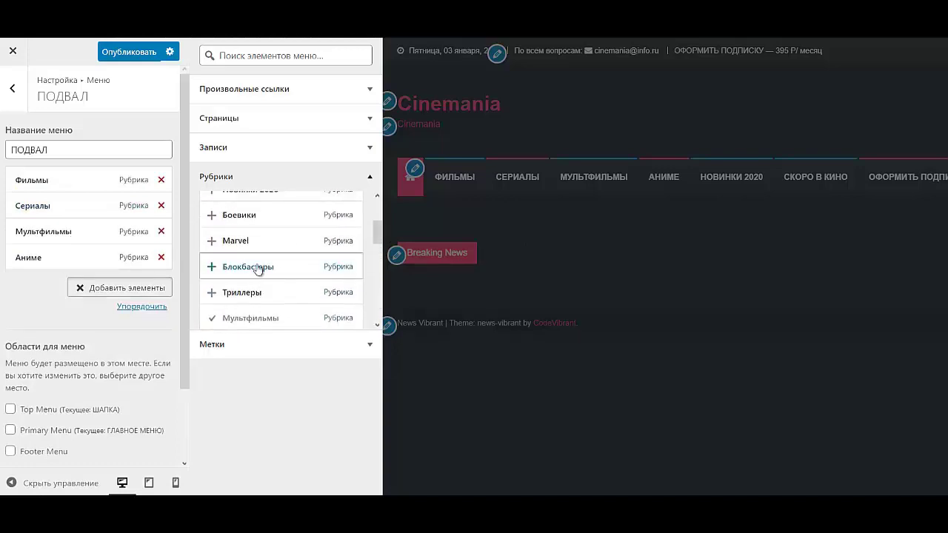
scroll(256, 265, up, 1)
click(255, 255)
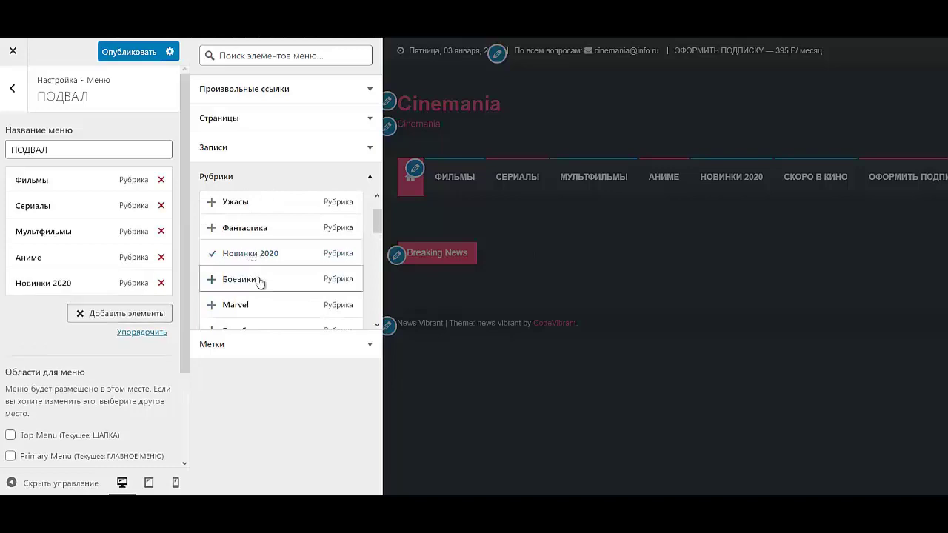
scroll(259, 265, up, 2)
click(247, 233)
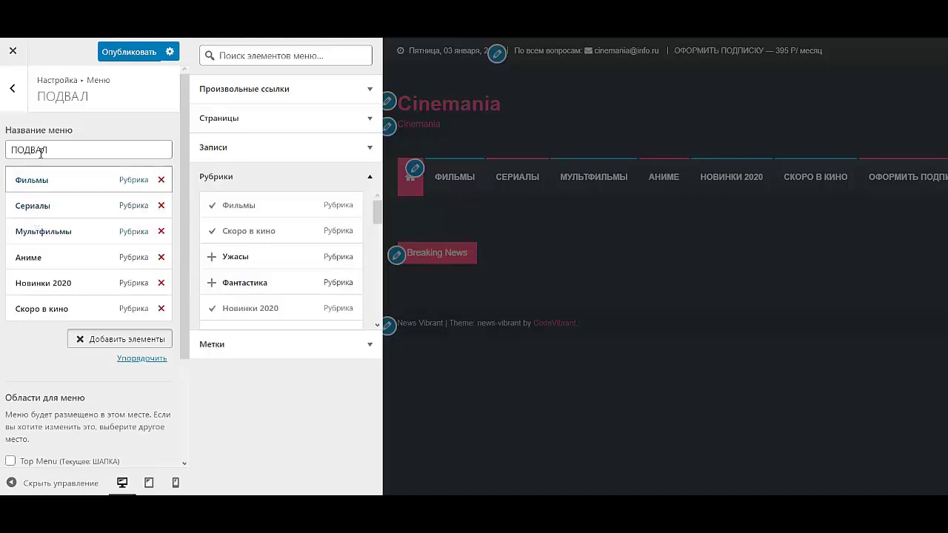
- Publish the customiser changes and return to the top-level settings
click(129, 54)
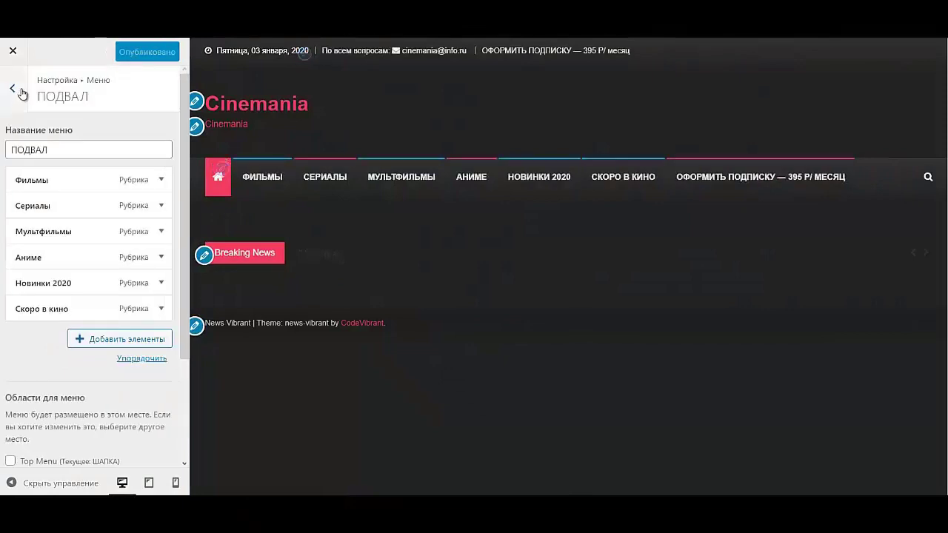
click(13, 89)
click(22, 93)
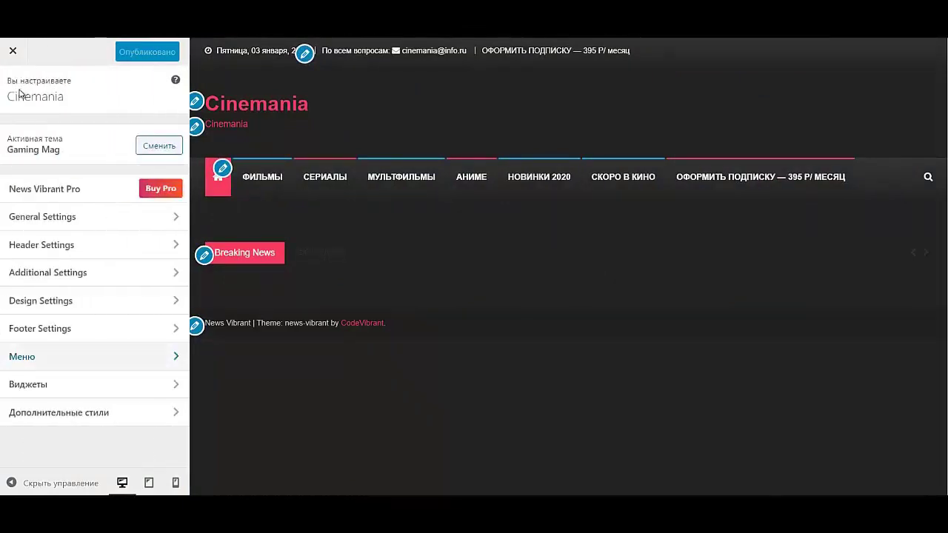
- Open Свойства сайта under General Settings and launch the logo picker
click(57, 220)
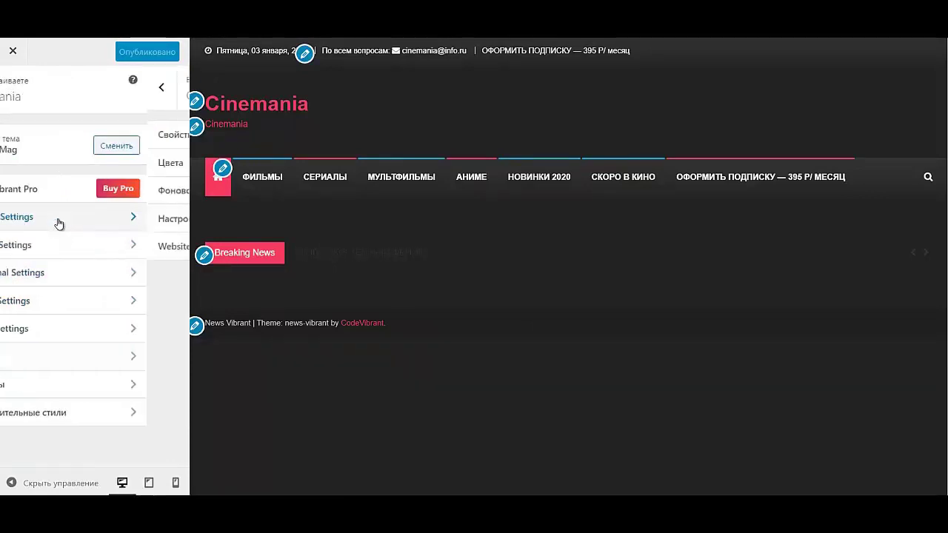
click(56, 141)
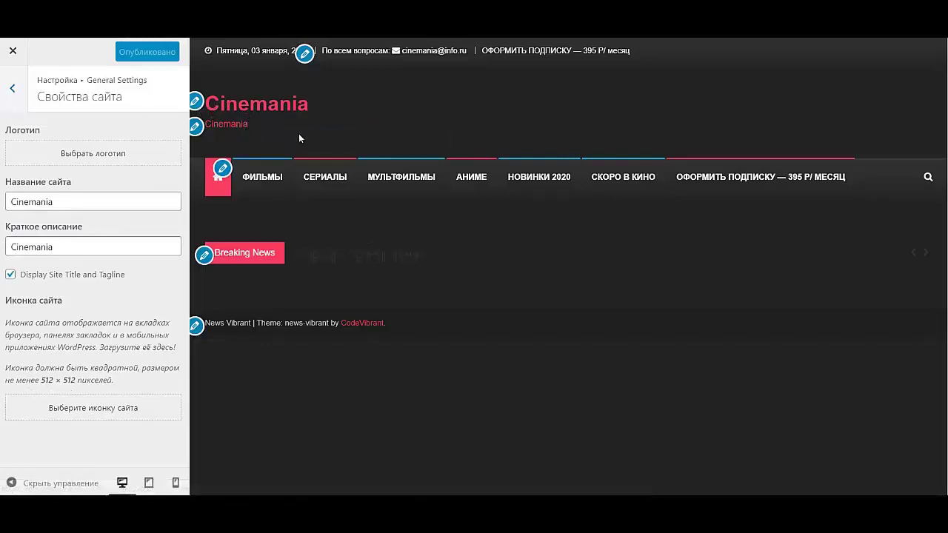
right_click(321, 117)
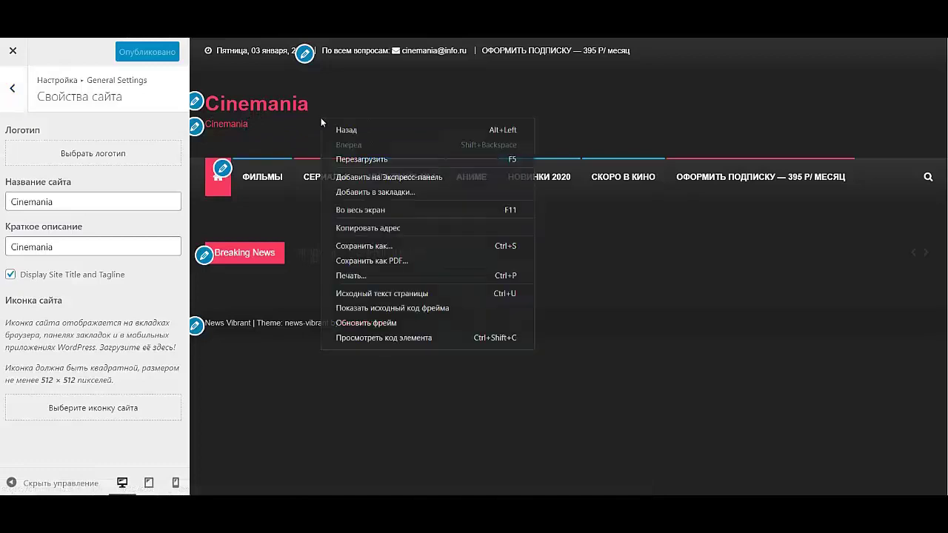
click(391, 95)
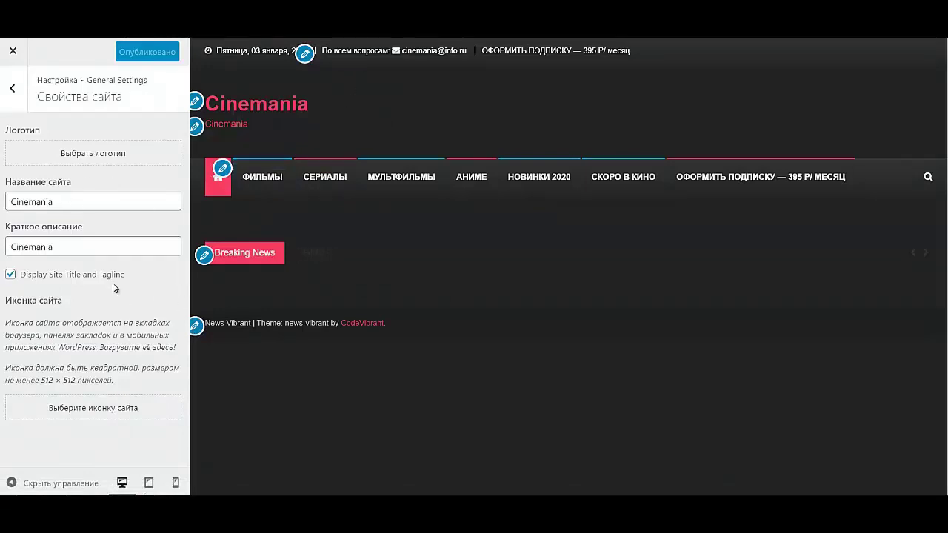
click(83, 153)
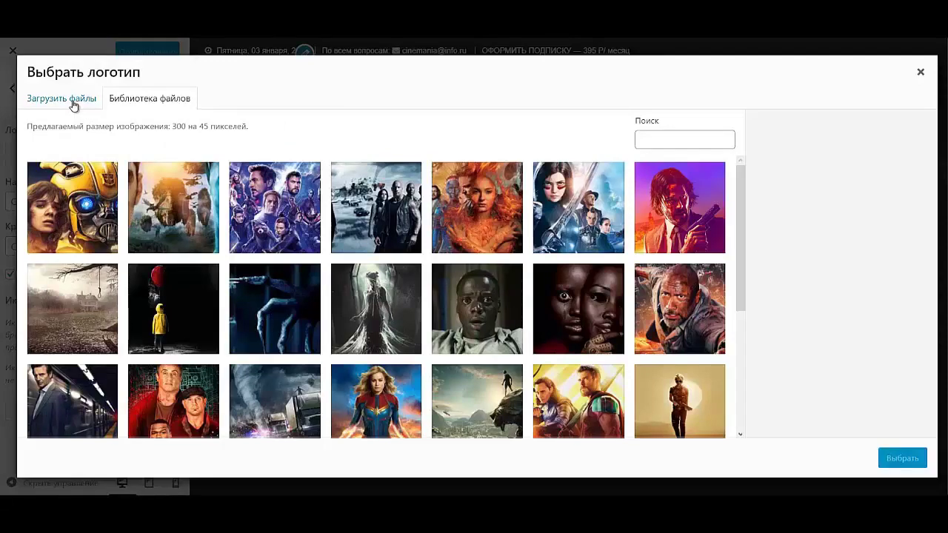
- Upload LOG3.png as the logo and crop it to the image's full height
click(72, 101)
click(456, 291)
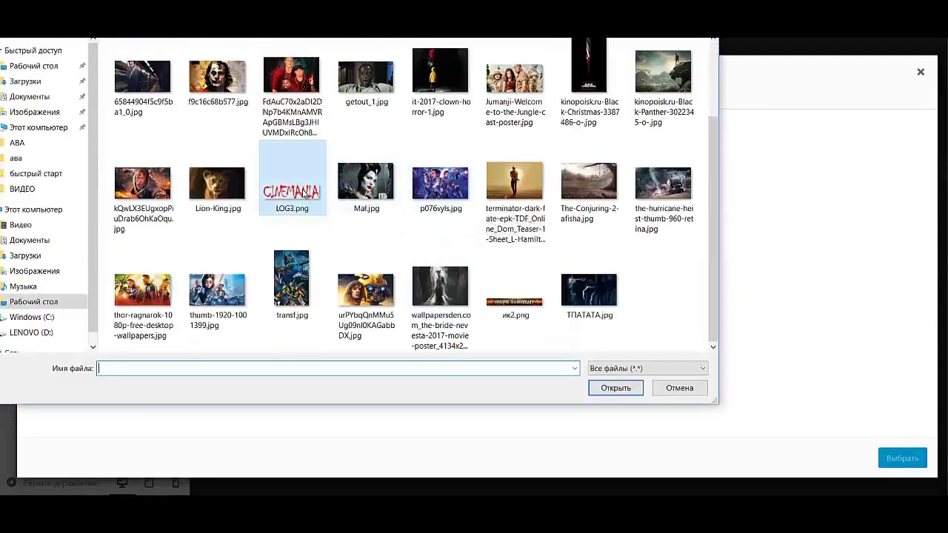
double_click(292, 192)
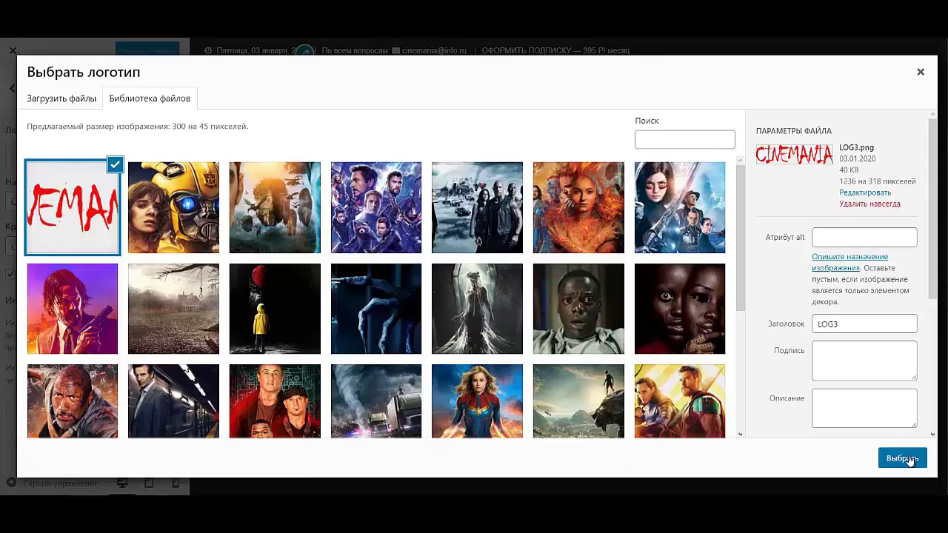
click(905, 458)
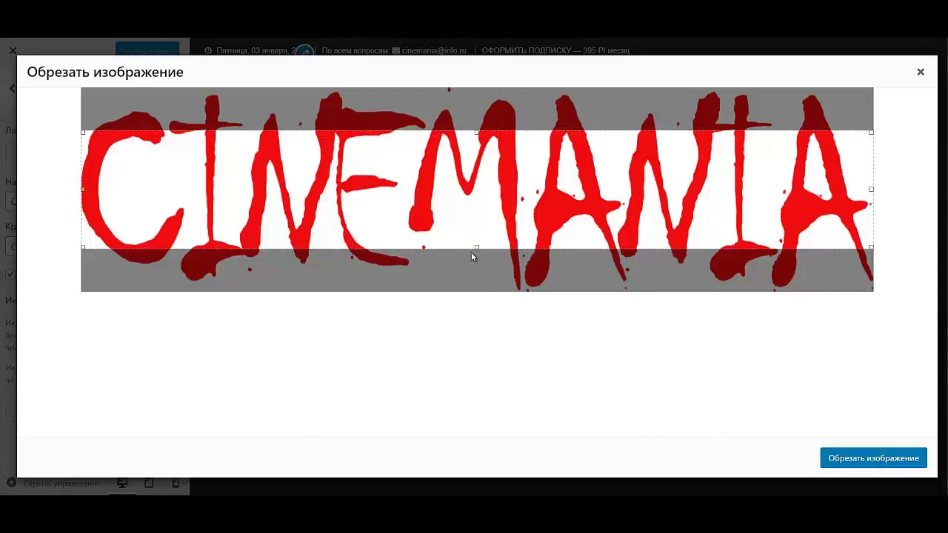
drag(476, 249, 480, 280)
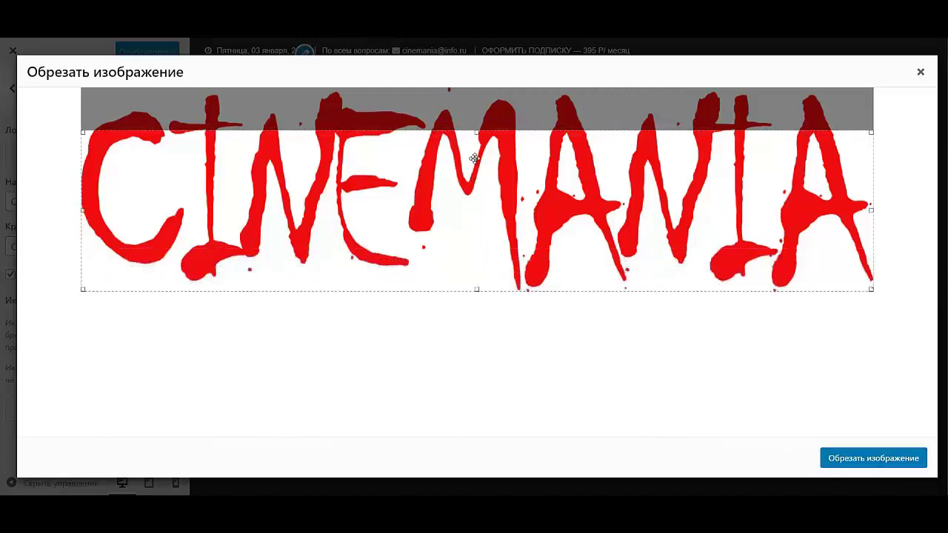
drag(479, 135, 474, 85)
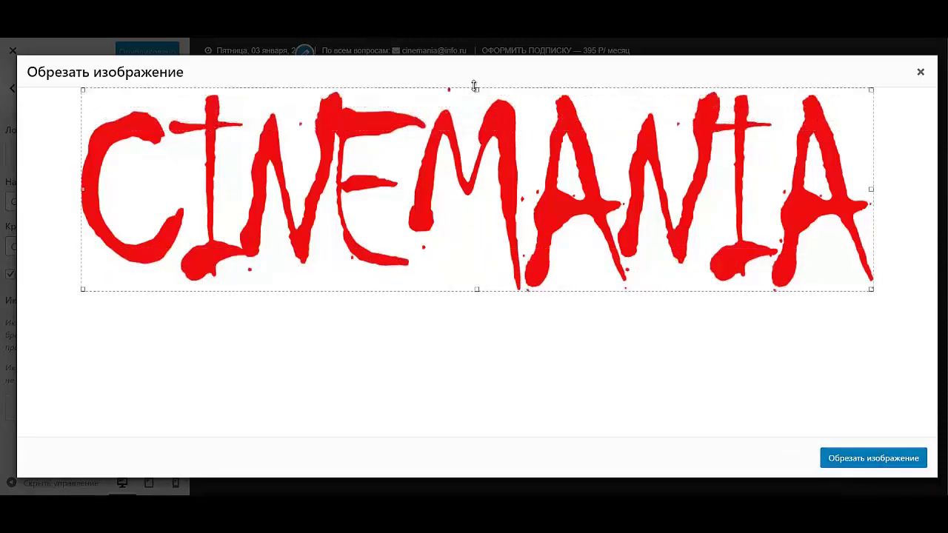
click(850, 457)
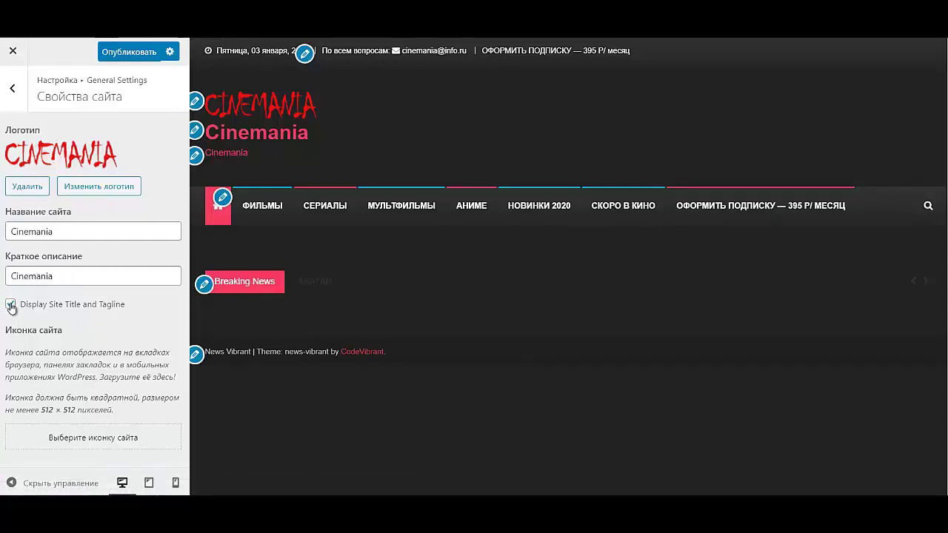
- Hide the site title and tagline, and locate the разное icons folder for a site icon
click(10, 305)
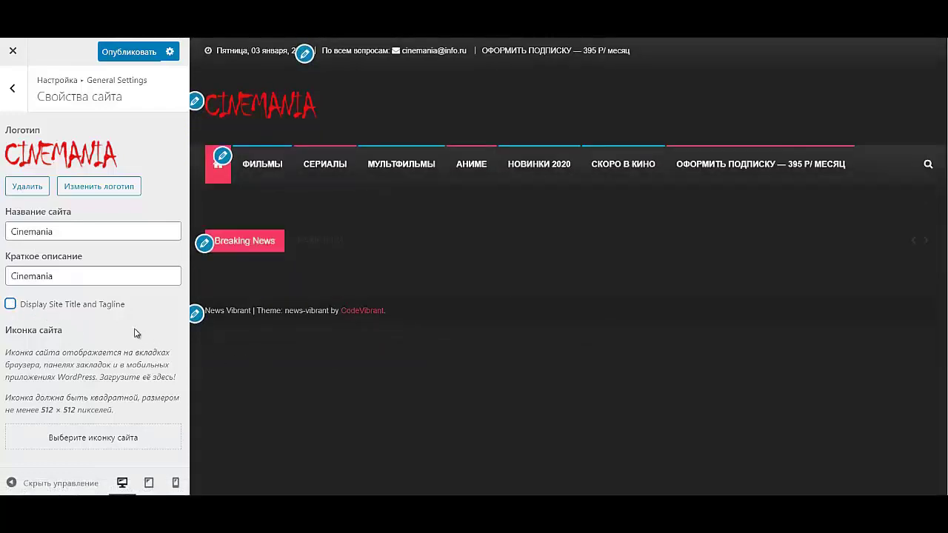
click(97, 443)
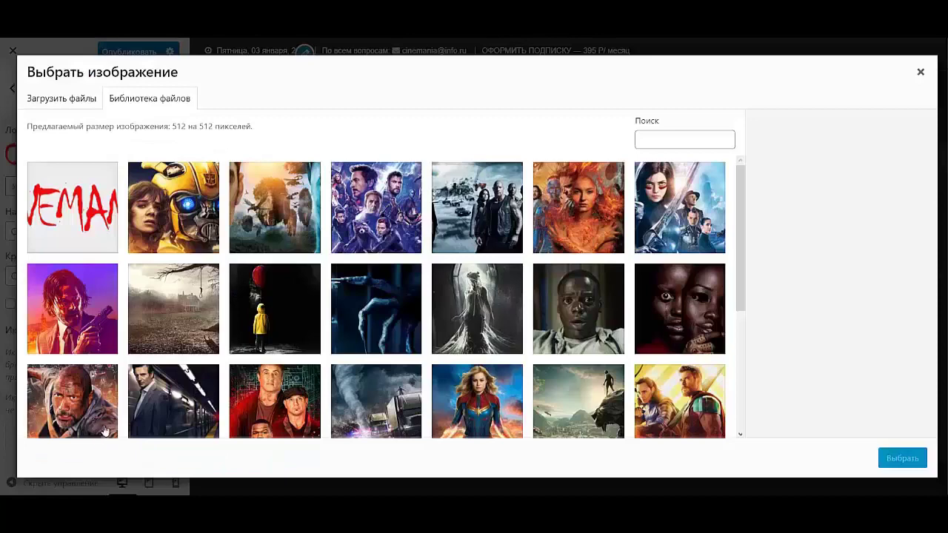
click(78, 106)
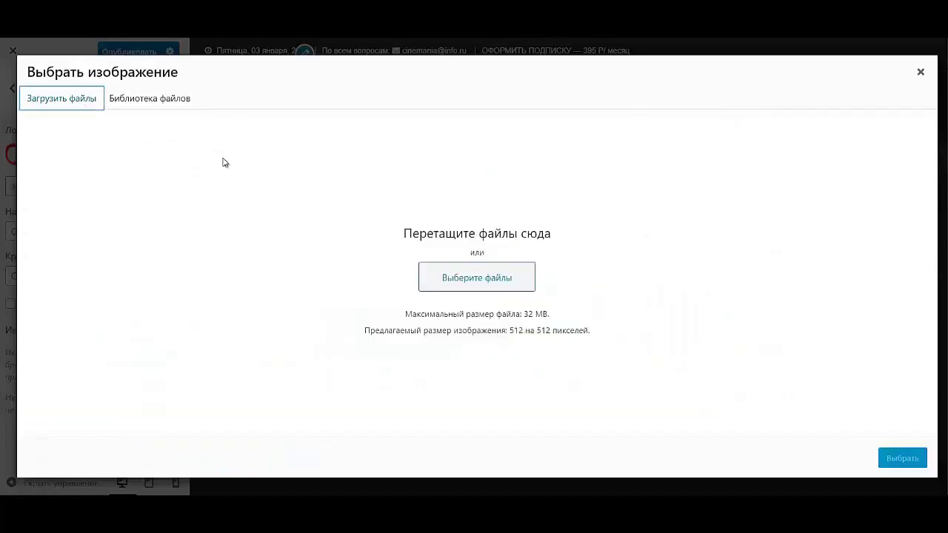
click(518, 276)
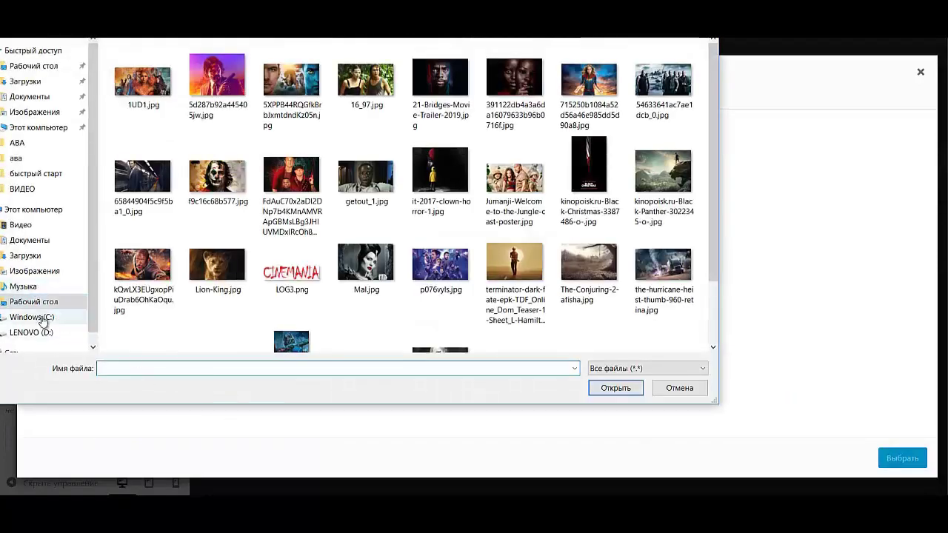
click(43, 319)
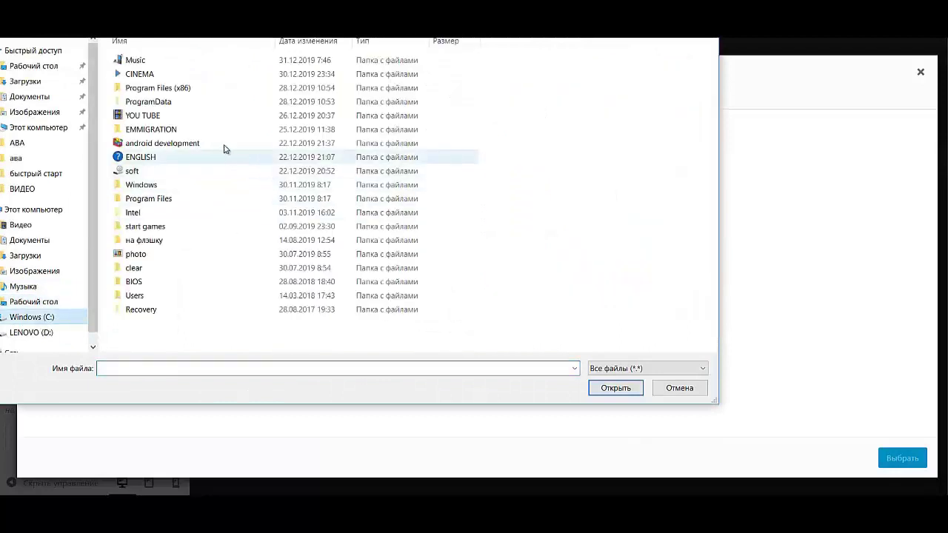
double_click(210, 117)
double_click(158, 101)
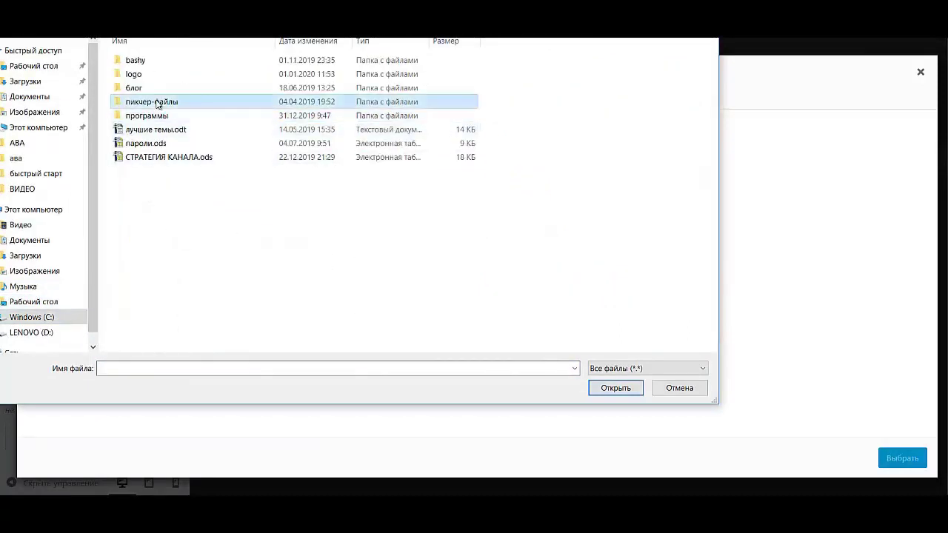
double_click(139, 89)
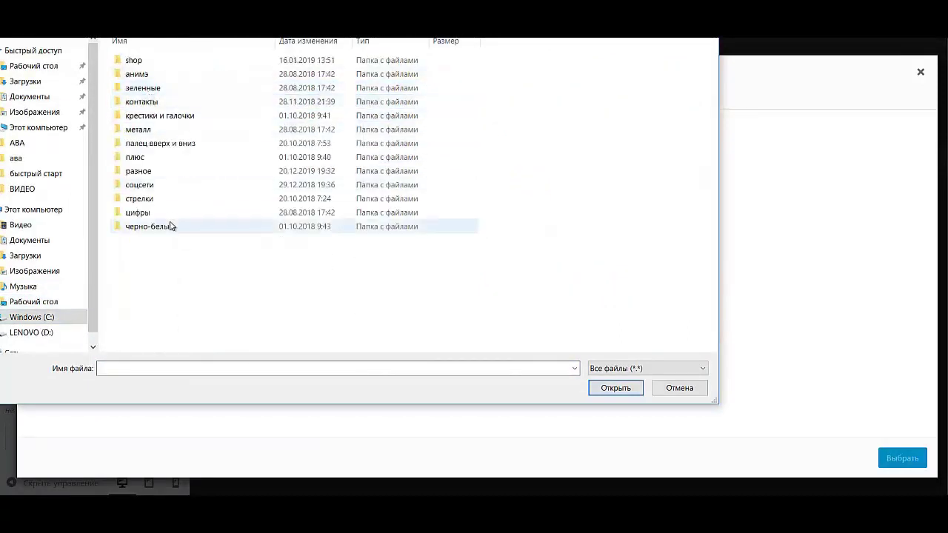
double_click(167, 174)
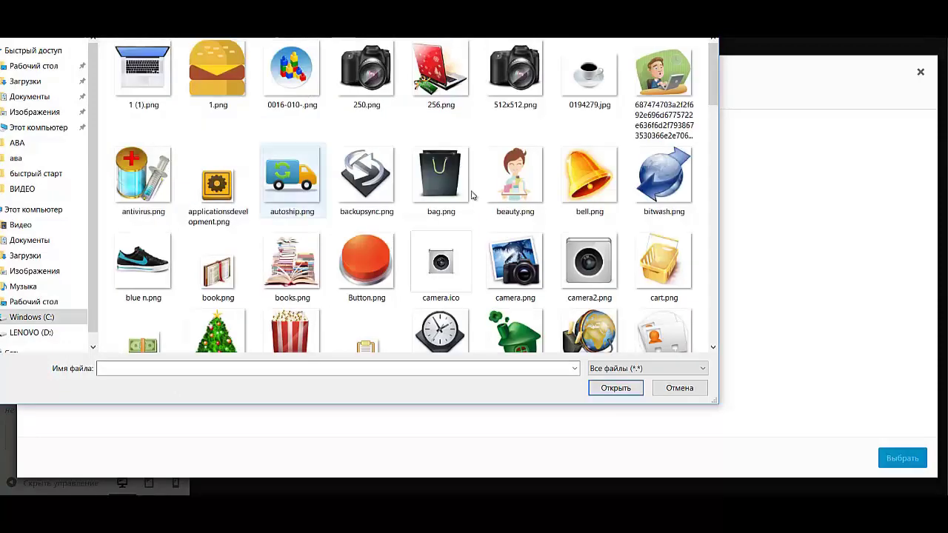
- Upload the popcorn image and set it as the site icon
double_click(308, 337)
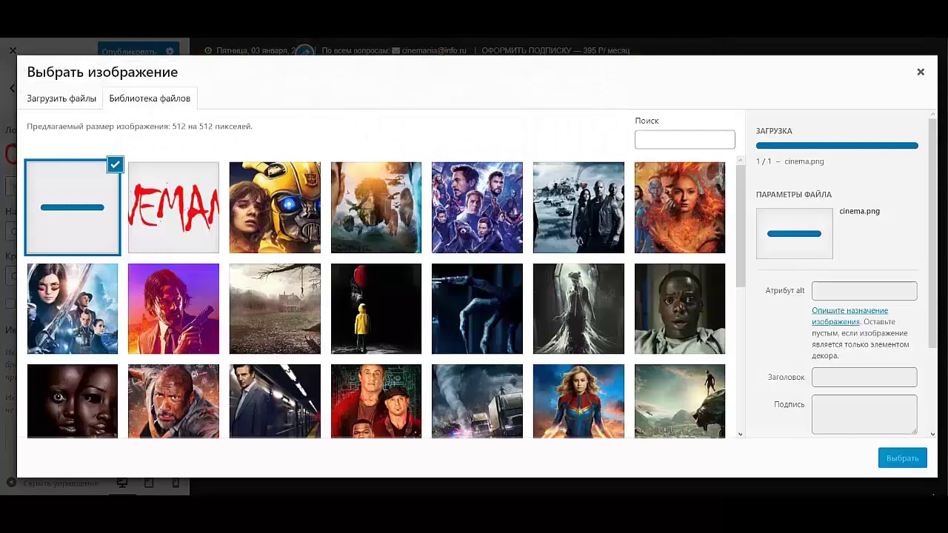
click(898, 459)
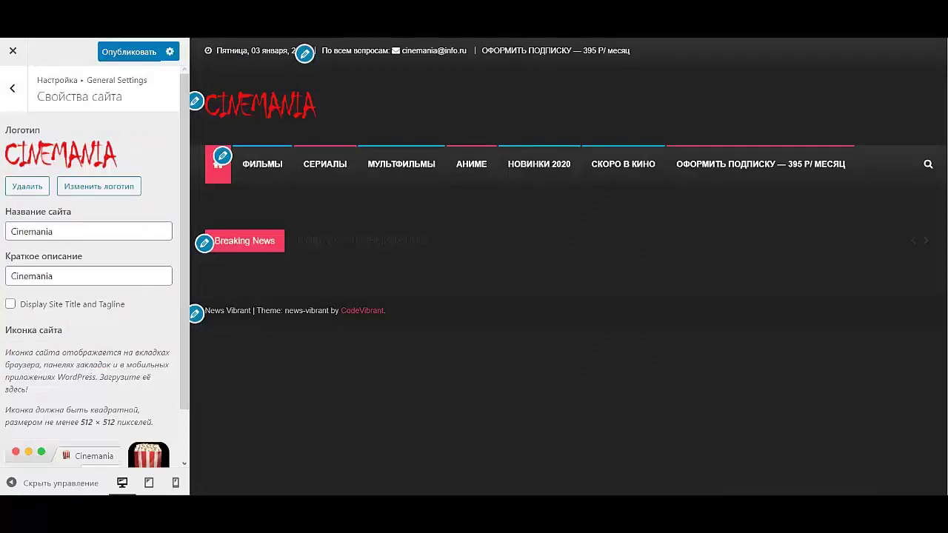
scroll(89, 399, down, 2)
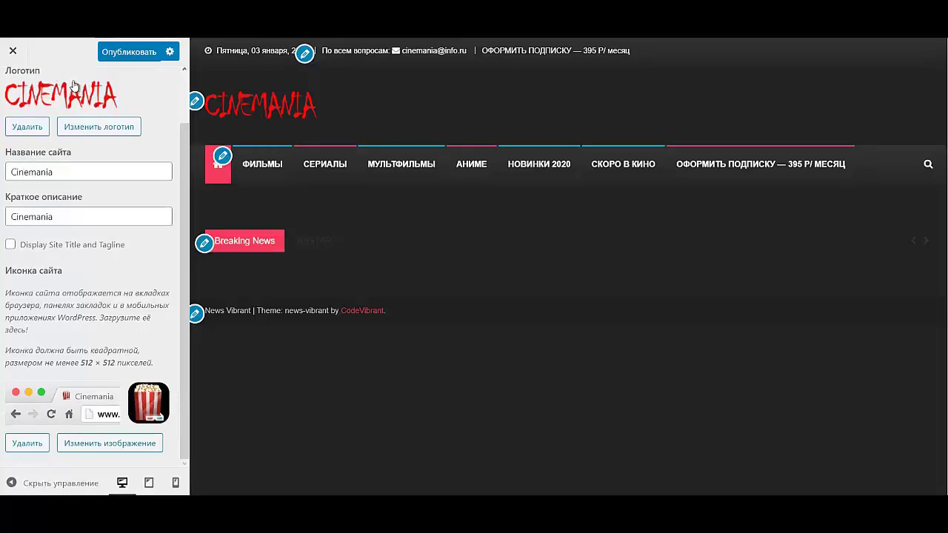
scroll(7, 104, up, 2)
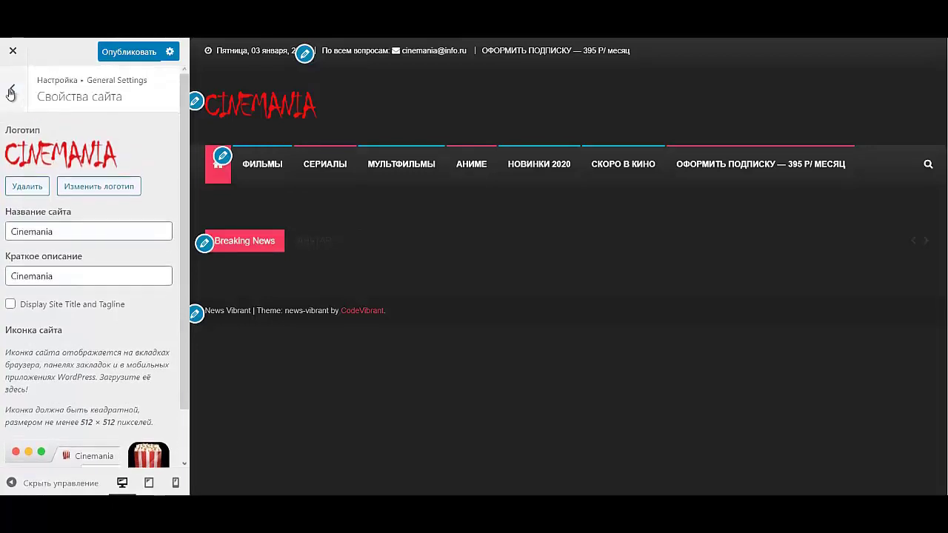
click(11, 93)
- Look at the Colors settings, then open Background Image in General Settings
click(53, 163)
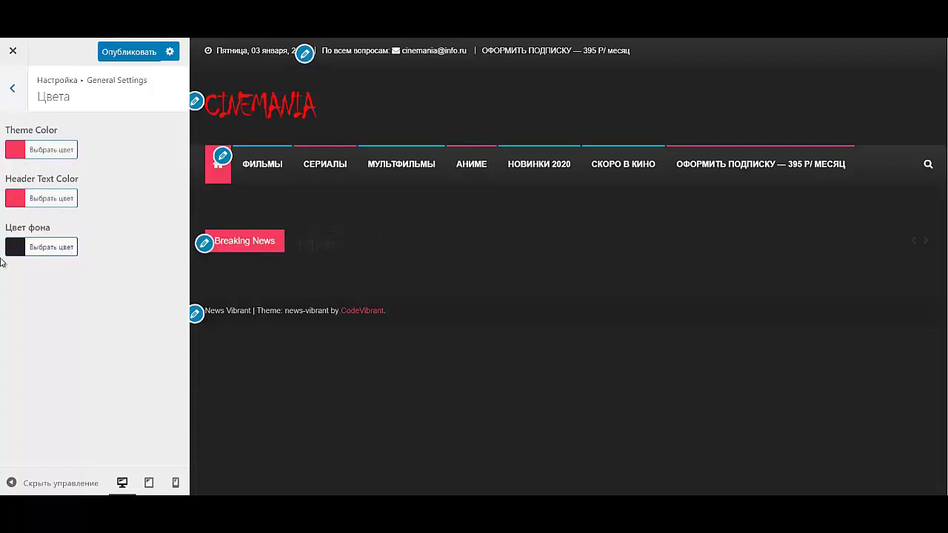
click(12, 89)
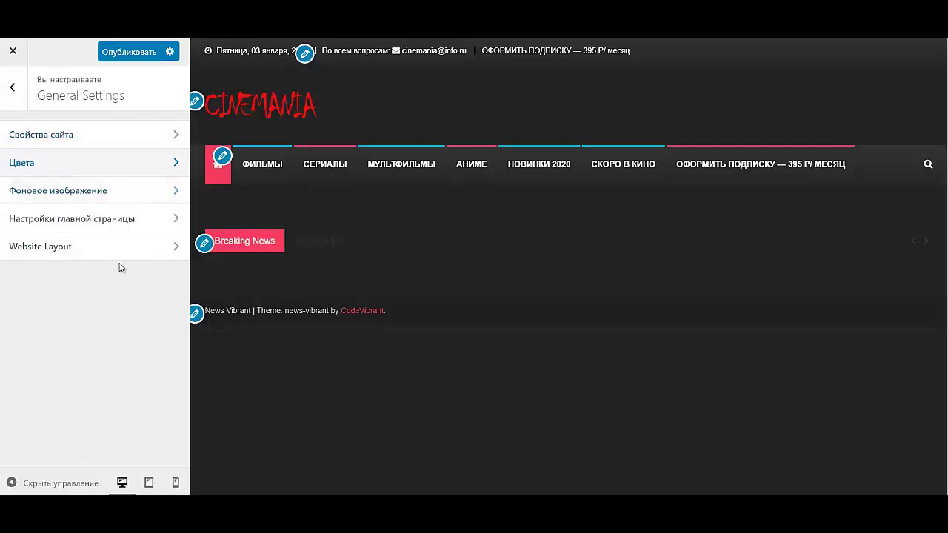
click(82, 193)
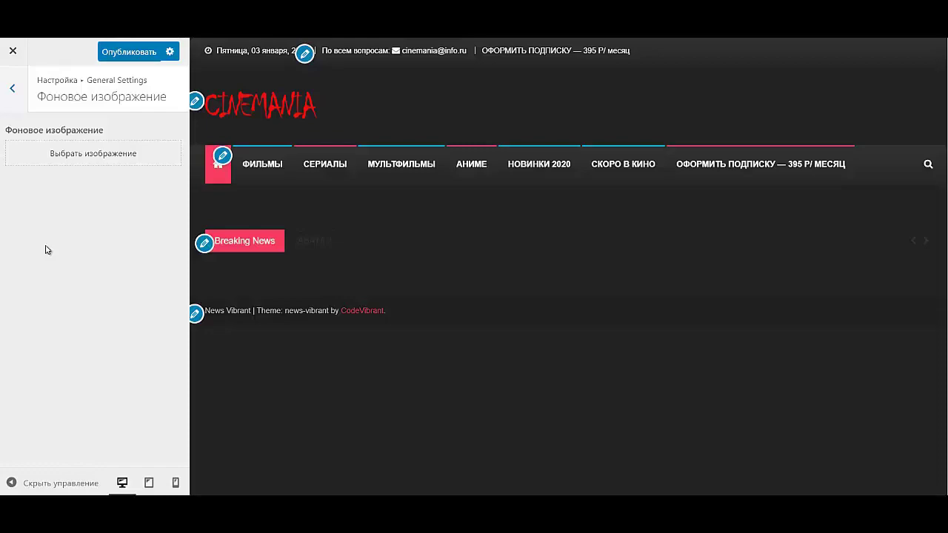
- Upload transf.jpg from the ава folder and set it as the site background
click(69, 155)
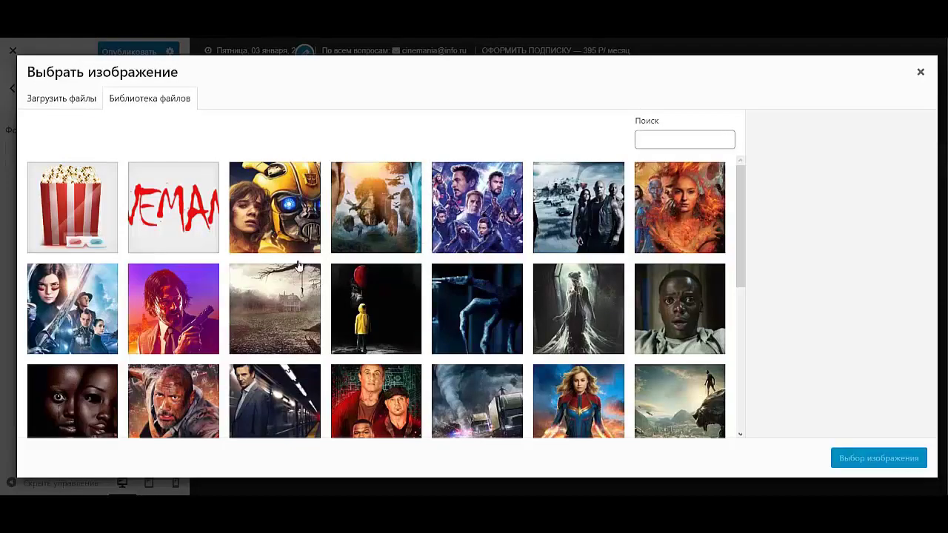
scroll(481, 334, down, 3)
scroll(481, 334, down, 1)
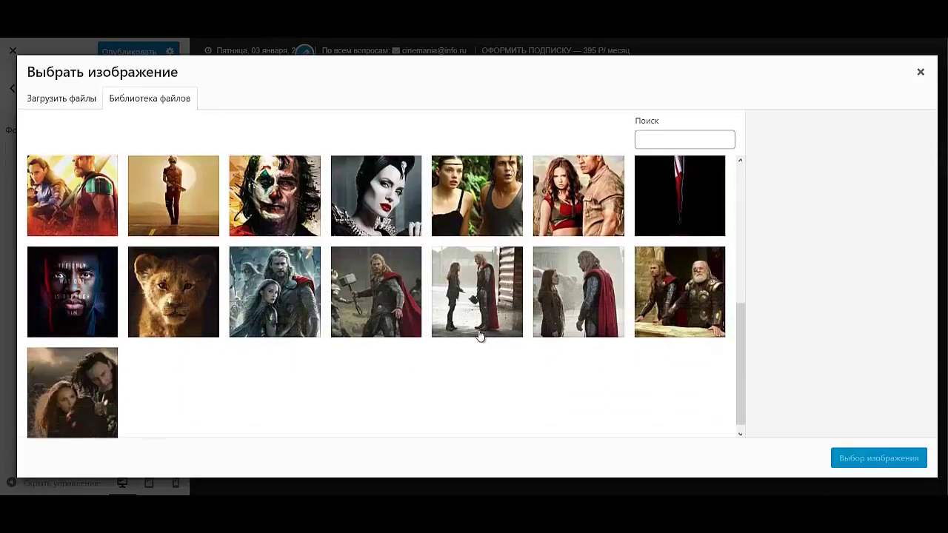
scroll(480, 335, up, 5)
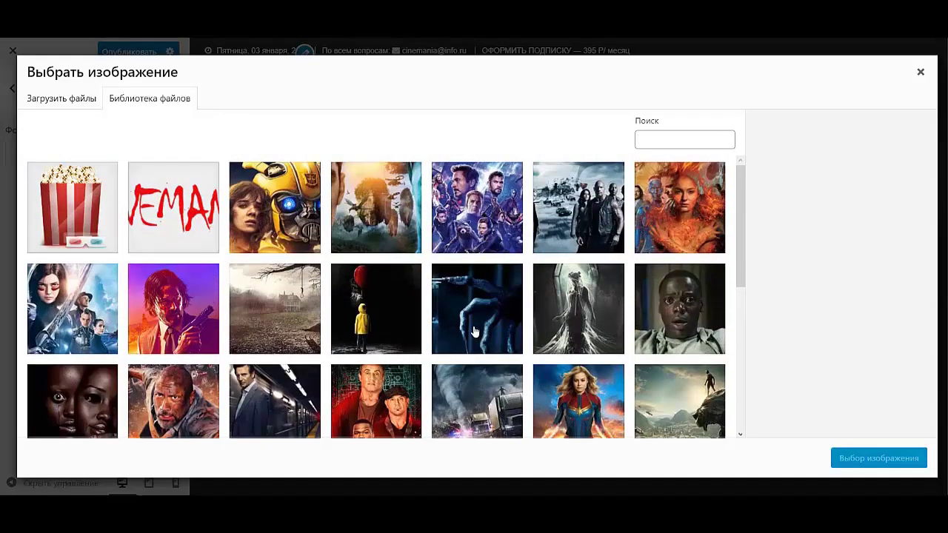
click(50, 104)
click(531, 290)
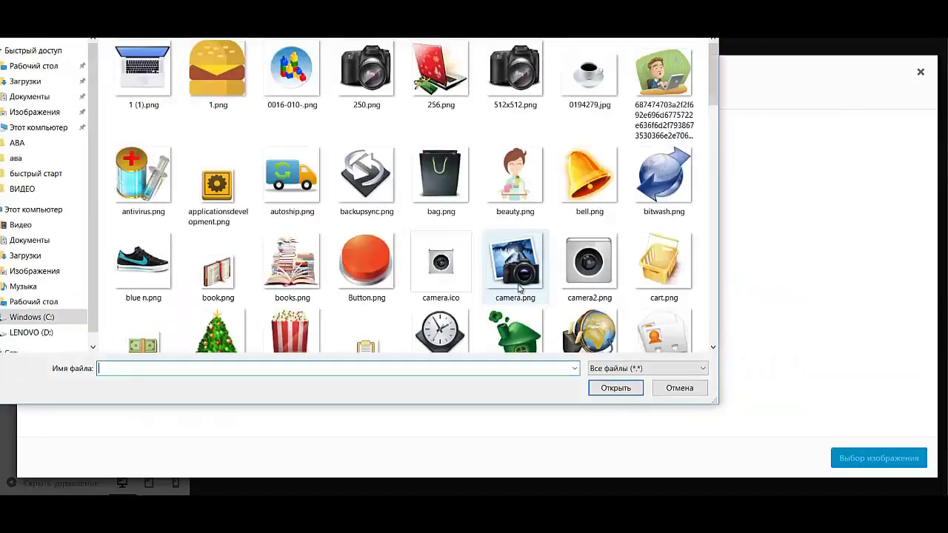
click(37, 302)
double_click(180, 111)
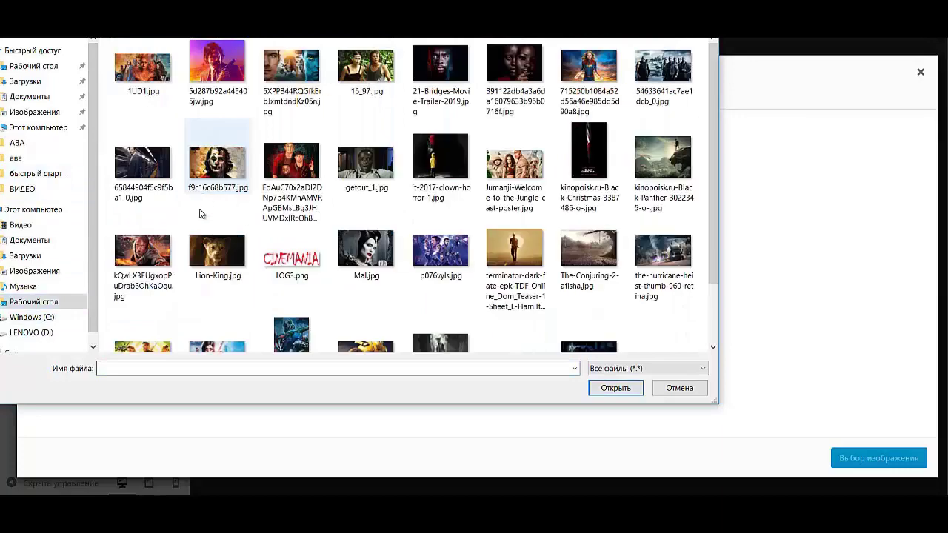
scroll(588, 262, down, 2)
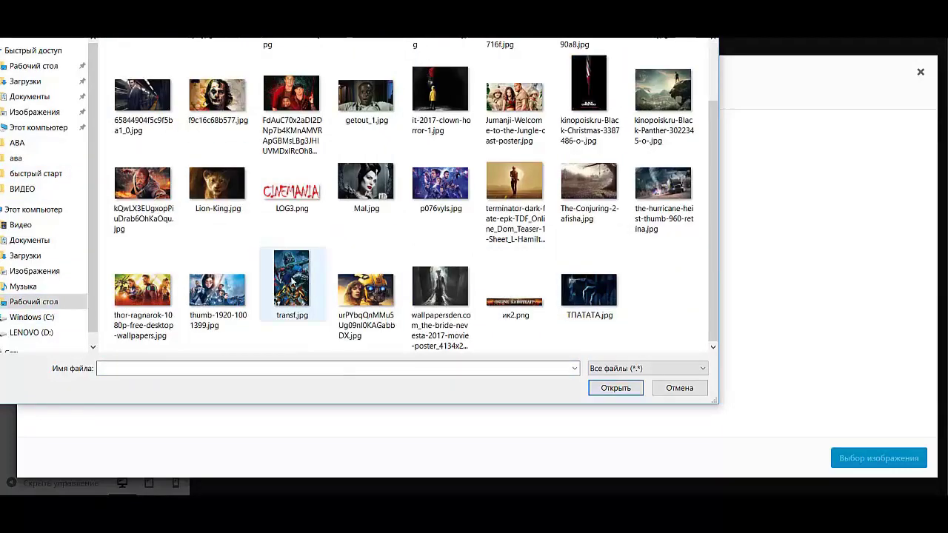
double_click(302, 282)
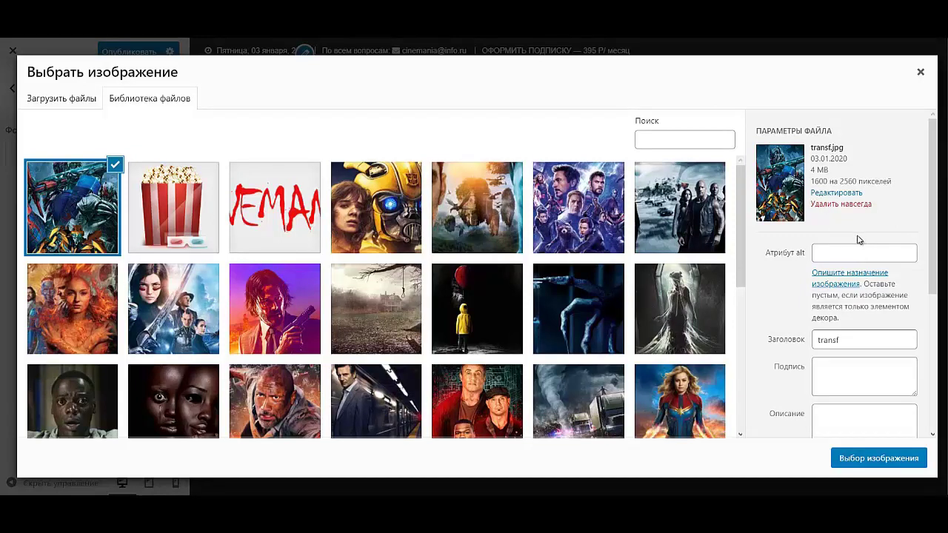
click(875, 457)
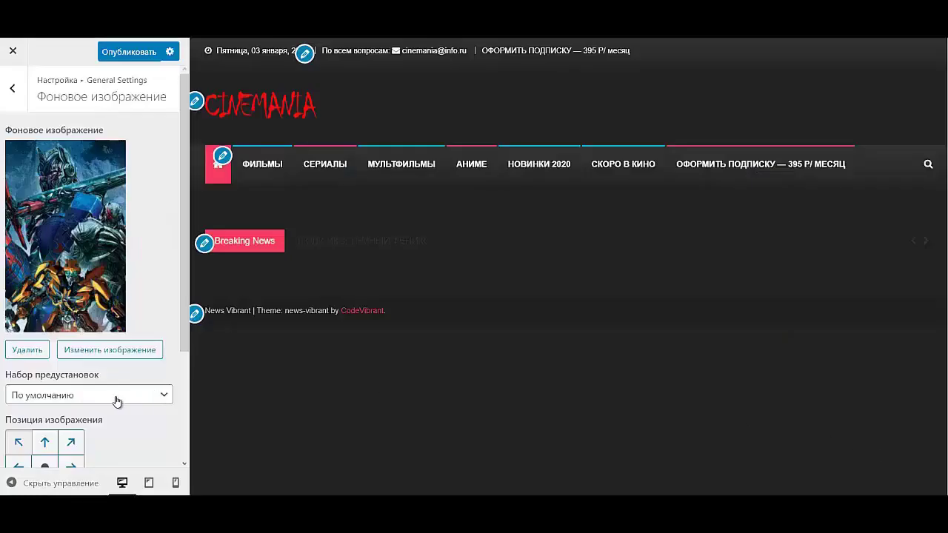
- Set the background preset to Заполнить экран after trying fit-to-screen and centring
scroll(29, 393, down, 3)
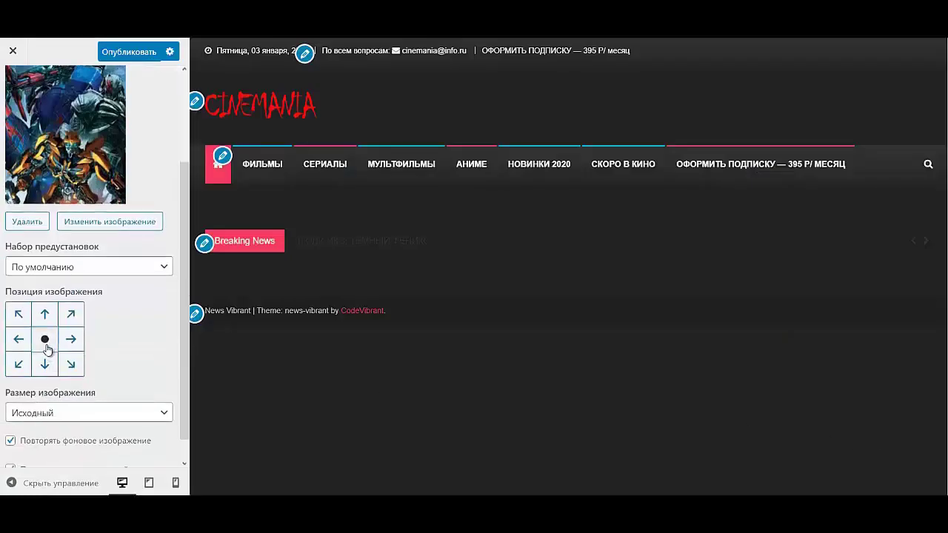
click(78, 268)
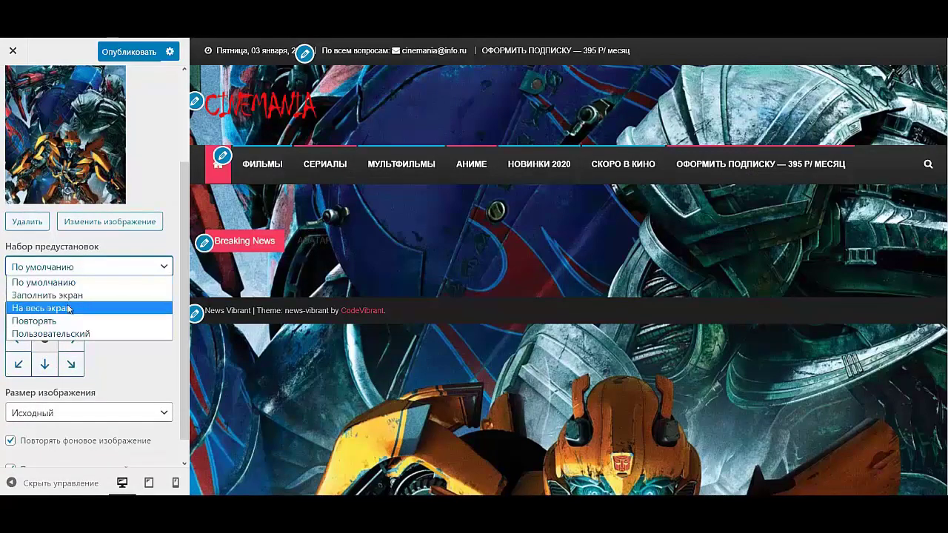
click(78, 308)
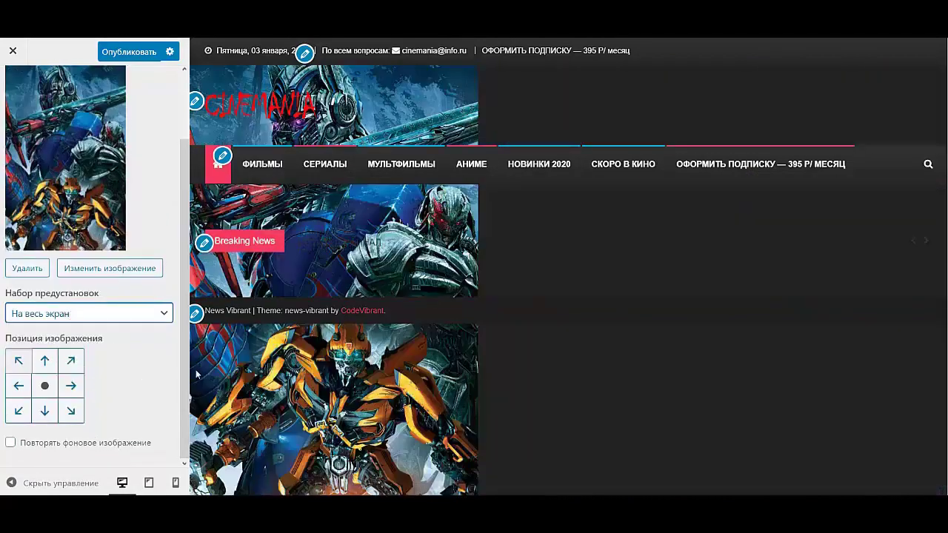
click(46, 386)
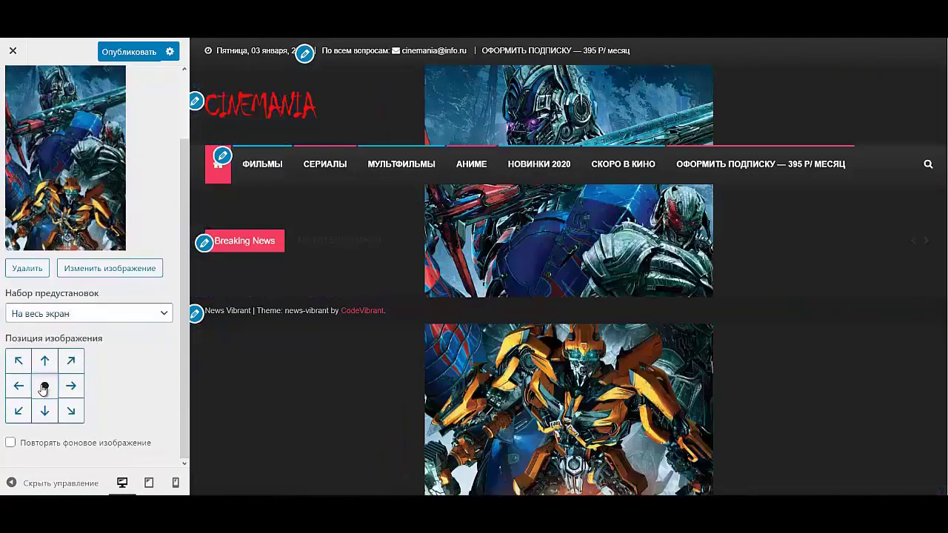
click(80, 317)
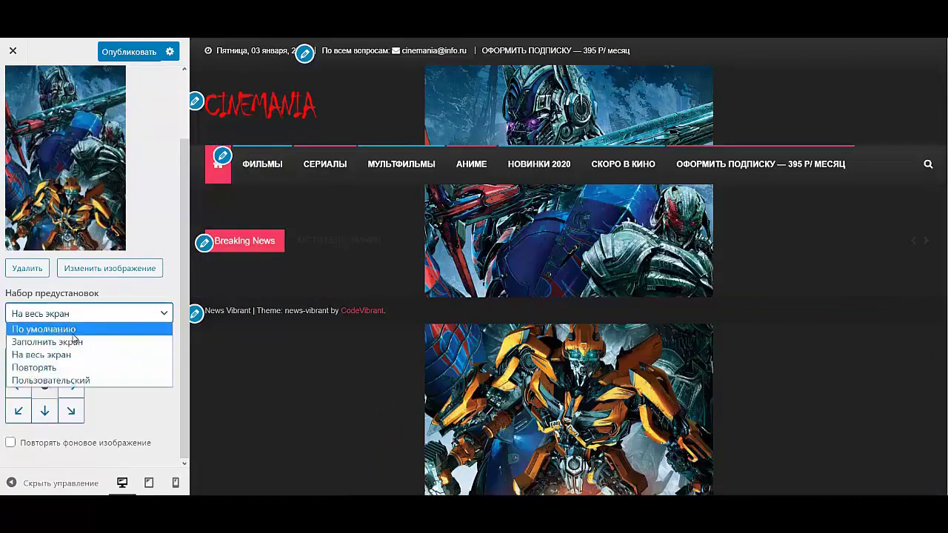
click(74, 340)
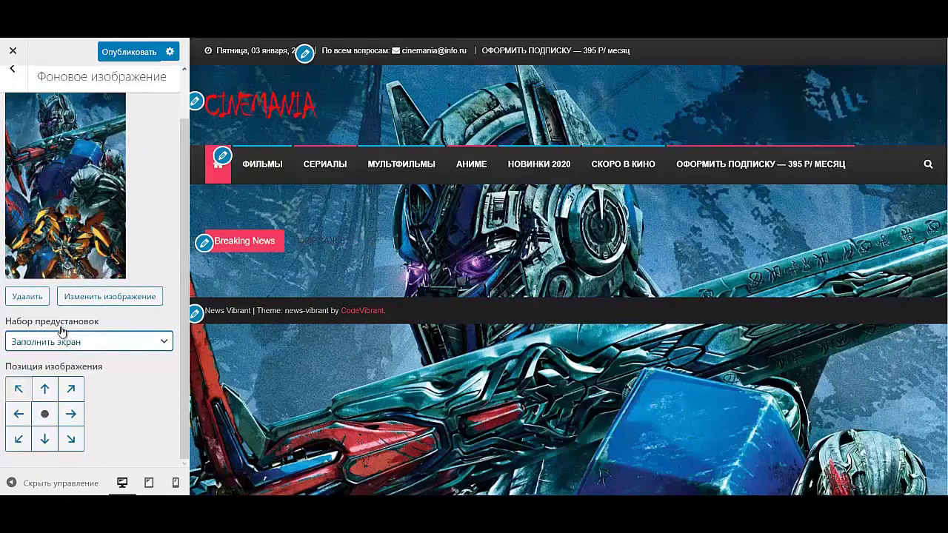
click(77, 341)
click(95, 375)
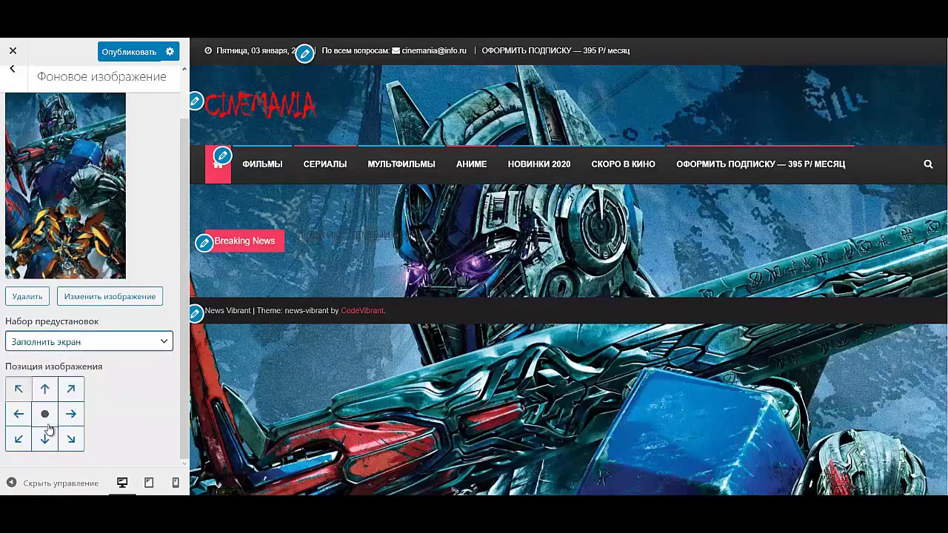
click(10, 71)
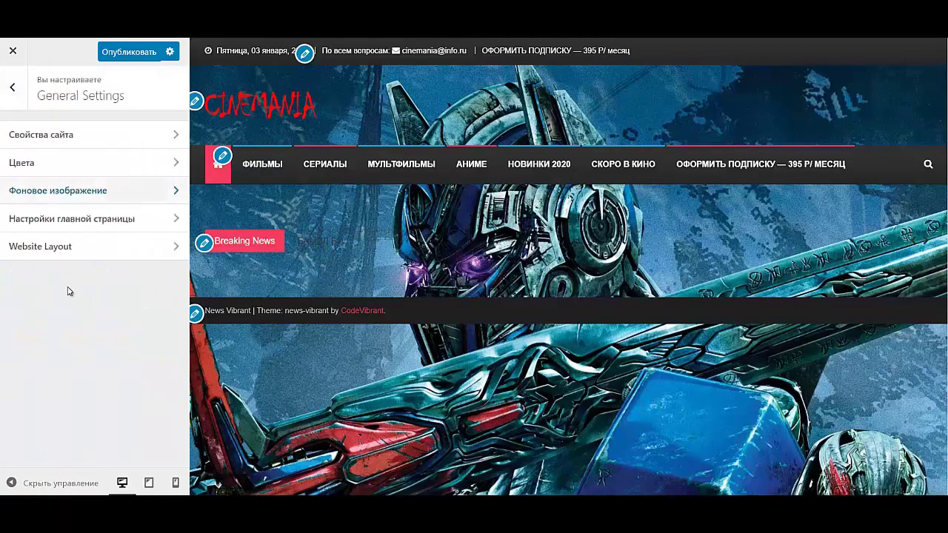
- Switch the Cinemania website layout from FullWidth to Boxed Layout
click(79, 225)
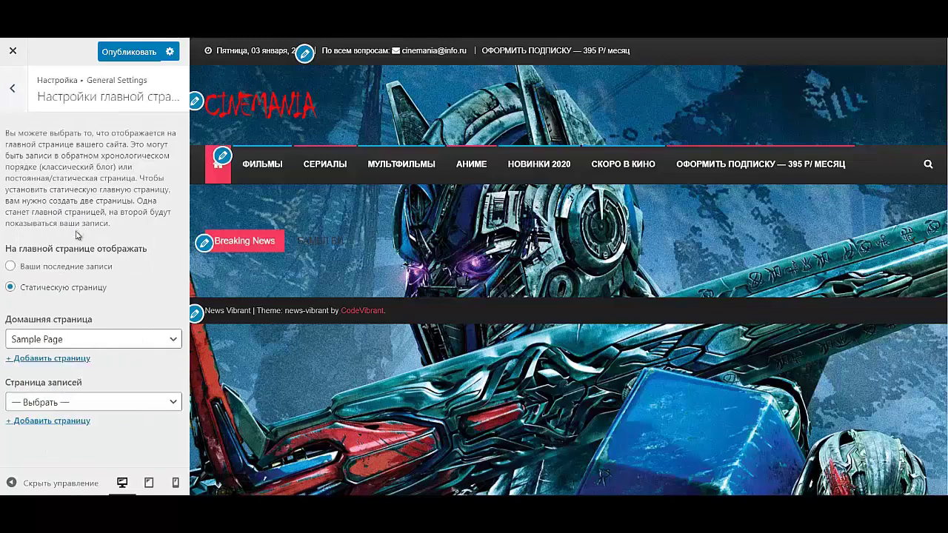
click(6, 80)
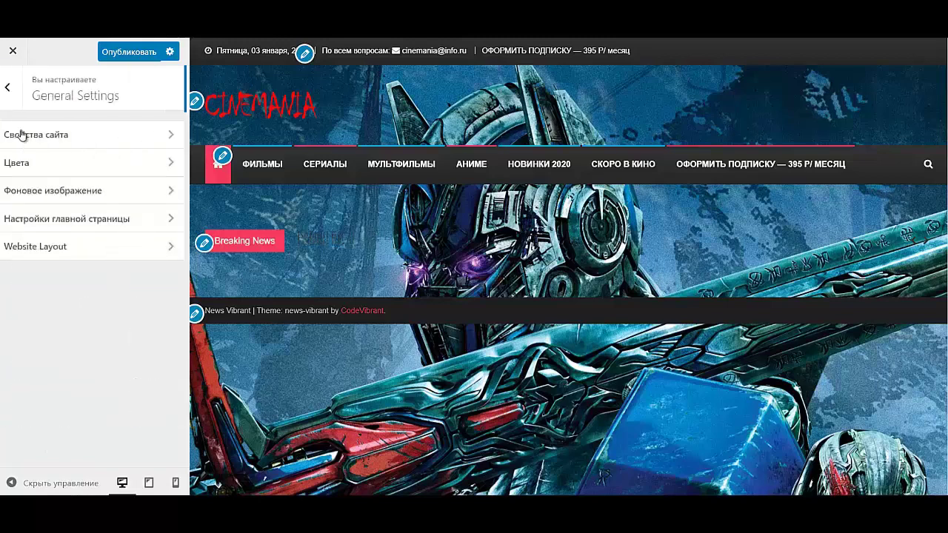
click(80, 257)
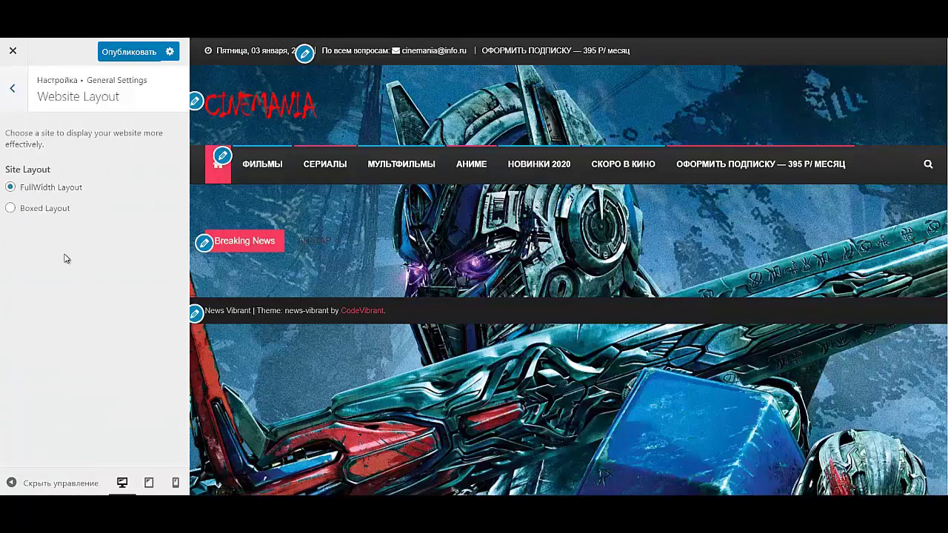
click(33, 214)
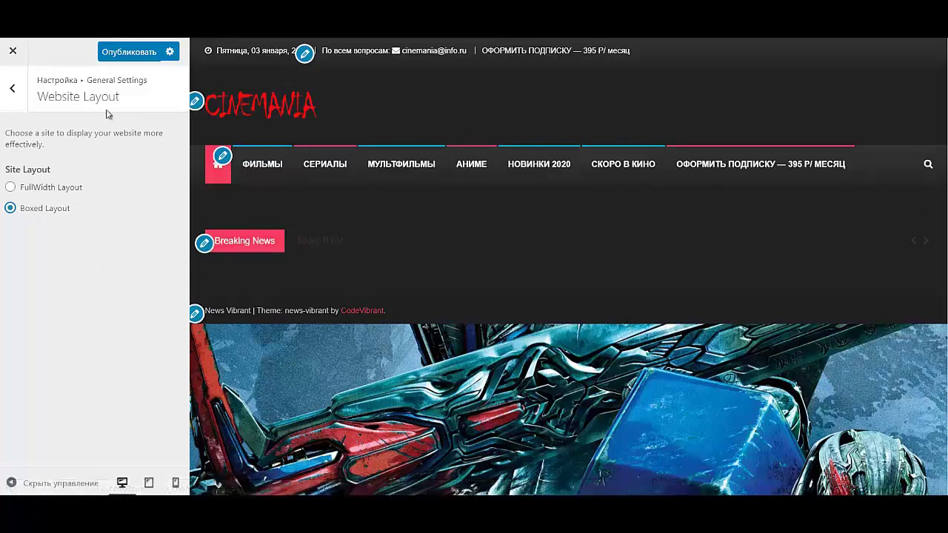
click(15, 90)
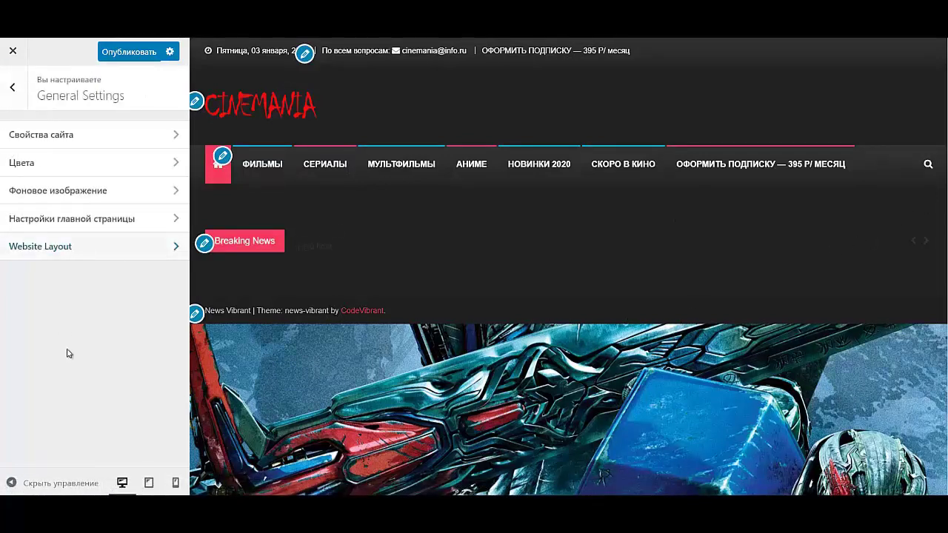
click(14, 93)
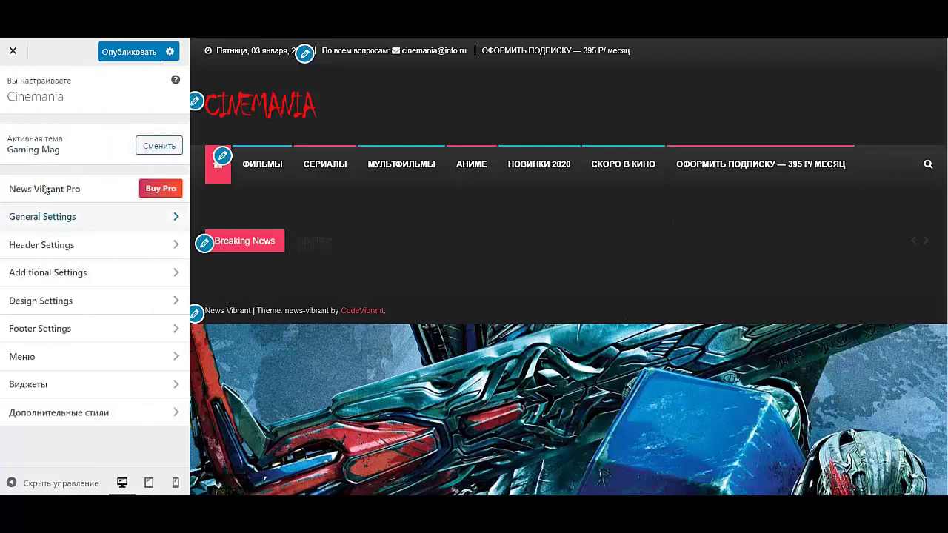
- Set Featured Posts in the header's Top Header Section to HIDE
click(69, 254)
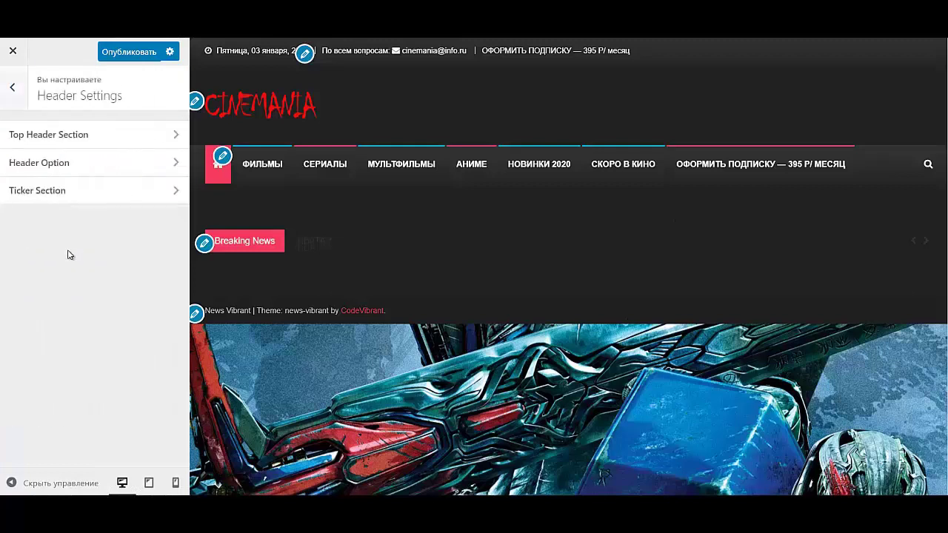
click(105, 140)
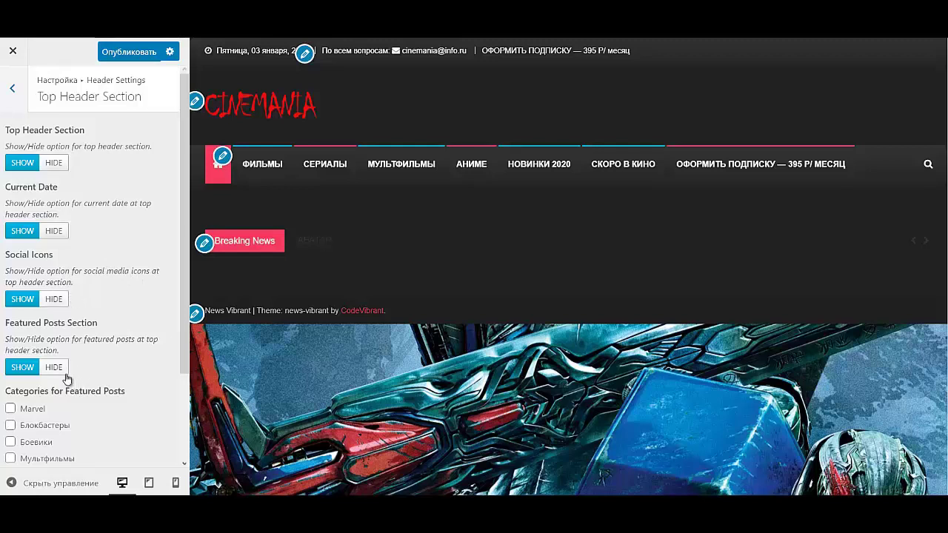
scroll(58, 357, down, 2)
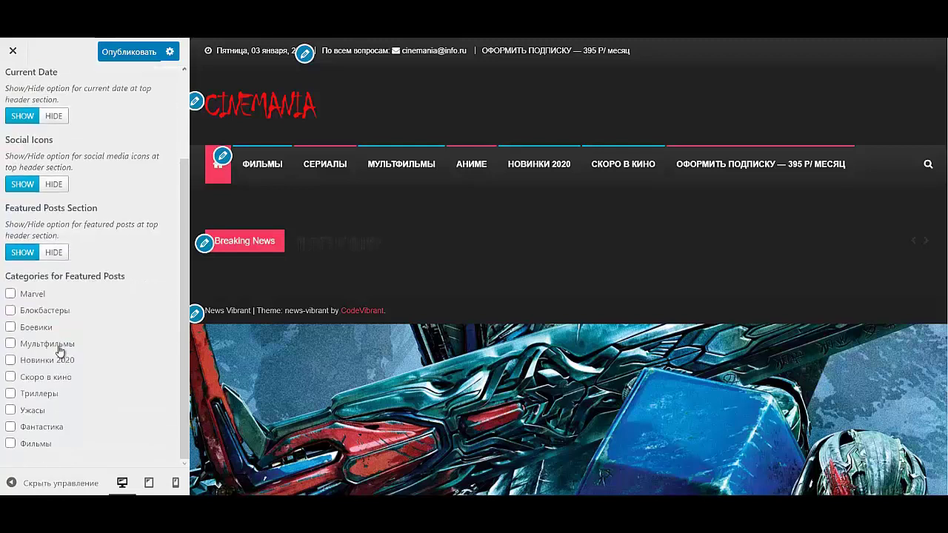
click(52, 254)
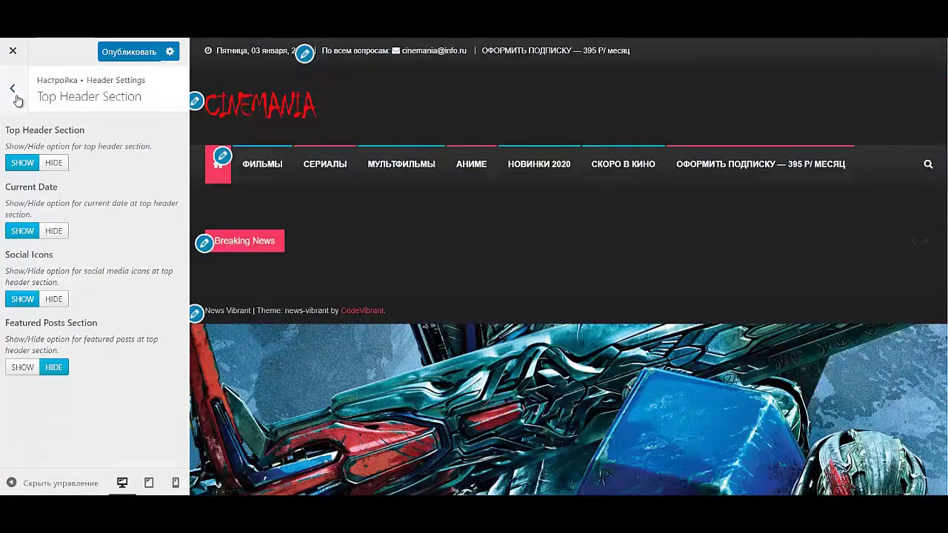
click(13, 91)
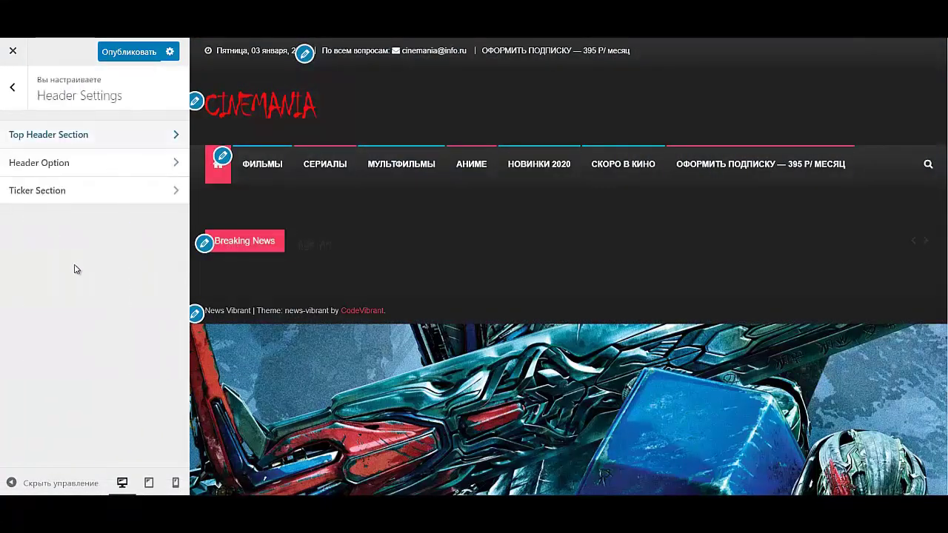
- Change the news ticker caption from Breaking News to НОВИНКИ КИНО
click(65, 169)
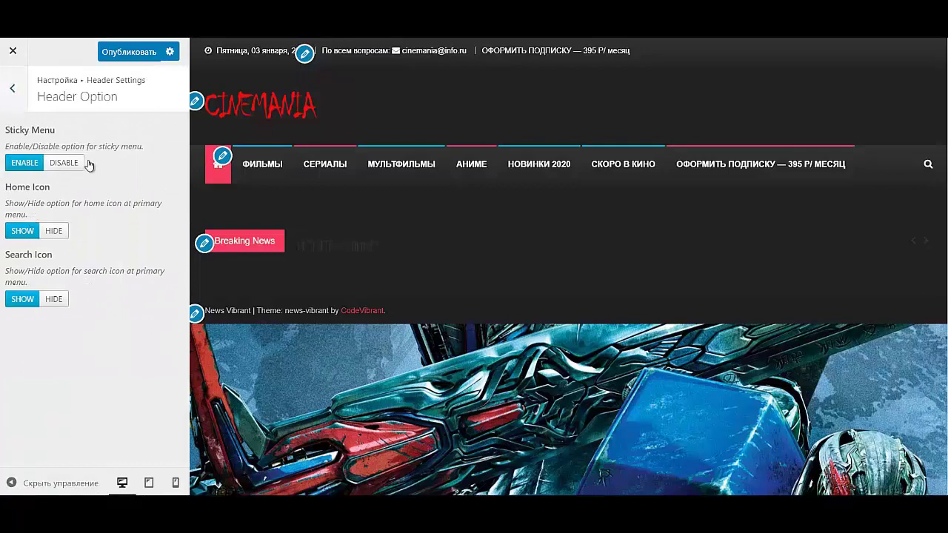
click(11, 95)
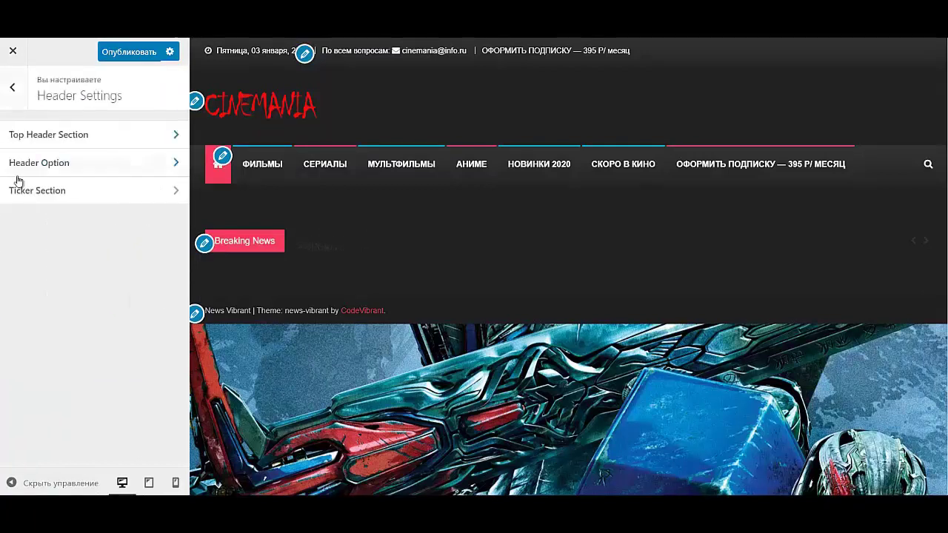
click(33, 192)
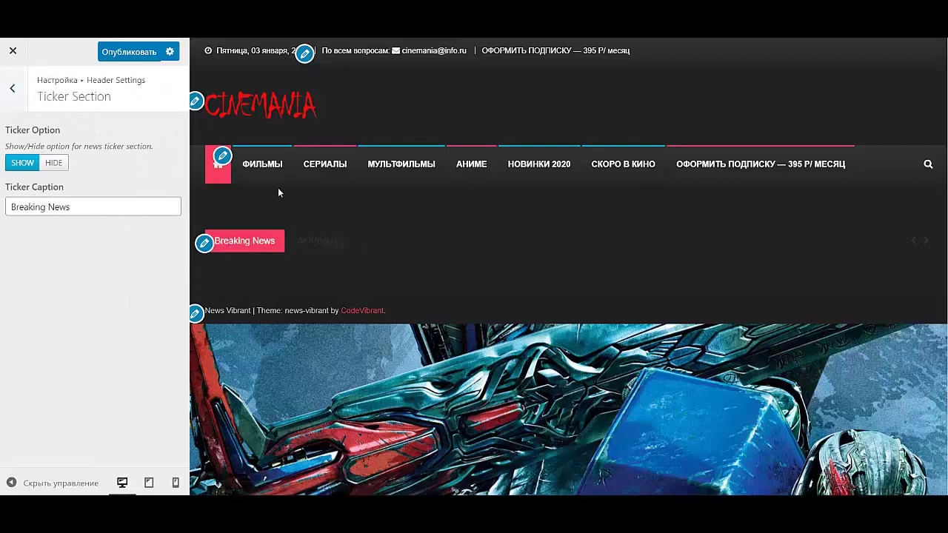
triple_click(92, 206)
text(Н)
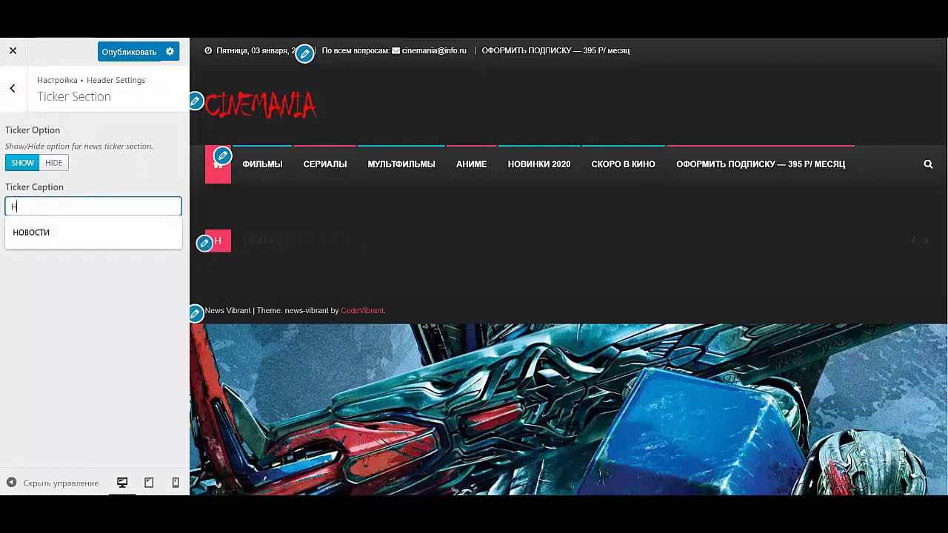
text(ОВИНКИ)
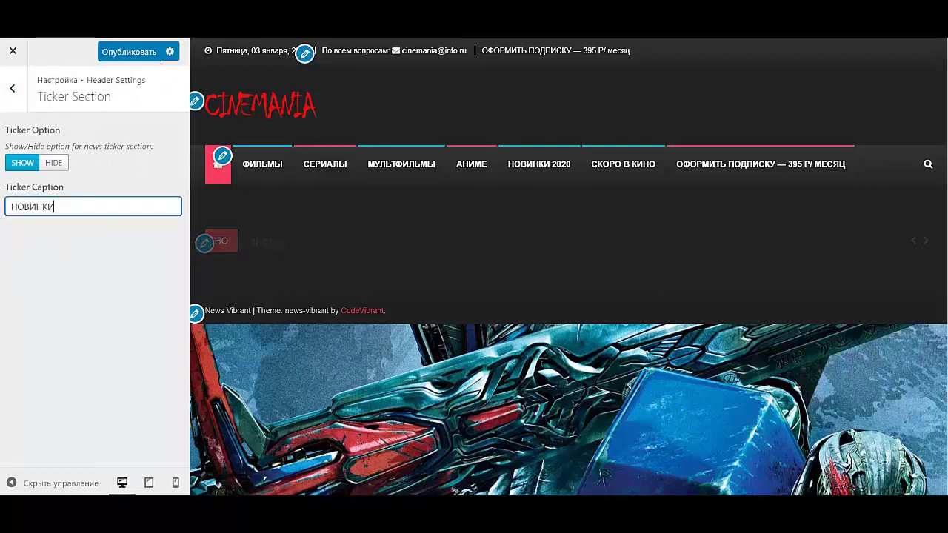
text( КИНО)
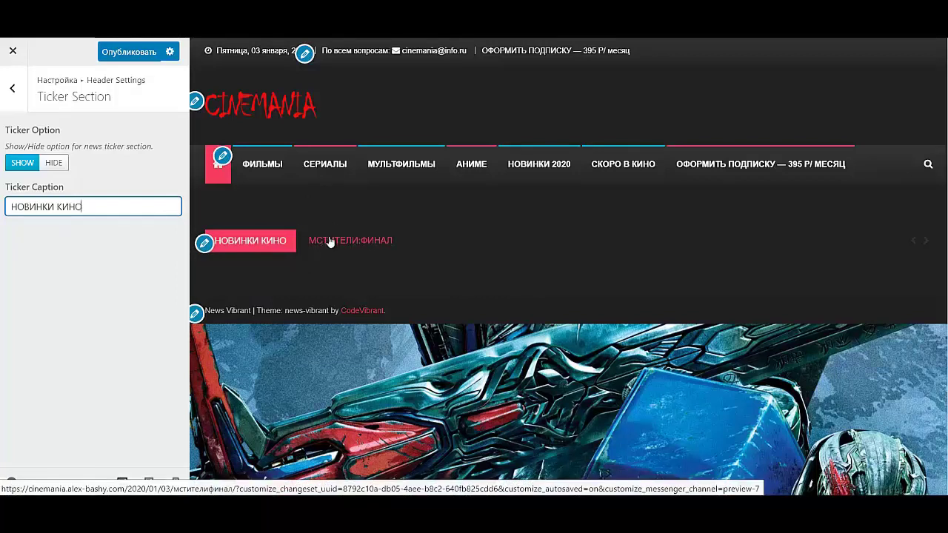
click(10, 99)
click(13, 90)
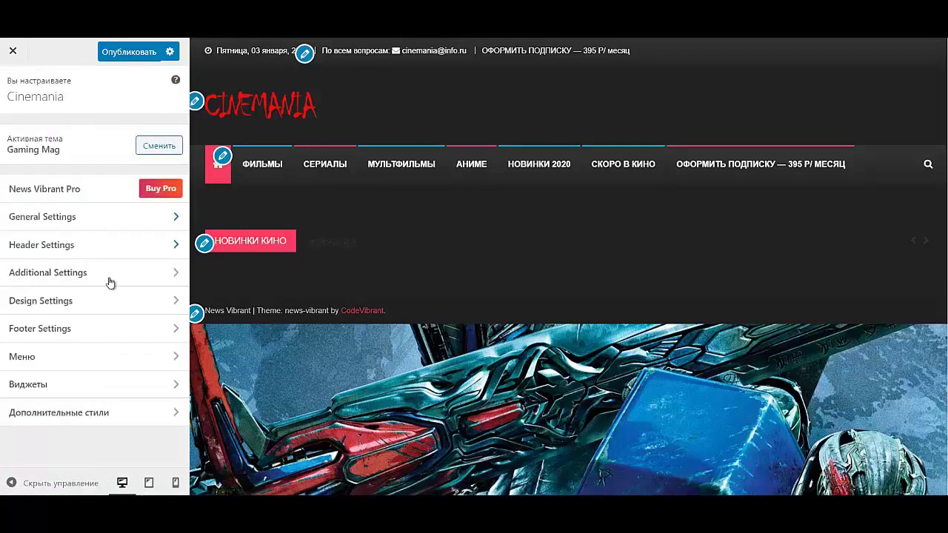
click(83, 275)
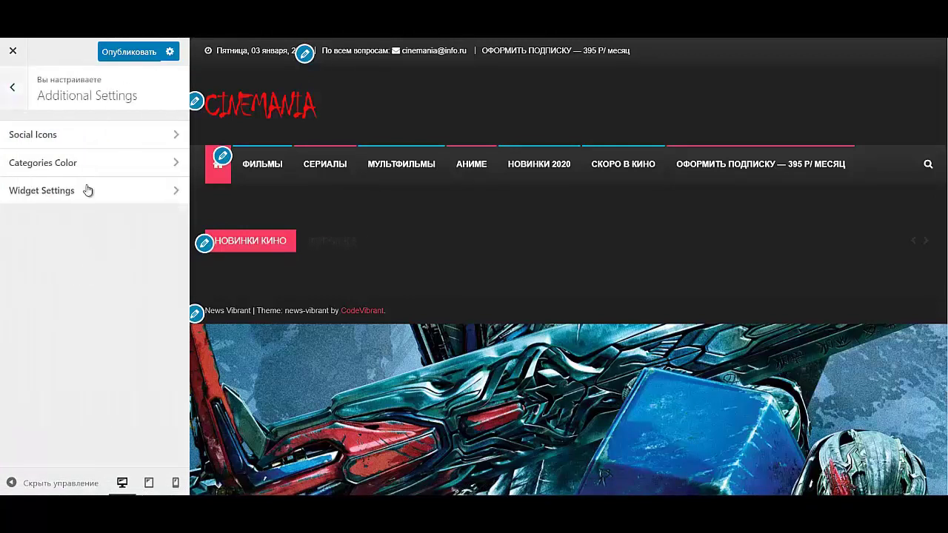
click(74, 136)
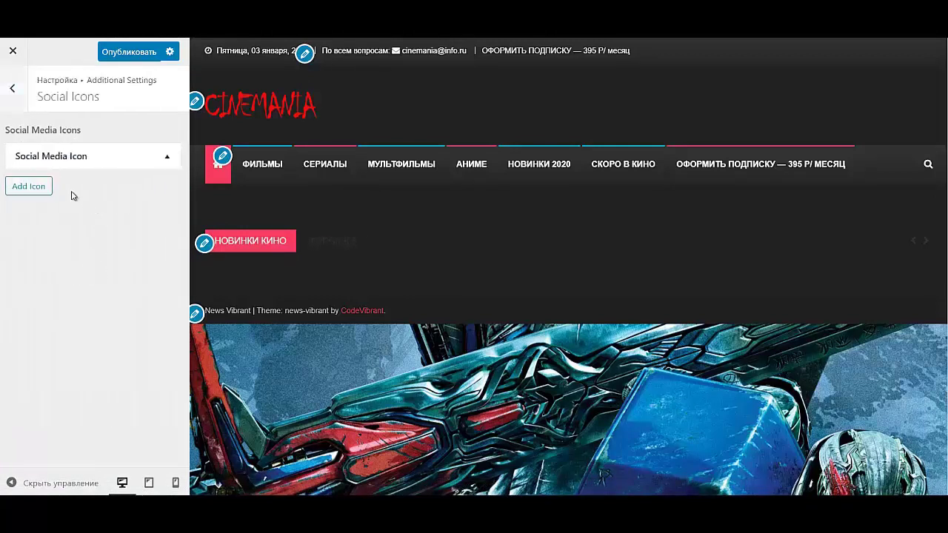
click(168, 158)
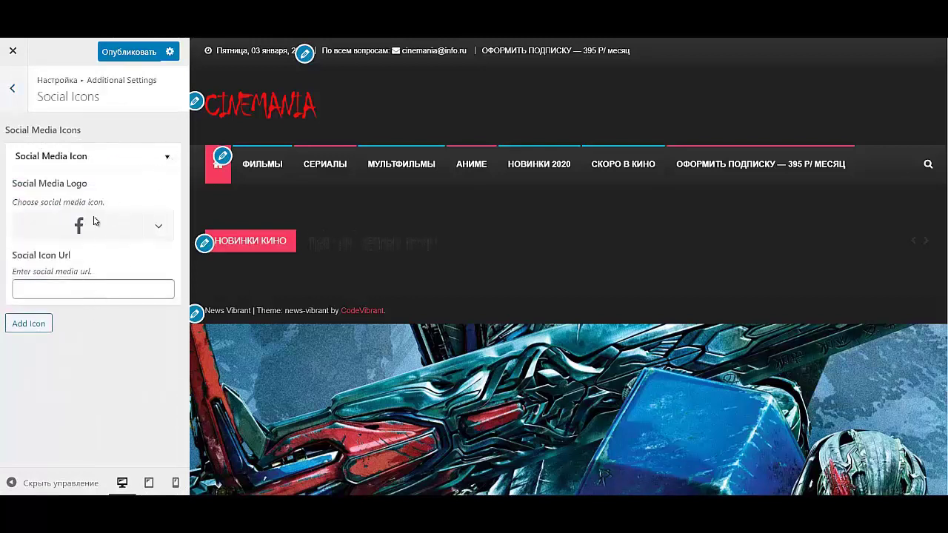
click(158, 228)
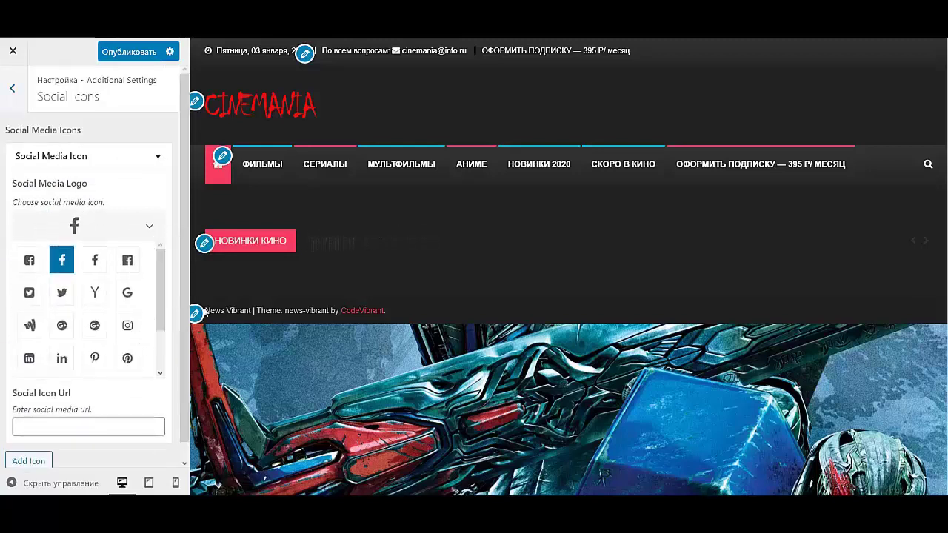
scroll(99, 347, down, 2)
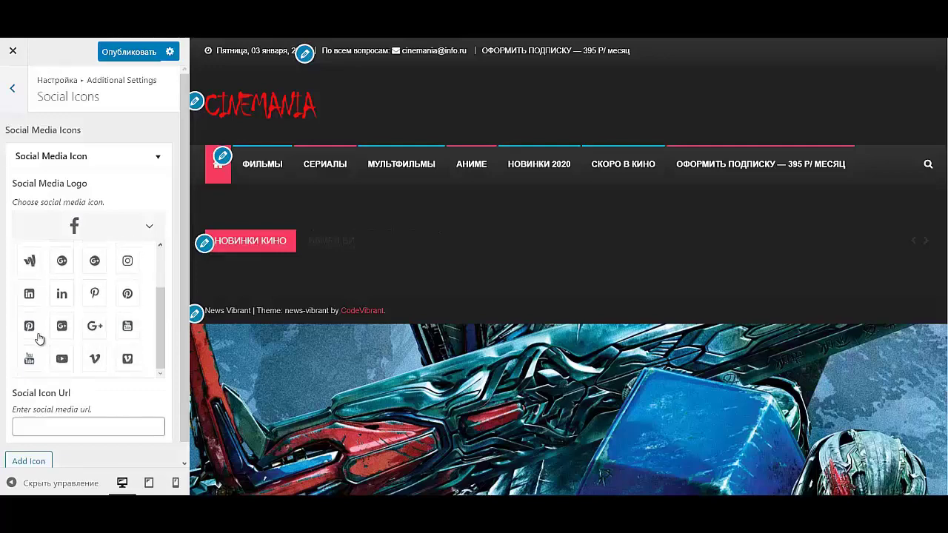
click(60, 359)
click(87, 416)
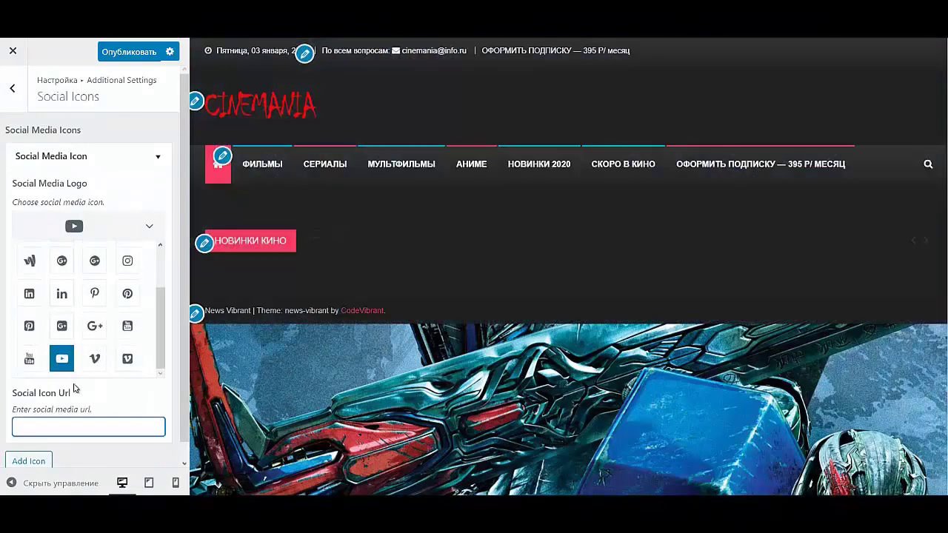
text(https://www.youtube.com)
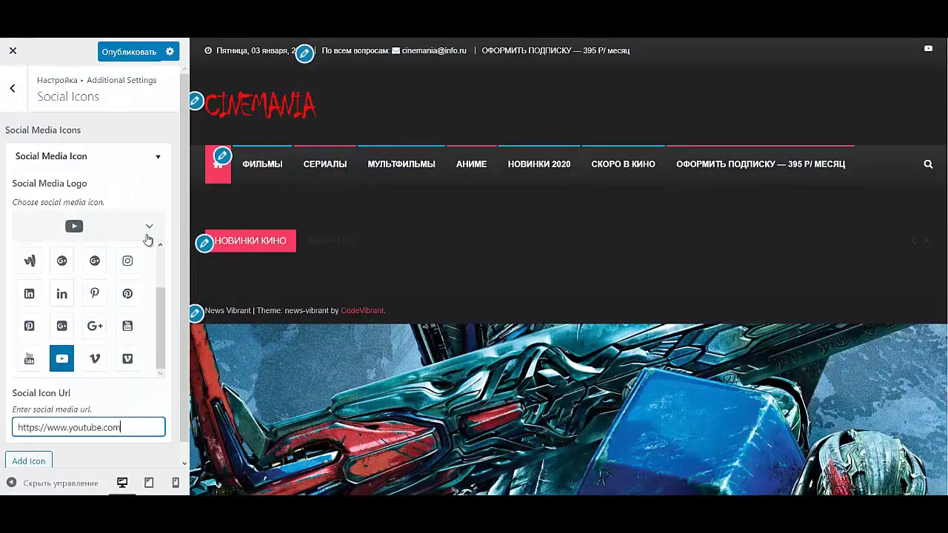
click(151, 231)
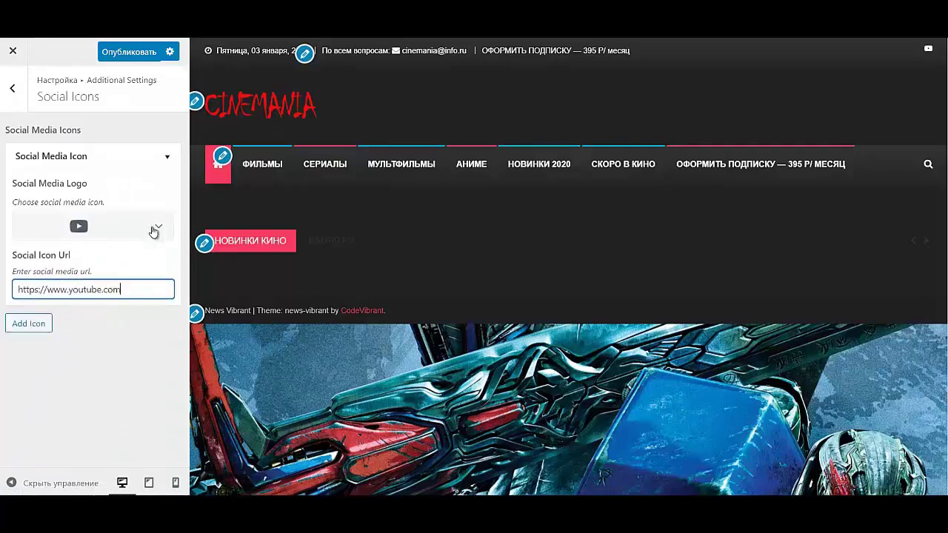
click(30, 328)
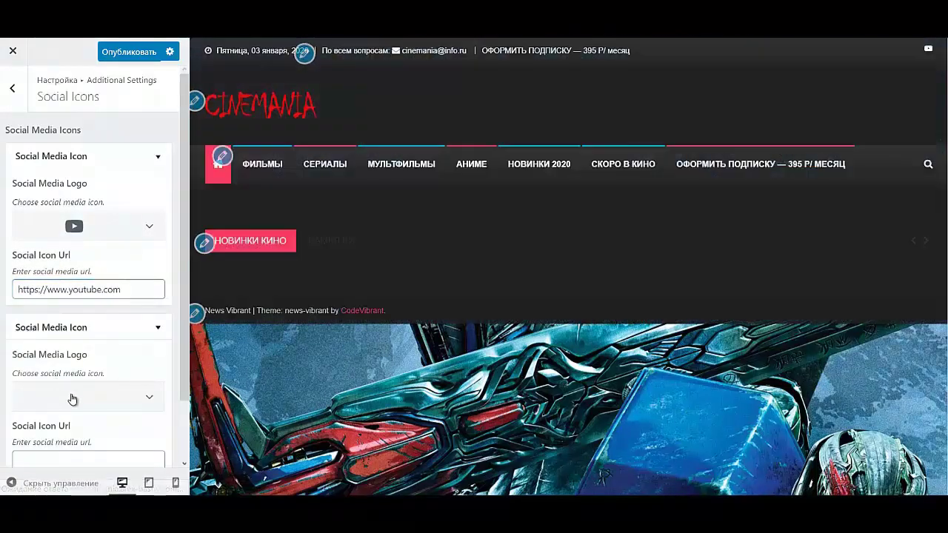
click(69, 396)
scroll(114, 290, down, 3)
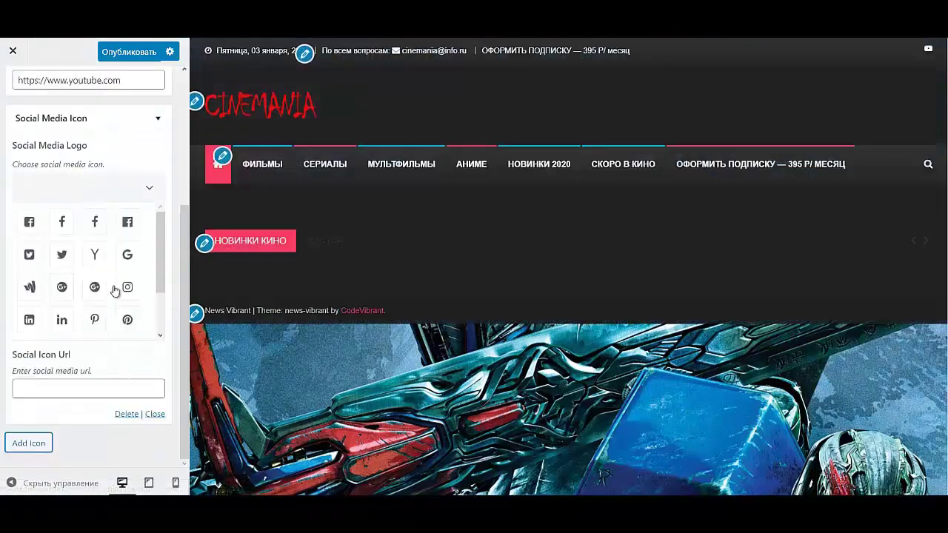
scroll(115, 289, up, 1)
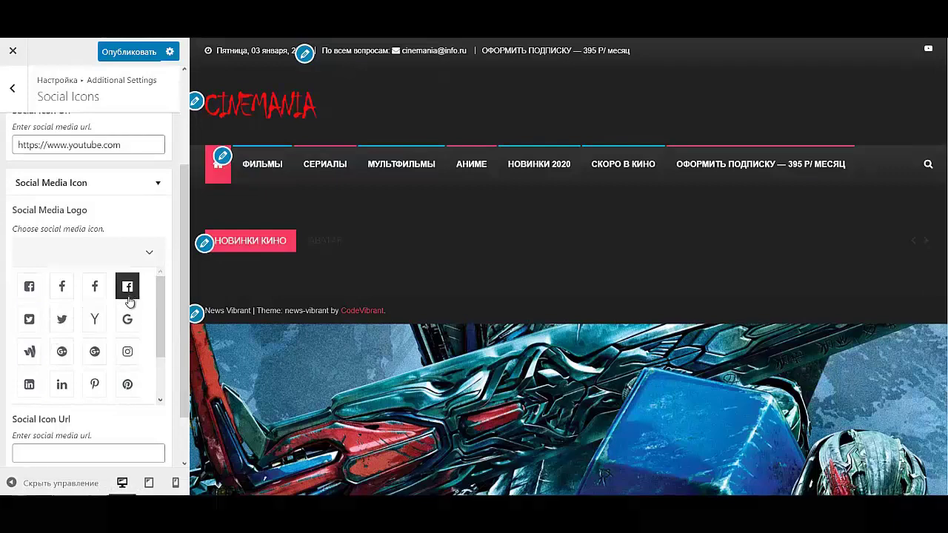
scroll(129, 300, up, 2)
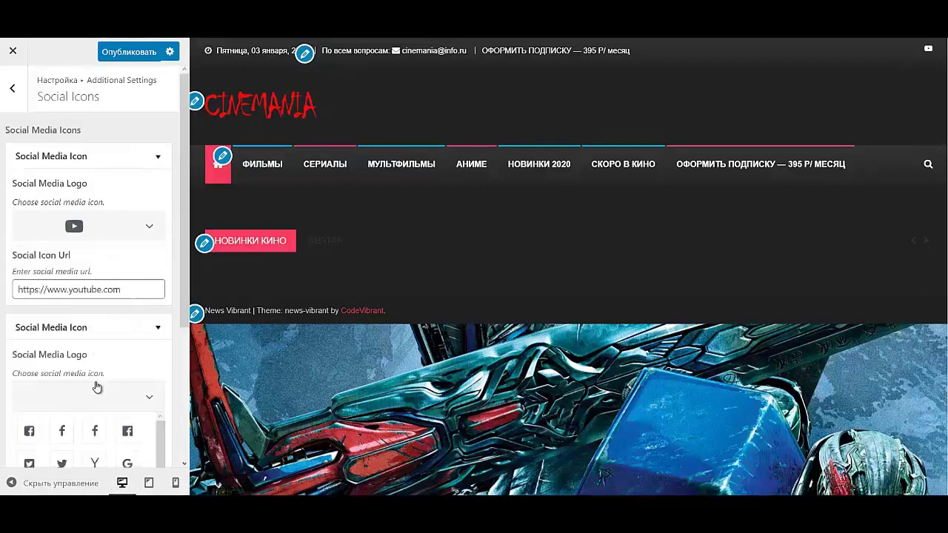
scroll(93, 383, down, 3)
click(104, 405)
text(https://www.youtube.com)
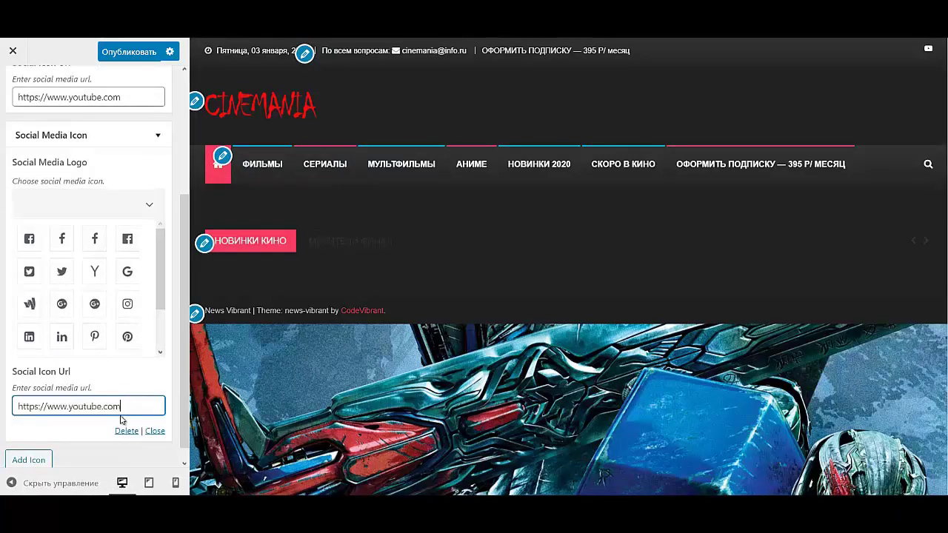
click(146, 211)
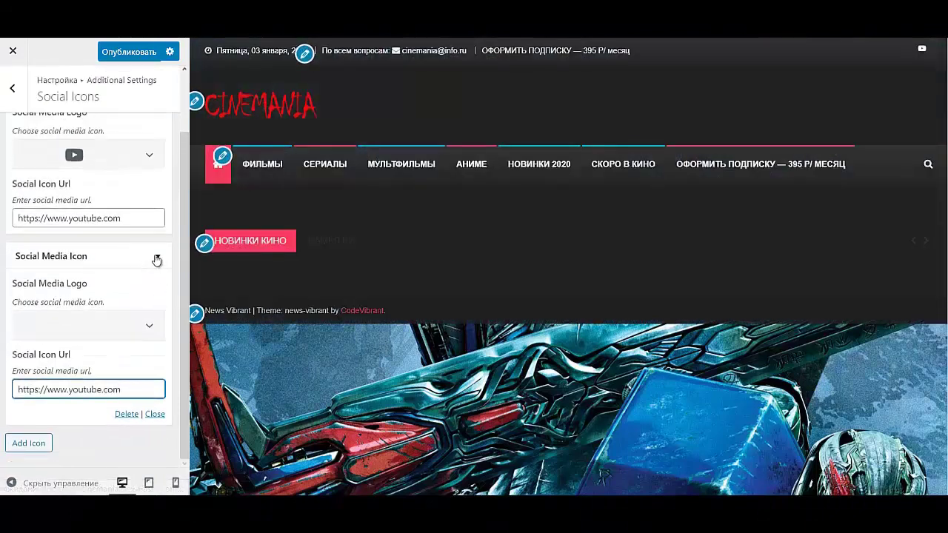
- Give the second social icon the Facebook logo and collapse the entries
click(157, 259)
click(161, 161)
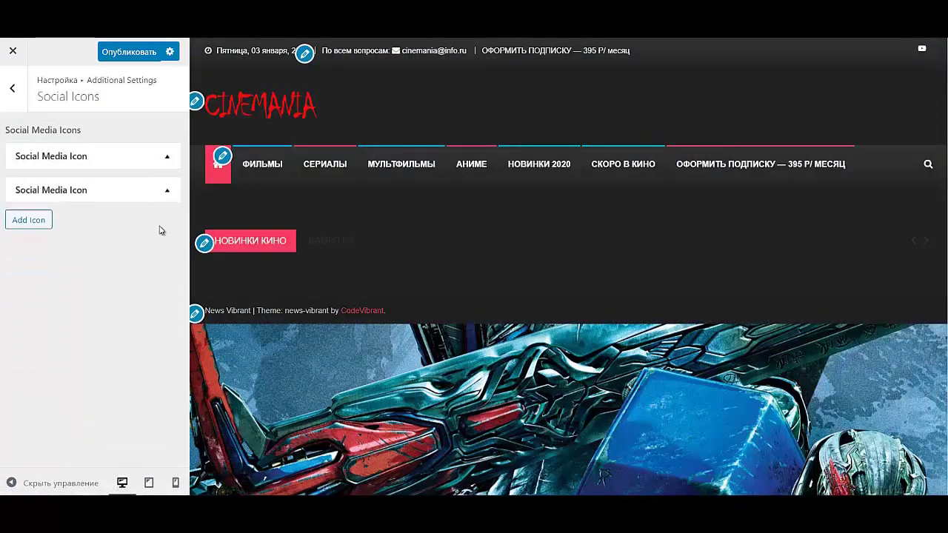
click(165, 195)
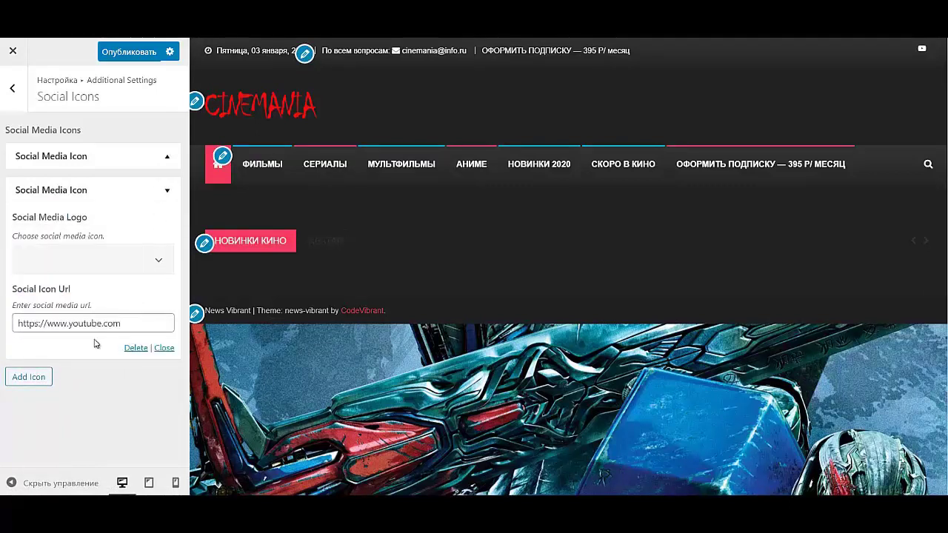
click(159, 260)
click(127, 293)
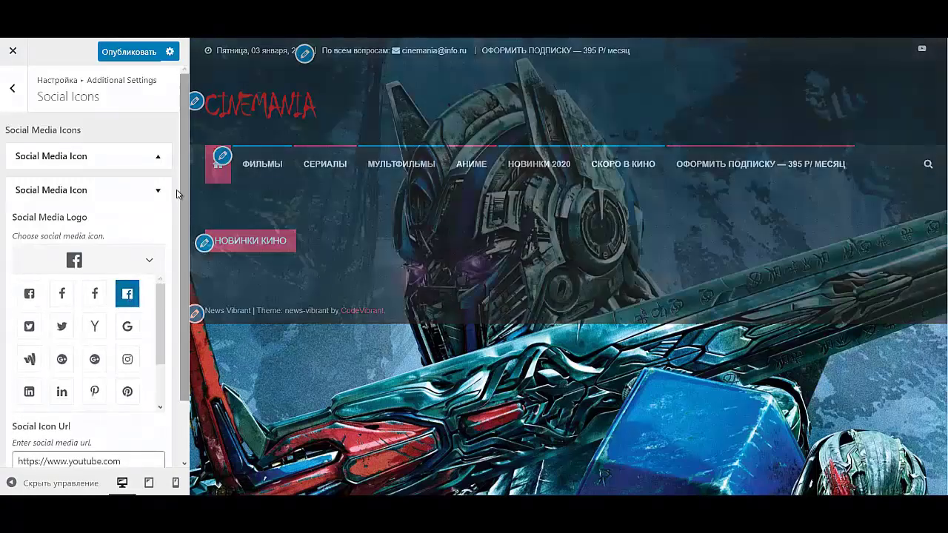
click(165, 194)
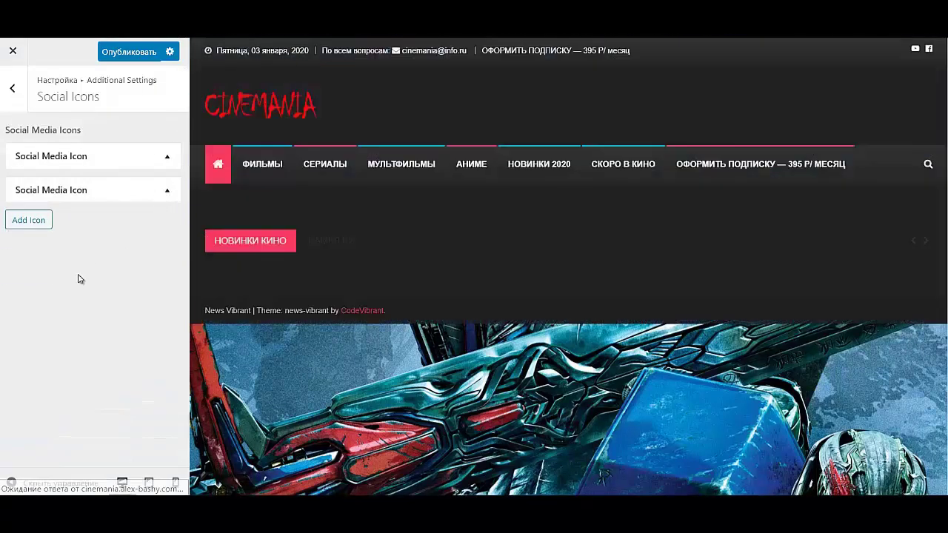
click(37, 223)
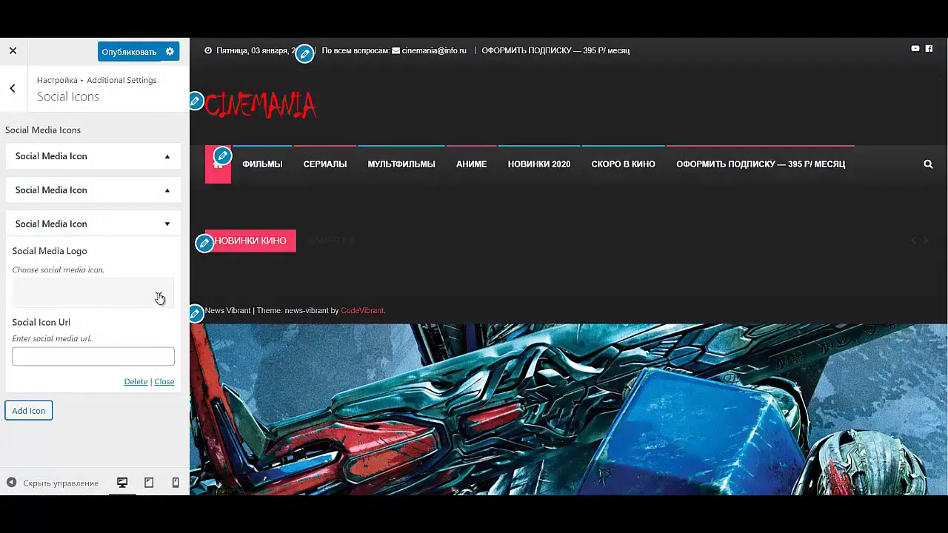
click(158, 296)
scroll(122, 368, down, 2)
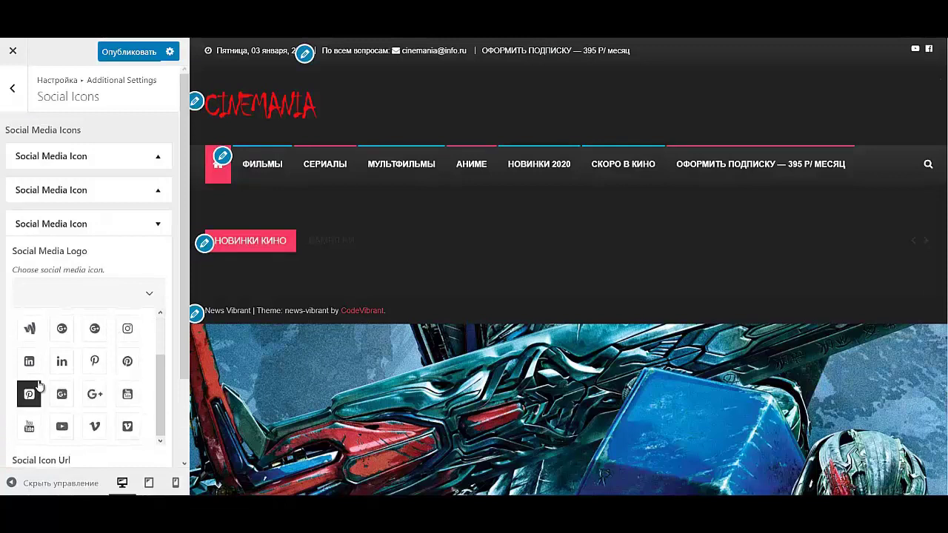
click(94, 394)
scroll(89, 393, down, 1)
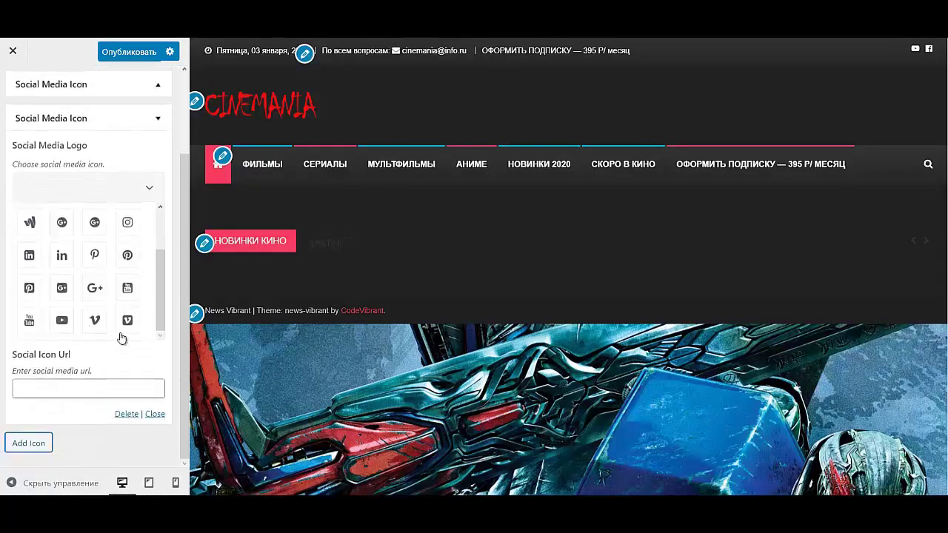
scroll(127, 315, up, 2)
right_click(129, 301)
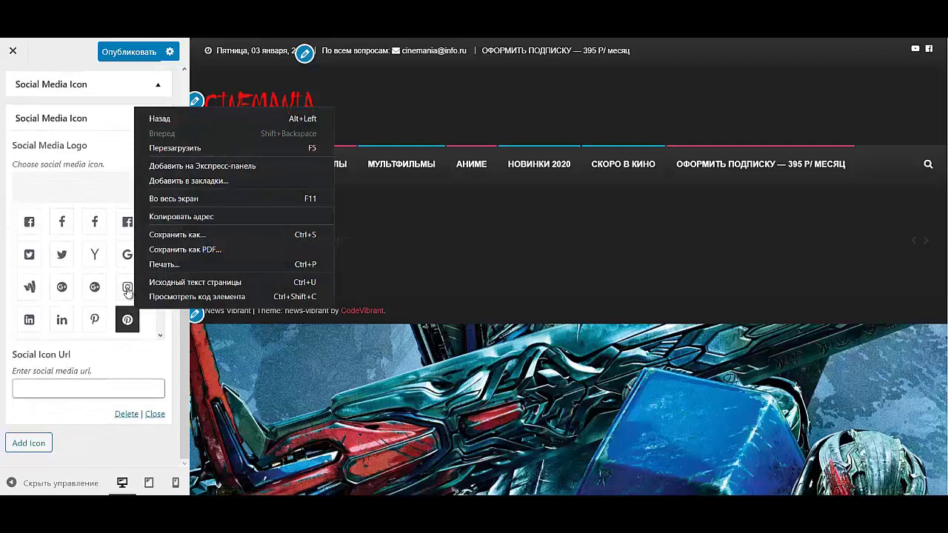
scroll(127, 291, up, 2)
click(128, 392)
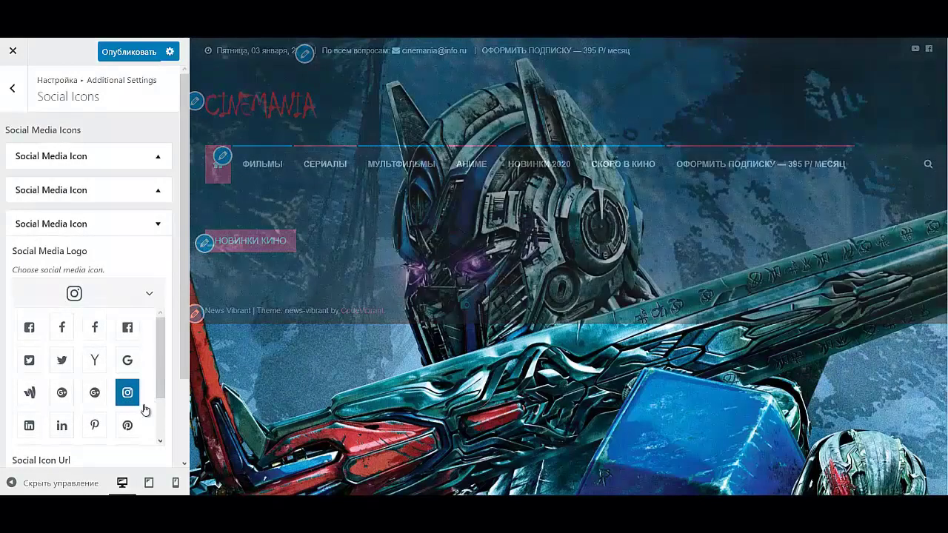
click(156, 300)
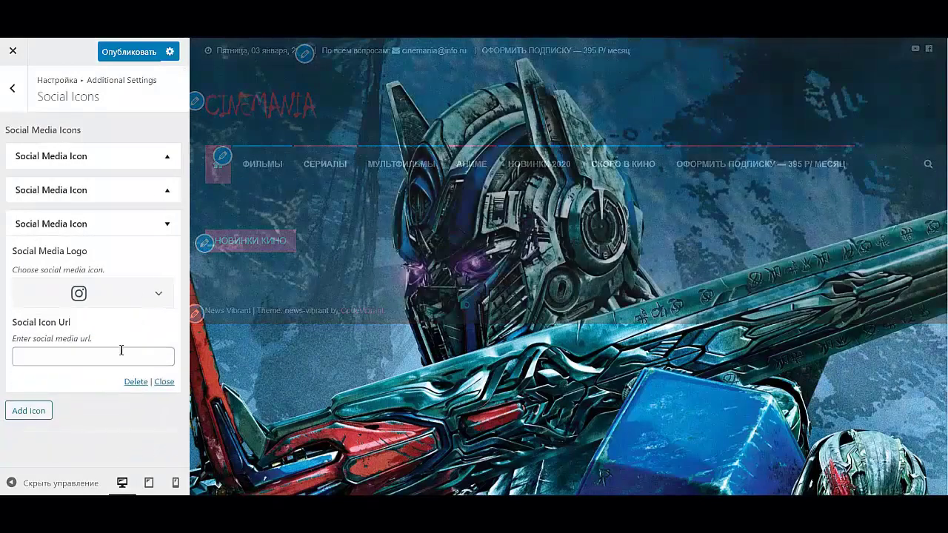
click(116, 358)
text(https://www.youtube.com)
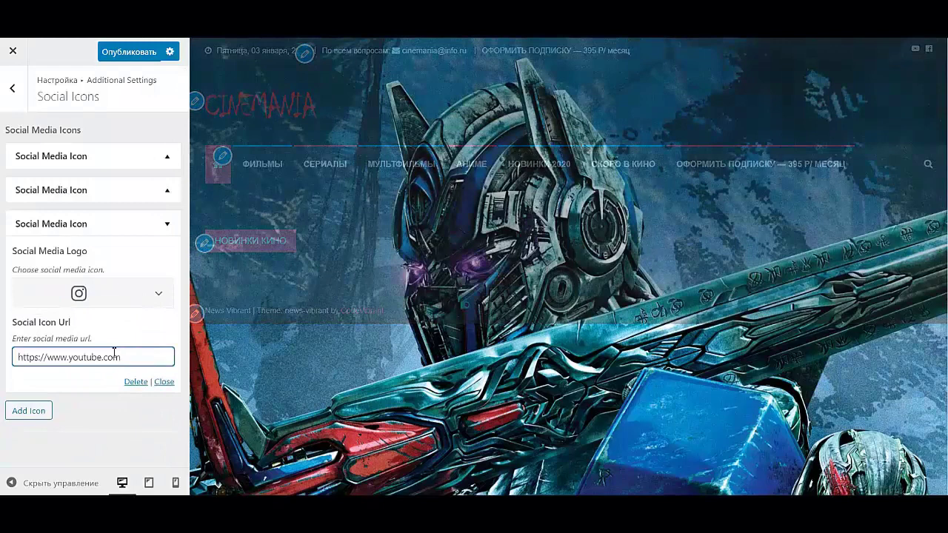
click(170, 227)
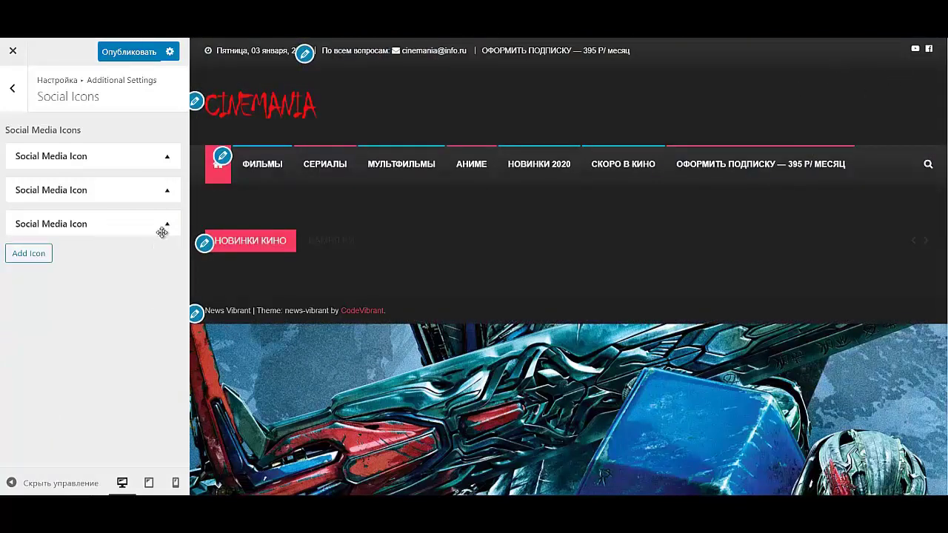
- Confirm the third icon's logo is Instagram and publish the Customizer changes
click(166, 223)
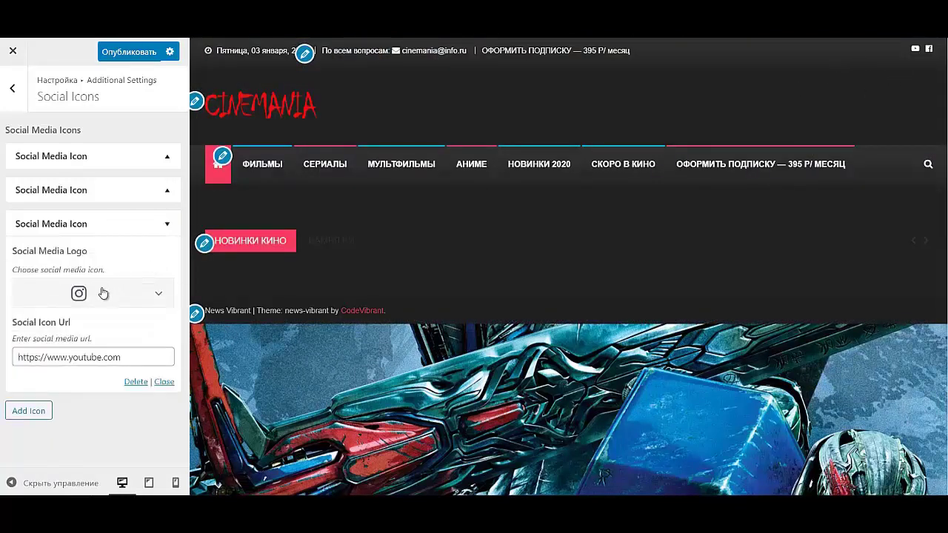
click(157, 296)
scroll(115, 409, down, 1)
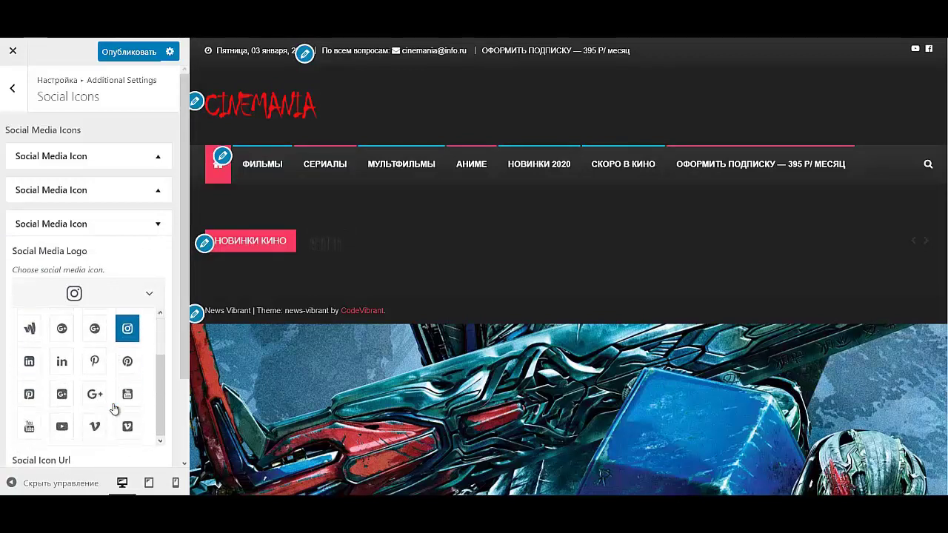
scroll(111, 402, up, 2)
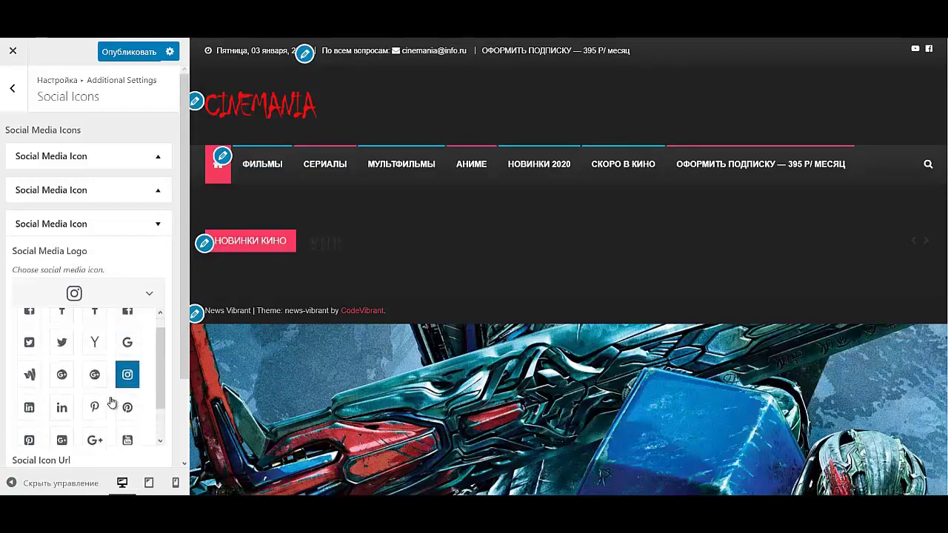
scroll(111, 402, up, 1)
click(95, 395)
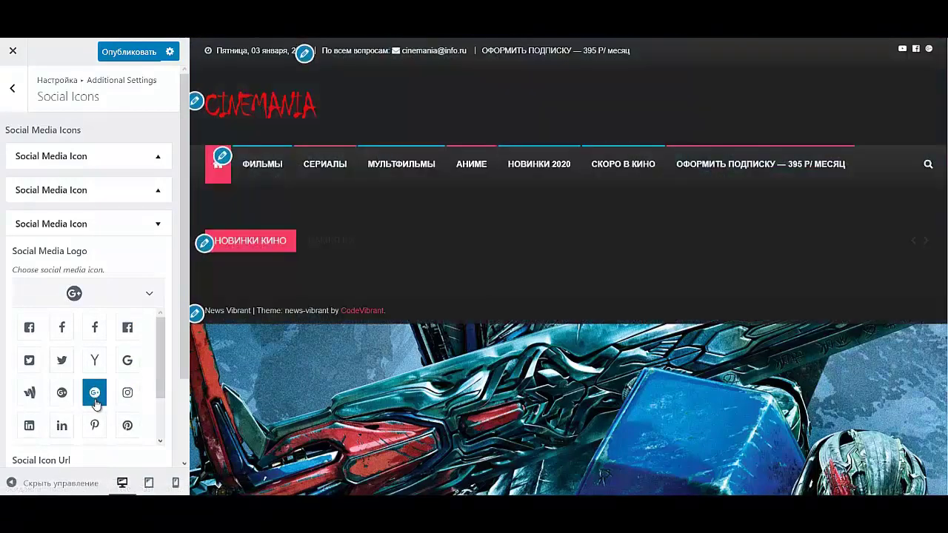
click(126, 394)
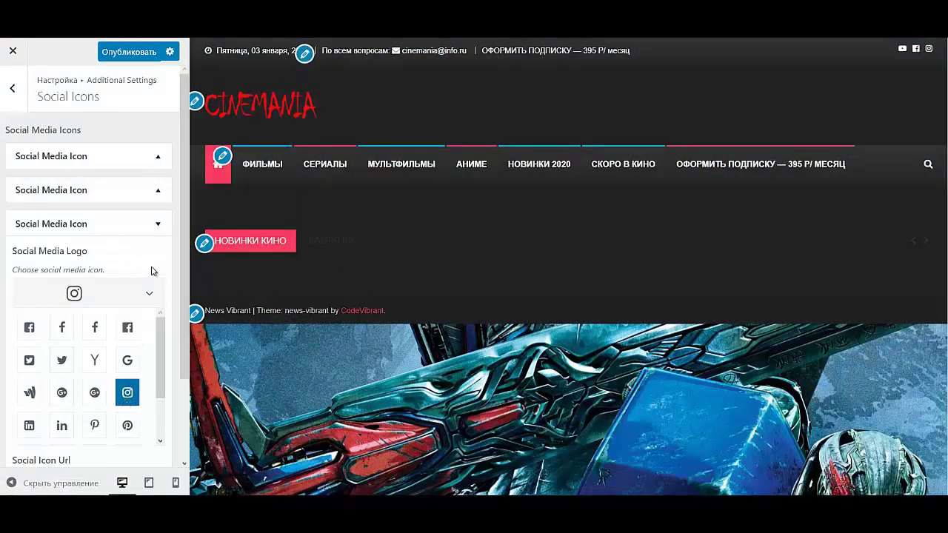
click(160, 225)
click(129, 51)
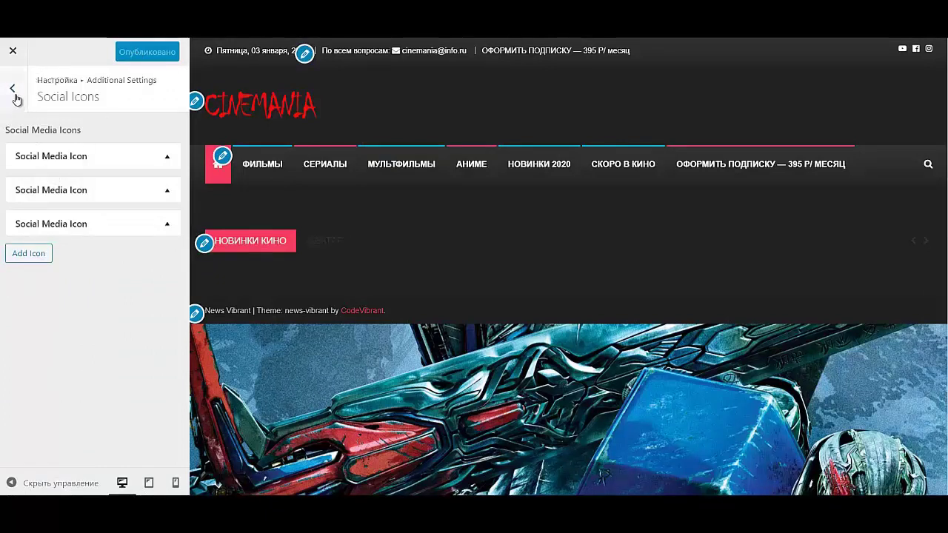
- Open Categories Color under Additional Settings to see Marvel, Блокбастеры, Боевики and the other categories
click(12, 89)
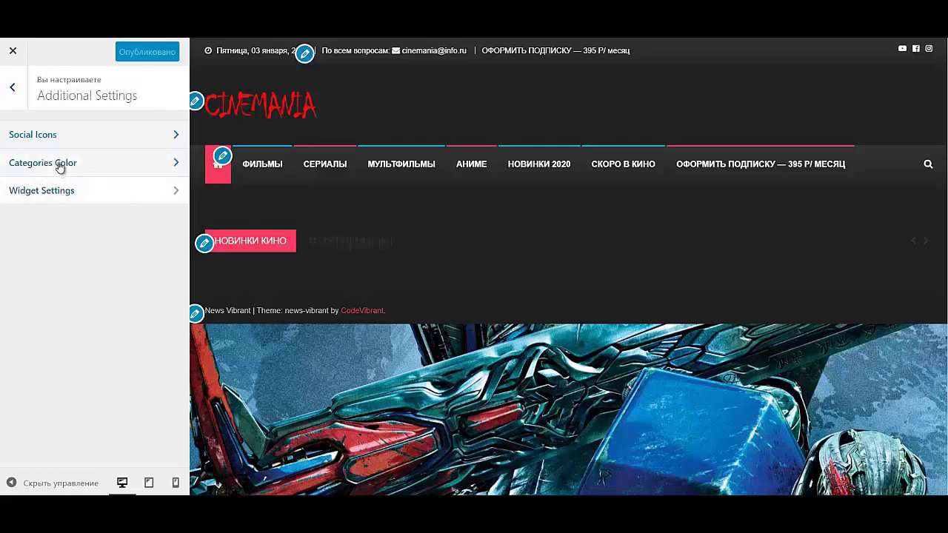
click(60, 164)
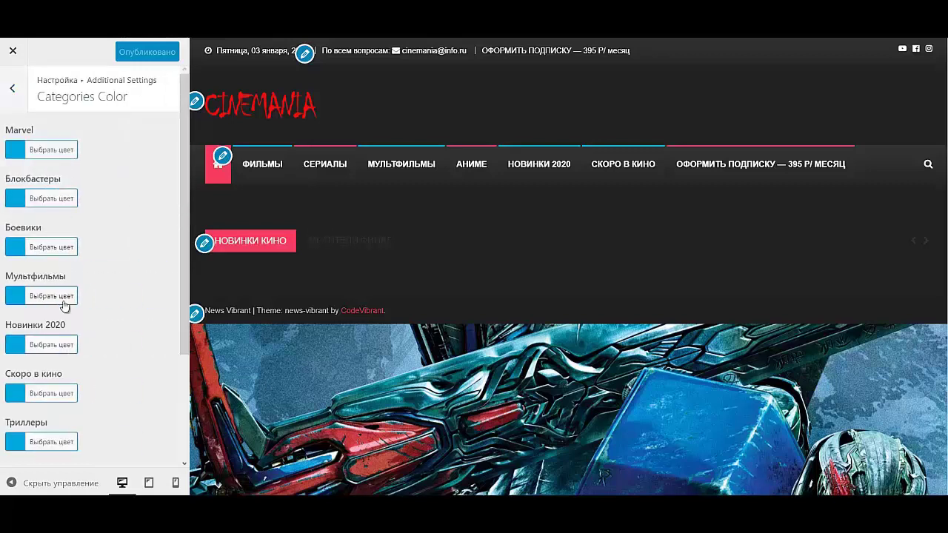
scroll(60, 370, down, 3)
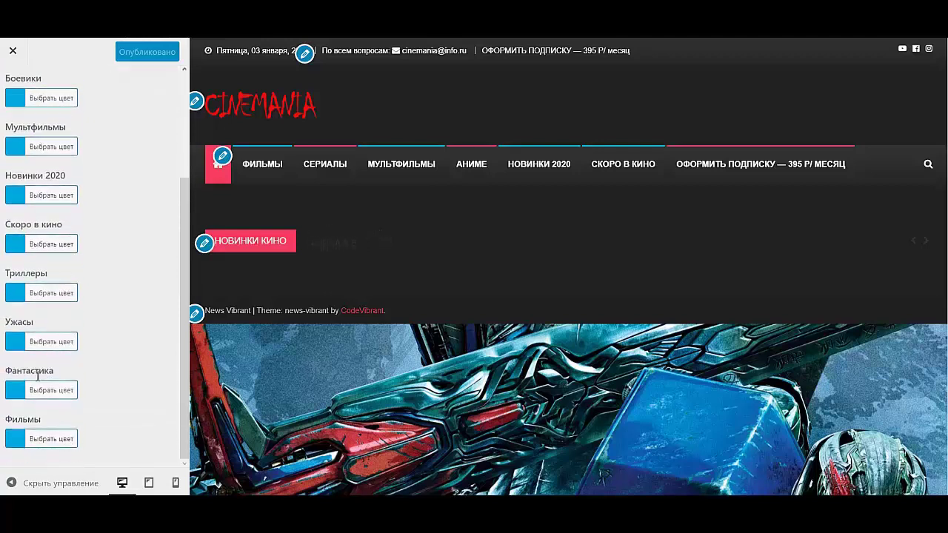
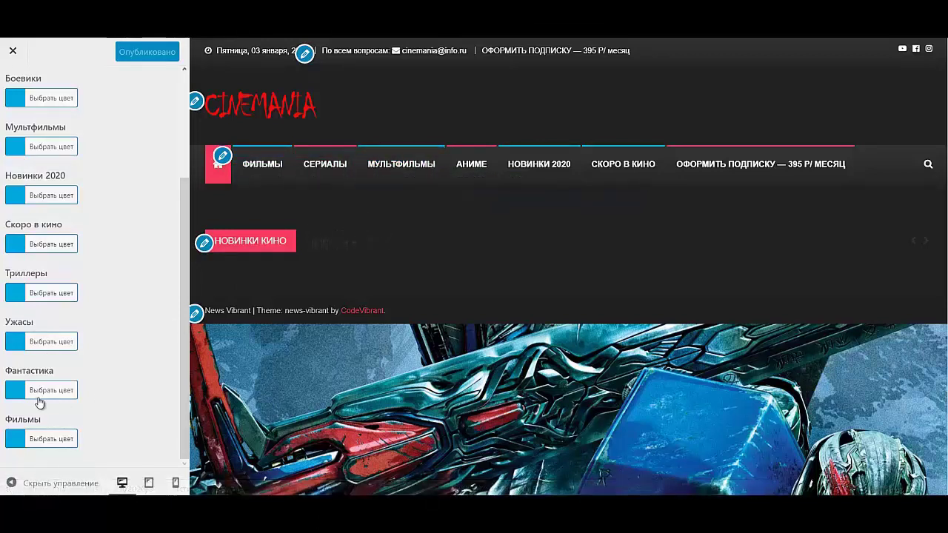
- Recolour the Мультфильмы category from blue to red #e50044 in Categories Color
scroll(51, 394, up, 2)
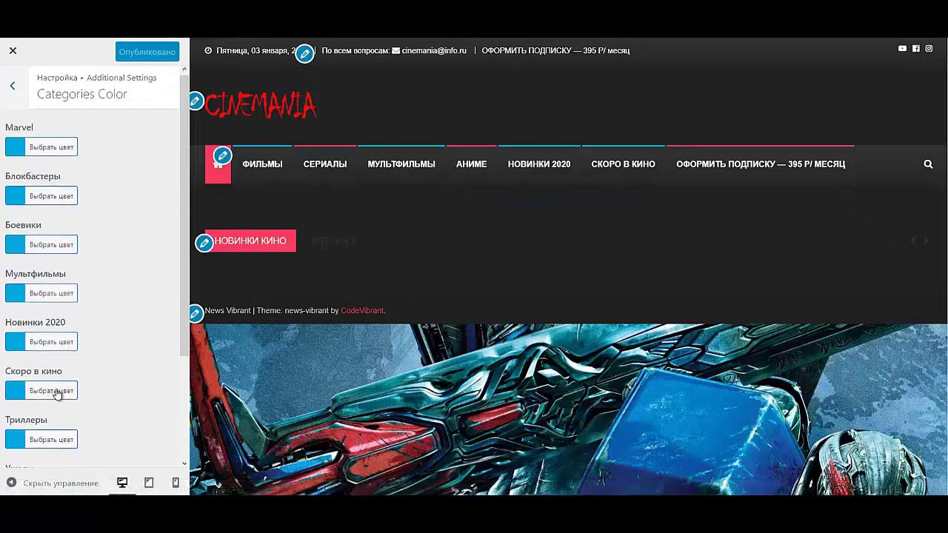
scroll(67, 371, down, 2)
click(50, 151)
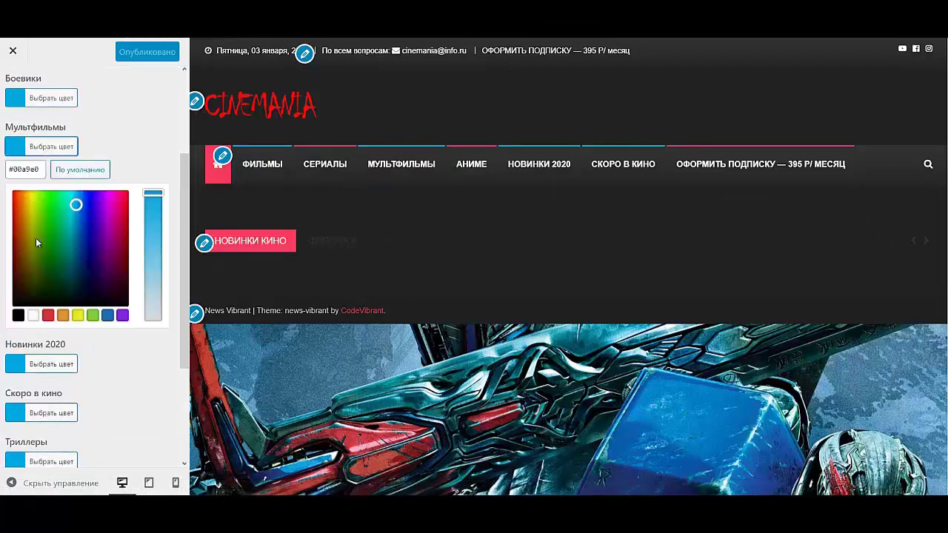
click(52, 196)
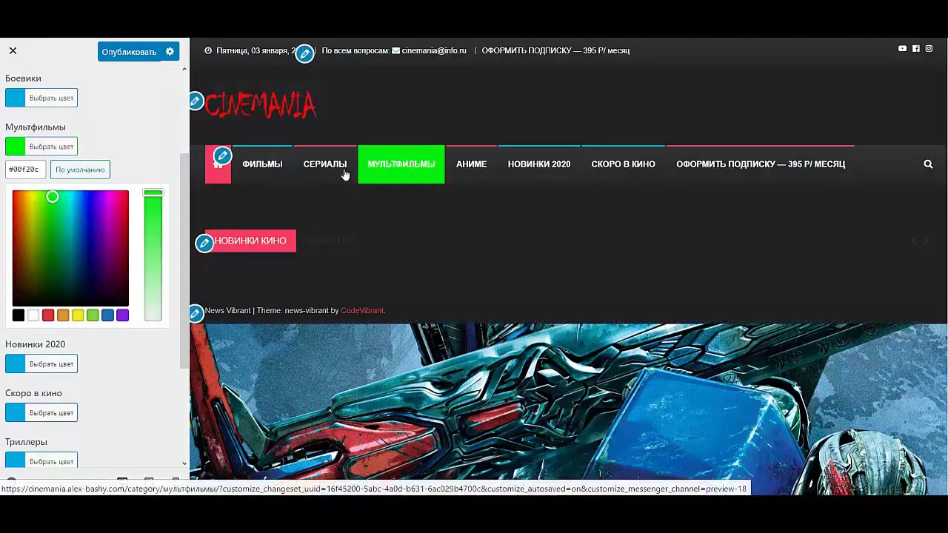
click(111, 199)
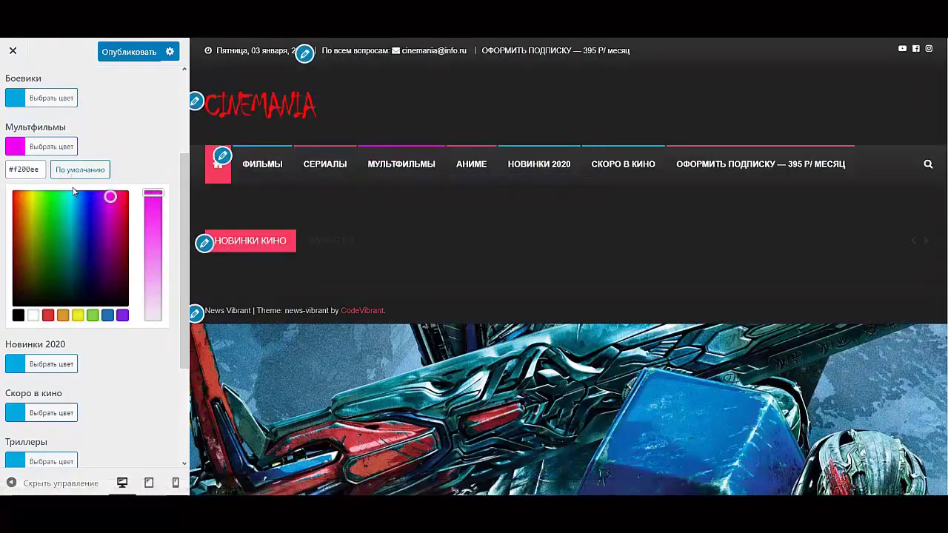
click(124, 201)
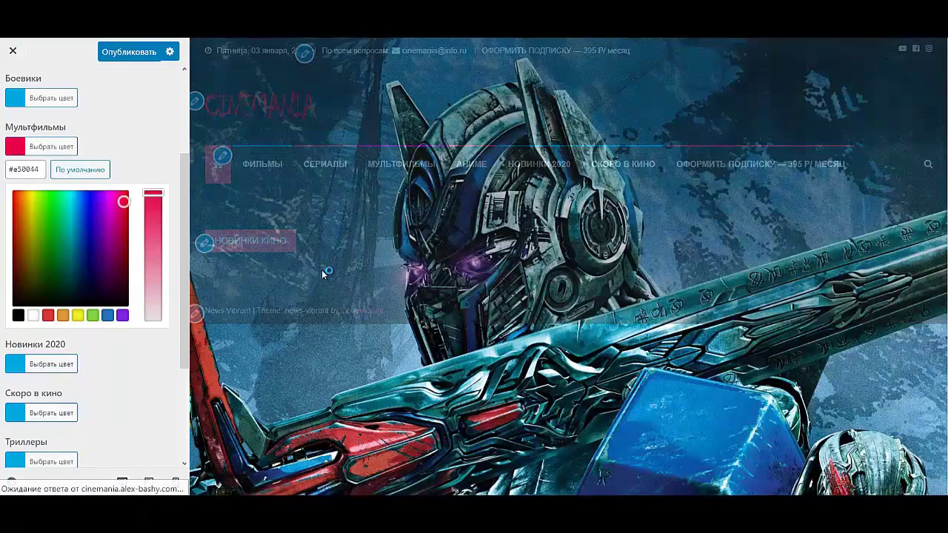
right_click(319, 256)
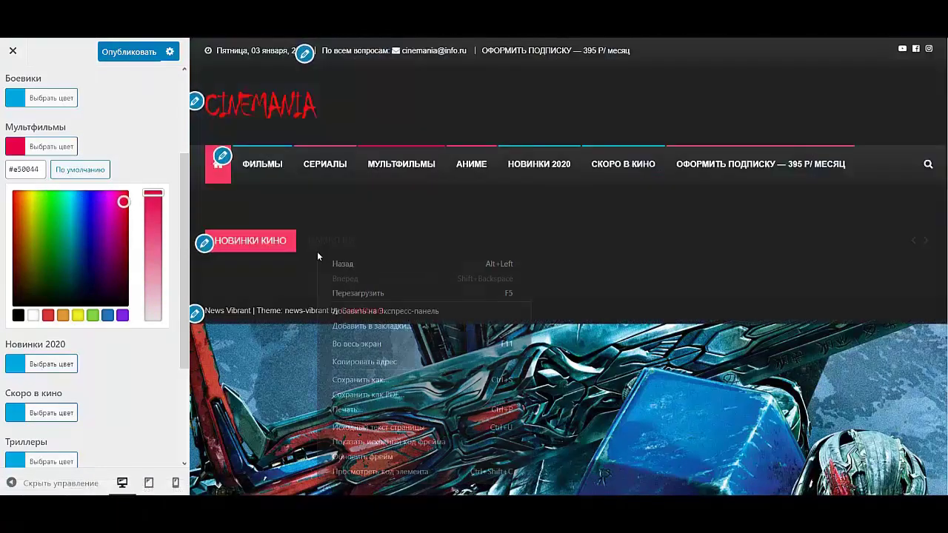
click(394, 191)
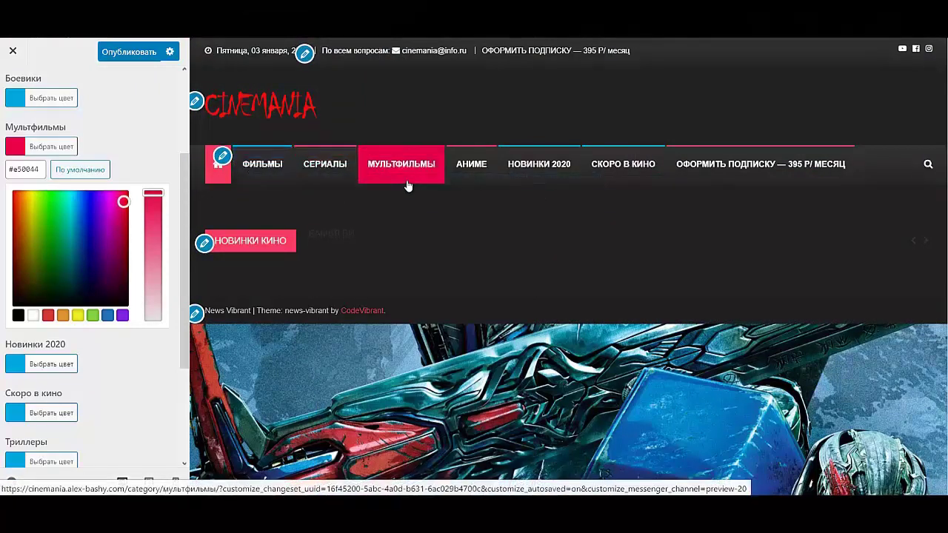
click(57, 148)
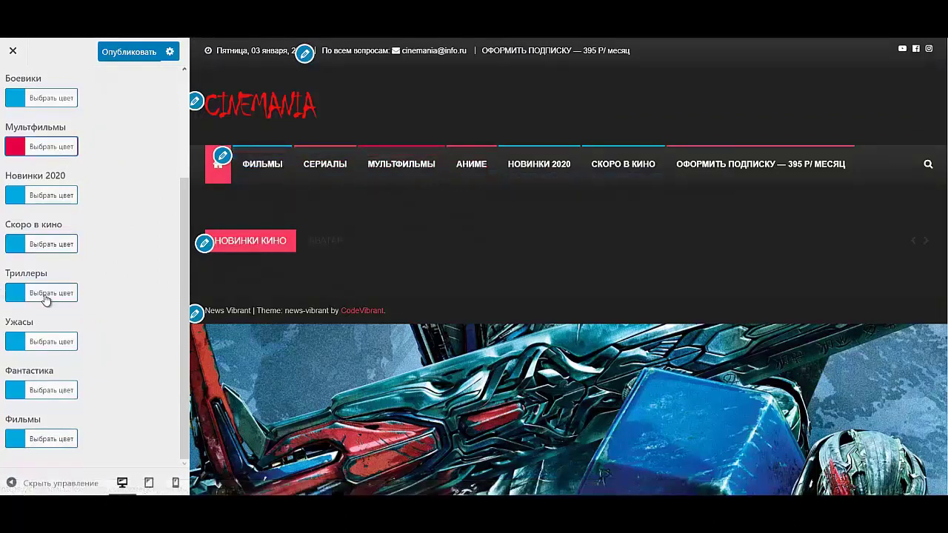
- Recolour the Новинки 2020 category from blue to bright green #00960f
scroll(56, 289, up, 5)
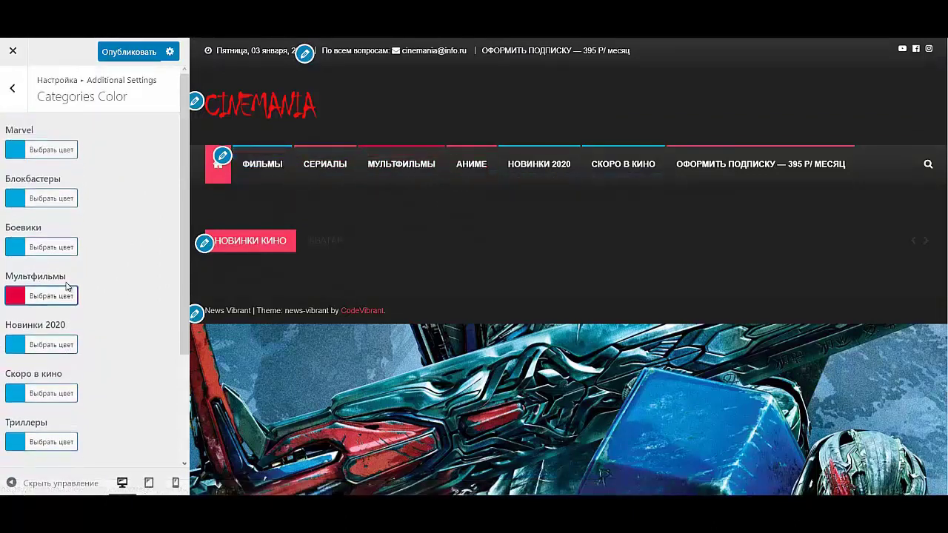
scroll(87, 290, down, 1)
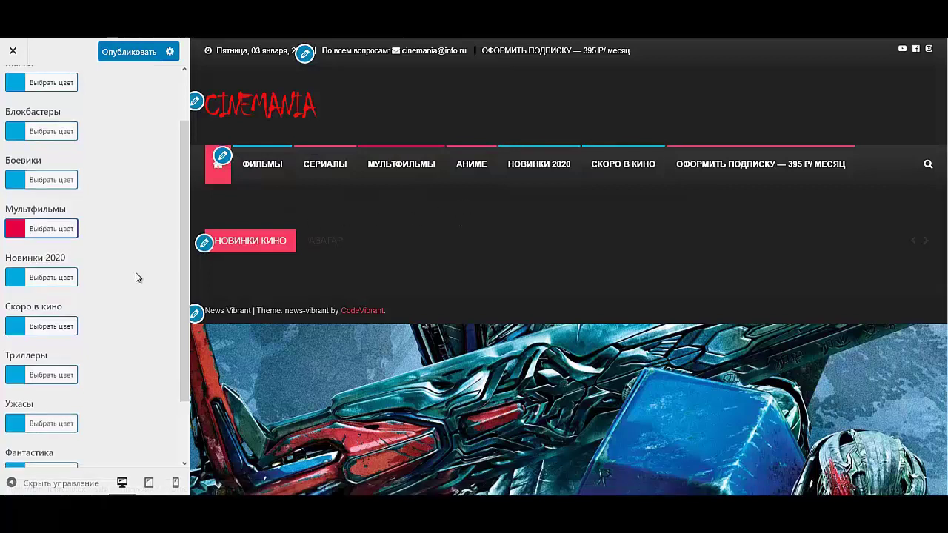
scroll(130, 281, down, 1)
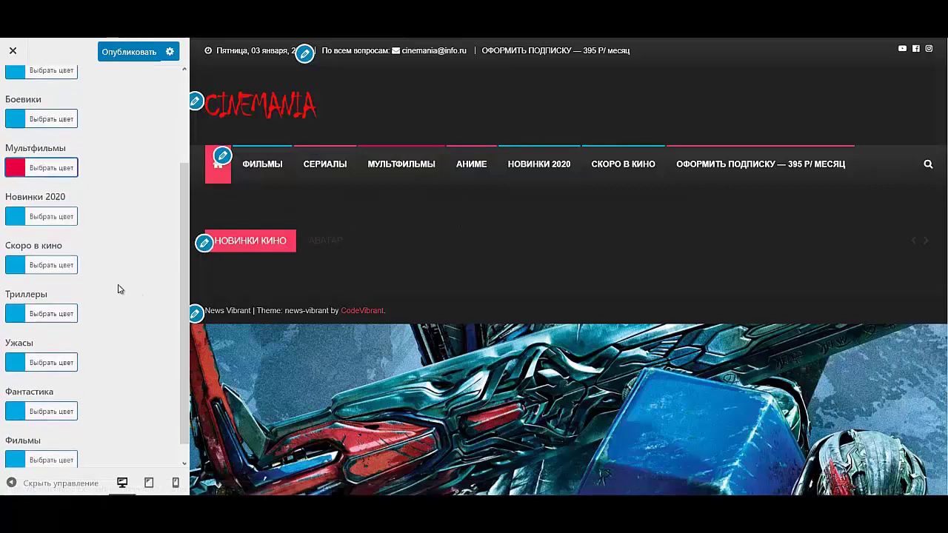
click(64, 219)
click(57, 351)
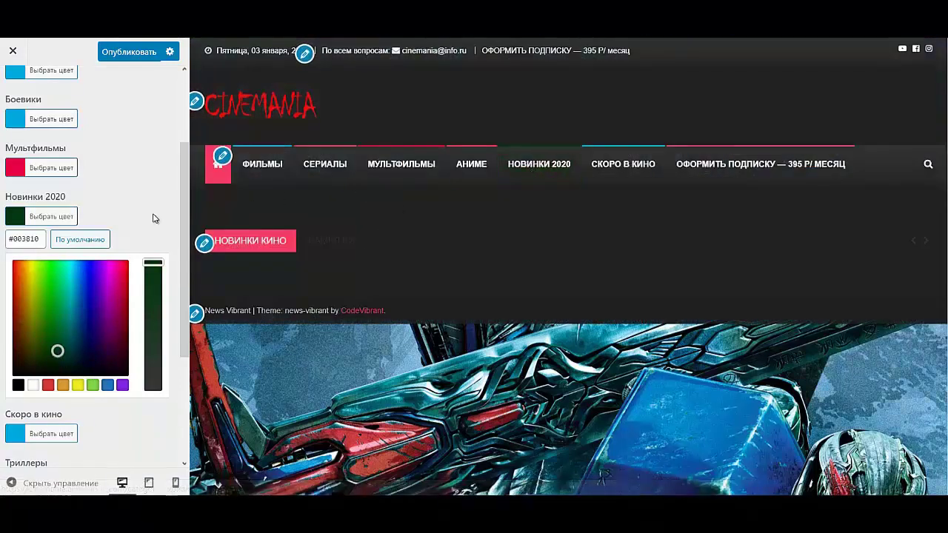
click(54, 308)
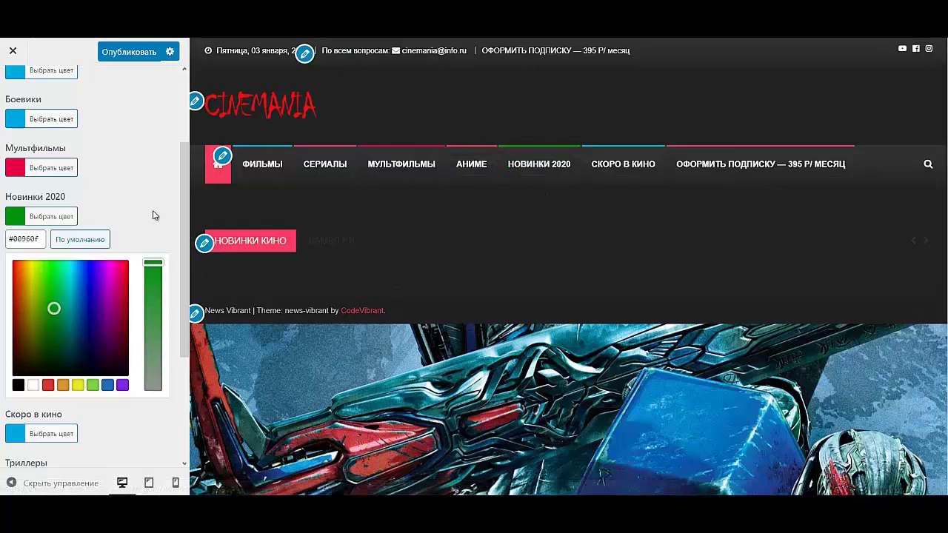
click(48, 219)
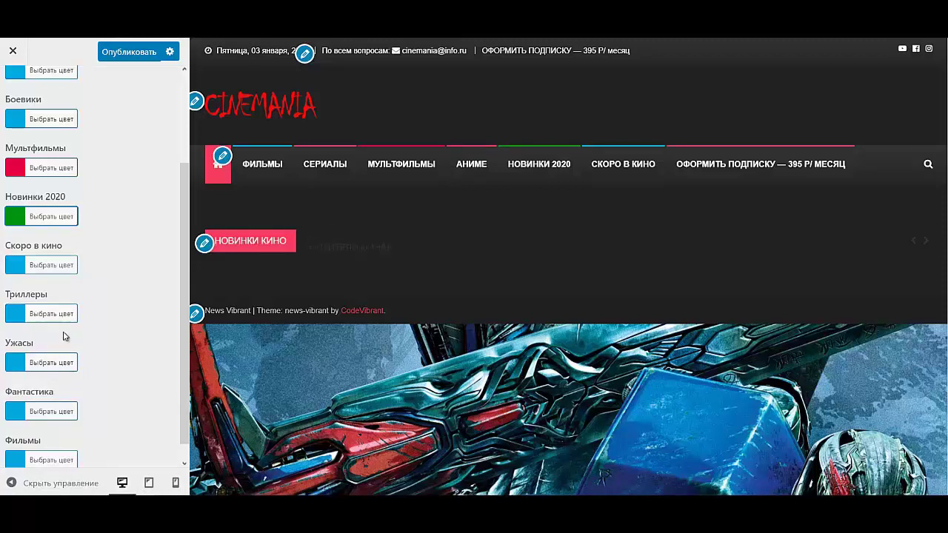
scroll(57, 371, down, 1)
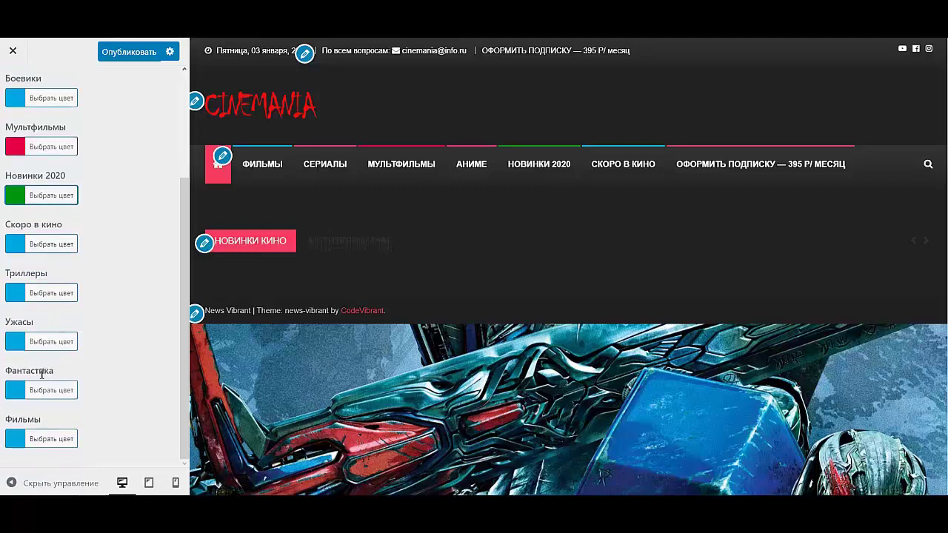
- Recolour the Скоро в кино category from blue to orange #e87035
click(64, 248)
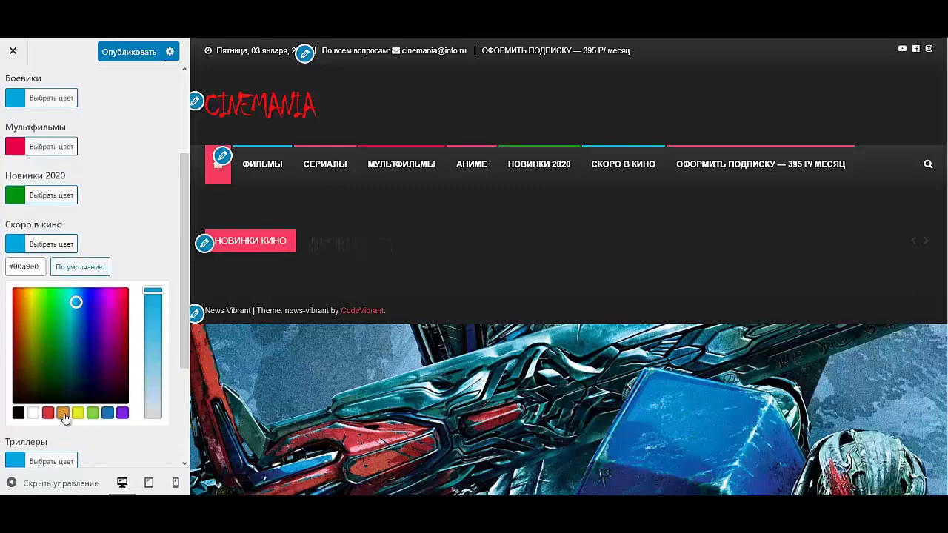
click(63, 412)
drag(21, 306, 20, 298)
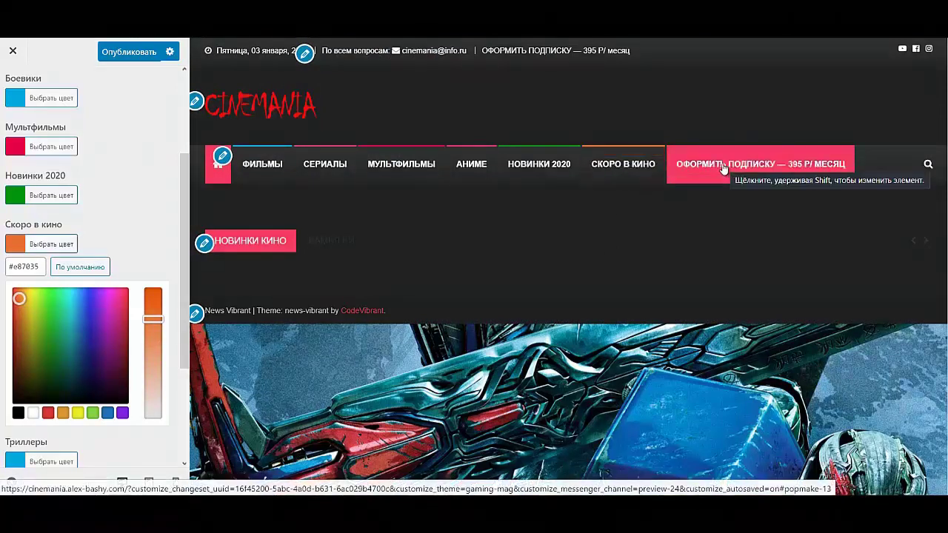
click(53, 241)
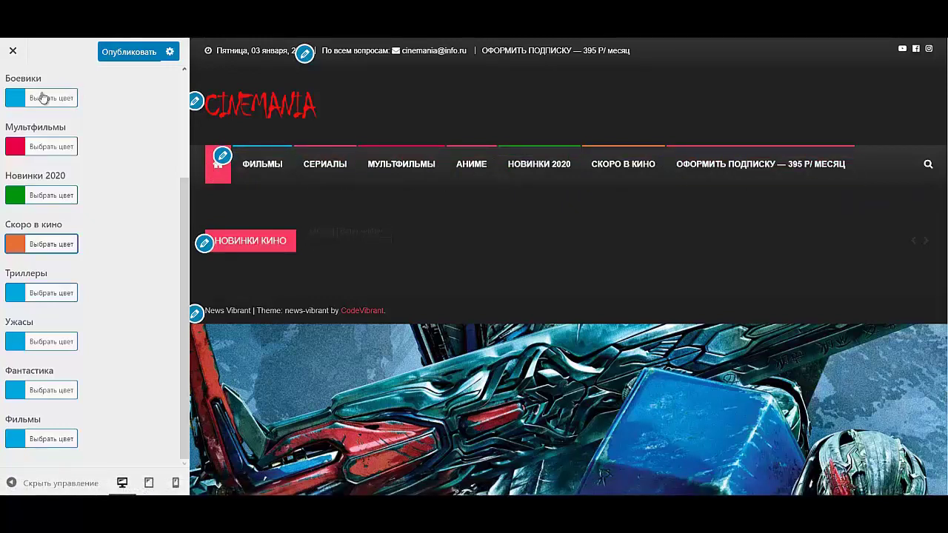
scroll(12, 173, up, 3)
- Glance at Widget Settings, return to the root list and enter Design Settings
click(11, 87)
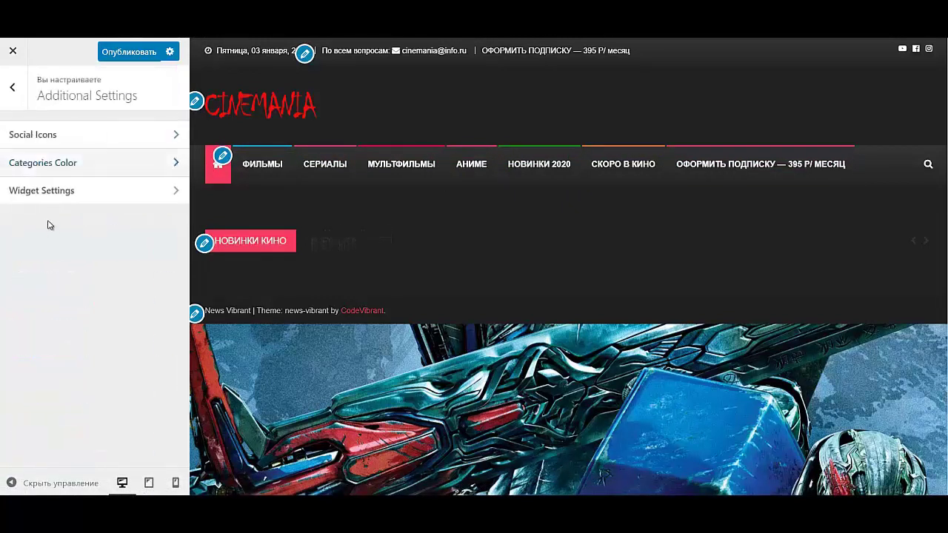
click(42, 194)
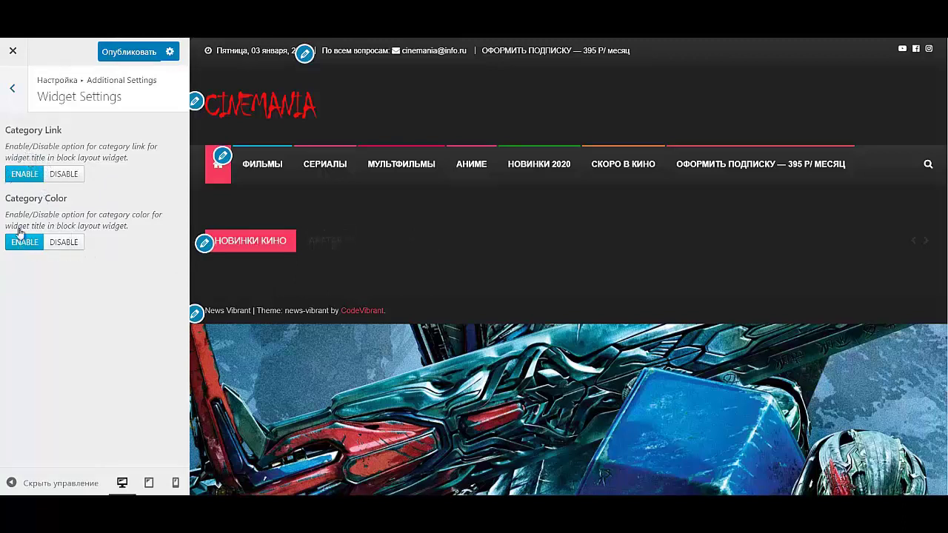
click(12, 89)
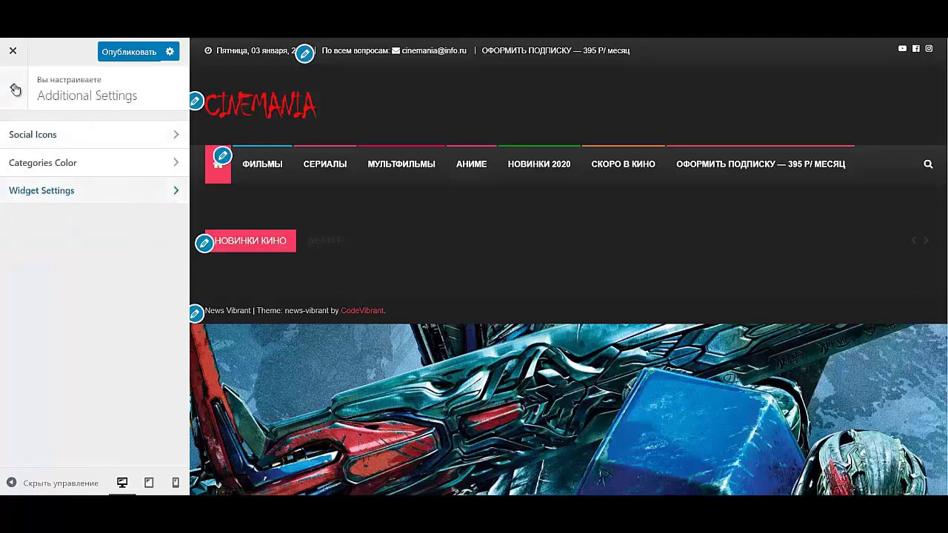
click(15, 88)
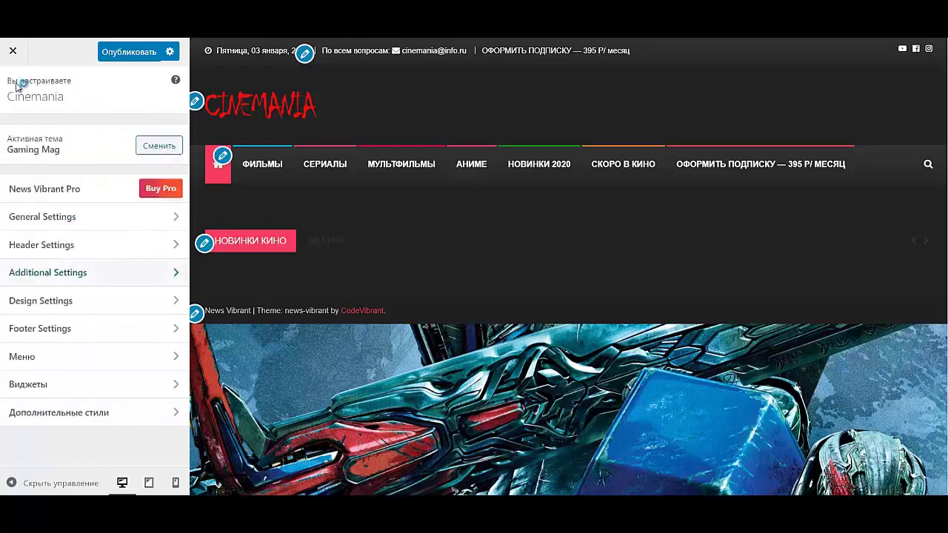
click(71, 305)
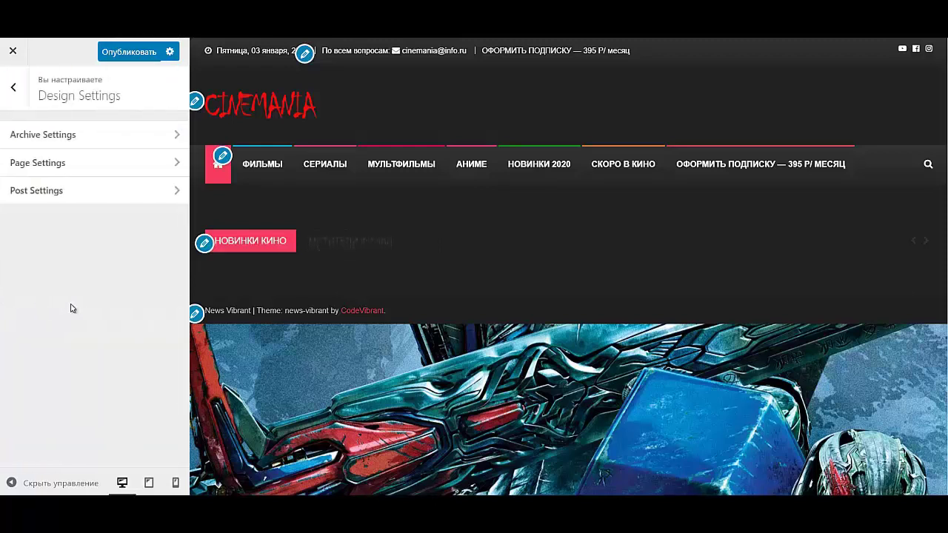
- Set the archive layout to Grid with read-more text ПОДРОБНЕЕ, then go to Page Settings
click(79, 136)
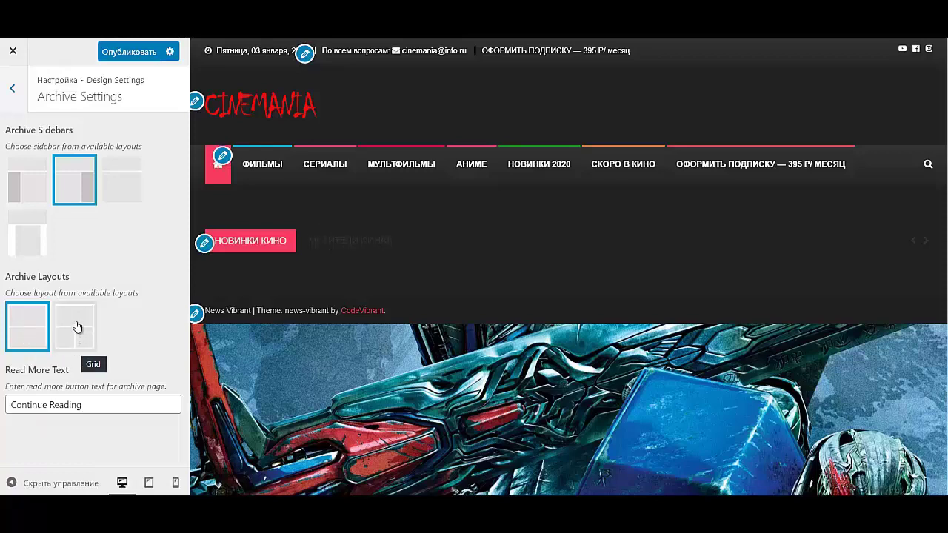
click(77, 332)
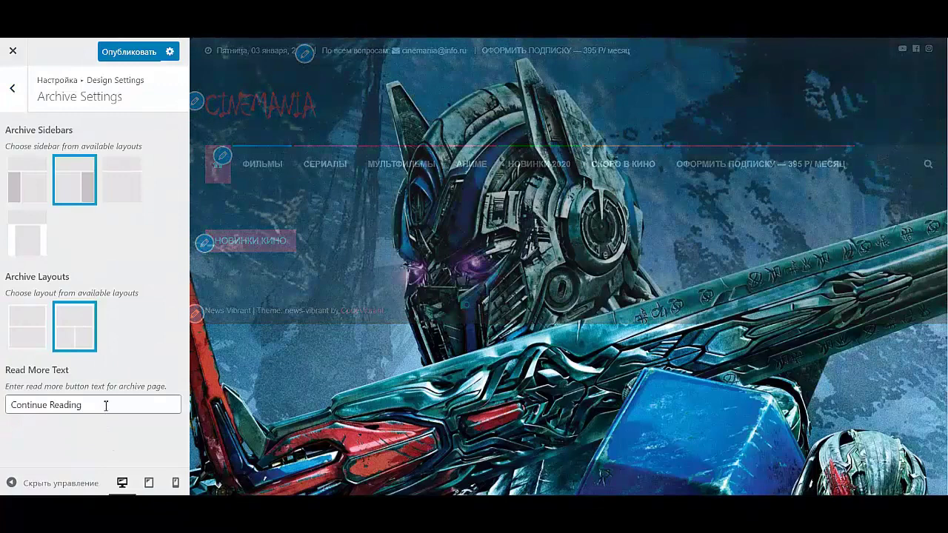
triple_click(106, 405)
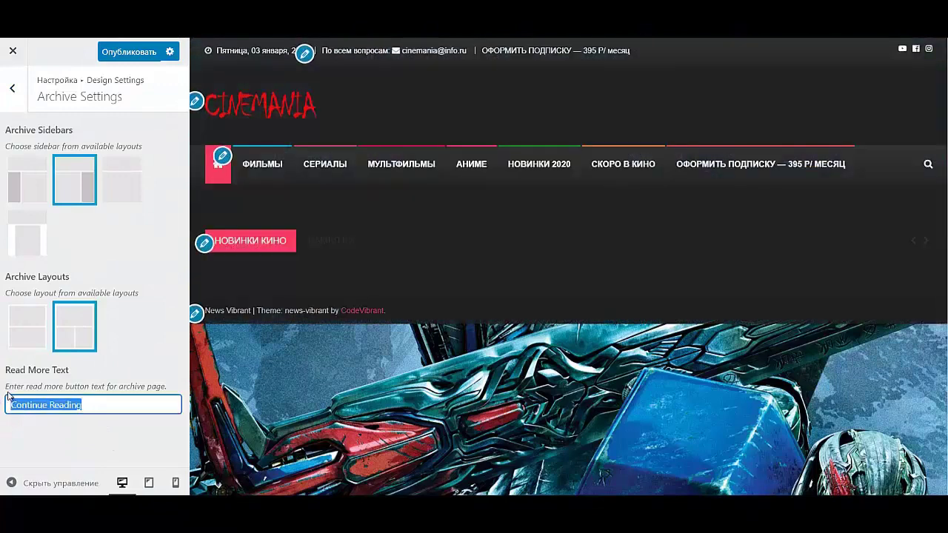
text(ПОДРОБ)
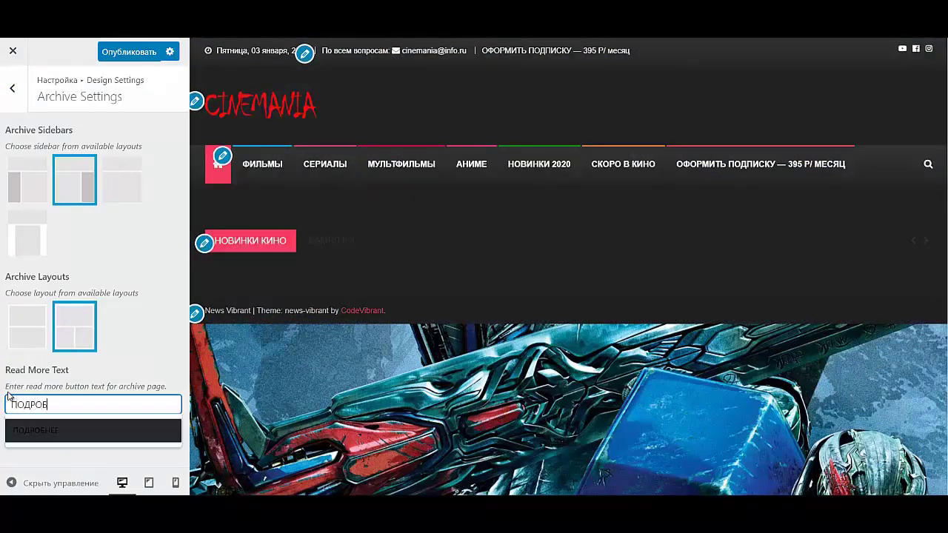
text(Г)
key(BackSpace)
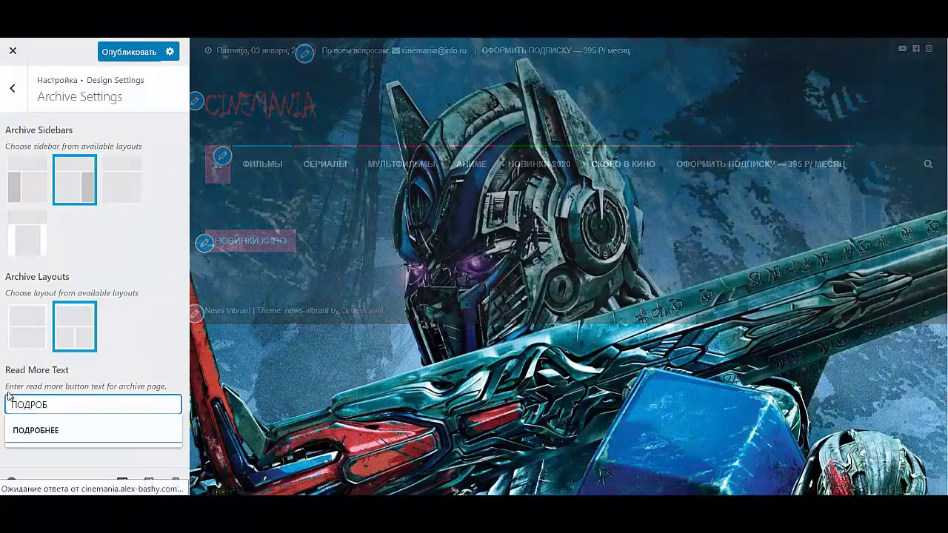
key(Down)
key(Return)
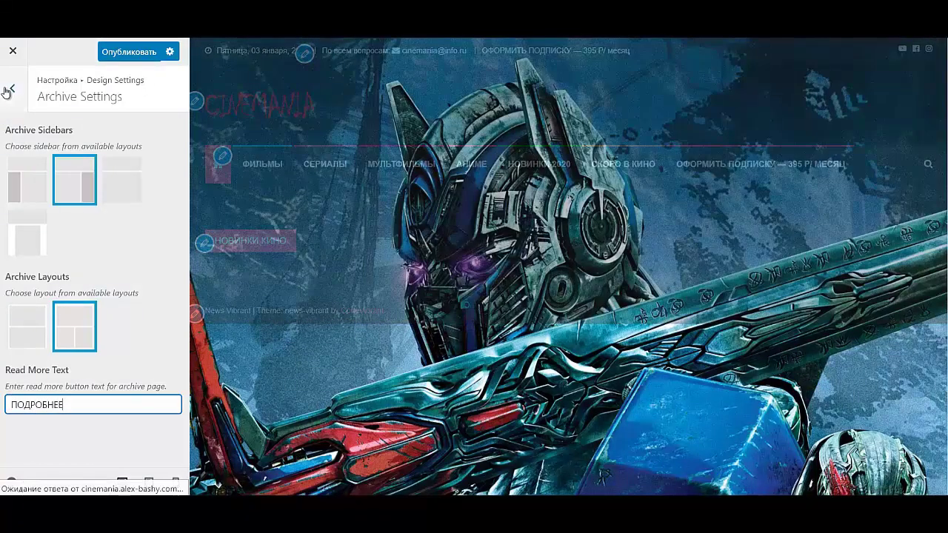
click(12, 88)
click(25, 164)
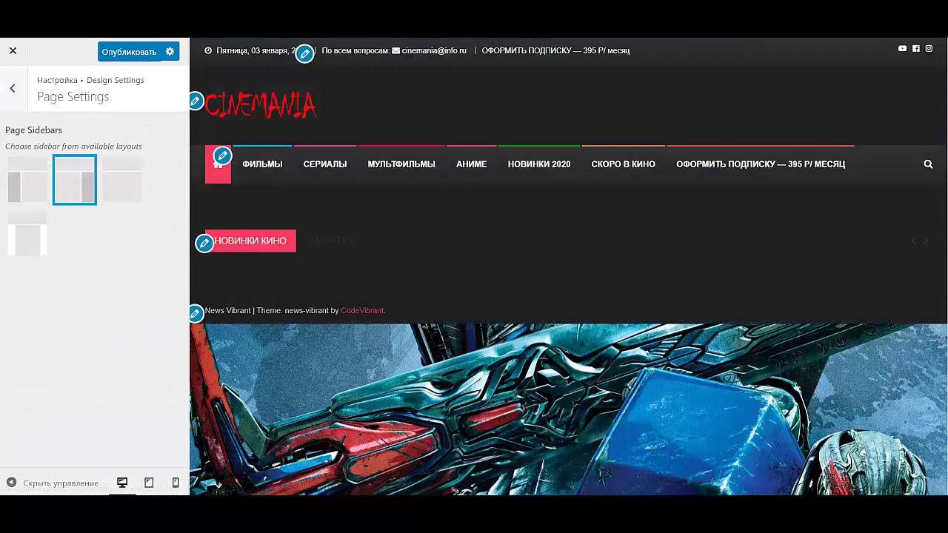
- Change the Post Settings related posts section title to ПОДРОБНЕЕ and back out to the main list
click(12, 89)
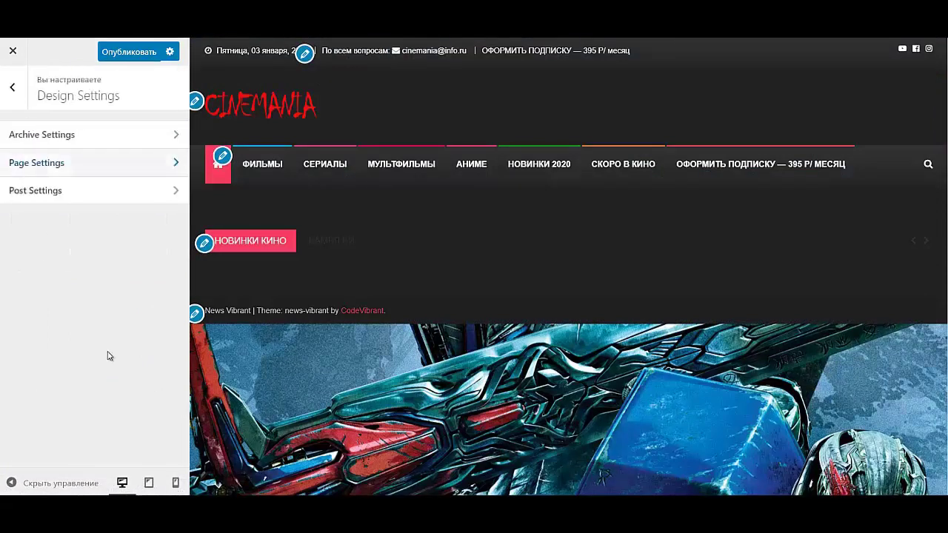
click(44, 206)
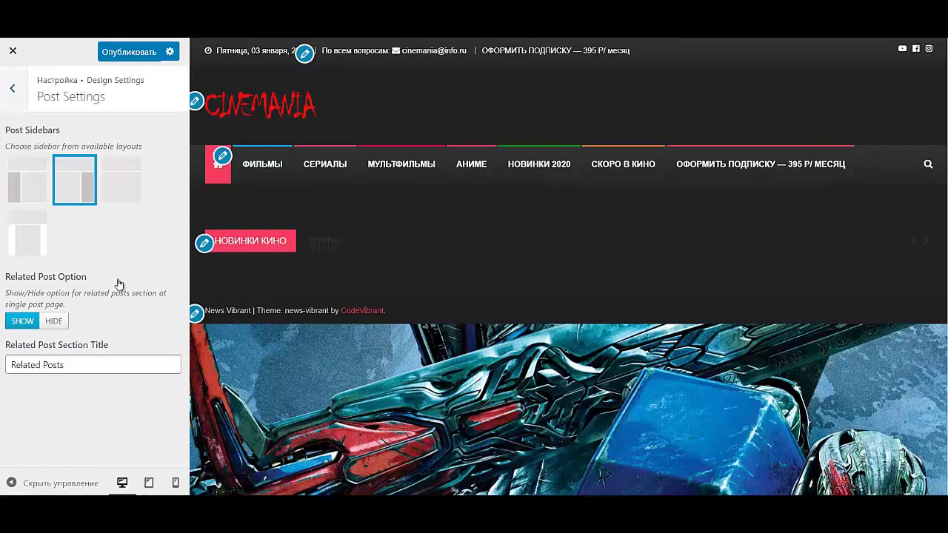
click(92, 370)
key(ctrl+a)
text(П)
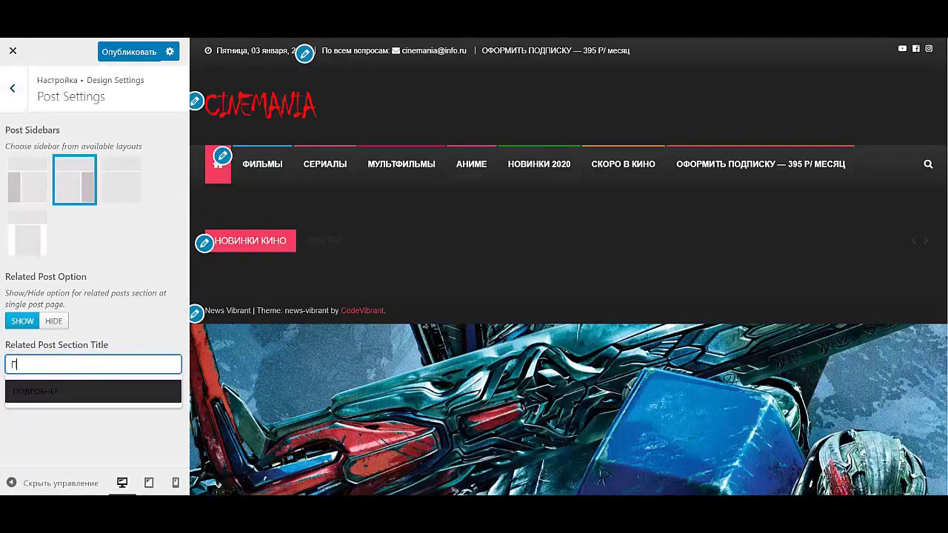
text(ОДРОБНЕЕ)
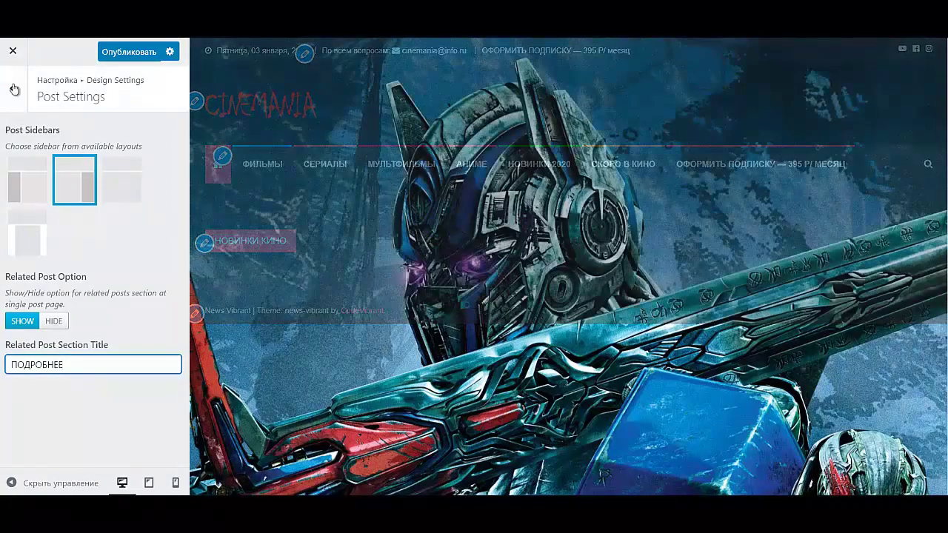
click(13, 88)
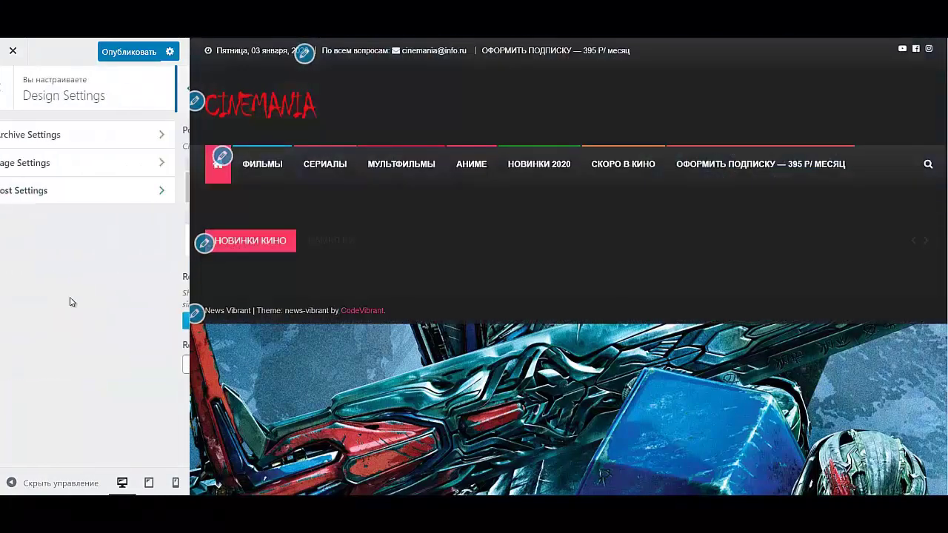
click(12, 89)
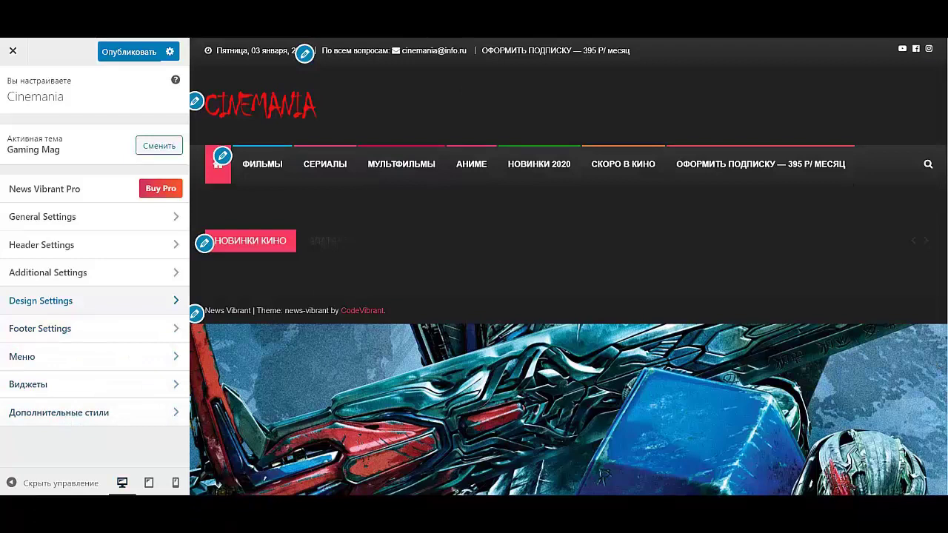
- Browse the Footer Settings sections, including footer bottom and footer widget area
click(31, 330)
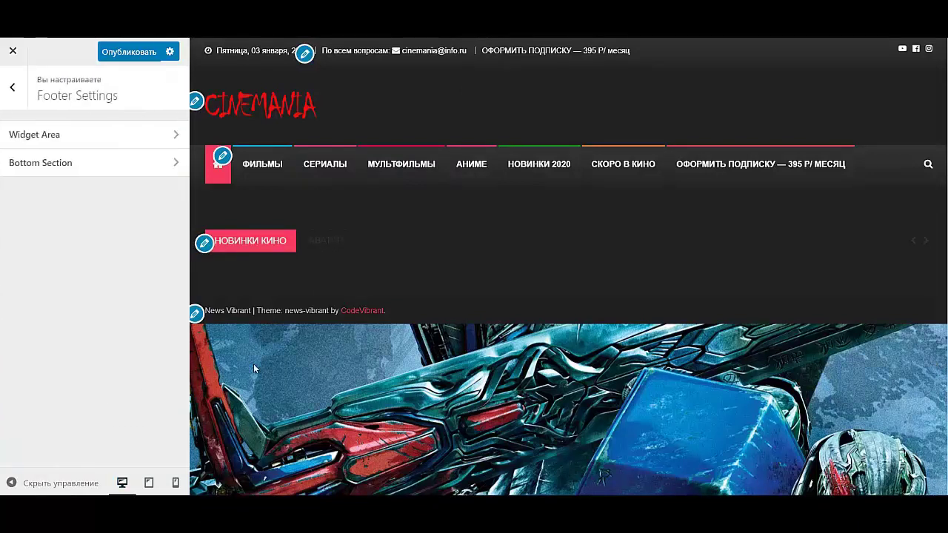
click(74, 170)
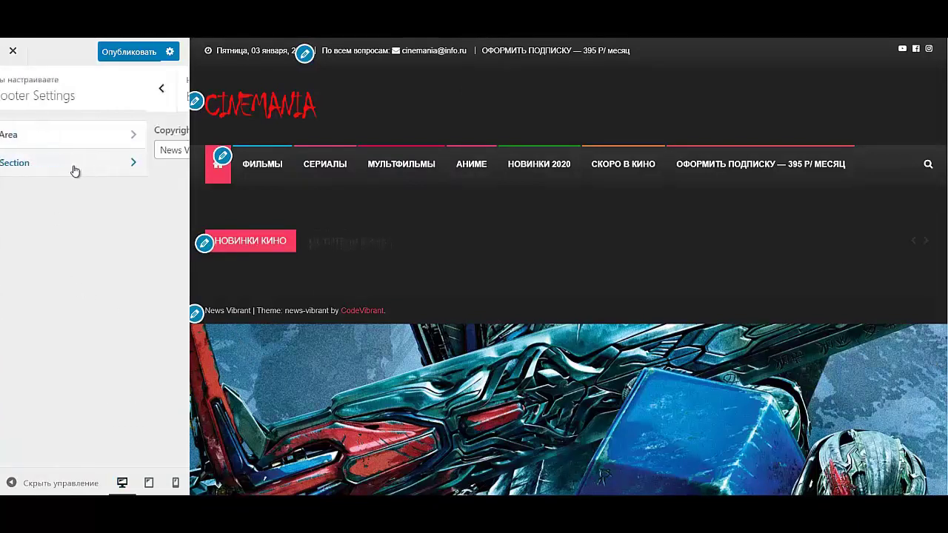
click(13, 89)
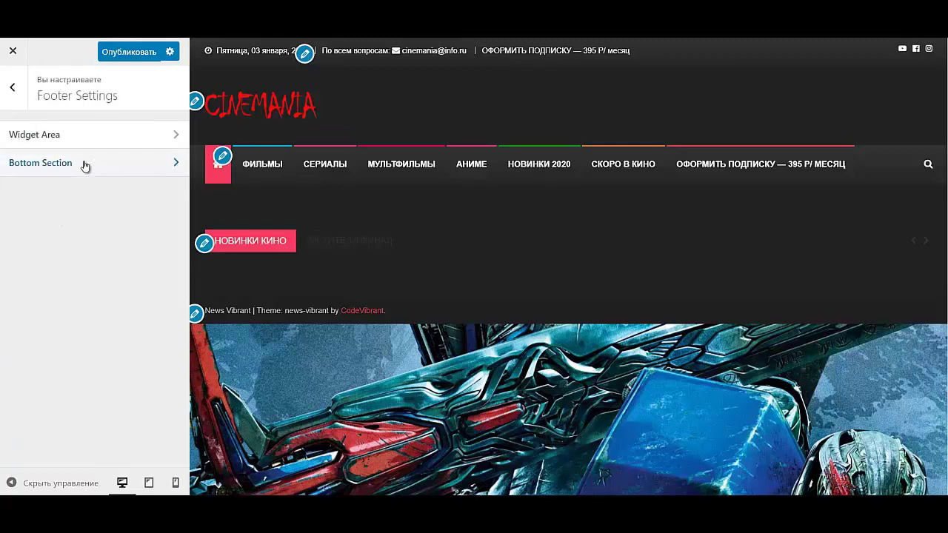
click(122, 141)
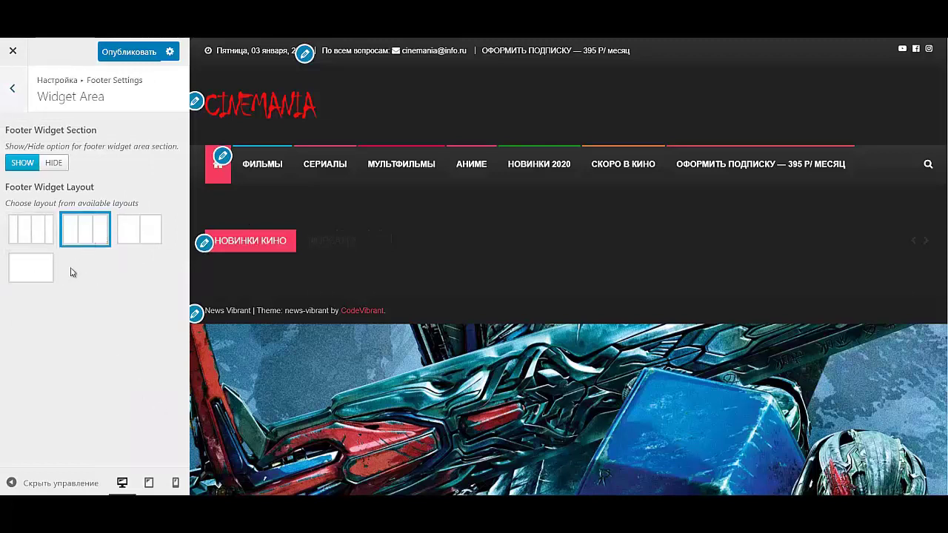
click(22, 92)
- Publish the pending Customizer changes and bring up the Виджеты widget areas
click(11, 91)
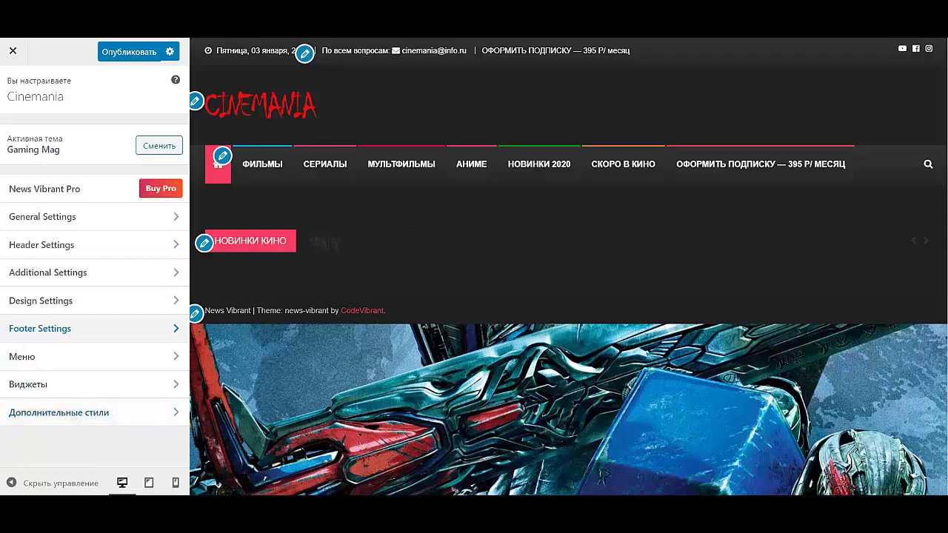
click(130, 58)
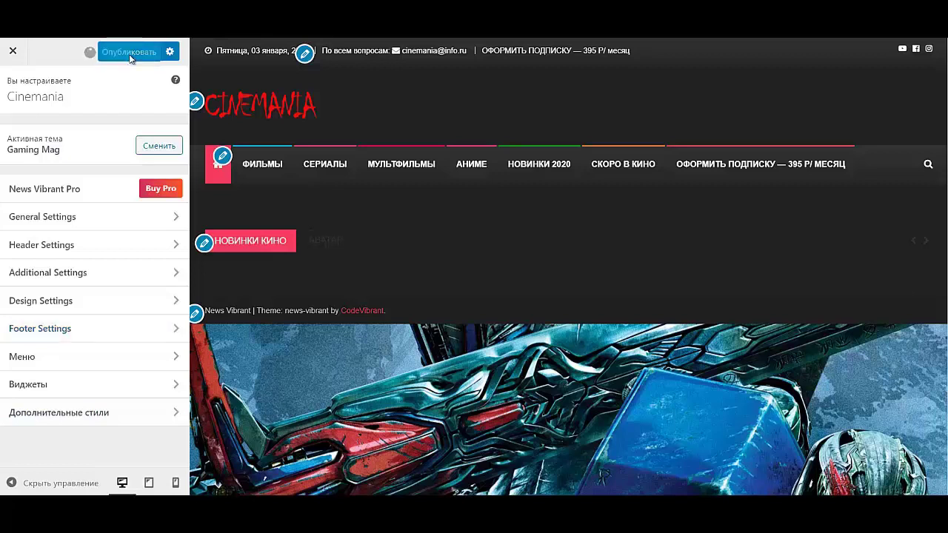
click(46, 391)
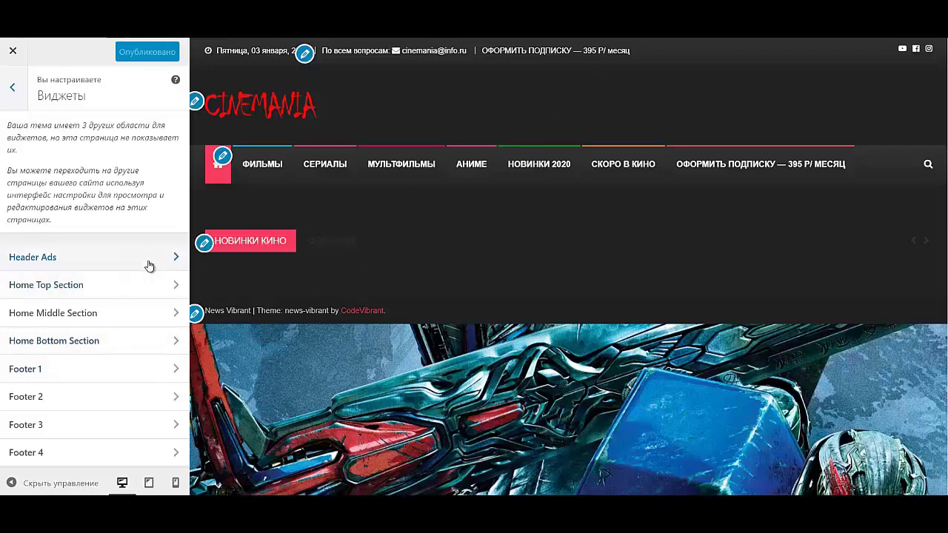
- Pick Изображение from the available widgets list for the Header Ads area
click(148, 259)
click(148, 158)
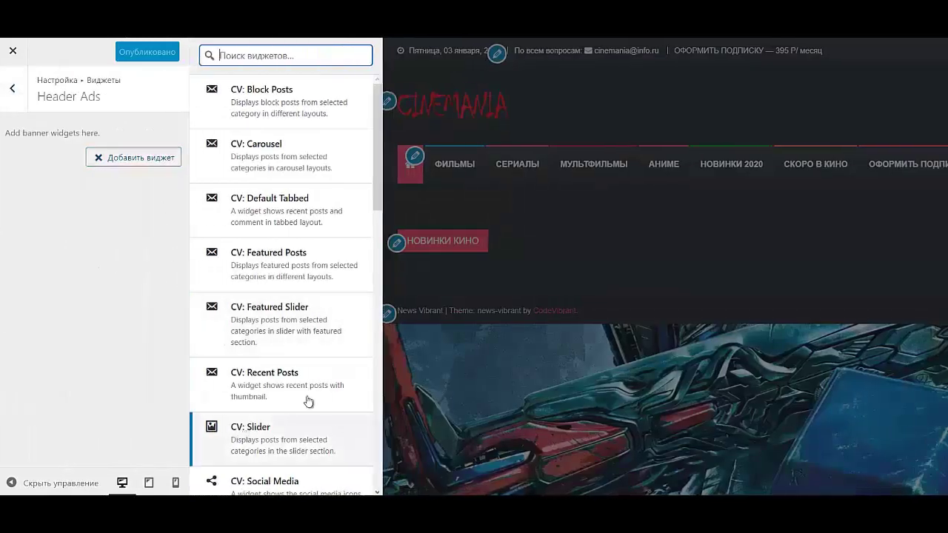
scroll(249, 376, down, 8)
scroll(266, 376, down, 3)
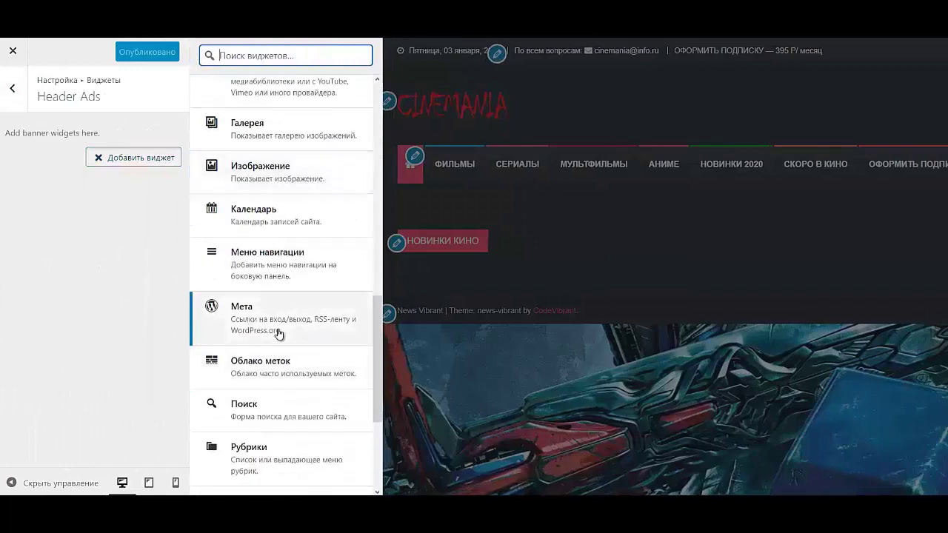
scroll(274, 333, down, 1)
scroll(277, 333, up, 3)
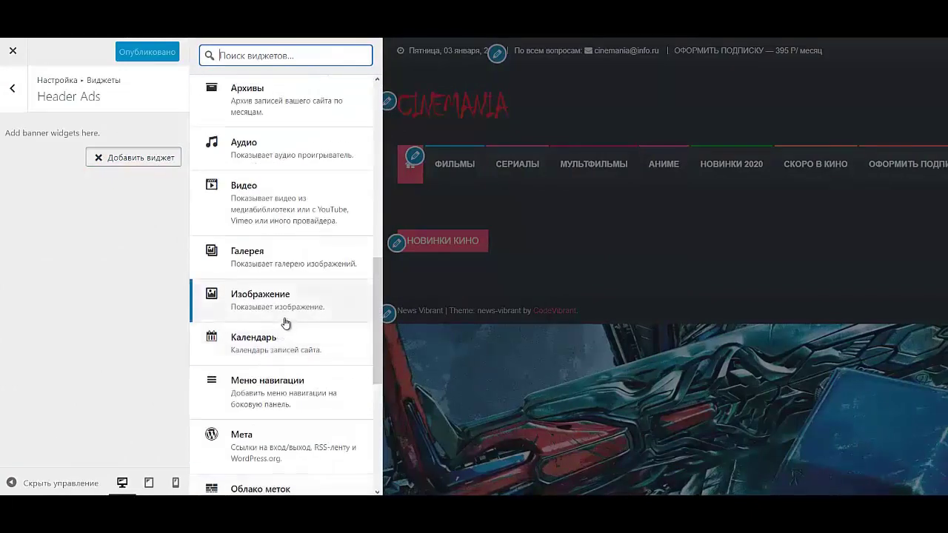
click(285, 317)
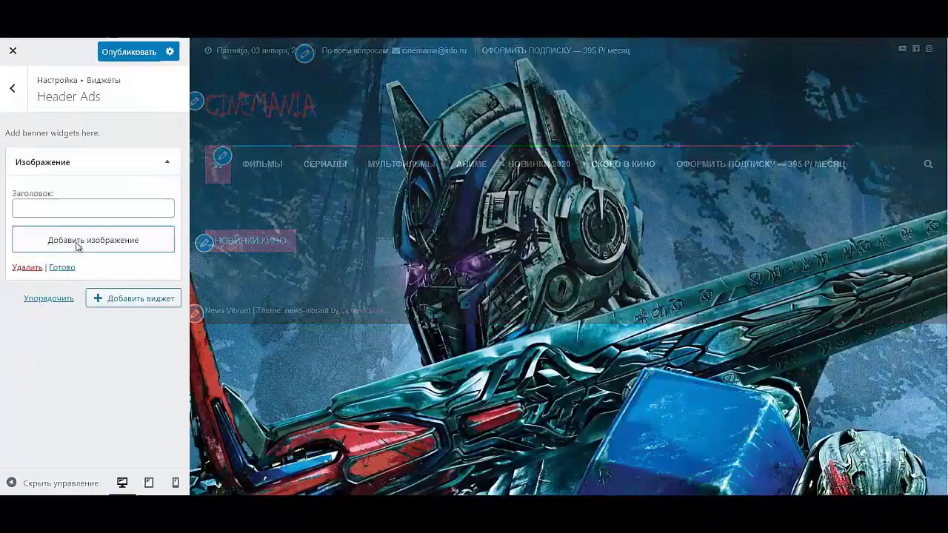
- Upload the ик2.png banner and insert it into the Header Ads image widget
click(79, 241)
click(209, 98)
click(575, 281)
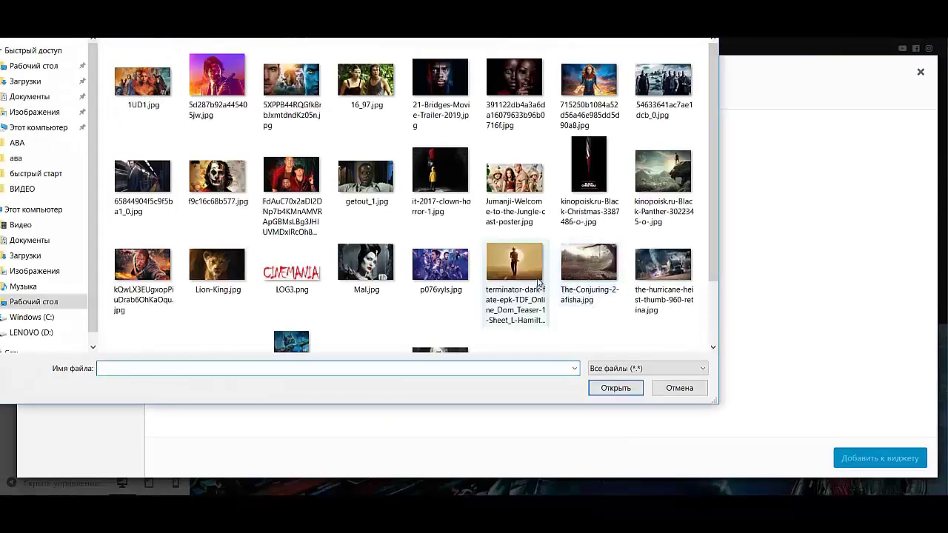
scroll(524, 239, down, 1)
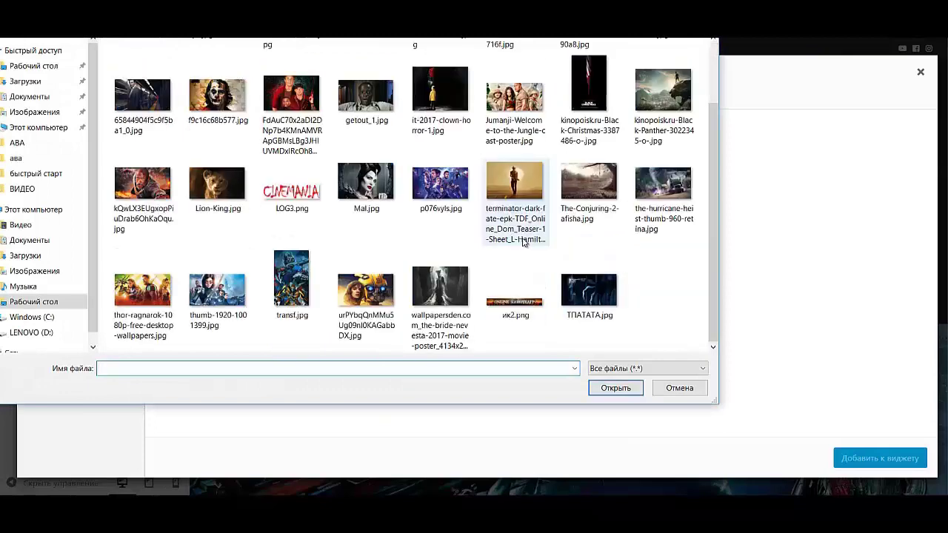
double_click(523, 315)
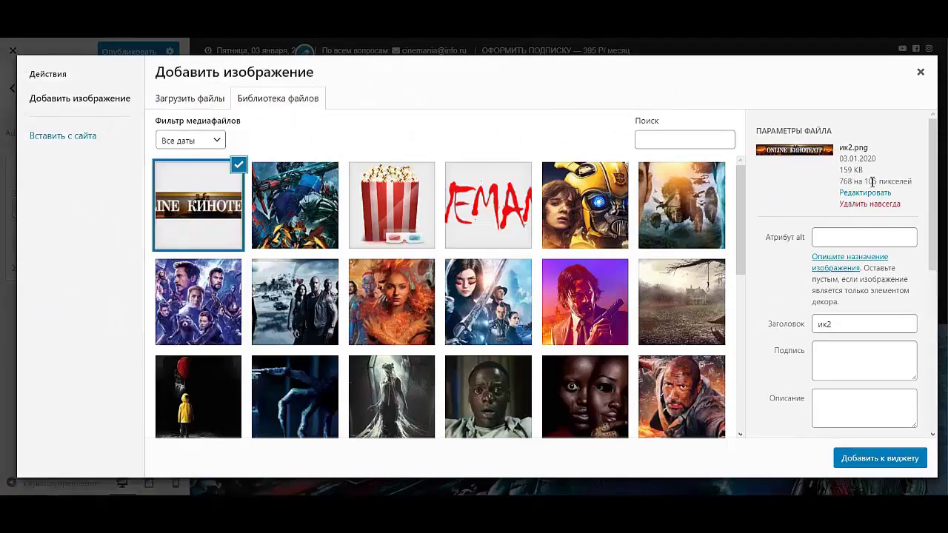
click(893, 459)
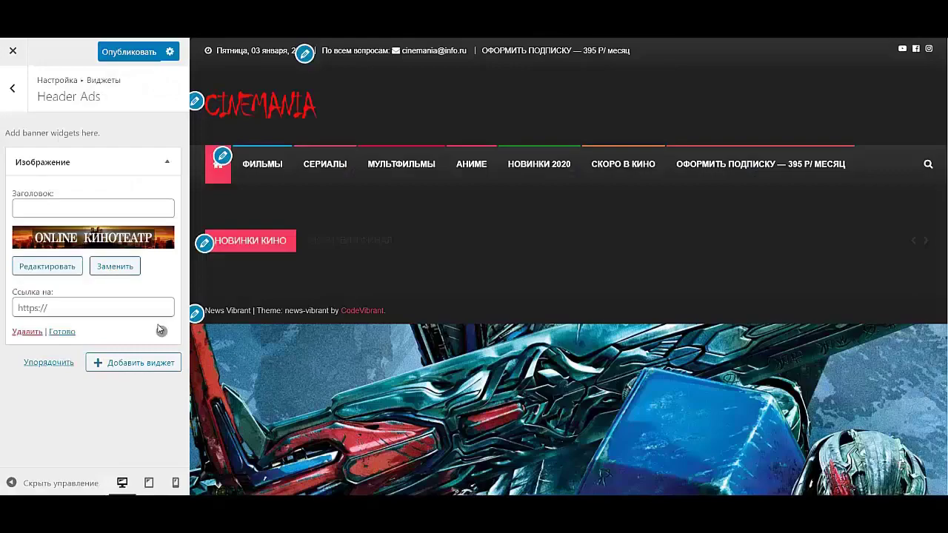
- Resize the banner to Полный – 768 × 105 and return to the widget areas list
click(66, 268)
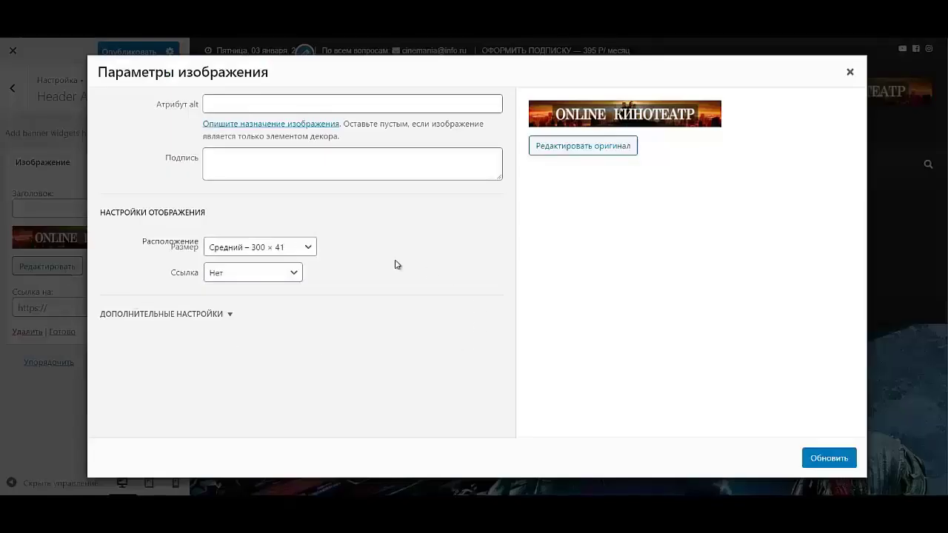
click(264, 248)
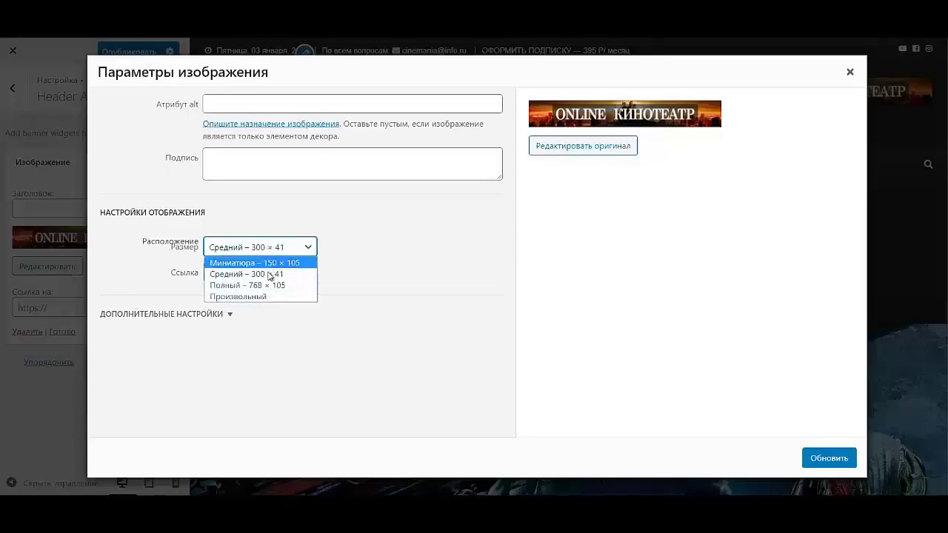
click(266, 286)
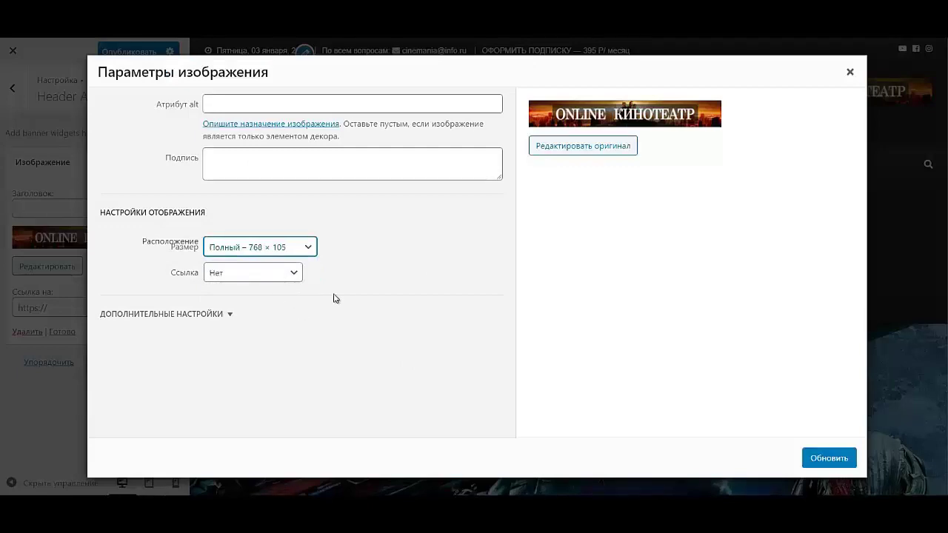
click(830, 456)
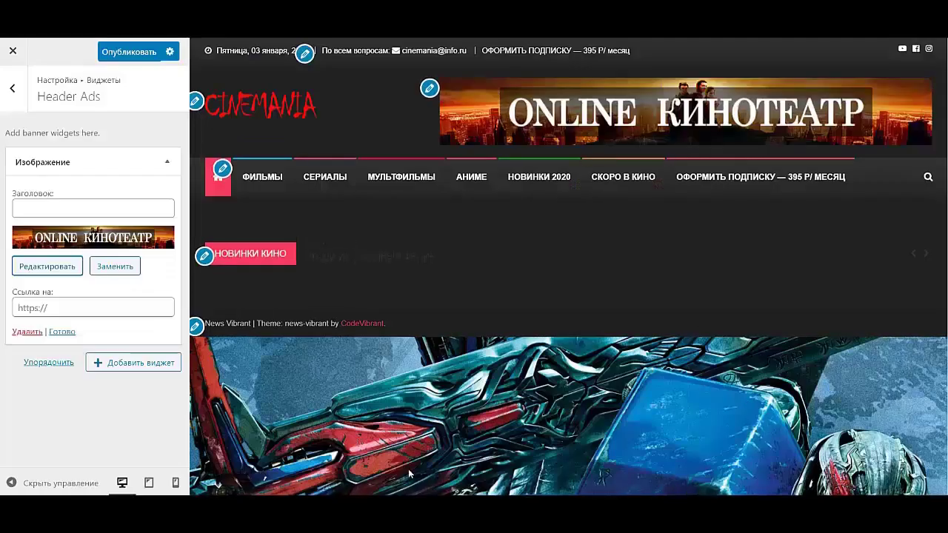
click(168, 162)
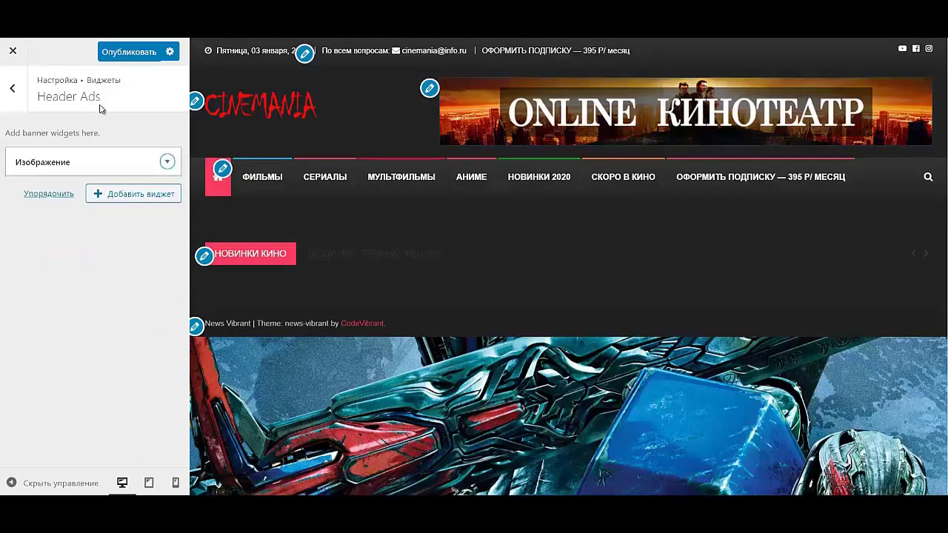
click(11, 90)
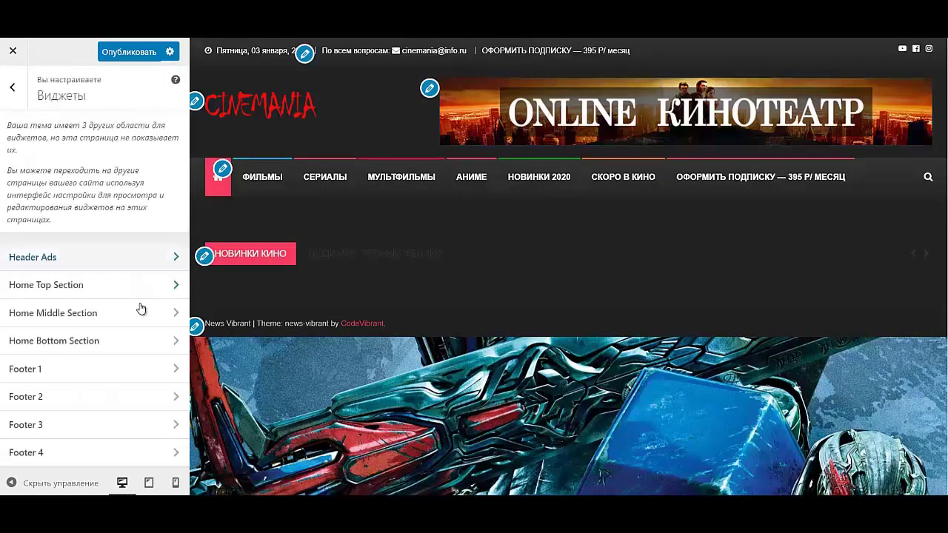
- Add a CV: Featured Slider widget to the Home Top Section area
click(42, 290)
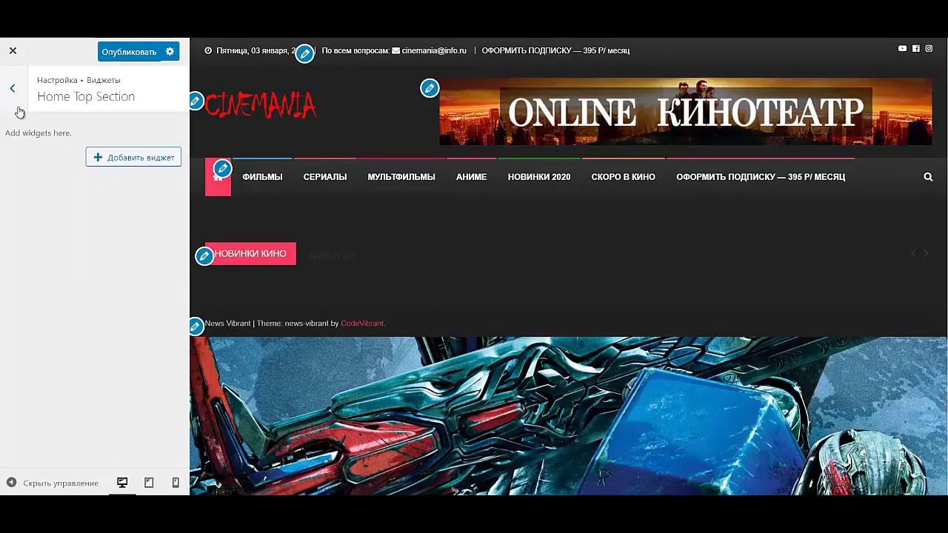
click(19, 109)
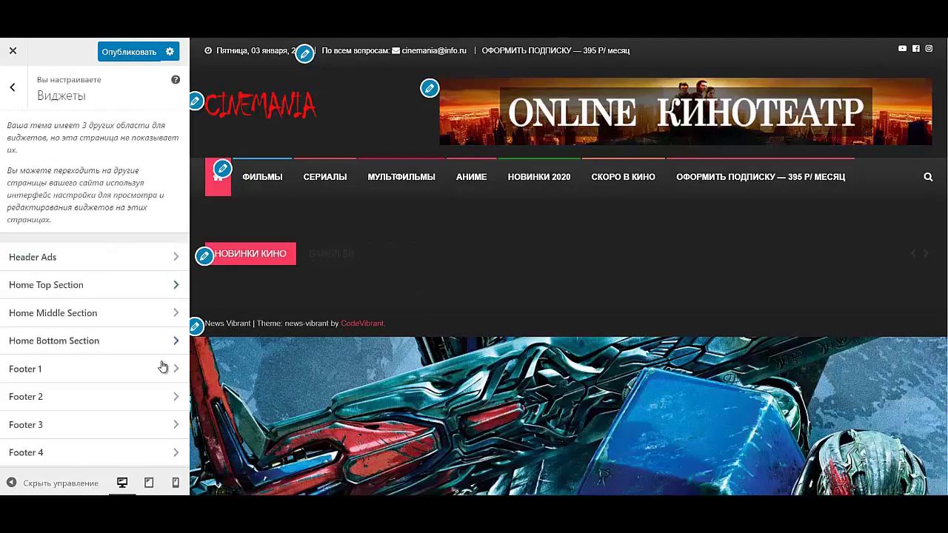
click(109, 294)
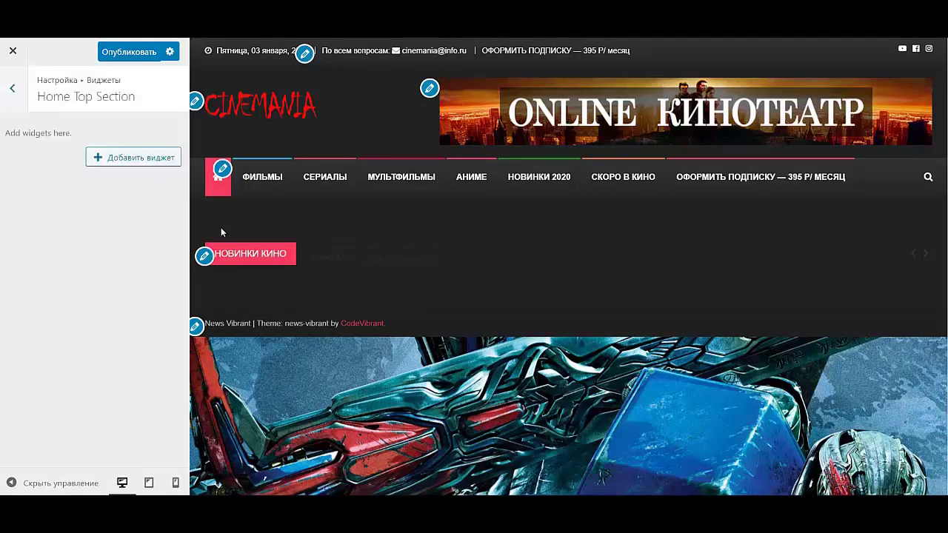
click(116, 160)
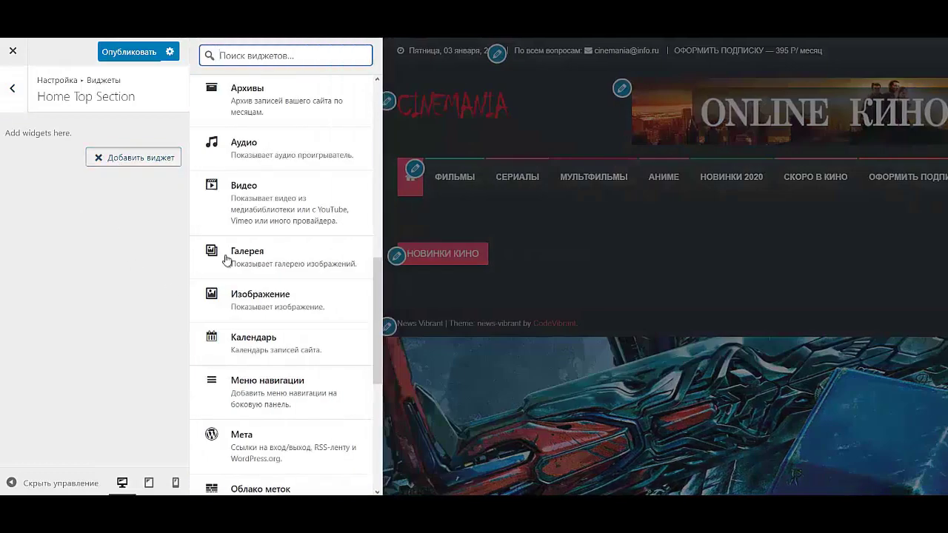
scroll(284, 255, down, 5)
scroll(311, 214, up, 1)
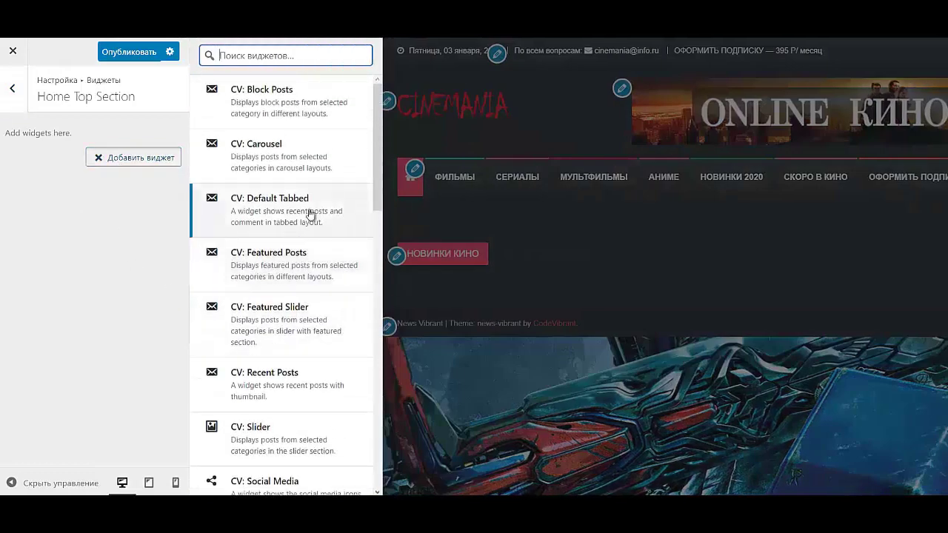
click(275, 323)
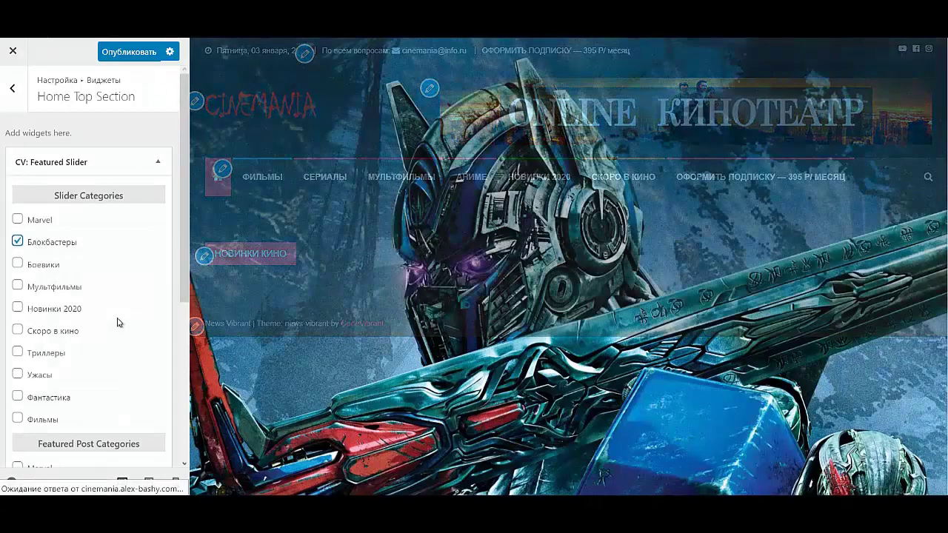
- Tick Фантастика under Featured Post Categories, check the slider preview, and collapse the widget
scroll(117, 322, down, 4)
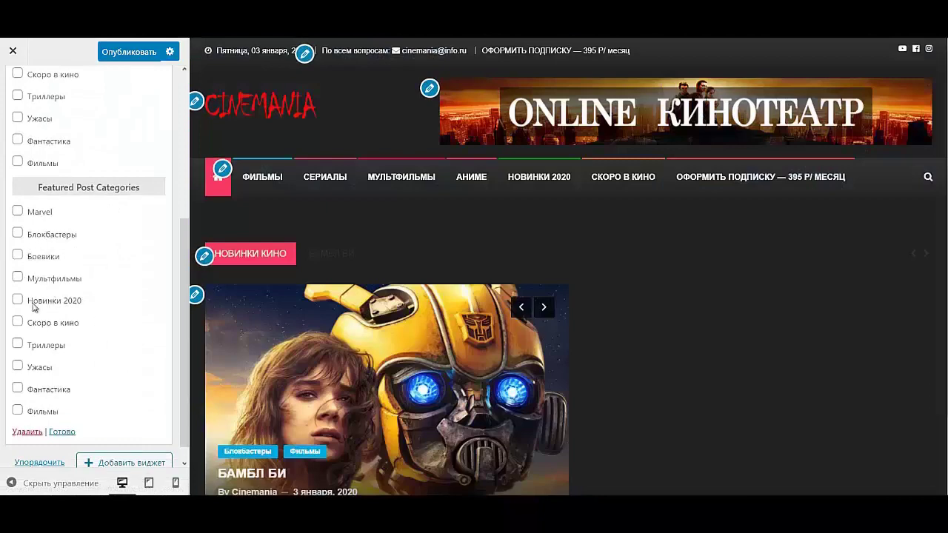
click(46, 392)
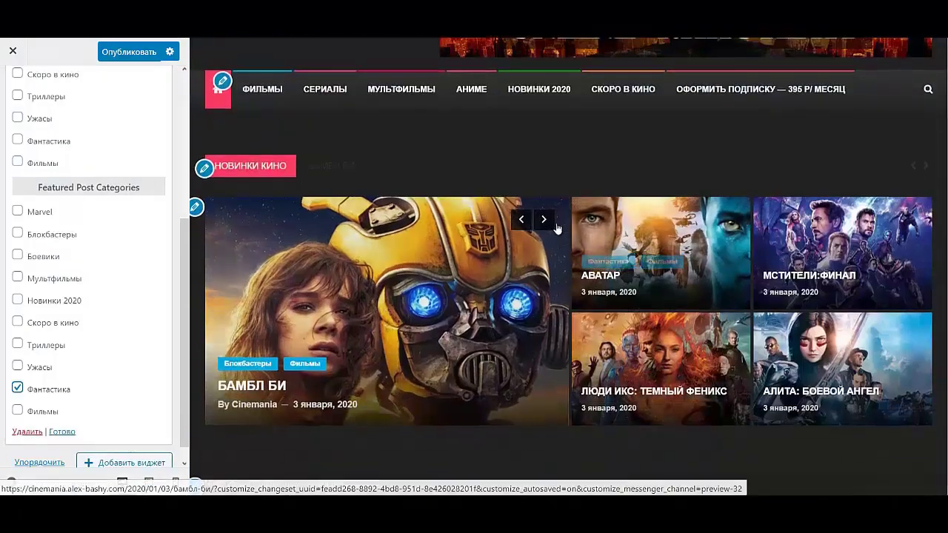
click(545, 220)
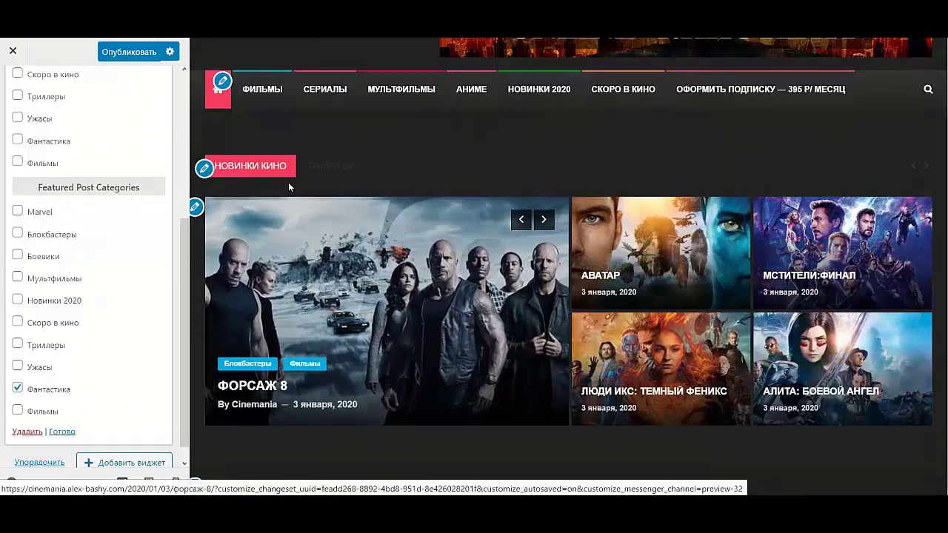
scroll(58, 137, up, 3)
scroll(57, 166, down, 4)
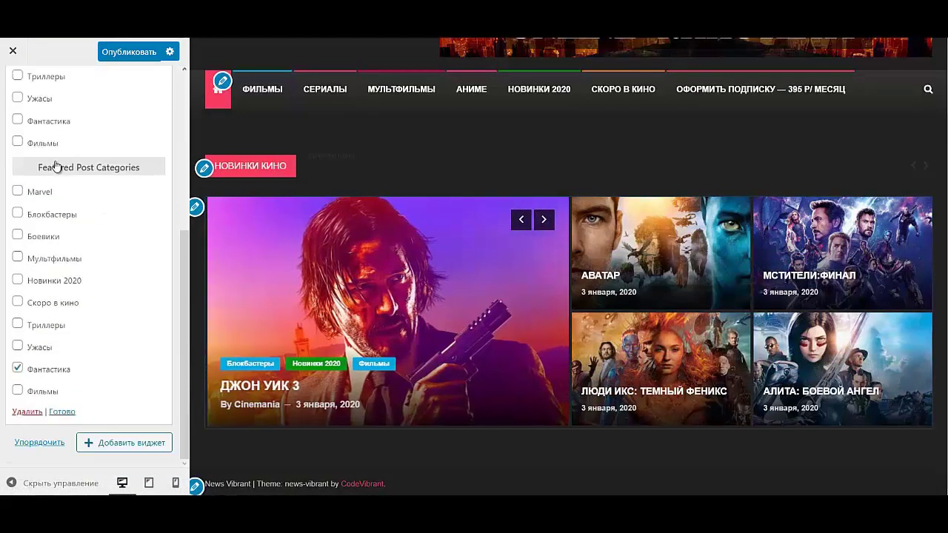
scroll(57, 165, up, 4)
click(89, 161)
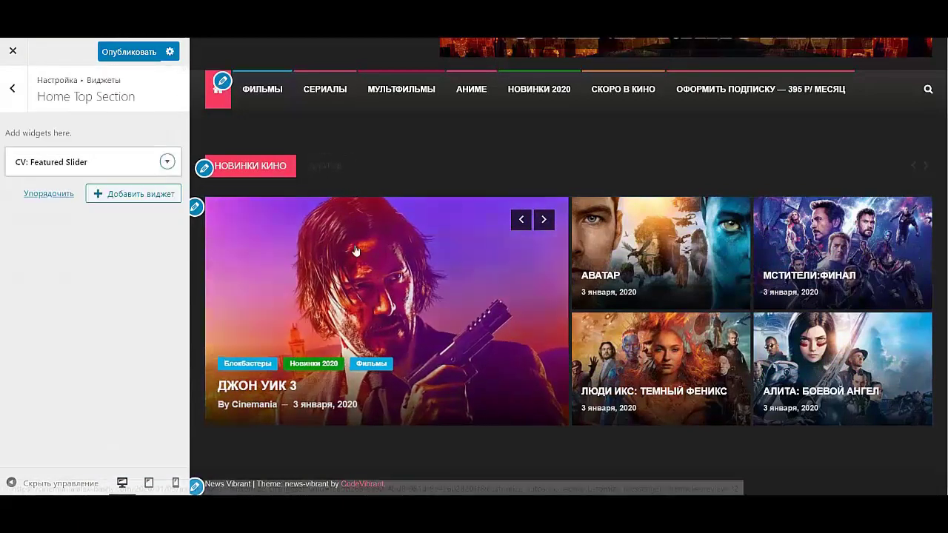
- Add a CV: Featured Posts block titled БОЕВИКИ showing Боевики posts, then collapse it
click(152, 200)
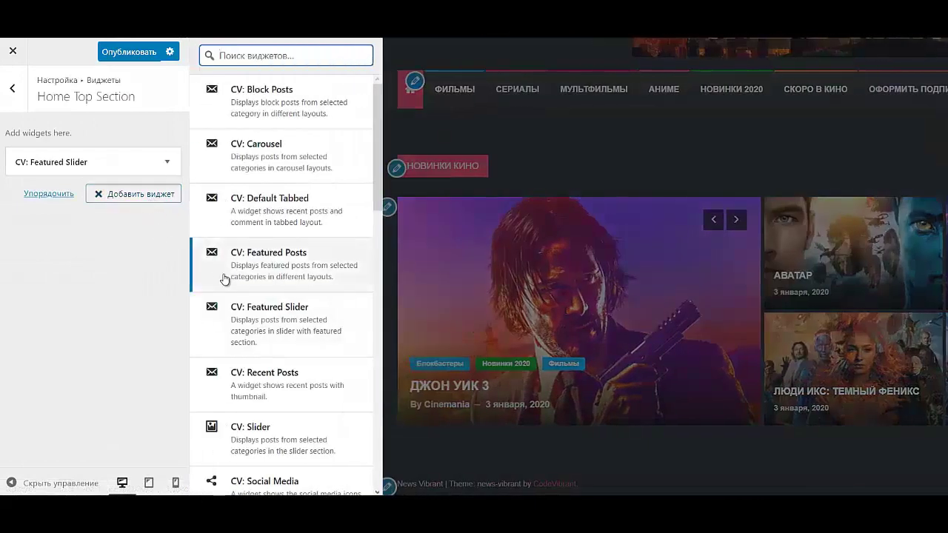
scroll(239, 389, down, 2)
scroll(238, 392, down, 1)
scroll(248, 407, up, 3)
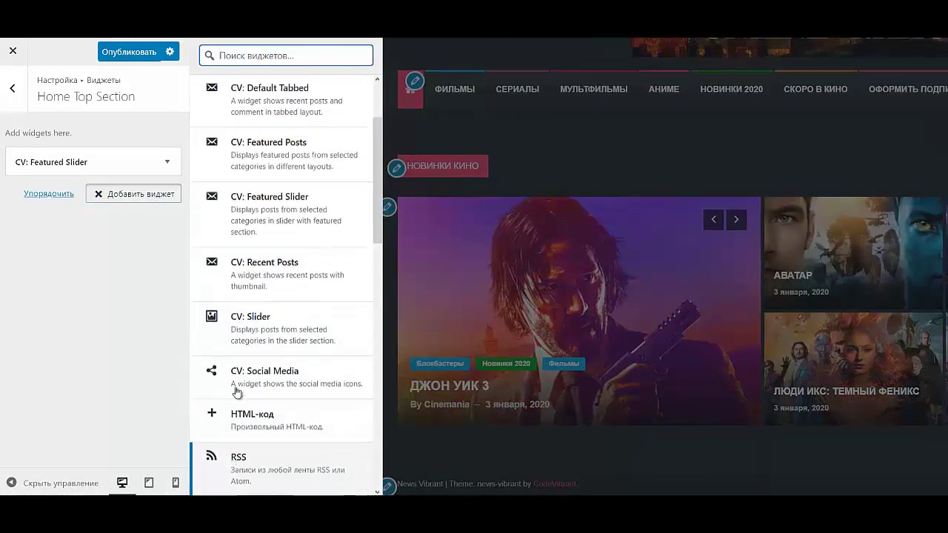
click(268, 285)
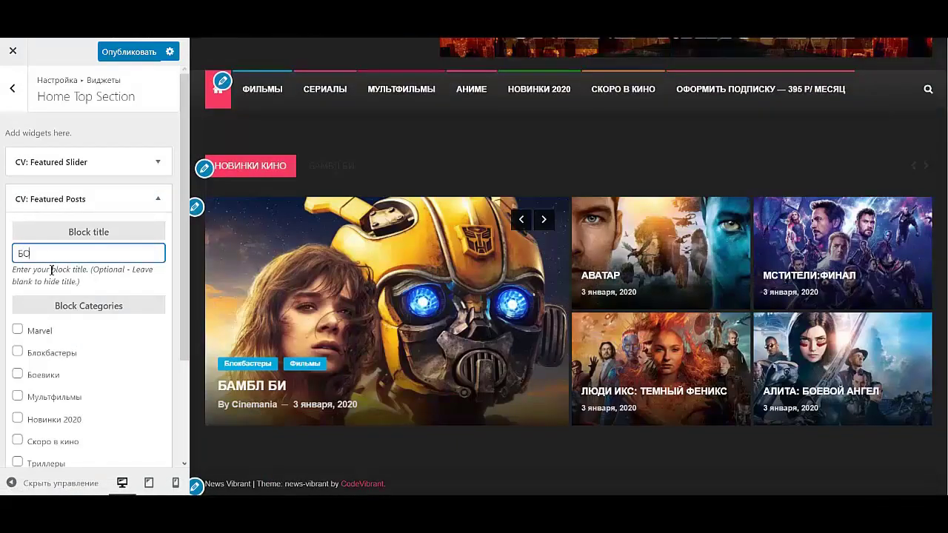
text(БОЕВИКИ)
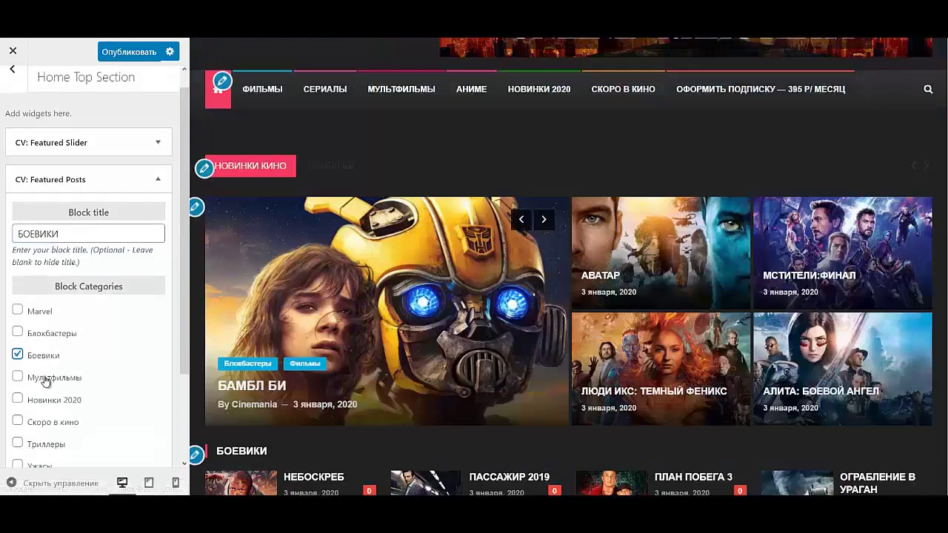
scroll(49, 380, down, 3)
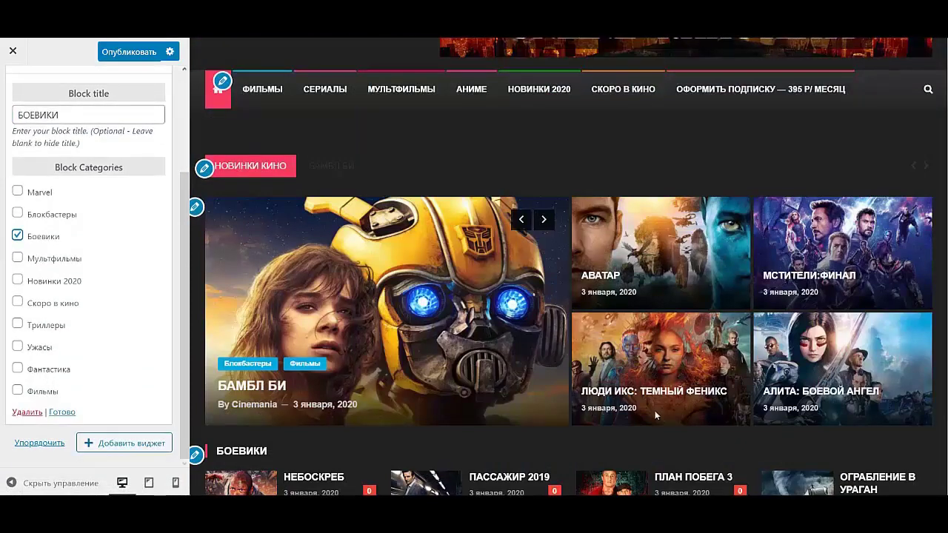
scroll(654, 416, down, 2)
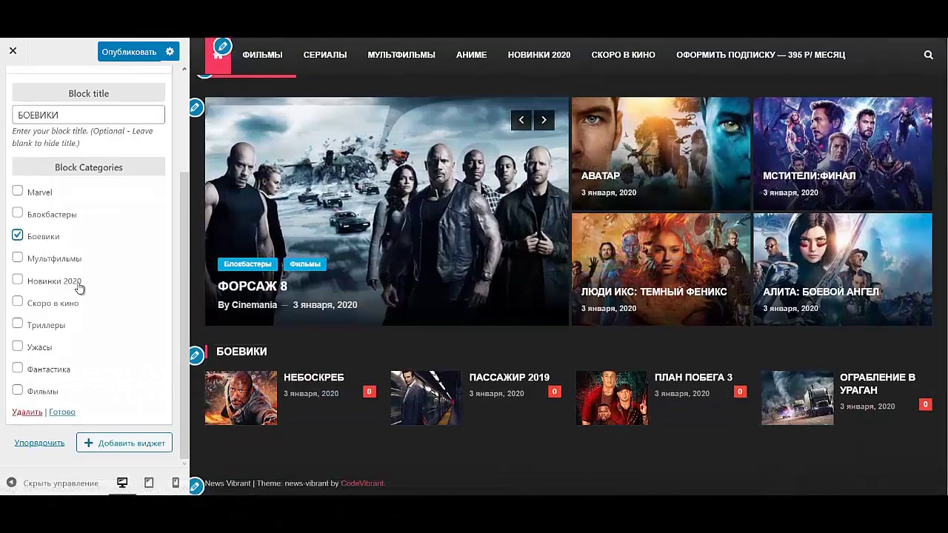
scroll(167, 261, up, 3)
click(163, 191)
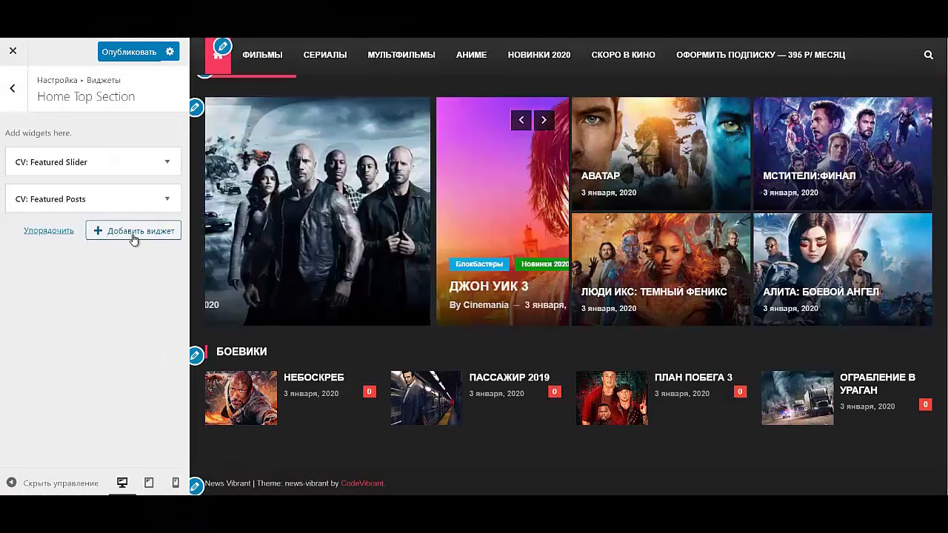
click(133, 234)
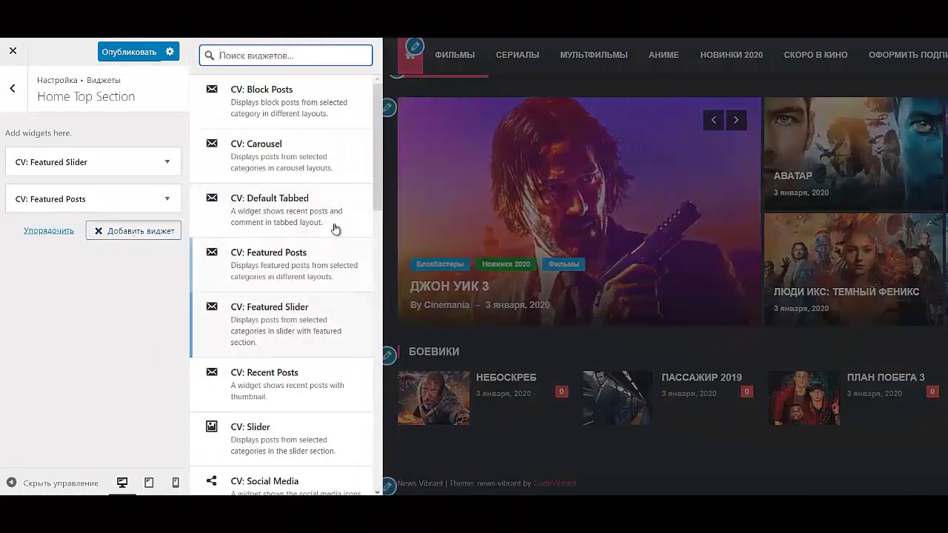
- Add a CV: Carousel widget titled УЖАСЫ that shows Ужасы posts
click(313, 152)
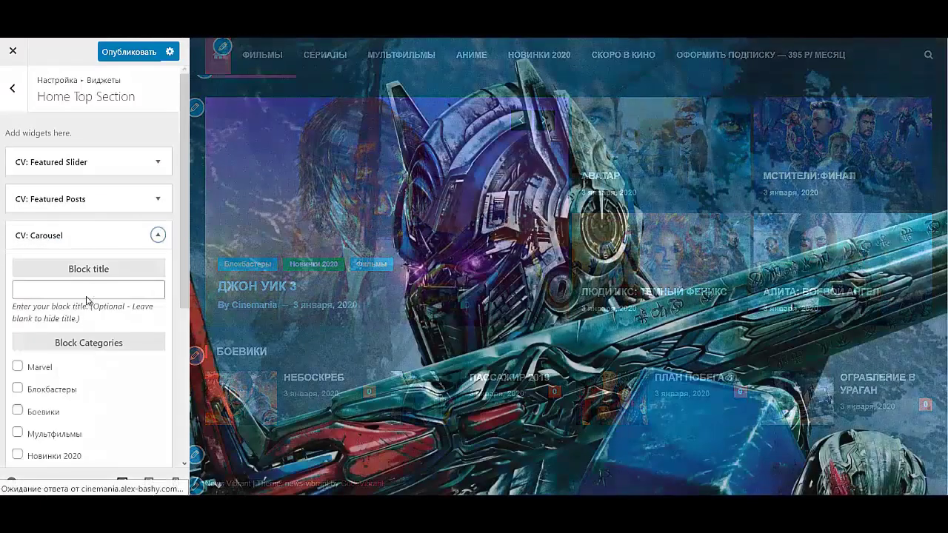
click(92, 289)
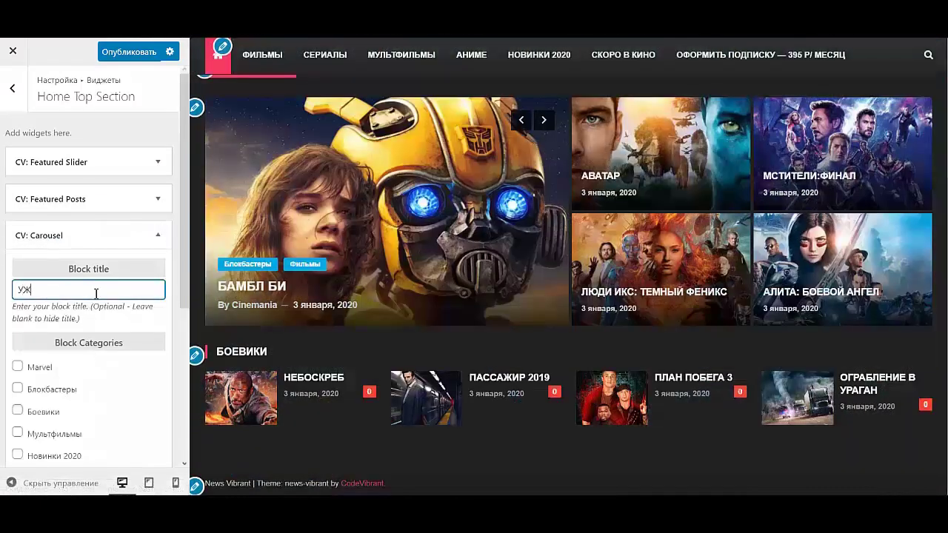
text(УЖАСЫ)
scroll(90, 312, down, 5)
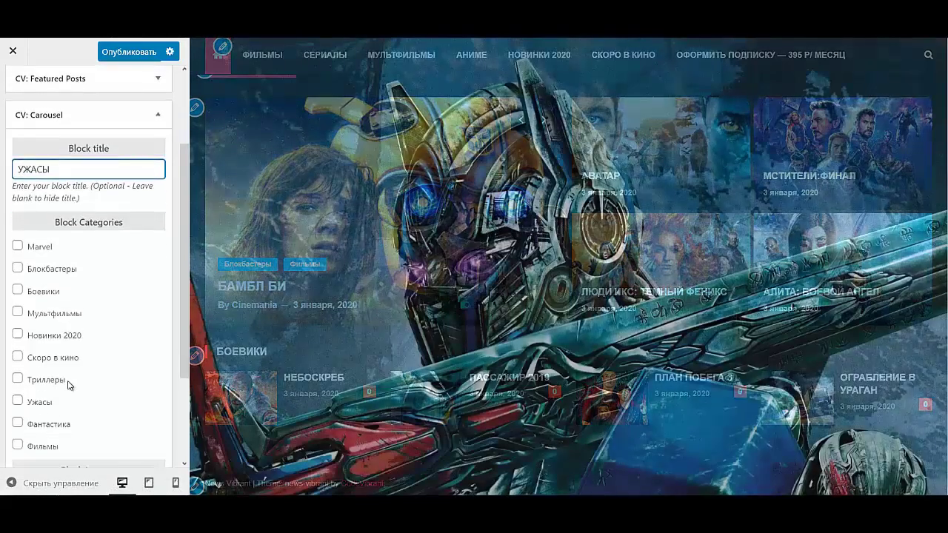
click(17, 331)
- Browse the УЖАСЫ carousel in the preview, collapse it, and add a CV: Block Posts widget
scroll(51, 333, down, 2)
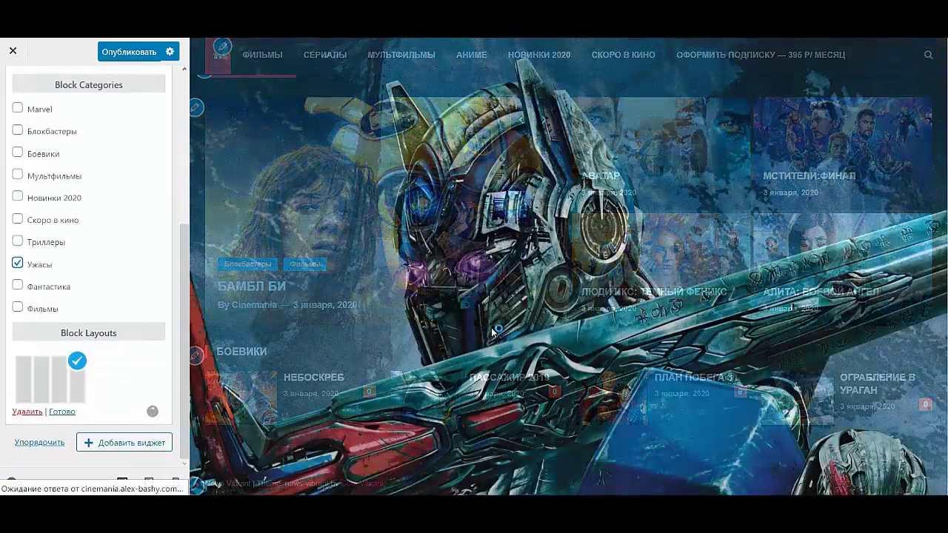
scroll(490, 323, down, 4)
scroll(482, 327, down, 2)
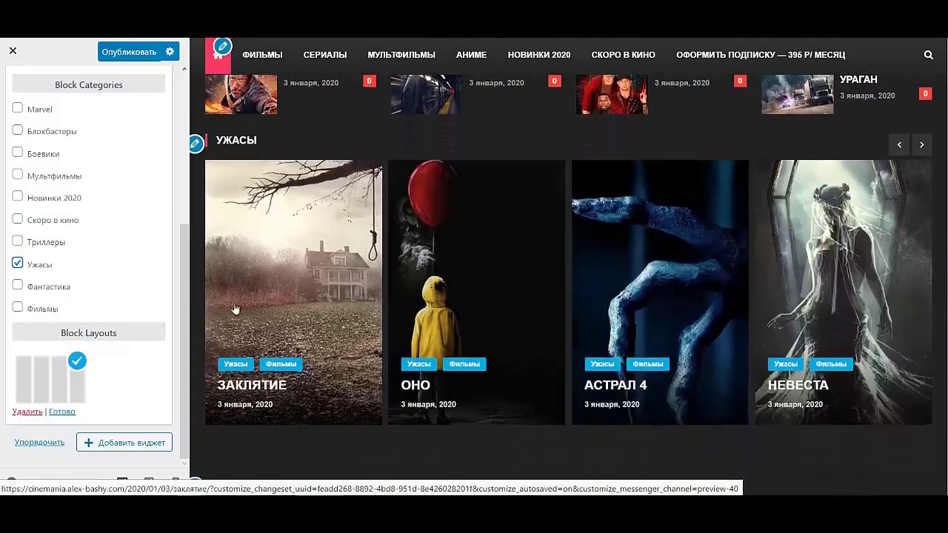
click(921, 146)
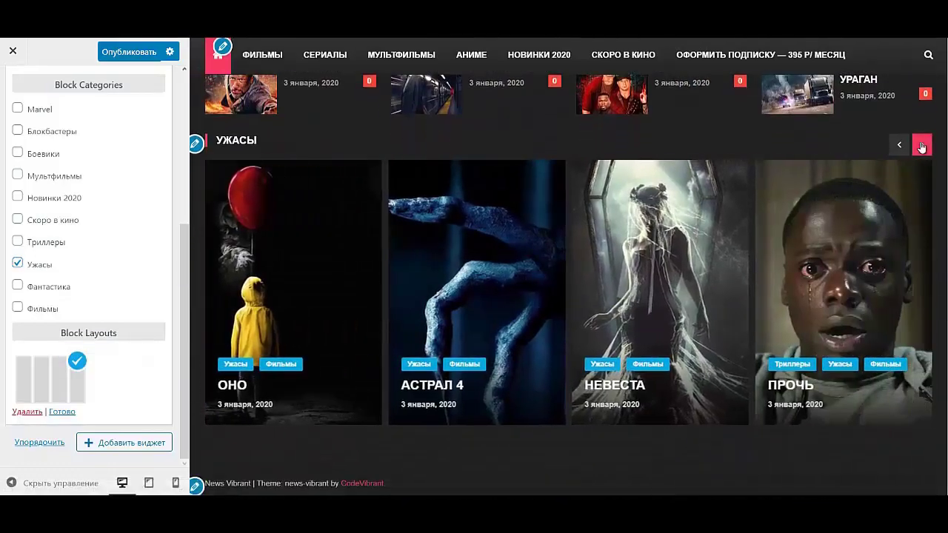
click(921, 145)
click(921, 145)
click(921, 145)
click(922, 145)
click(922, 145)
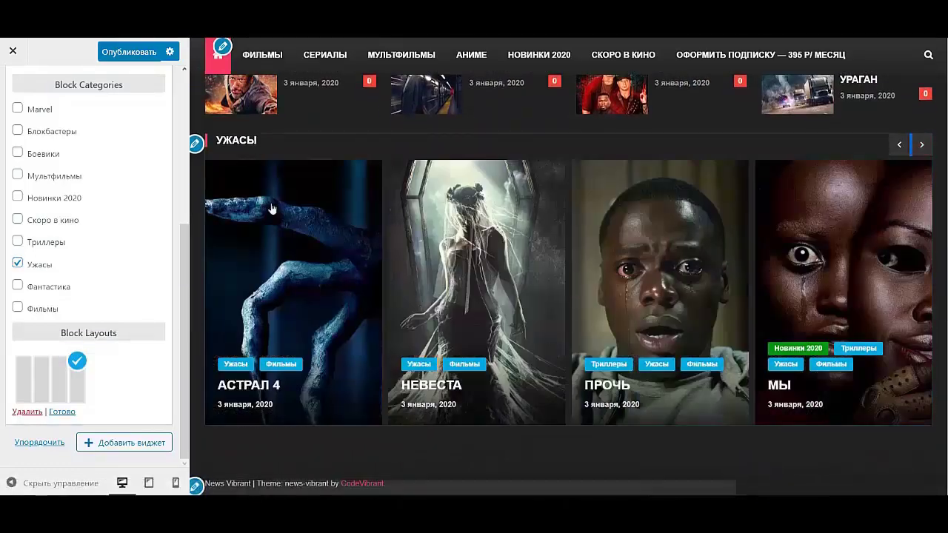
scroll(160, 151, up, 3)
click(157, 171)
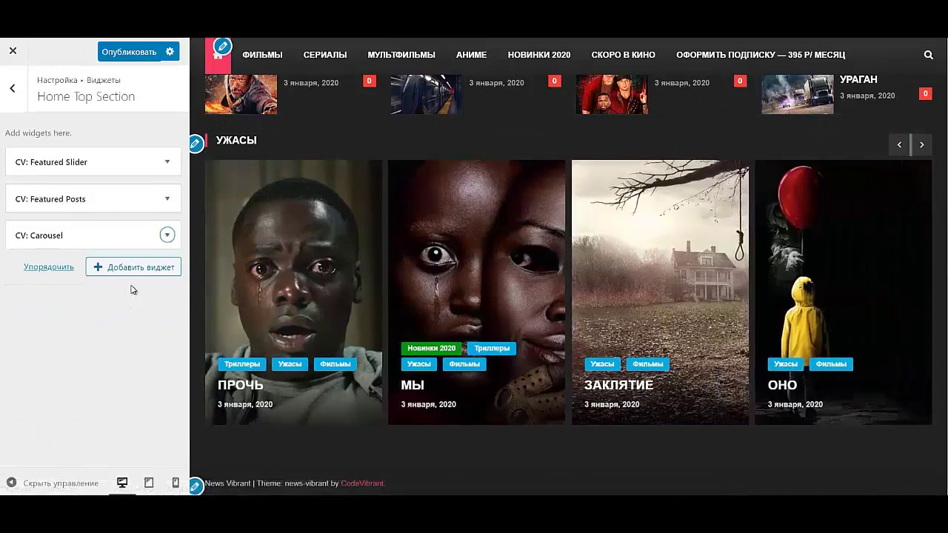
click(137, 272)
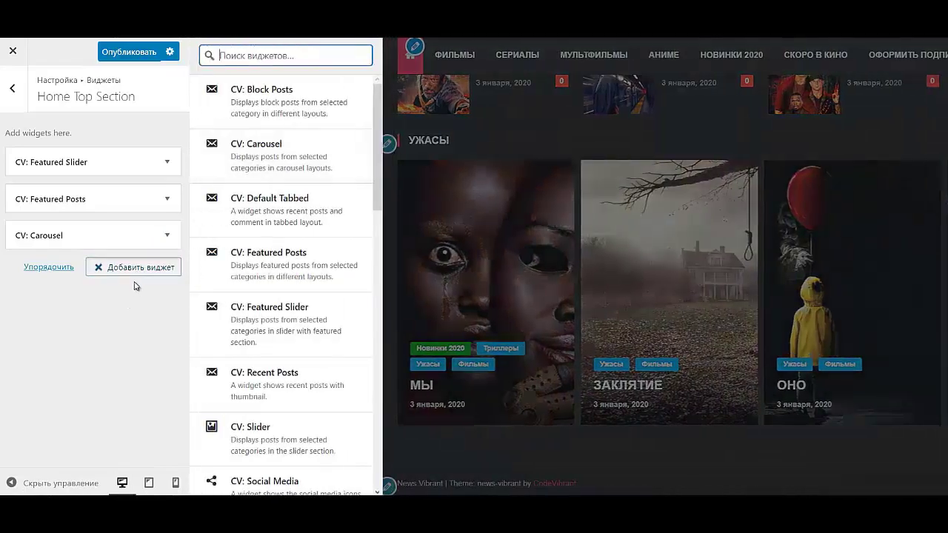
click(244, 94)
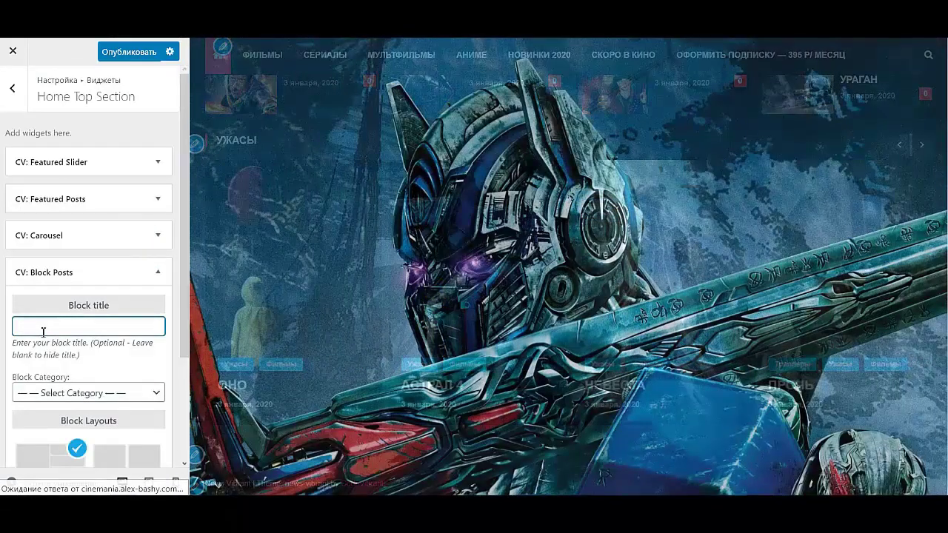
- Title the Block Posts widget MARVEL and set its Block Category to Marvel
text(MA)
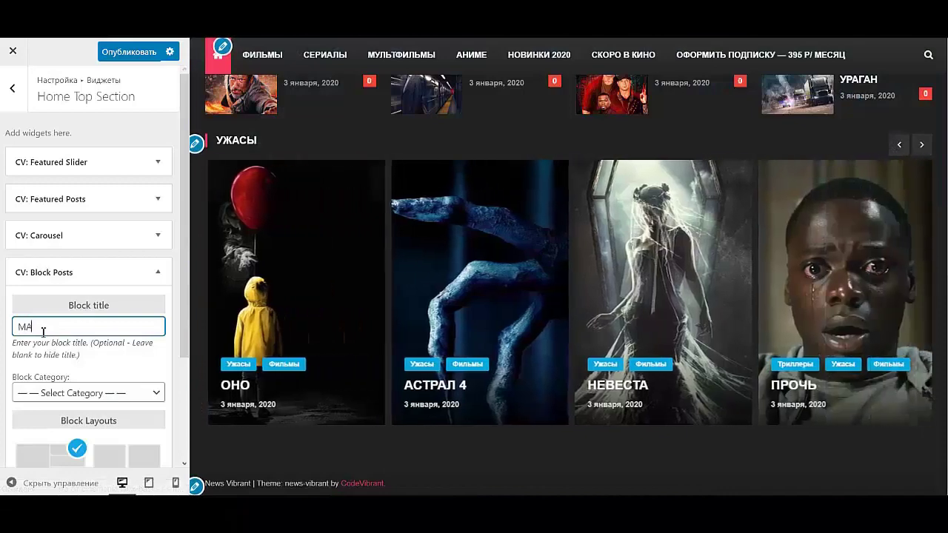
text(RVEL)
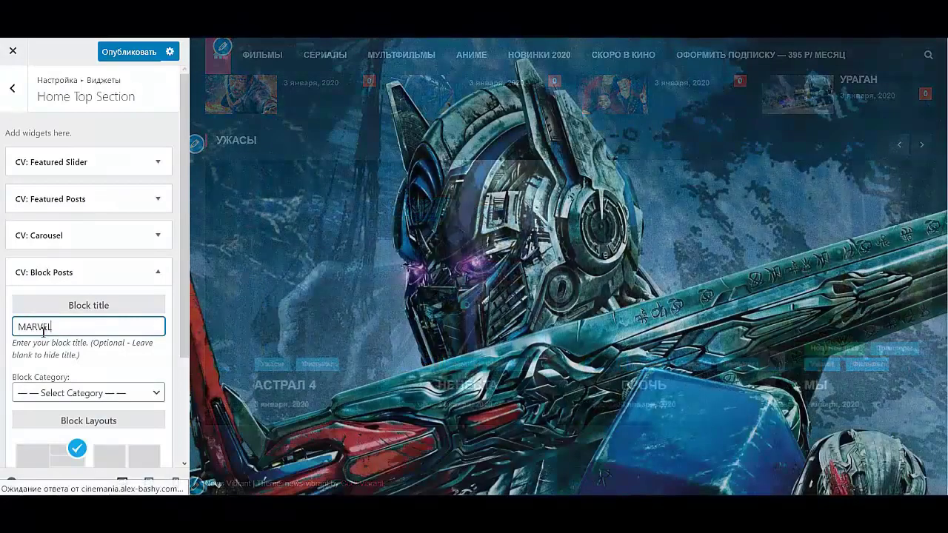
click(107, 399)
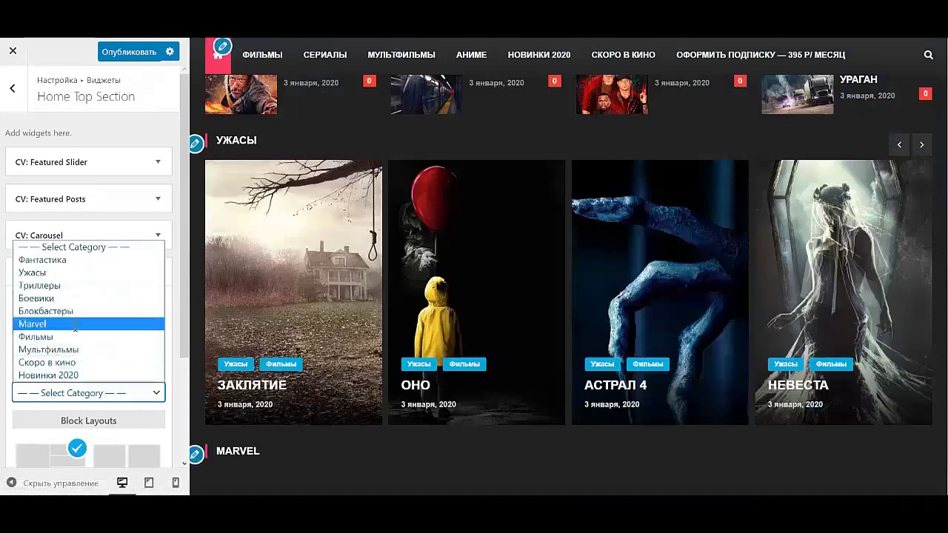
click(89, 323)
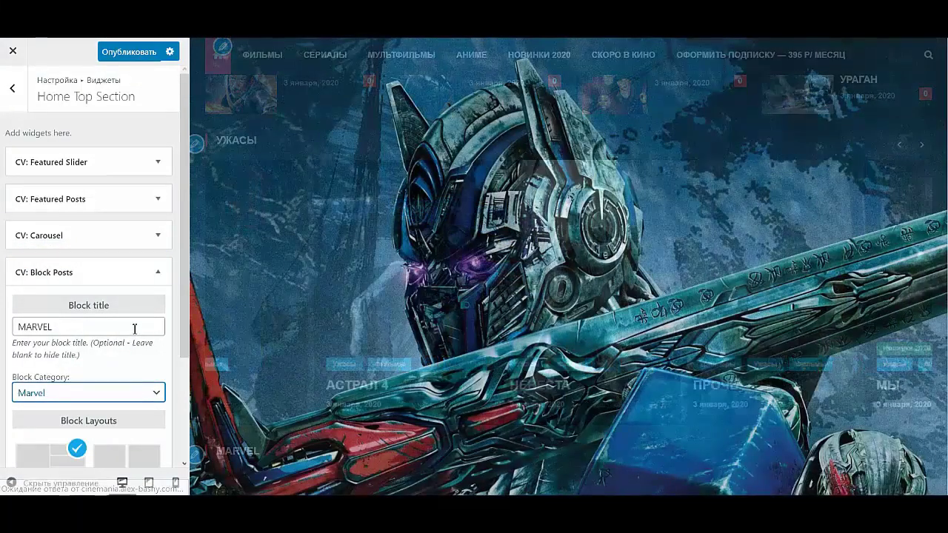
scroll(102, 343, down, 2)
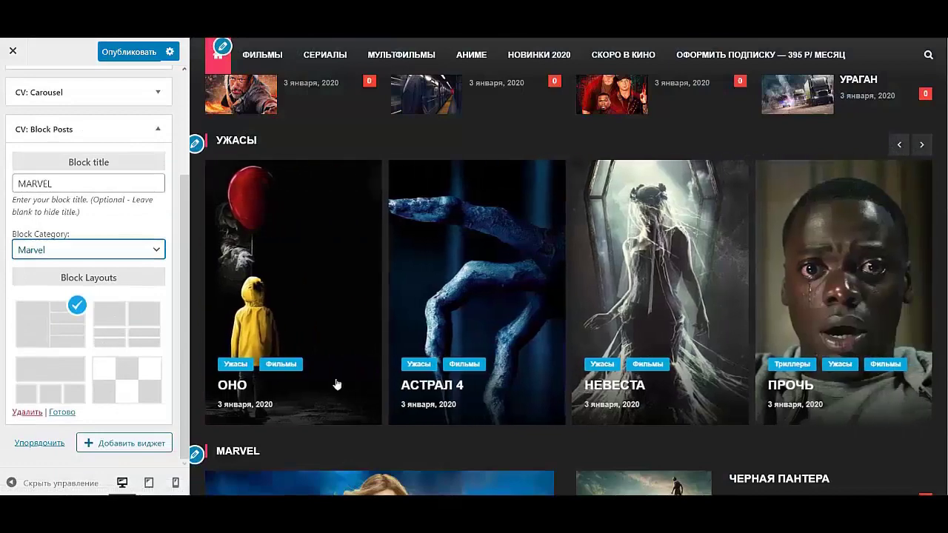
scroll(551, 385, down, 5)
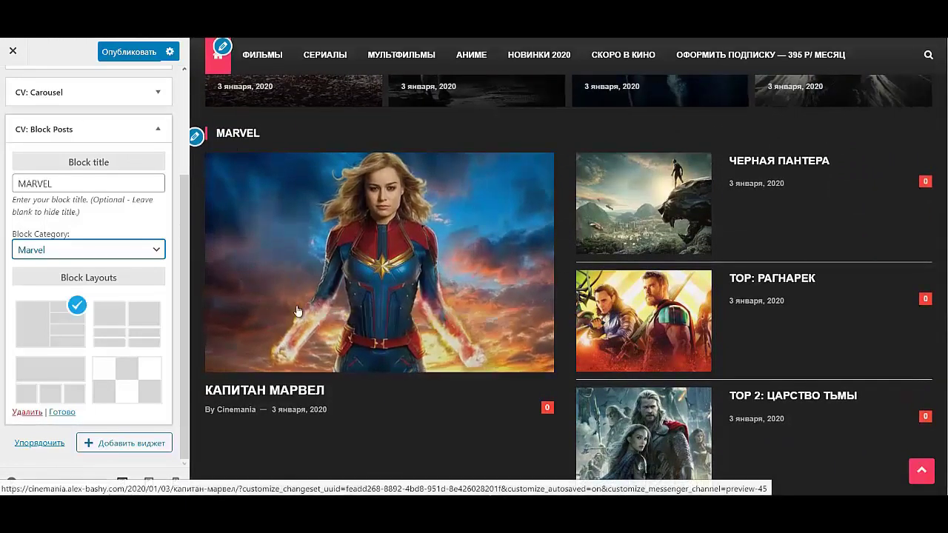
click(157, 129)
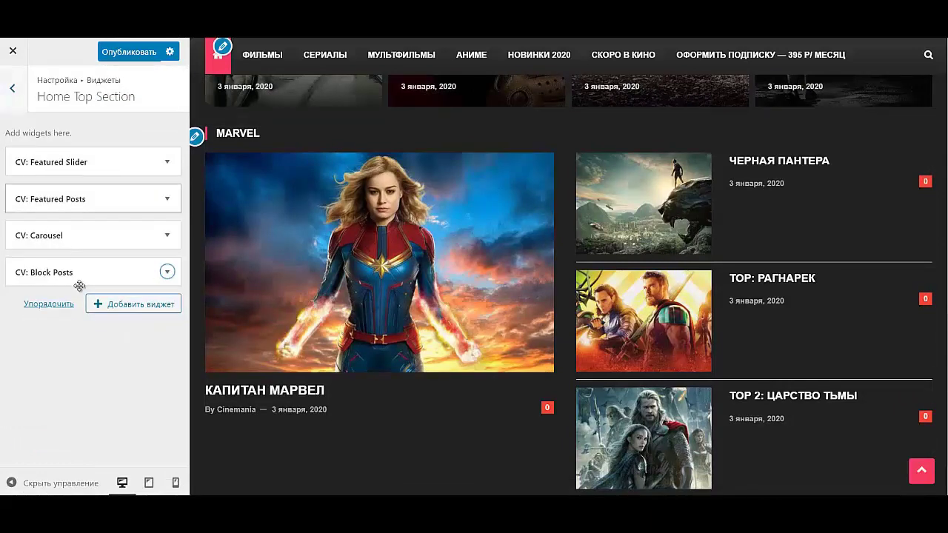
- Add a Text widget with the heading ФИЛЬМЫ 2020
click(116, 305)
scroll(289, 312, down, 5)
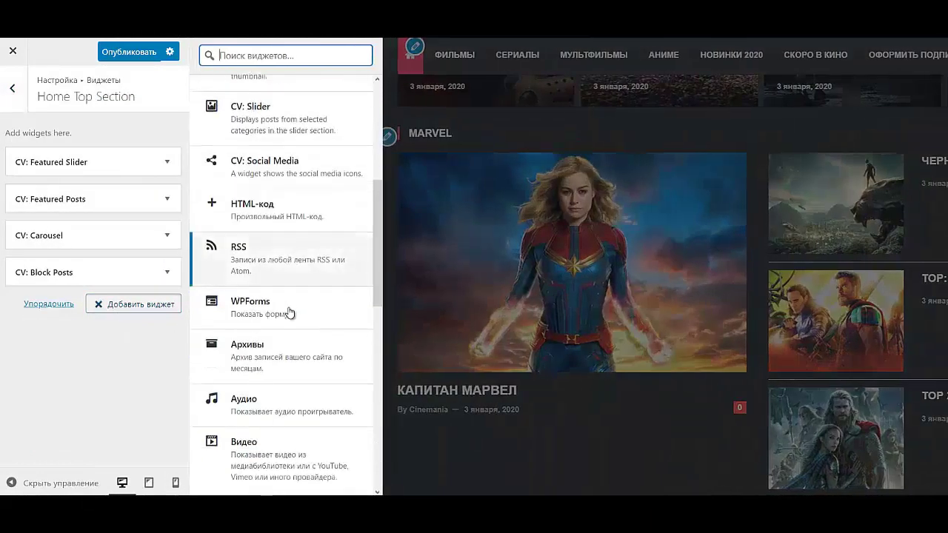
scroll(289, 313, down, 8)
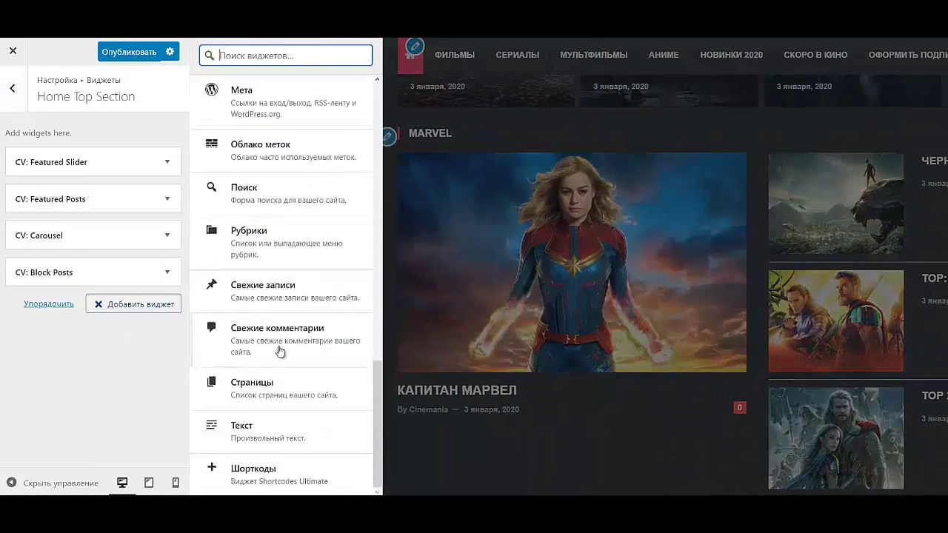
click(275, 427)
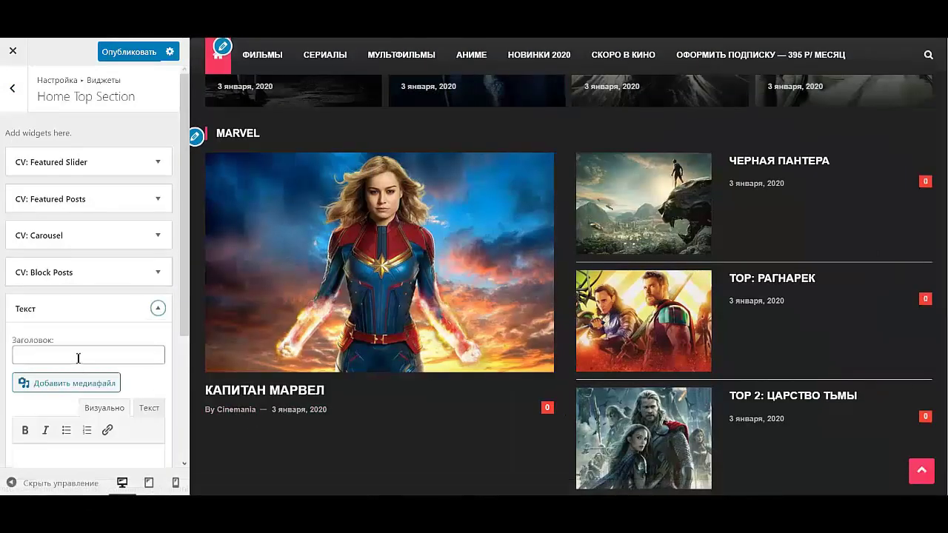
click(78, 359)
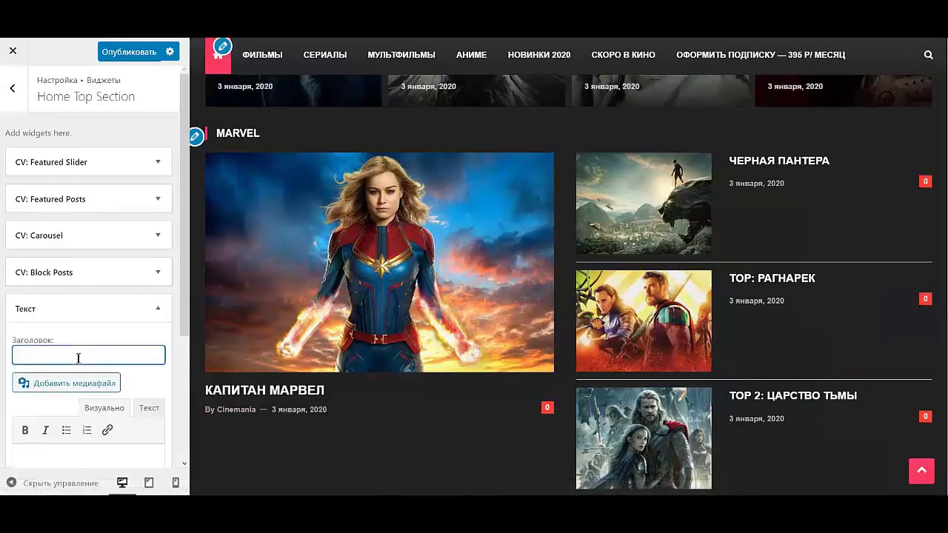
text(фИЛЬМЫ 2020)
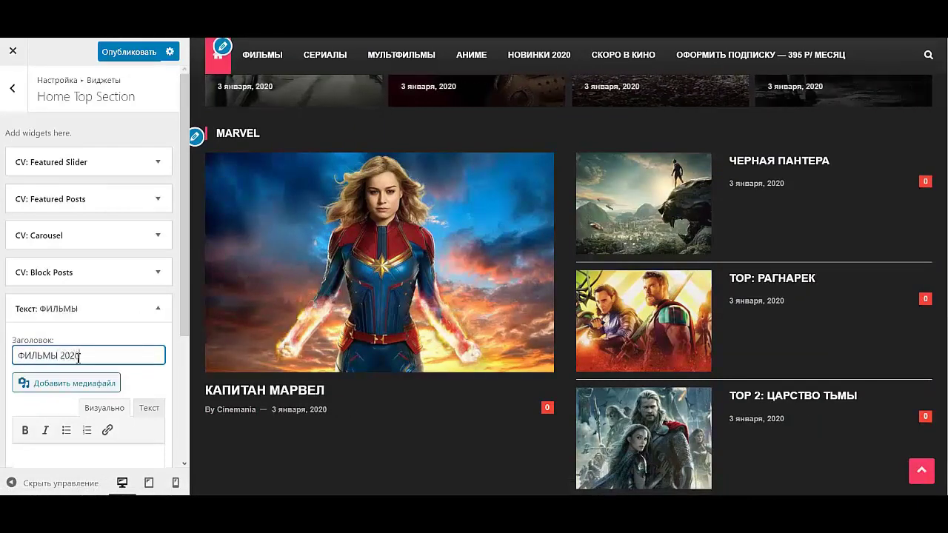
click(155, 311)
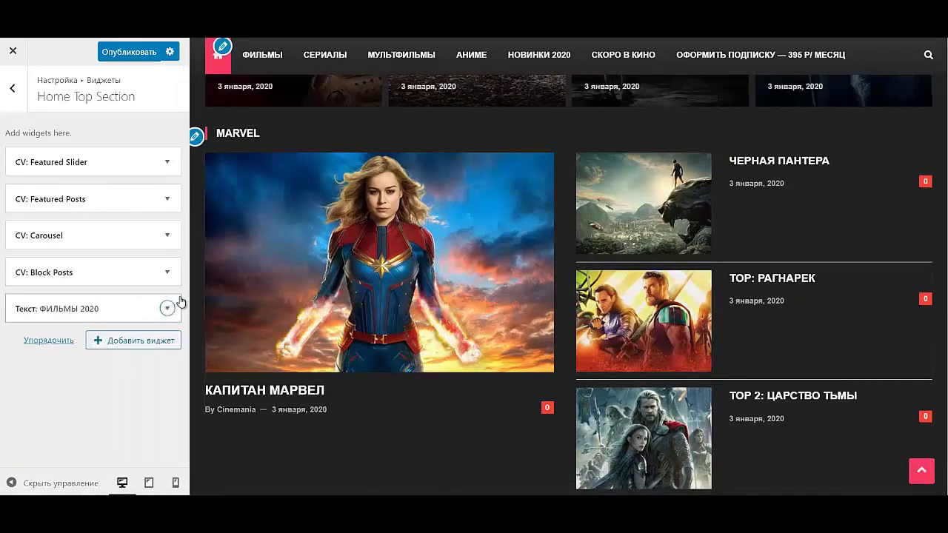
- Add a CV: Slider widget below it showing Новинки 2020 posts
click(133, 342)
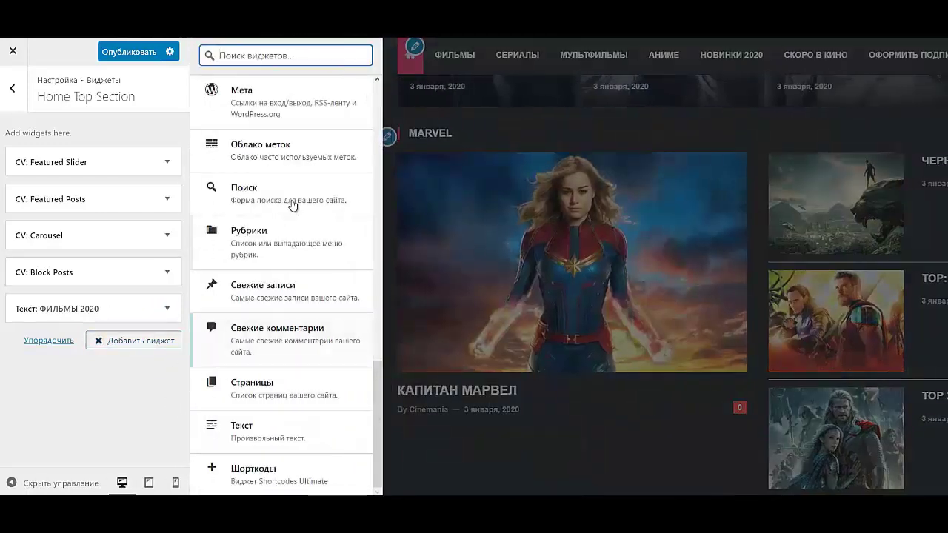
scroll(303, 209, up, 10)
scroll(319, 208, up, 3)
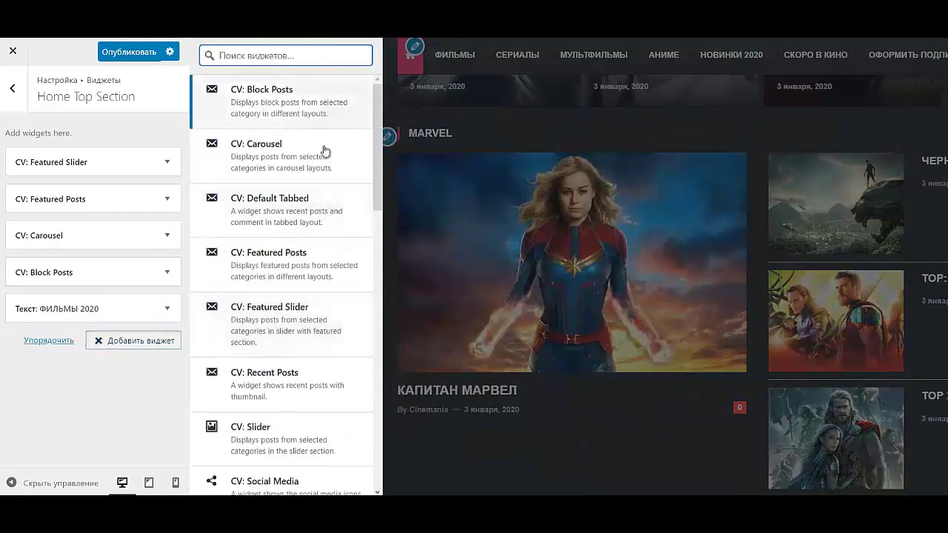
click(271, 437)
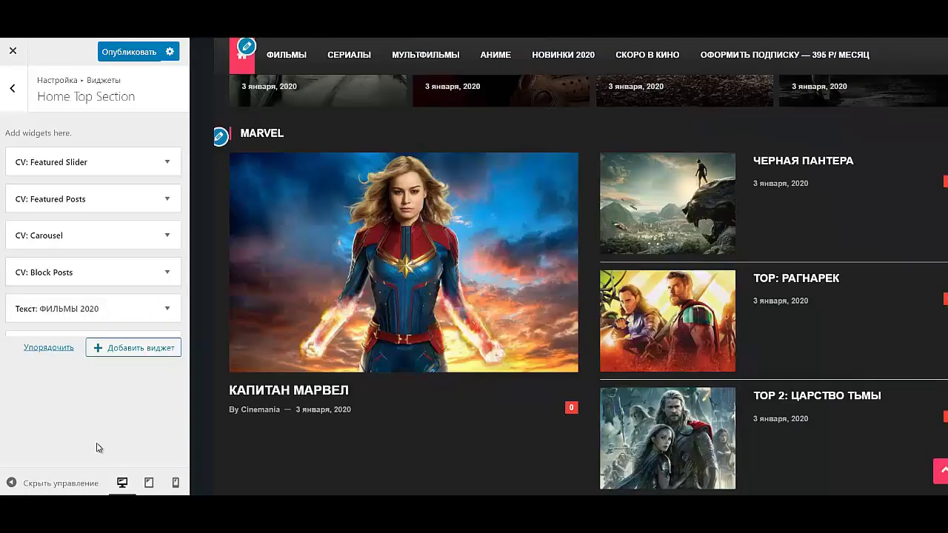
scroll(89, 400, down, 5)
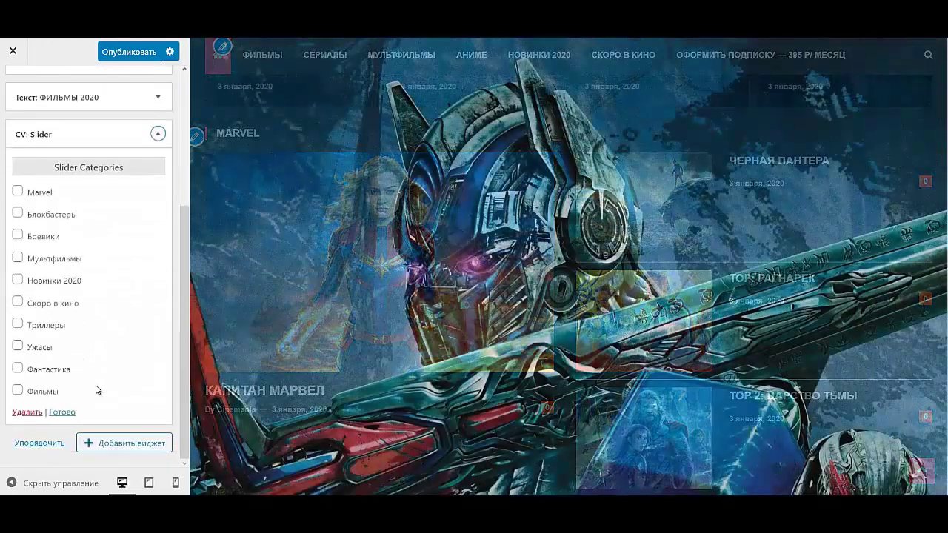
click(32, 280)
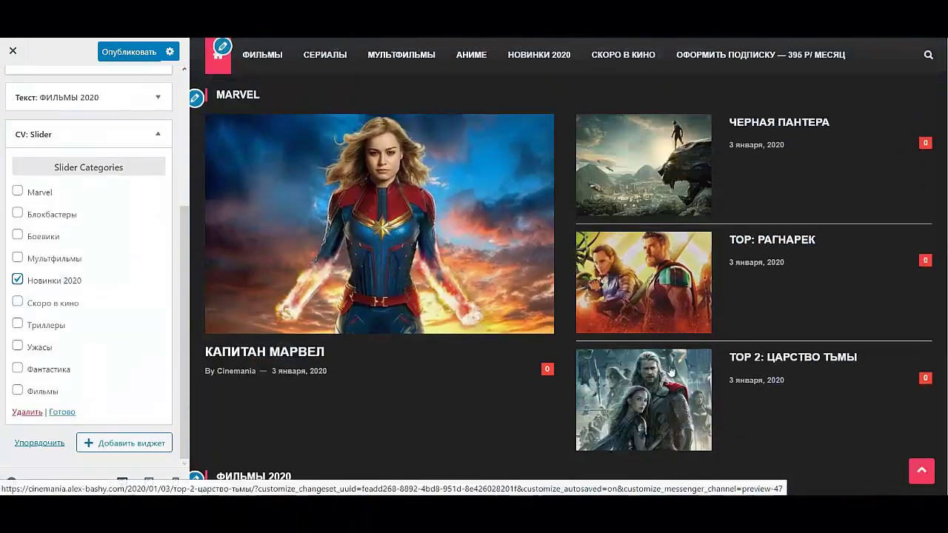
scroll(670, 370, down, 4)
scroll(670, 370, down, 1)
scroll(670, 370, up, 2)
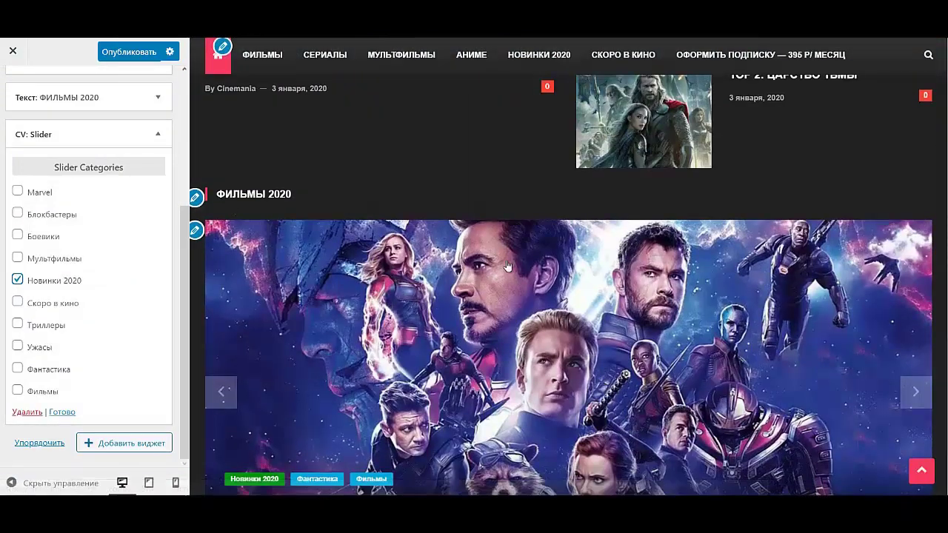
scroll(580, 296, down, 2)
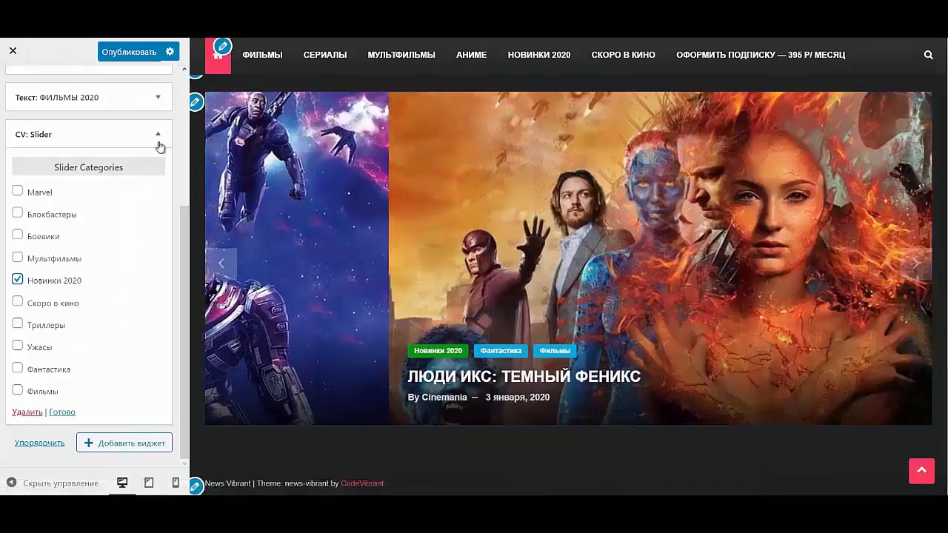
click(158, 134)
scroll(234, 229, up, 1)
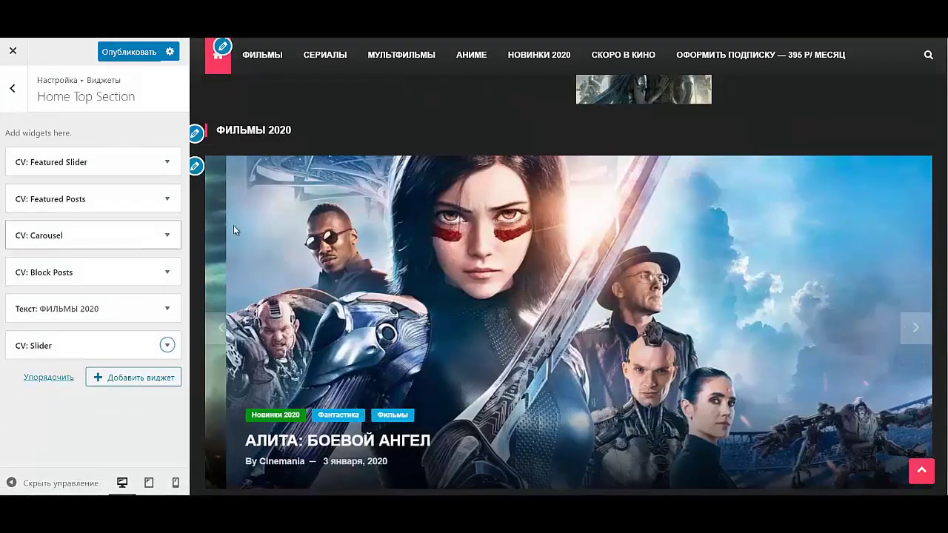
- Add a CV: Carousel titled СКОРО В КИНО with Скоро в кино posts, publish, and close the Customizer
click(147, 378)
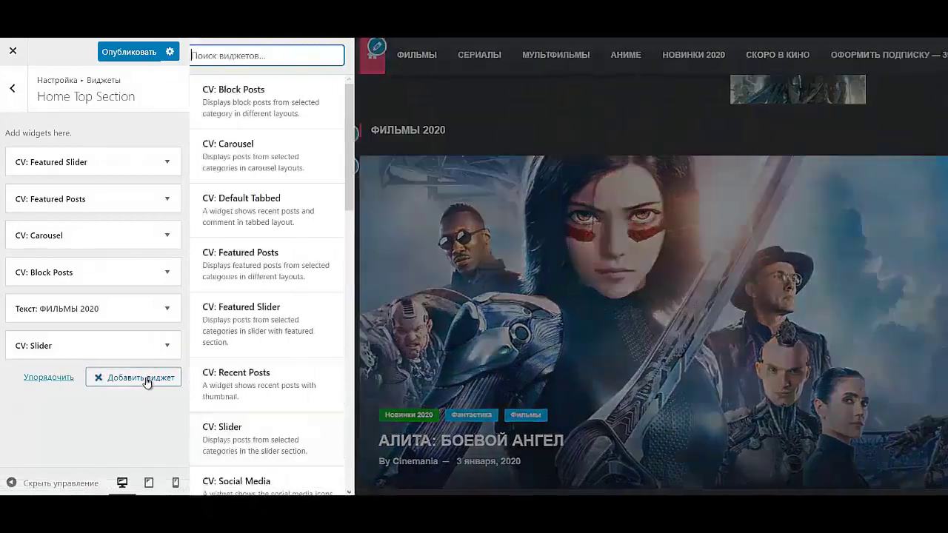
click(310, 158)
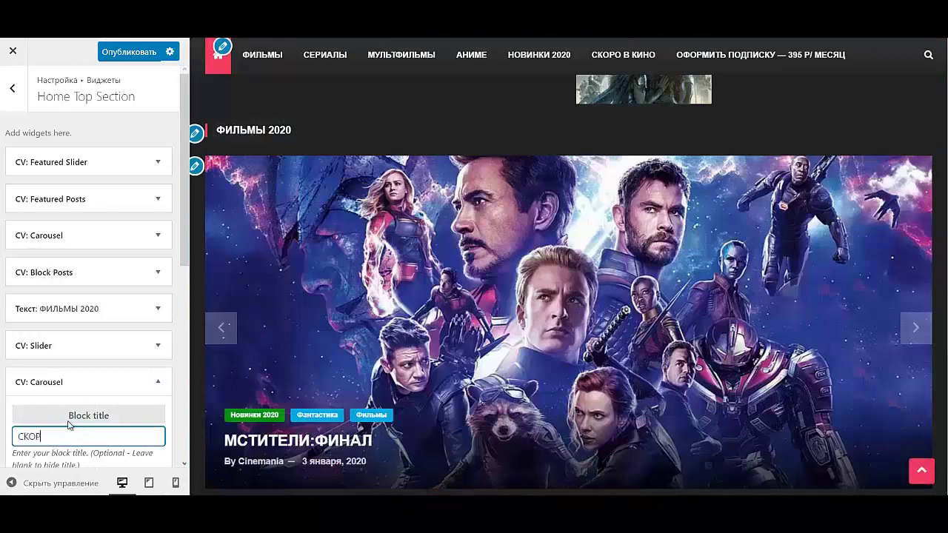
text(СКОРОВ)
key(BackSpace)
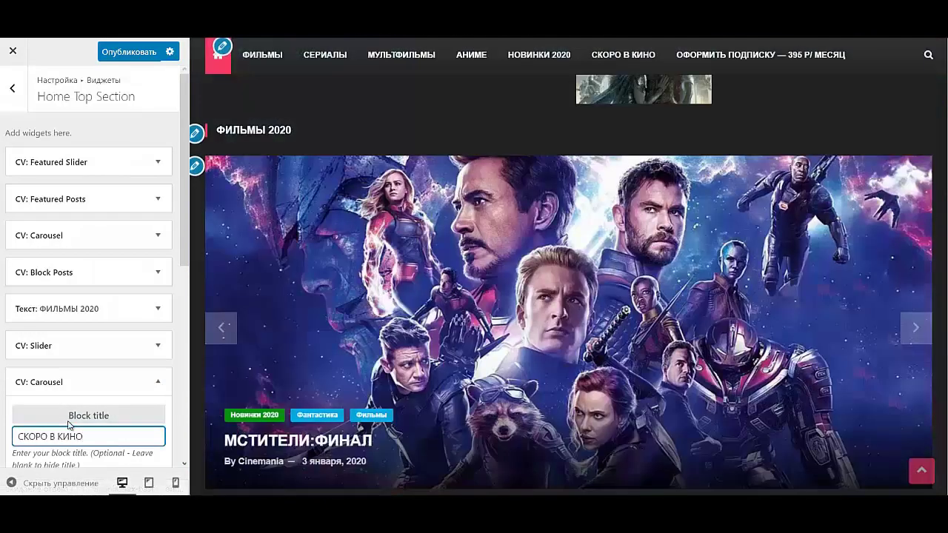
scroll(68, 385, down, 3)
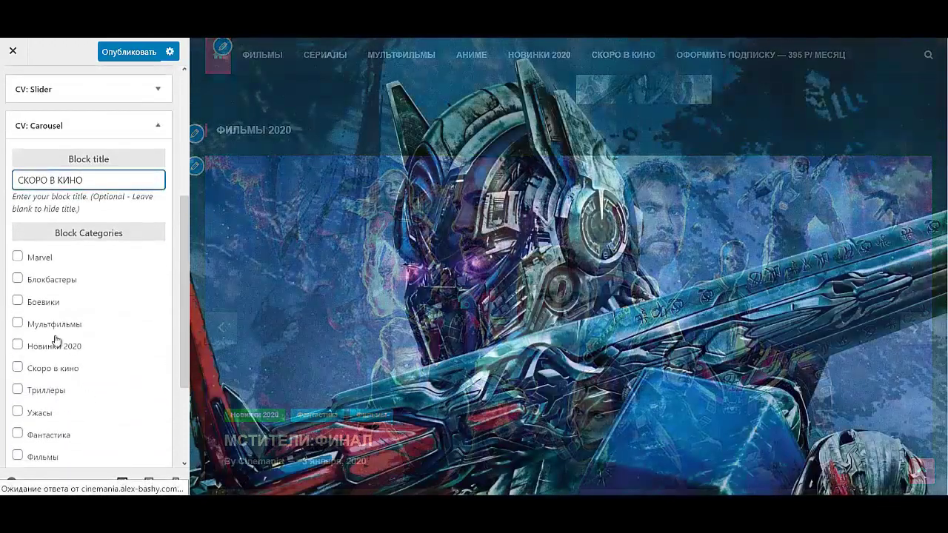
scroll(72, 375, down, 3)
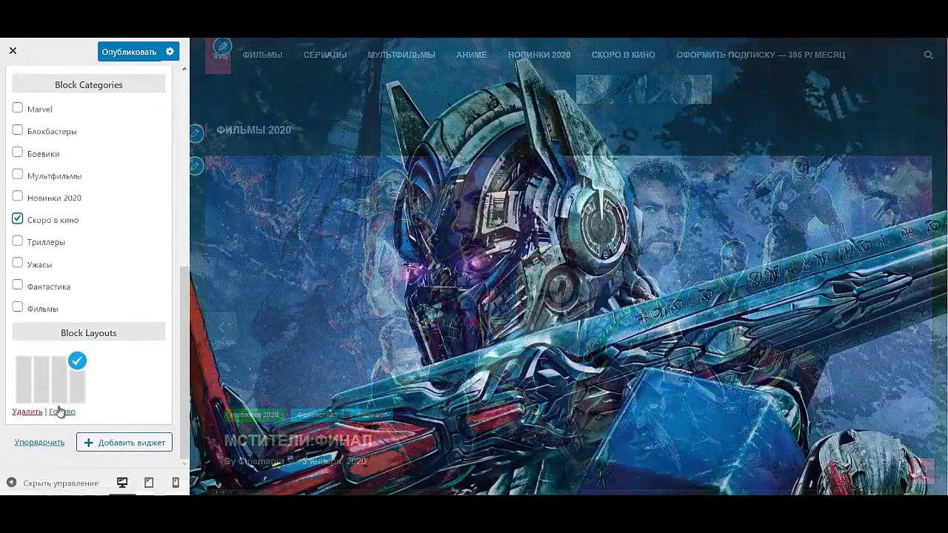
click(60, 411)
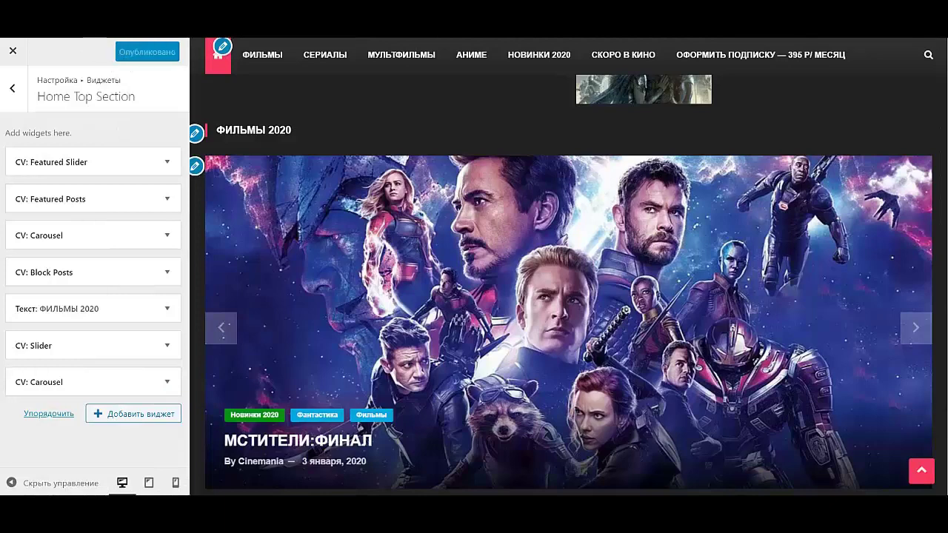
click(14, 51)
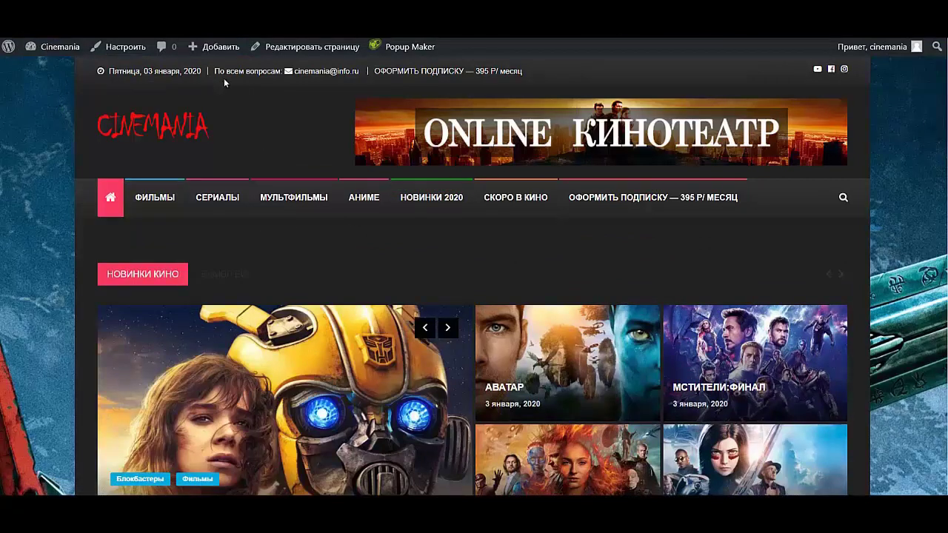
- Try out the subscription popup and search box on the live front page
click(326, 72)
click(419, 74)
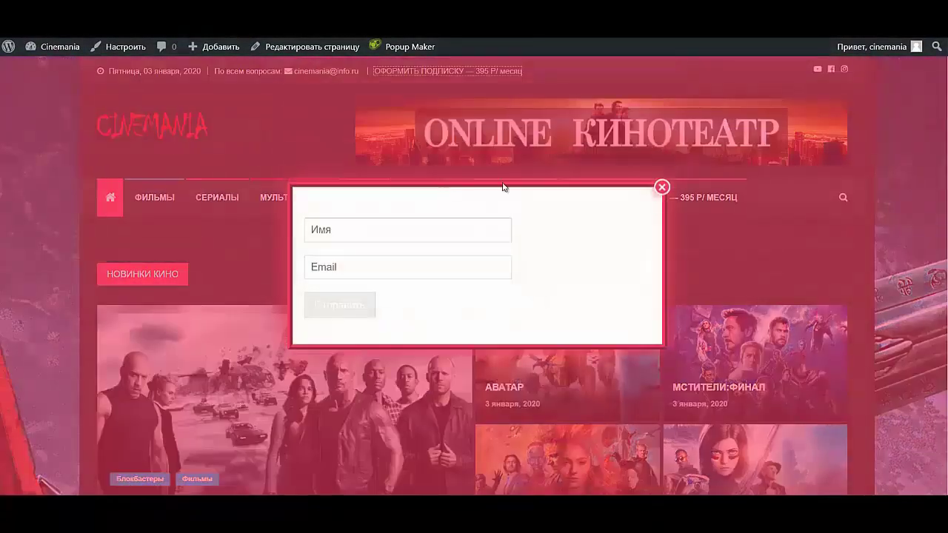
click(662, 189)
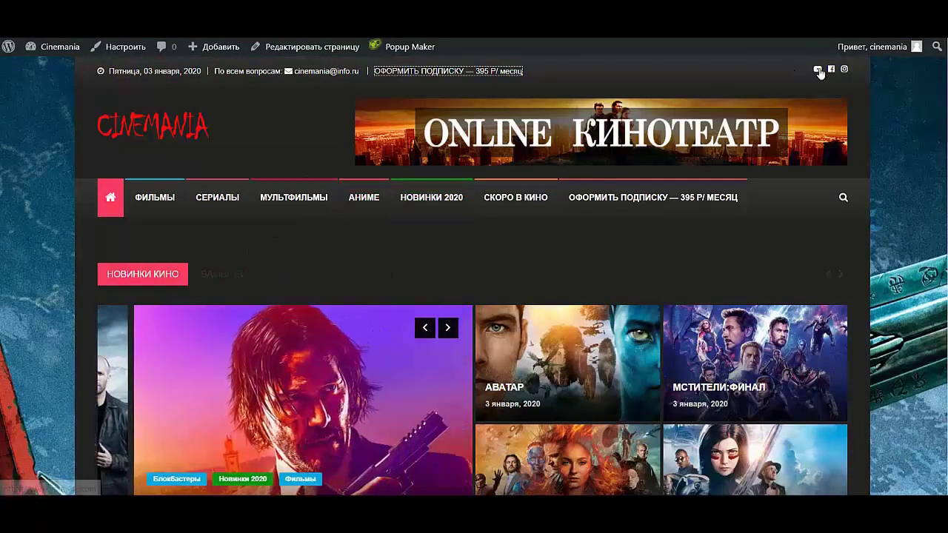
click(844, 203)
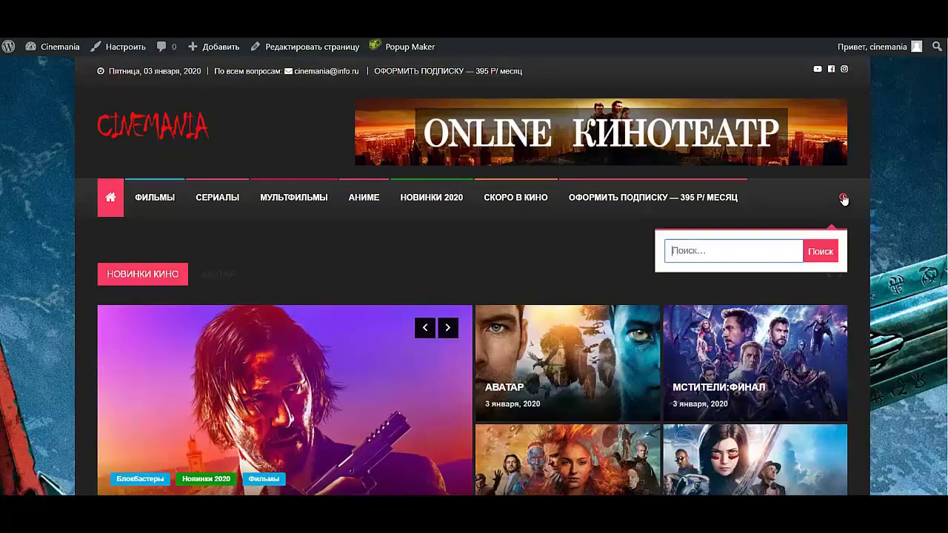
click(841, 201)
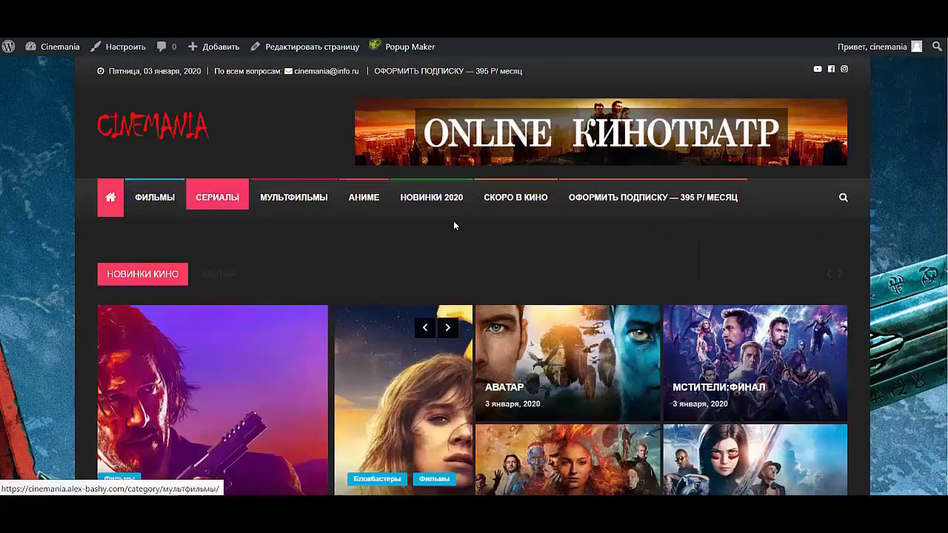
click(648, 203)
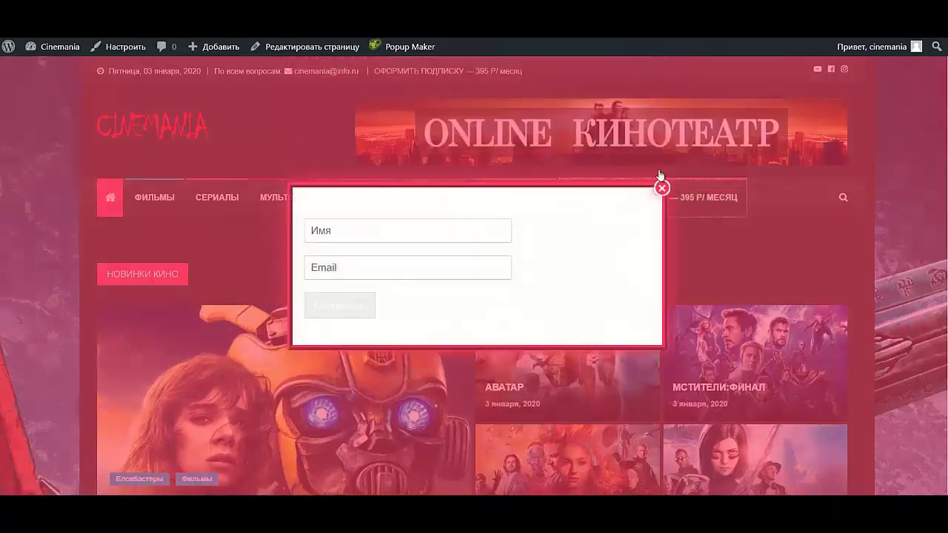
click(662, 189)
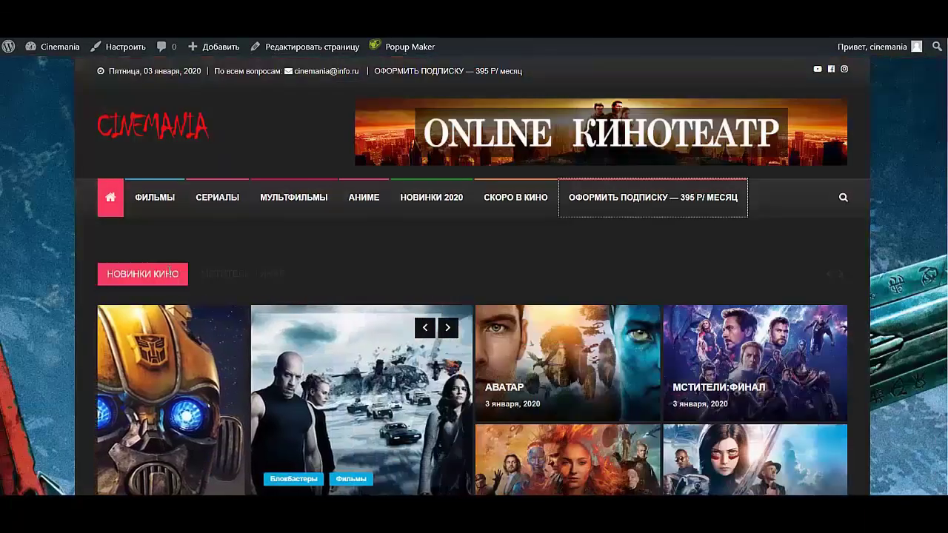
- Page through the main slider and Ужасы carousel, then open the Customizer
scroll(328, 345, down, 2)
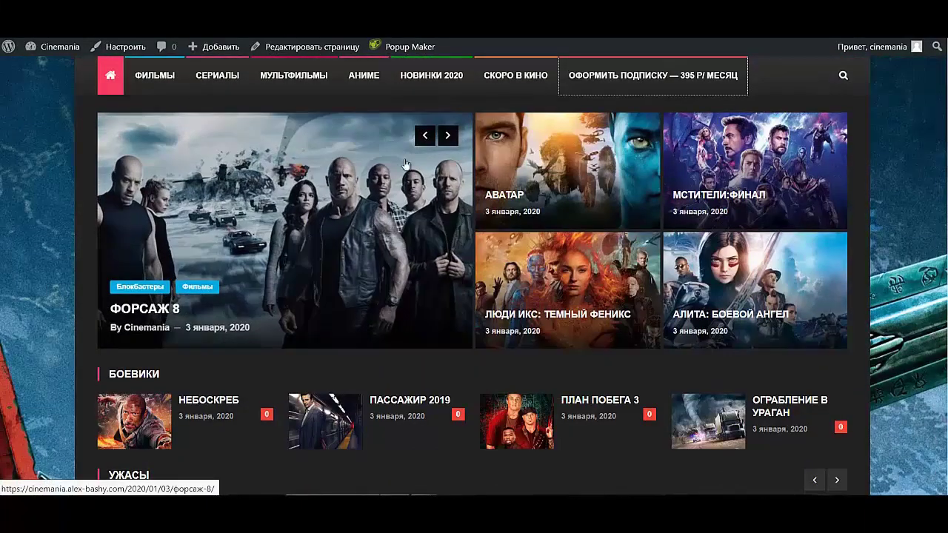
click(448, 136)
click(448, 136)
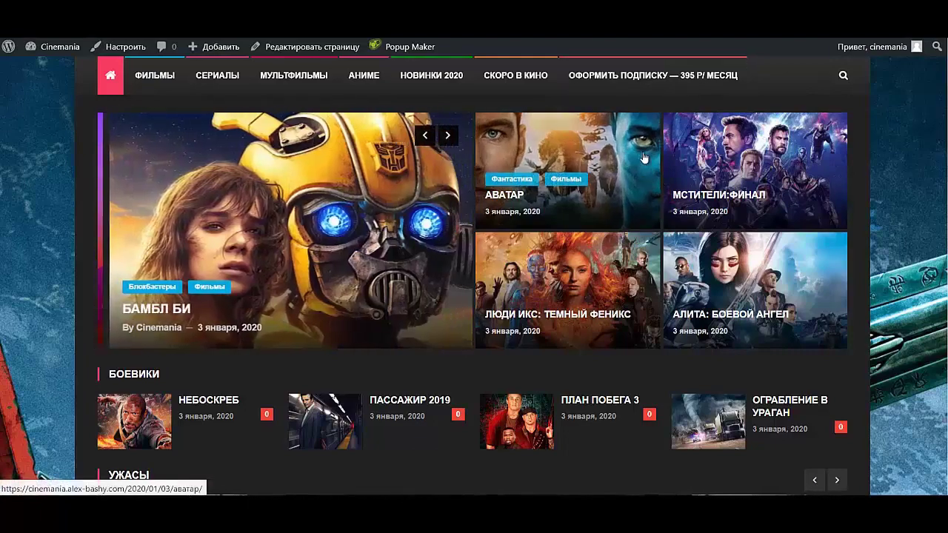
scroll(329, 159, down, 3)
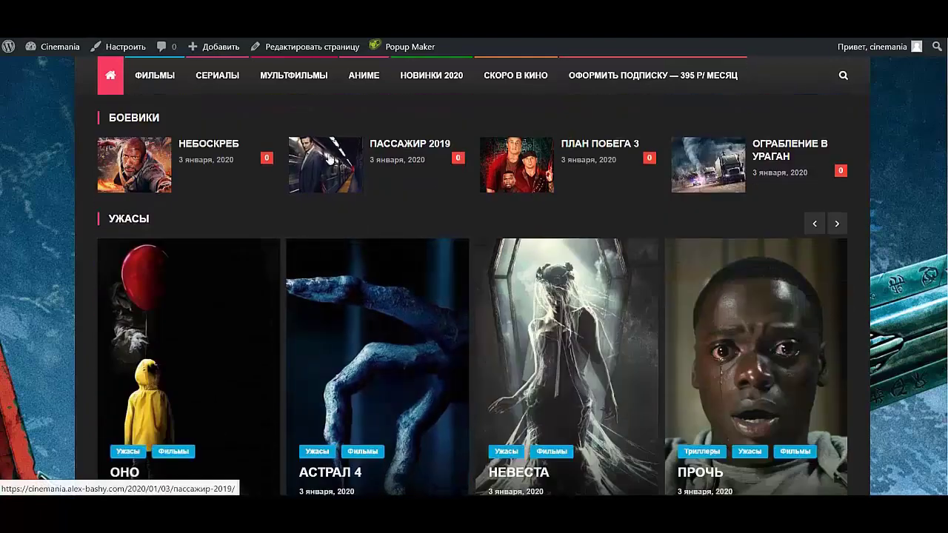
click(837, 223)
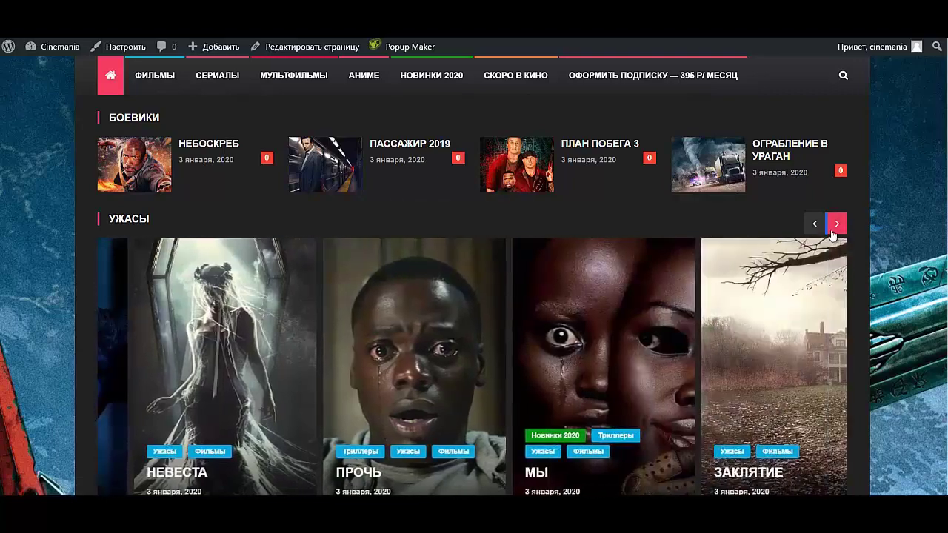
click(837, 223)
scroll(550, 338, down, 1)
scroll(550, 338, down, 5)
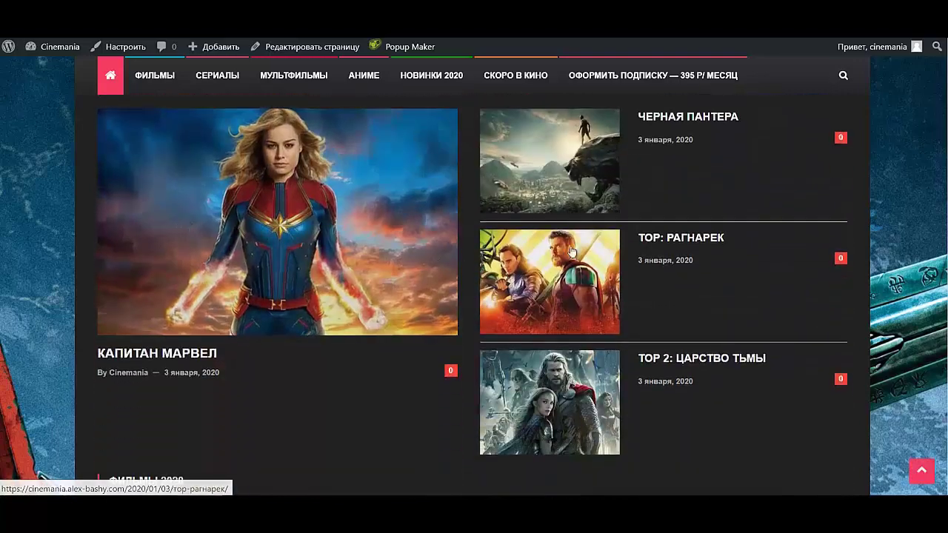
scroll(231, 264, down, 6)
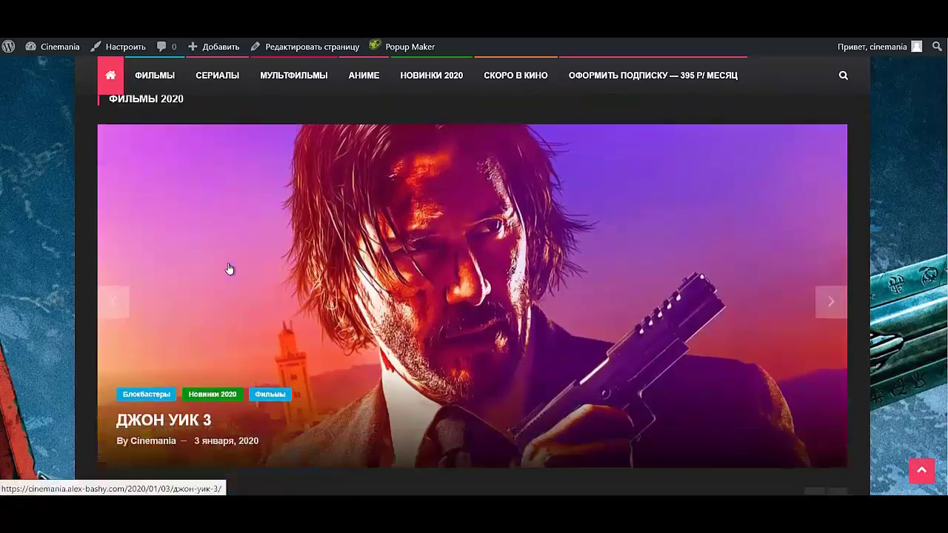
scroll(273, 231, up, 3)
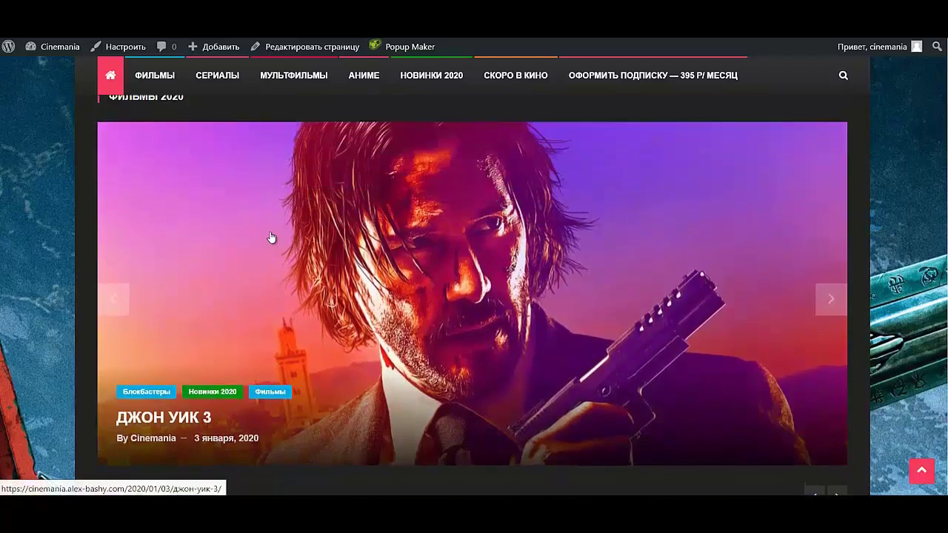
scroll(267, 234, down, 5)
scroll(264, 232, down, 3)
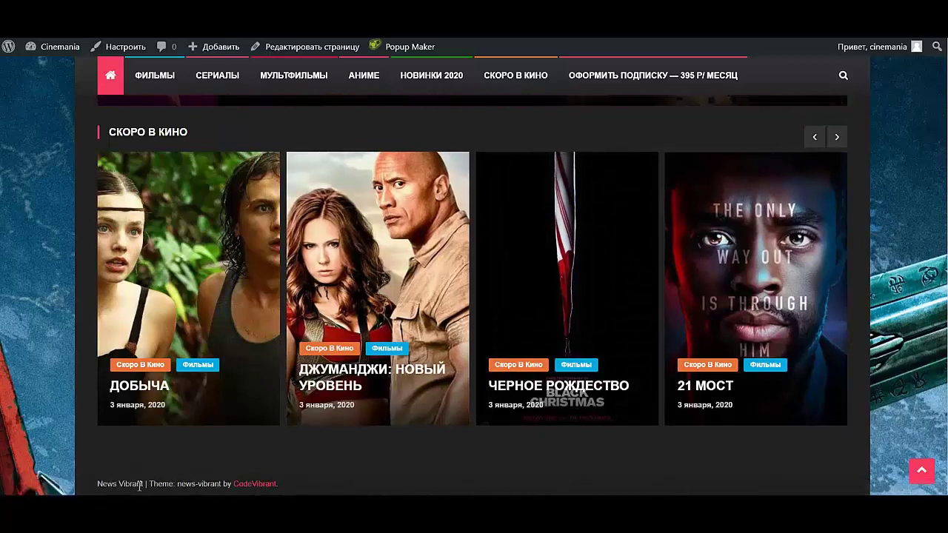
click(116, 47)
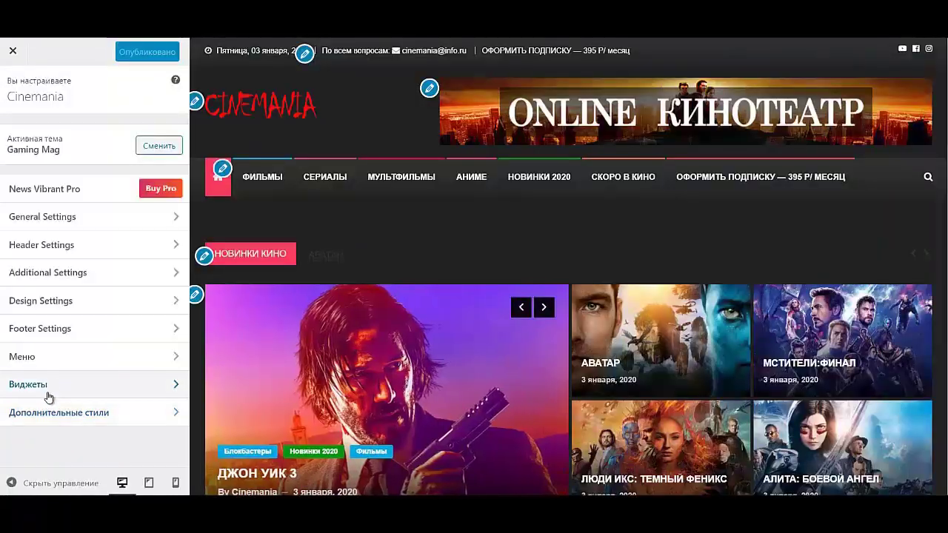
- Add a Text widget to Footer 1 and insert the CINEMANIA logo image
click(48, 395)
click(54, 376)
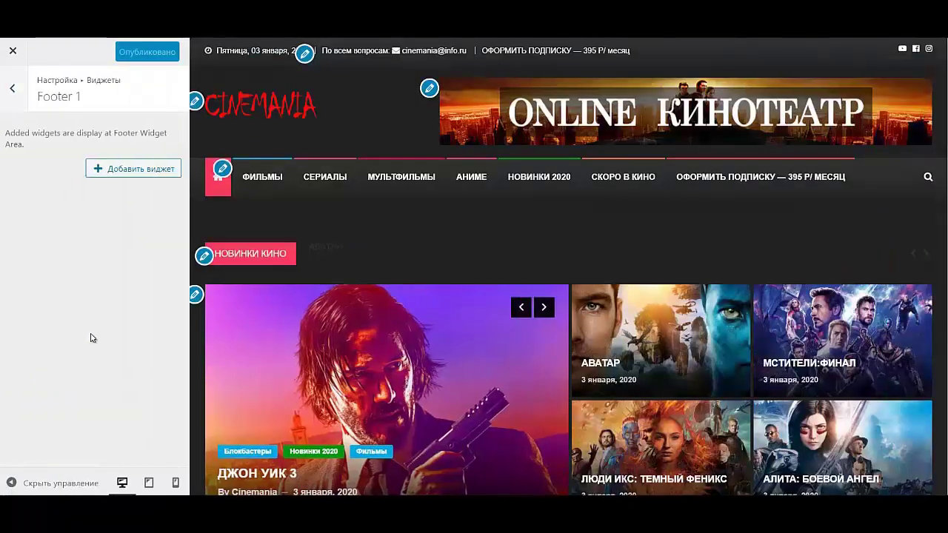
click(132, 169)
scroll(222, 385, down, 10)
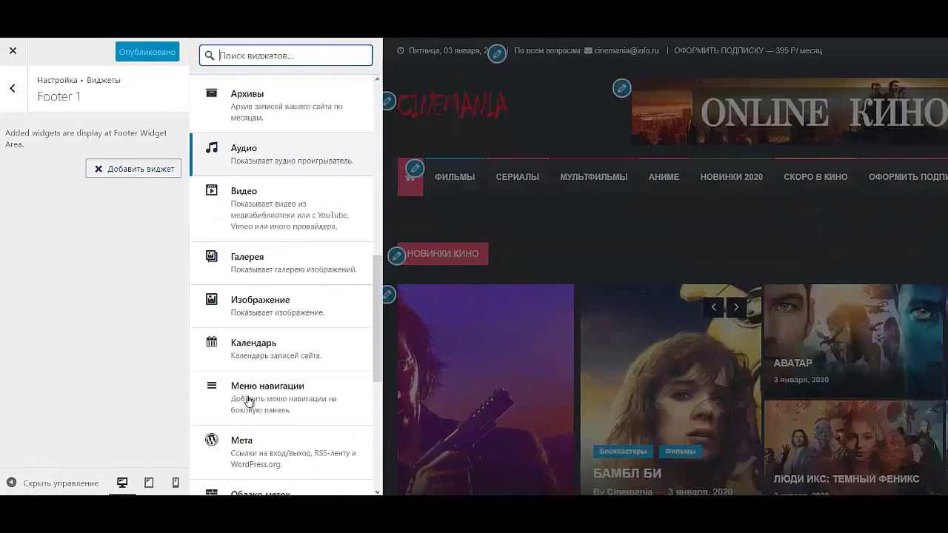
click(223, 449)
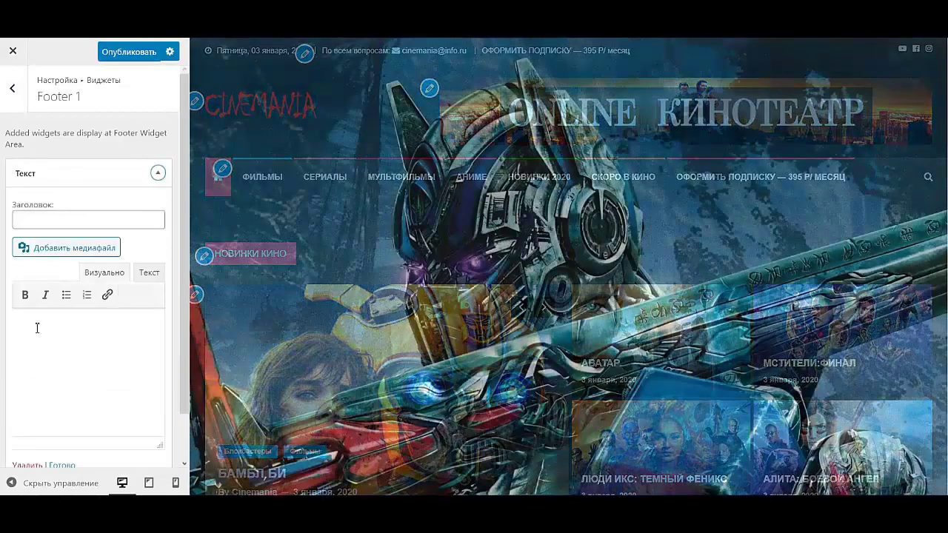
click(36, 328)
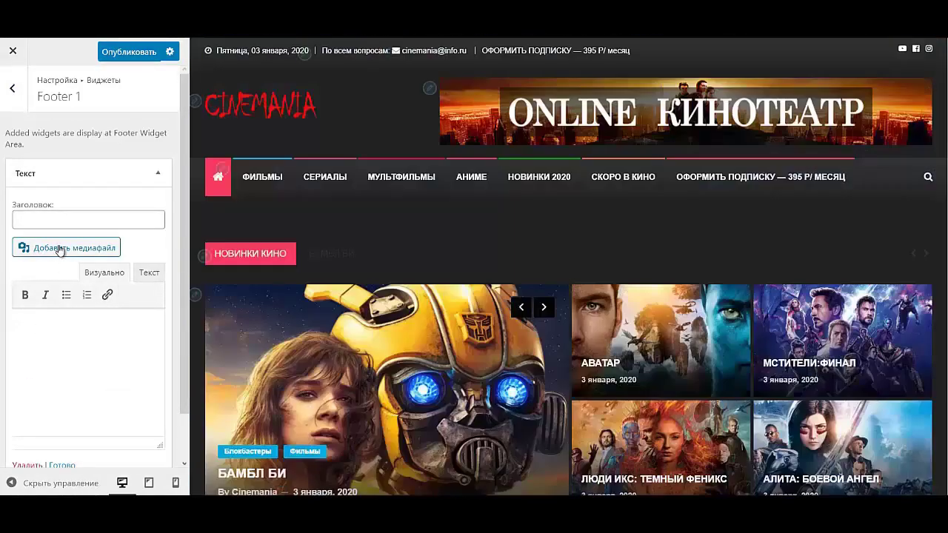
click(61, 249)
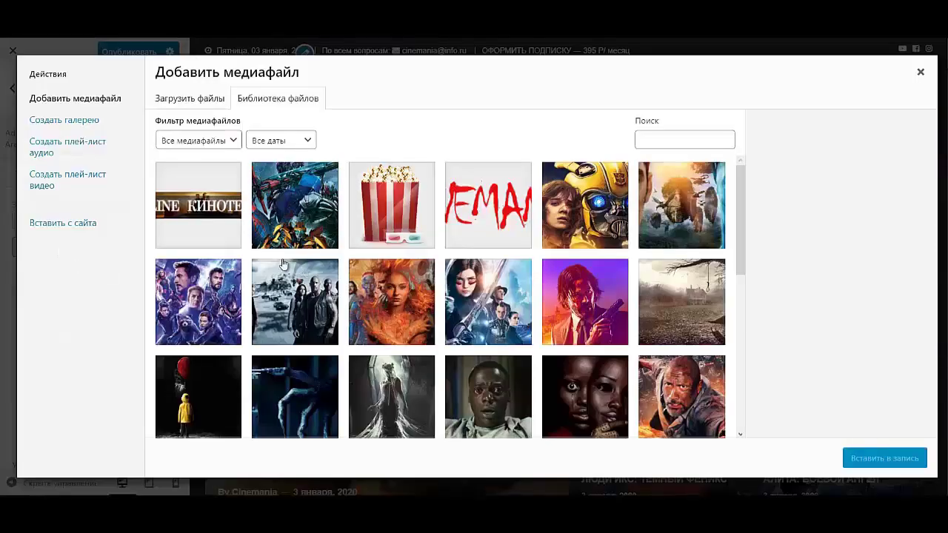
click(503, 209)
click(852, 459)
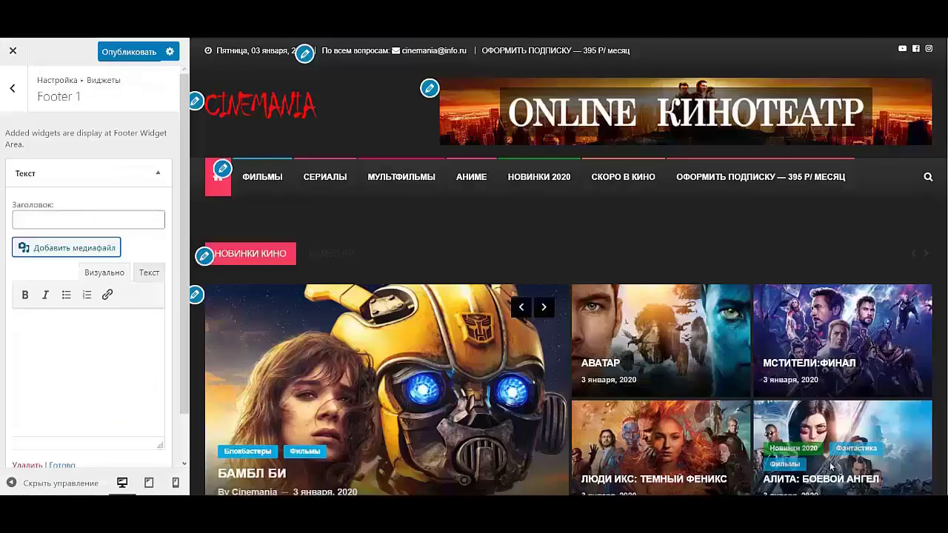
- Paste the Online Кинотеатр caption HTML into the widget's Текст tab and collapse it
scroll(447, 365, down, 10)
scroll(447, 364, down, 15)
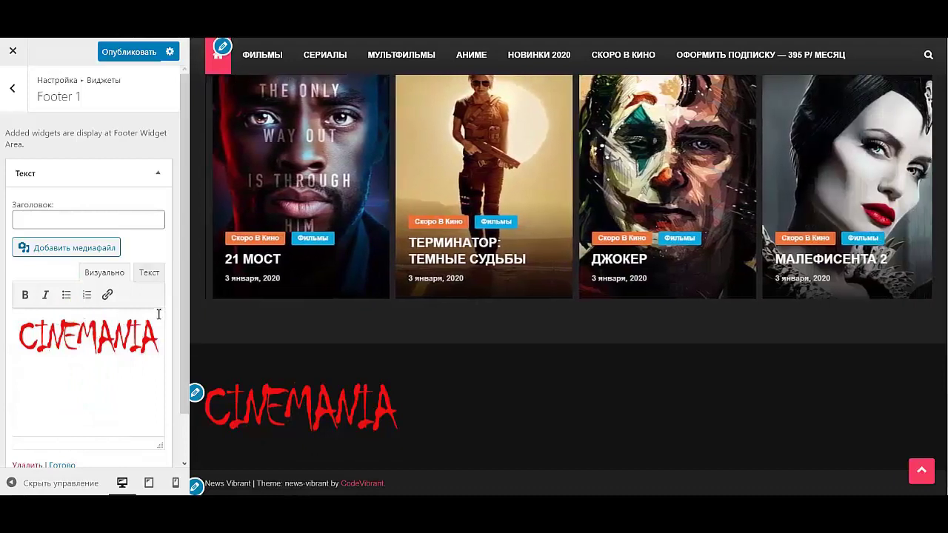
click(151, 274)
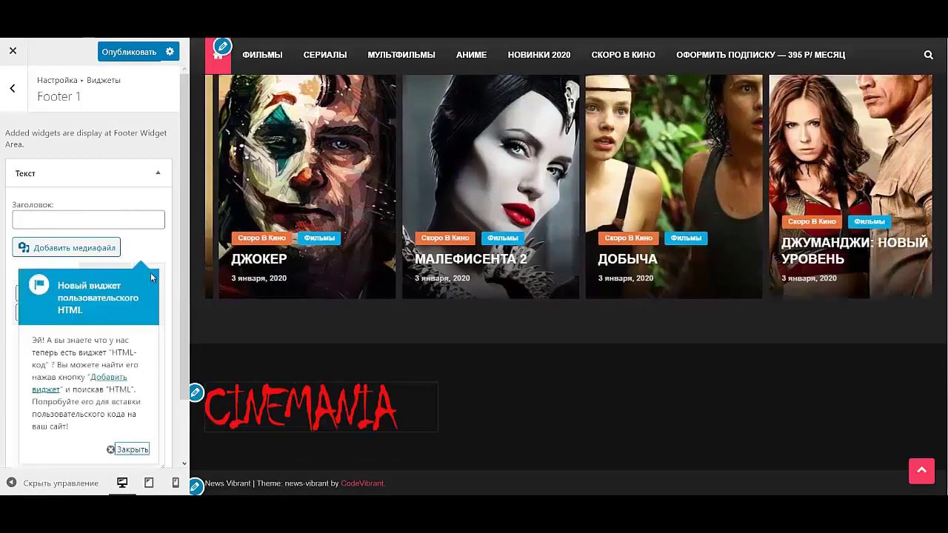
click(130, 450)
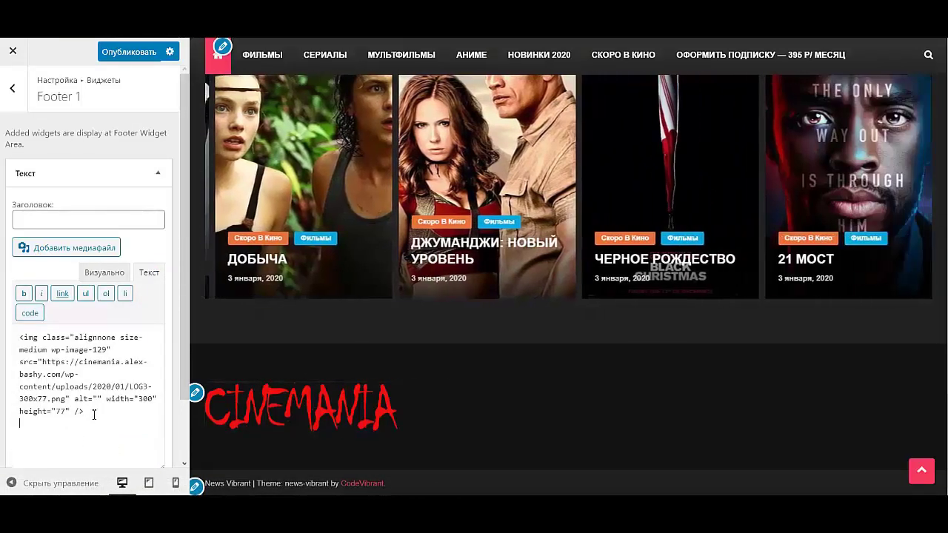
text(<p lang="en-US"><span style="color: #ffffff;"><span style="font-family: Book Antiqua, serif;"><span style="font-size: xx-large;">Online <span lang="ru-RU">Кинотеатр</span></span></span></span></p>)
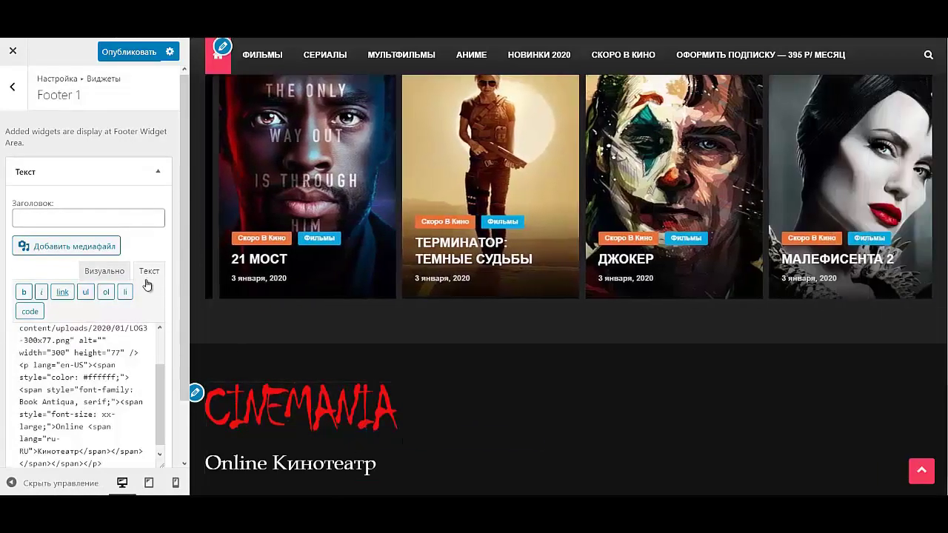
click(104, 271)
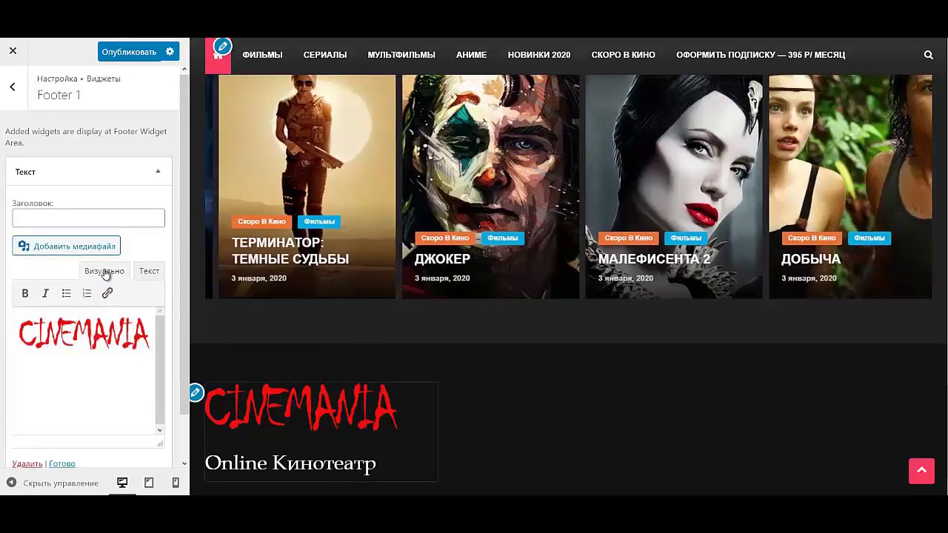
click(158, 175)
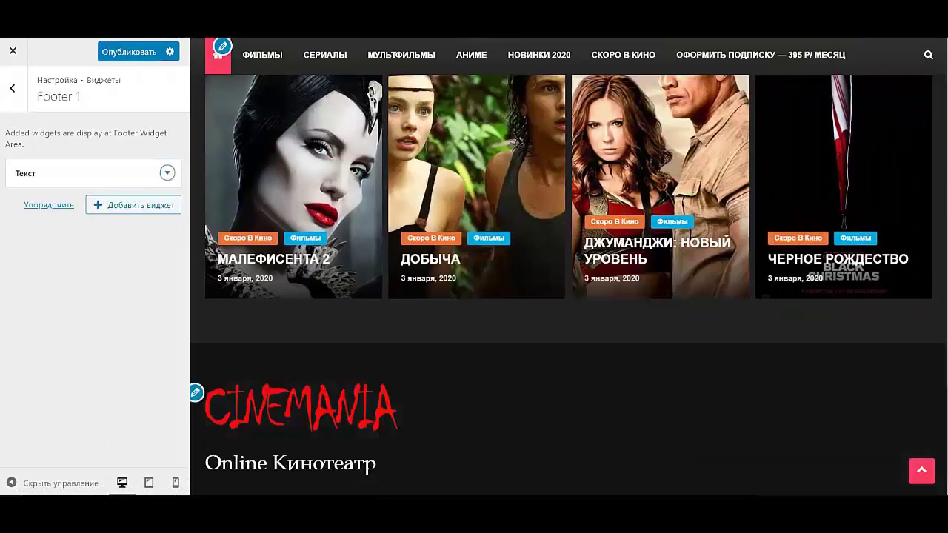
- Add a Navigation Menu widget to Footer 2 set to the ПОДВАЛ menu
click(13, 95)
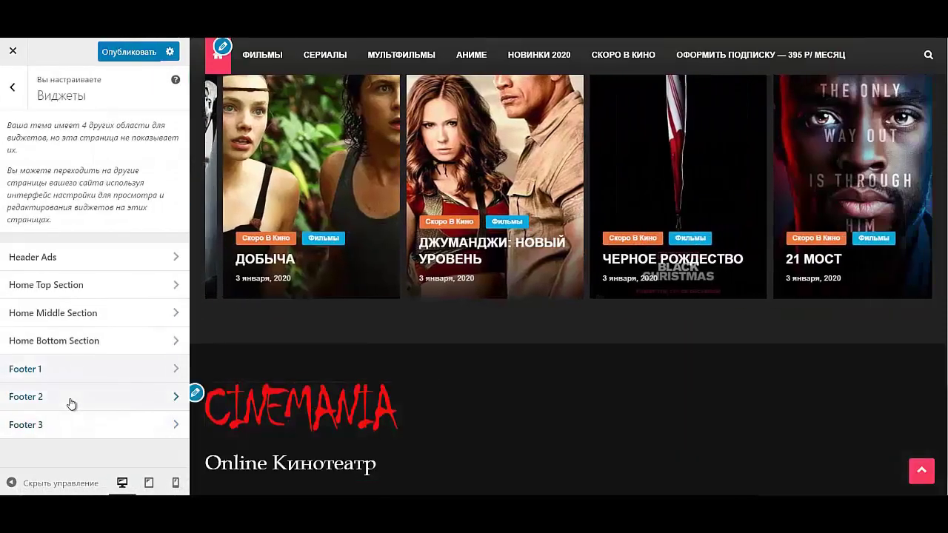
click(70, 400)
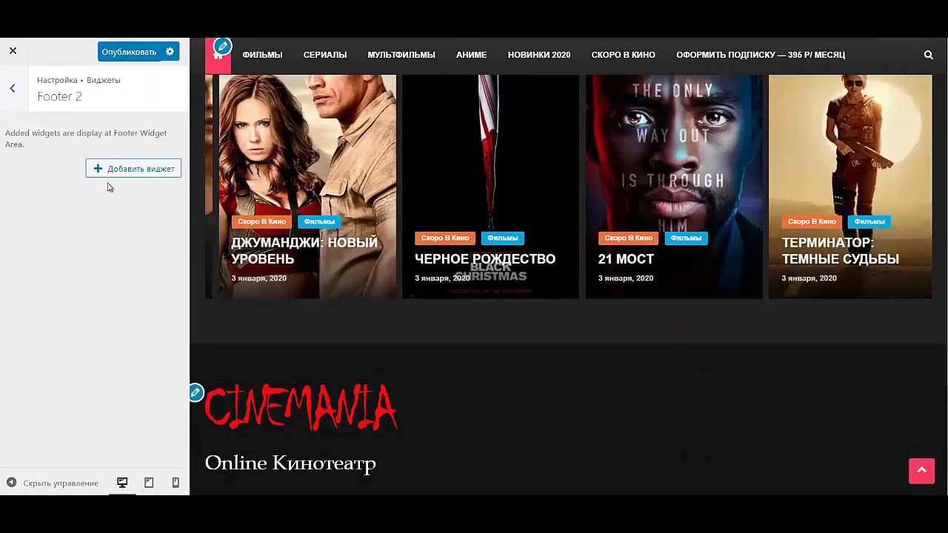
click(122, 172)
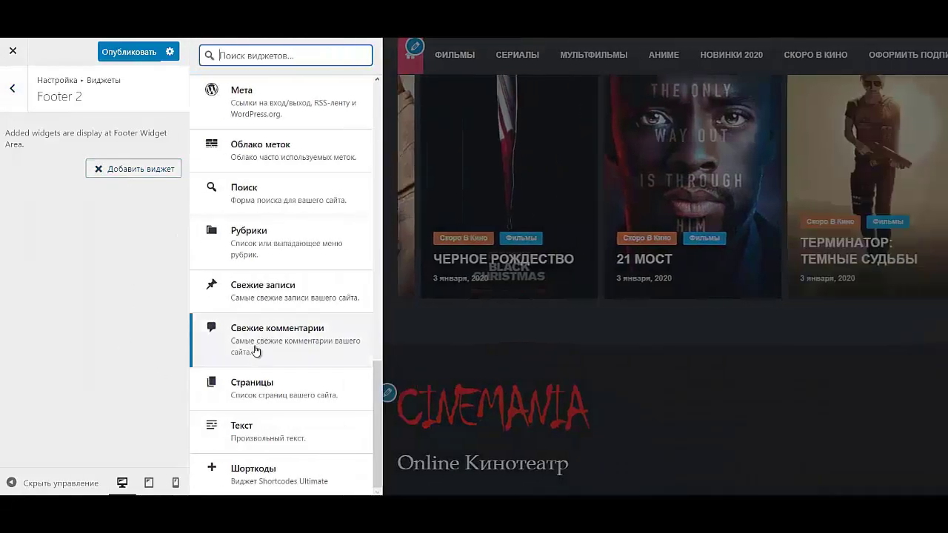
scroll(265, 329, up, 3)
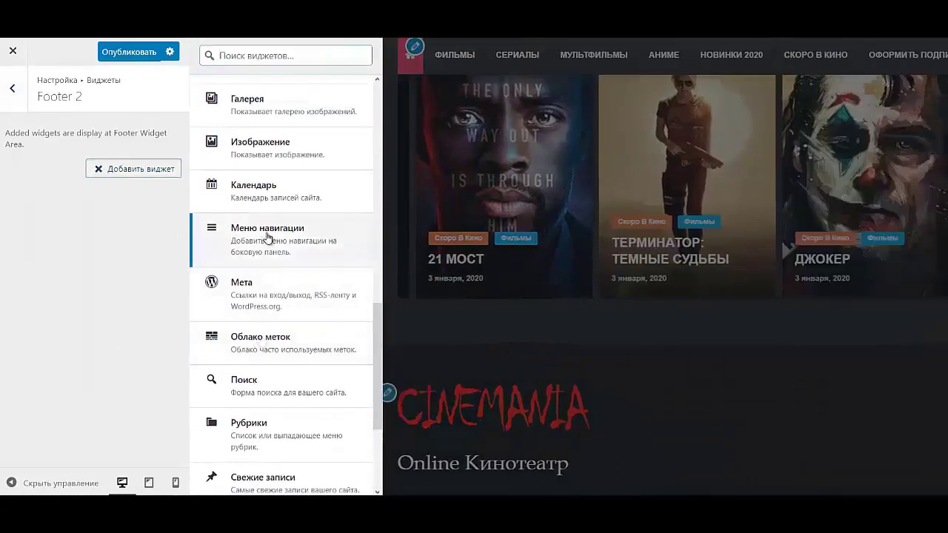
click(268, 236)
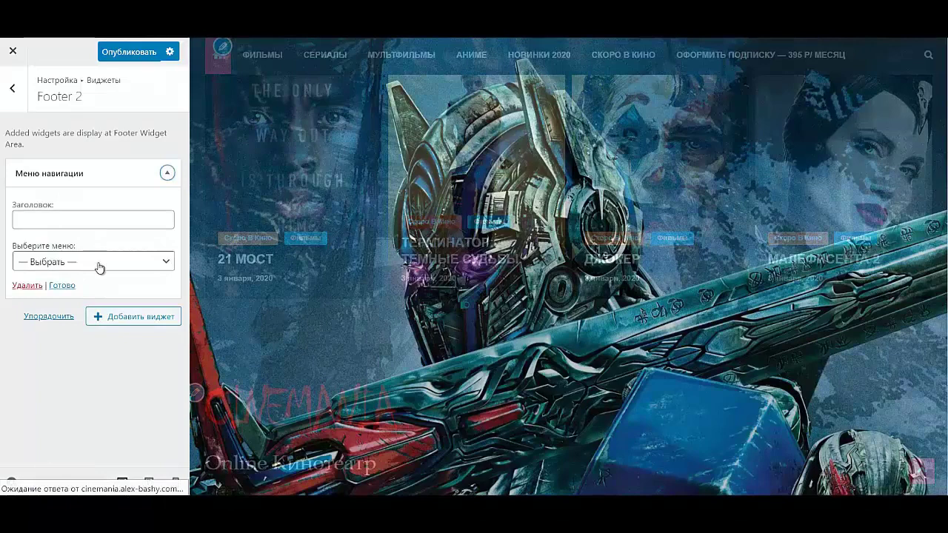
click(99, 264)
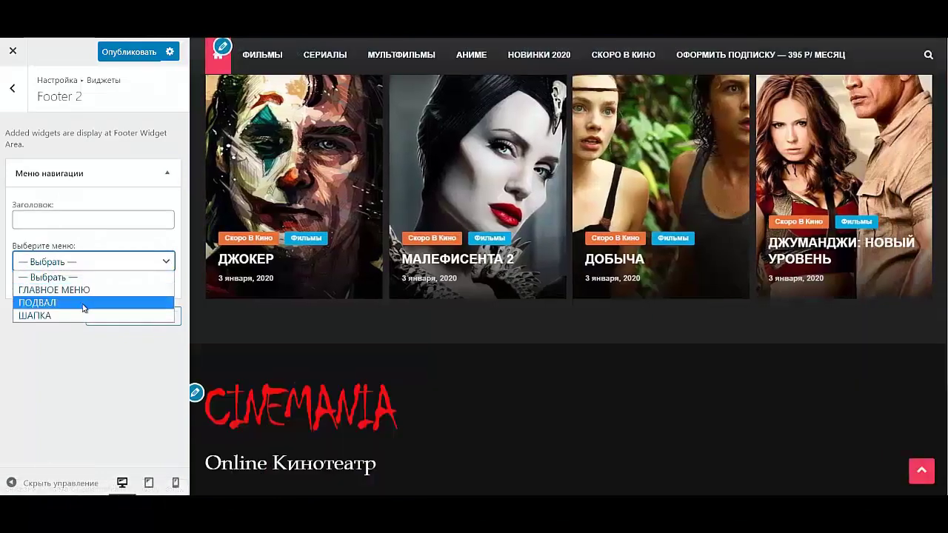
click(84, 304)
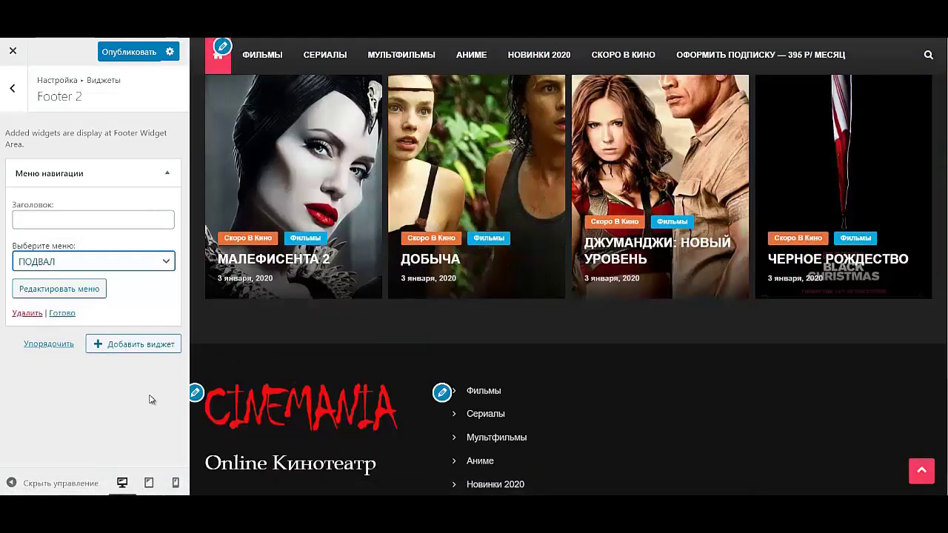
click(13, 90)
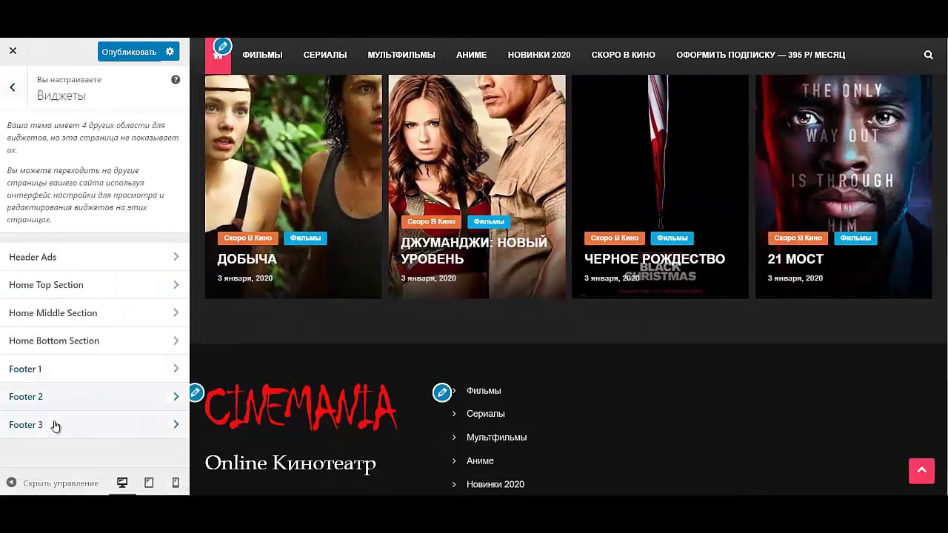
click(51, 425)
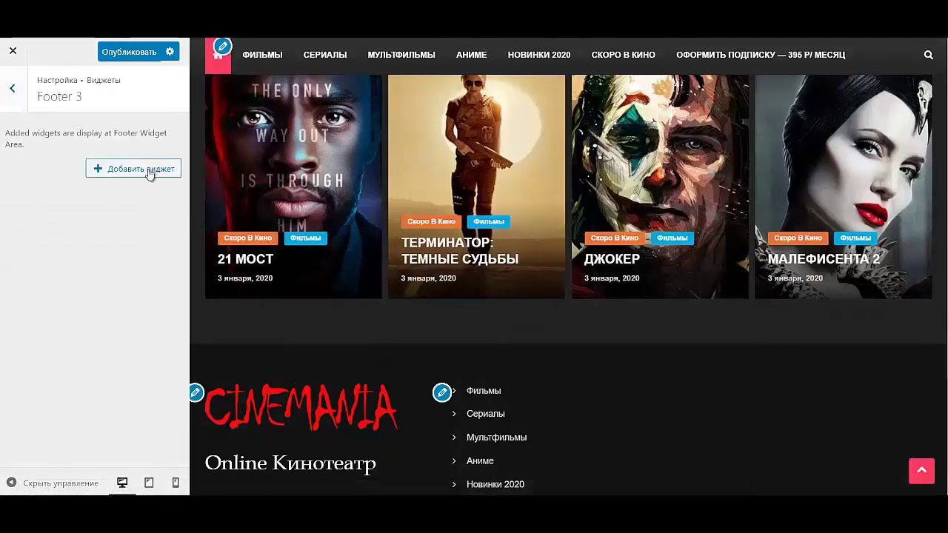
- Add a Text widget titled ПО ВСЕМ ВОПРОСАМ to Footer 3 with the envelope-icon e-mail link HTML
click(150, 170)
scroll(274, 348, down, 3)
click(256, 432)
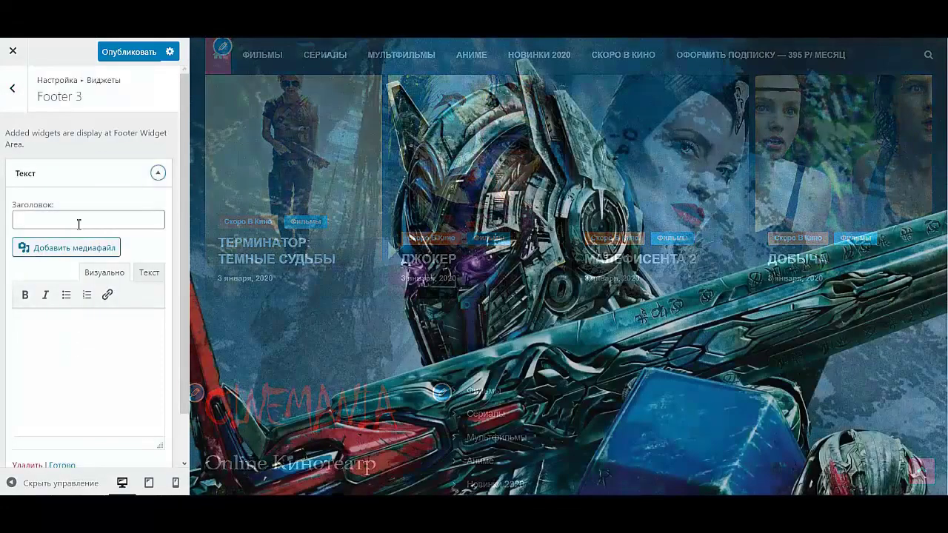
click(79, 220)
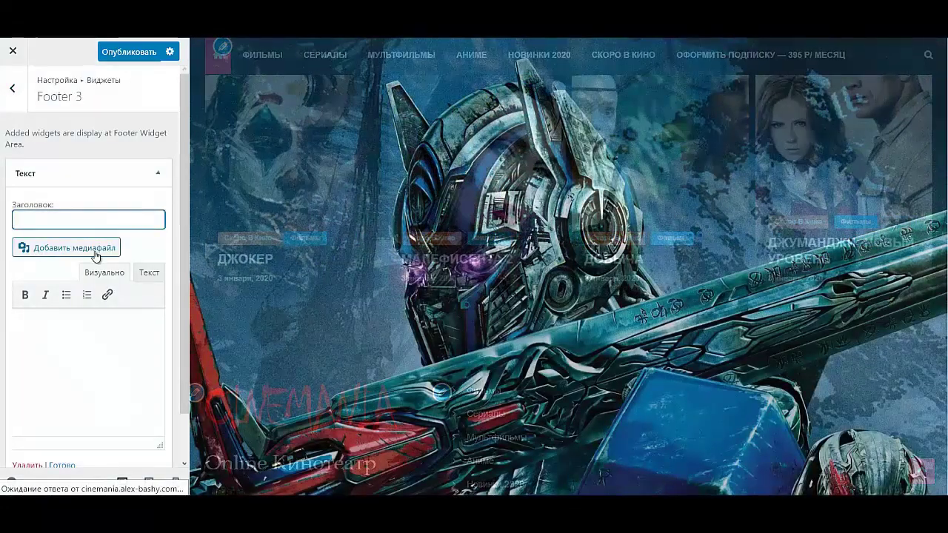
text(ПО В)
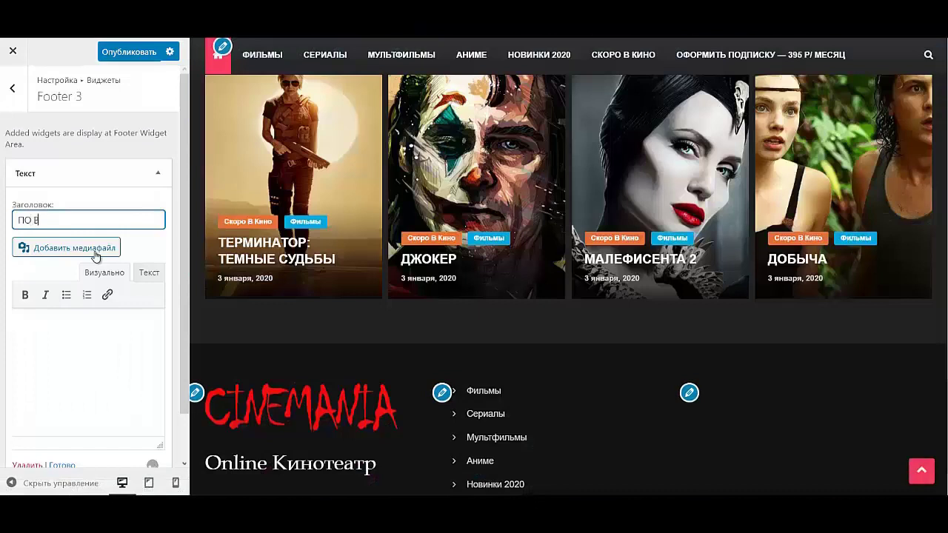
text(СЕМ ВОПРО)
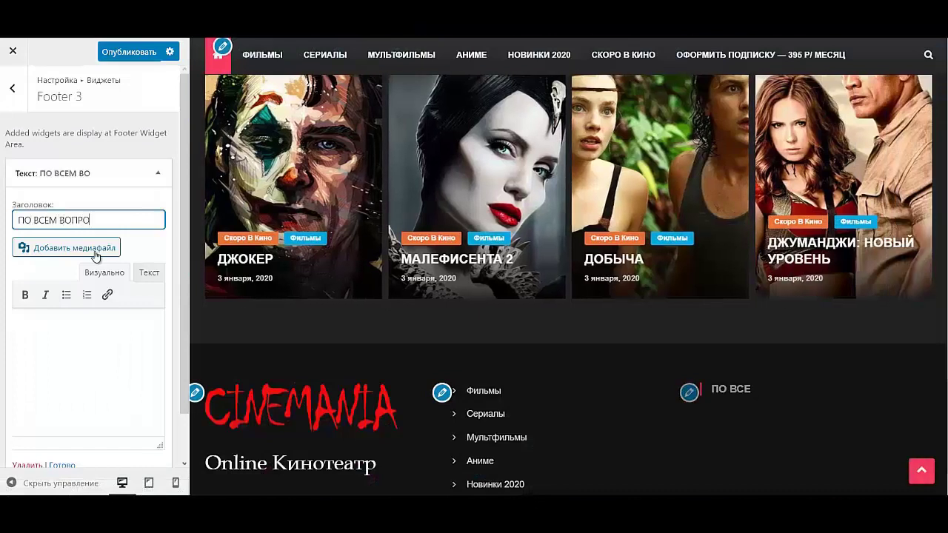
text(САМ)
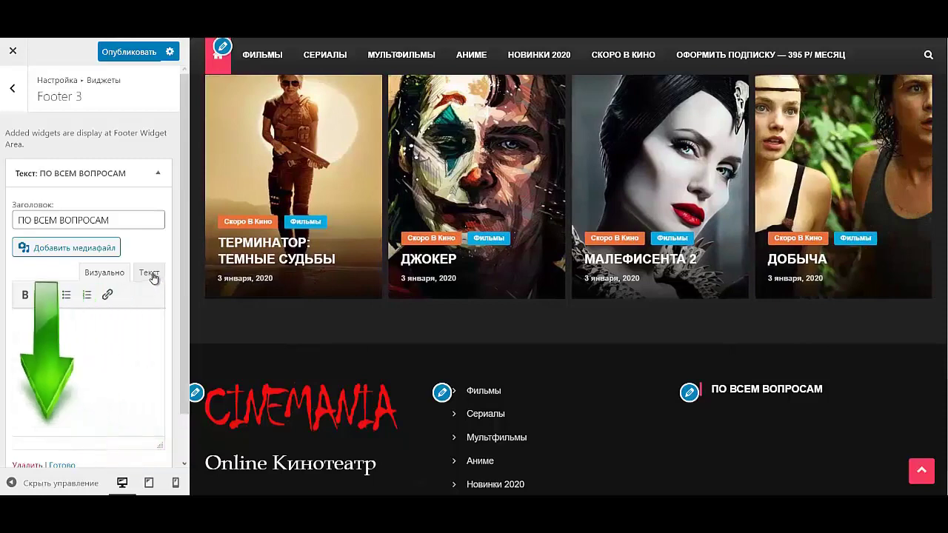
click(150, 274)
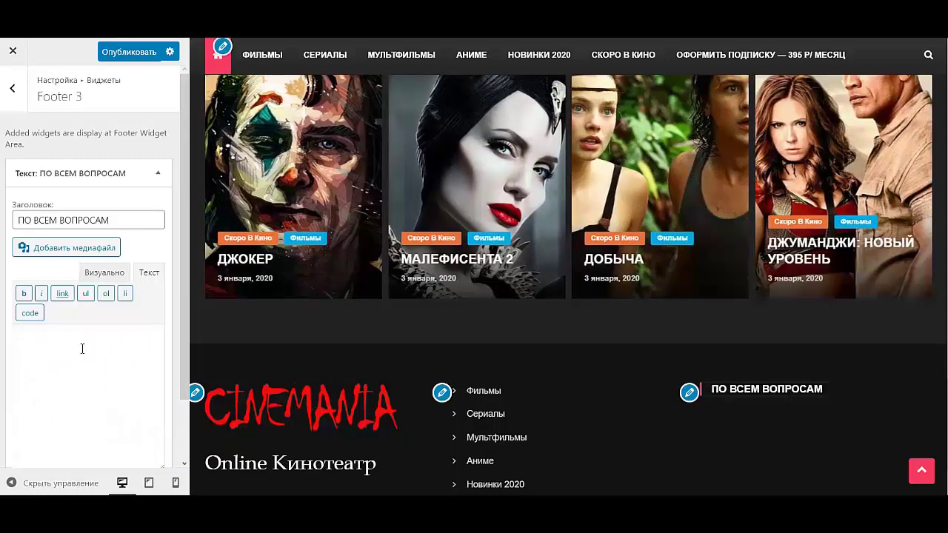
click(82, 349)
key(ctrl+v)
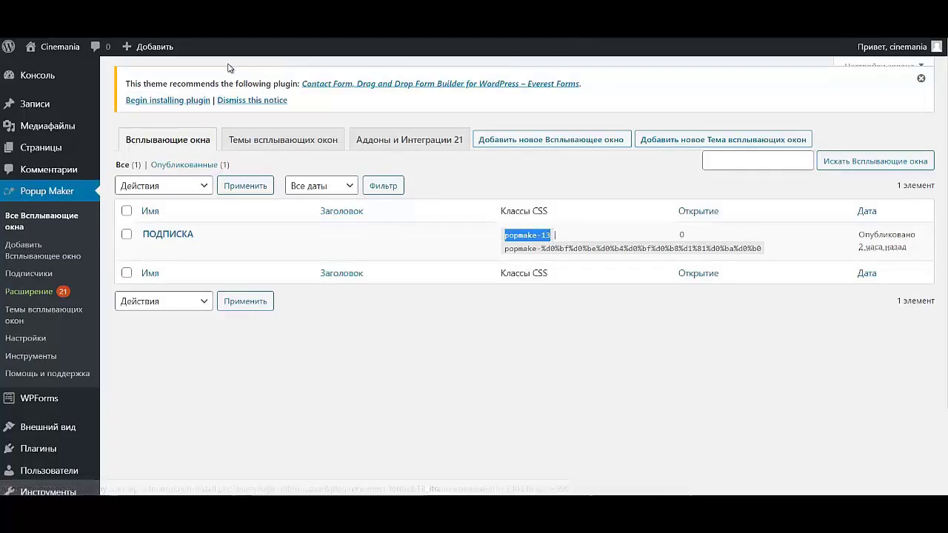
- Copy the [maxbutton id="1"] shortcode from the MaxButtons button list
mouse_move(24, 123)
mouse_move(27, 438)
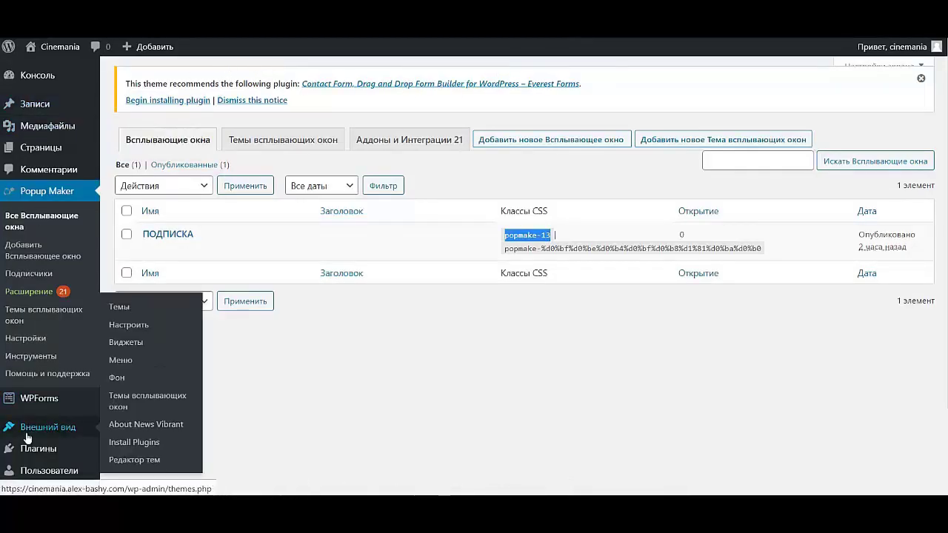
scroll(33, 377, down, 2)
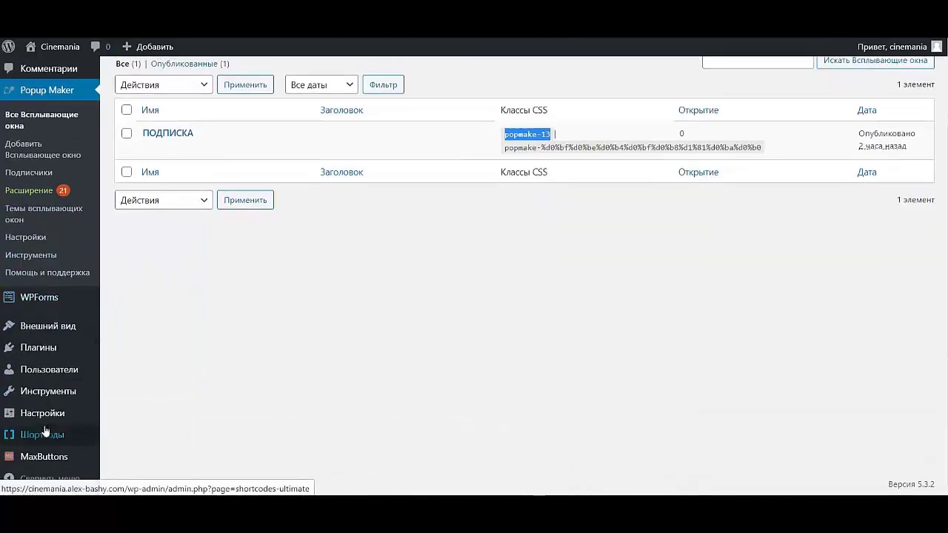
click(32, 455)
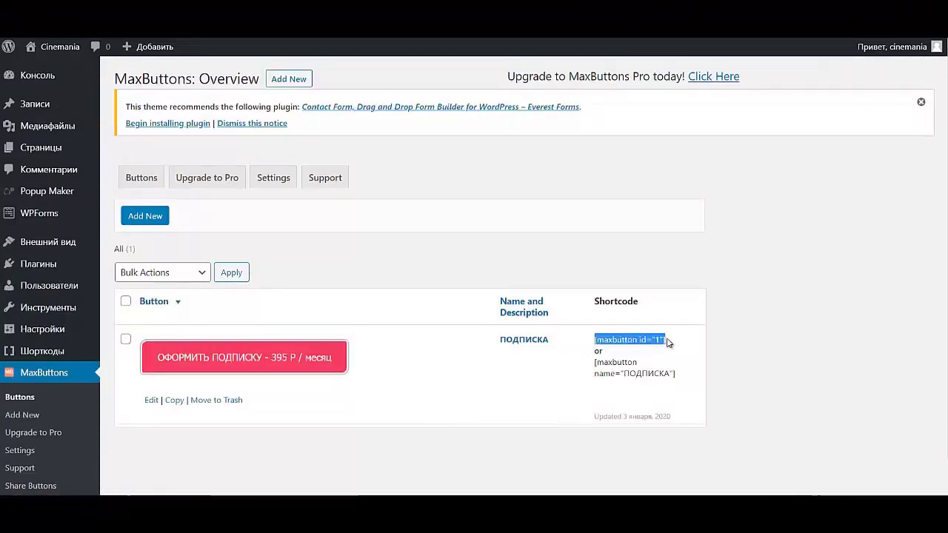
click(603, 321)
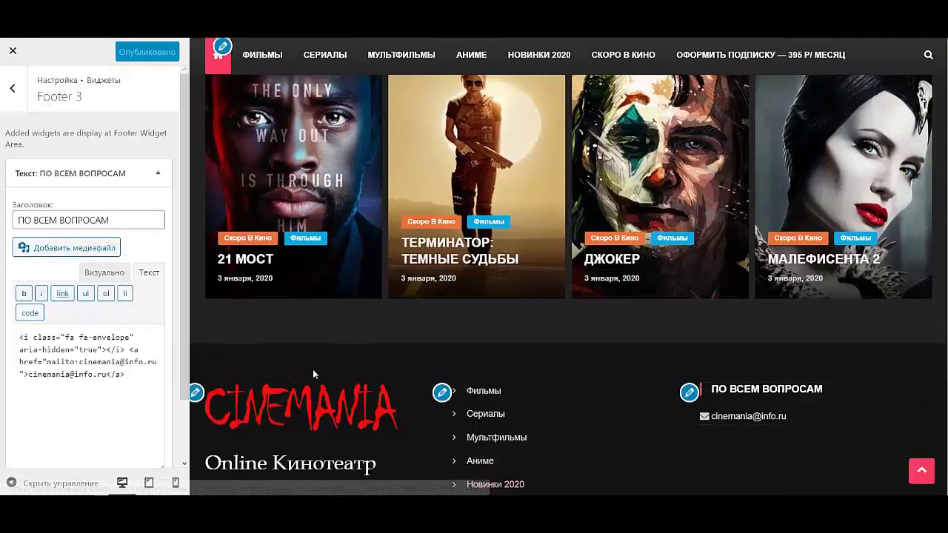
- Paste the [maxbutton id="1"] shortcode on a new line below the contact e-mail in the Footer 3 text widget
click(105, 274)
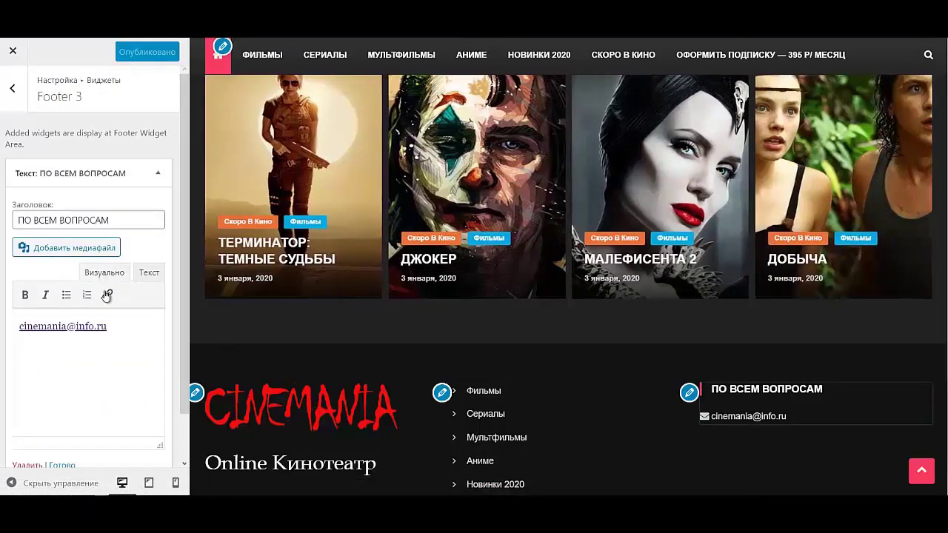
click(119, 328)
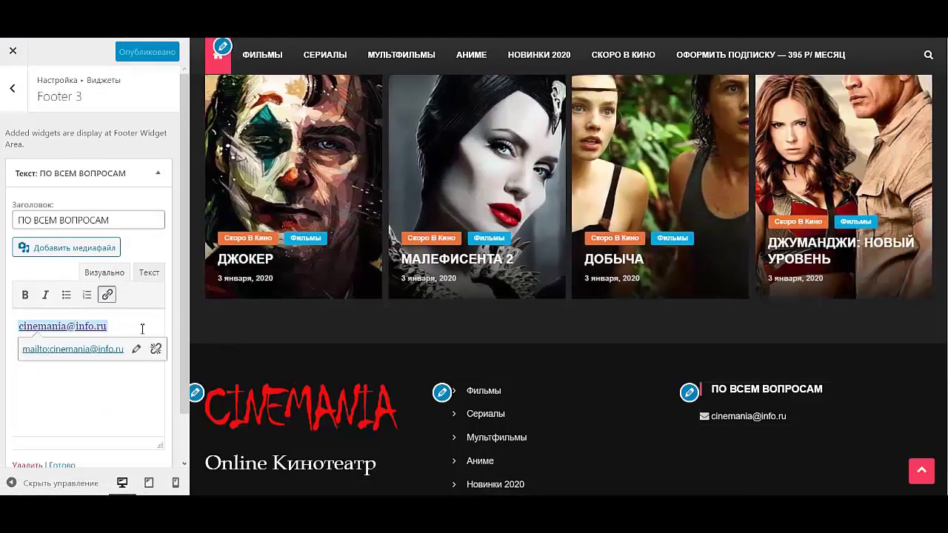
click(159, 321)
key(Return)
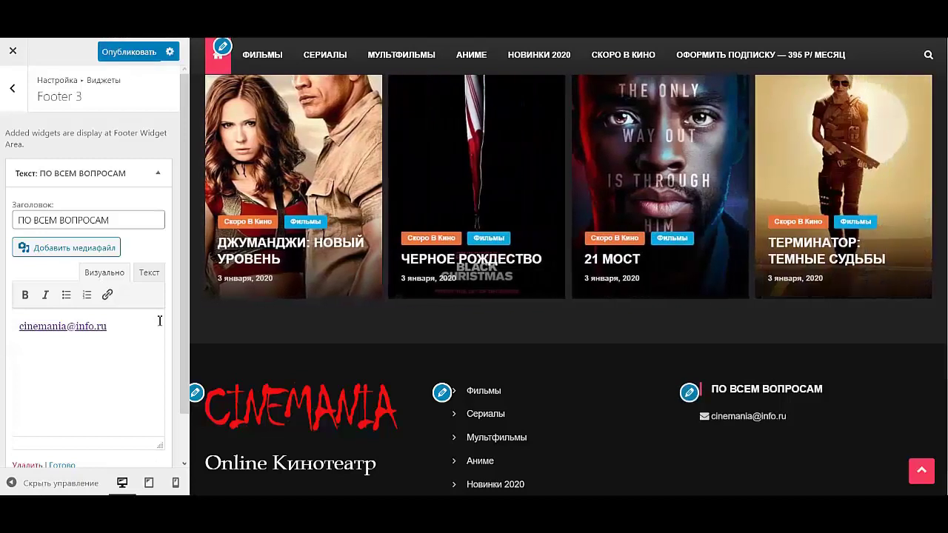
key(ctrl+v)
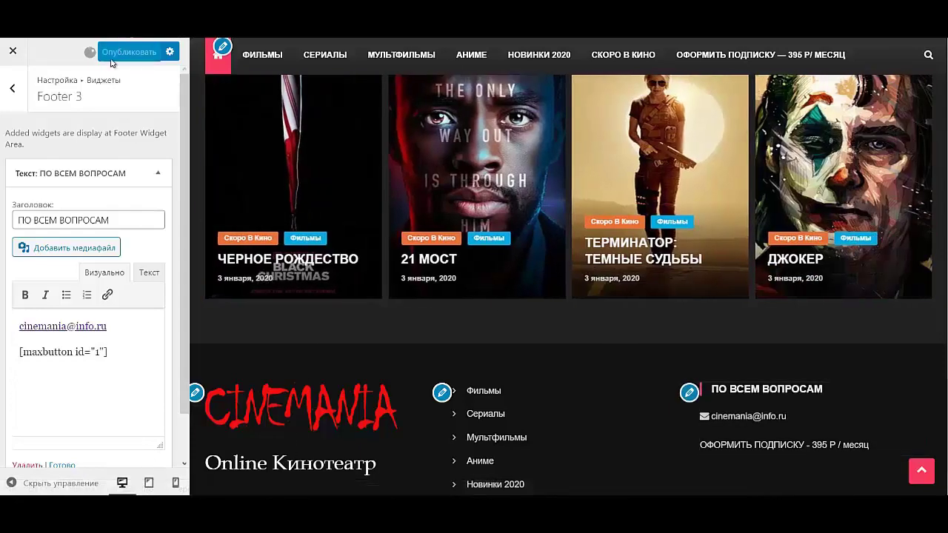
click(7, 59)
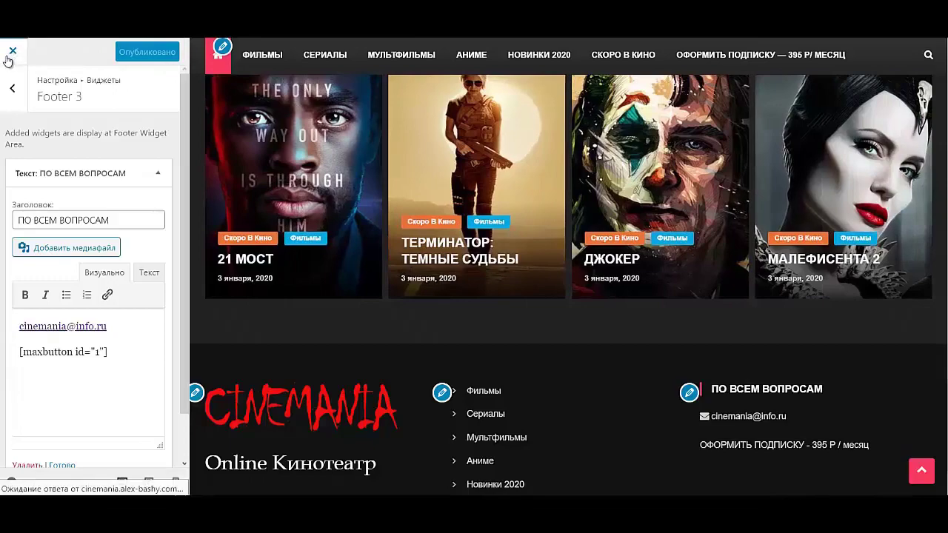
scroll(482, 260, down, 10)
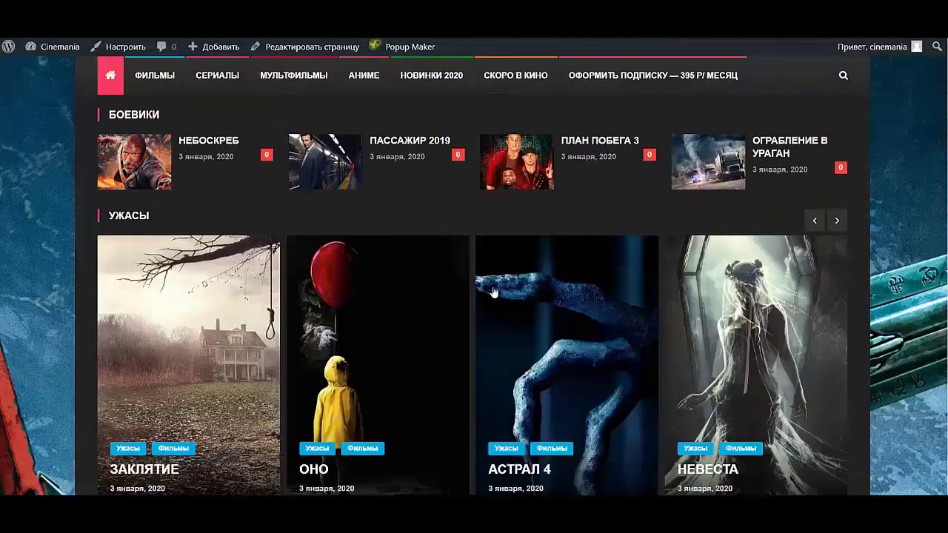
scroll(474, 289, down, 10)
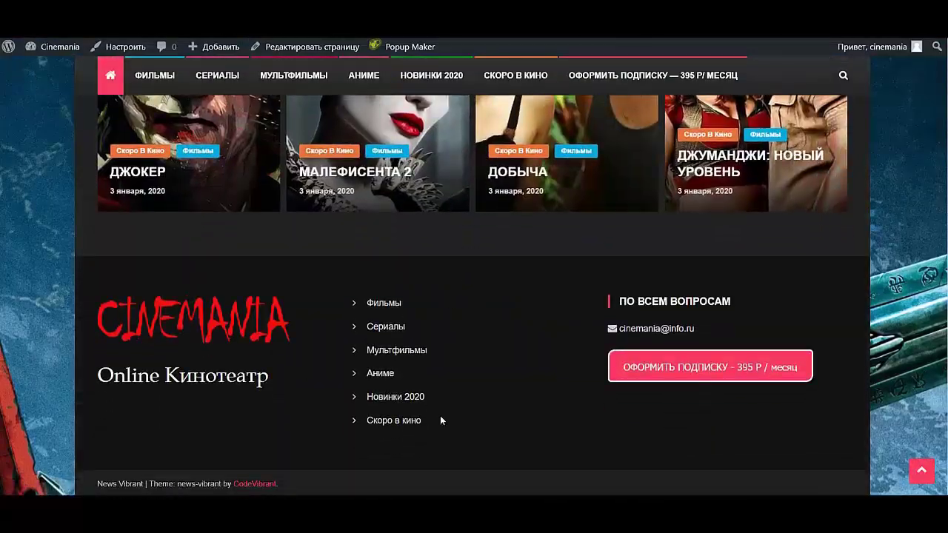
click(699, 368)
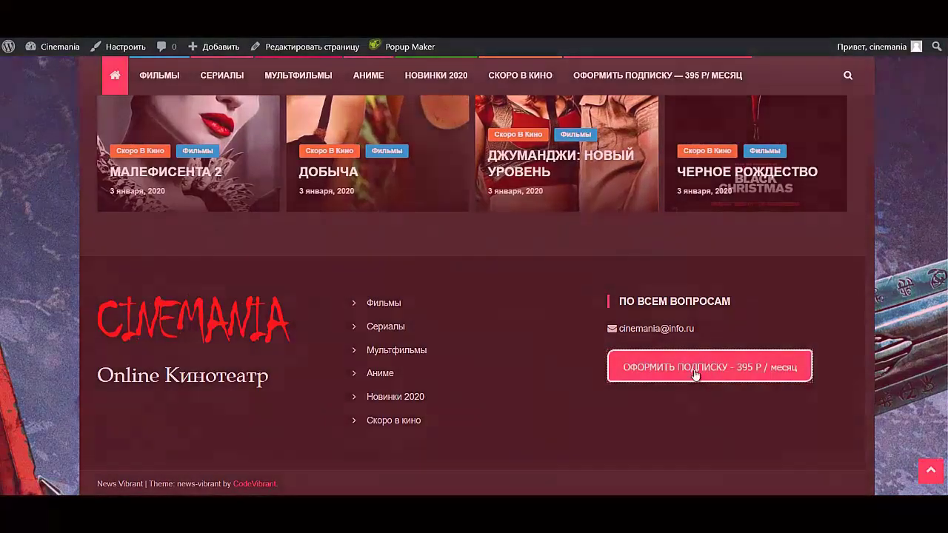
click(662, 187)
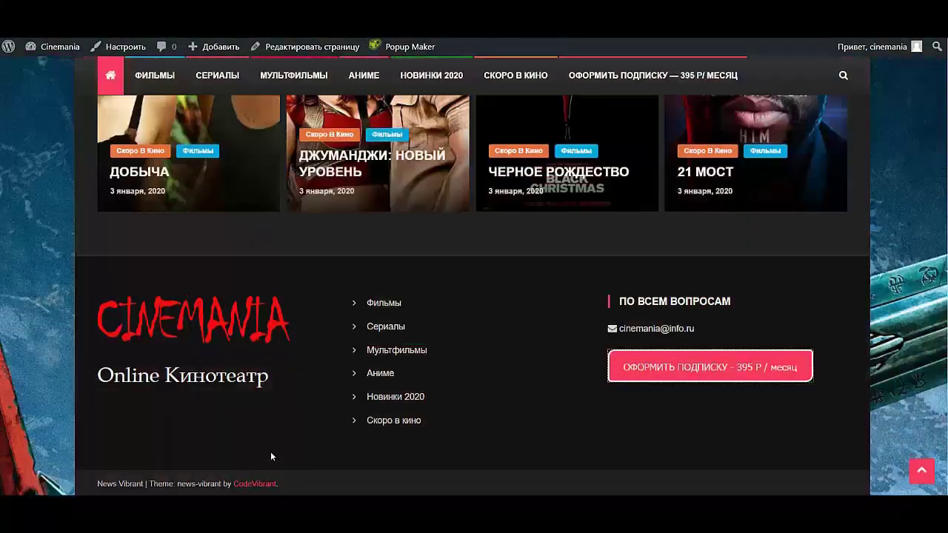
scroll(400, 419, up, 8)
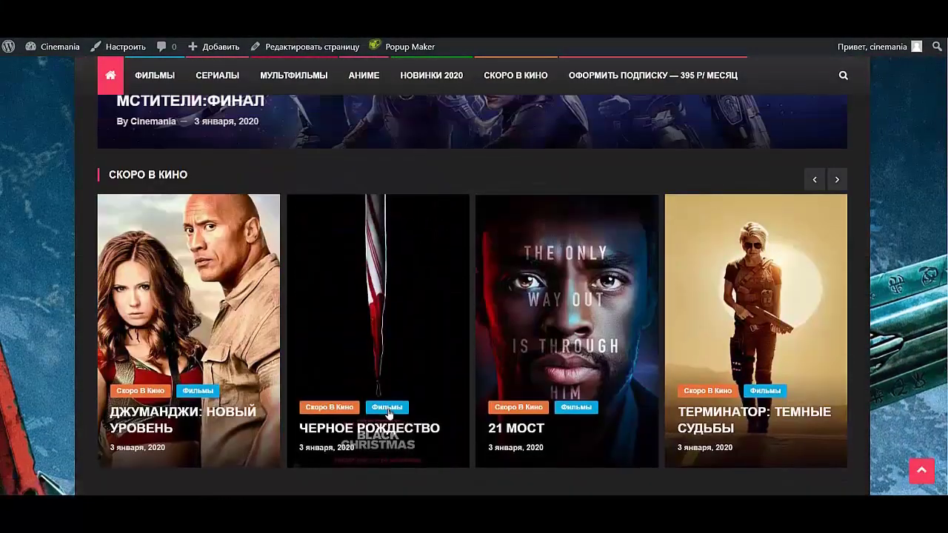
scroll(403, 408, up, 10)
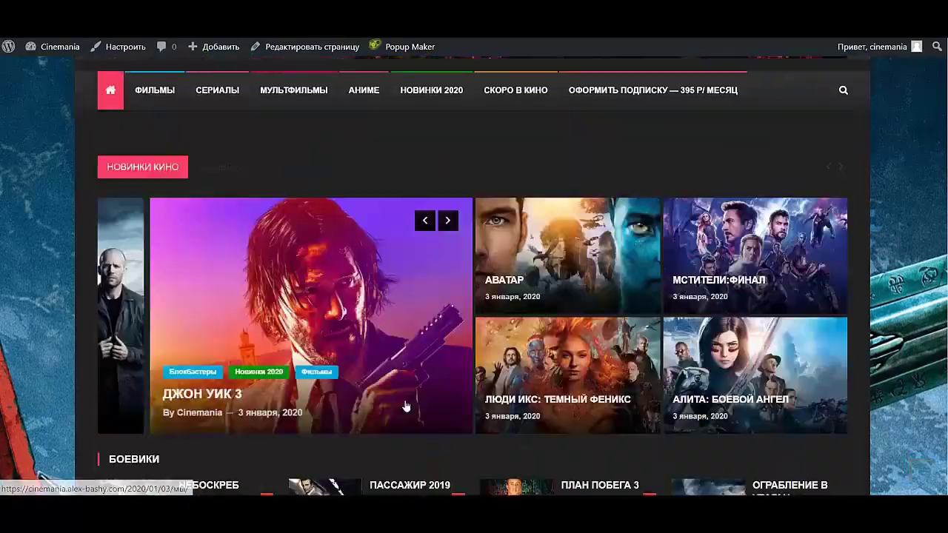
scroll(406, 408, down, 15)
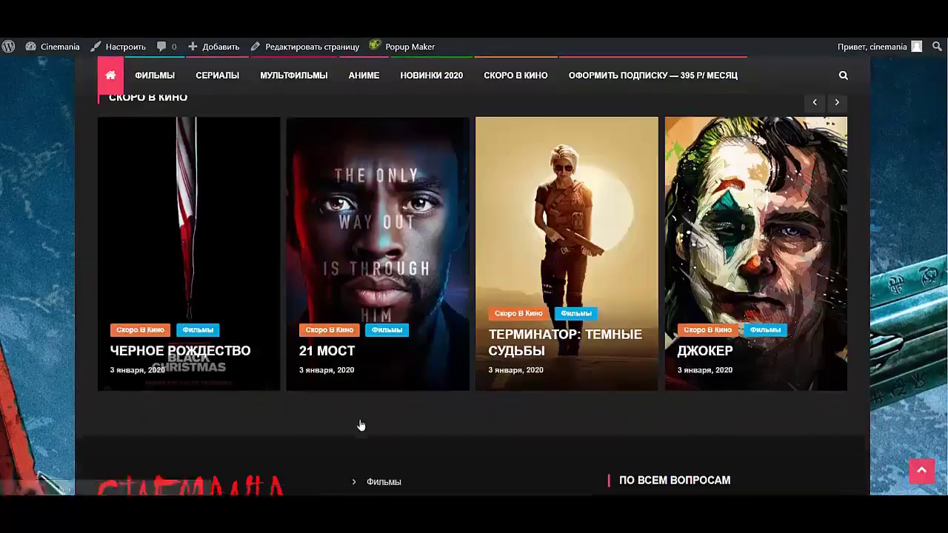
scroll(404, 162, up, 6)
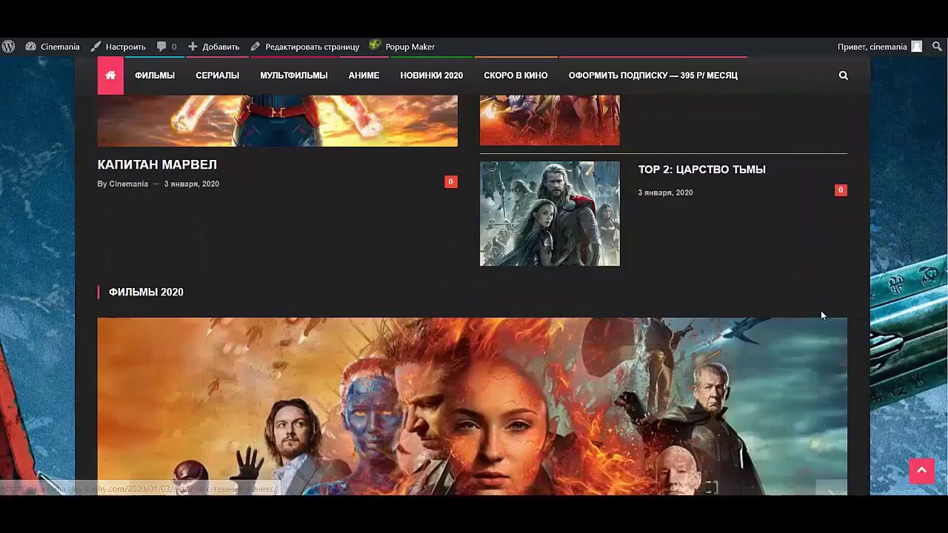
scroll(815, 319, down, 6)
scroll(721, 347, down, 1)
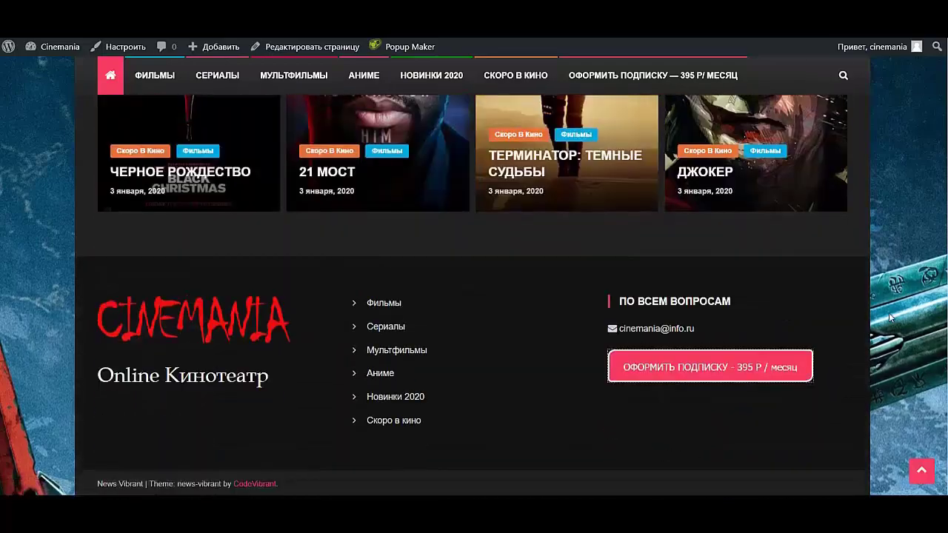
scroll(891, 317, up, 15)
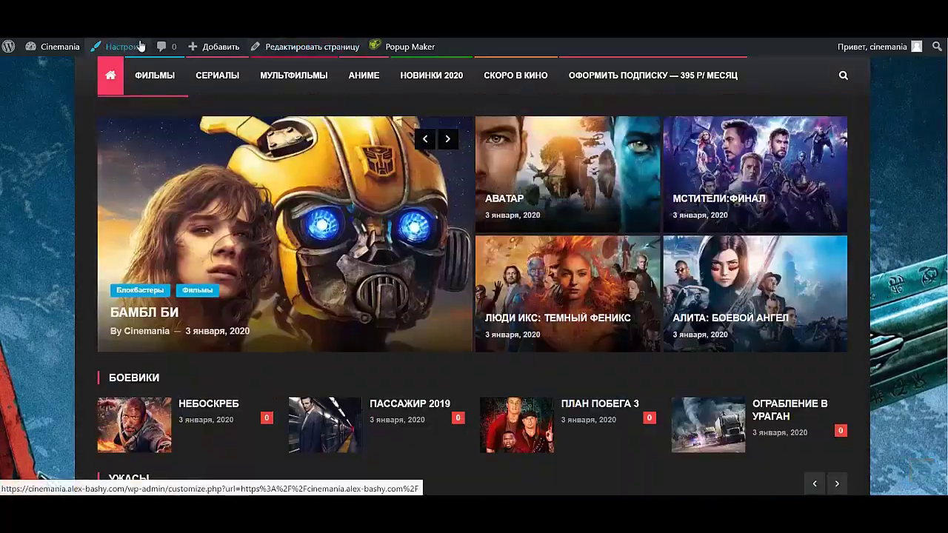
- Set the Transformers background image position to centre under General Settings and publish it
click(123, 50)
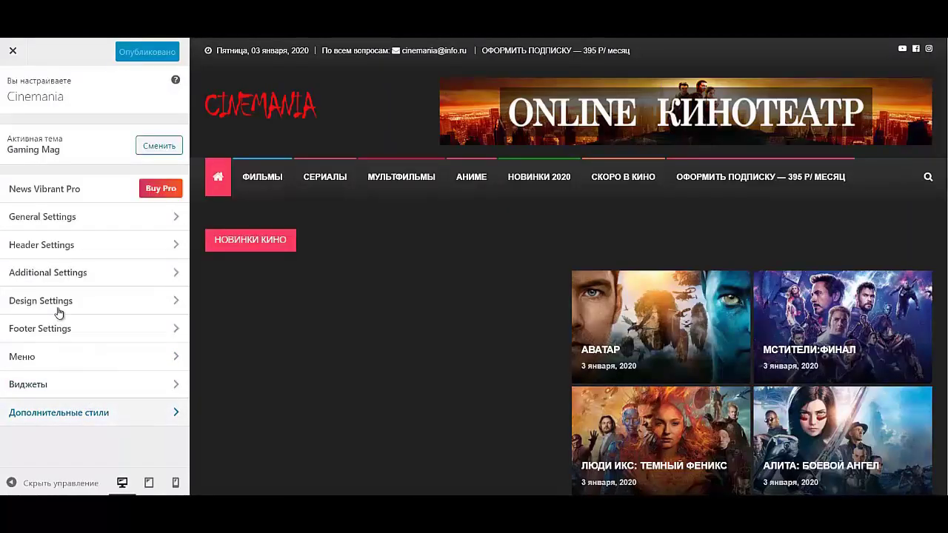
click(47, 216)
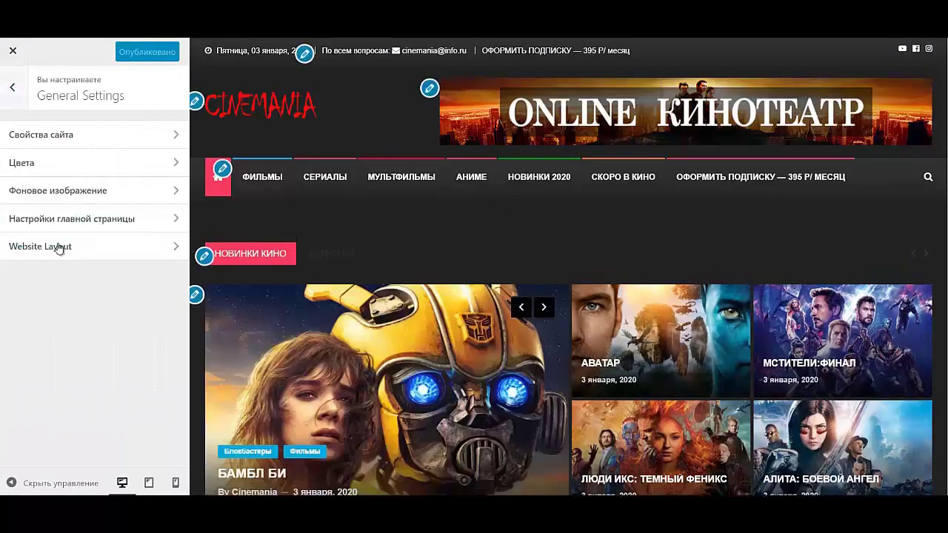
click(54, 196)
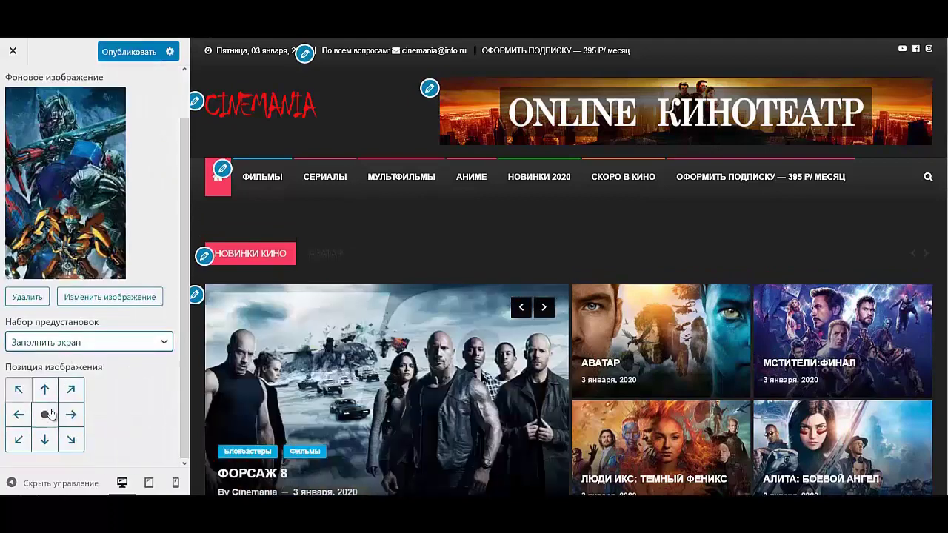
click(49, 414)
click(128, 52)
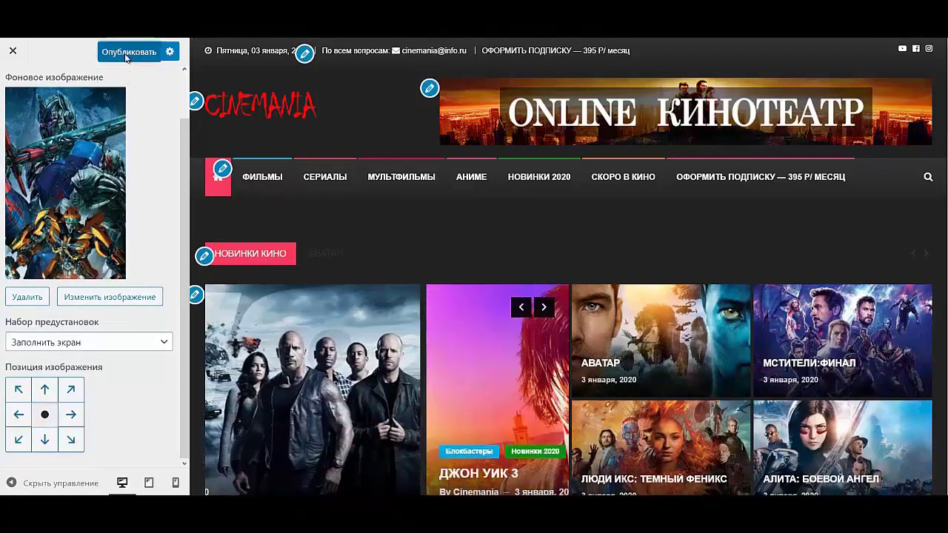
click(12, 54)
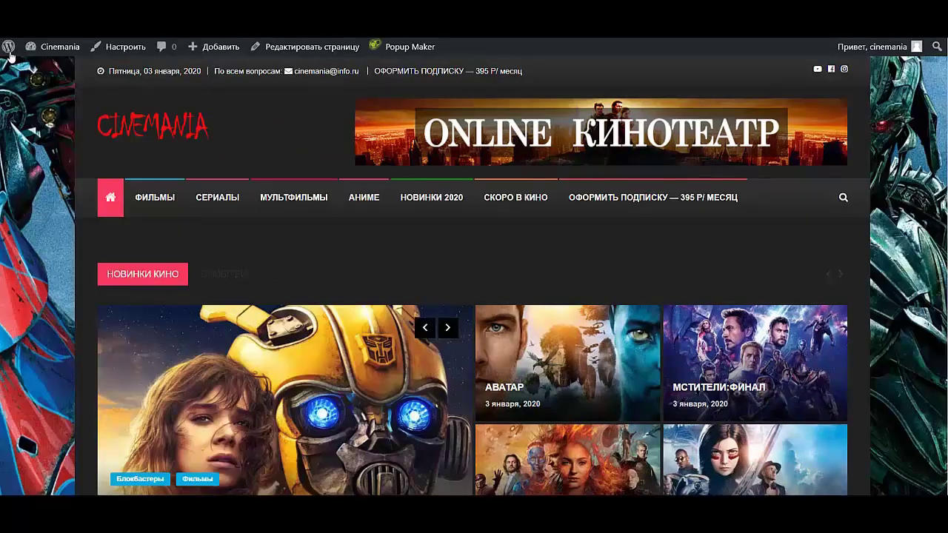
scroll(703, 260, down, 20)
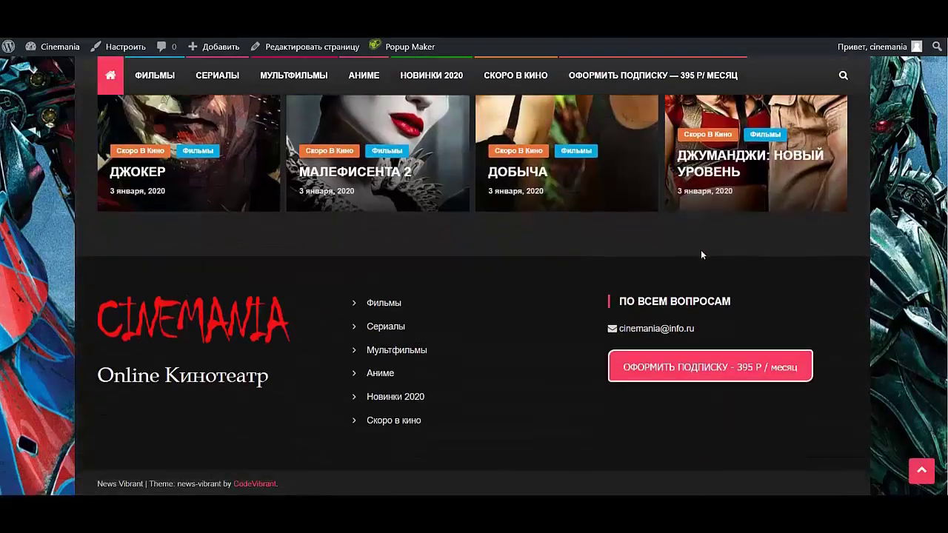
scroll(700, 250, up, 6)
scroll(678, 261, down, 4)
scroll(328, 280, up, 10)
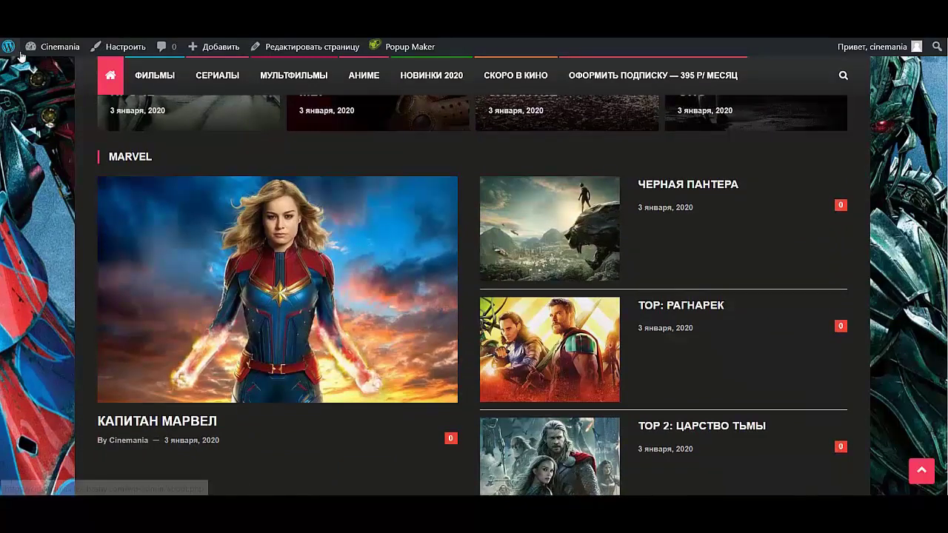
mouse_move(27, 54)
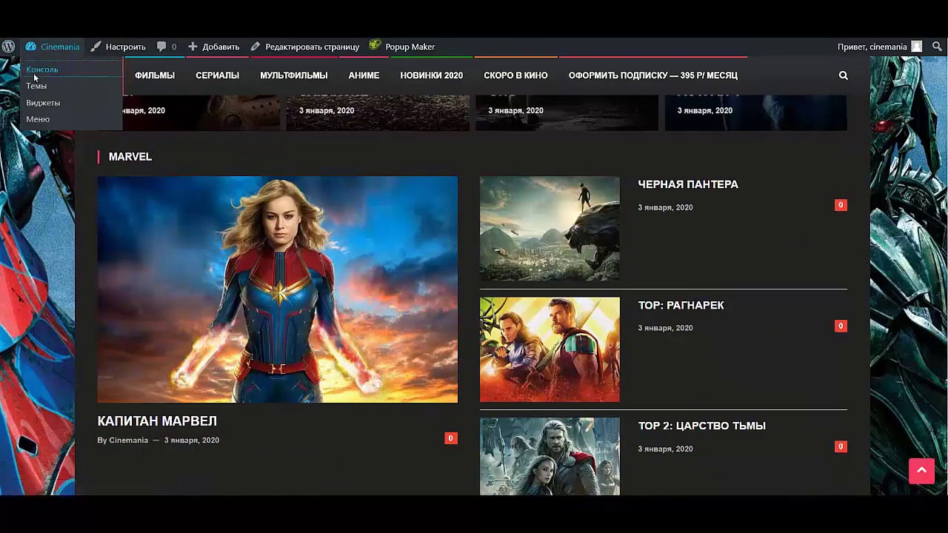
- Open ТОР 2: ЦАРСТВО ТЬМЫ for editing from page 2 of the All Posts list
click(34, 73)
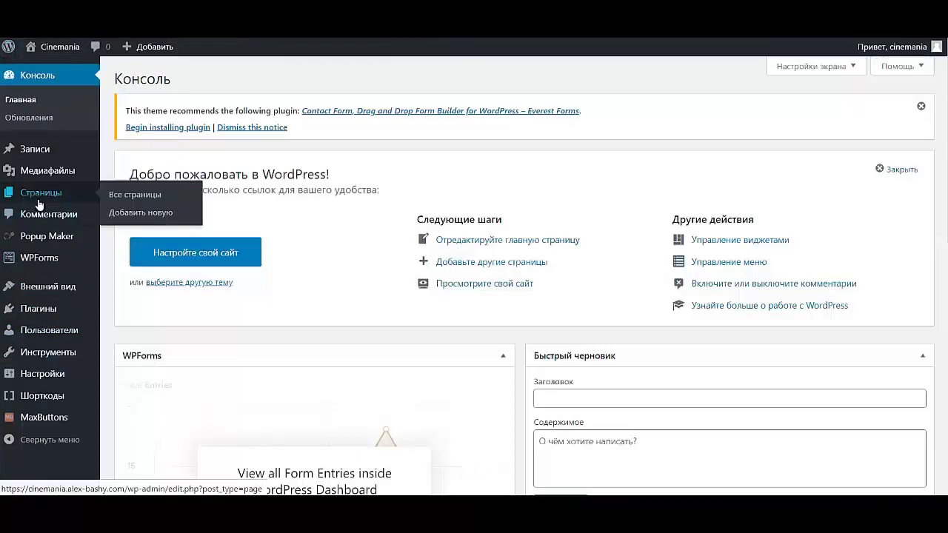
mouse_move(53, 159)
click(124, 154)
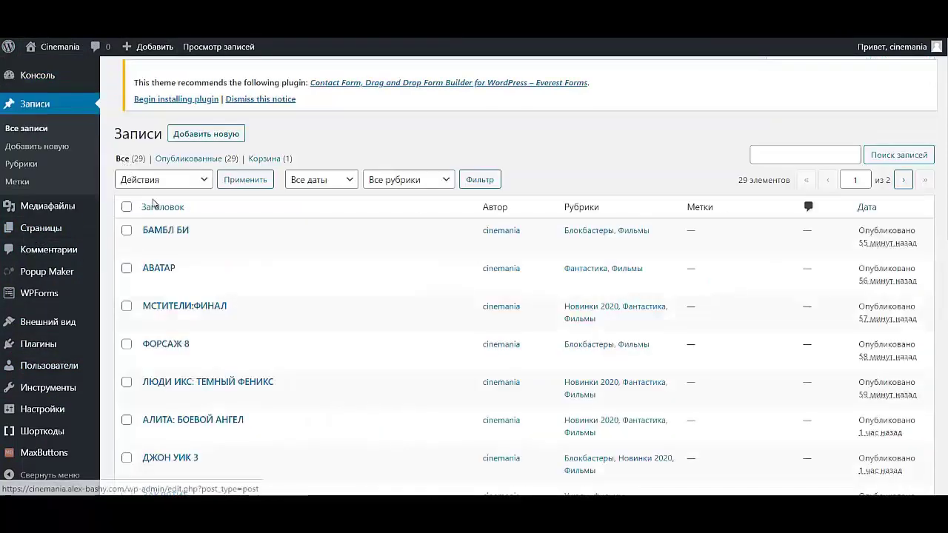
scroll(560, 328, down, 8)
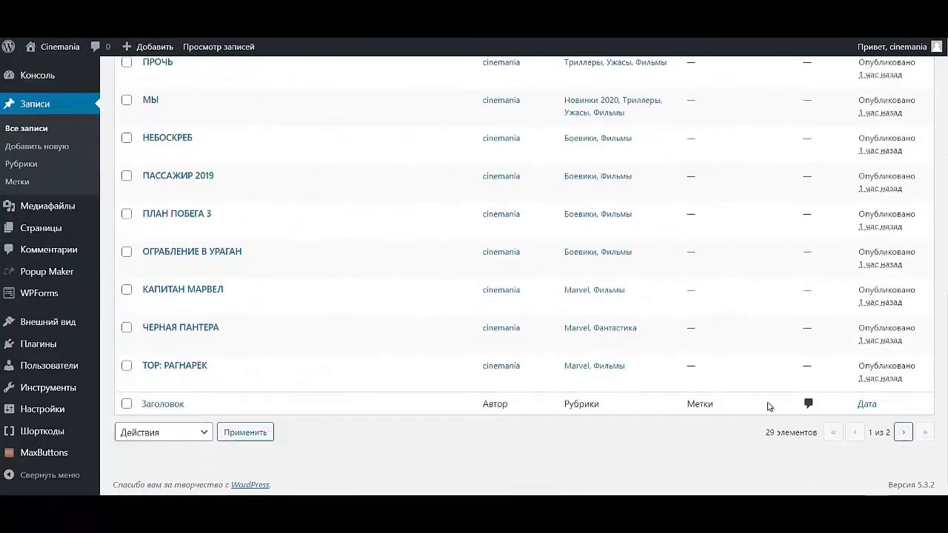
click(904, 434)
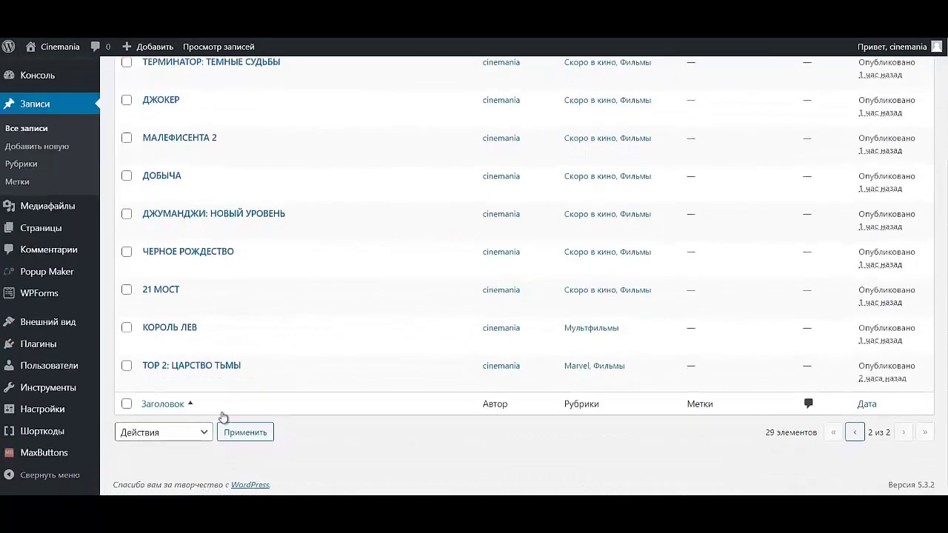
mouse_move(157, 386)
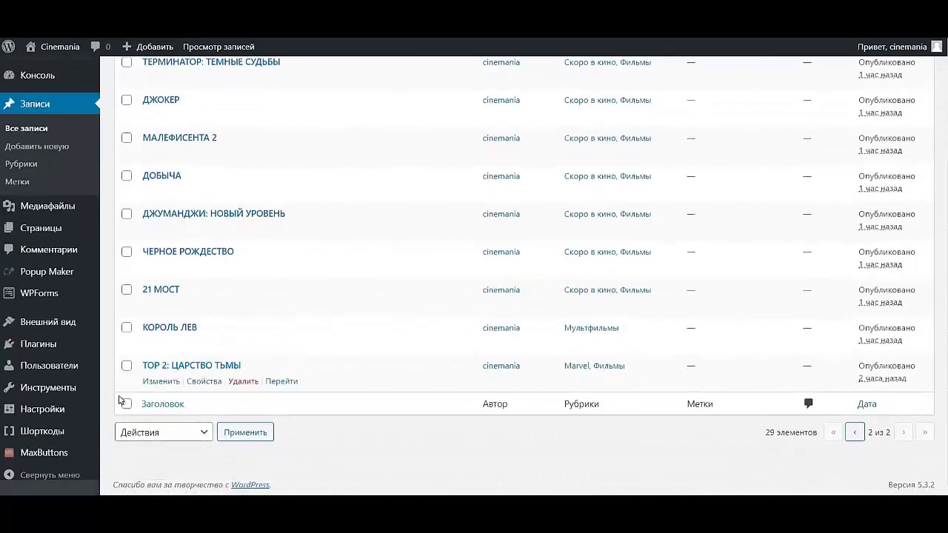
click(158, 383)
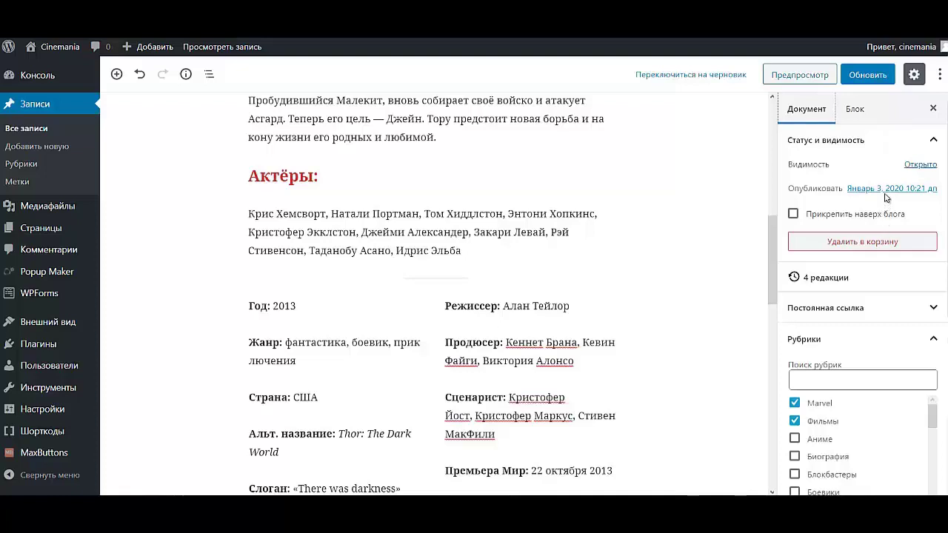
- Publish ТОР 2: ЦАРСТВО ТЬМЫ dated Январь 3, 2020 10:59 and go back to All Posts
click(887, 190)
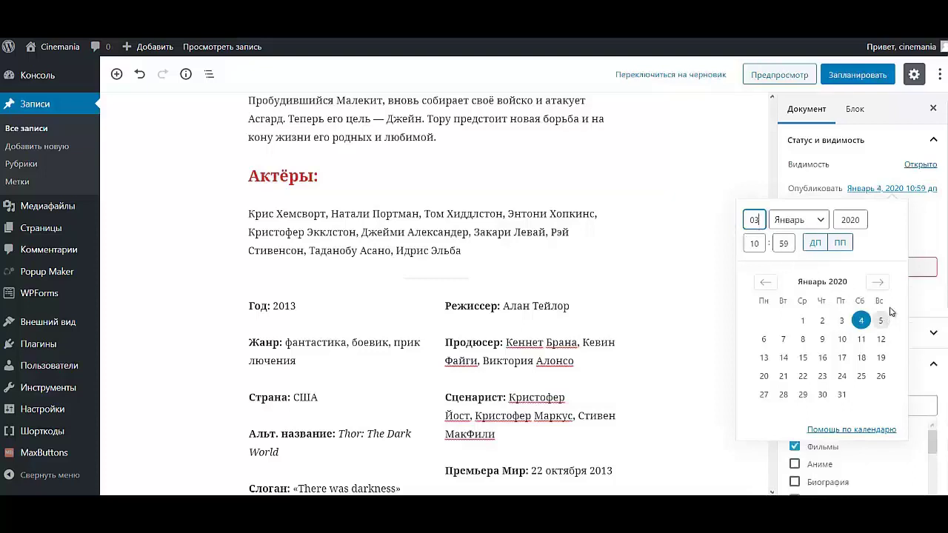
click(917, 230)
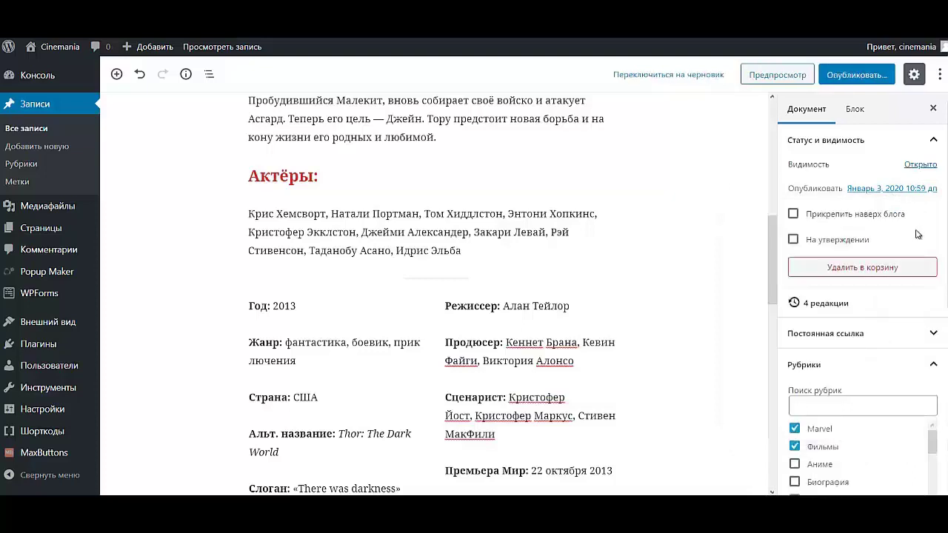
click(853, 76)
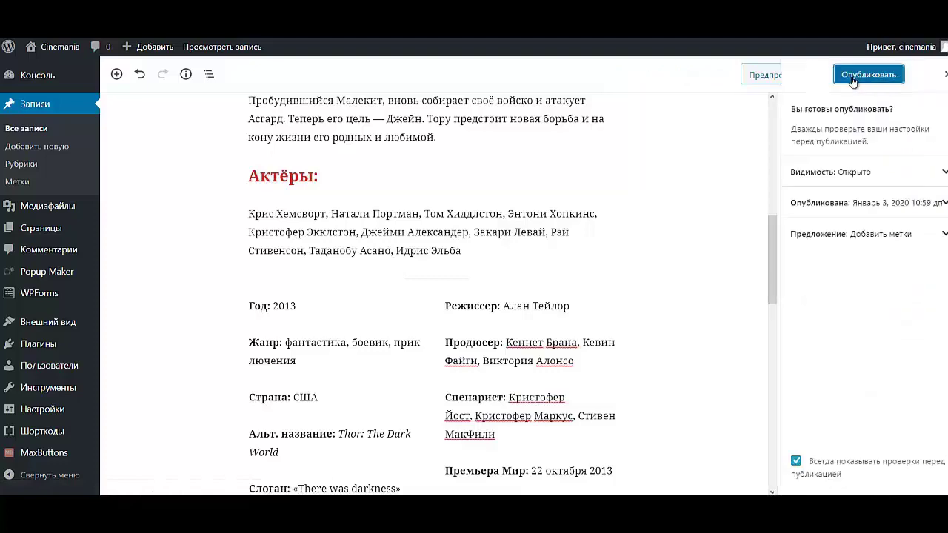
click(865, 74)
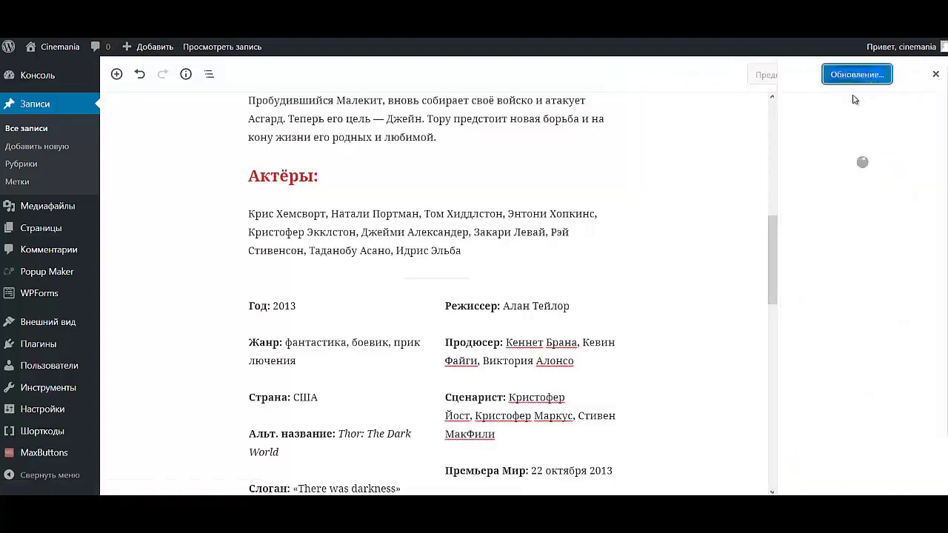
click(26, 128)
mouse_move(51, 47)
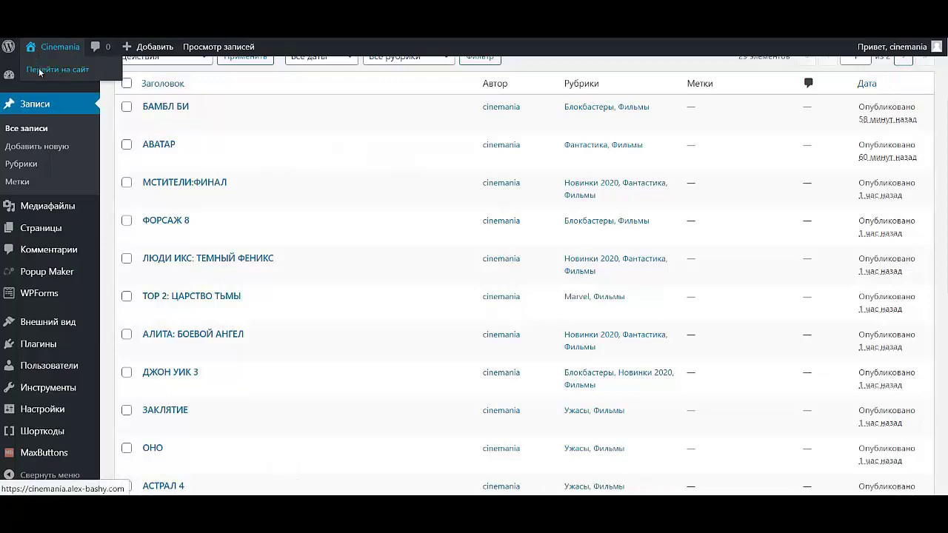
- Check the live Cinemania homepage for the new Thor 2 post
click(39, 68)
scroll(544, 247, down, 10)
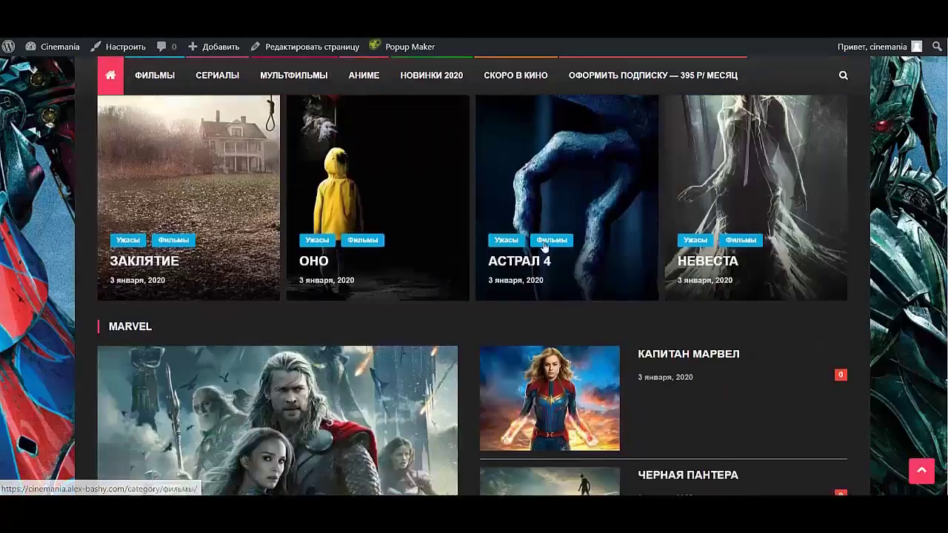
scroll(544, 246, down, 5)
scroll(544, 247, up, 6)
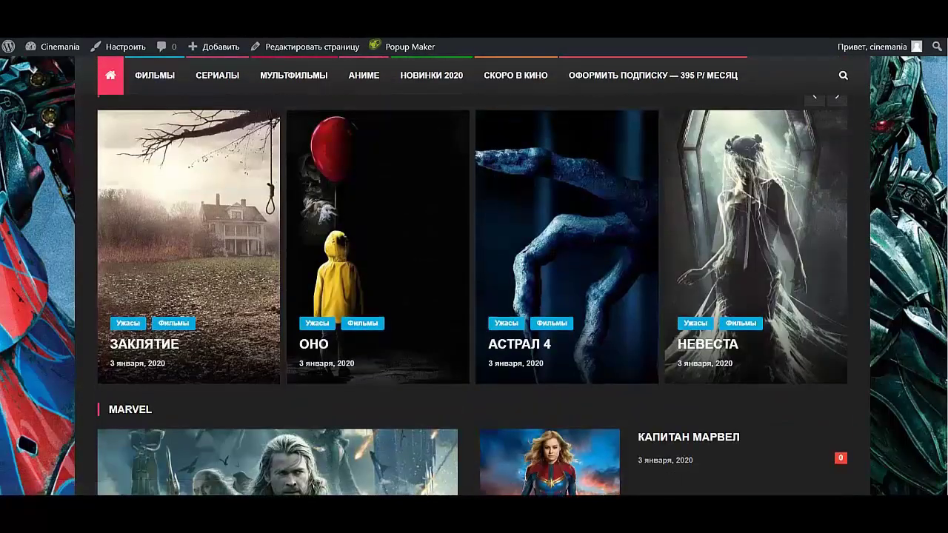
- Reopen ТОР 2: ЦАРСТВО ТЬМЫ in the editor and show its Документ settings
key(alt+Left)
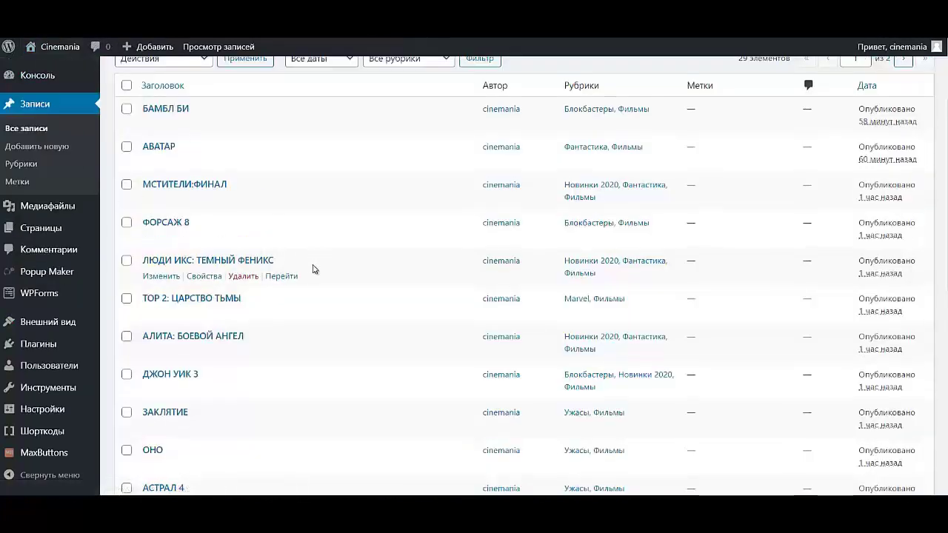
scroll(263, 313, up, 2)
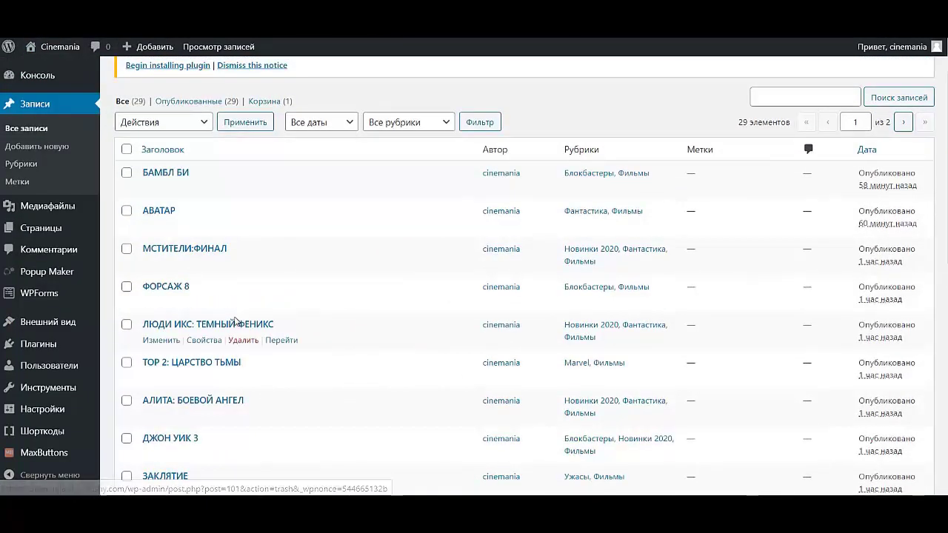
click(167, 378)
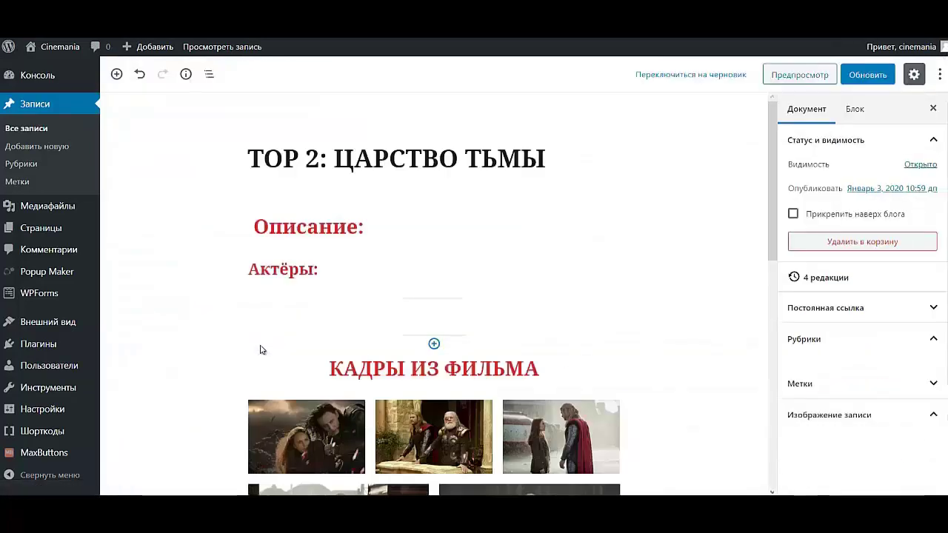
click(806, 109)
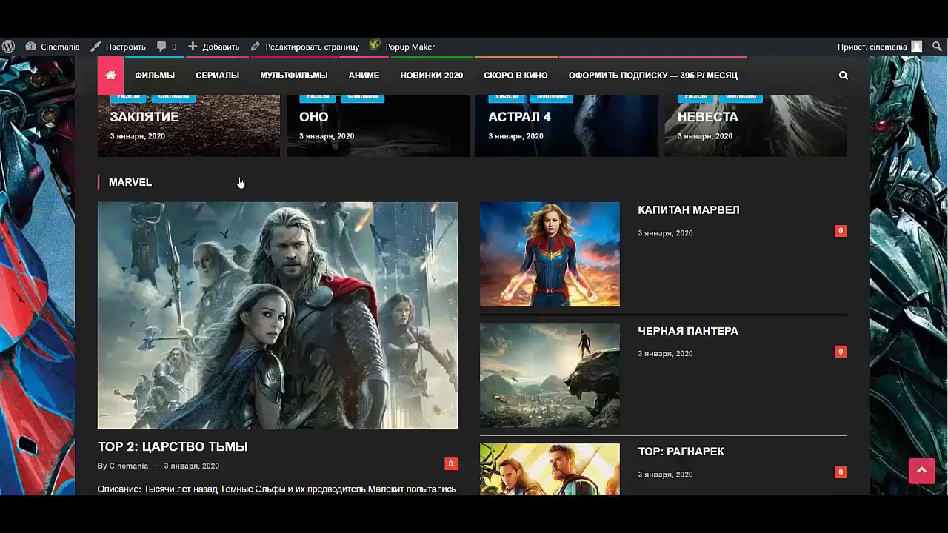
scroll(245, 189, down, 2)
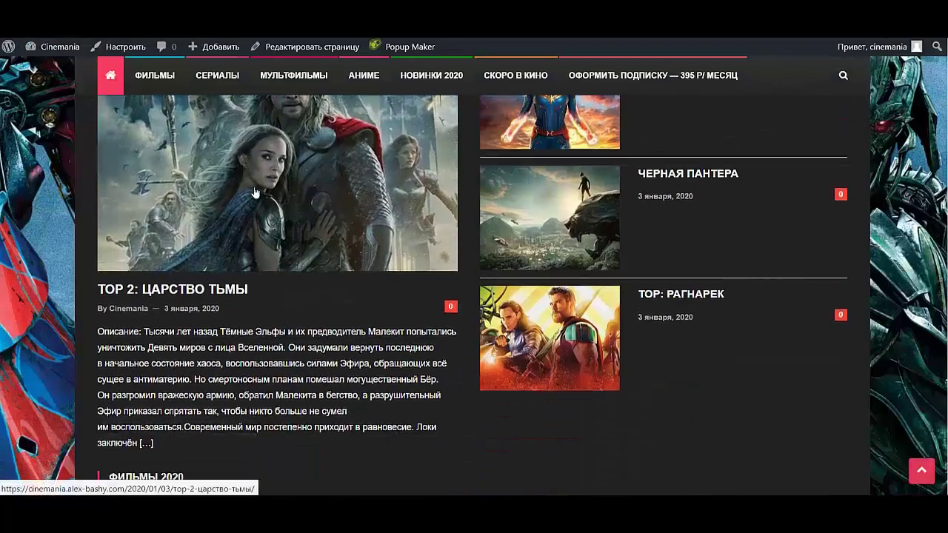
scroll(251, 194, up, 2)
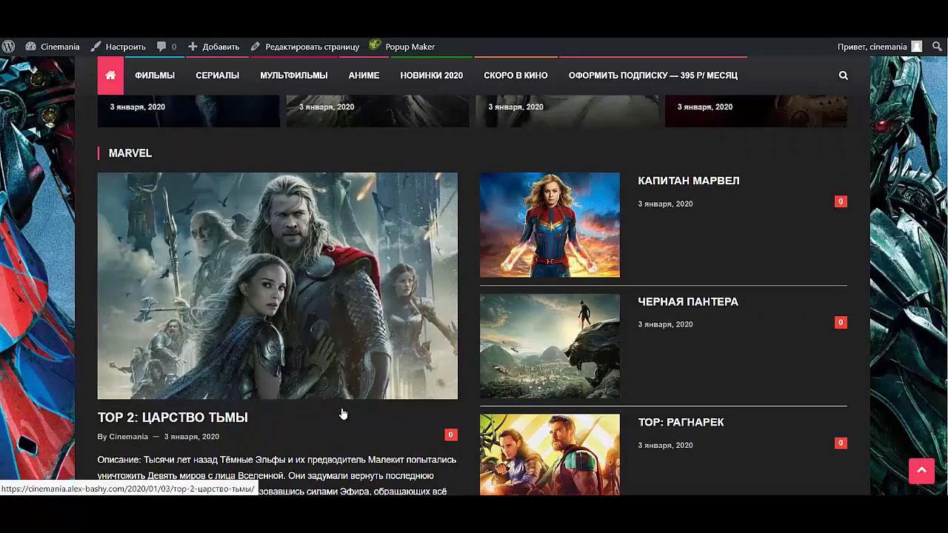
scroll(341, 411, down, 3)
scroll(319, 382, up, 2)
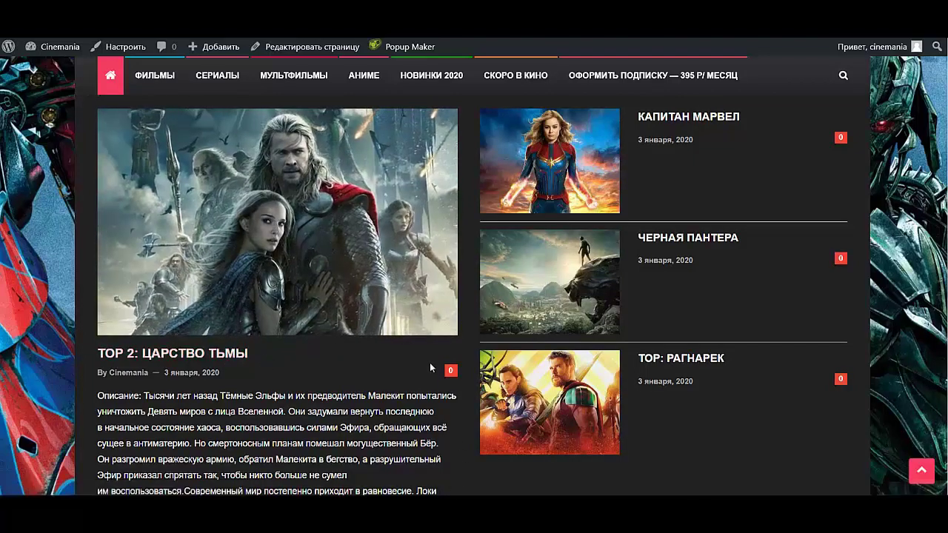
scroll(428, 361, down, 3)
scroll(339, 329, up, 2)
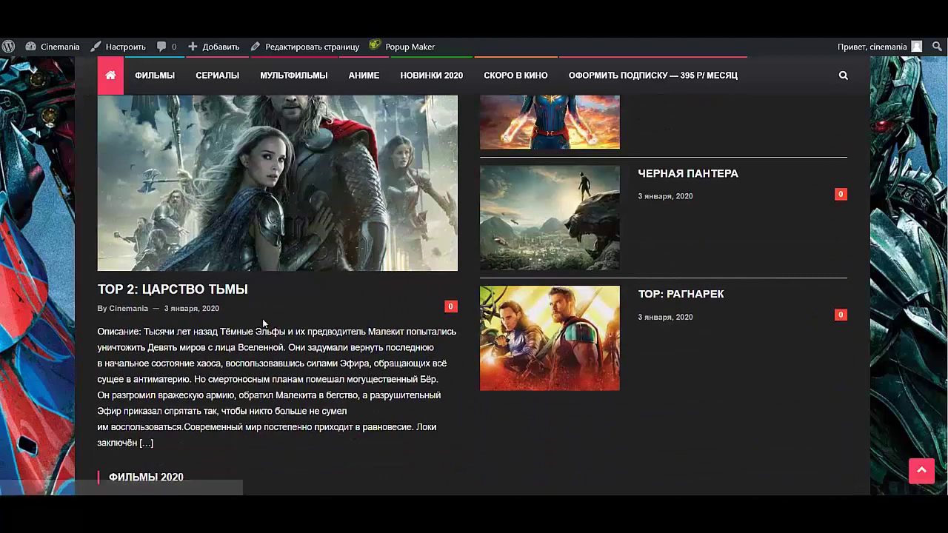
scroll(284, 280, up, 3)
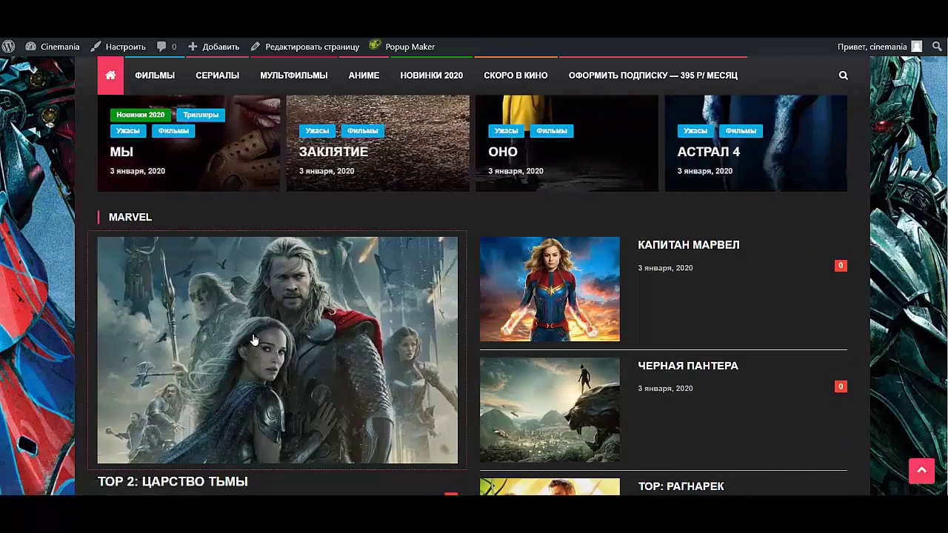
- Open the ТОР 2: ЦАРСТВО ТЬМЫ post from the Marvel section, read through it, and return home
click(255, 340)
scroll(277, 353, down, 12)
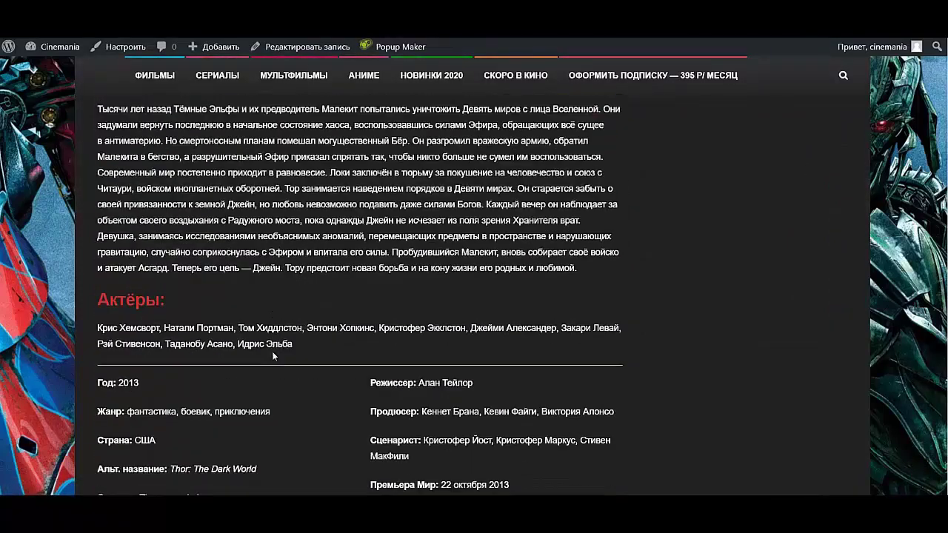
scroll(273, 356, down, 7)
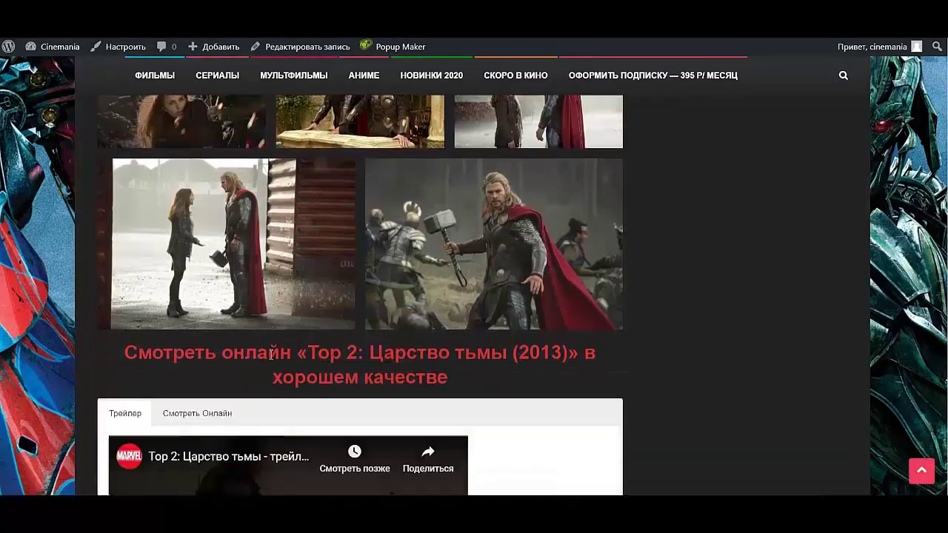
scroll(213, 412, down, 8)
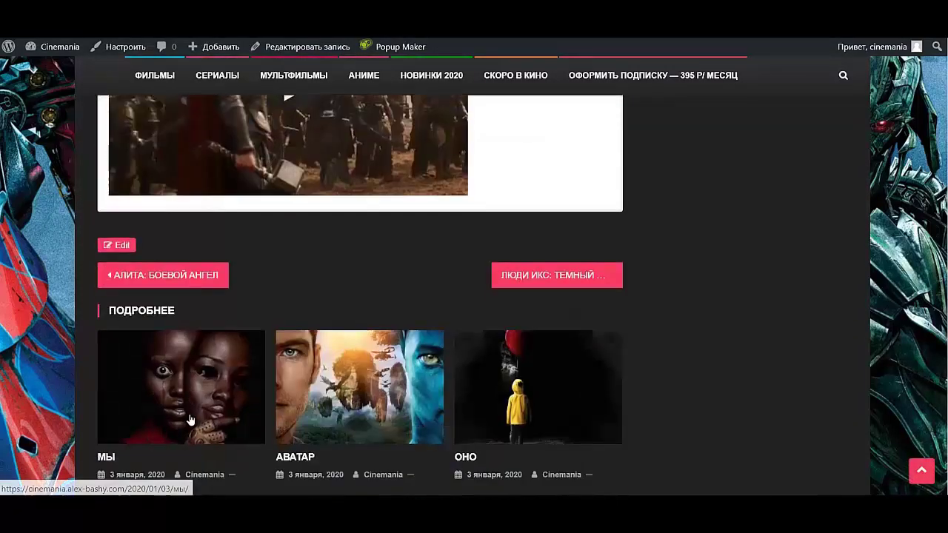
scroll(178, 423, up, 20)
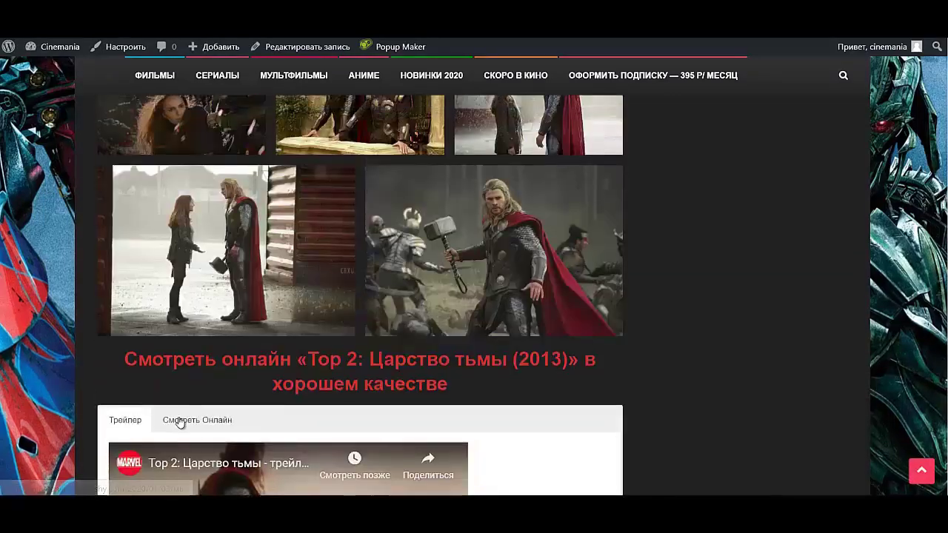
scroll(177, 419, up, 3)
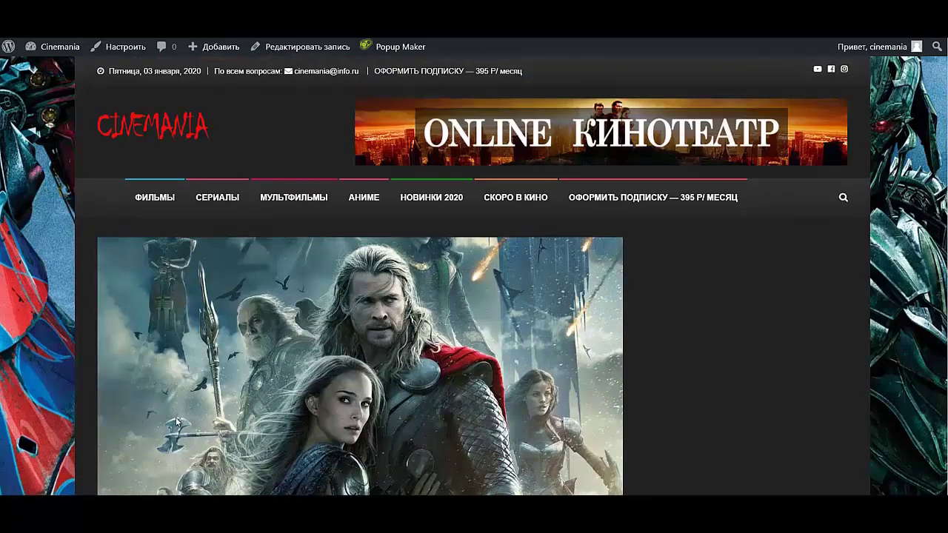
scroll(176, 422, down, 10)
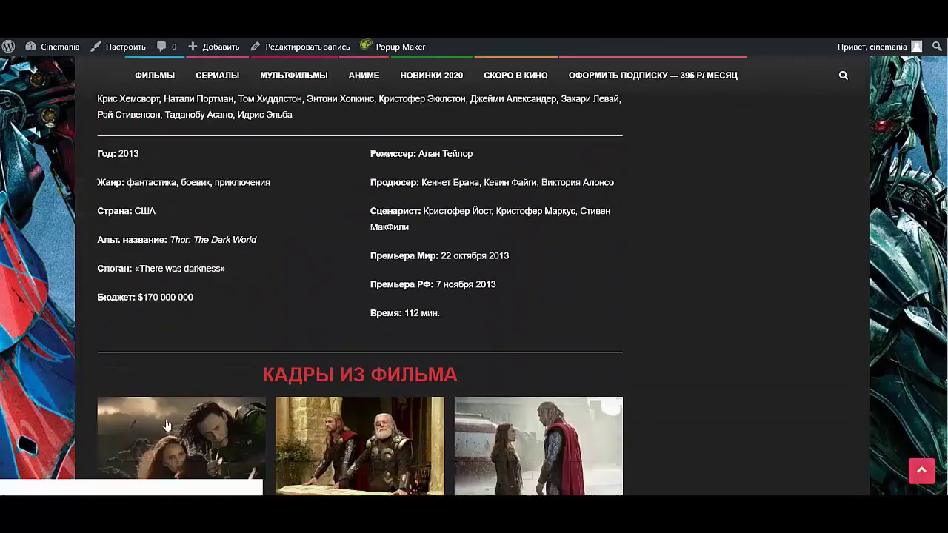
scroll(167, 425, down, 3)
scroll(201, 97, up, 12)
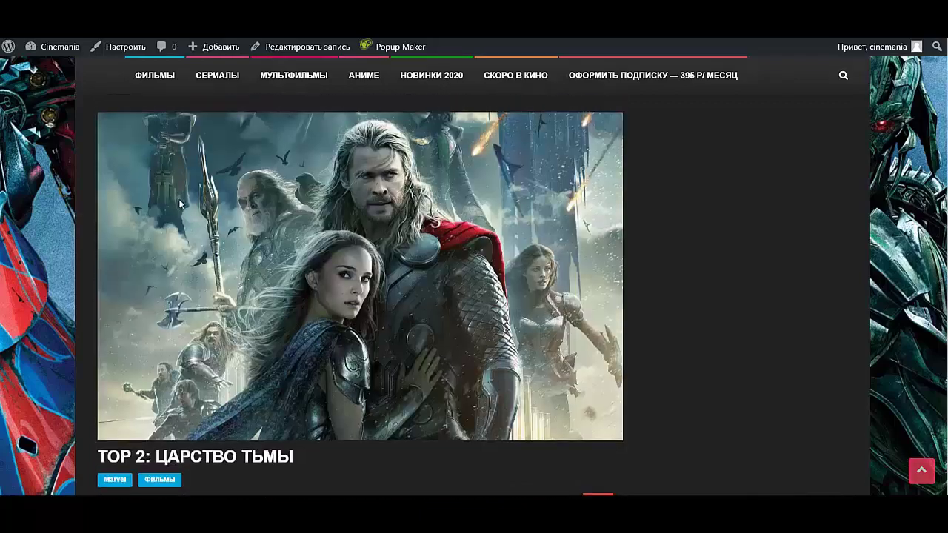
scroll(180, 204, up, 3)
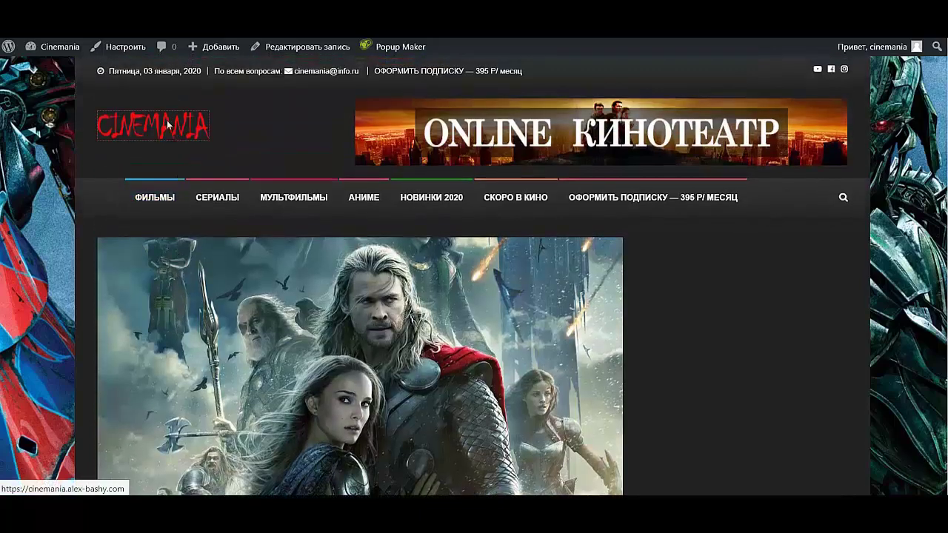
click(168, 126)
- Open ЧЕРНАЯ ПАНТЕРА from the homepage Marvel section and switch to it in the editor
scroll(491, 253, down, 5)
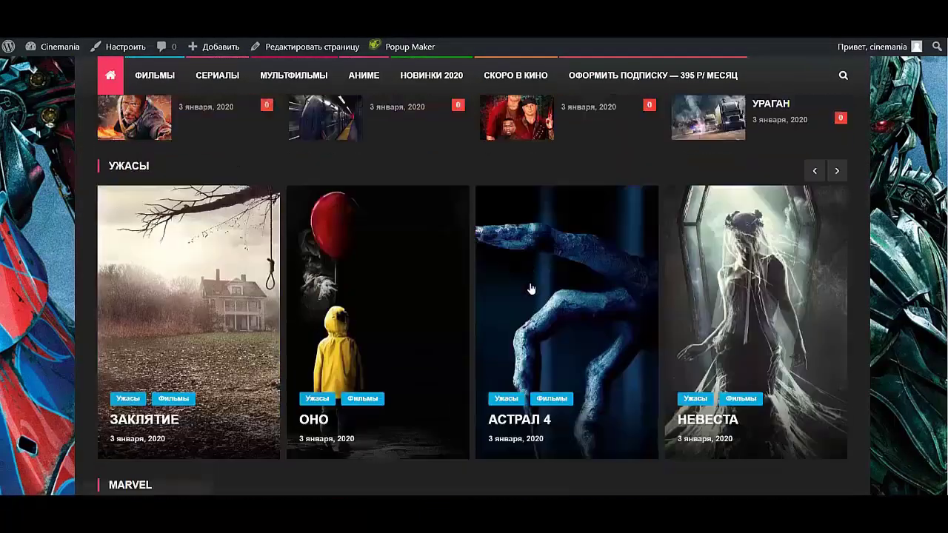
scroll(530, 288, down, 10)
scroll(535, 280, up, 4)
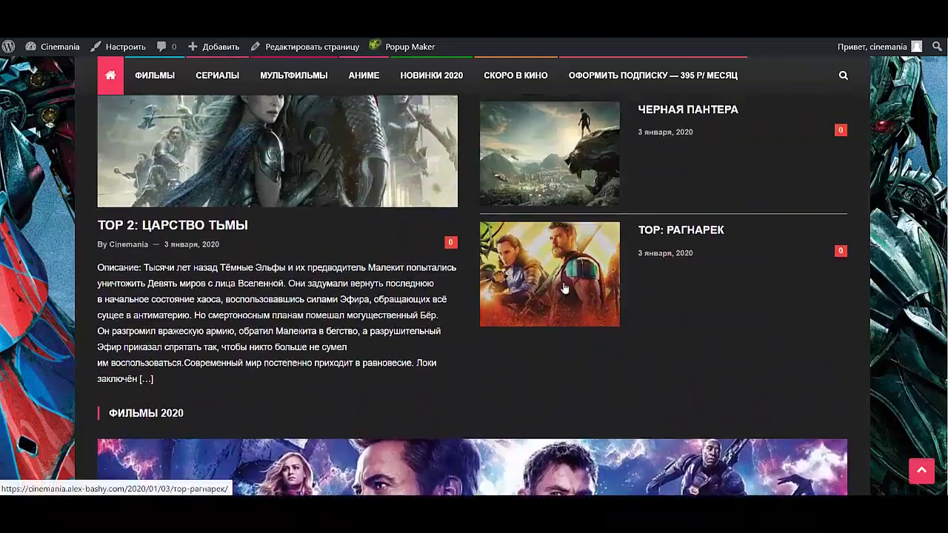
scroll(565, 288, up, 2)
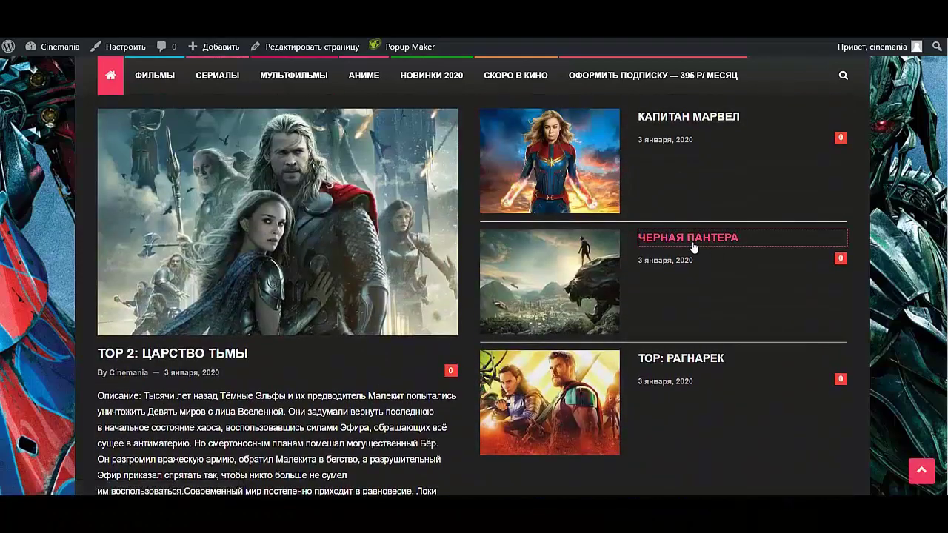
click(693, 247)
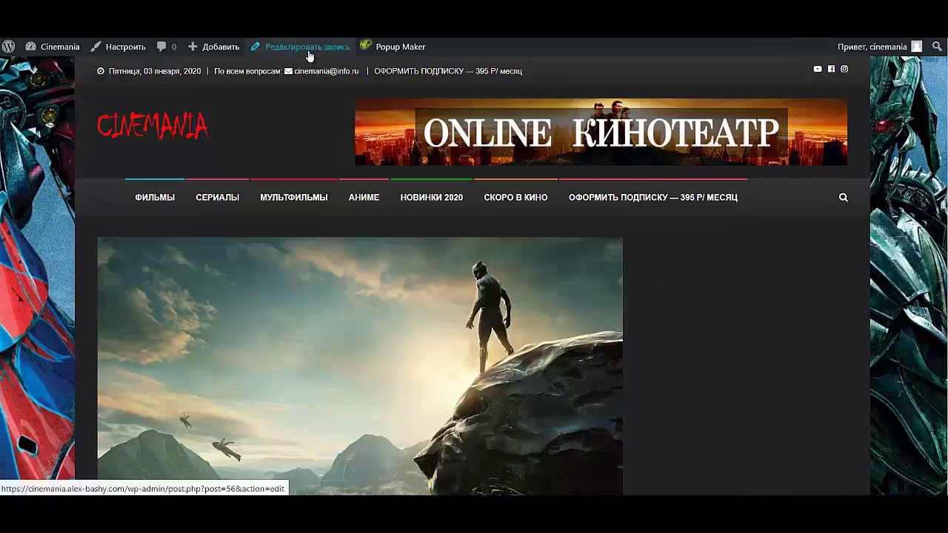
click(311, 53)
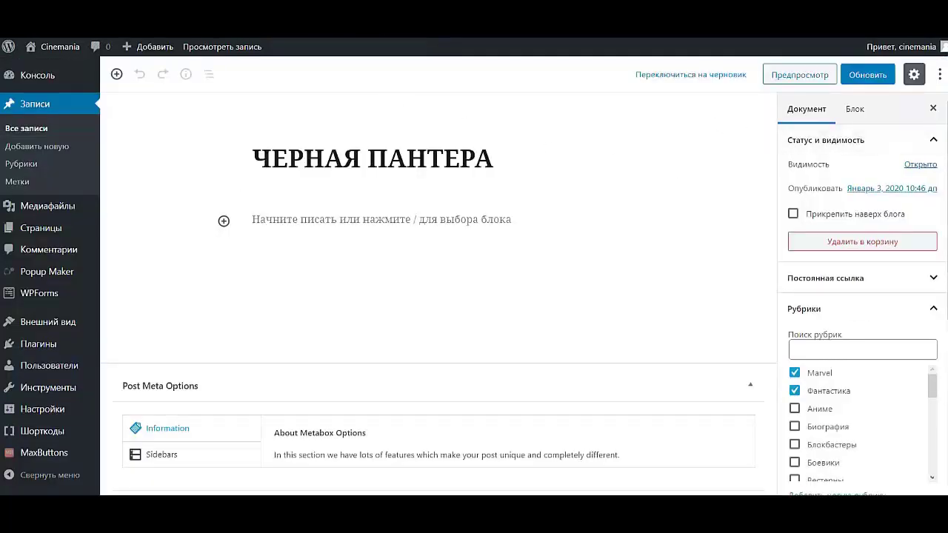
- Set the Black Panther post visibility to password-protected and enter a post password
click(929, 171)
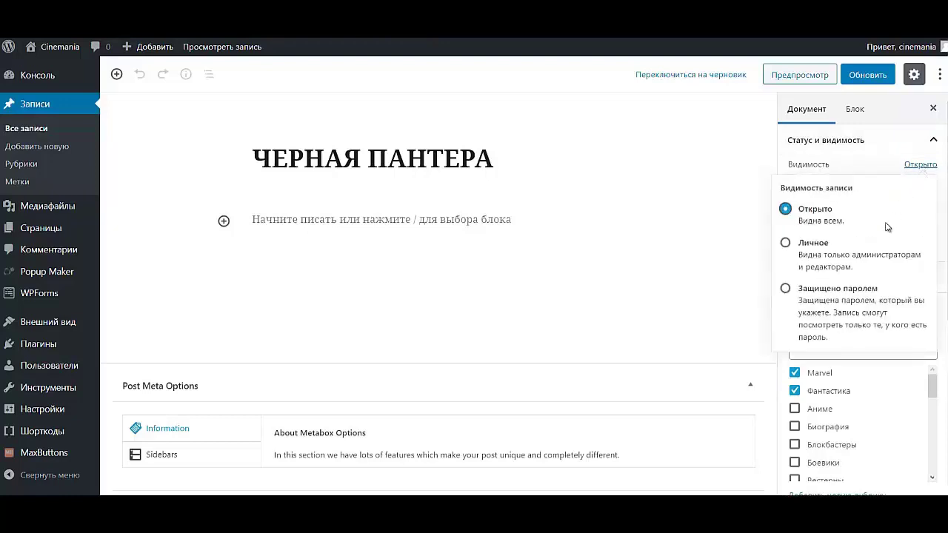
click(786, 290)
click(850, 359)
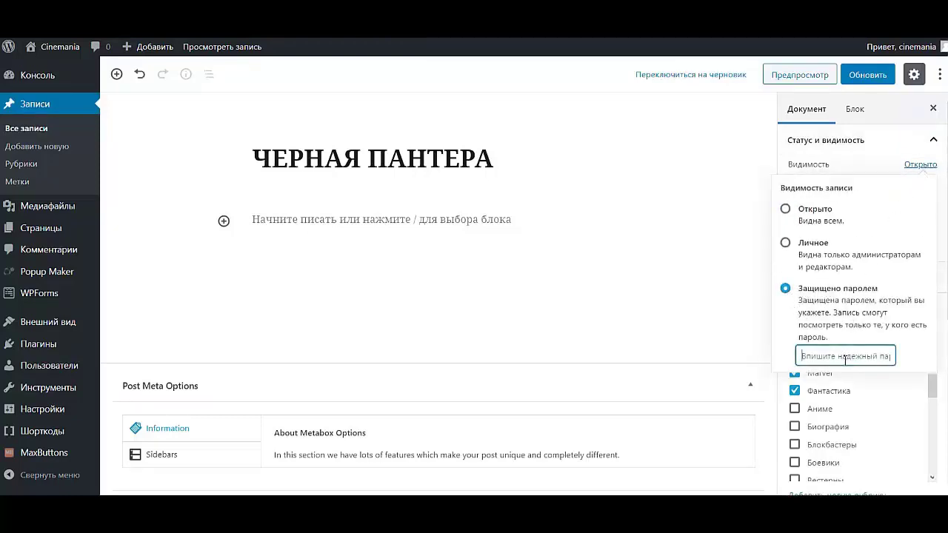
key(Caps_Lock)
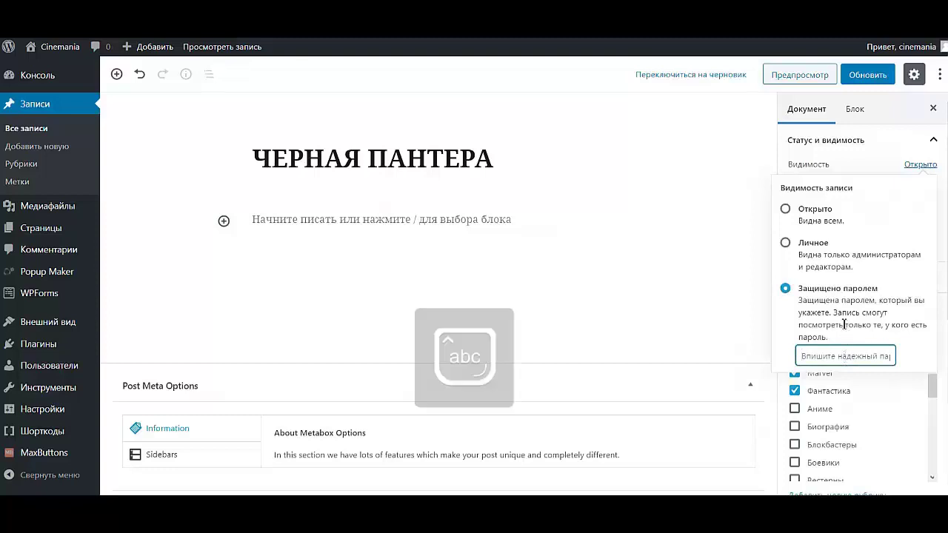
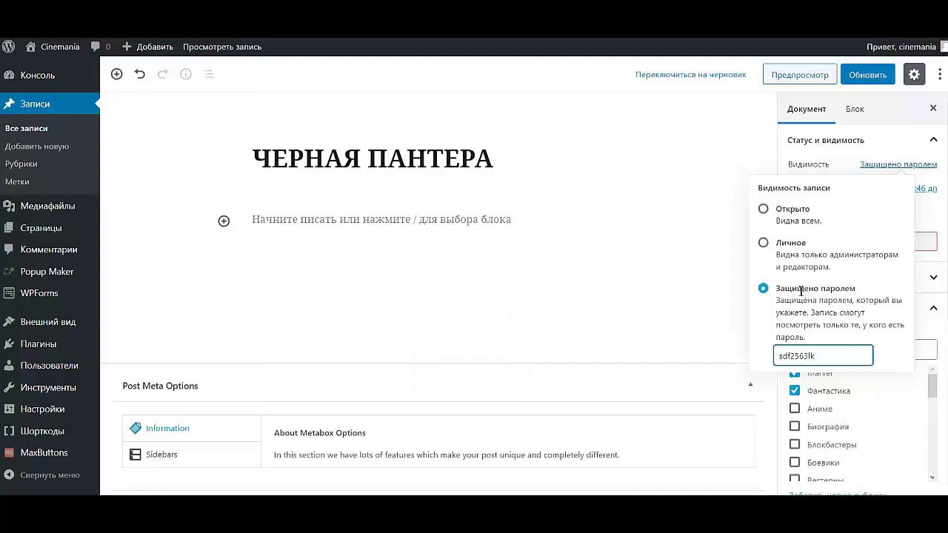
click(875, 229)
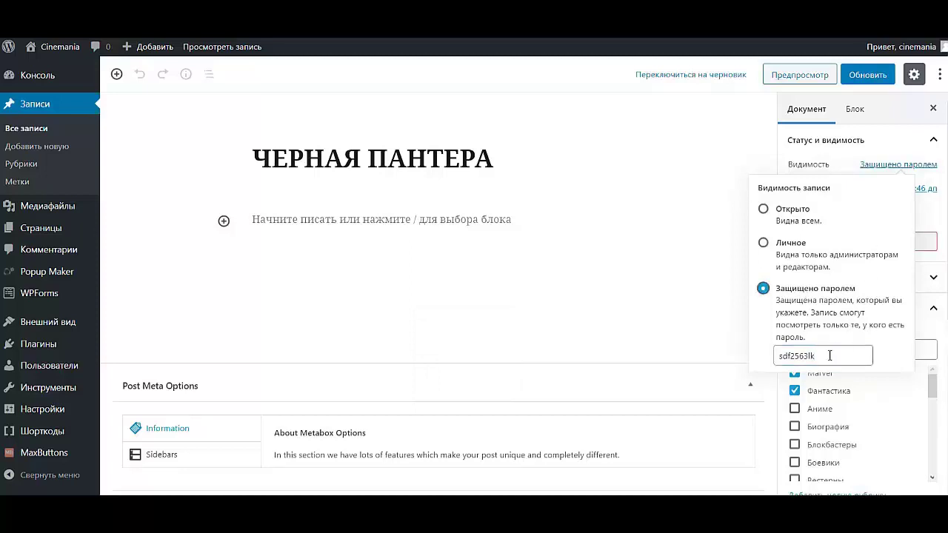
drag(829, 356, 801, 358)
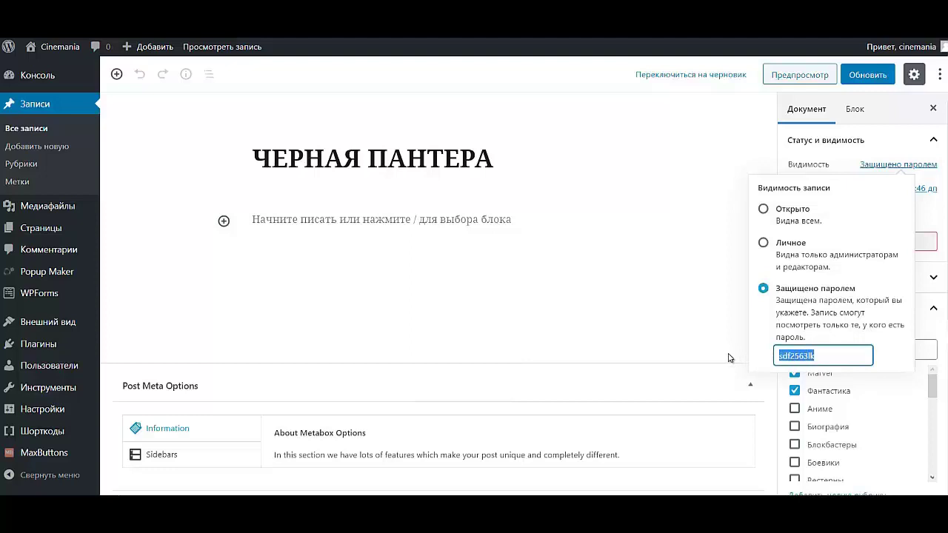
- Update the post and view it on the live site, where a password prompt appears
click(877, 77)
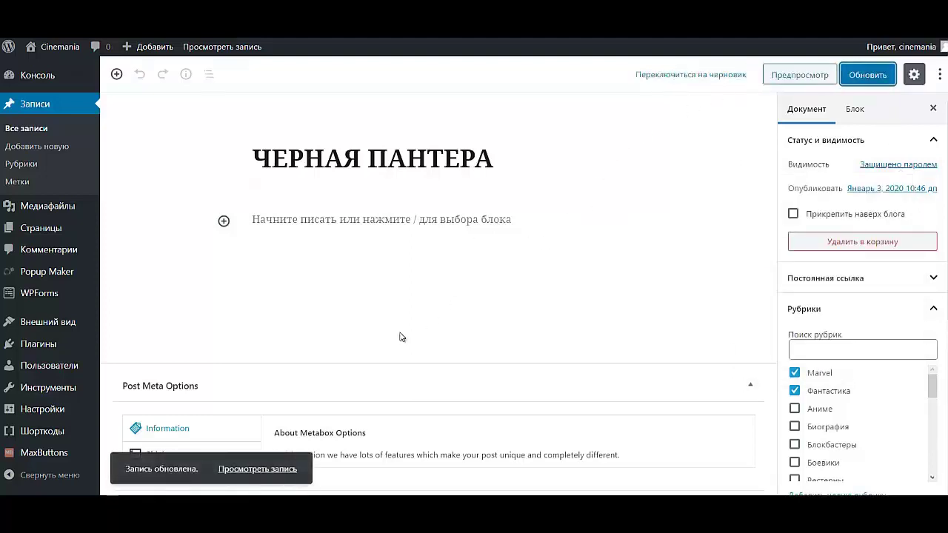
click(277, 471)
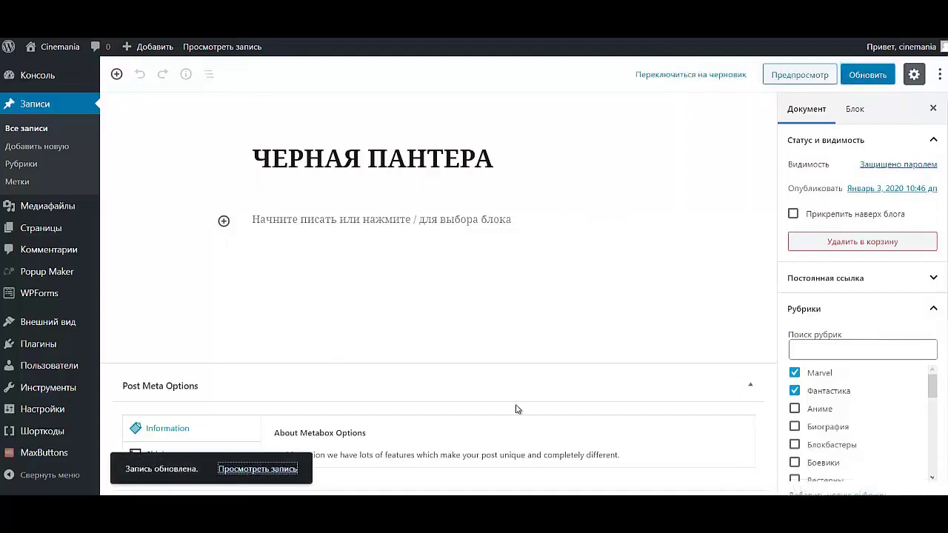
scroll(370, 387, down, 4)
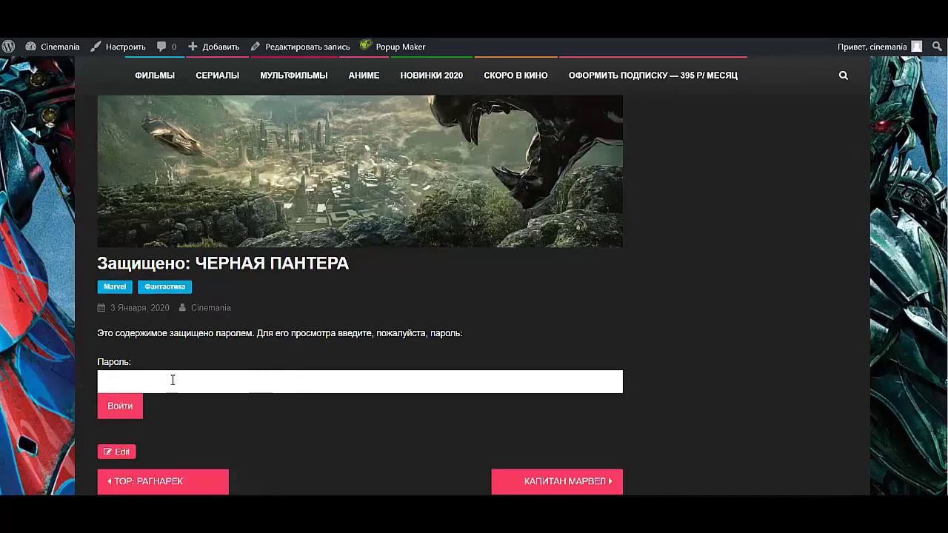
- Unlock ЧЕРНАЯ ПАНТЕРА with the saved post password and dismiss the browser's save-password bar
click(167, 381)
click(190, 329)
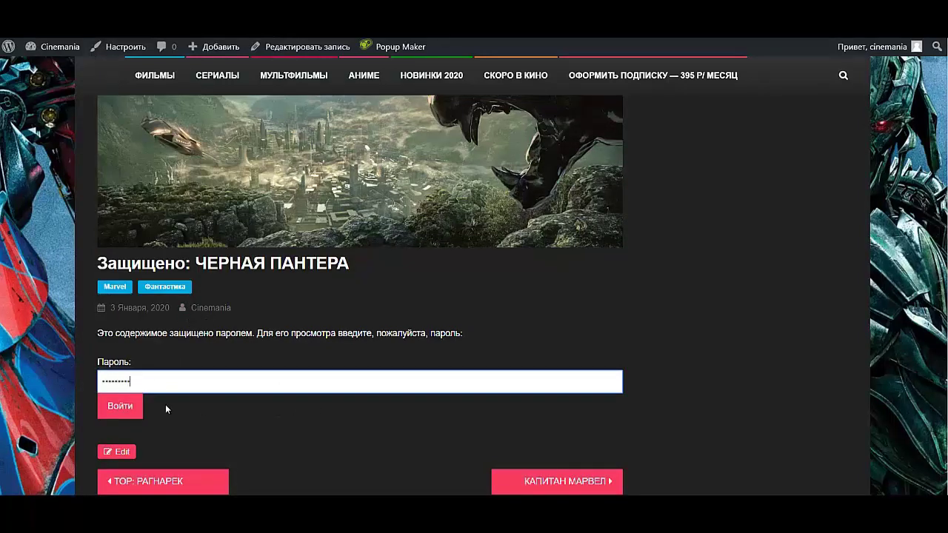
click(120, 413)
scroll(150, 408, down, 5)
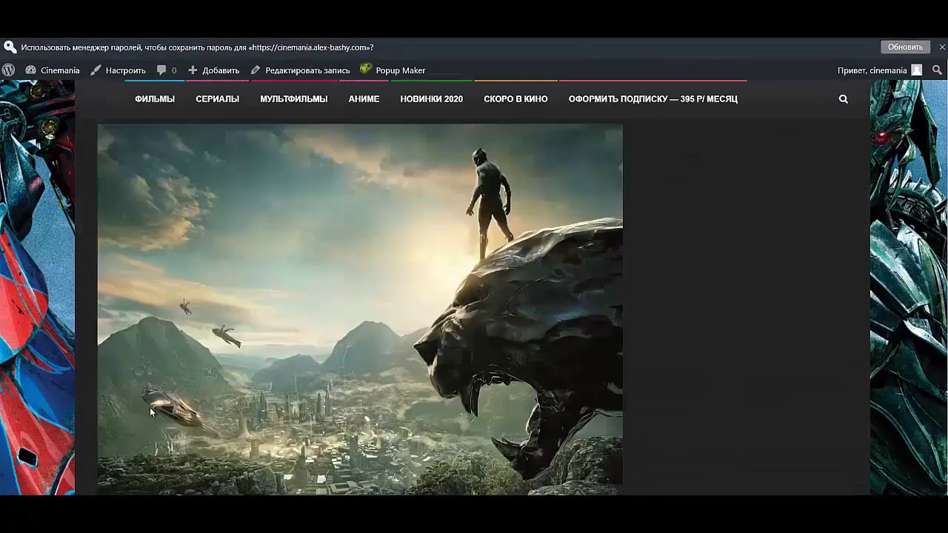
scroll(268, 344, up, 2)
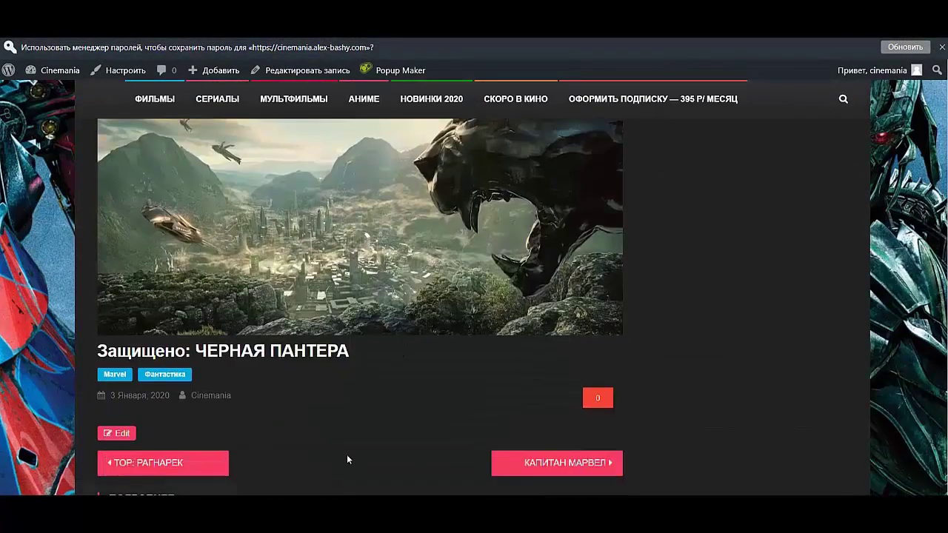
scroll(239, 268, up, 3)
scroll(211, 229, down, 3)
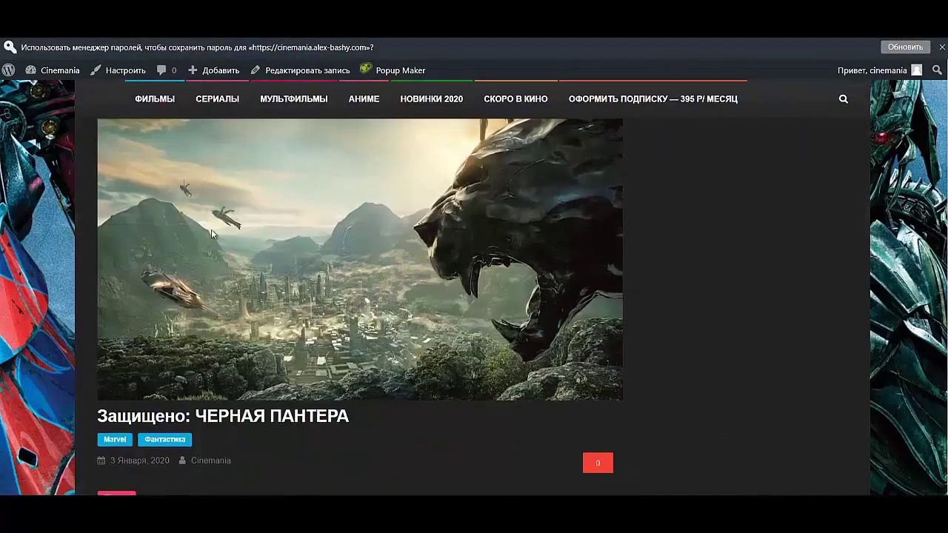
scroll(211, 229, up, 3)
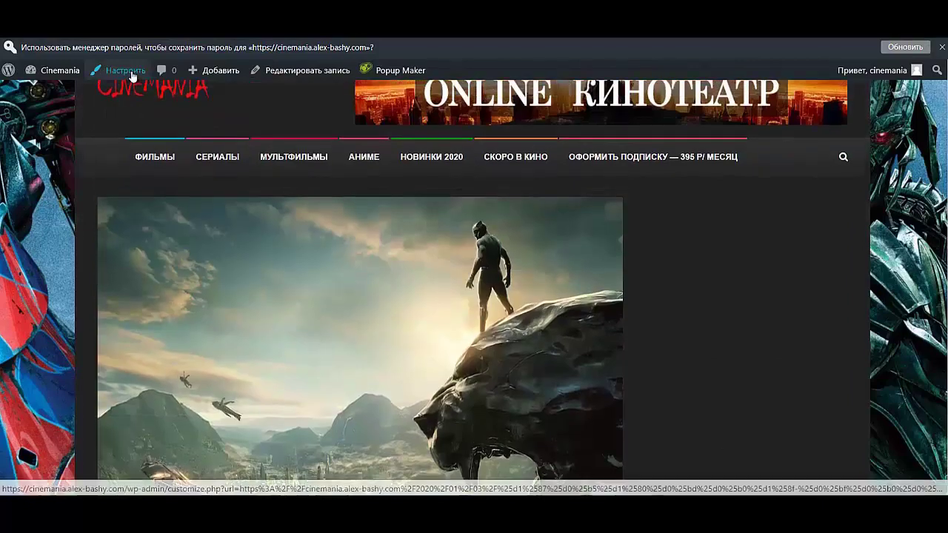
click(905, 47)
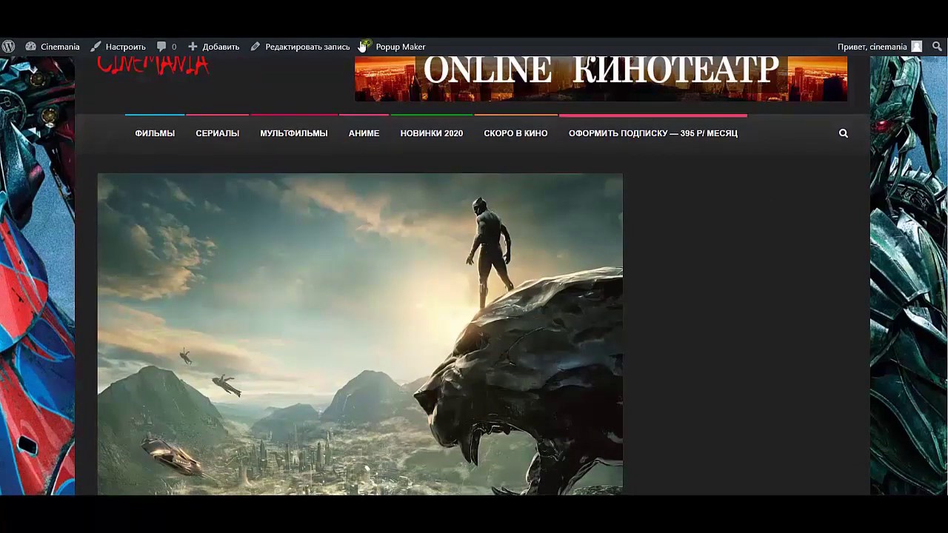
- Go to the Cinemania homepage and open the ТОР 2: ЦАРСТВО ТЬМЫ post
click(131, 67)
scroll(245, 222, down, 10)
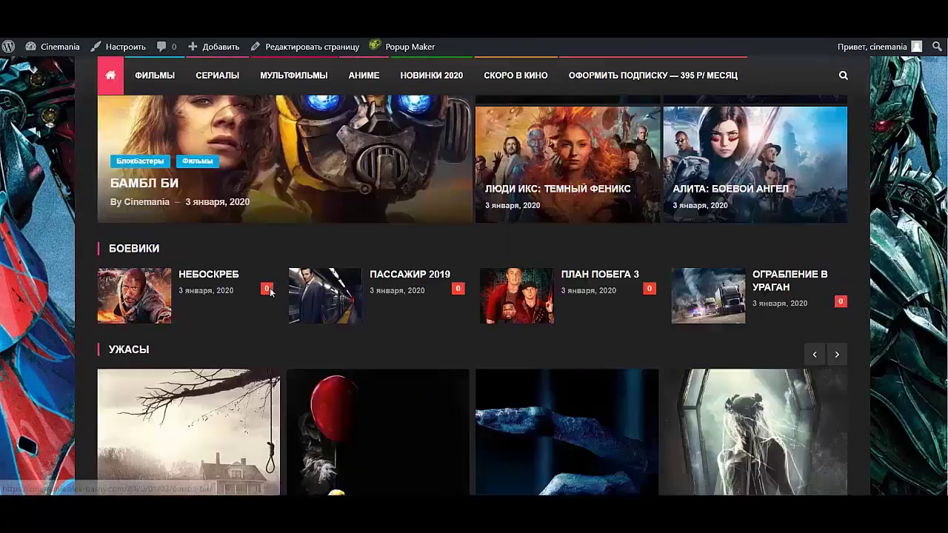
scroll(251, 304, down, 4)
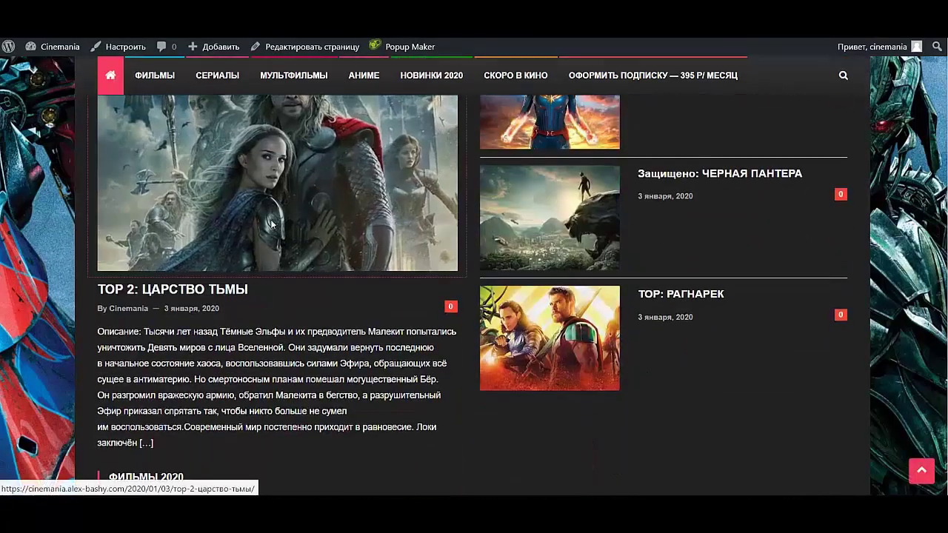
click(310, 175)
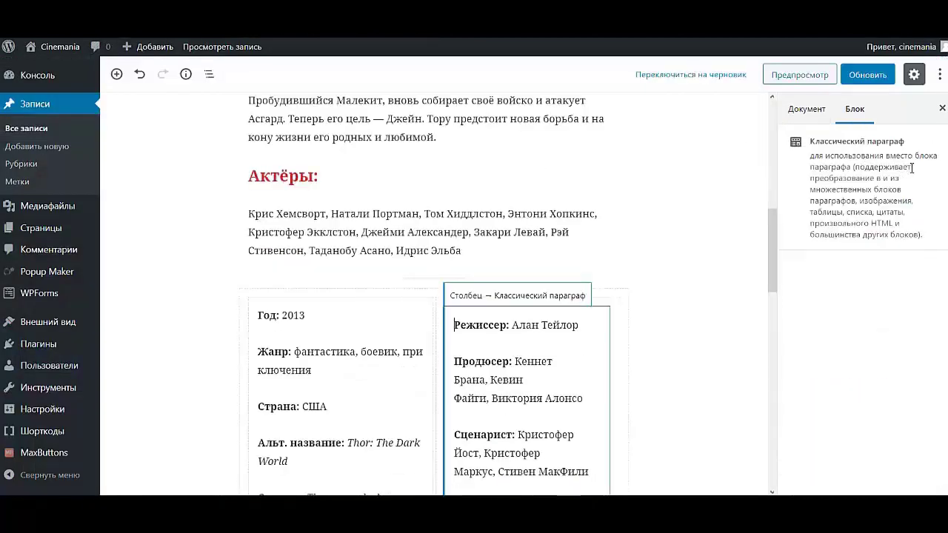
- Set the Thor 2 post visibility to Защищено паролем and update it
click(808, 112)
click(920, 164)
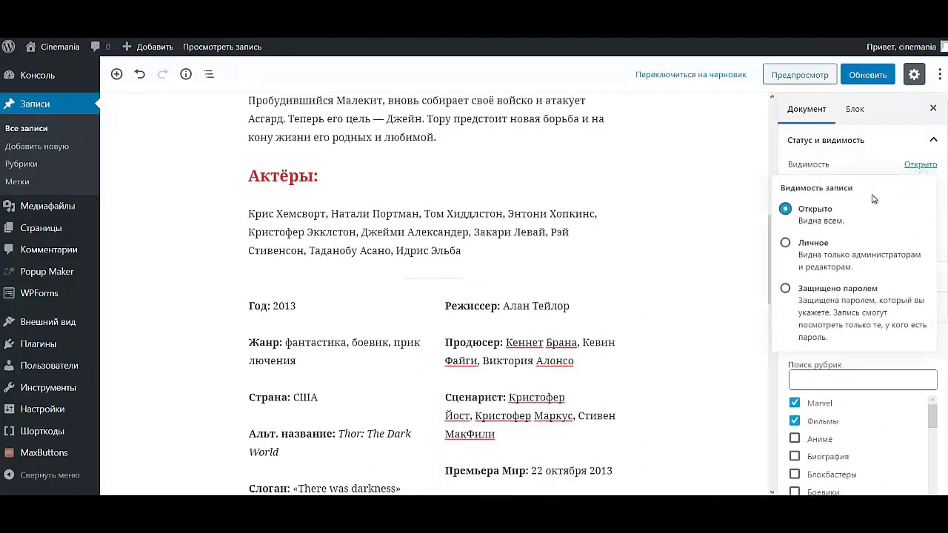
click(810, 289)
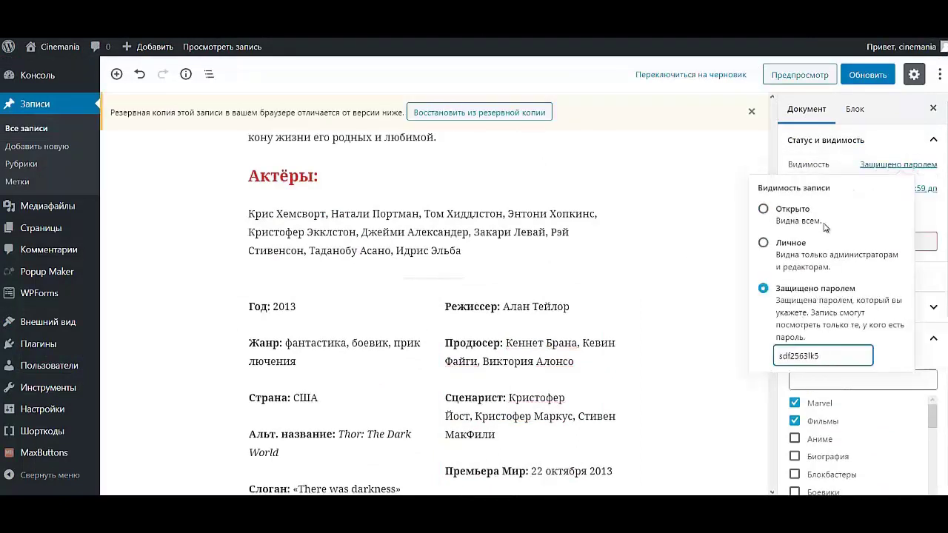
click(874, 75)
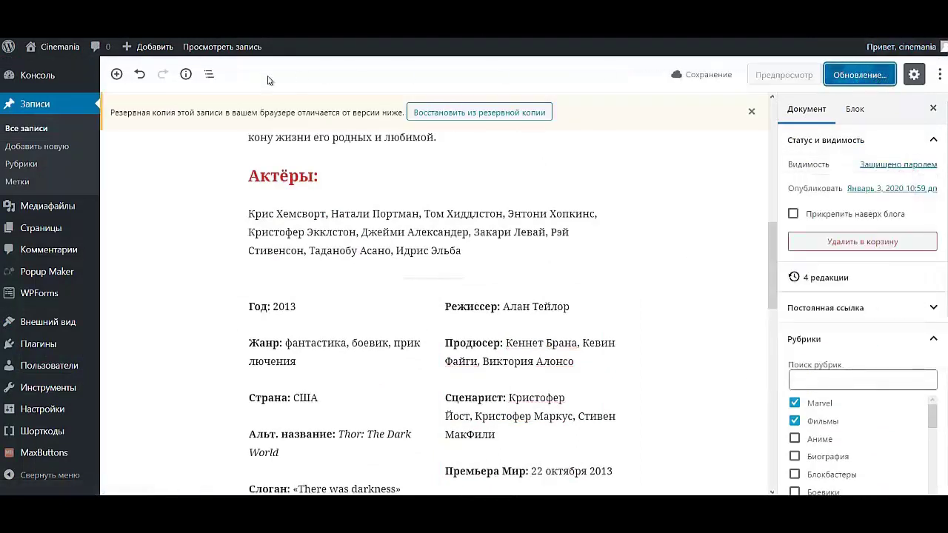
- Return to the live Cinemania site and scroll down to the Marvel section
mouse_move(35, 59)
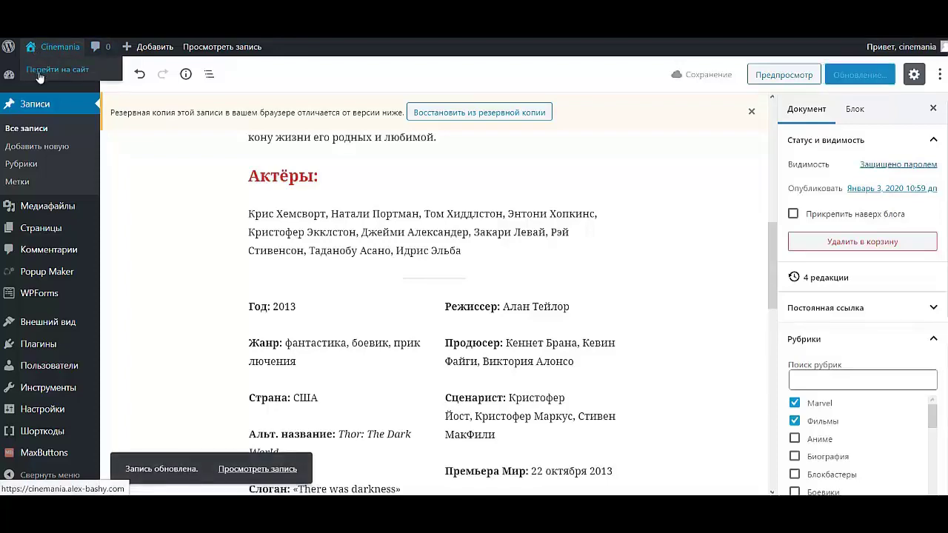
click(45, 77)
scroll(325, 291, down, 3)
scroll(325, 295, down, 7)
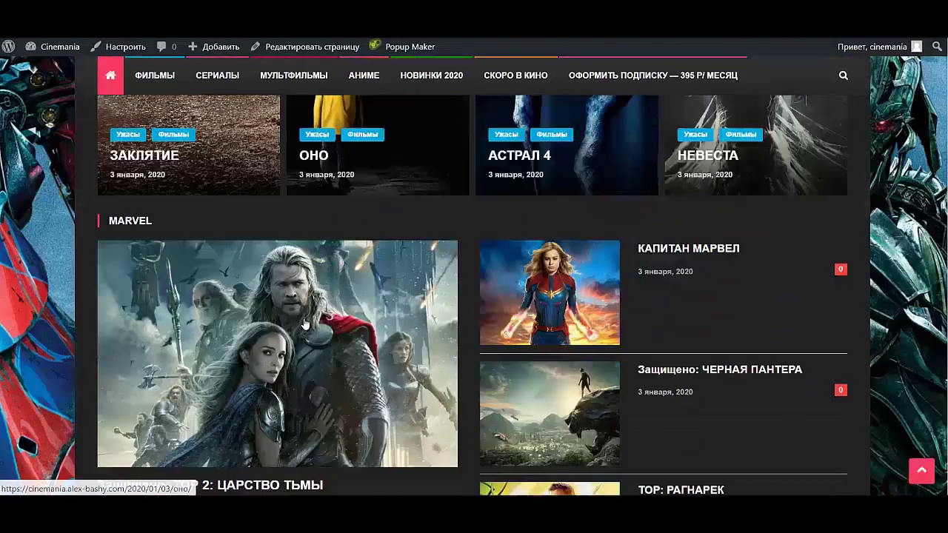
- Open the Thor 2 post on the live site and unlock it with the pasted post password
click(292, 194)
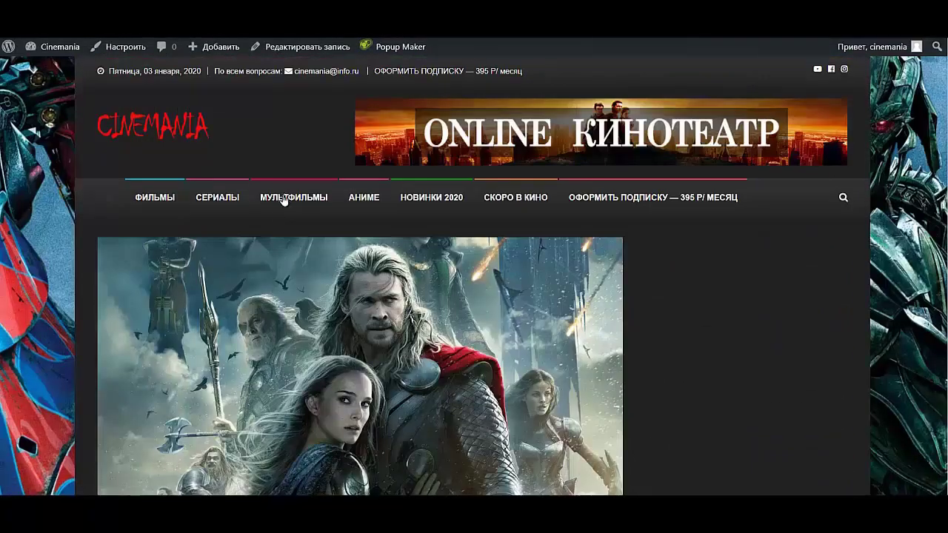
scroll(287, 244, down, 5)
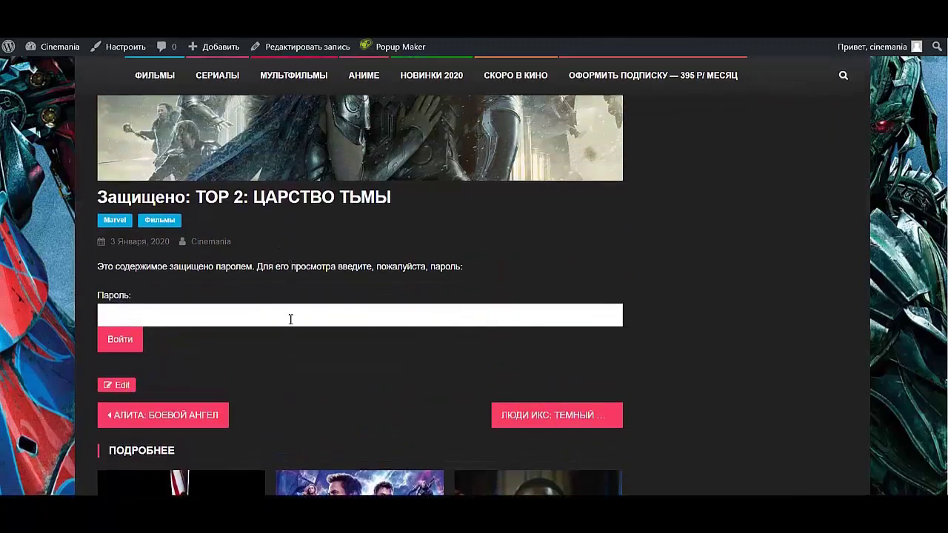
click(290, 319)
key(ctrl+v)
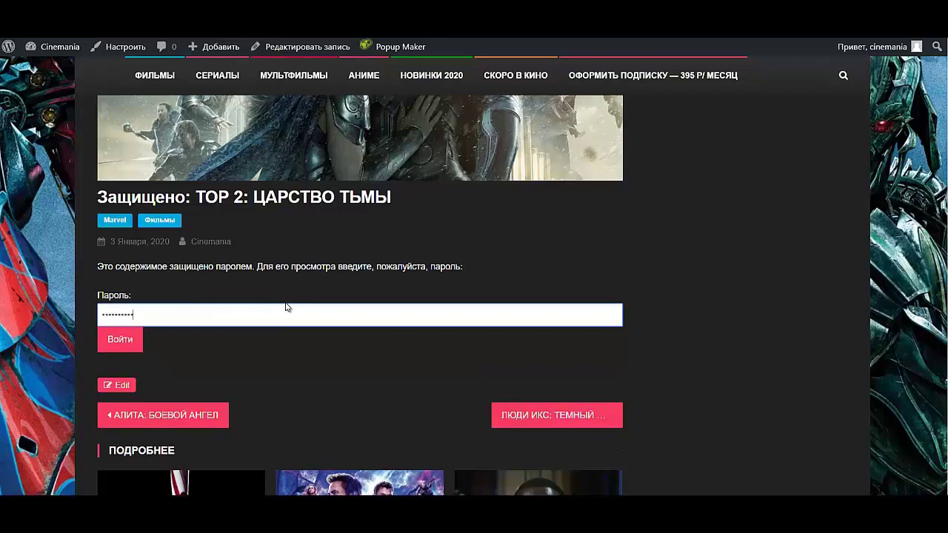
key(Return)
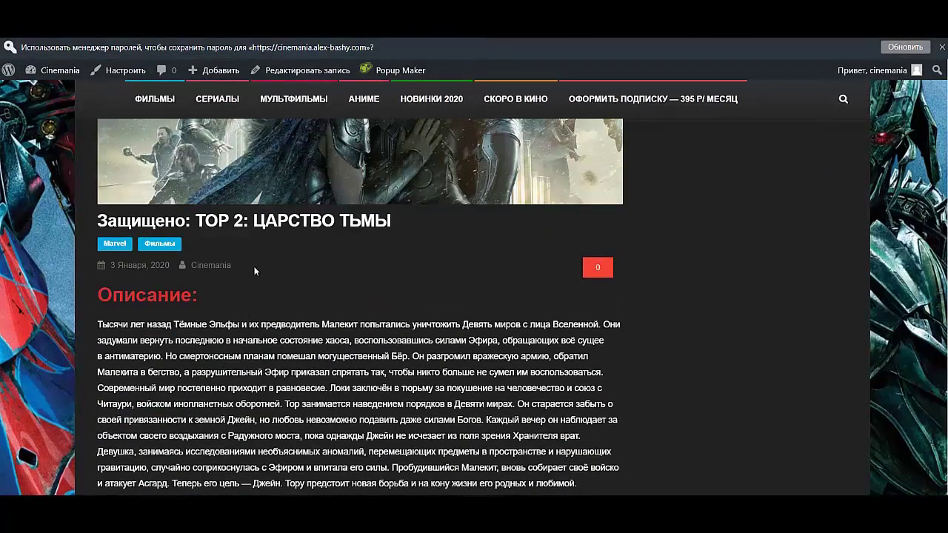
- Scroll through the unlocked 'ТОР 2: ЦАРСТВО ТЬМЫ' post to review its poster and description
scroll(251, 272, down, 10)
scroll(208, 289, down, 3)
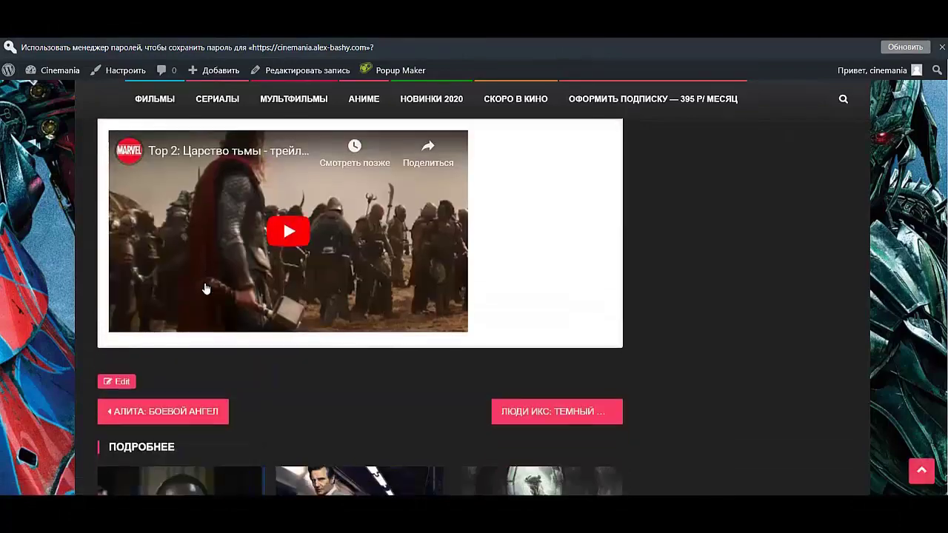
scroll(209, 289, up, 8)
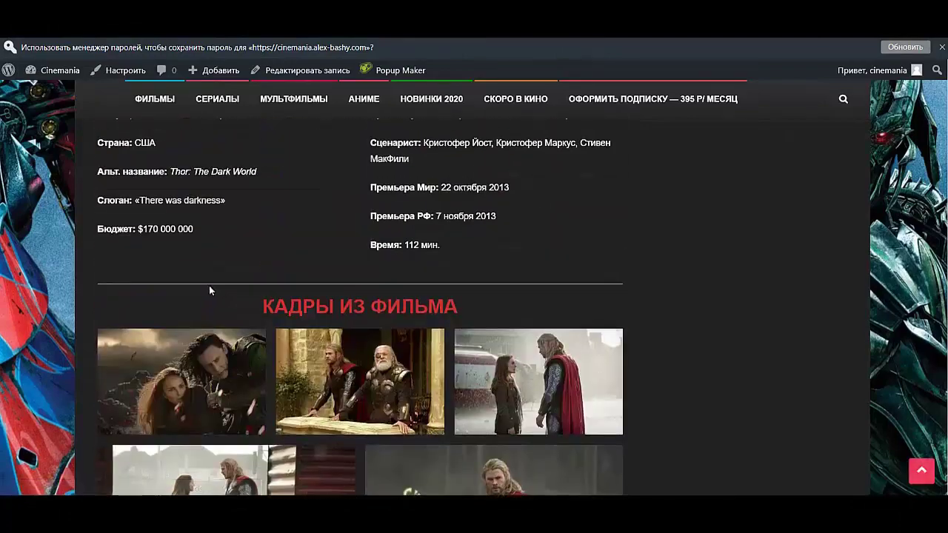
scroll(190, 300, up, 4)
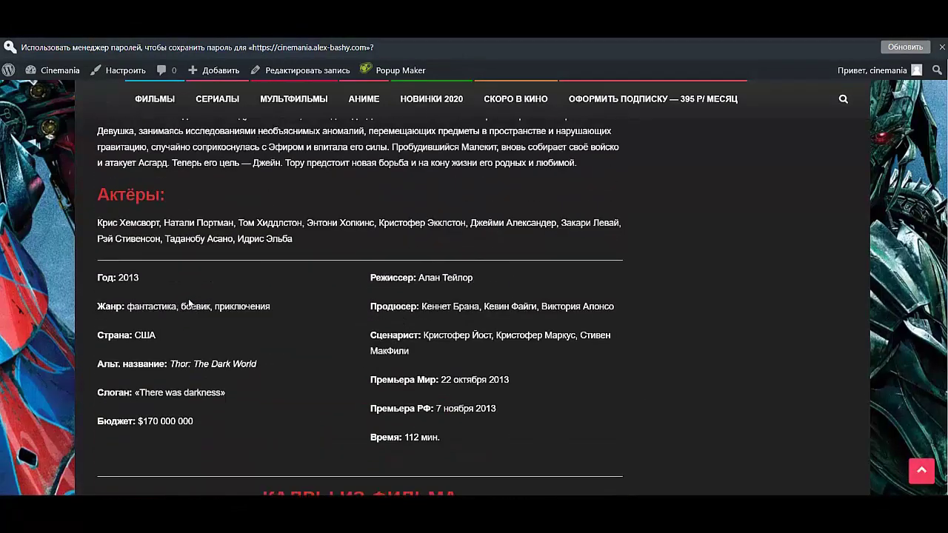
scroll(186, 300, up, 3)
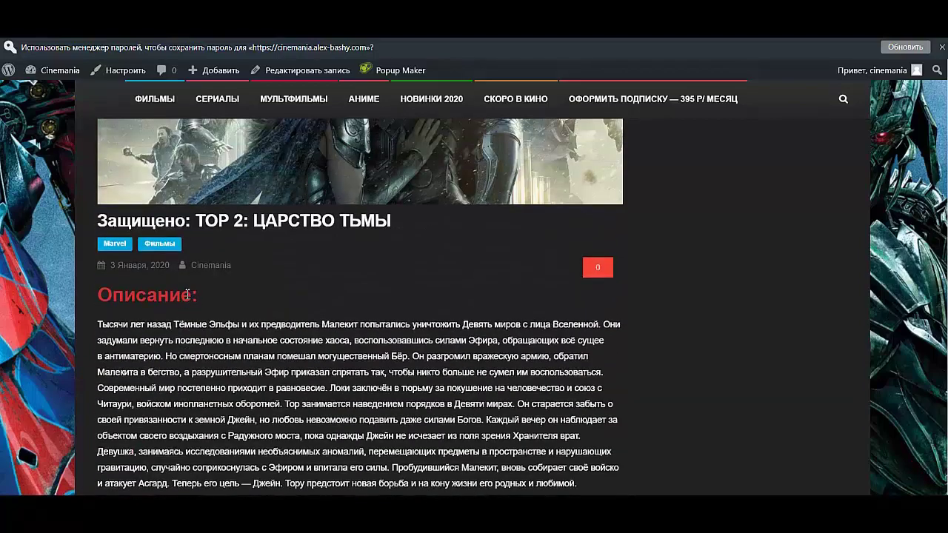
scroll(191, 288, up, 5)
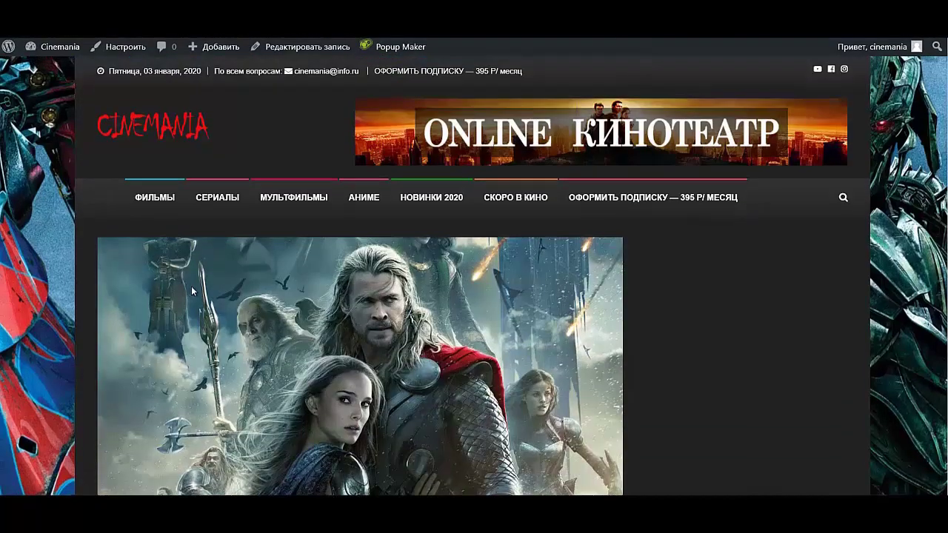
scroll(194, 289, down, 2)
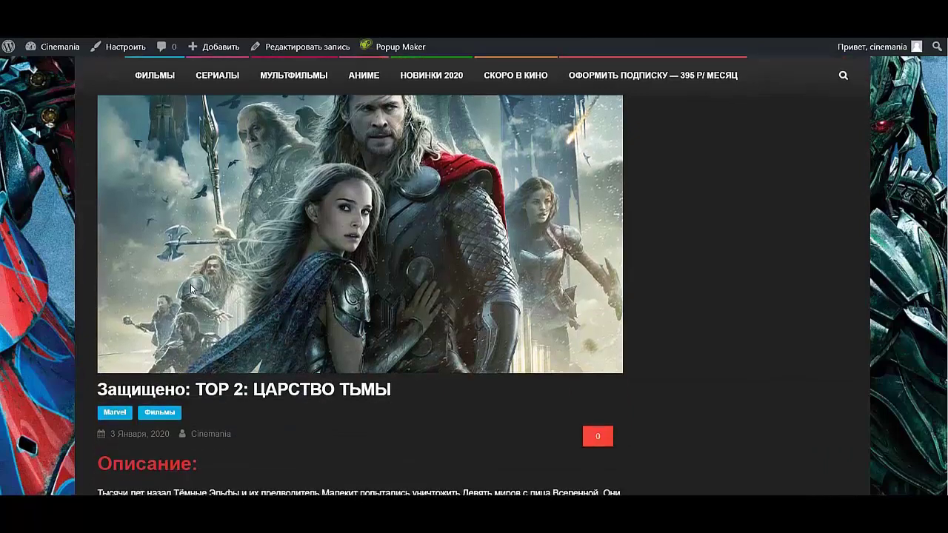